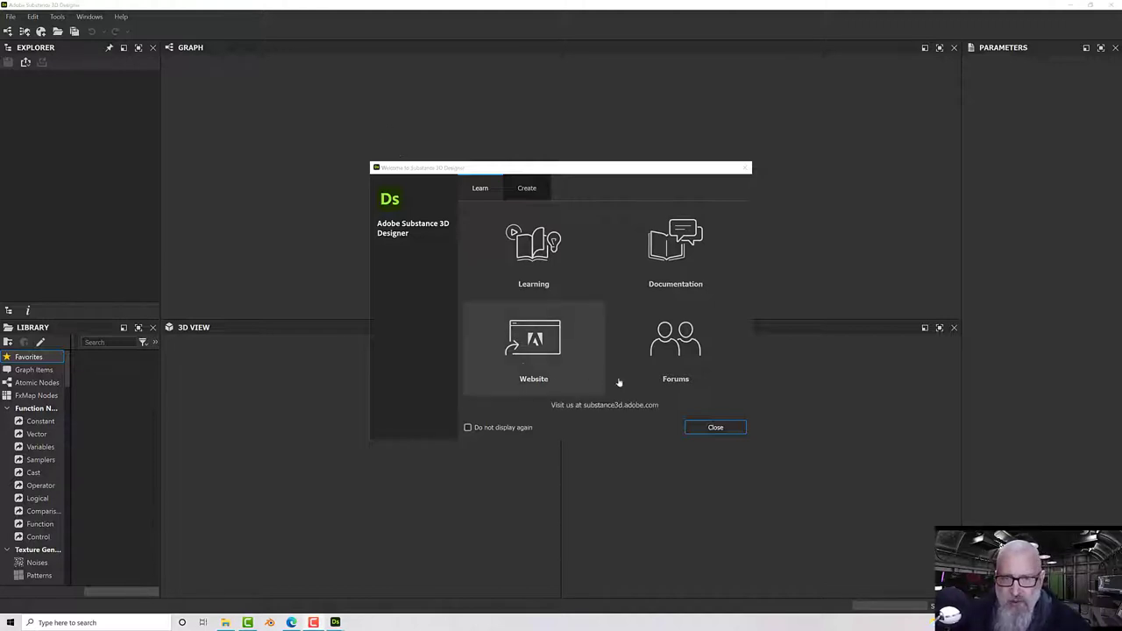
- Close the welcome screen and the Library panel, and pull the 3D View into the left column
{"action": "left_click", "coordinate": [715, 428]}
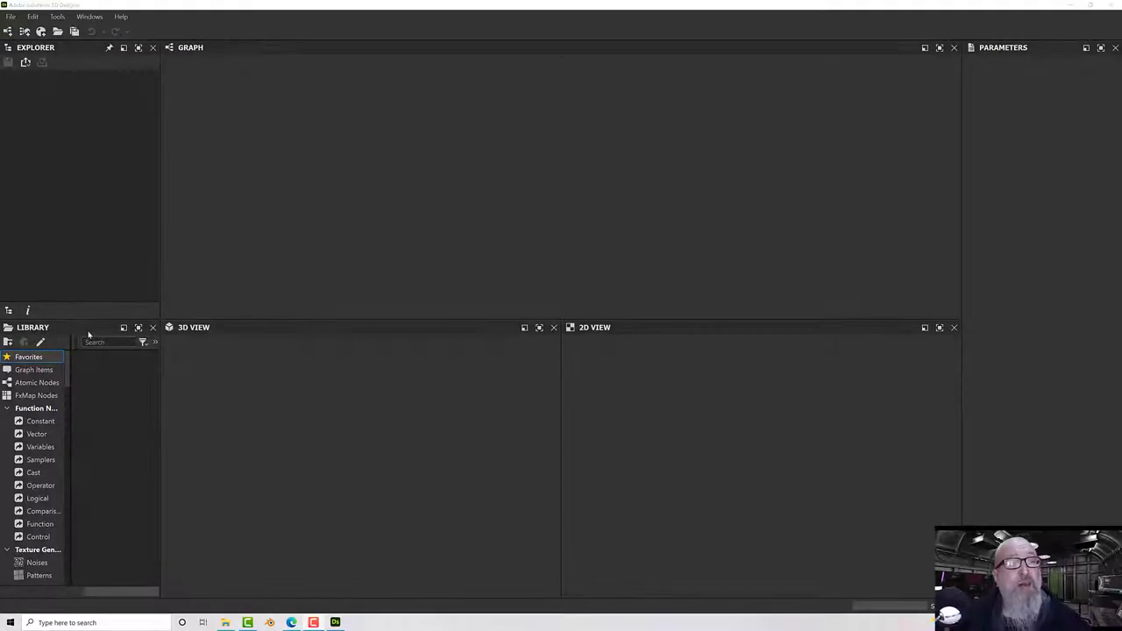
{"action": "left_click", "coordinate": [153, 328]}
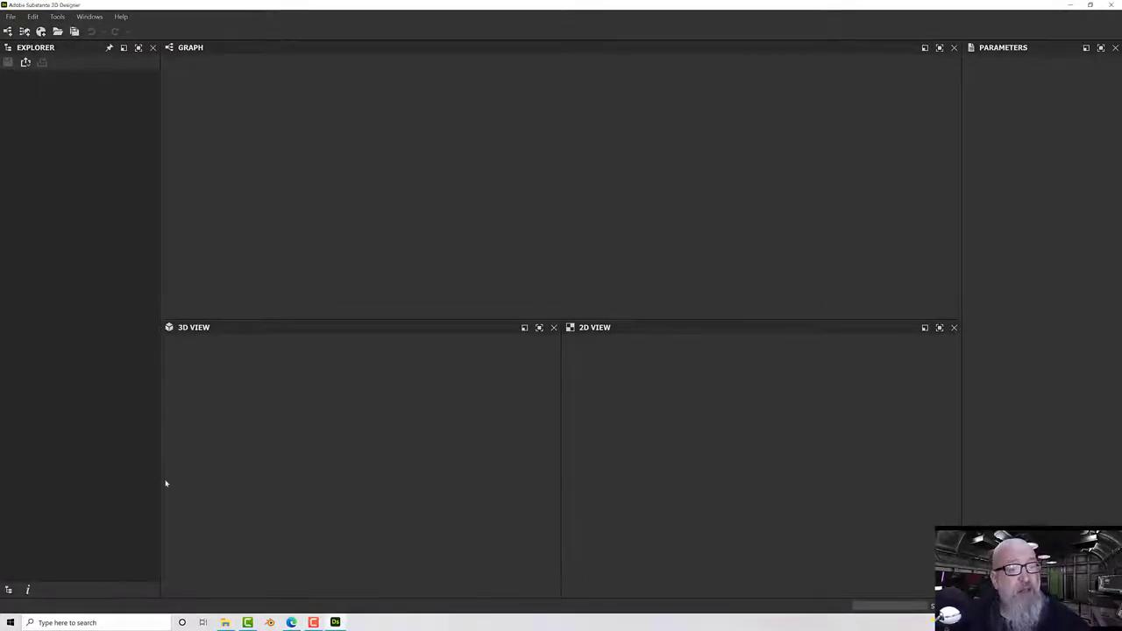
{"action": "left_click_drag", "start_coordinate": [367, 330], "coordinate": [63, 570]}
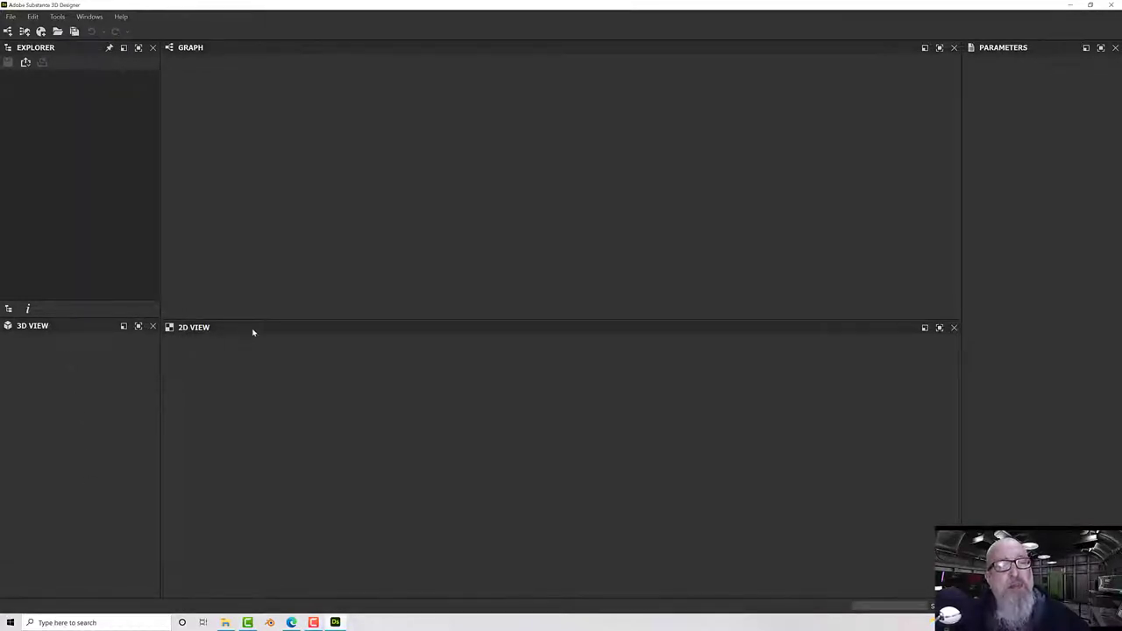
- Stack the 2D View under the 3D View, widen the left column and make the 3D View taller
{"action": "left_click_drag", "start_coordinate": [295, 330], "coordinate": [60, 554]}
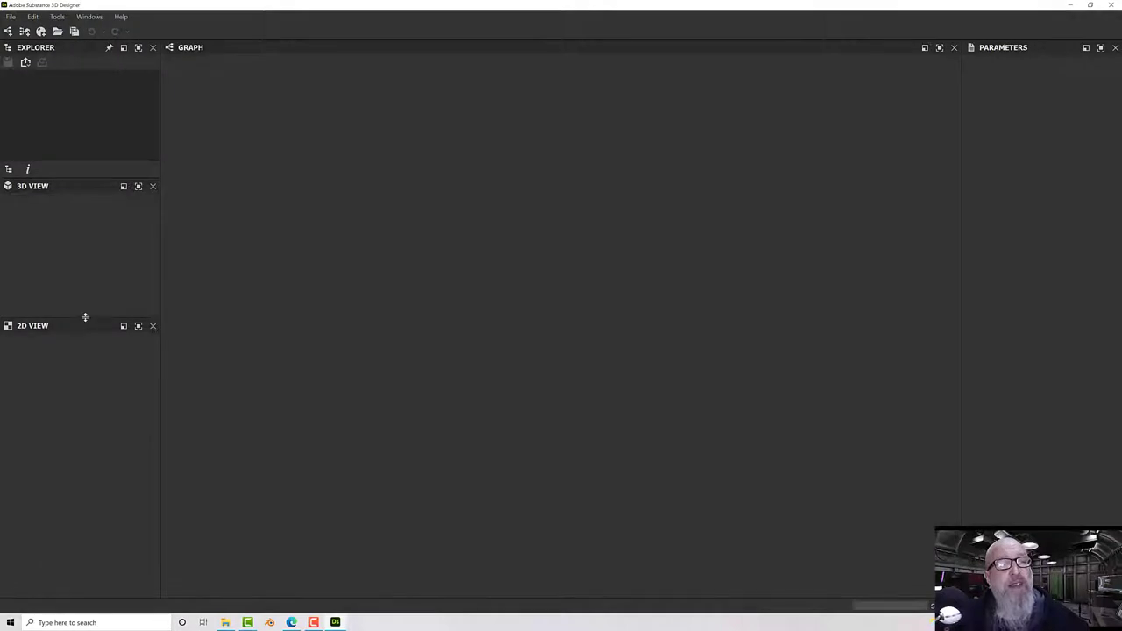
{"action": "left_click_drag", "start_coordinate": [85, 316], "coordinate": [88, 413]}
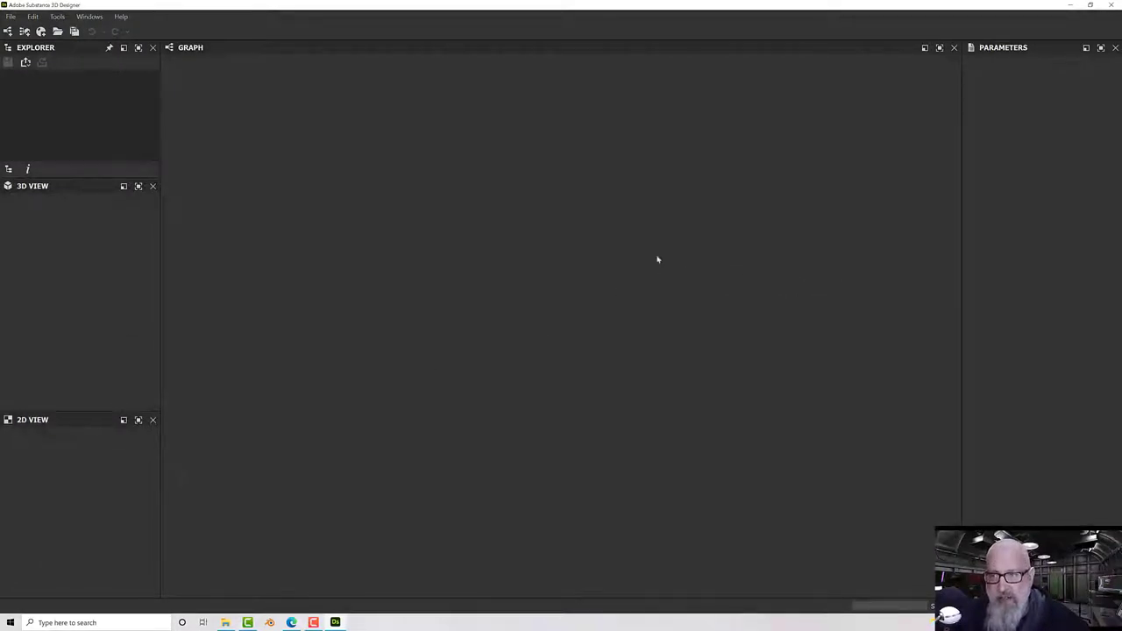
{"action": "left_click_drag", "start_coordinate": [160, 270], "coordinate": [226, 271]}
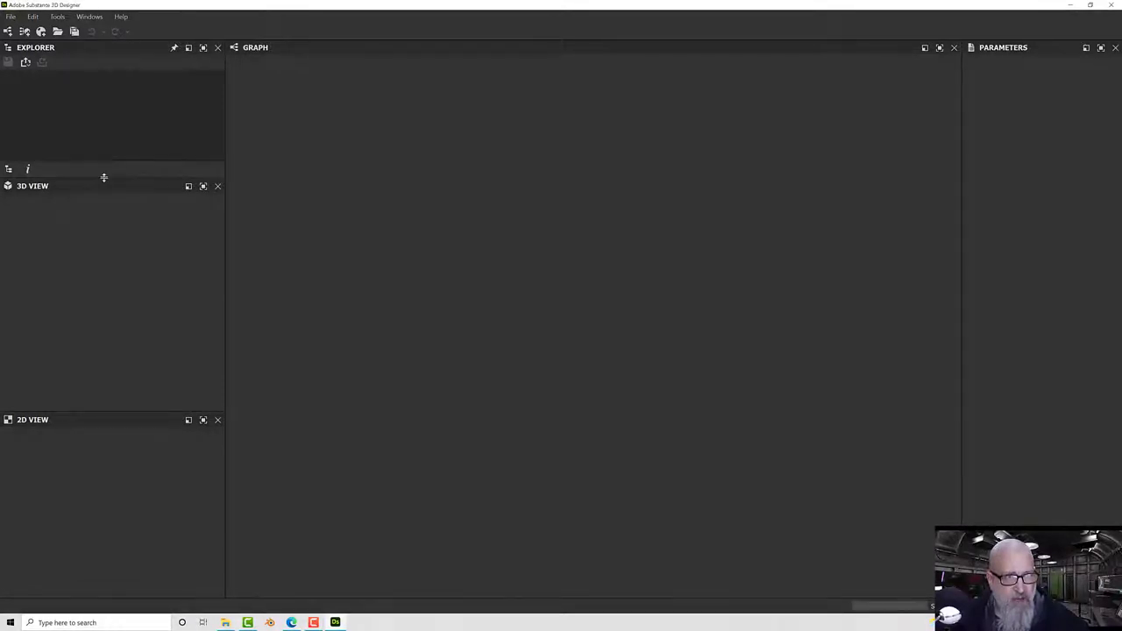
{"action": "left_click_drag", "start_coordinate": [102, 175], "coordinate": [103, 140]}
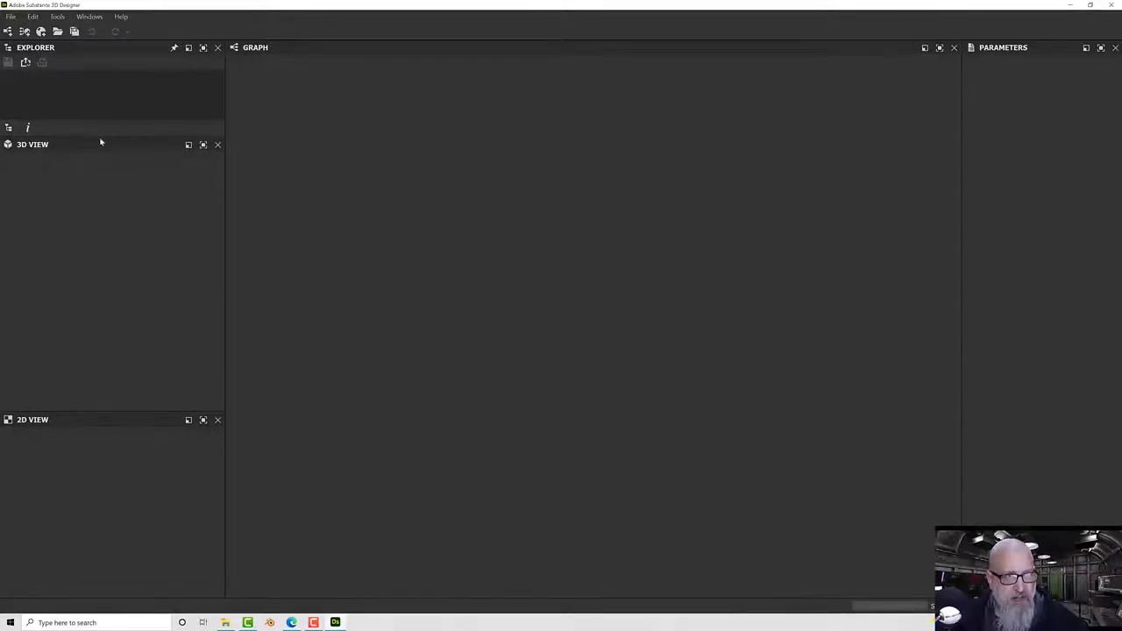
- Create a new Substance graph from the Metallic Roughness template named 'Wood'
{"action": "left_click", "coordinate": [11, 16]}
{"action": "mouse_move", "coordinate": [79, 31]}
{"action": "left_click", "coordinate": [149, 31]}
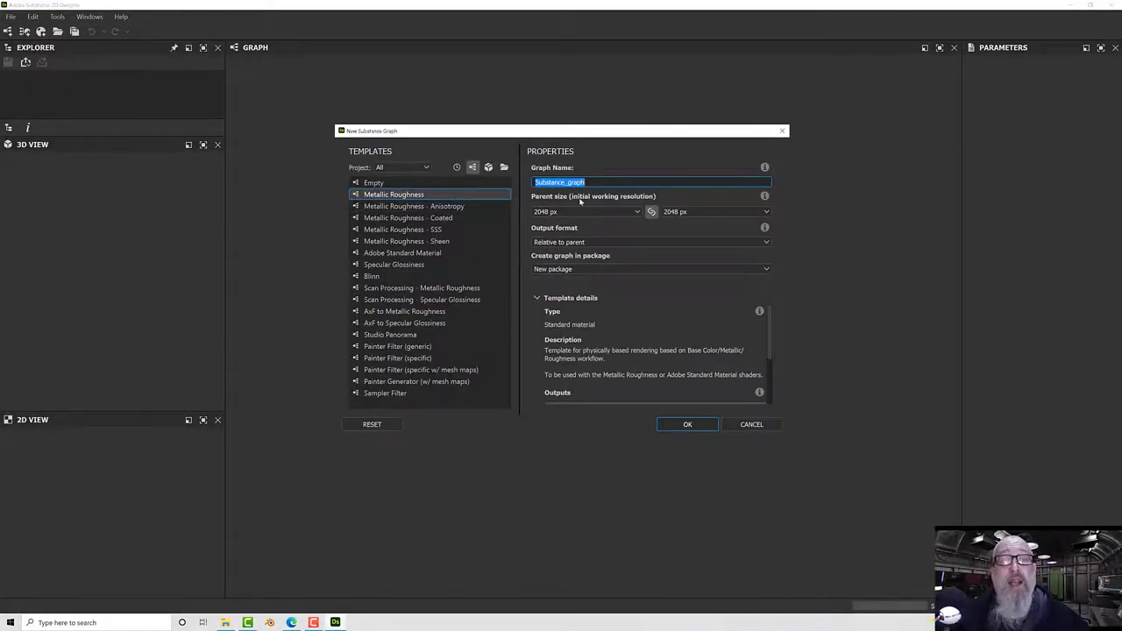
{"action": "type", "text": "Wood"}
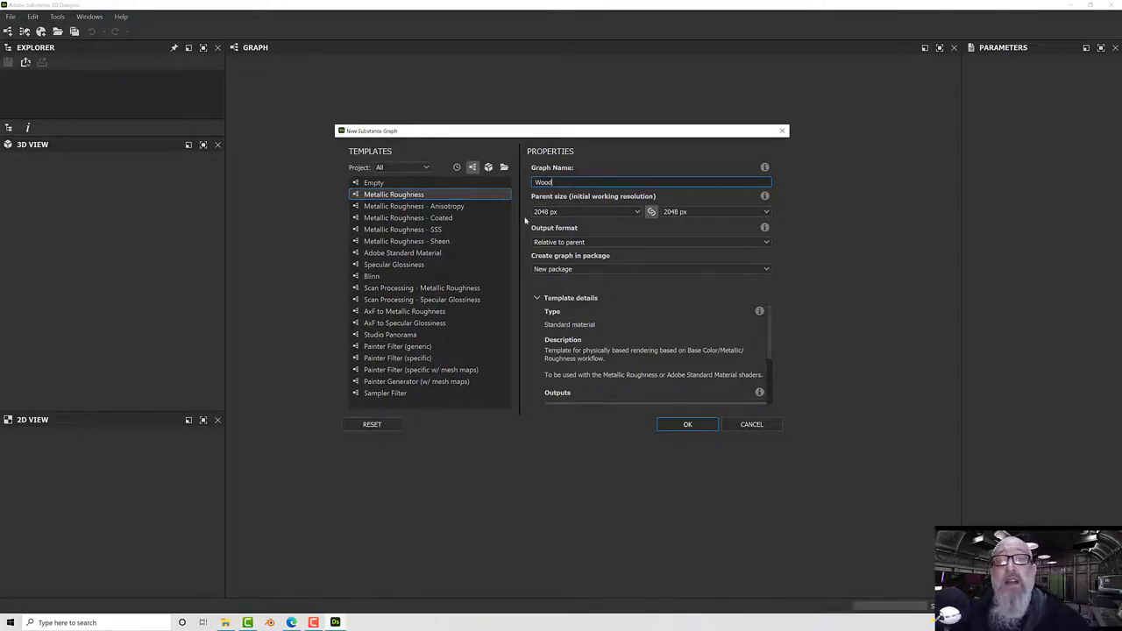
{"action": "left_click", "coordinate": [687, 425]}
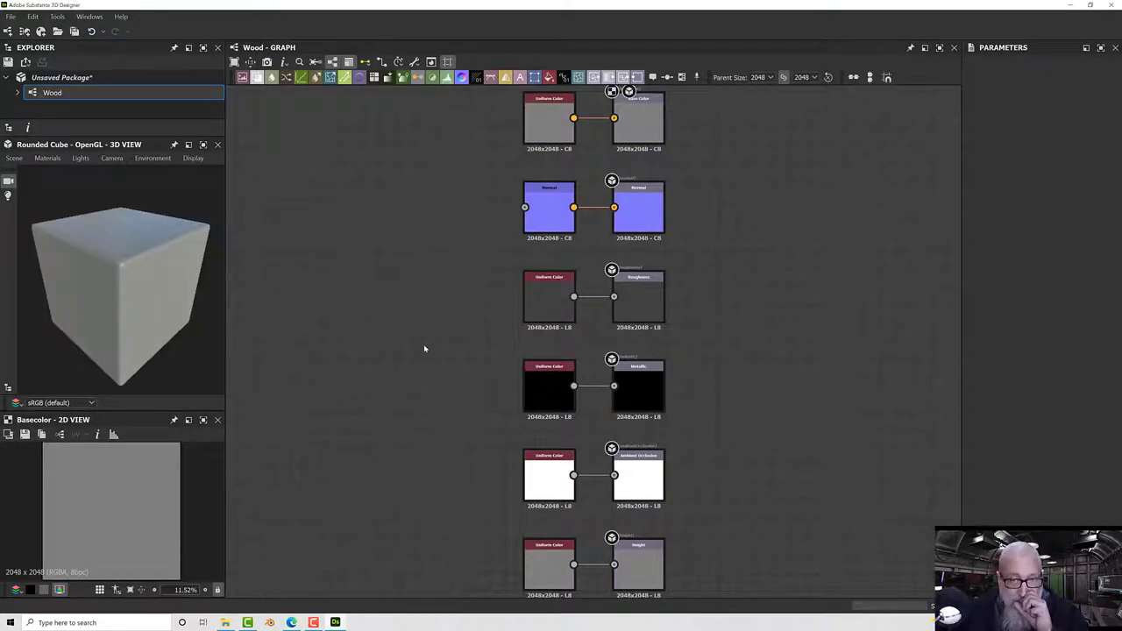
{"action": "scroll", "coordinate": [397, 335], "scroll_direction": "down", "scroll_amount": 1}
{"action": "middle_click_drag", "start_coordinate": [425, 344], "coordinate": [681, 350]}
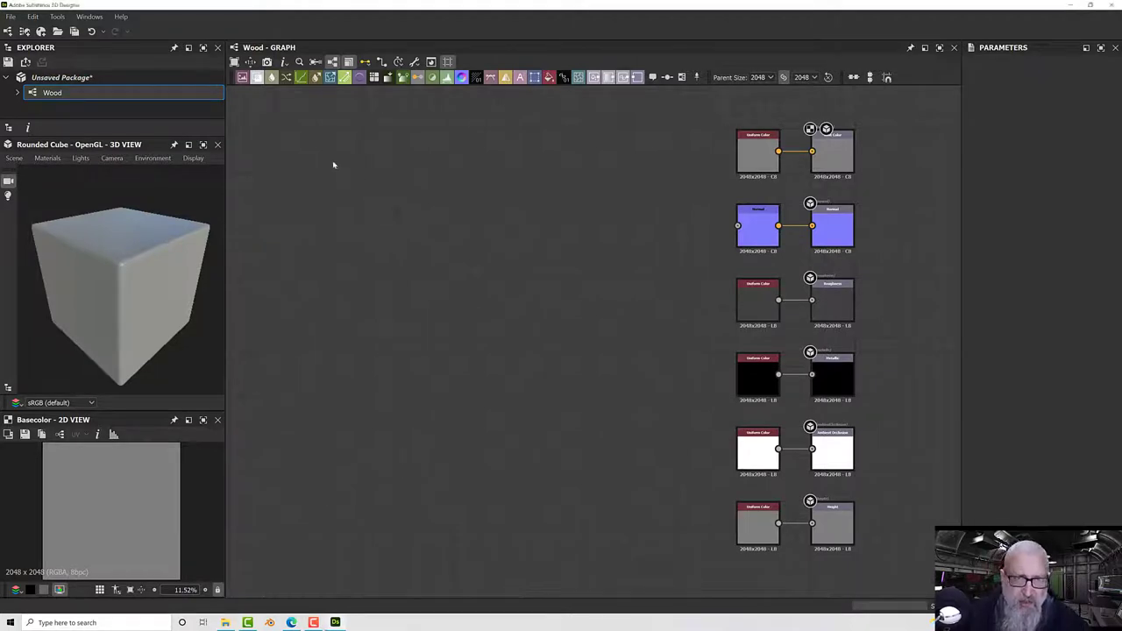
- Add an Anisotropic Noise node to the Wood graph via the 'ani' search
{"action": "key", "text": "space"}
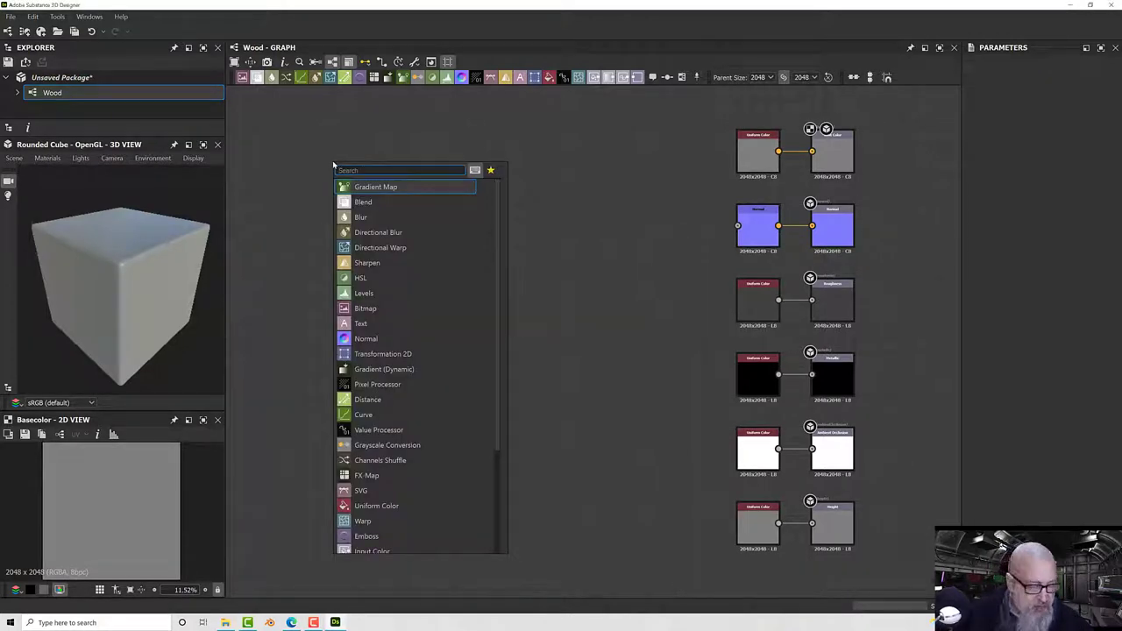
{"action": "type", "text": "ani"}
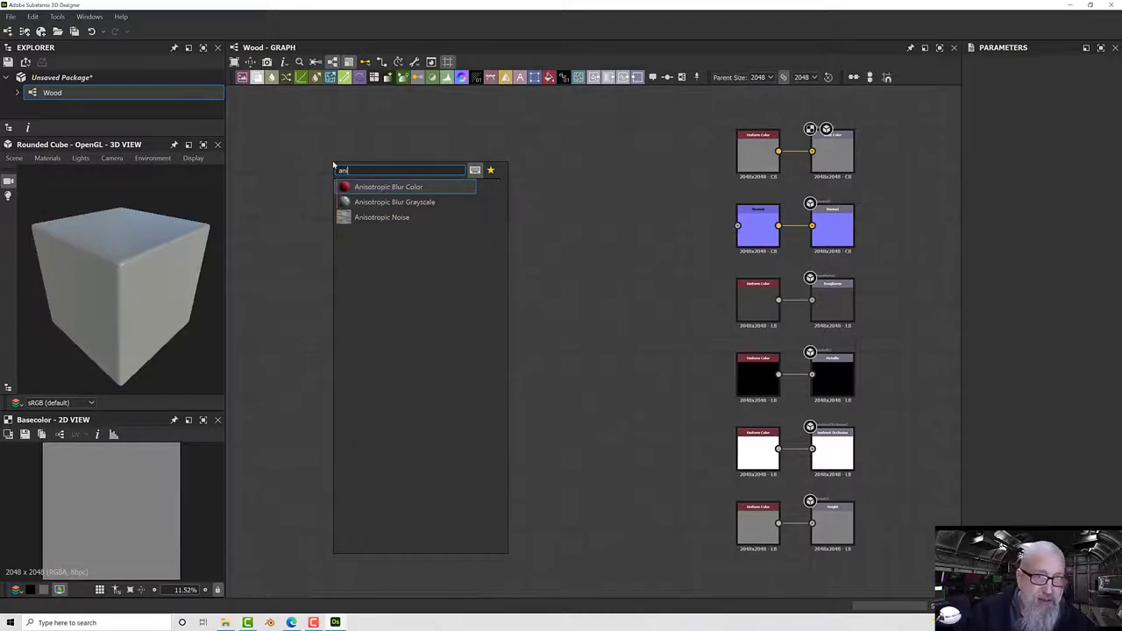
{"action": "left_click", "coordinate": [357, 219]}
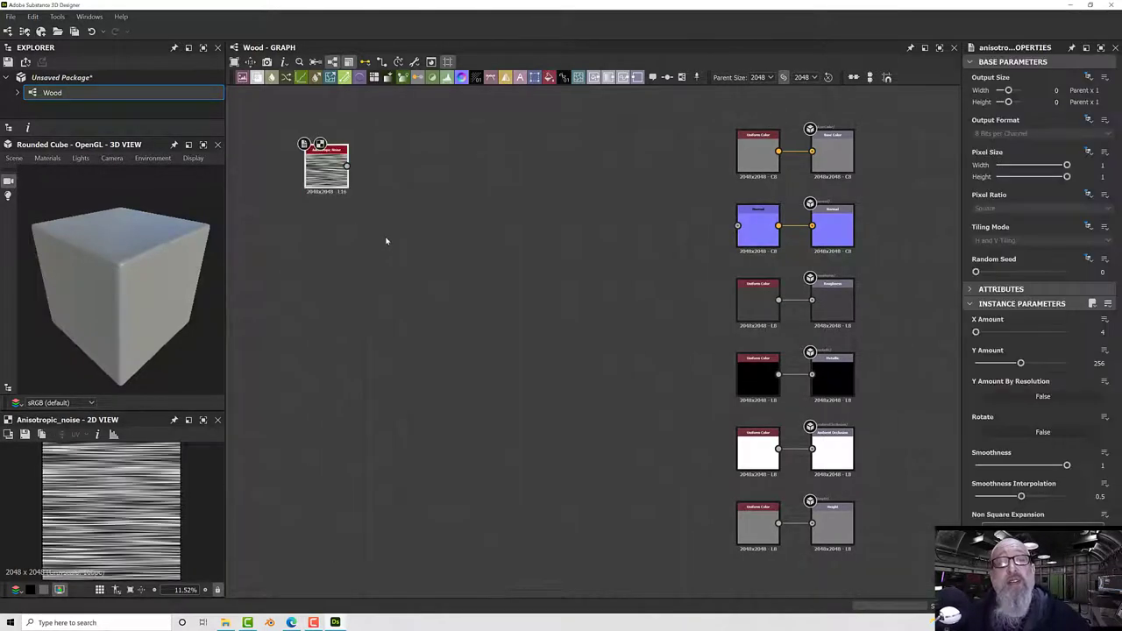
{"action": "scroll", "coordinate": [329, 187], "scroll_direction": "up", "scroll_amount": 3}
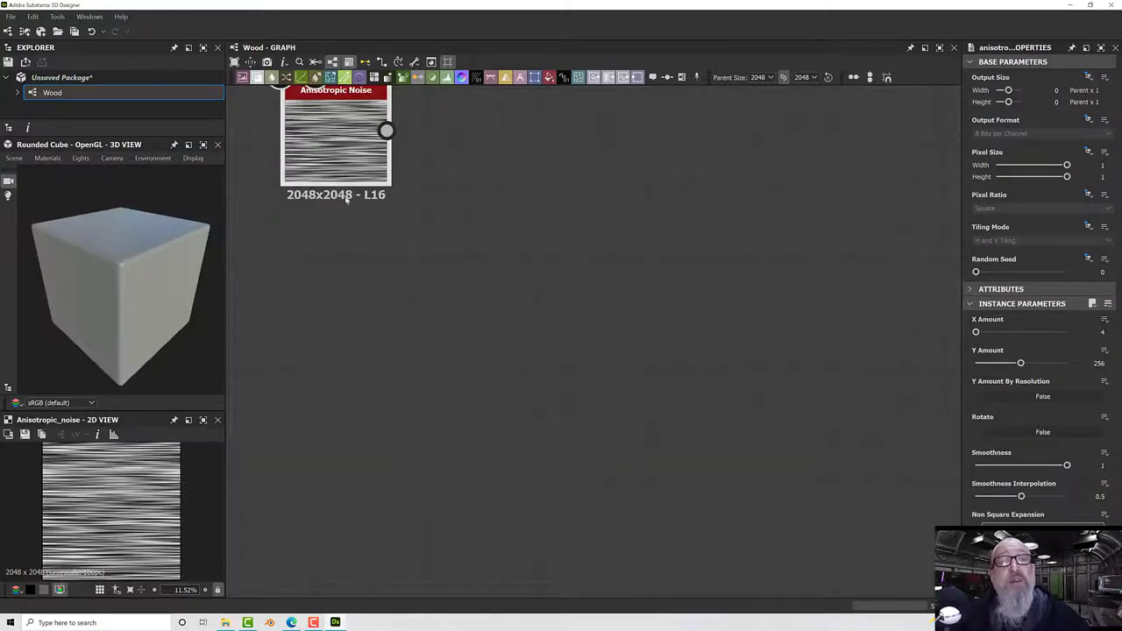
{"action": "middle_click_drag", "start_coordinate": [347, 199], "coordinate": [398, 292]}
{"action": "scroll", "coordinate": [378, 222], "scroll_direction": "up", "scroll_amount": 4}
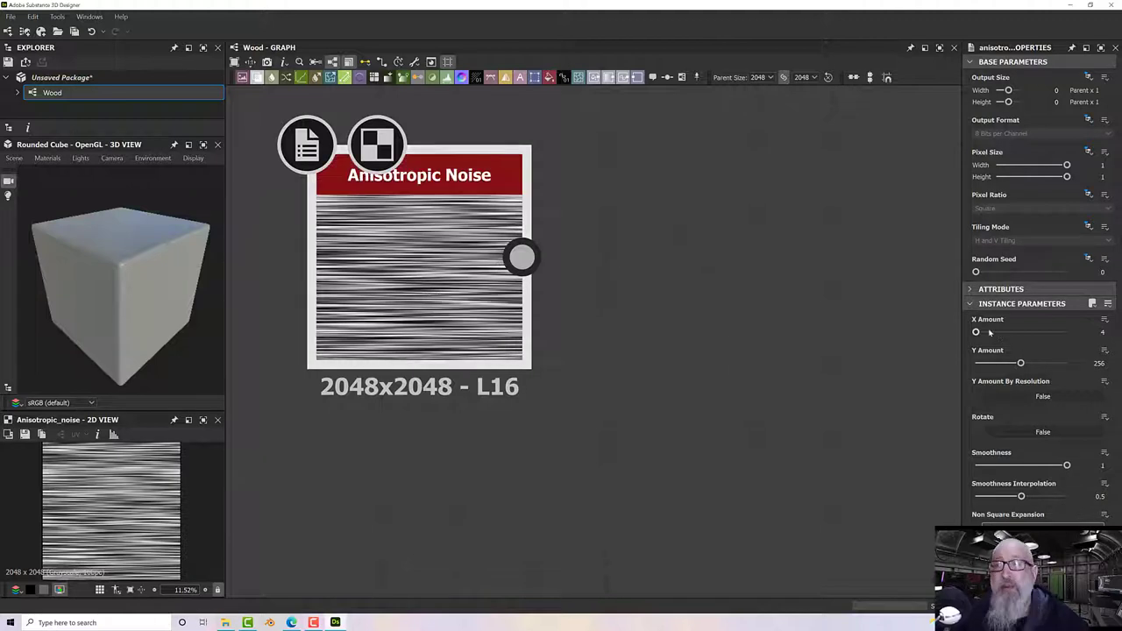
- Set the Anisotropic Noise X Amount to 1 and Y Amount to 112, then deselect it
{"action": "left_click_drag", "start_coordinate": [977, 333], "coordinate": [956, 336]}
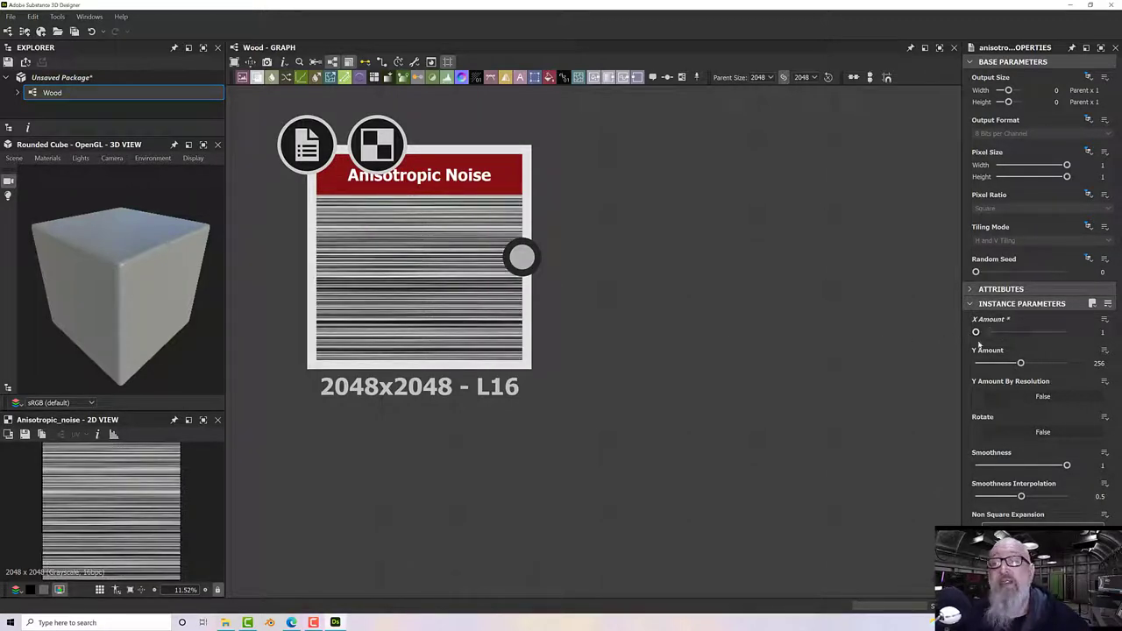
{"action": "left_click_drag", "start_coordinate": [975, 333], "coordinate": [983, 333]}
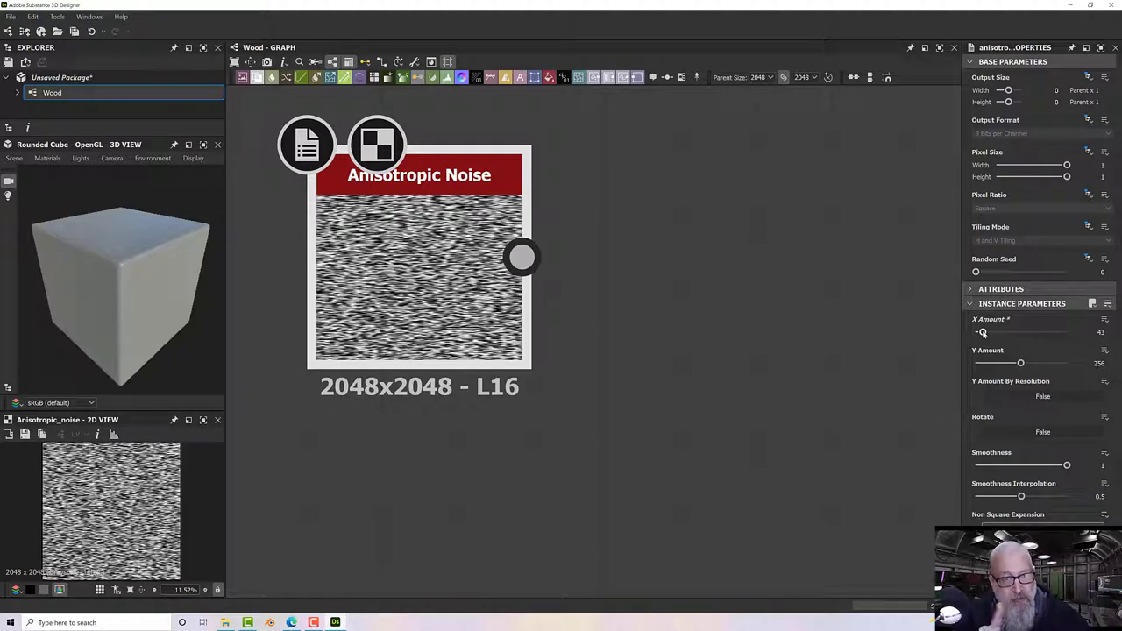
{"action": "left_click_drag", "start_coordinate": [982, 333], "coordinate": [960, 333]}
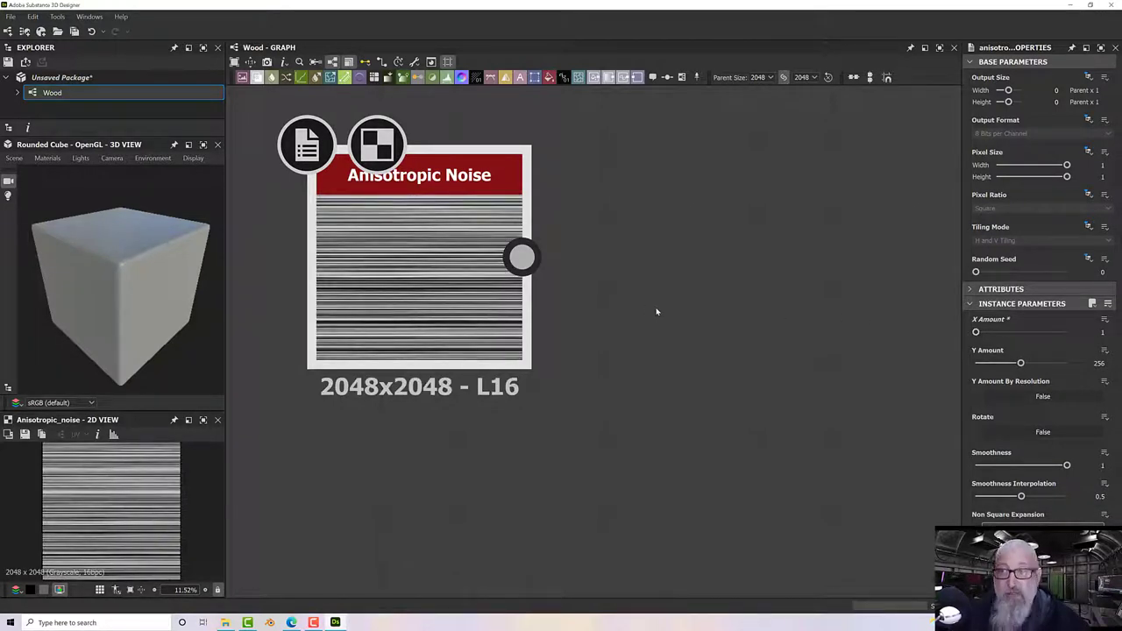
{"action": "left_click_drag", "start_coordinate": [1021, 364], "coordinate": [995, 364]}
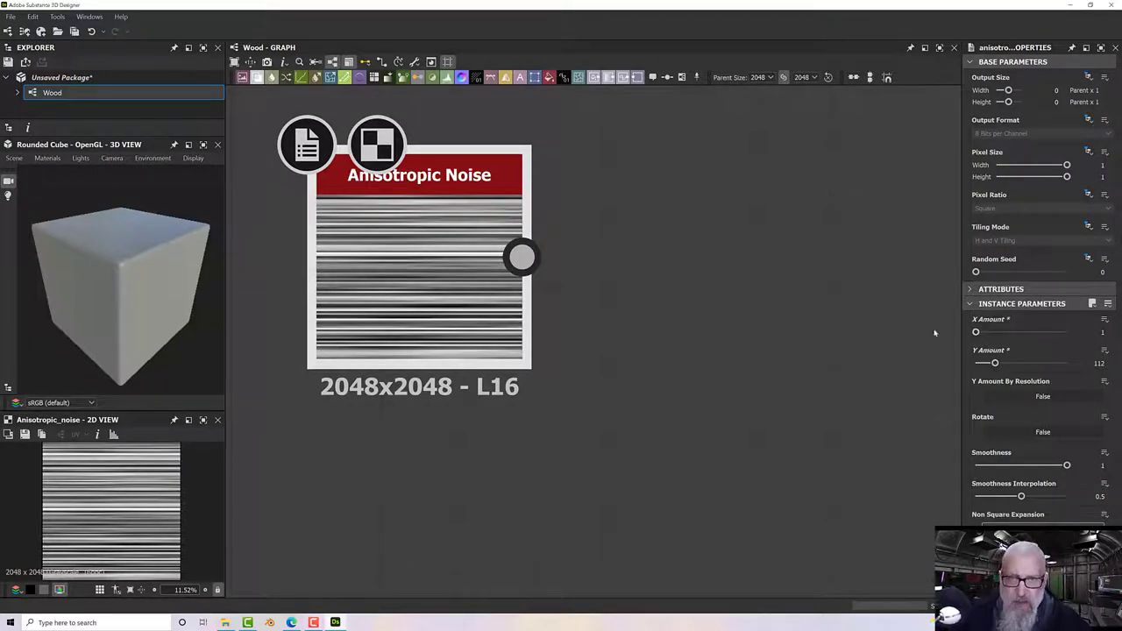
{"action": "scroll", "coordinate": [632, 318], "scroll_direction": "down", "scroll_amount": 2}
{"action": "middle_click_drag", "start_coordinate": [633, 317], "coordinate": [511, 293]}
{"action": "scroll", "coordinate": [540, 293], "scroll_direction": "down", "scroll_amount": 1}
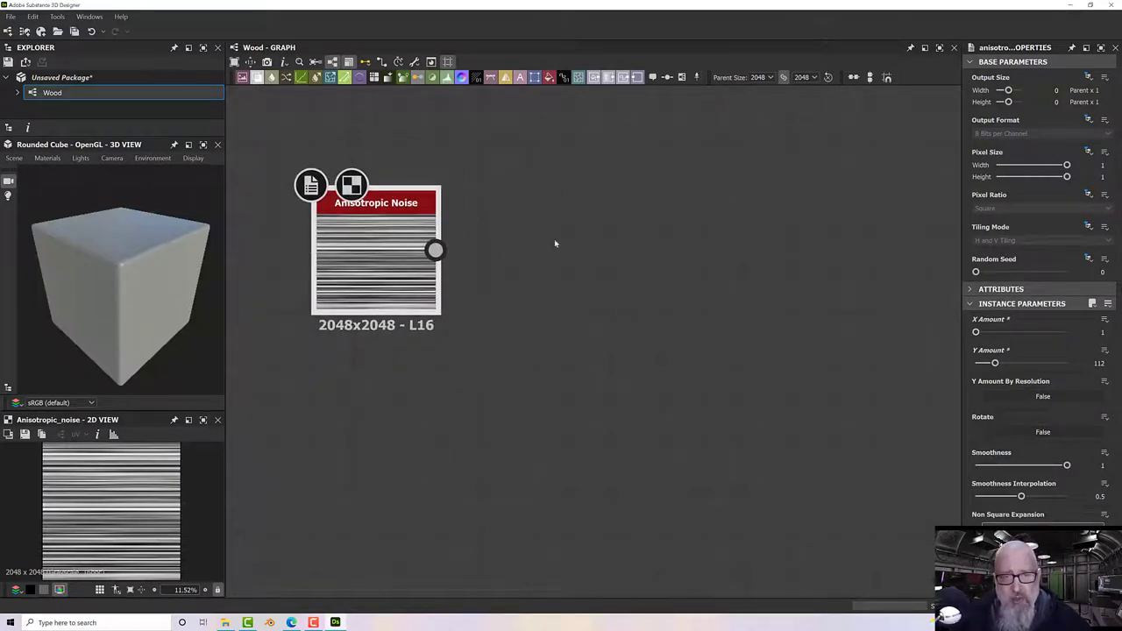
{"action": "left_click", "coordinate": [558, 233]}
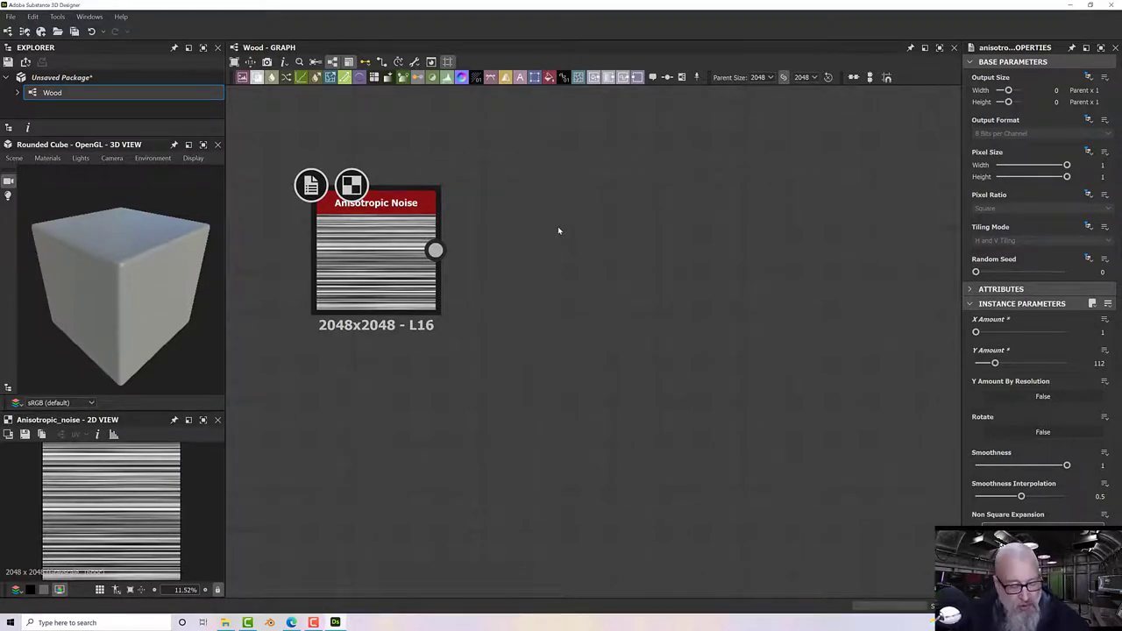
- Add a Warp node, link Anisotropic Noise's output into its Input, and arrange both nodes
{"action": "key", "text": "space"}
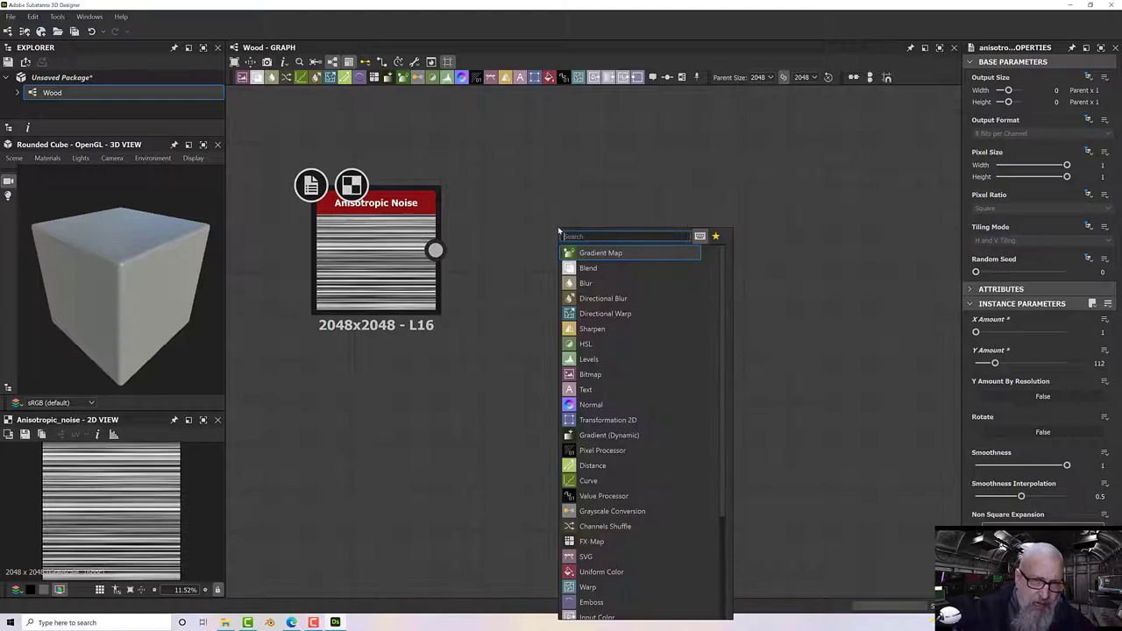
{"action": "type", "text": "war"}
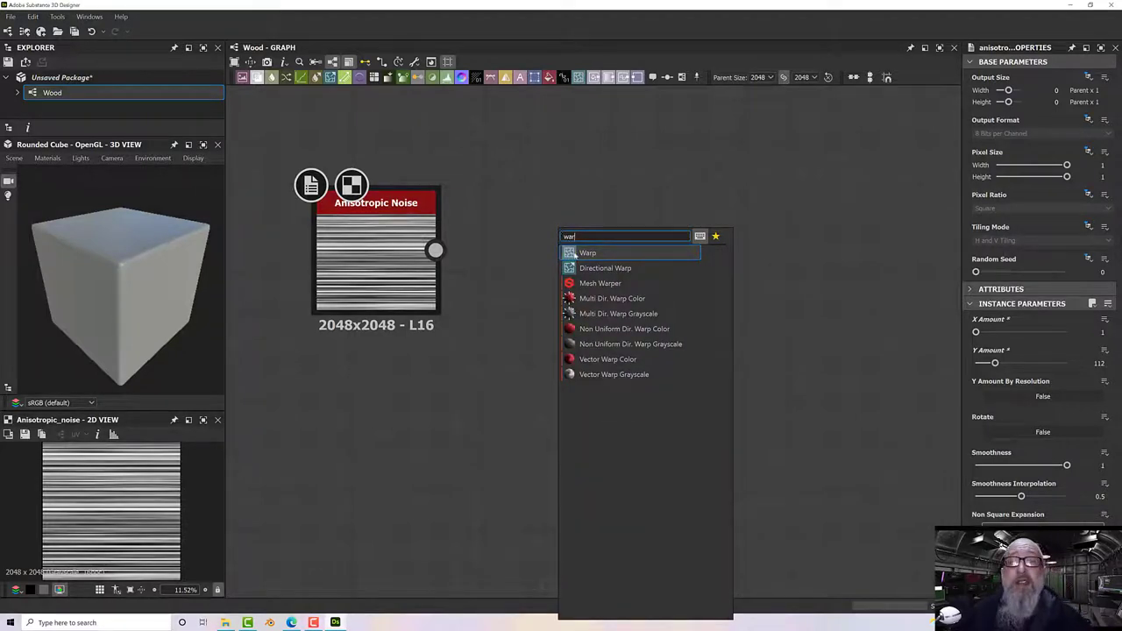
{"action": "left_click", "coordinate": [576, 255]}
{"action": "left_click_drag", "start_coordinate": [597, 230], "coordinate": [618, 274]}
{"action": "left_click_drag", "start_coordinate": [436, 251], "coordinate": [511, 235]}
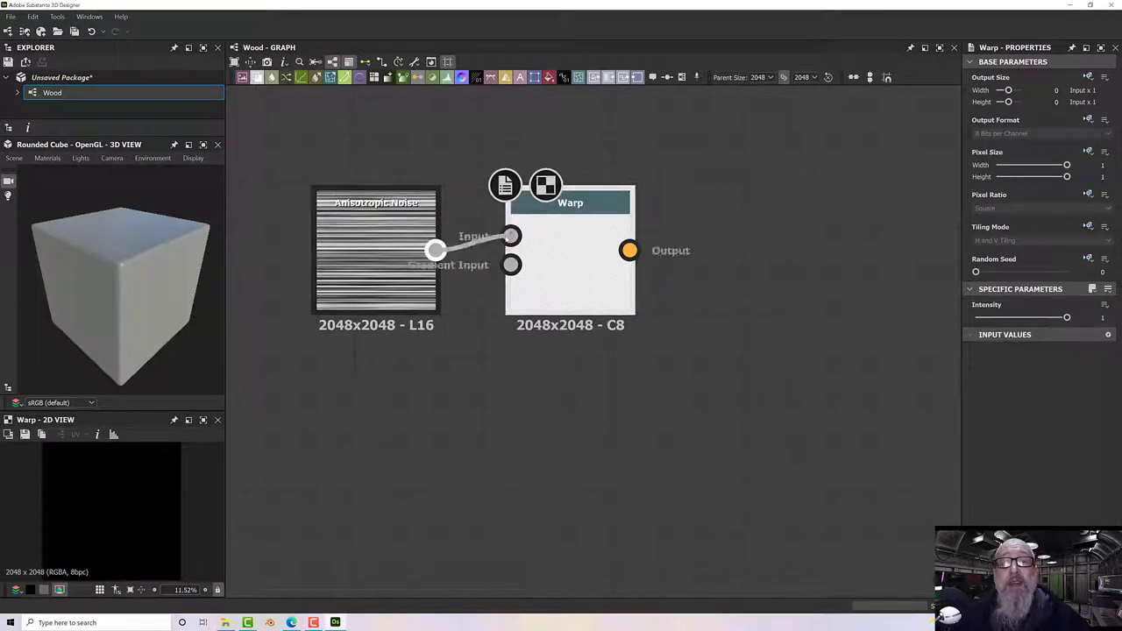
{"action": "left_click_drag", "start_coordinate": [373, 278], "coordinate": [311, 190]}
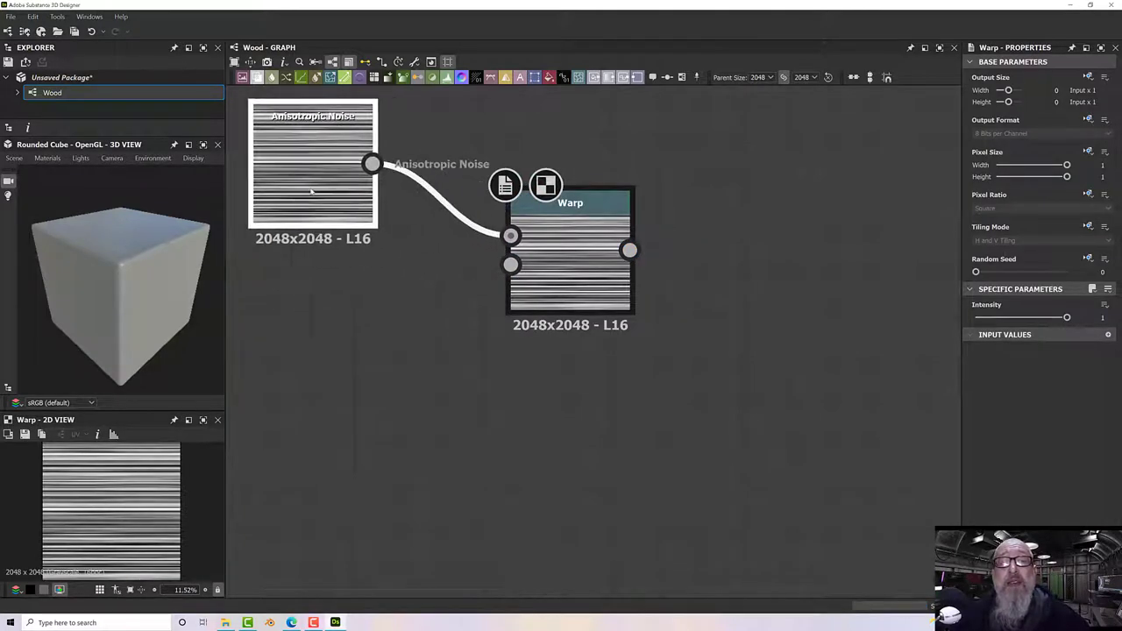
{"action": "left_click", "coordinate": [561, 263]}
{"action": "middle_click_drag", "start_coordinate": [561, 263], "coordinate": [608, 263]}
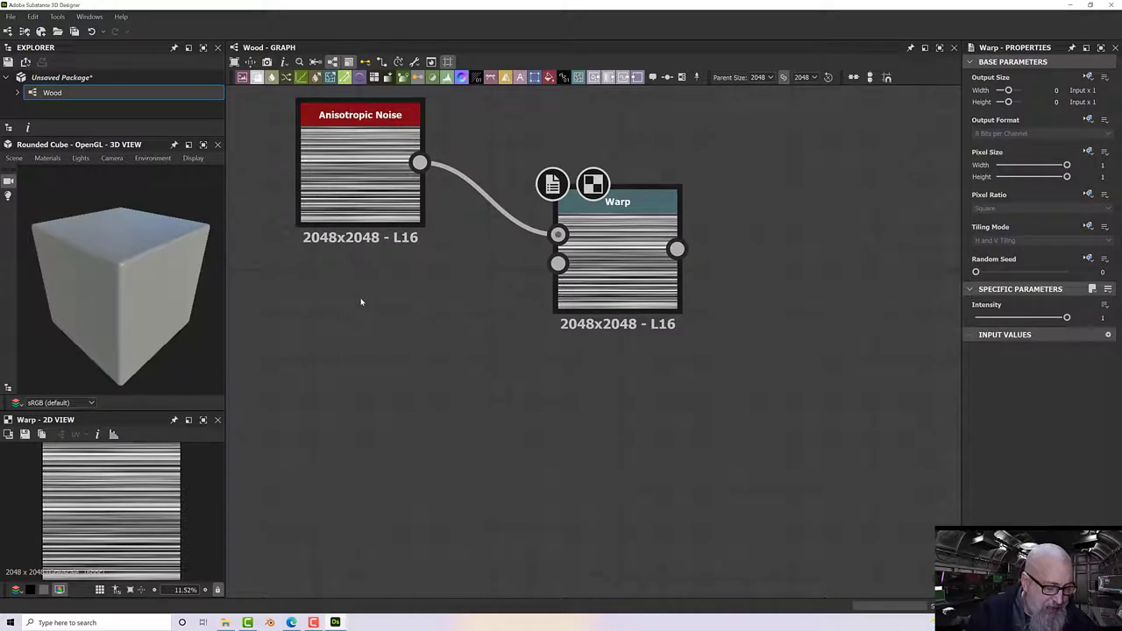
- Add a Gaussian Noise node and connect it to the Warp's Gradient Input
{"action": "key", "text": "space"}
{"action": "type", "text": "gau"}
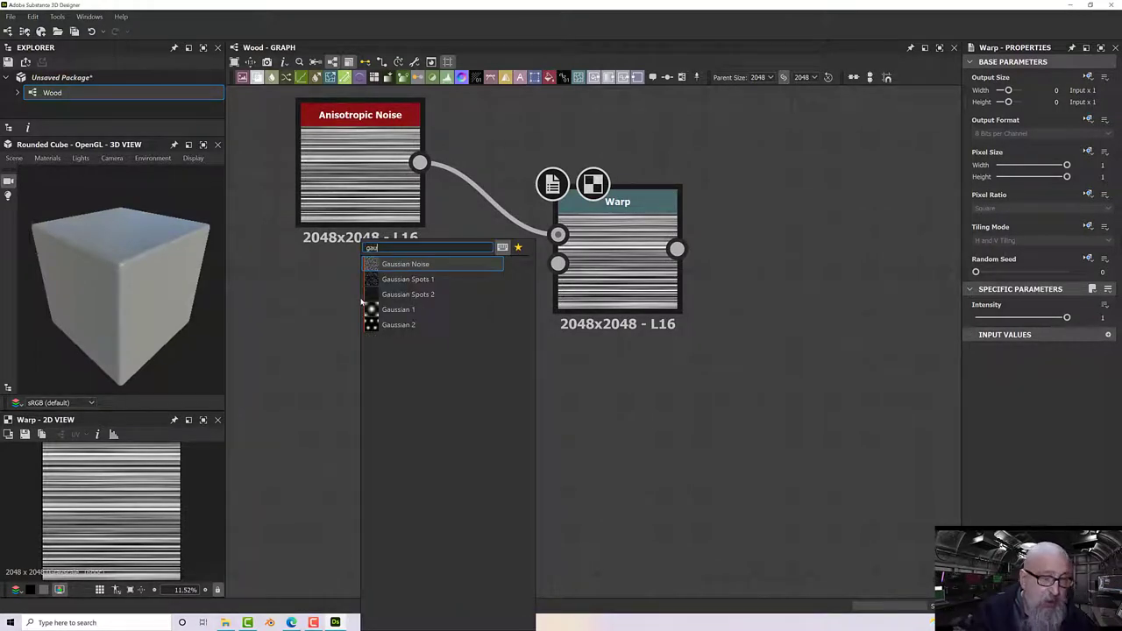
{"action": "key", "text": "BackSpace"}
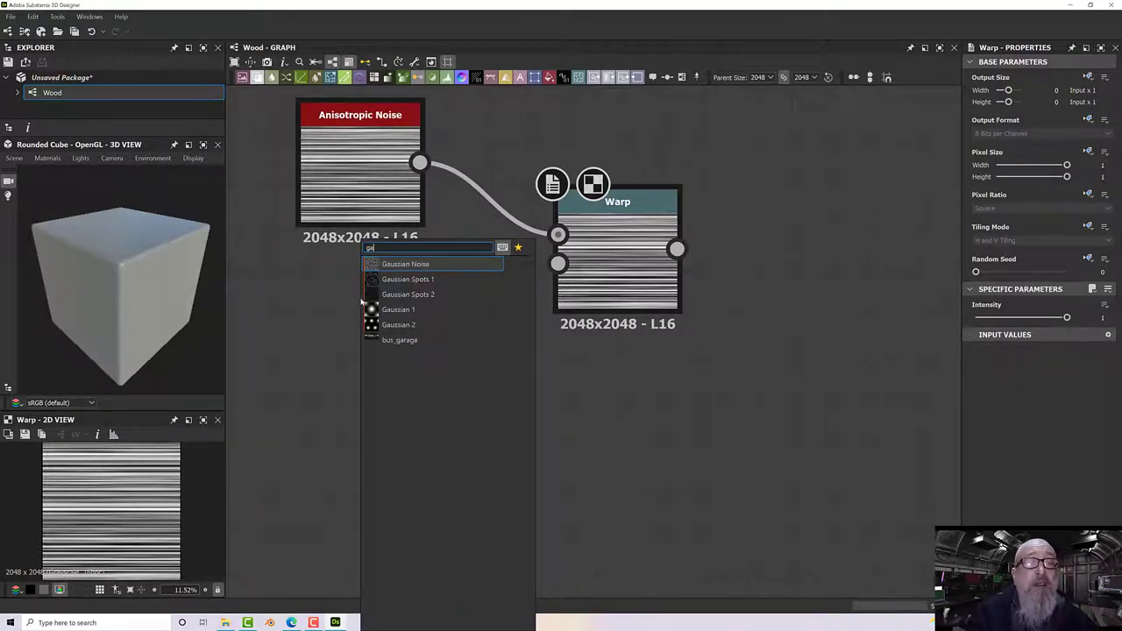
{"action": "left_click", "coordinate": [399, 263]}
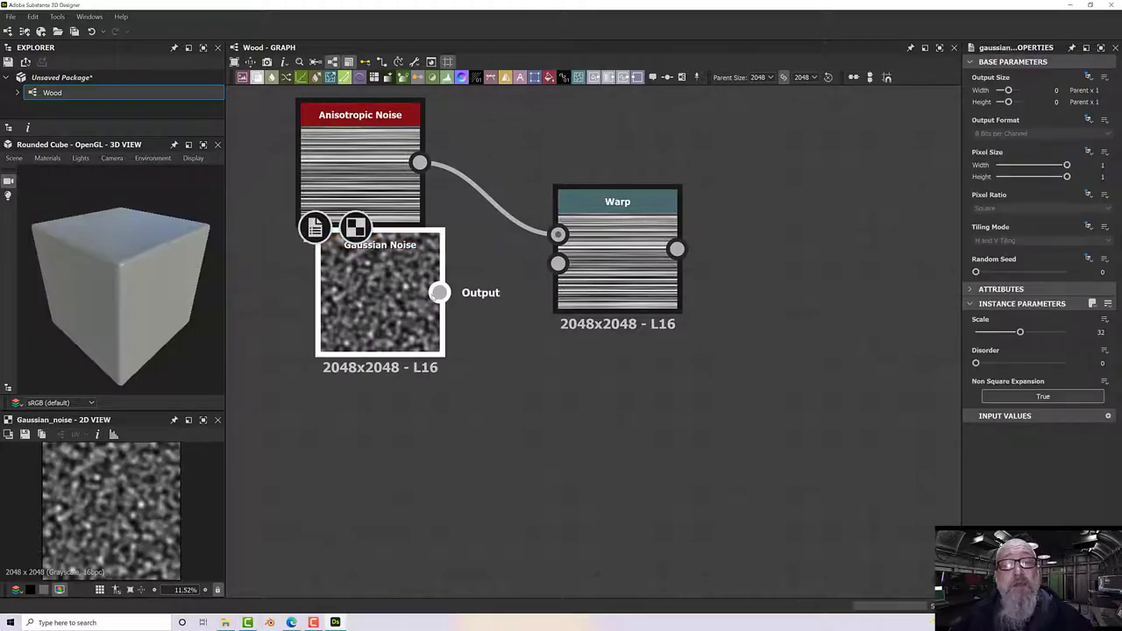
{"action": "left_click_drag", "start_coordinate": [439, 291], "coordinate": [546, 270]}
{"action": "left_click_drag", "start_coordinate": [400, 291], "coordinate": [360, 330]}
{"action": "left_click", "coordinate": [613, 285]}
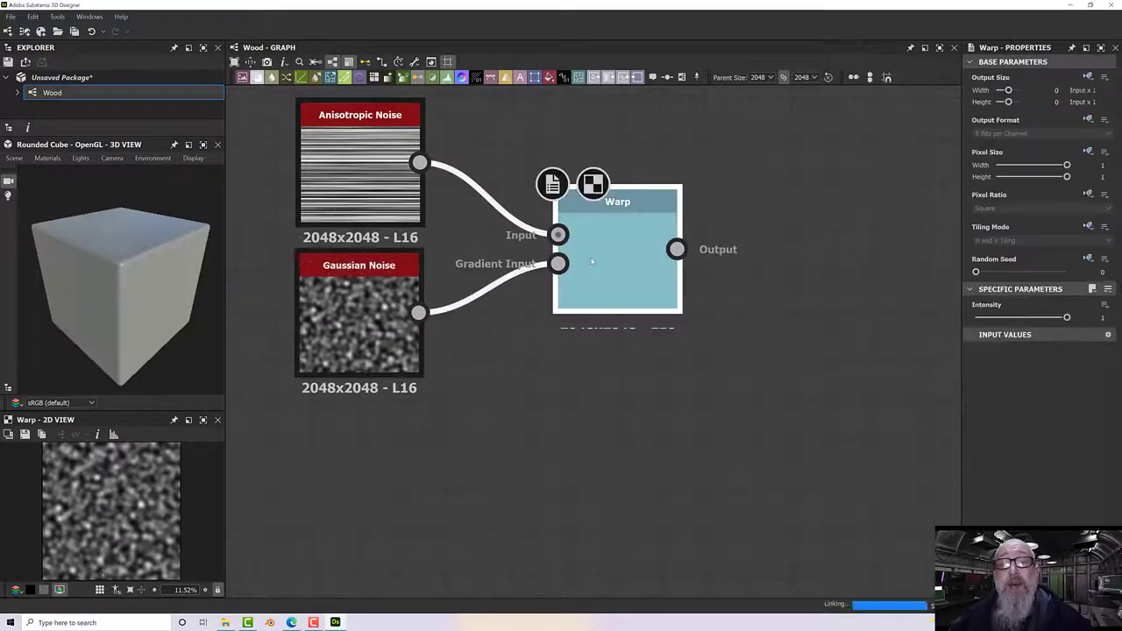
- Lower the Warp Intensity from 1 to 0.03 for gently wavy streaks
{"action": "scroll", "coordinate": [614, 285], "scroll_direction": "up", "scroll_amount": 3}
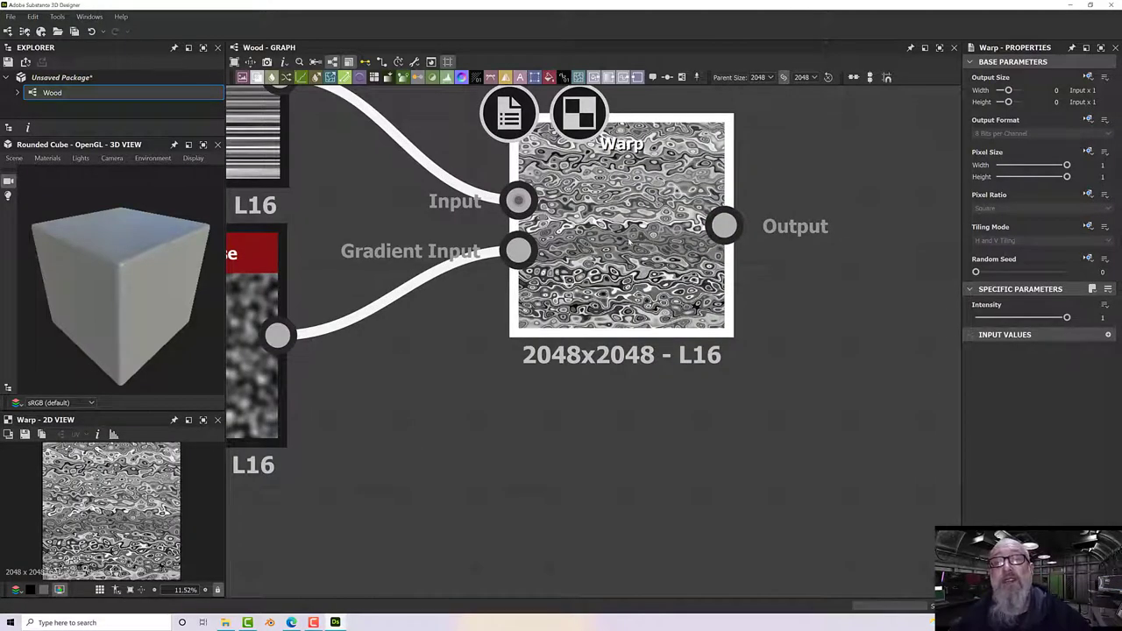
{"action": "scroll", "coordinate": [628, 230], "scroll_direction": "down", "scroll_amount": 3}
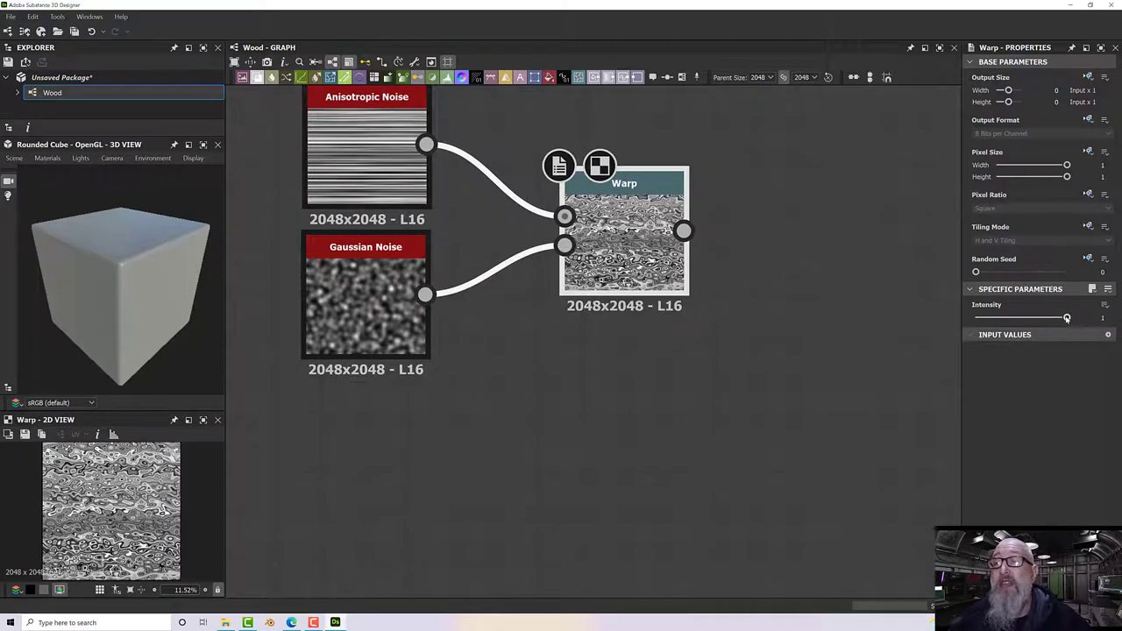
{"action": "left_click_drag", "start_coordinate": [1066, 317], "coordinate": [979, 324]}
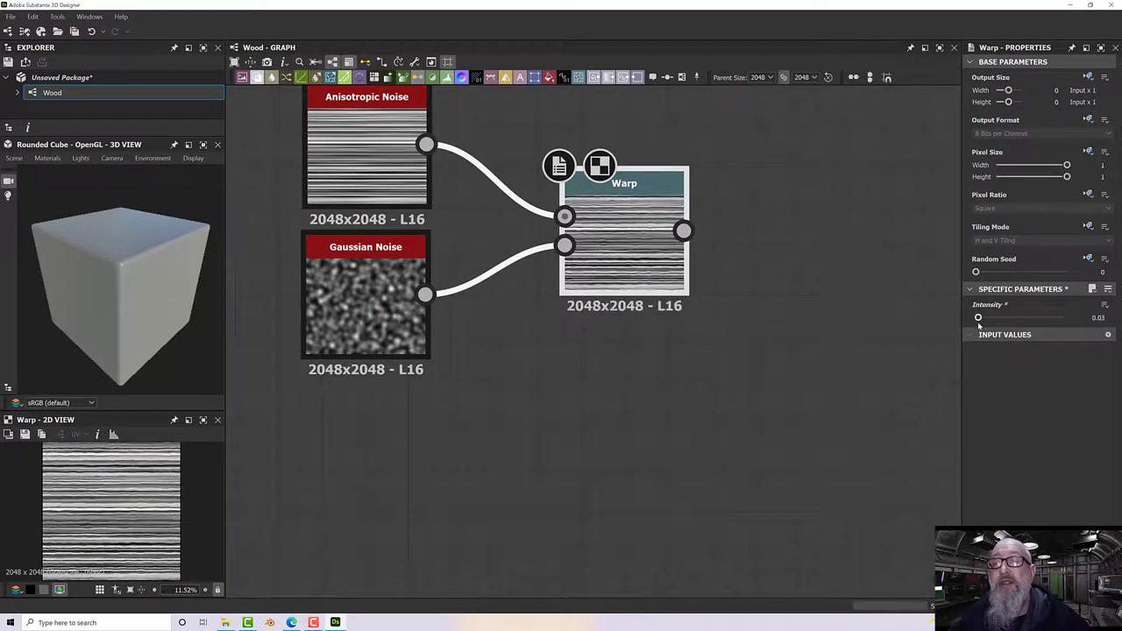
{"action": "scroll", "coordinate": [622, 252], "scroll_direction": "up", "scroll_amount": 3}
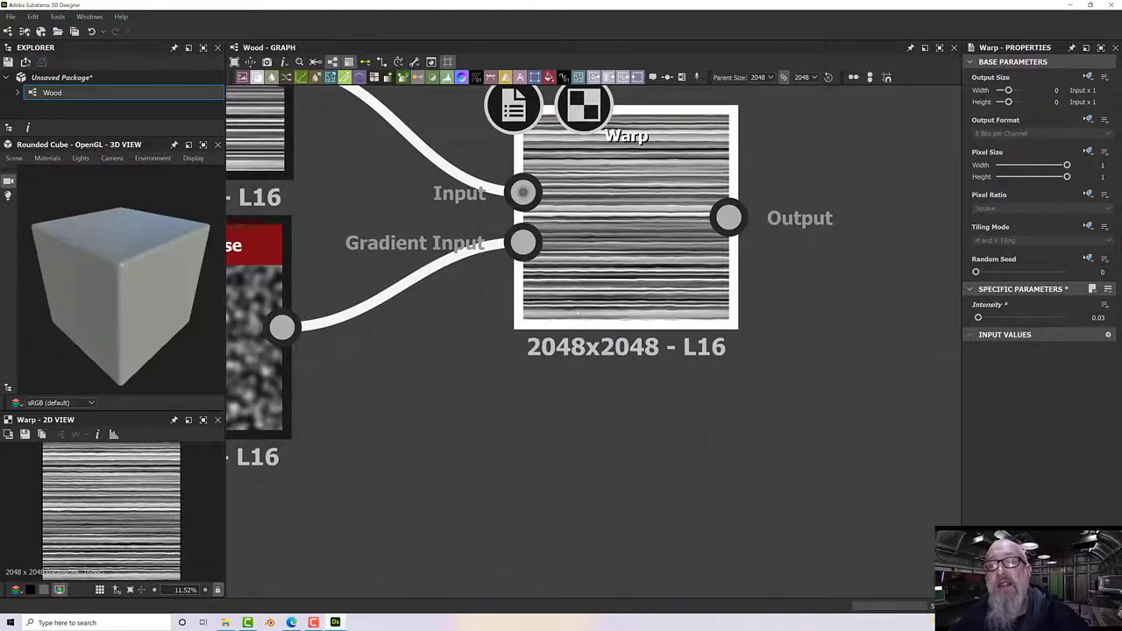
{"action": "scroll", "coordinate": [599, 255], "scroll_direction": "down", "scroll_amount": 3}
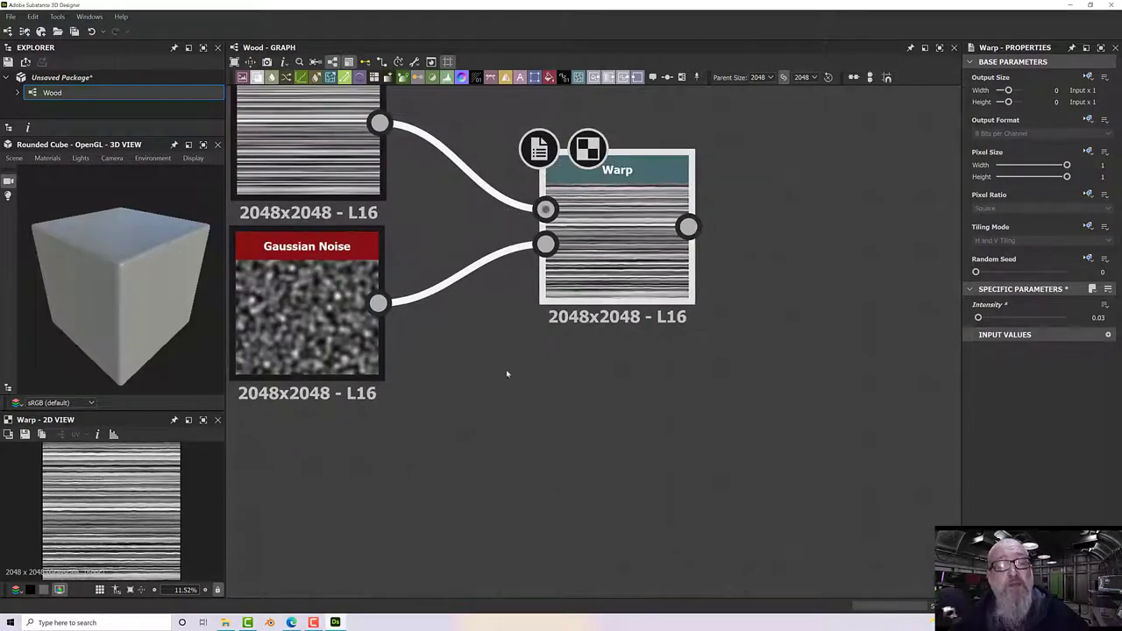
{"action": "scroll", "coordinate": [569, 364], "scroll_direction": "down", "scroll_amount": 2}
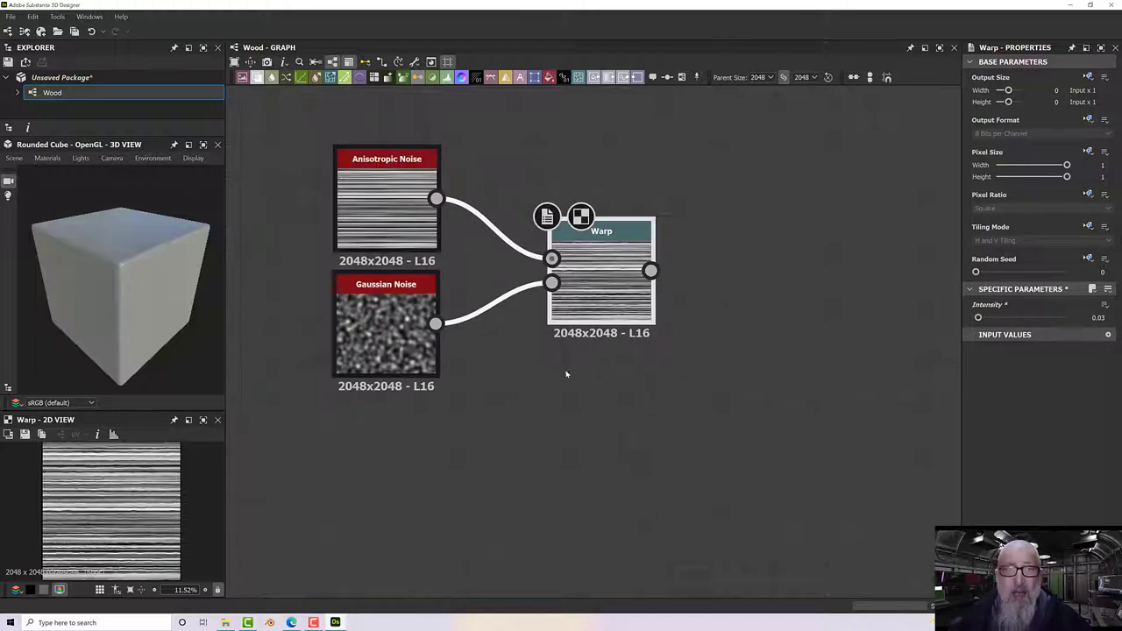
{"action": "middle_click_drag", "start_coordinate": [626, 400], "coordinate": [588, 366]}
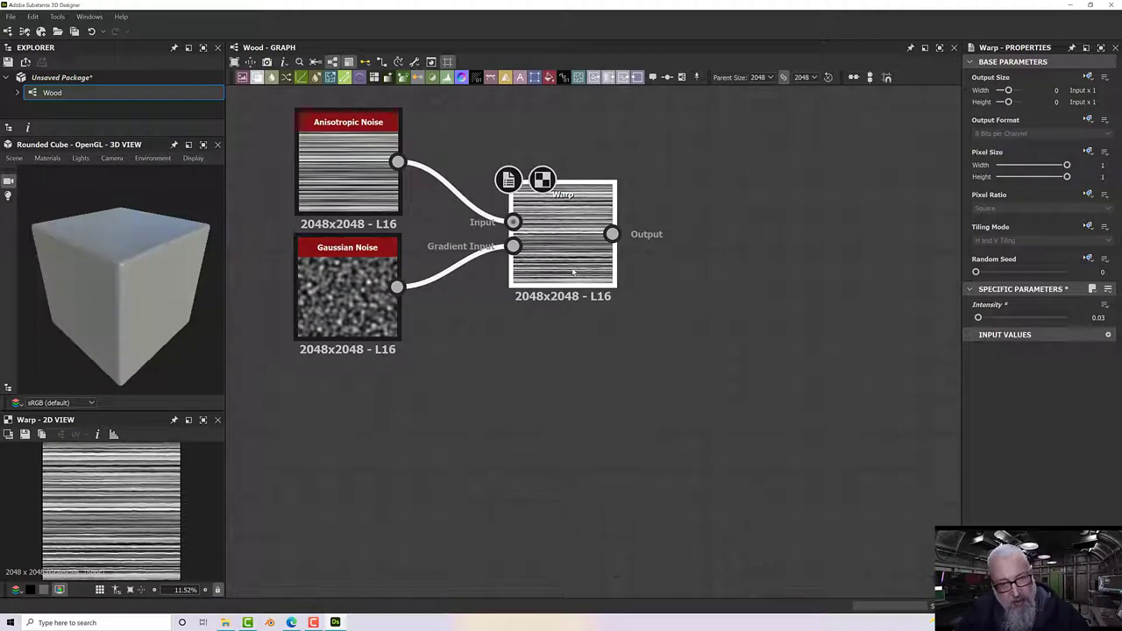
{"action": "scroll", "coordinate": [581, 356], "scroll_direction": "down", "scroll_amount": 3}
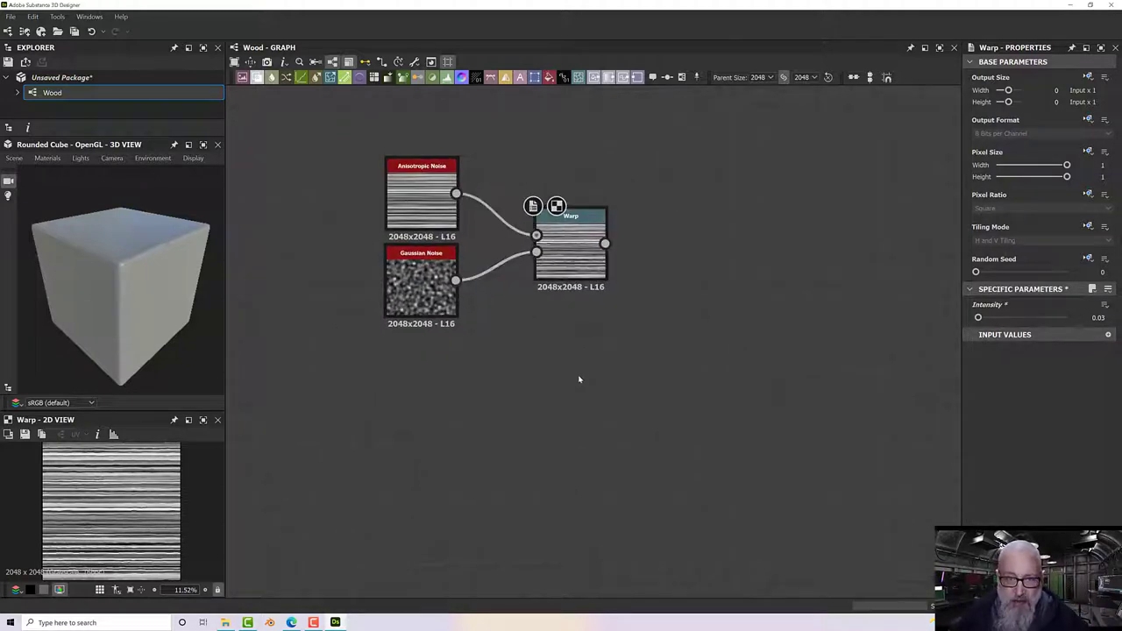
- Add a Tile Sampler node and set its pattern shape to Paraboloid
{"action": "key", "text": "space"}
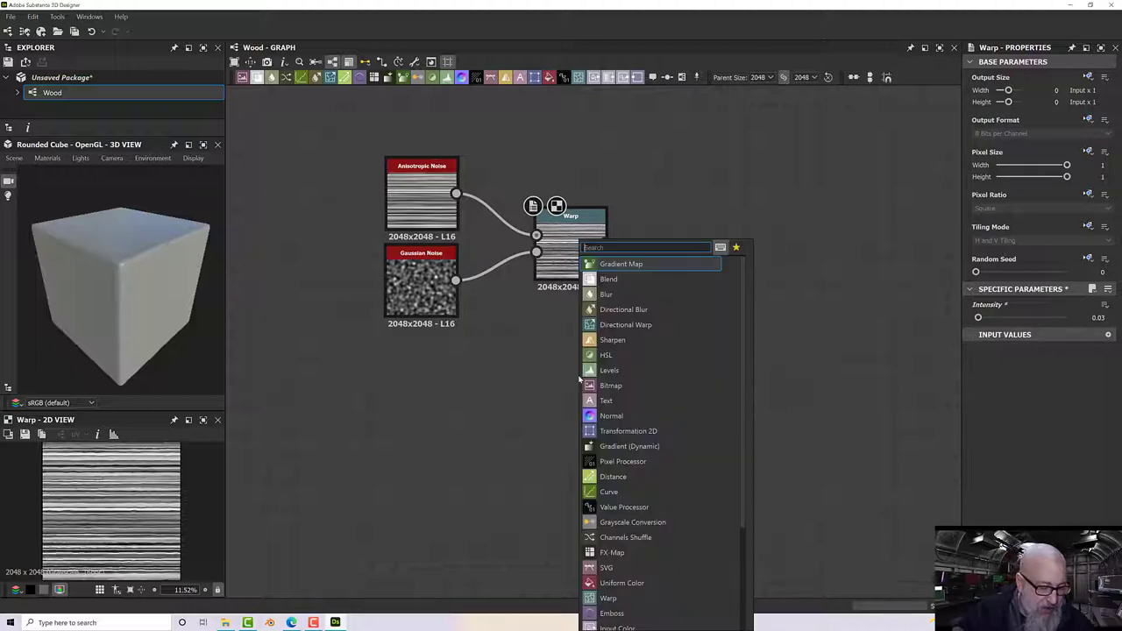
{"action": "type", "text": "tile"}
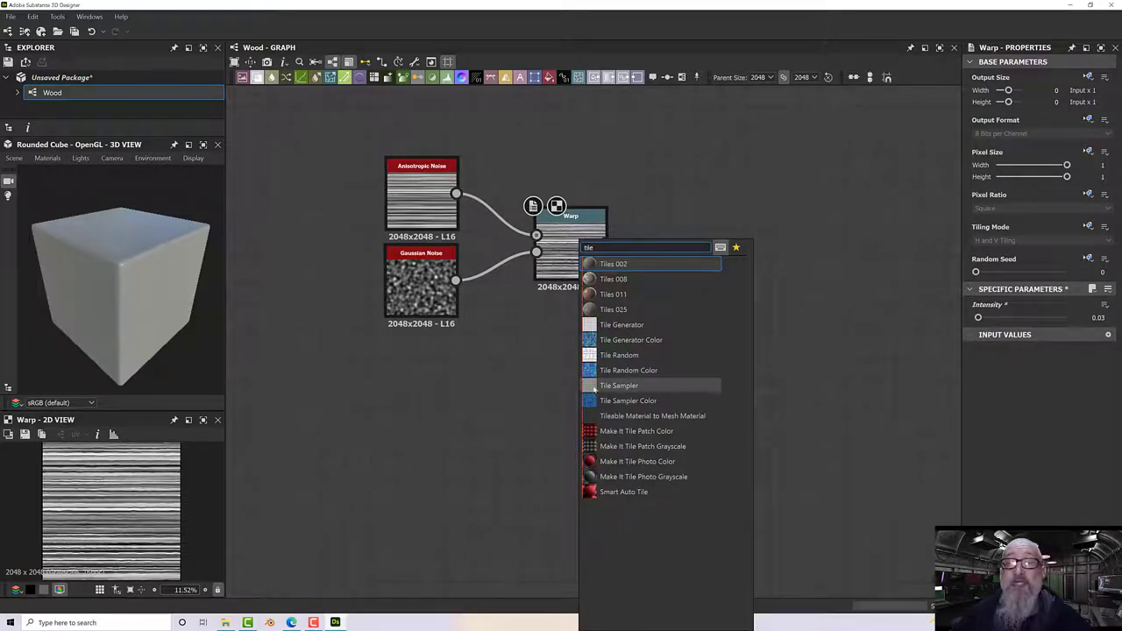
{"action": "left_click", "coordinate": [619, 385]}
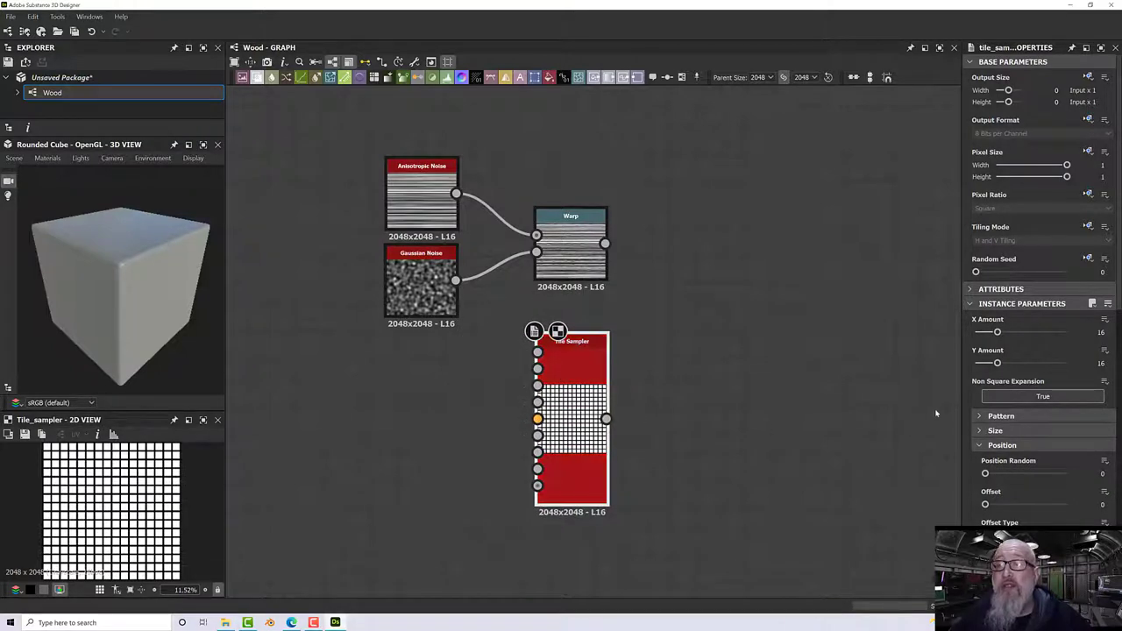
{"action": "left_click", "coordinate": [1000, 415]}
{"action": "left_click", "coordinate": [1008, 445]}
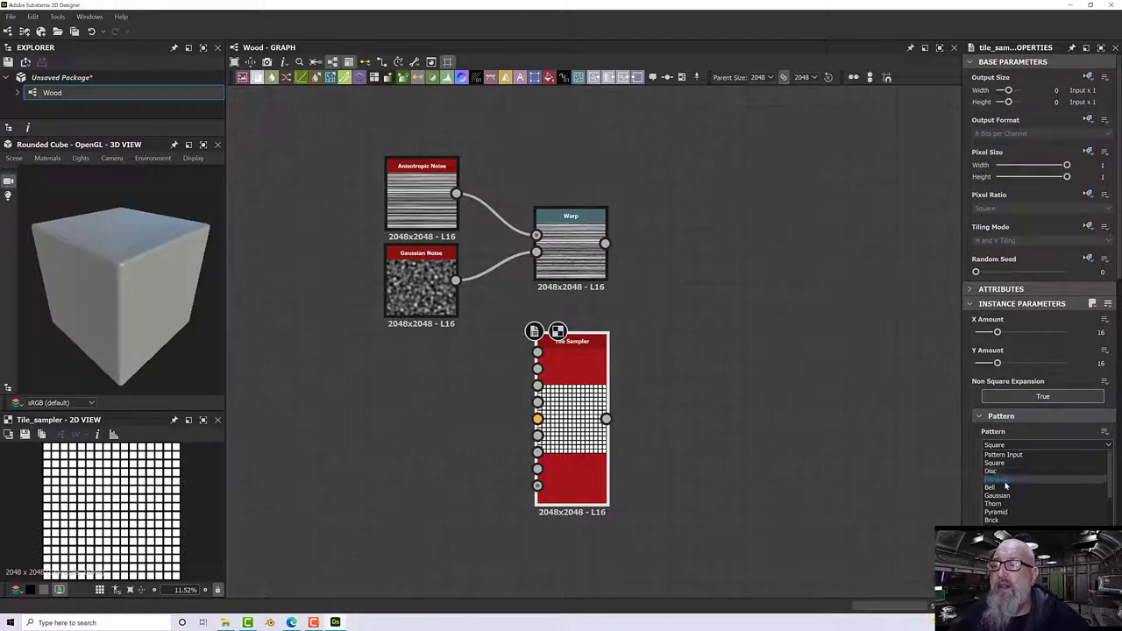
{"action": "left_click", "coordinate": [1001, 479]}
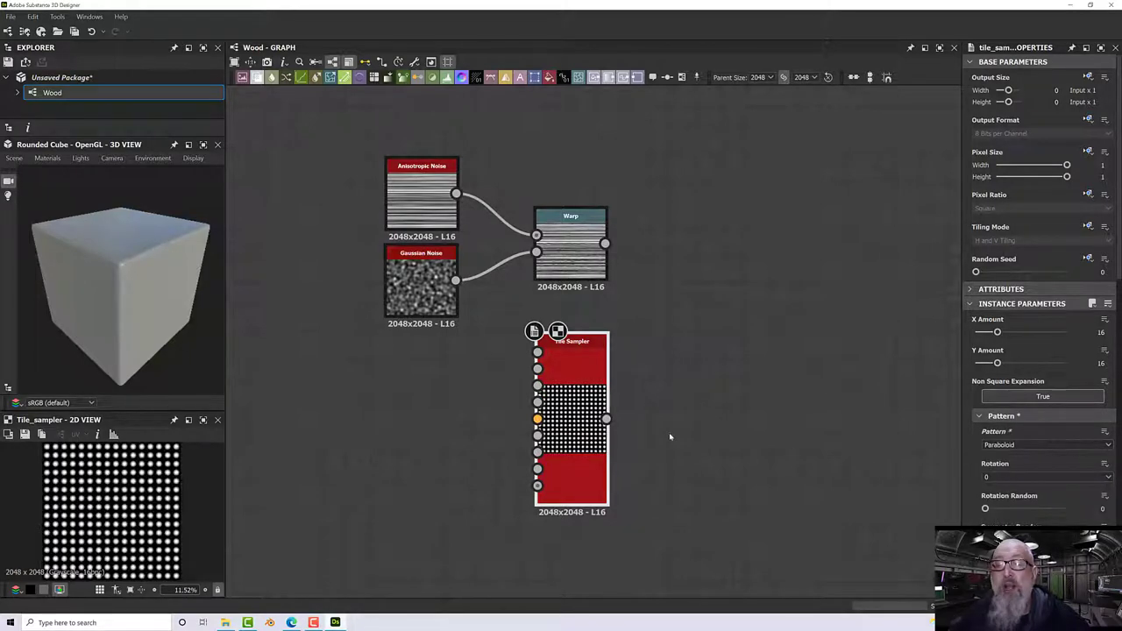
- Reduce the Tile Sampler X Amount from 16 to 7 and set Position Random to 1.77
{"action": "scroll", "coordinate": [579, 410], "scroll_direction": "up", "scroll_amount": 4}
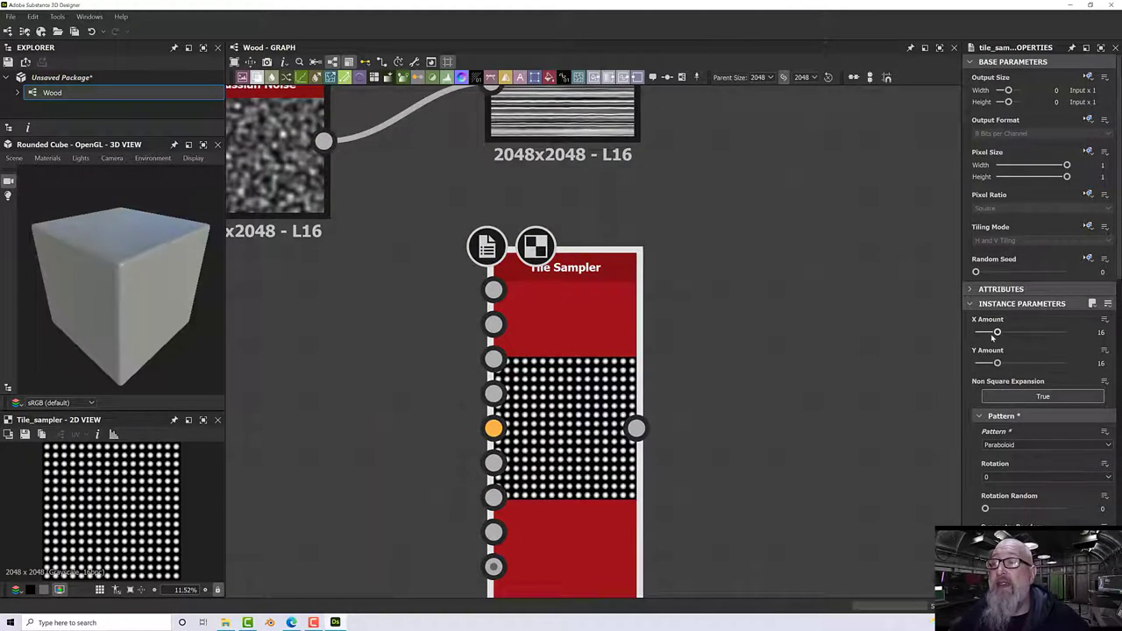
{"action": "left_click_drag", "start_coordinate": [997, 332], "coordinate": [980, 364]}
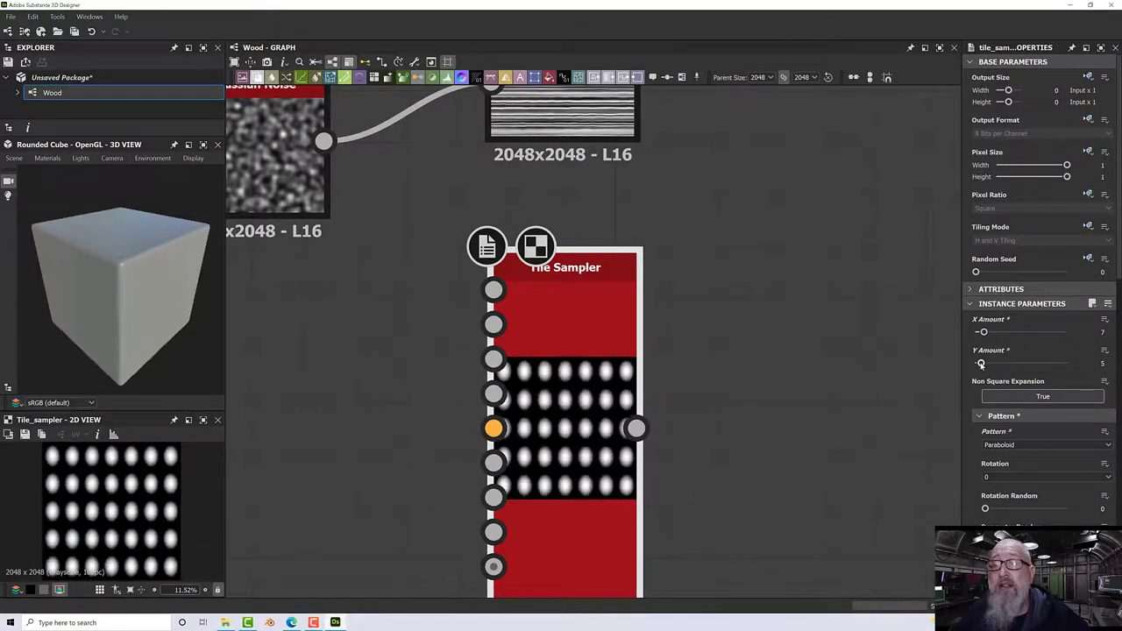
{"action": "scroll", "coordinate": [1027, 446], "scroll_direction": "down", "scroll_amount": 1}
{"action": "scroll", "coordinate": [1027, 445], "scroll_direction": "down", "scroll_amount": 2}
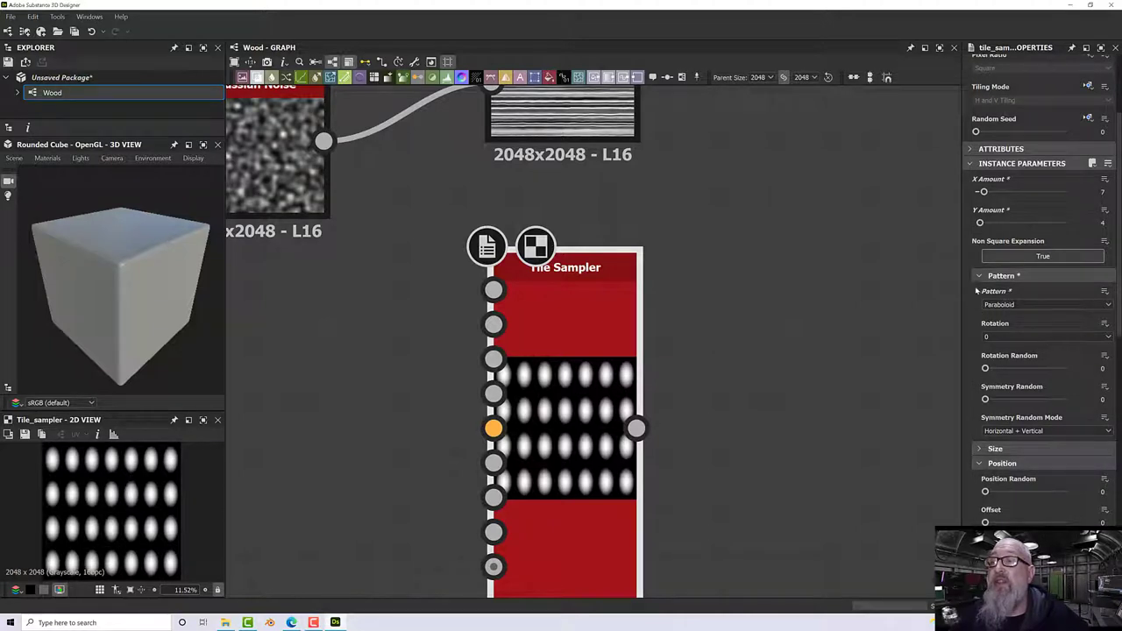
{"action": "left_click", "coordinate": [979, 275]}
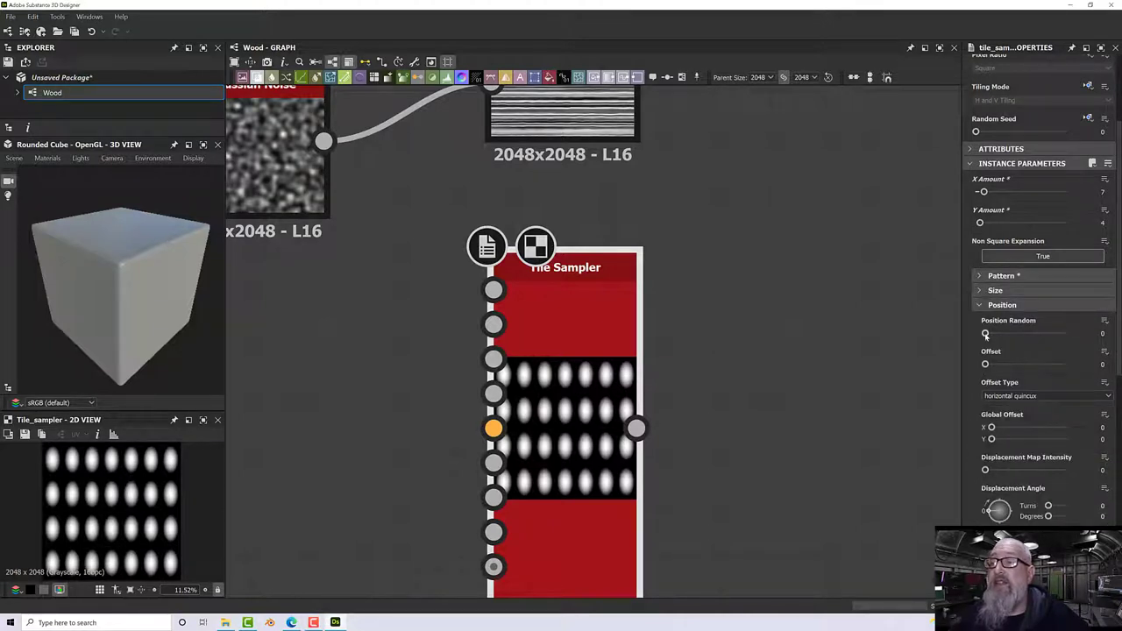
{"action": "left_click_drag", "start_coordinate": [986, 333], "coordinate": [998, 334]}
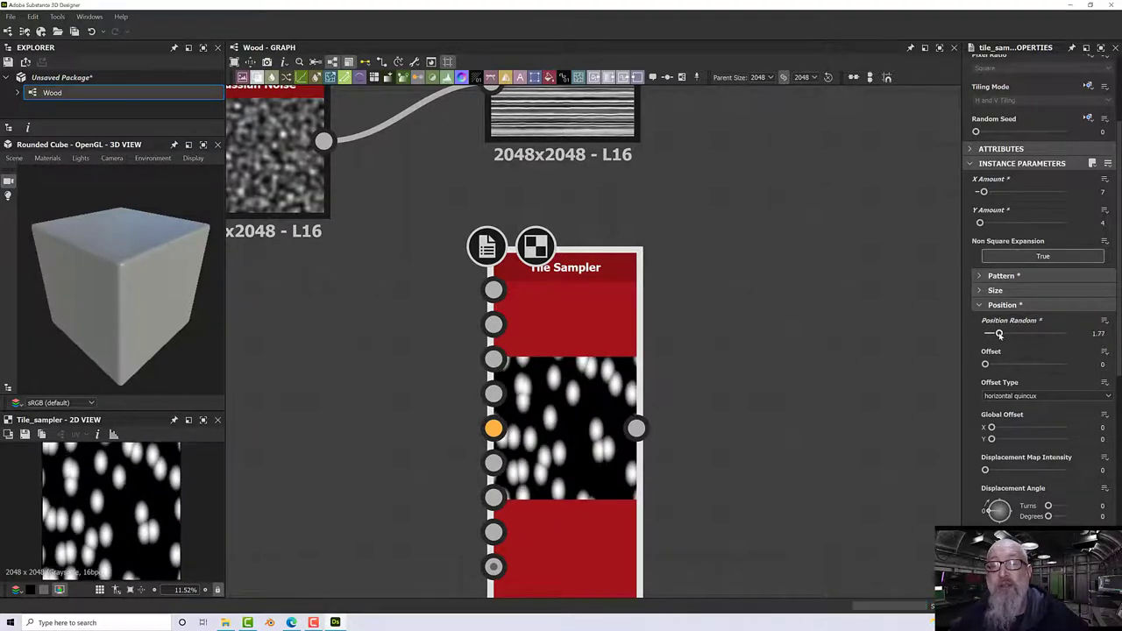
{"action": "scroll", "coordinate": [571, 392], "scroll_direction": "down", "scroll_amount": 1}
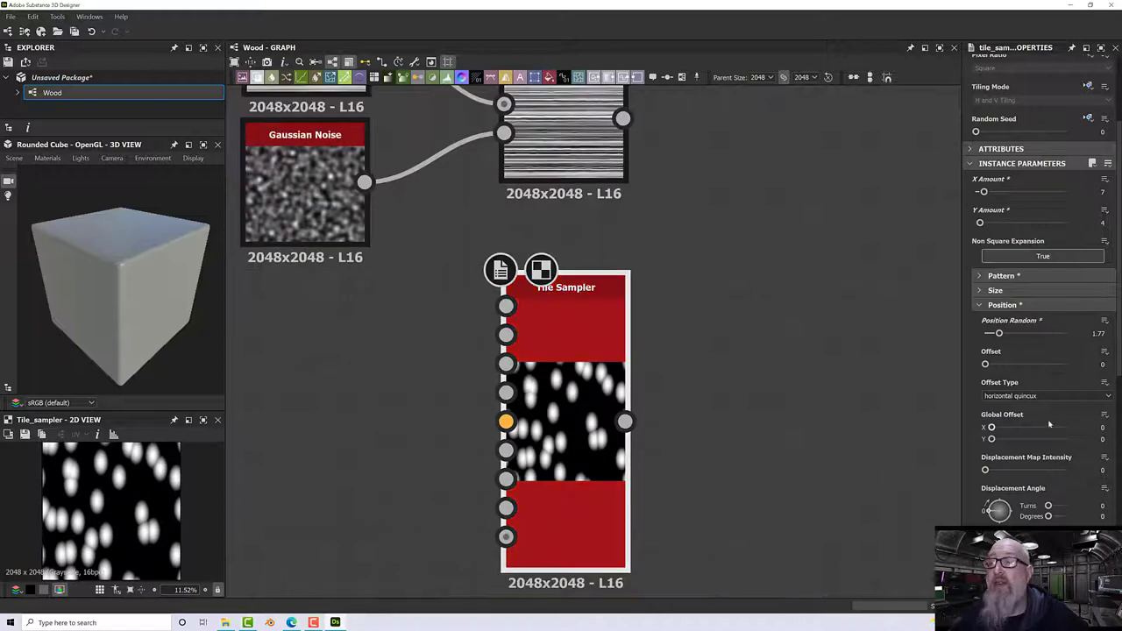
- Set the Tile Sampler Scale to 1.42 and Size Random X to 0.48, then align the node
{"action": "left_click", "coordinate": [1000, 290]}
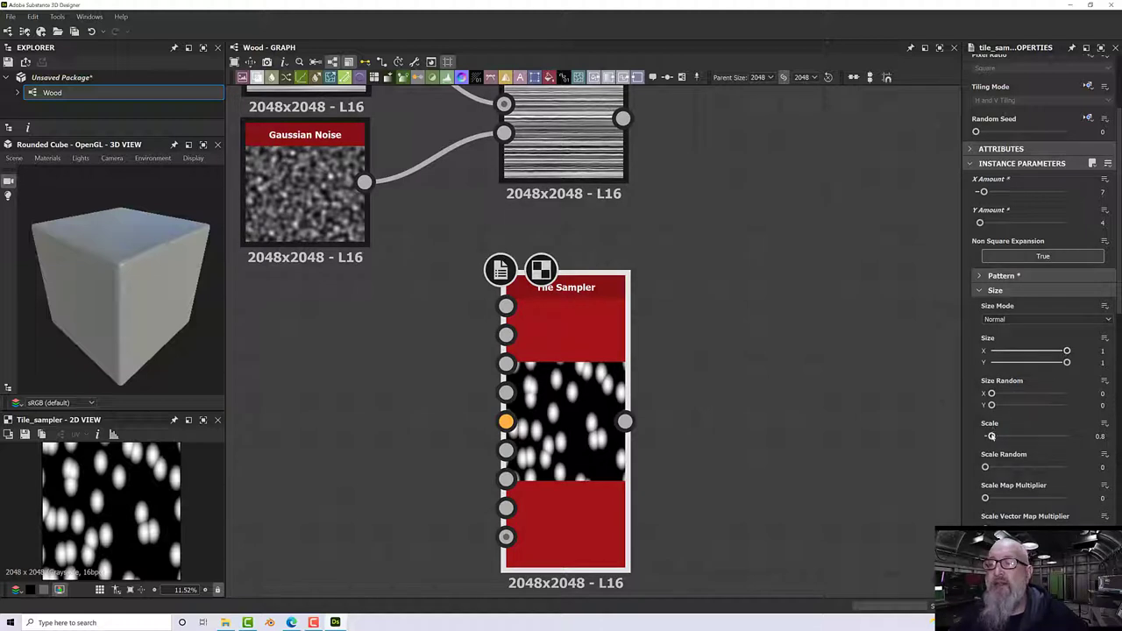
{"action": "left_click_drag", "start_coordinate": [990, 435], "coordinate": [995, 435]}
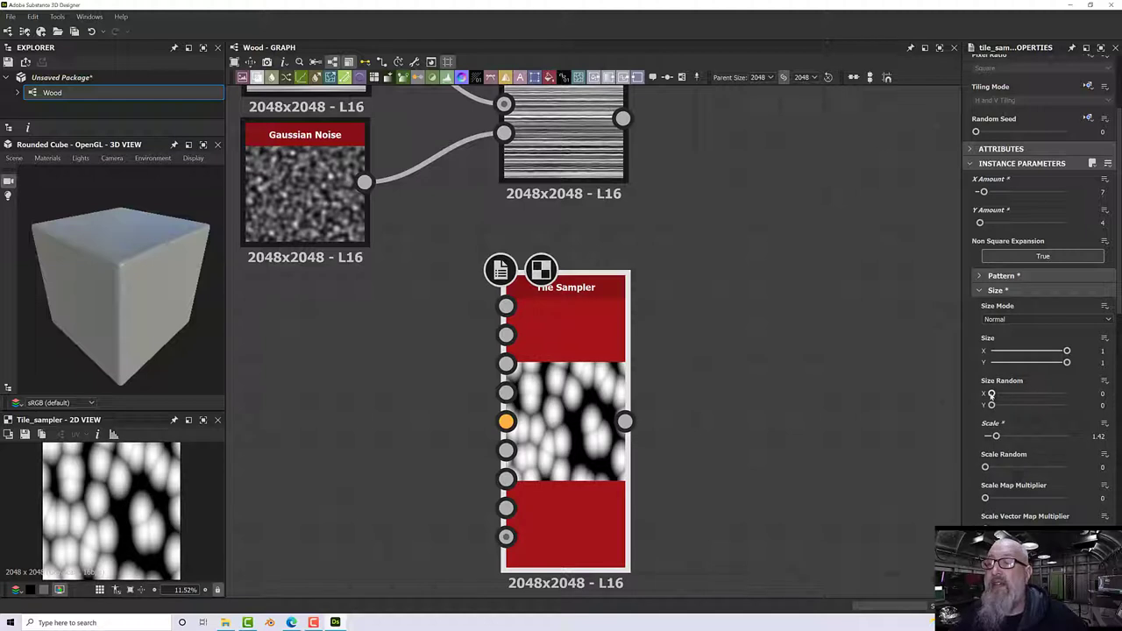
{"action": "left_click_drag", "start_coordinate": [991, 395], "coordinate": [1026, 396]}
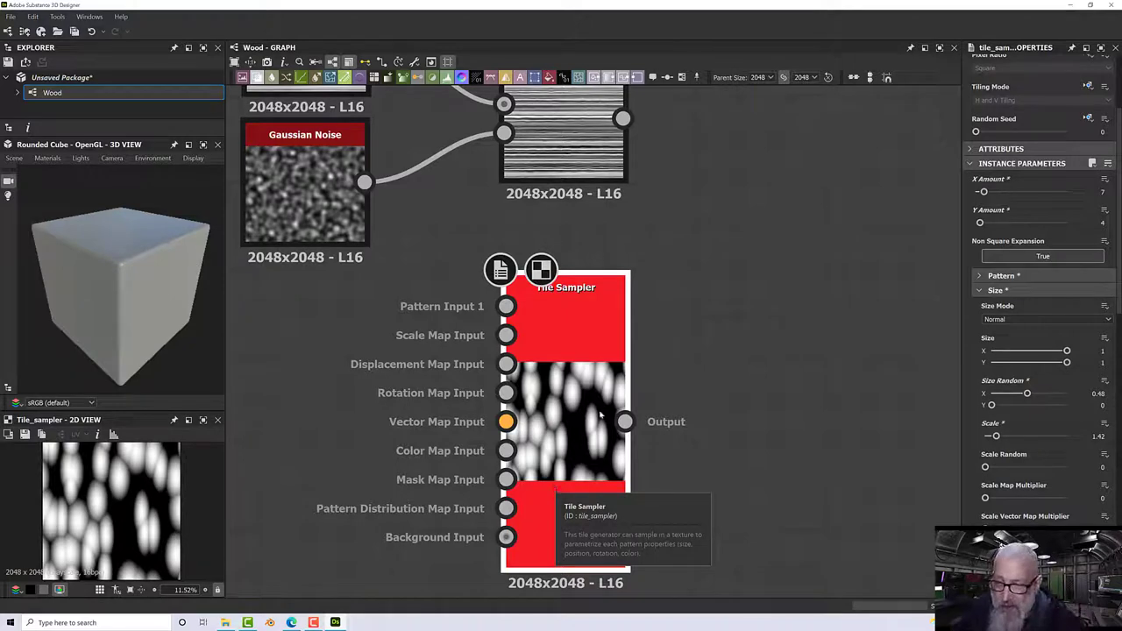
{"action": "left_click_drag", "start_coordinate": [591, 321], "coordinate": [568, 321]}
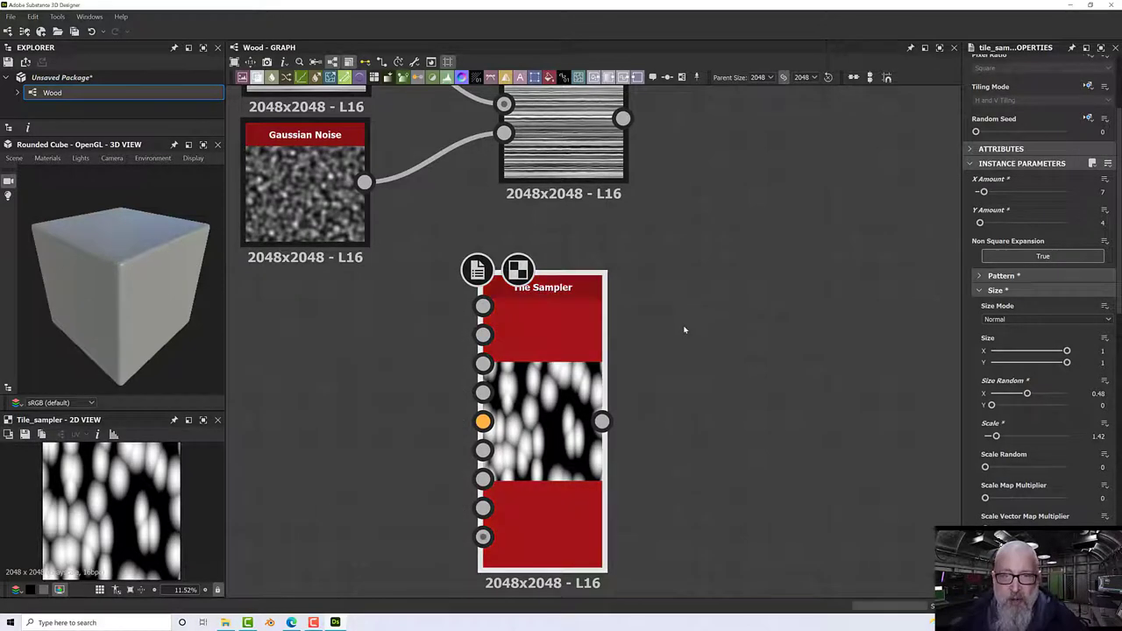
{"action": "scroll", "coordinate": [685, 330], "scroll_direction": "down", "scroll_amount": 3}
{"action": "middle_click_drag", "start_coordinate": [681, 318], "coordinate": [609, 303]}
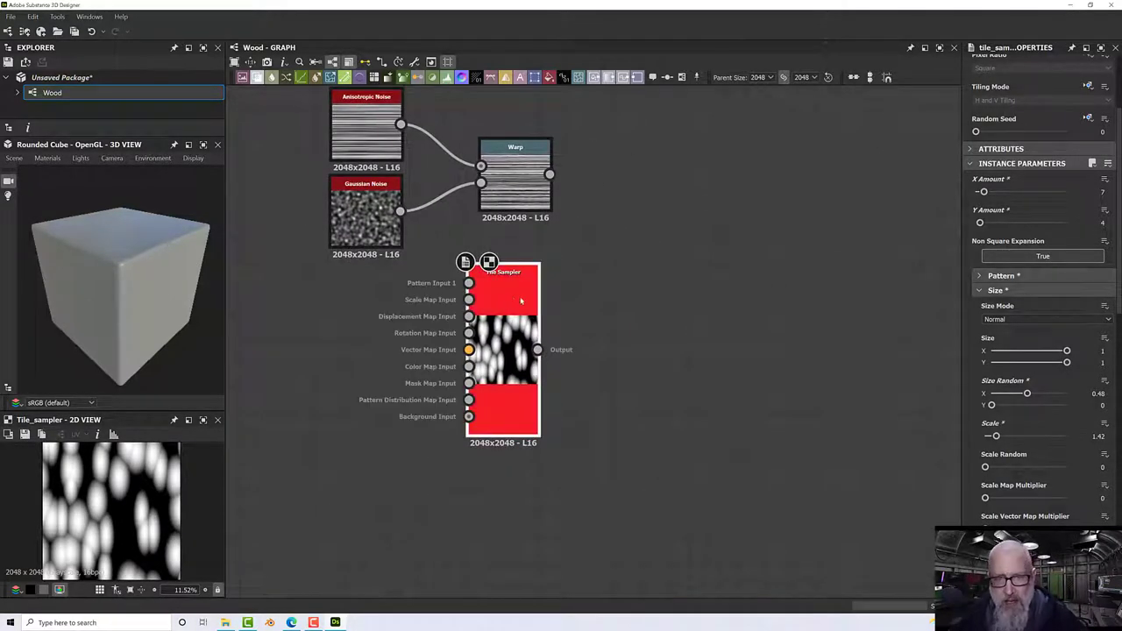
{"action": "left_click_drag", "start_coordinate": [521, 301], "coordinate": [532, 302]}
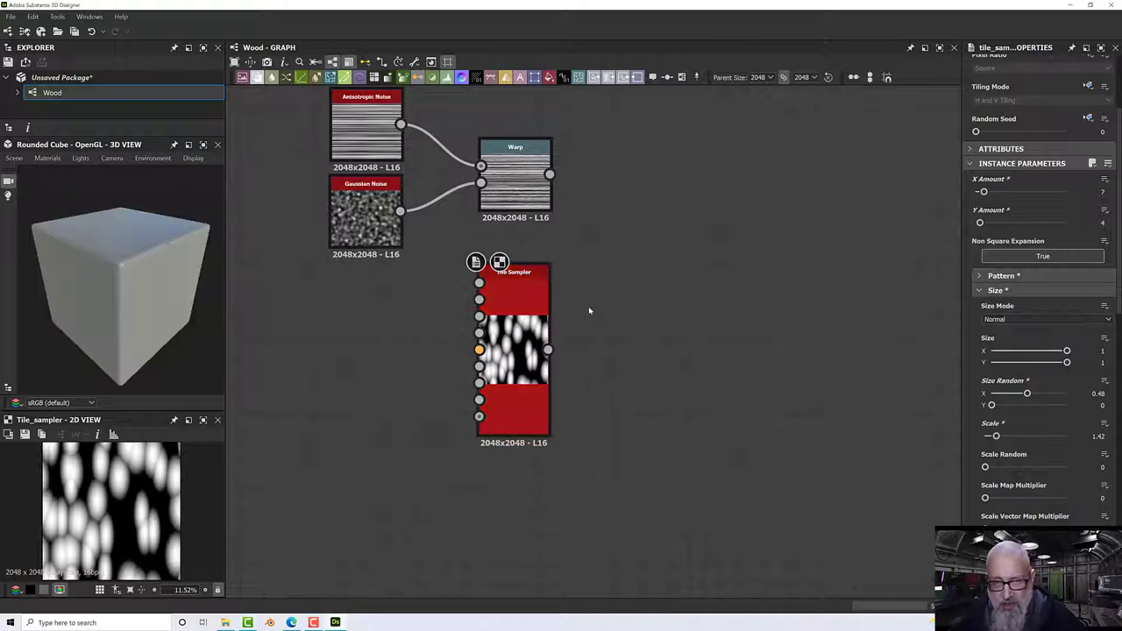
{"action": "scroll", "coordinate": [588, 311], "scroll_direction": "up", "scroll_amount": 3}
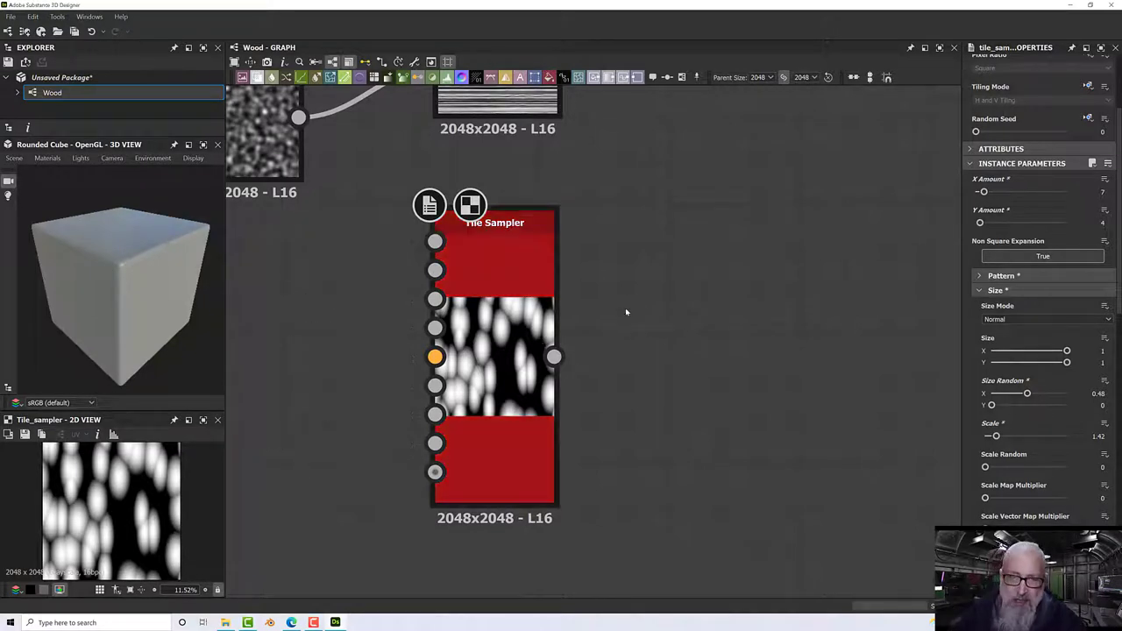
- Add a Blur node fed by the Tile Sampler and raise its Intensity to 15.41
{"action": "key", "text": "space"}
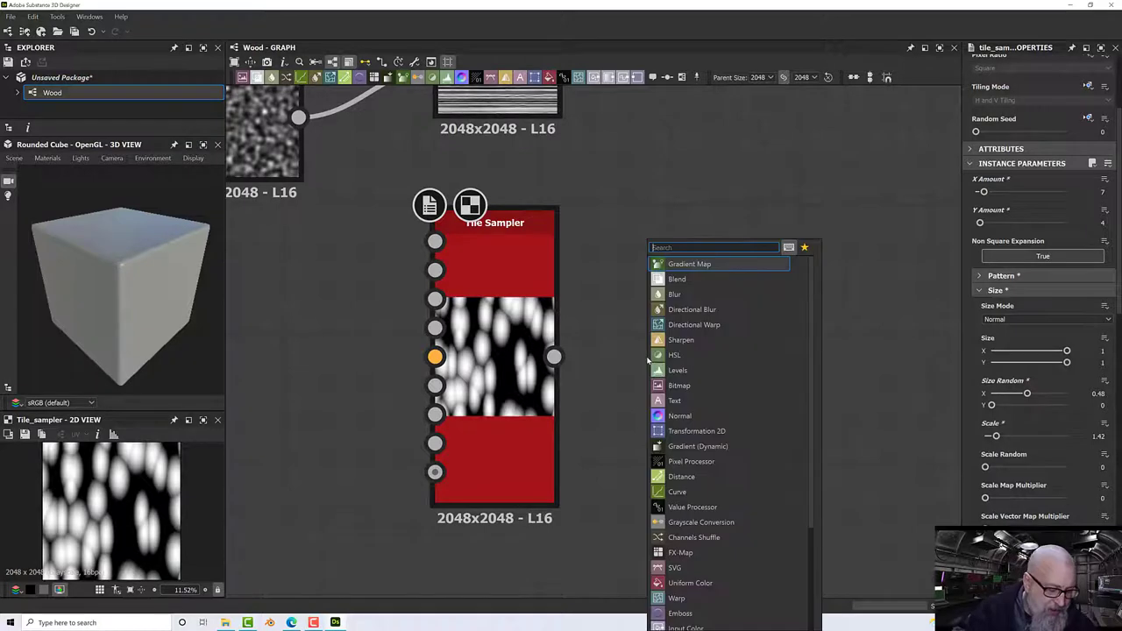
{"action": "type", "text": "blur"}
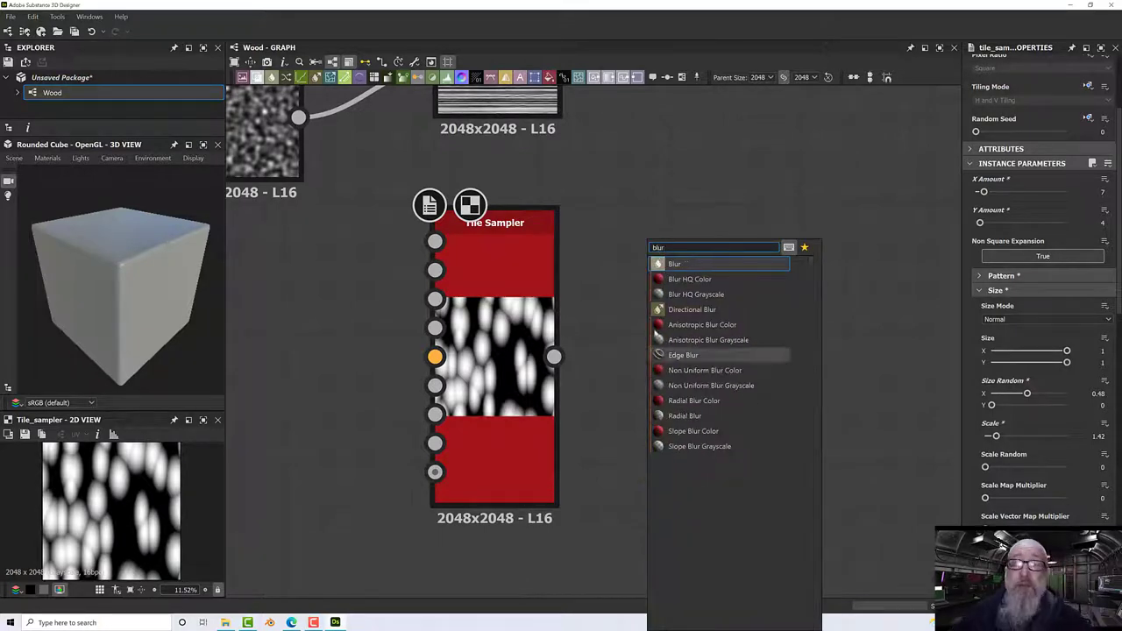
{"action": "left_click", "coordinate": [674, 265]}
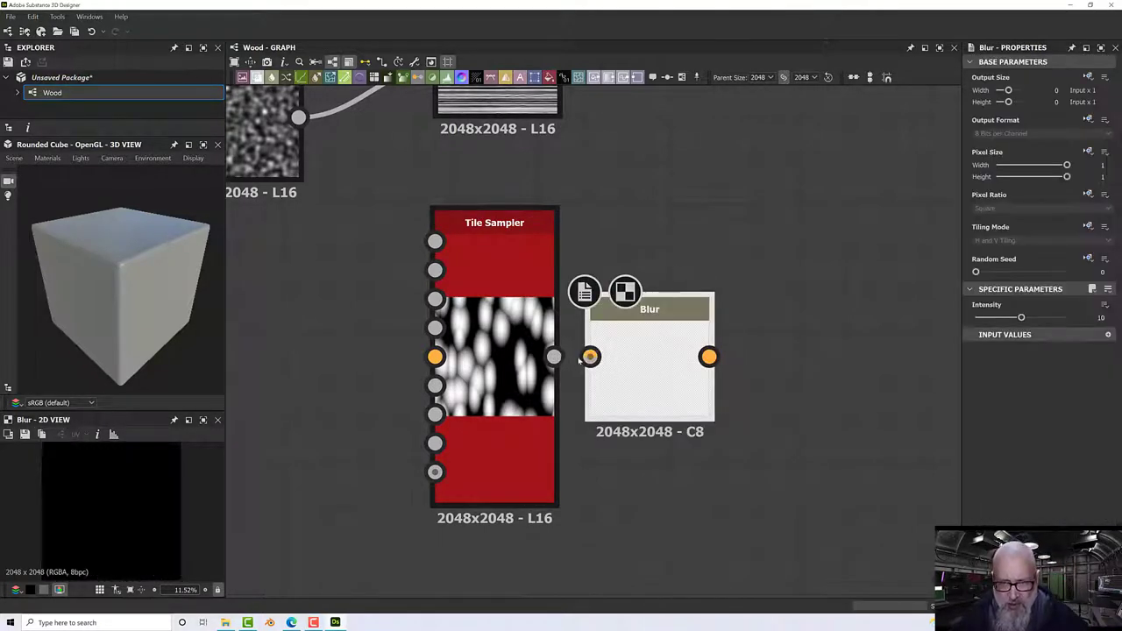
{"action": "left_click_drag", "start_coordinate": [554, 357], "coordinate": [590, 357]}
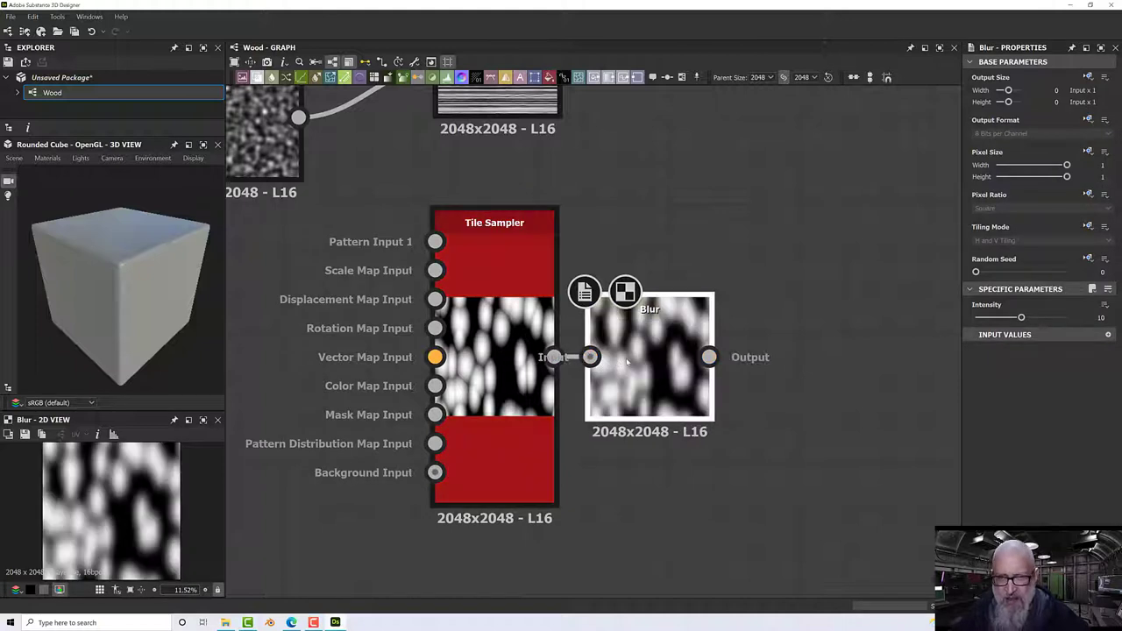
{"action": "left_click_drag", "start_coordinate": [1021, 318], "coordinate": [1046, 320]}
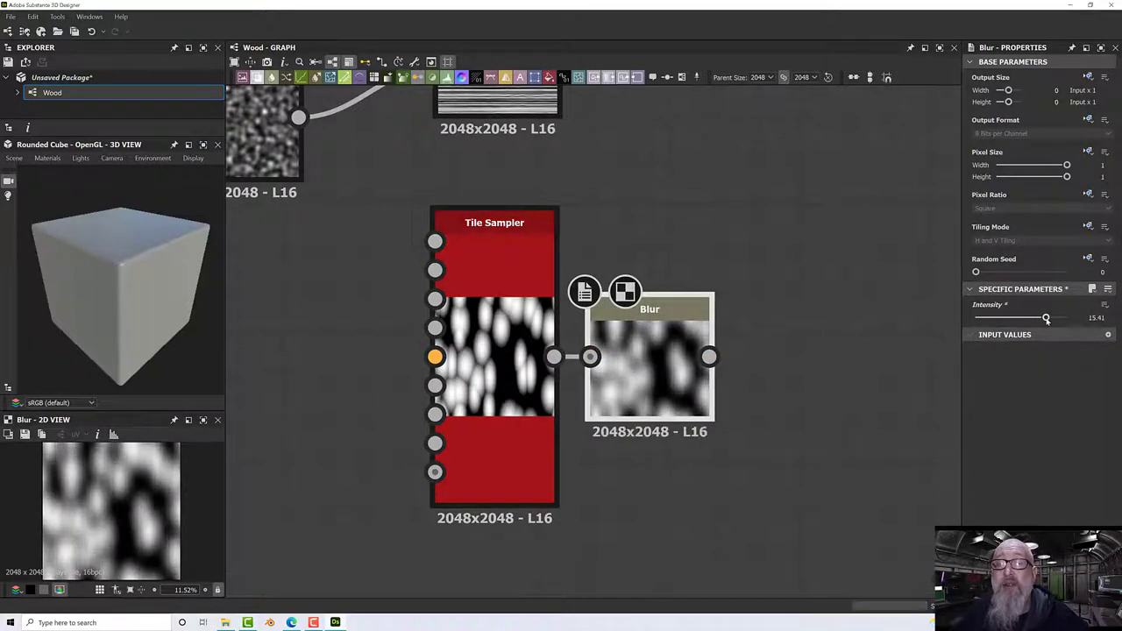
- Move the Blur node slightly right, zoom out, and select the first Warp node
{"action": "scroll", "coordinate": [731, 390], "scroll_direction": "down", "scroll_amount": 2}
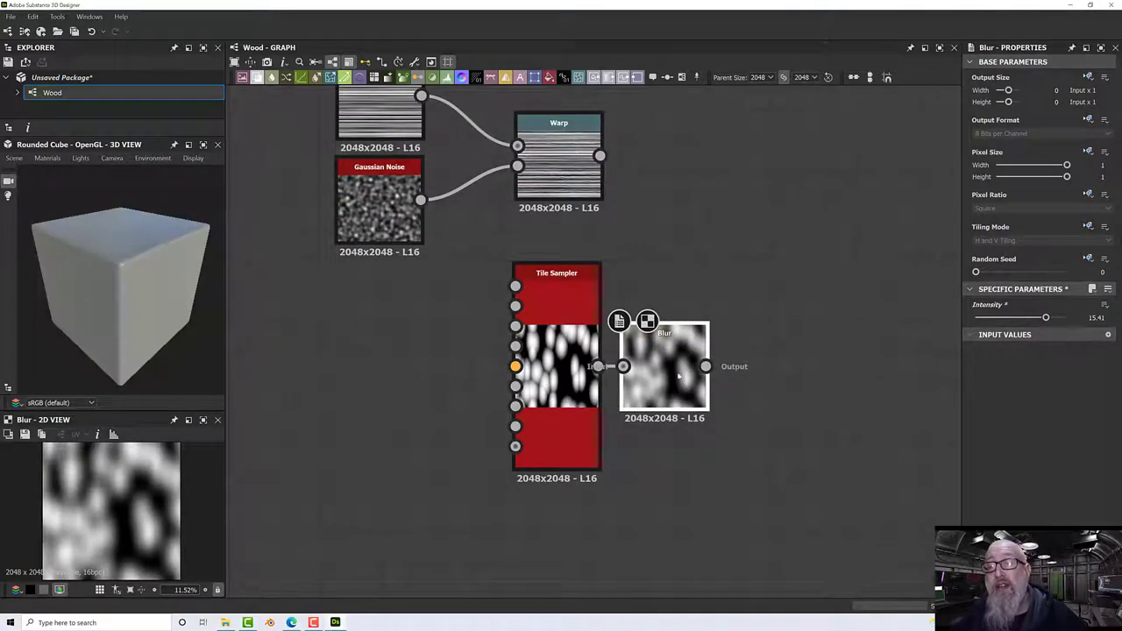
{"action": "scroll", "coordinate": [722, 385], "scroll_direction": "up", "scroll_amount": 2}
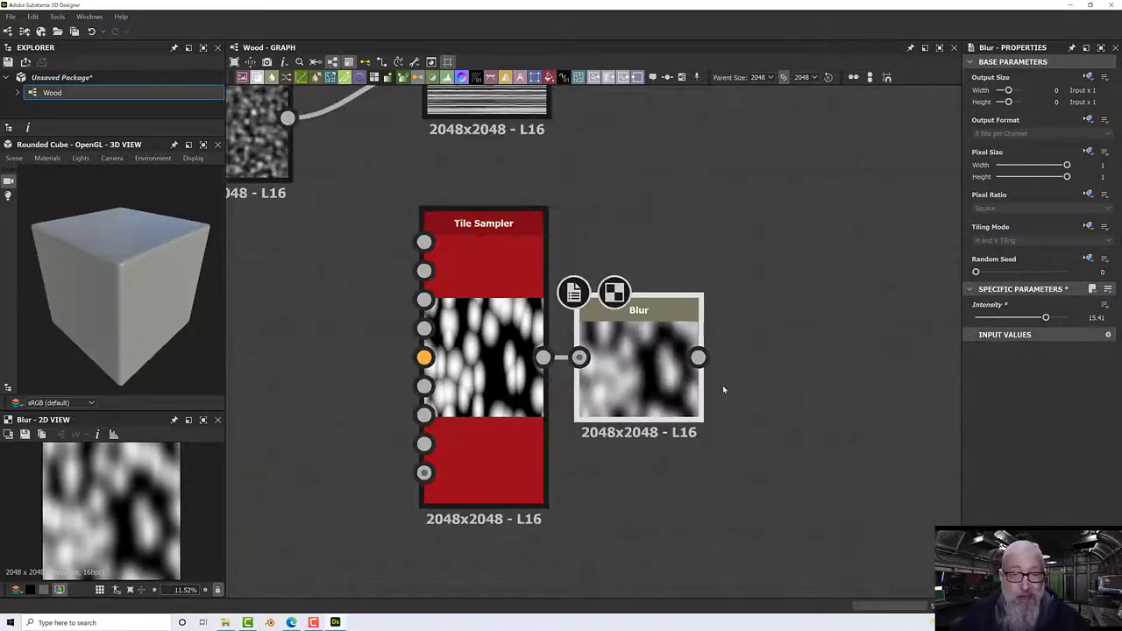
{"action": "left_click_drag", "start_coordinate": [640, 383], "coordinate": [684, 383]}
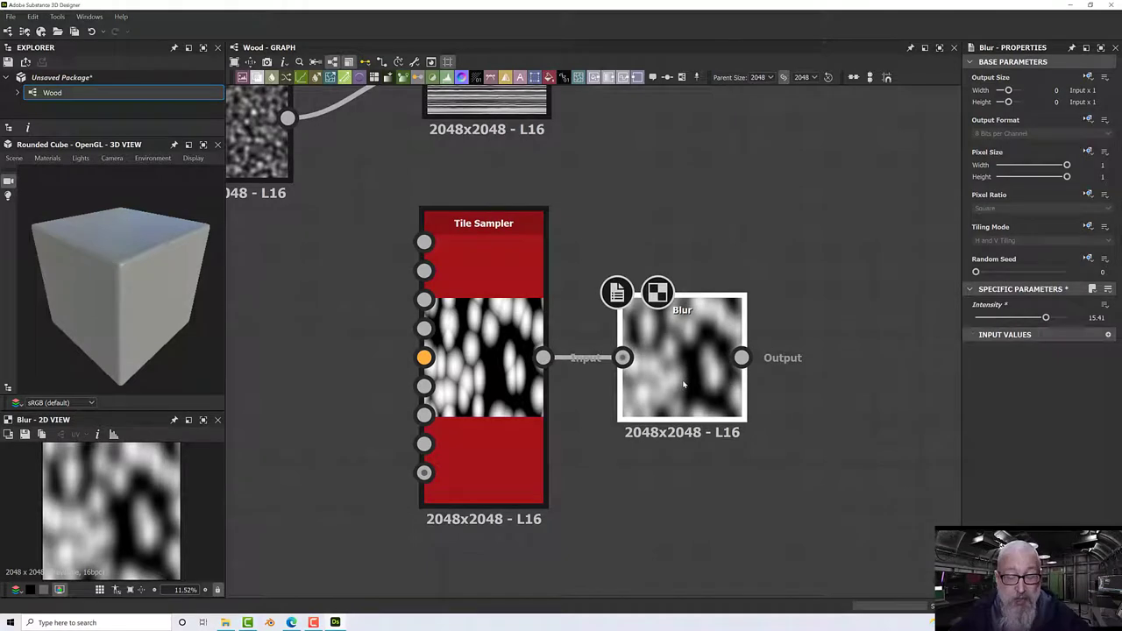
{"action": "scroll", "coordinate": [789, 360], "scroll_direction": "down", "scroll_amount": 2}
{"action": "middle_click_drag", "start_coordinate": [809, 346], "coordinate": [675, 368]}
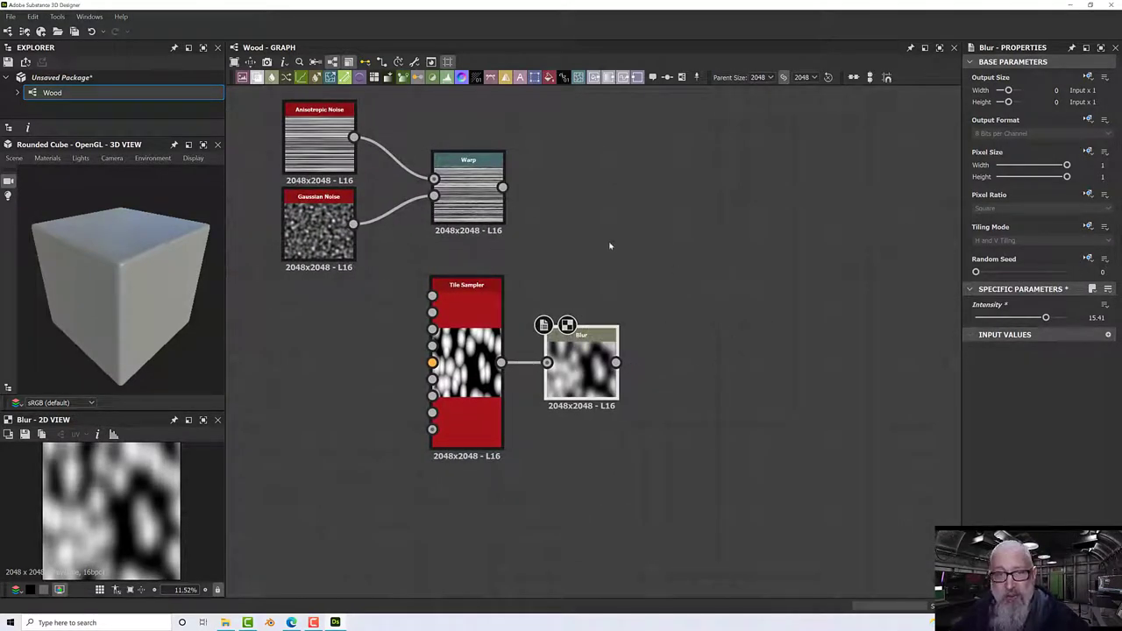
{"action": "left_click", "coordinate": [467, 206]}
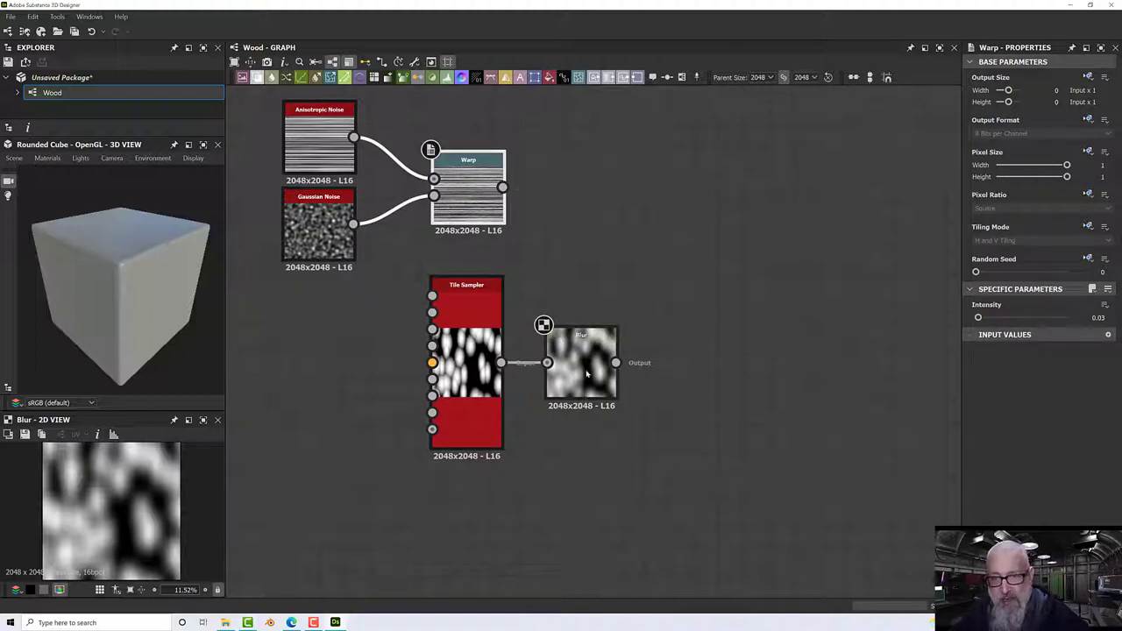
- Set Anisotropic Noise Rotate to True, preview the first Warp, and move that Warp right
{"action": "left_click", "coordinate": [311, 149]}
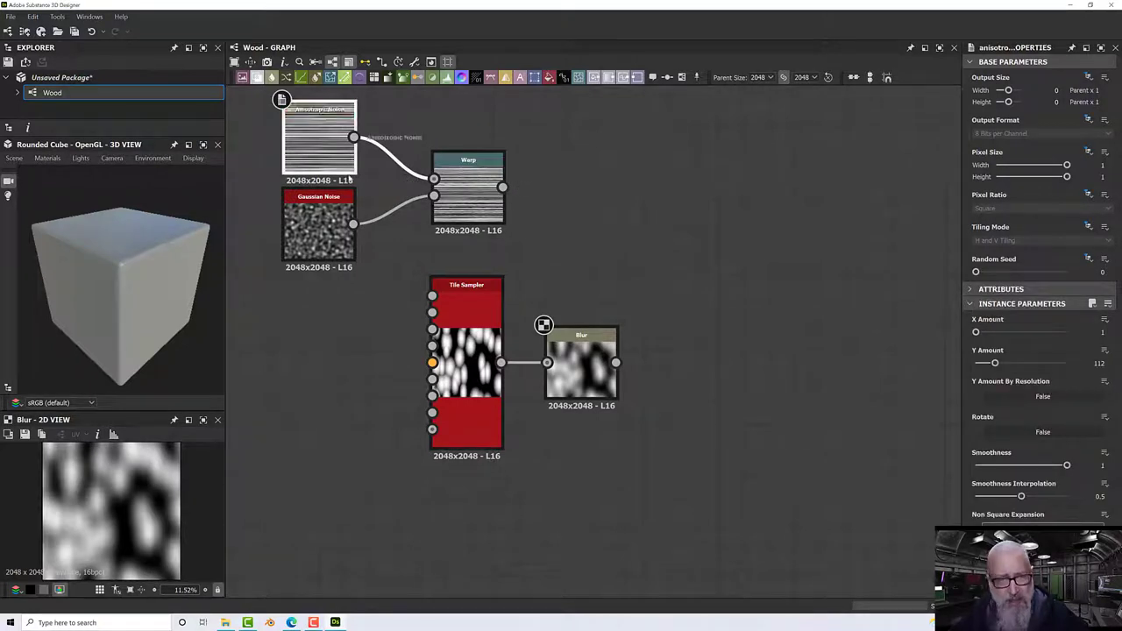
{"action": "left_click", "coordinate": [1009, 432]}
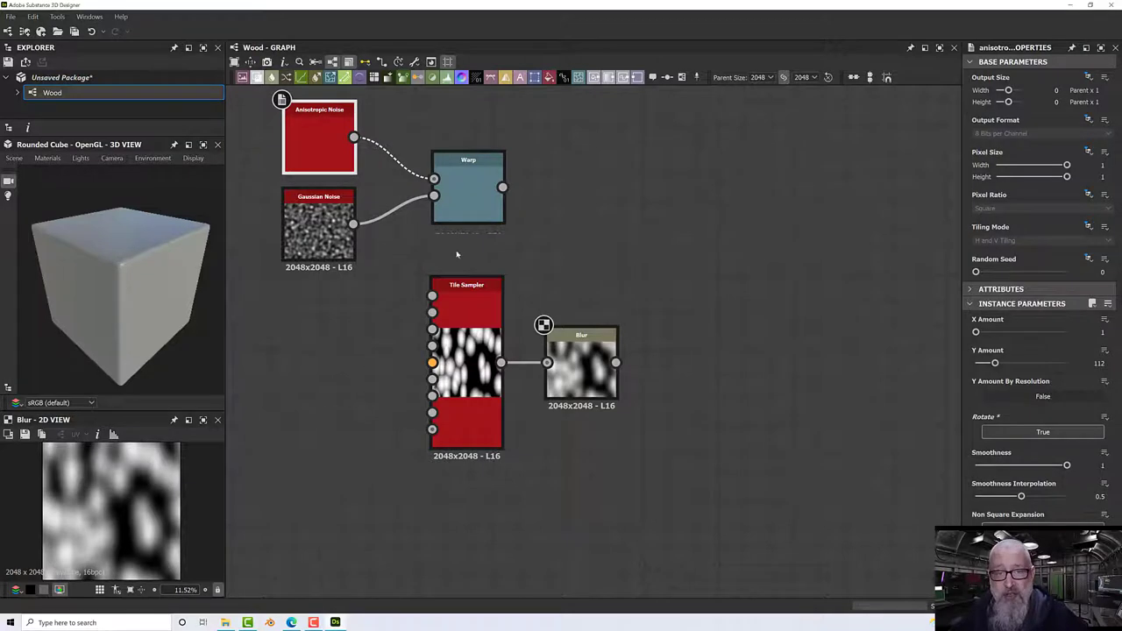
{"action": "double_click", "coordinate": [469, 176]}
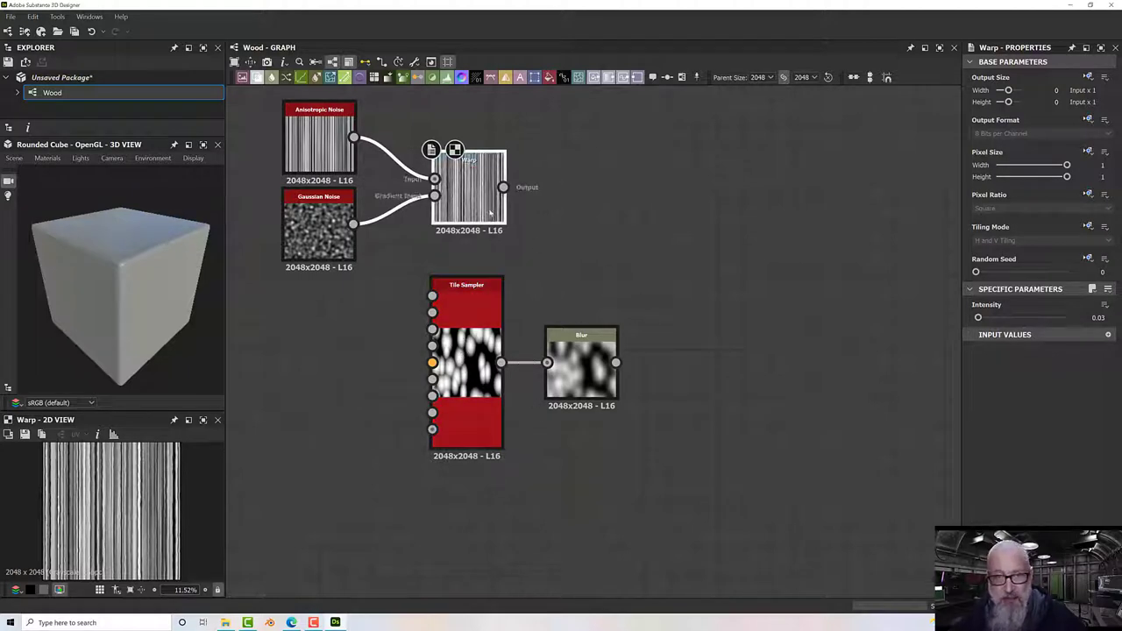
{"action": "left_click_drag", "start_coordinate": [491, 219], "coordinate": [605, 219]}
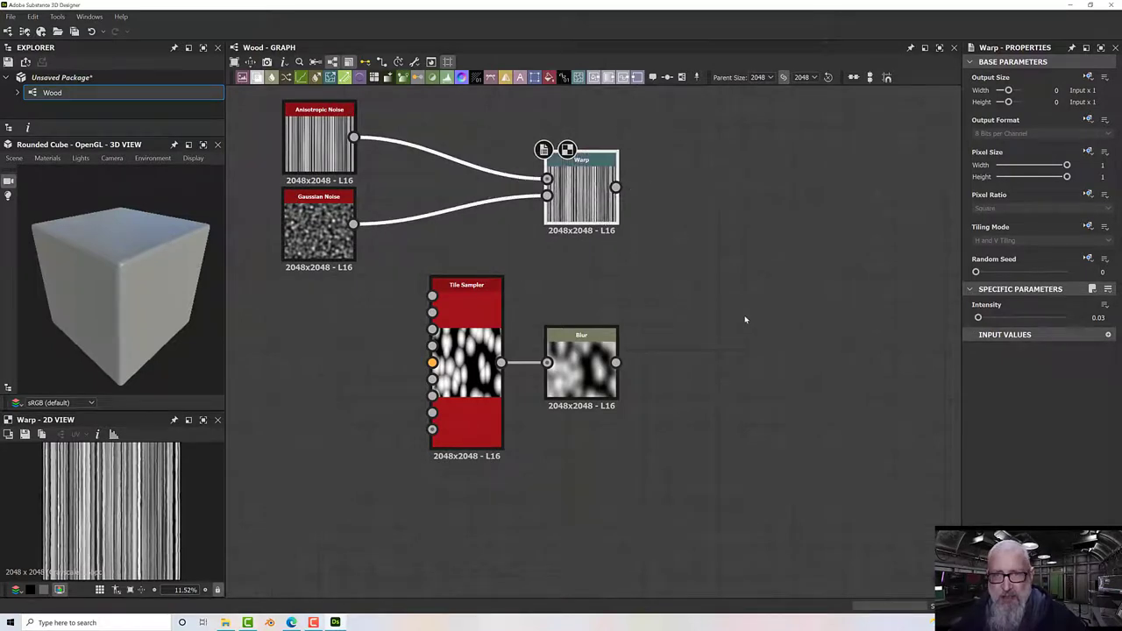
- Add a second Warp node below-right of the first Warp
{"action": "middle_click_drag", "start_coordinate": [702, 313], "coordinate": [656, 268]}
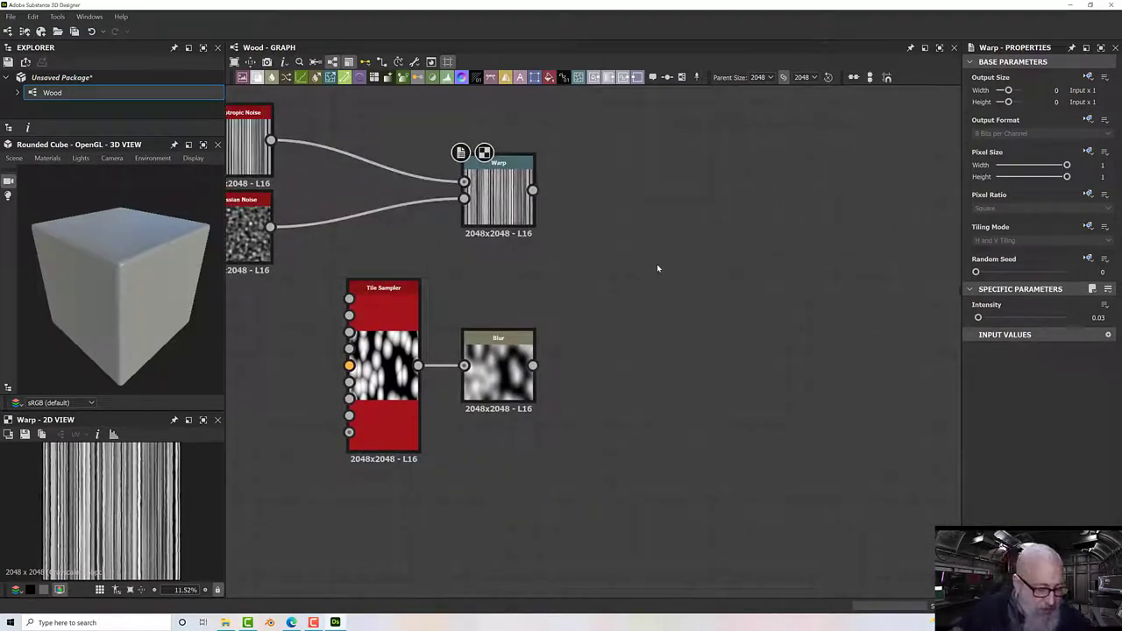
{"action": "key", "text": "space"}
{"action": "type", "text": "blend"}
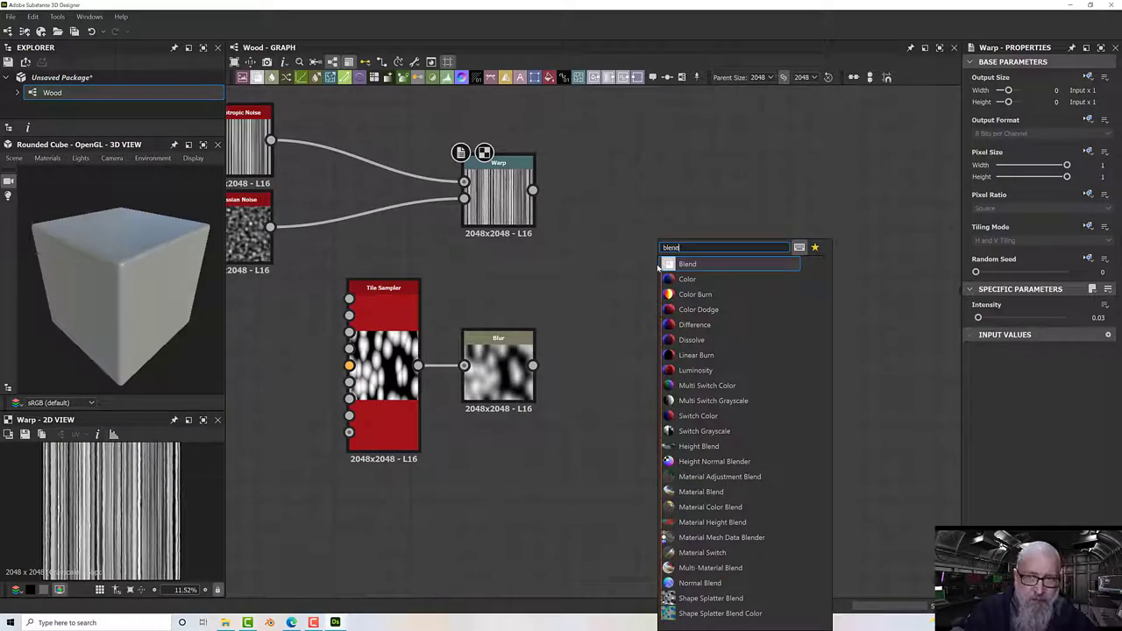
{"action": "key", "text": "BackSpace"}
{"action": "key", "text": "BackSpace"}
{"action": "key", "text": "BackSpace"}
{"action": "key", "text": "BackSpace"}
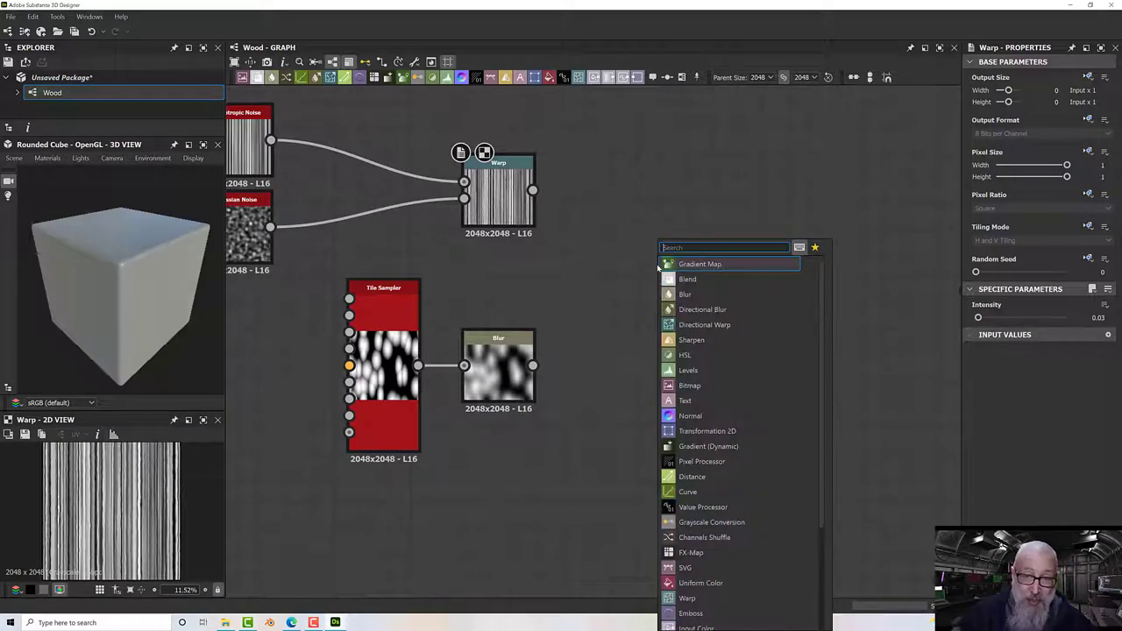
{"action": "type", "text": "waro"}
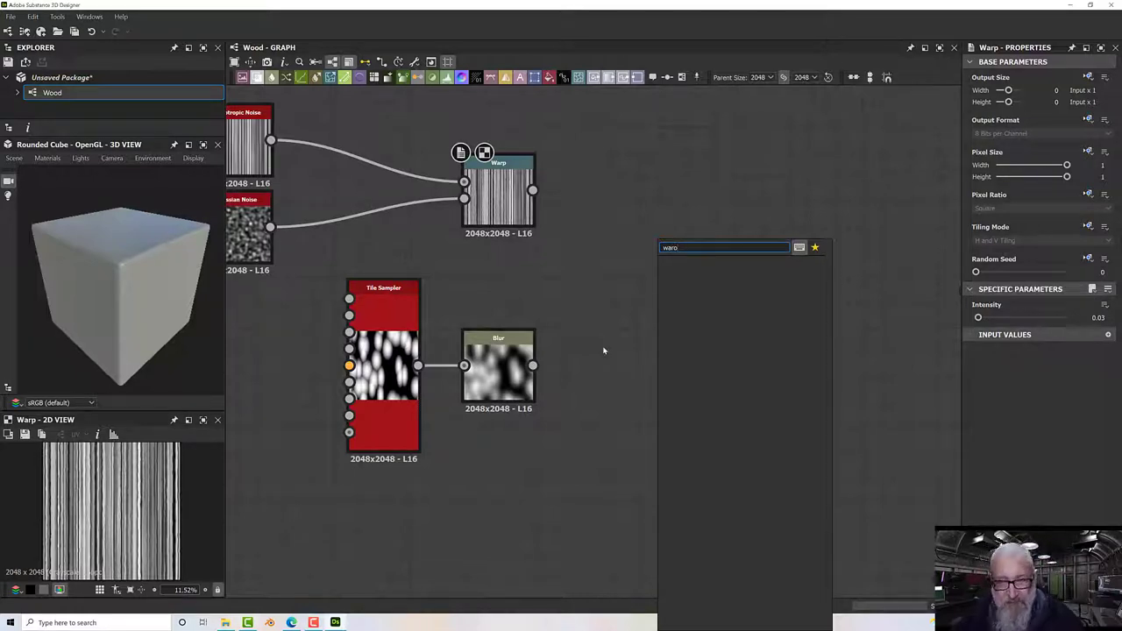
{"action": "key", "text": "BackSpace"}
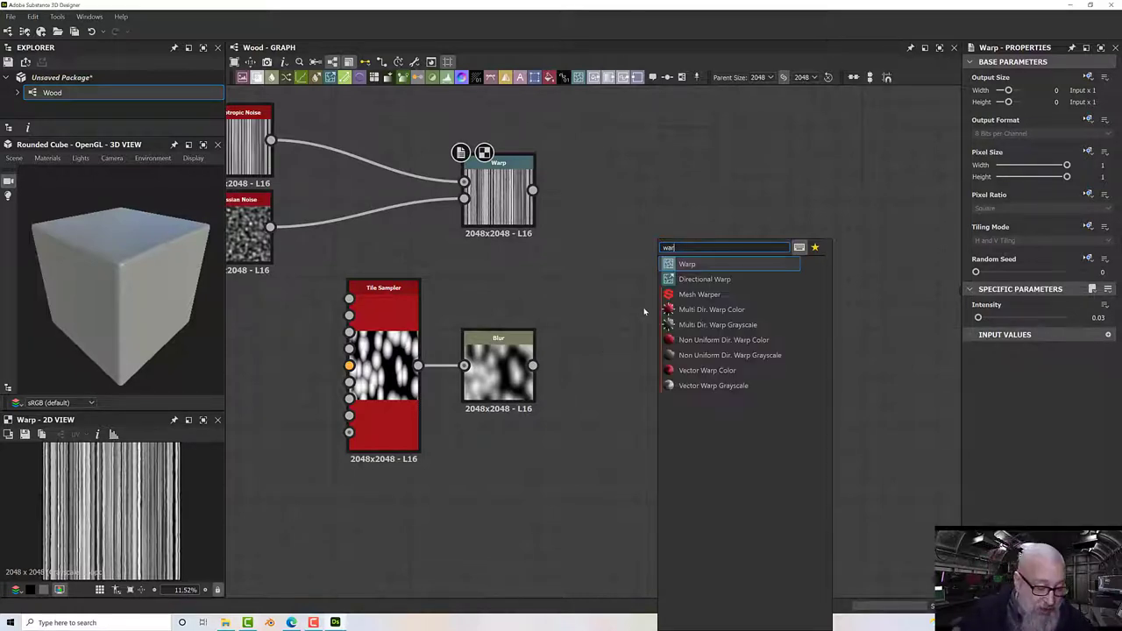
{"action": "type", "text": "p"}
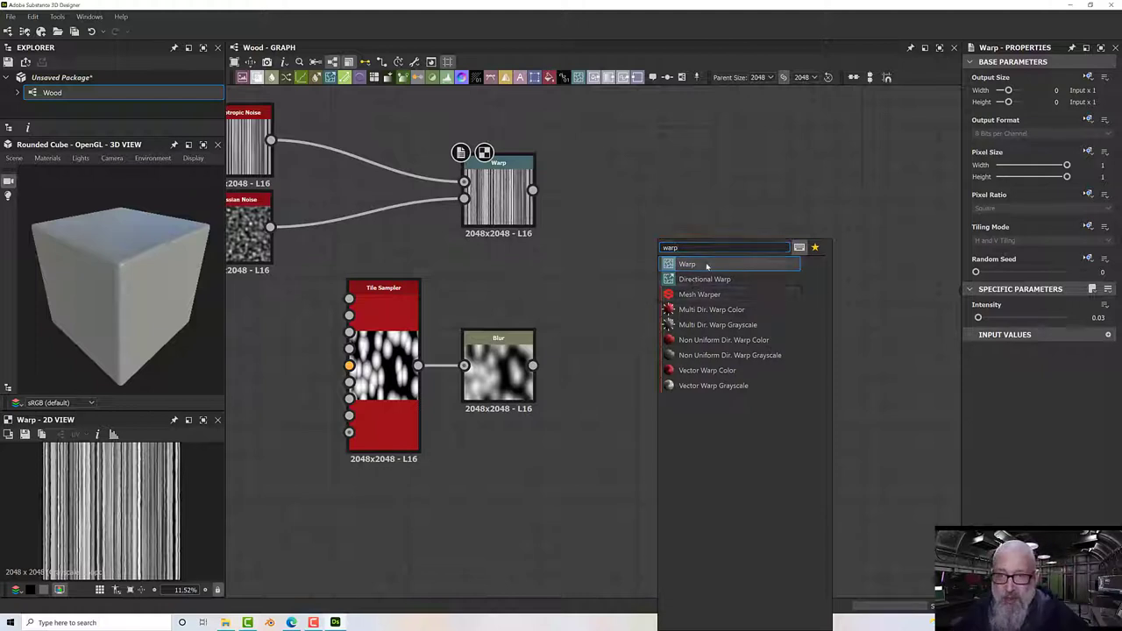
{"action": "left_click", "coordinate": [708, 264]}
{"action": "left_click_drag", "start_coordinate": [640, 289], "coordinate": [652, 314]}
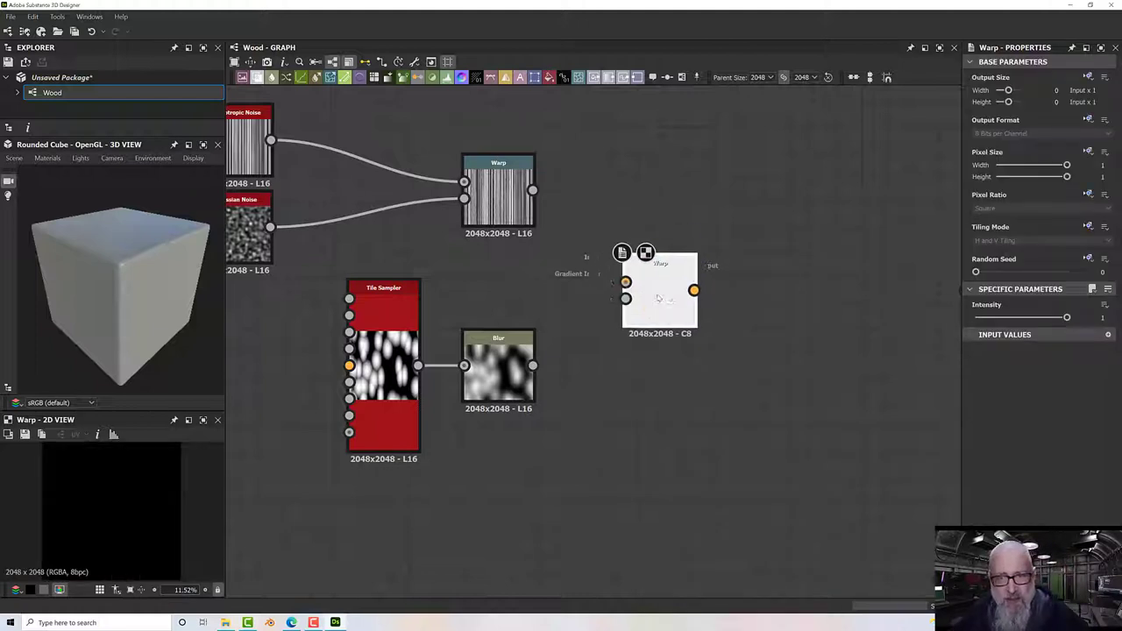
- Connect the first Warp to the new Warp's Input and the Blur to its Gradient Input
{"action": "left_click_drag", "start_coordinate": [532, 190], "coordinate": [625, 281]}
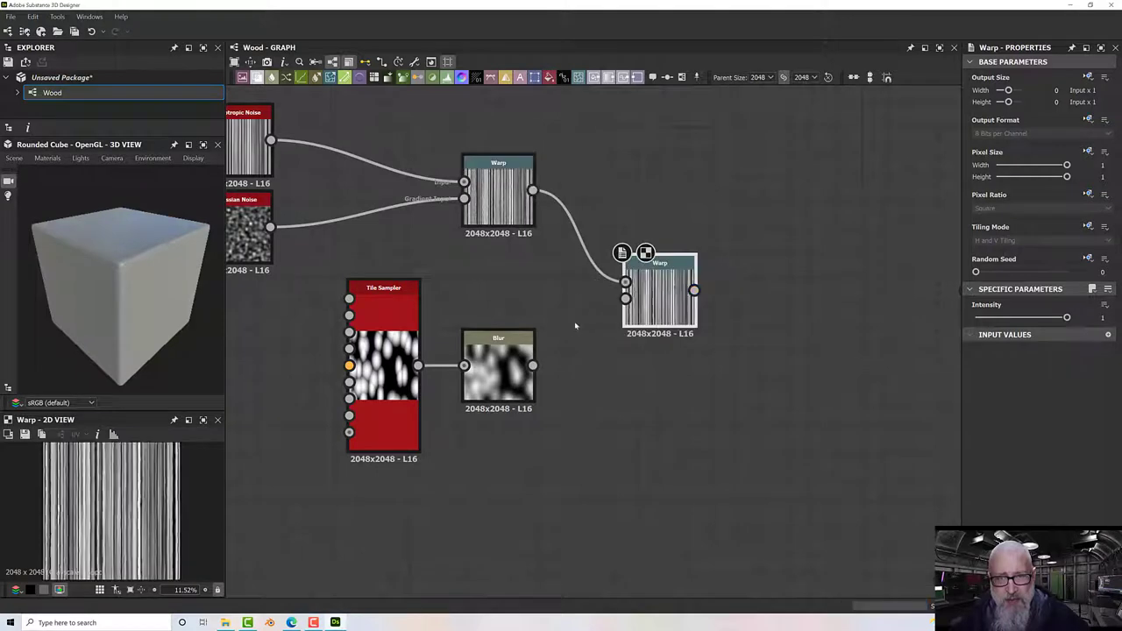
{"action": "left_click_drag", "start_coordinate": [533, 365], "coordinate": [625, 298]}
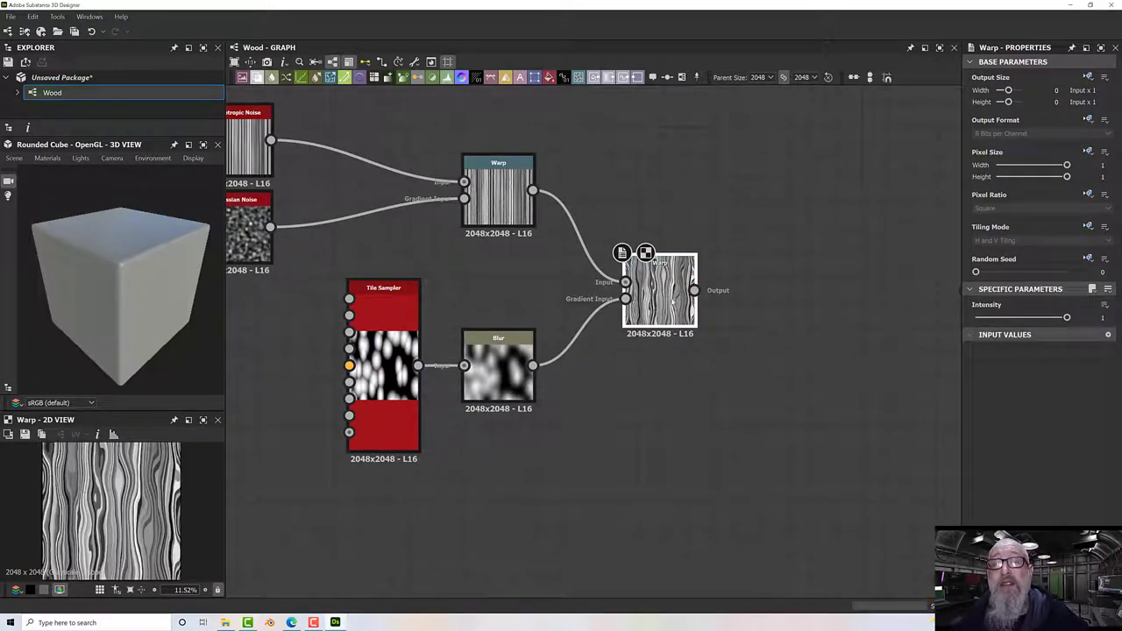
{"action": "scroll", "coordinate": [669, 311], "scroll_direction": "up", "scroll_amount": 3}
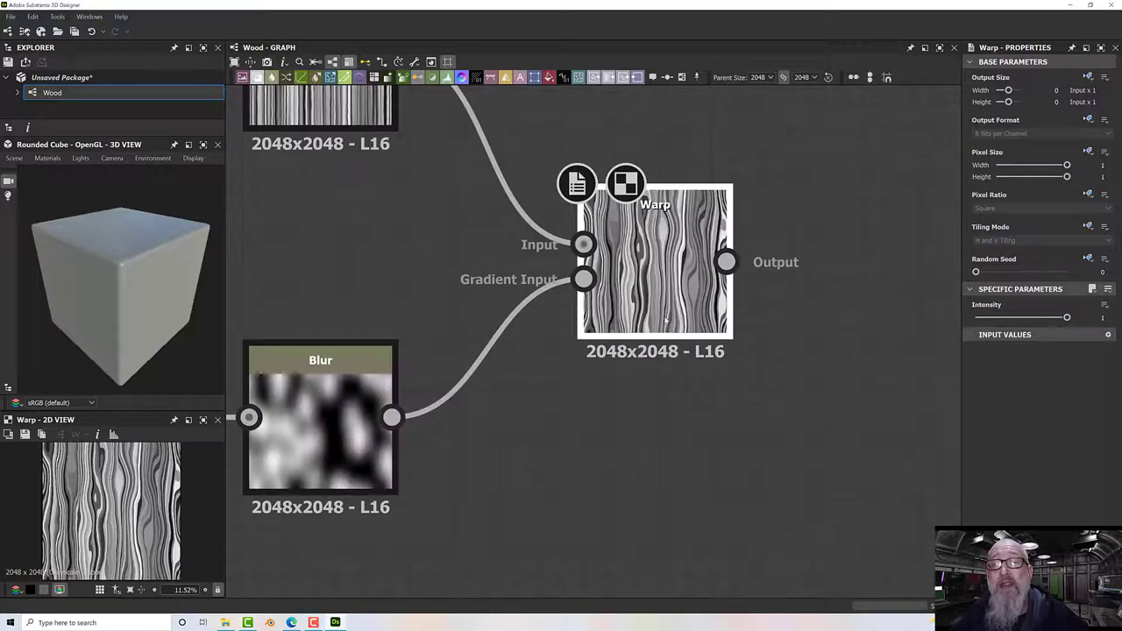
{"action": "scroll", "coordinate": [665, 319], "scroll_direction": "up", "scroll_amount": 2}
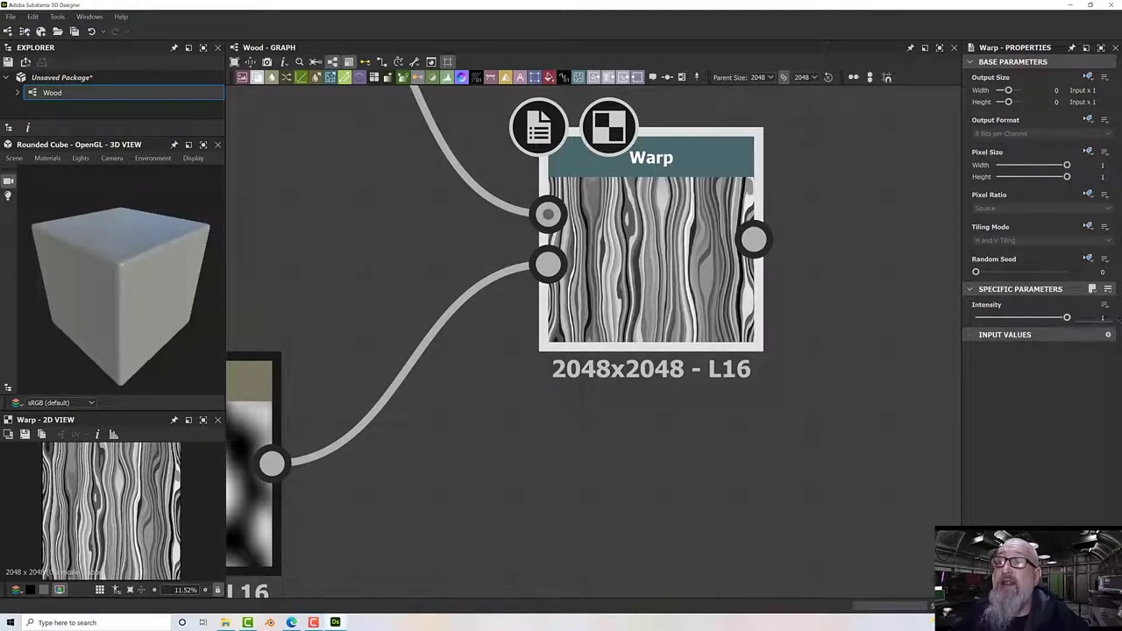
- Try second Warp Intensity values of 1 and 10
{"action": "left_click_drag", "start_coordinate": [1067, 318], "coordinate": [1046, 317]}
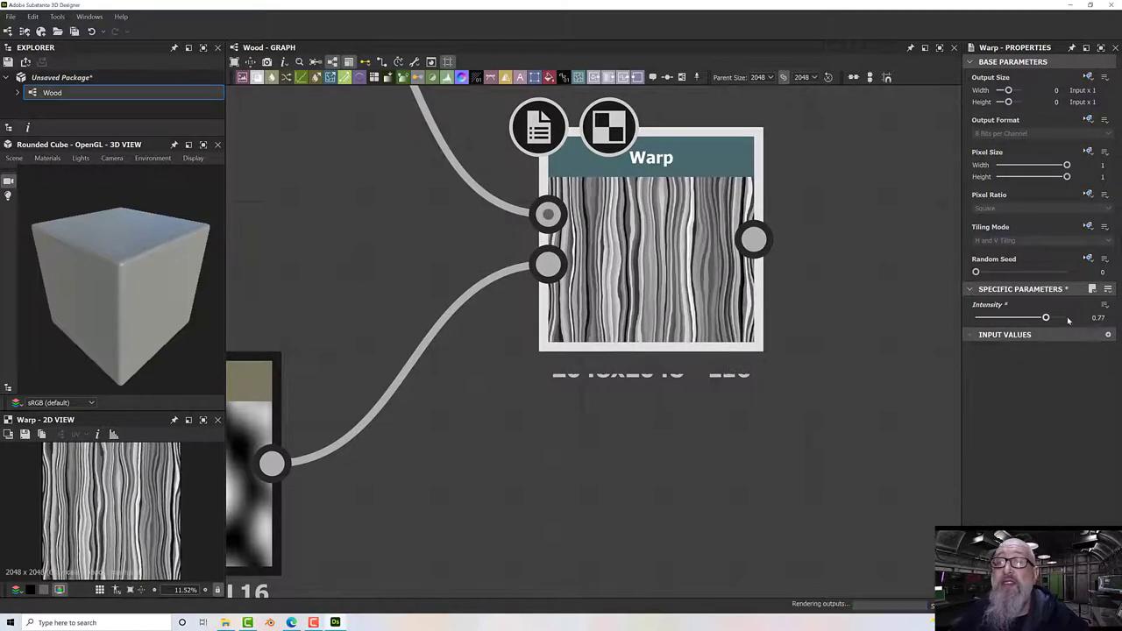
{"action": "left_click", "coordinate": [1099, 318]}
{"action": "type", "text": "1"}
{"action": "key", "text": "Return"}
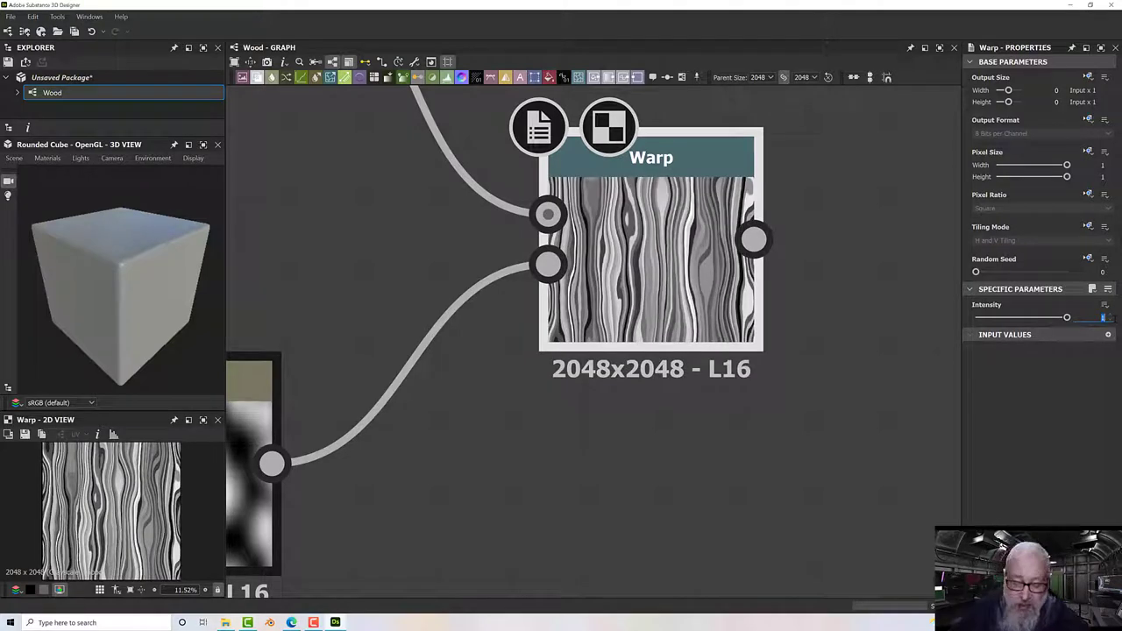
{"action": "type", "text": "10"}
{"action": "key", "text": "Return"}
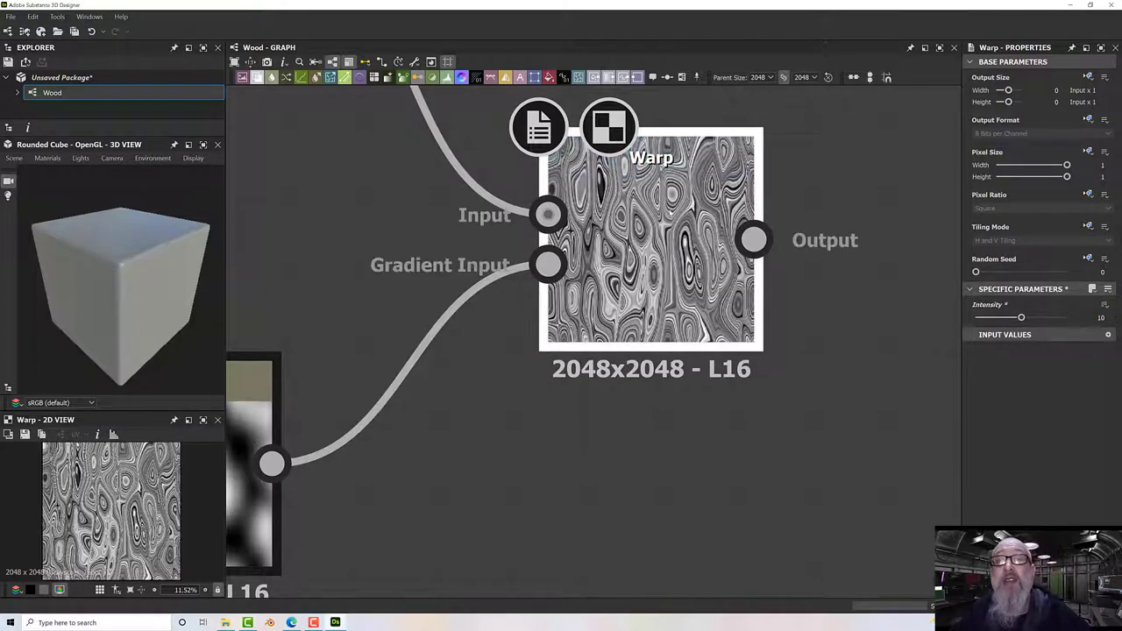
- Reselect the second Warp and enter an Intensity of 4 for swirled grain
{"action": "left_click", "coordinate": [745, 202]}
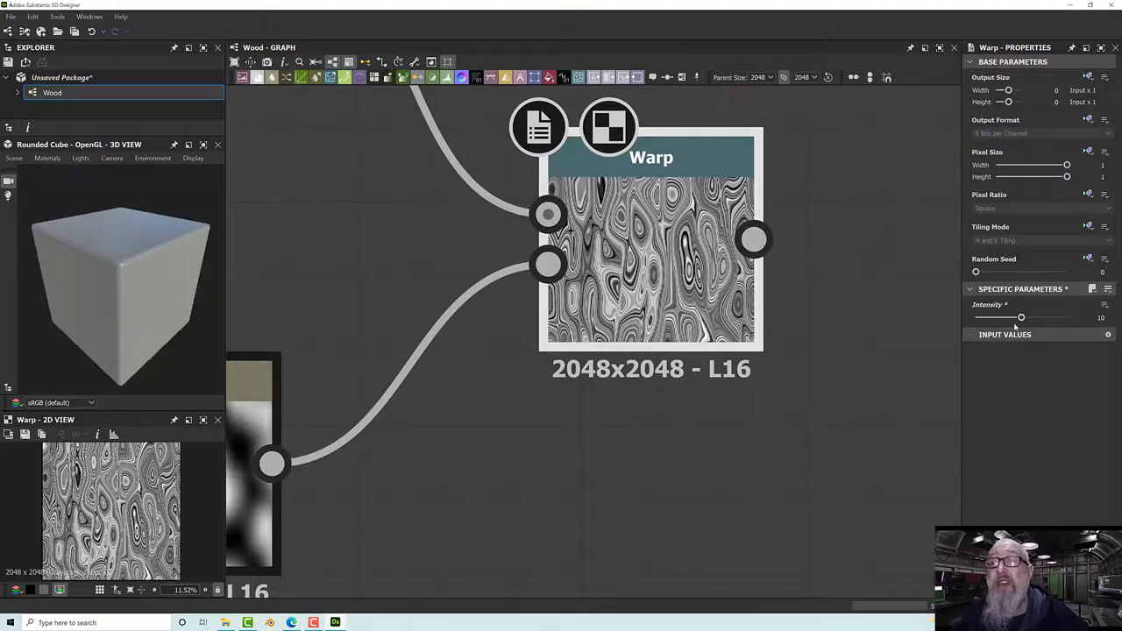
{"action": "left_click_drag", "start_coordinate": [1021, 317], "coordinate": [992, 317]}
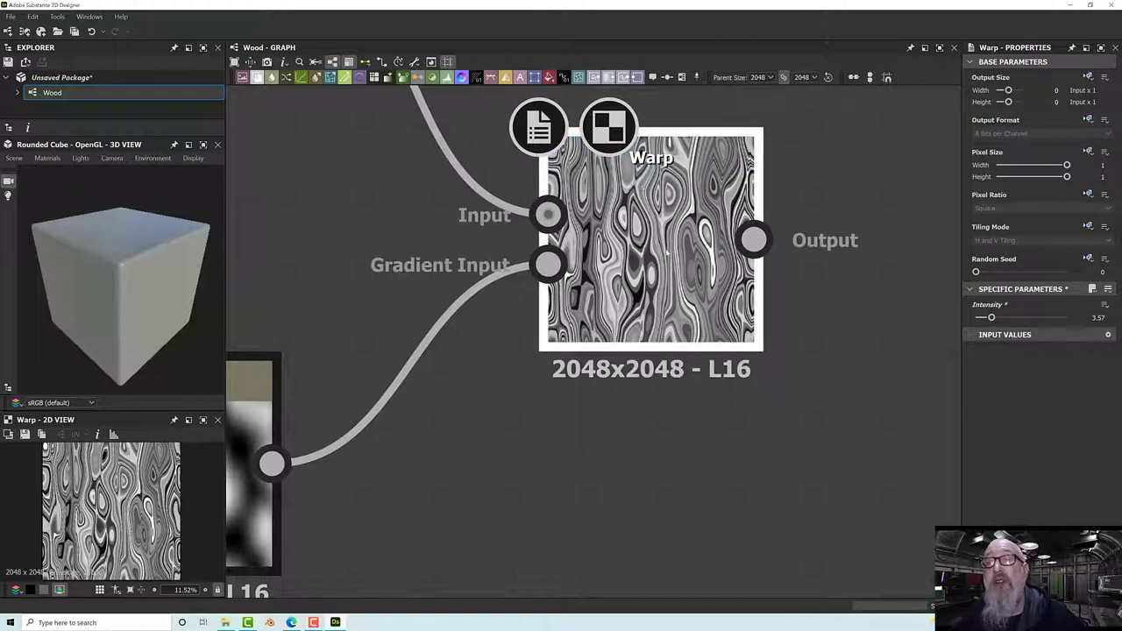
{"action": "scroll", "coordinate": [670, 279], "scroll_direction": "down", "scroll_amount": 5}
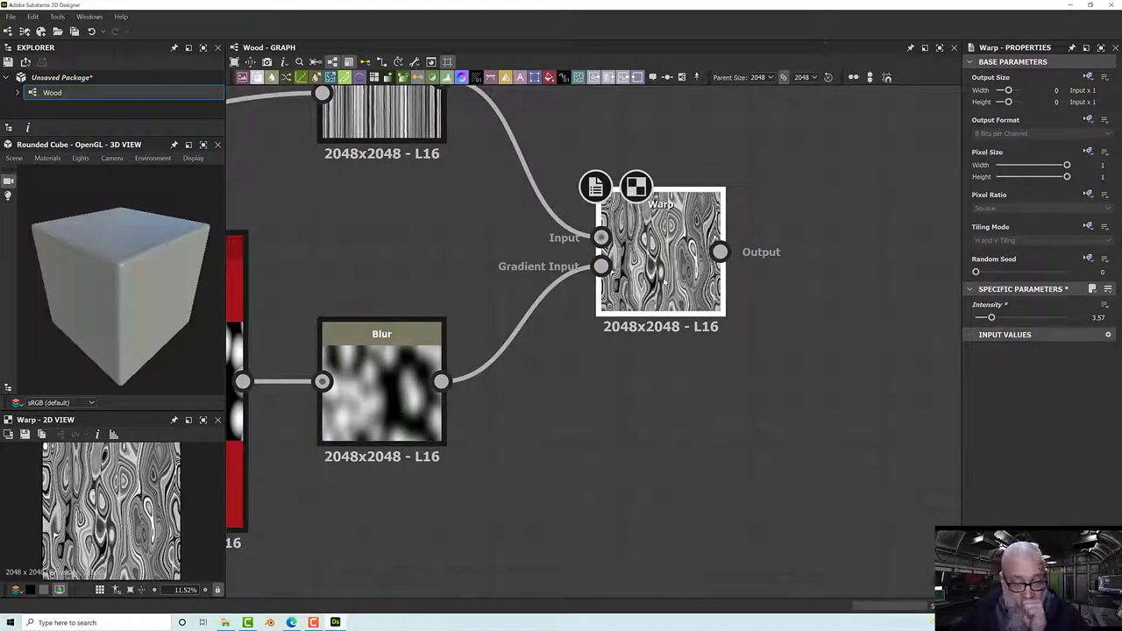
{"action": "scroll", "coordinate": [743, 280], "scroll_direction": "down", "scroll_amount": 3}
{"action": "middle_click_drag", "start_coordinate": [769, 263], "coordinate": [705, 296]}
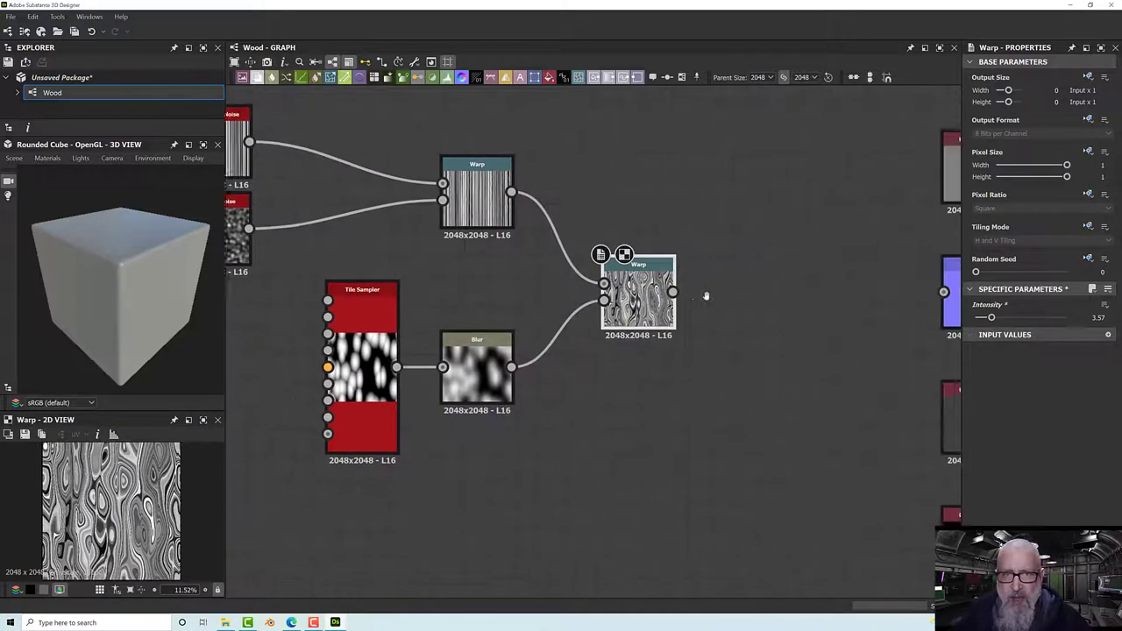
{"action": "scroll", "coordinate": [675, 290], "scroll_direction": "up", "scroll_amount": 5}
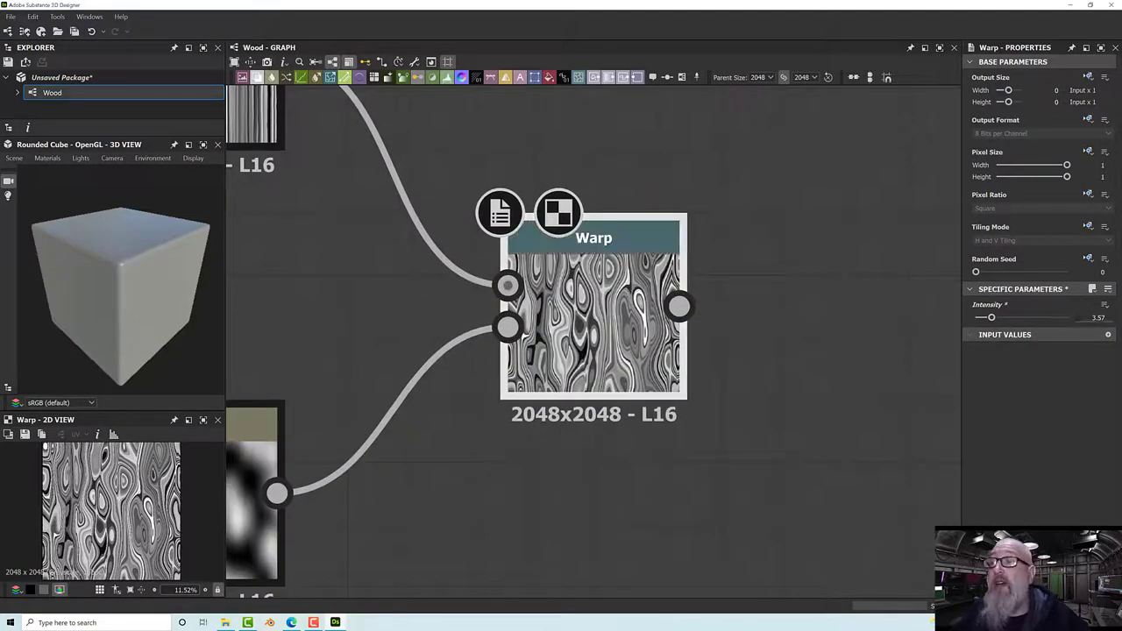
{"action": "double_click", "coordinate": [1098, 317]}
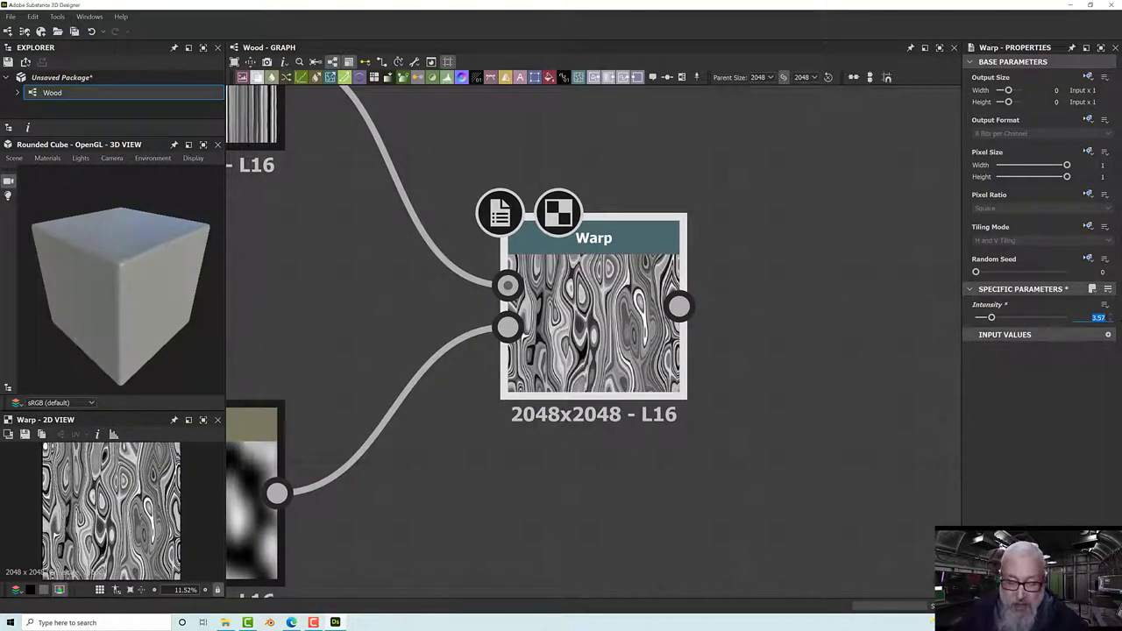
{"action": "type", "text": "4"}
{"action": "key", "text": "Return"}
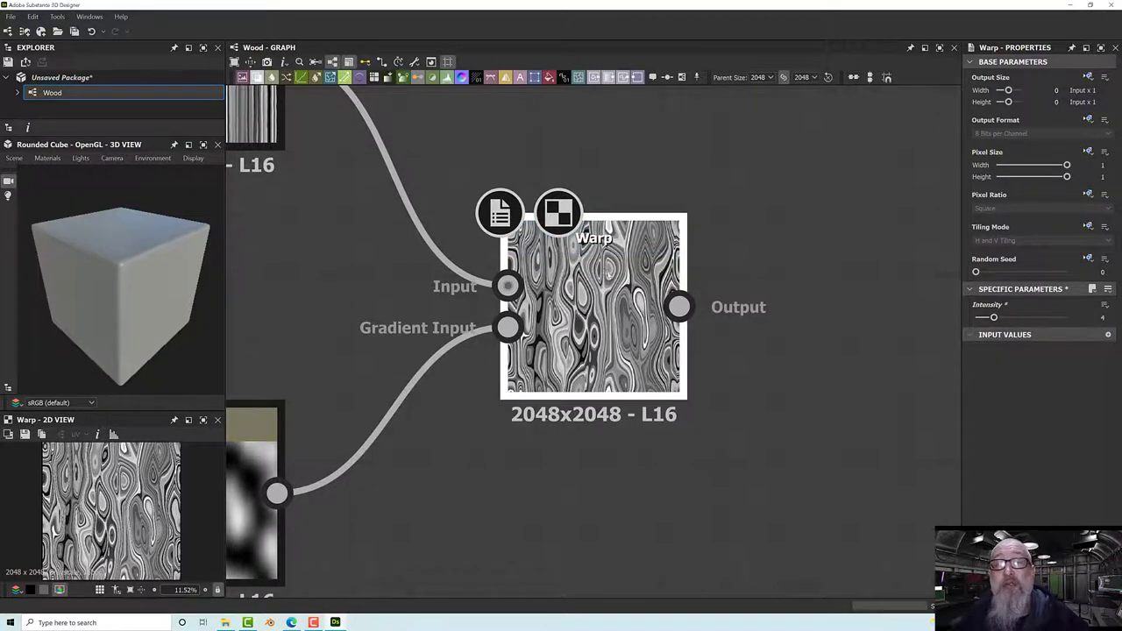
{"action": "scroll", "coordinate": [605, 273], "scroll_direction": "down", "scroll_amount": 4}
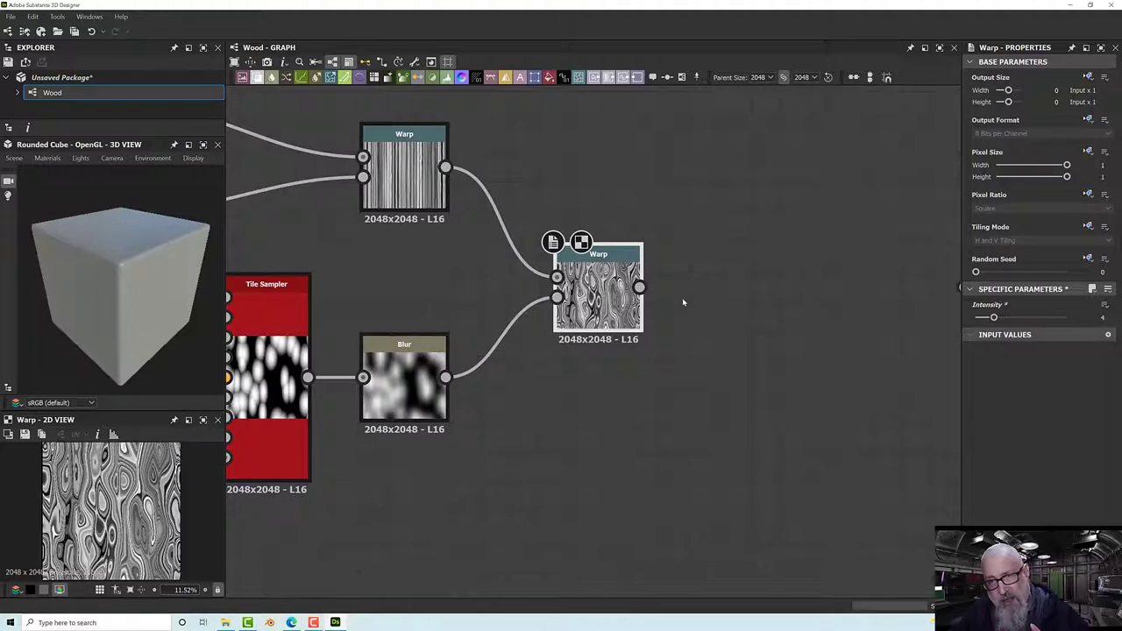
{"action": "scroll", "coordinate": [638, 307], "scroll_direction": "up", "scroll_amount": 4}
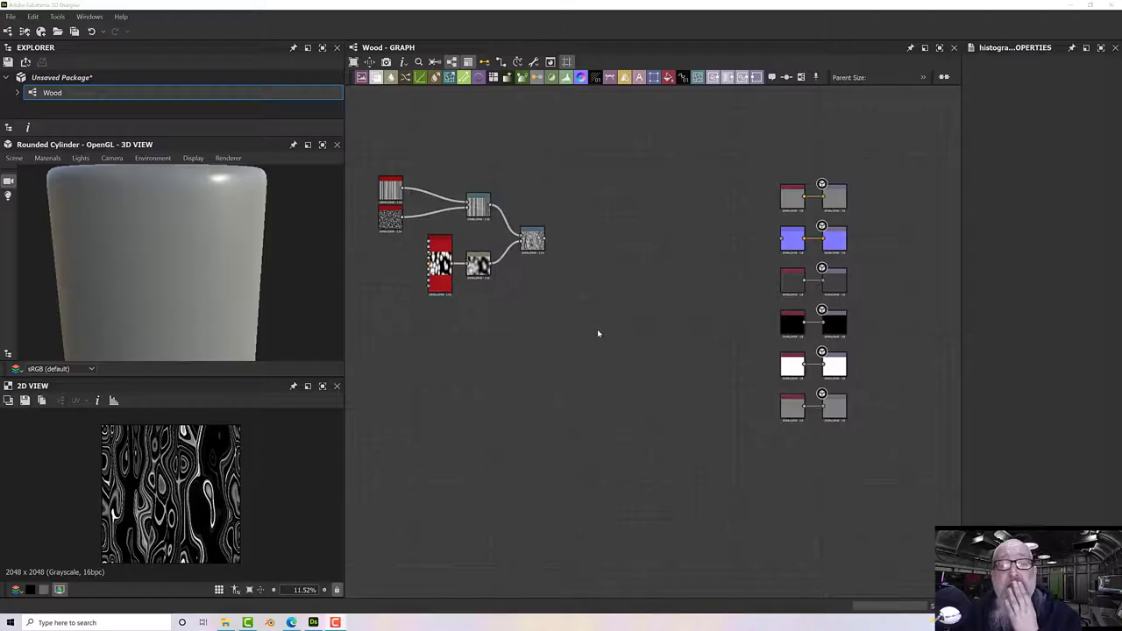
- Select the whole wood node cluster and shift it slightly in the graph
{"action": "middle_click_drag", "start_coordinate": [606, 320], "coordinate": [626, 366]}
{"action": "left_click_drag", "start_coordinate": [361, 203], "coordinate": [609, 324]}
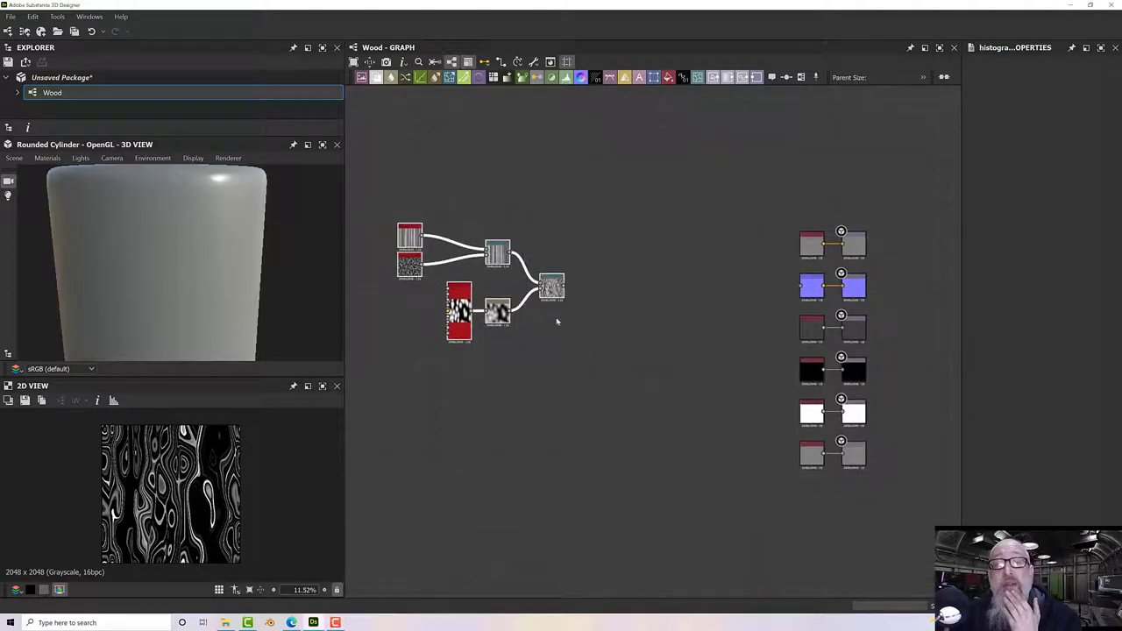
{"action": "mouse_move", "coordinate": [476, 303]}
{"action": "left_mouse_down"}
{"action": "mouse_move", "coordinate": [526, 301]}
{"action": "mouse_move", "coordinate": [443, 303]}
{"action": "mouse_move", "coordinate": [459, 299]}
{"action": "left_mouse_up"}
- Select the second Warp node to show its Intensity 4 settings and swirled grain preview
{"action": "scroll", "coordinate": [603, 312], "scroll_direction": "up", "scroll_amount": 4}
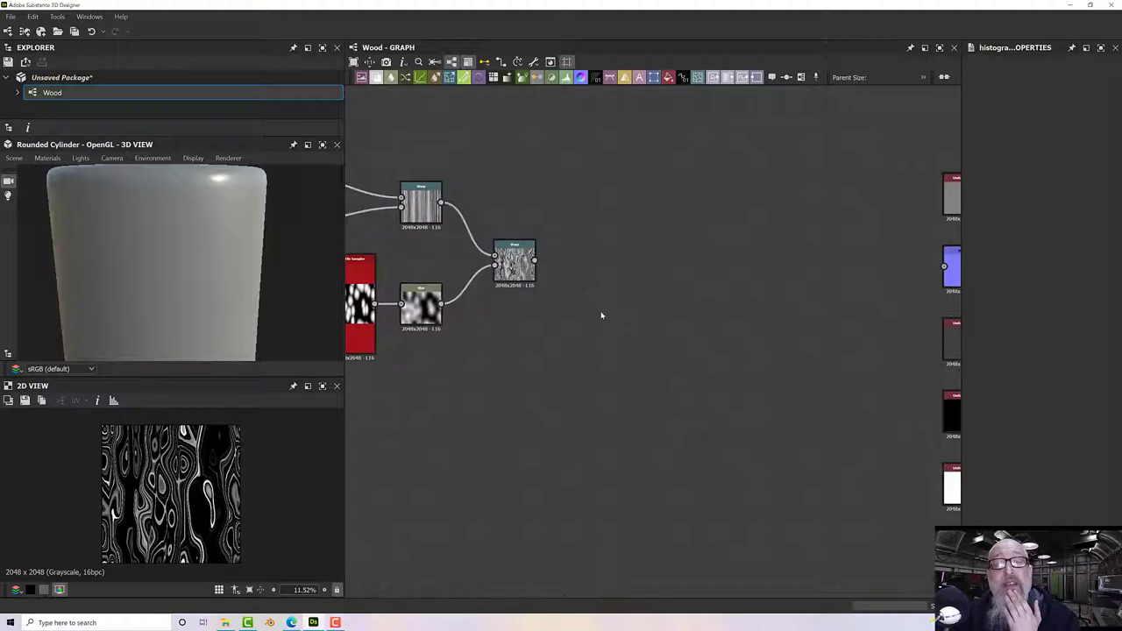
{"action": "scroll", "coordinate": [601, 313], "scroll_direction": "up", "scroll_amount": 1}
{"action": "middle_click_drag", "start_coordinate": [601, 313], "coordinate": [674, 359]}
{"action": "scroll", "coordinate": [646, 311], "scroll_direction": "up", "scroll_amount": 3}
{"action": "left_click", "coordinate": [553, 263]}
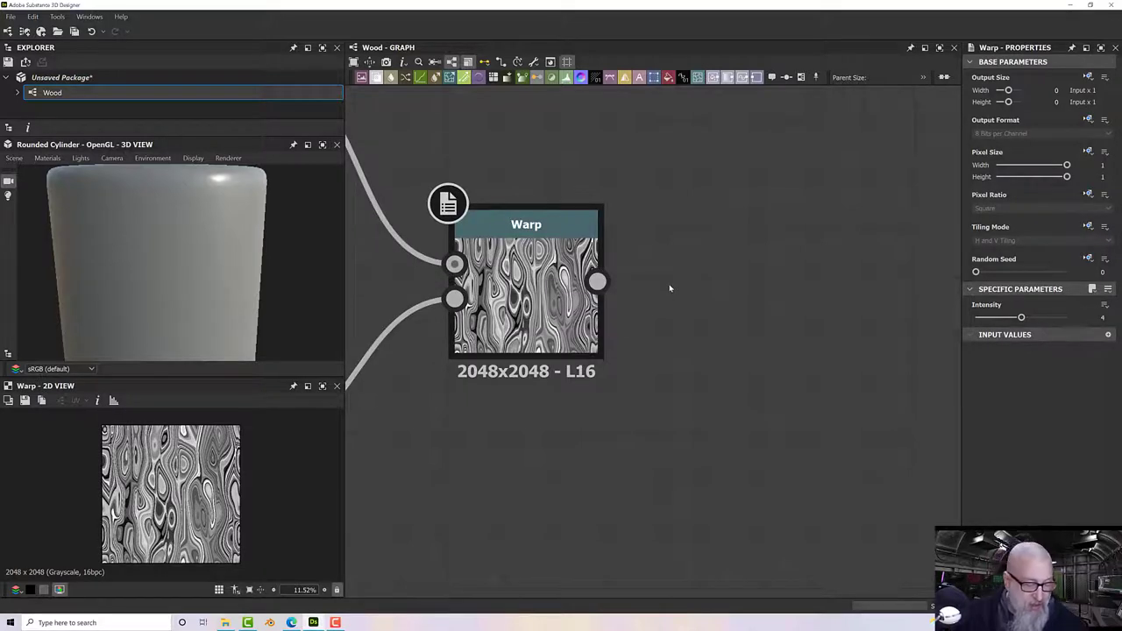
- Add a Histogram Scan node via 'hist' search and feed the Warp output into it
{"action": "key", "text": "space"}
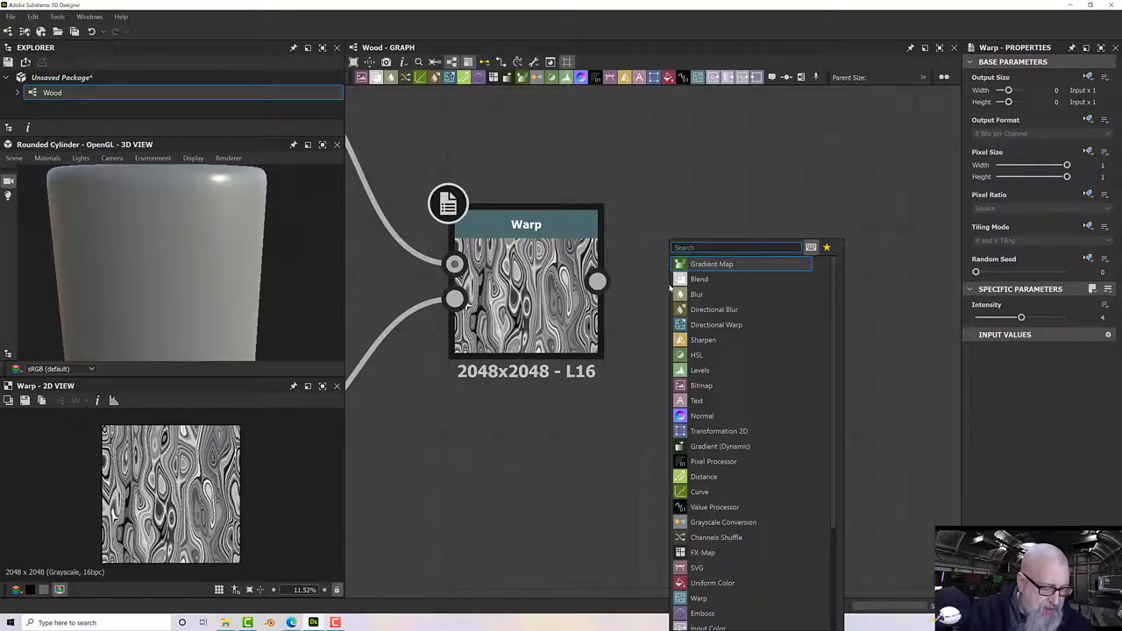
{"action": "type", "text": "hist"}
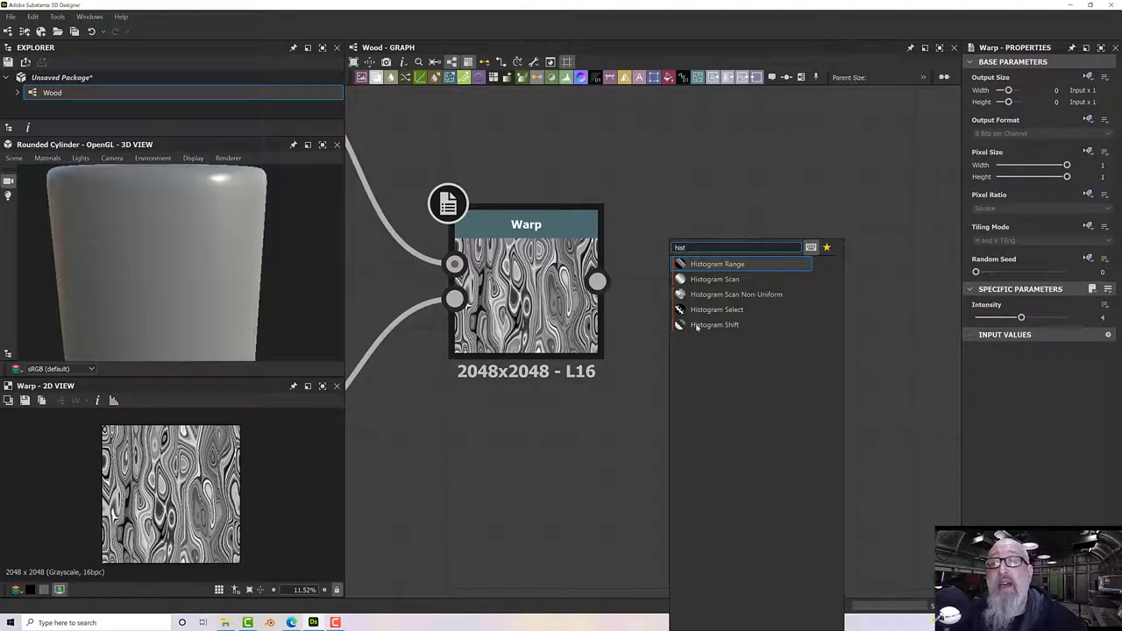
{"action": "left_click", "coordinate": [712, 279]}
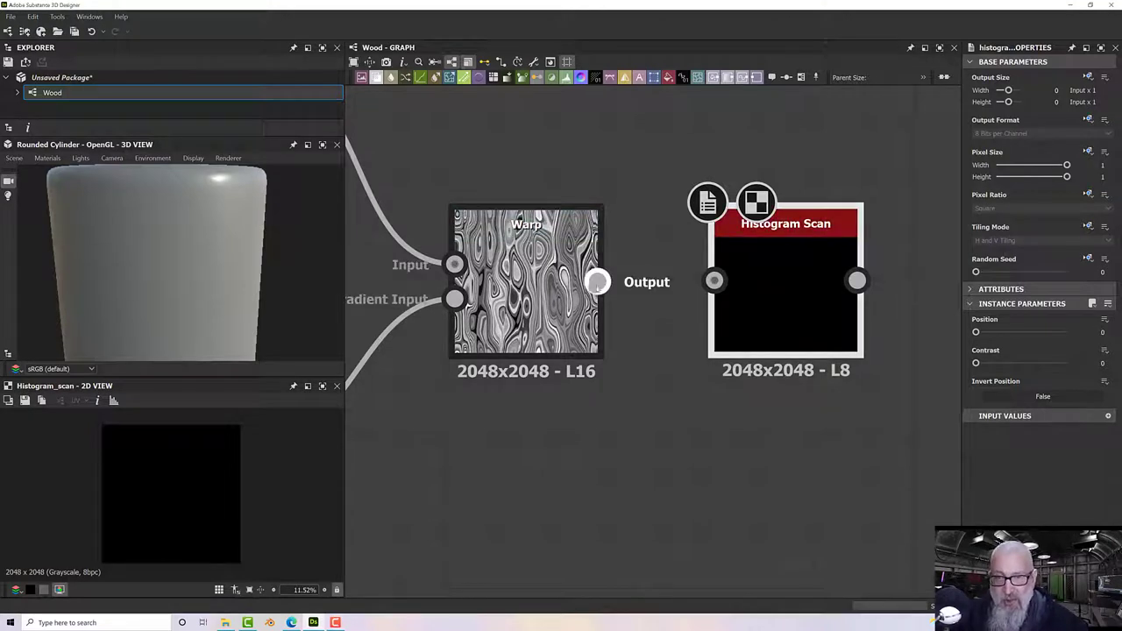
{"action": "left_click_drag", "start_coordinate": [597, 280], "coordinate": [714, 281]}
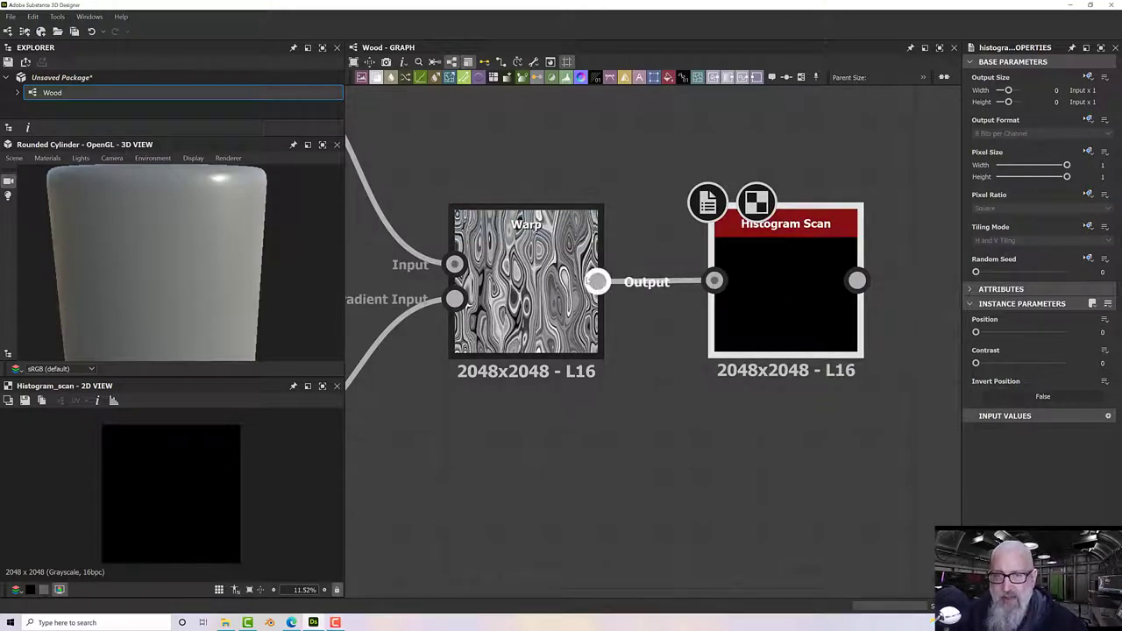
- Set the Histogram Scan to Position 0.22 and Contrast 0.14 to isolate grain lines
{"action": "left_click", "coordinate": [759, 298]}
{"action": "left_click_drag", "start_coordinate": [975, 332], "coordinate": [1002, 333]}
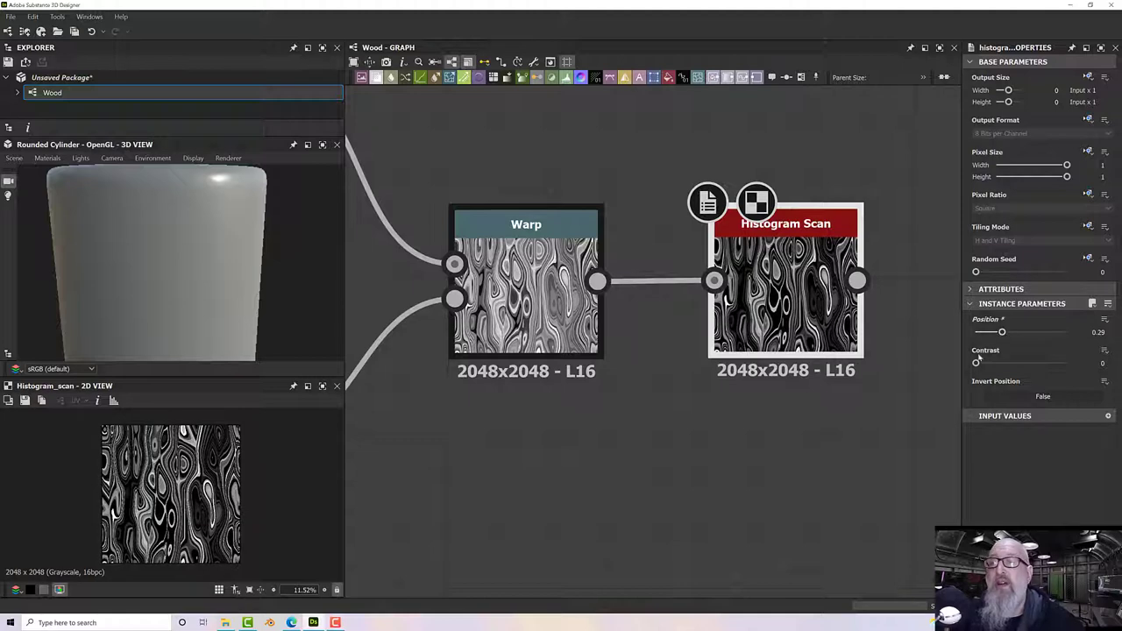
{"action": "scroll", "coordinate": [767, 311], "scroll_direction": "up", "scroll_amount": 2}
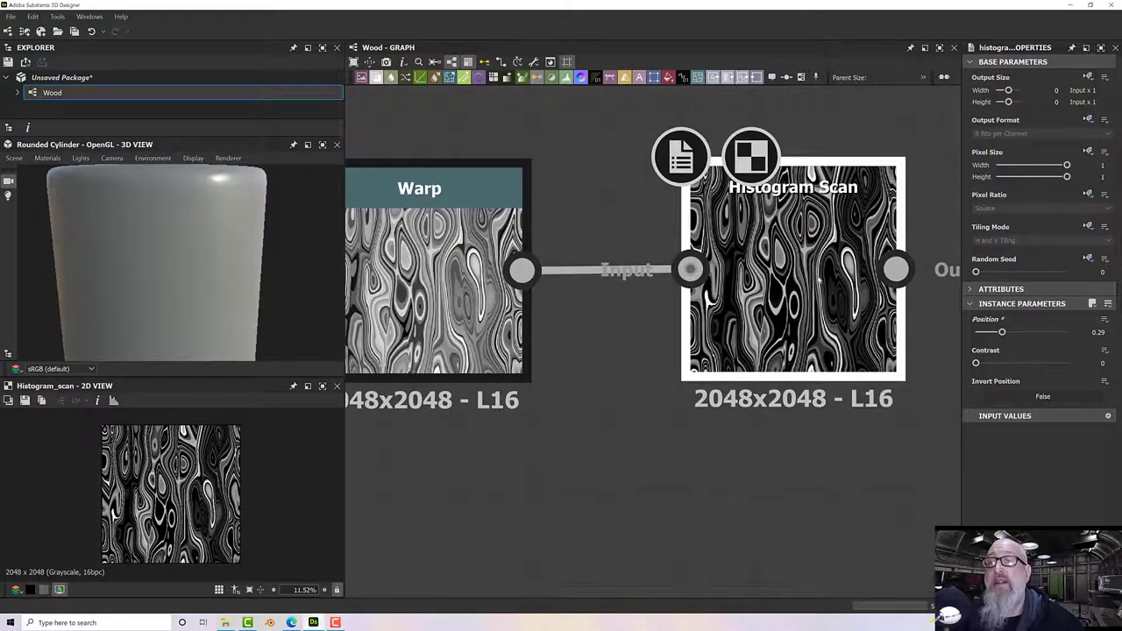
{"action": "mouse_move", "coordinate": [1002, 333]}
{"action": "left_mouse_down"}
{"action": "mouse_move", "coordinate": [1119, 332]}
{"action": "mouse_move", "coordinate": [996, 339]}
{"action": "left_mouse_up"}
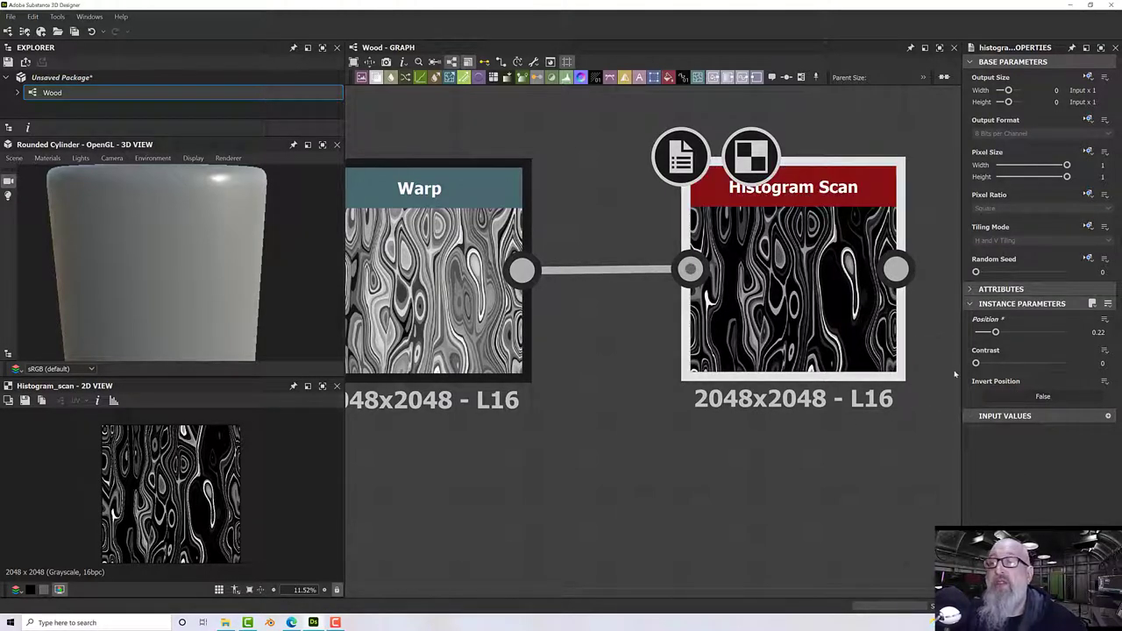
{"action": "left_click_drag", "start_coordinate": [976, 363], "coordinate": [988, 369]}
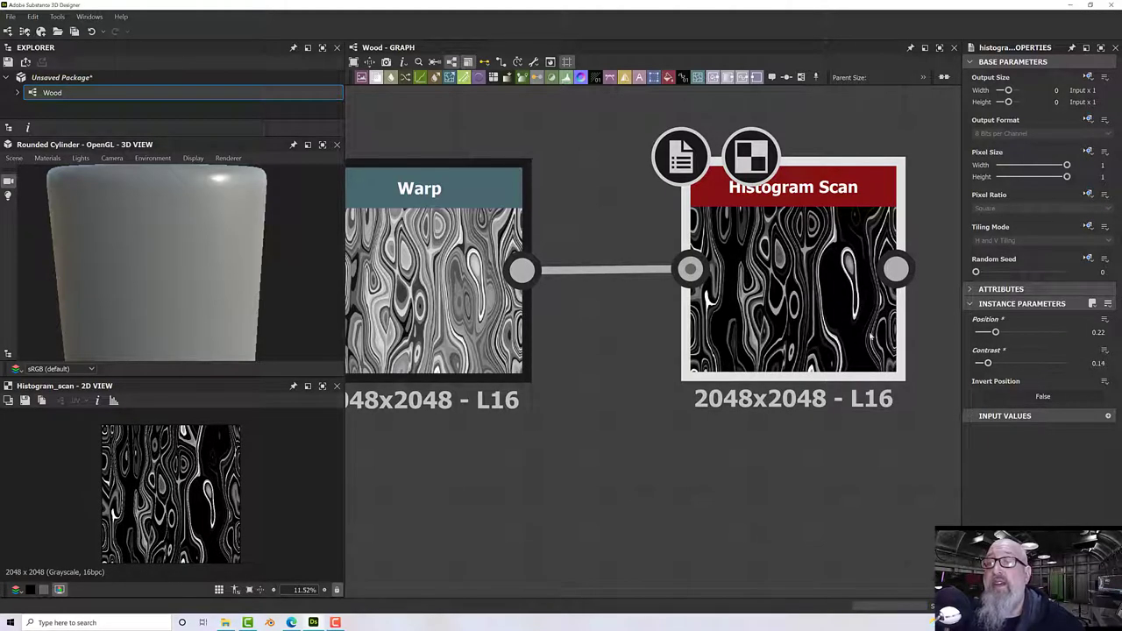
{"action": "scroll", "coordinate": [804, 315], "scroll_direction": "down", "scroll_amount": 4}
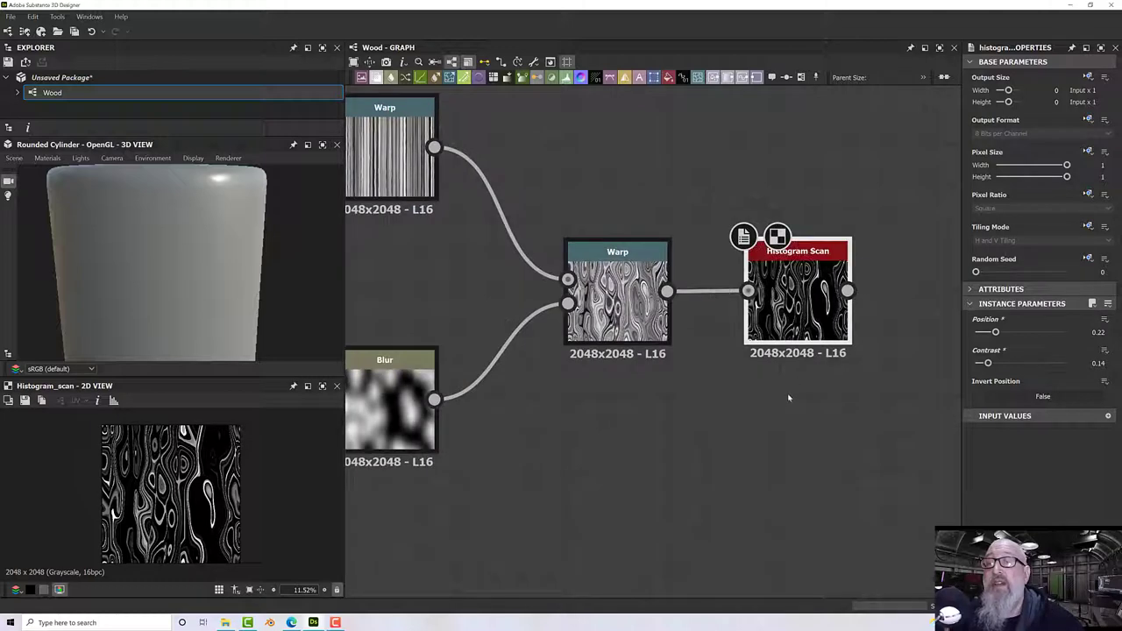
- Connect the Histogram Scan output to the Normal node's input
{"action": "middle_click_drag", "start_coordinate": [789, 395], "coordinate": [699, 409]}
{"action": "scroll", "coordinate": [699, 410], "scroll_direction": "down", "scroll_amount": 2}
{"action": "scroll", "coordinate": [698, 410], "scroll_direction": "down", "scroll_amount": 3}
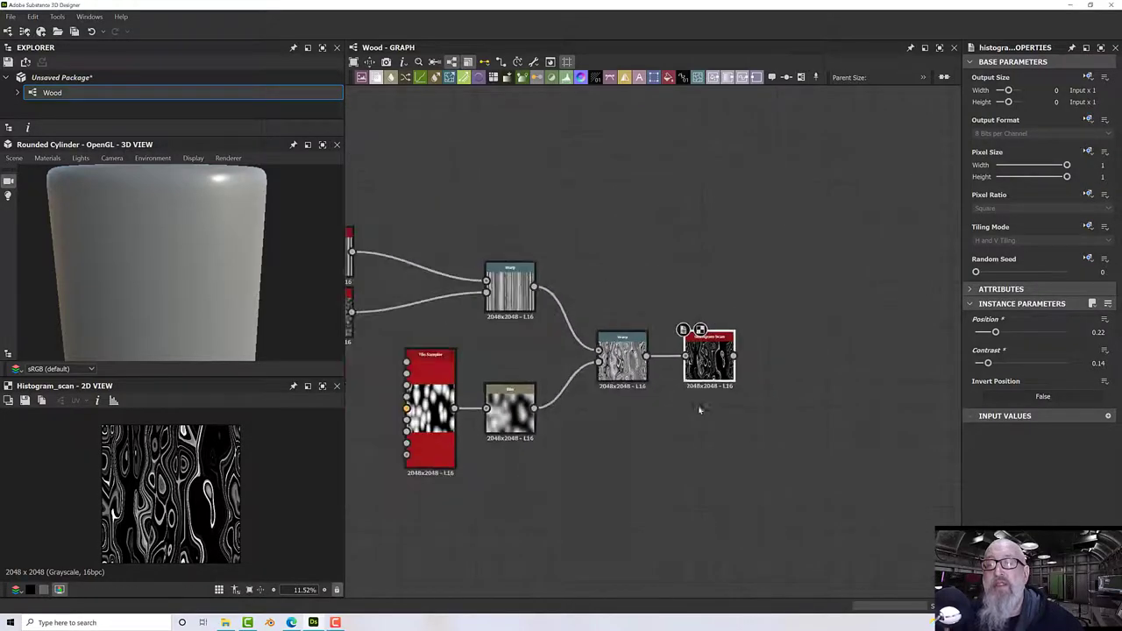
{"action": "scroll", "coordinate": [744, 418], "scroll_direction": "down", "scroll_amount": 2}
{"action": "middle_click_drag", "start_coordinate": [742, 415], "coordinate": [658, 396]}
{"action": "scroll", "coordinate": [676, 394], "scroll_direction": "down", "scroll_amount": 2}
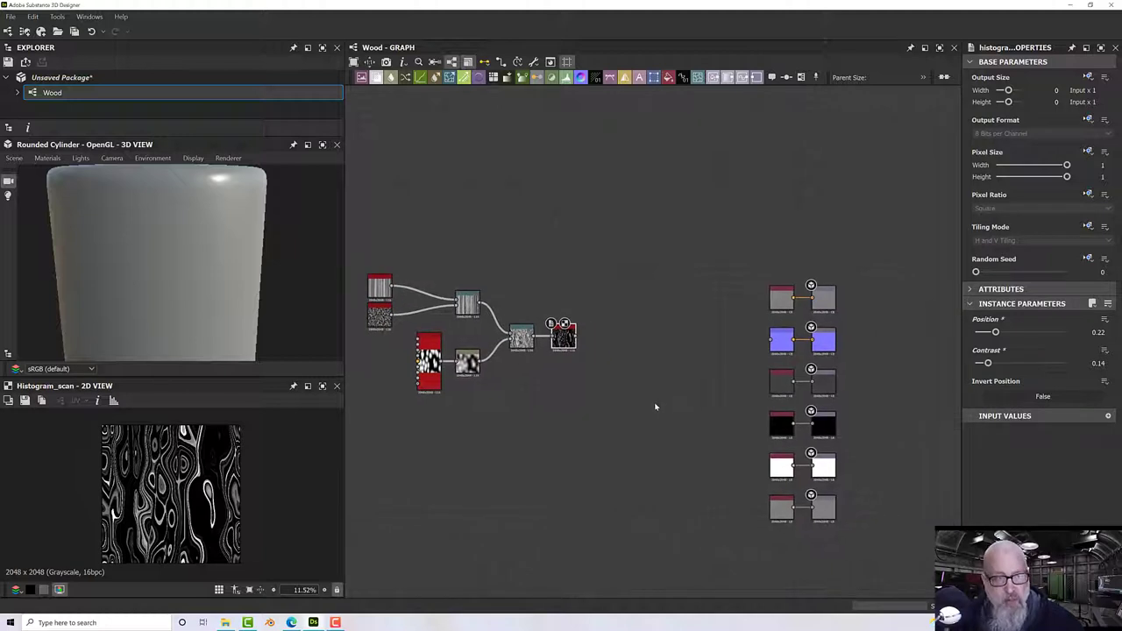
{"action": "scroll", "coordinate": [656, 404], "scroll_direction": "up", "scroll_amount": 2}
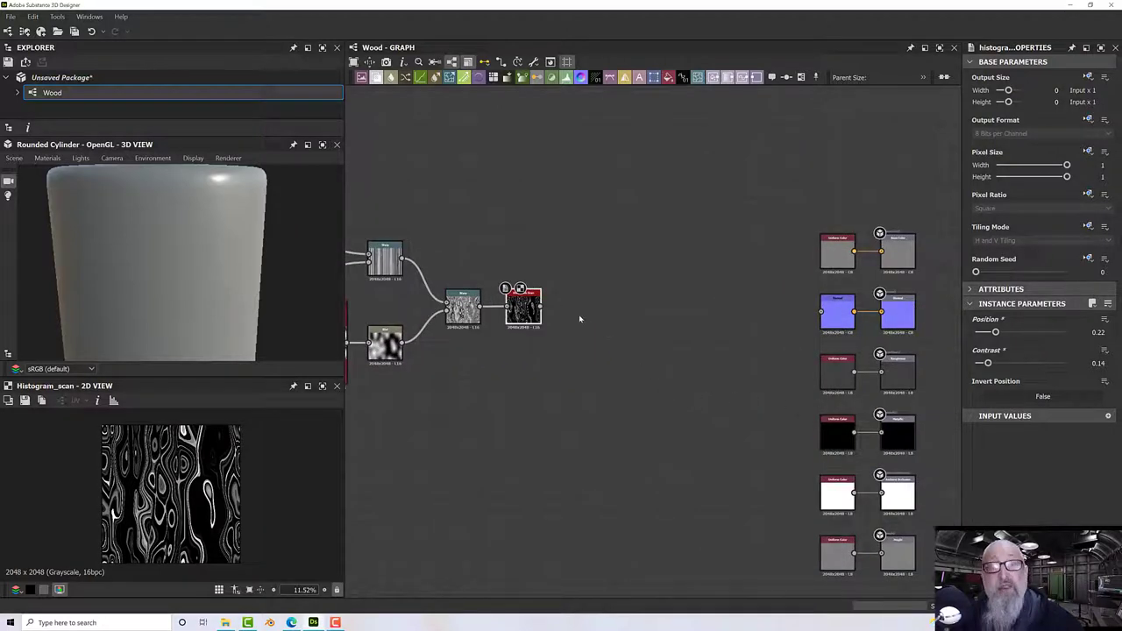
{"action": "left_click_drag", "start_coordinate": [542, 306], "coordinate": [821, 312]}
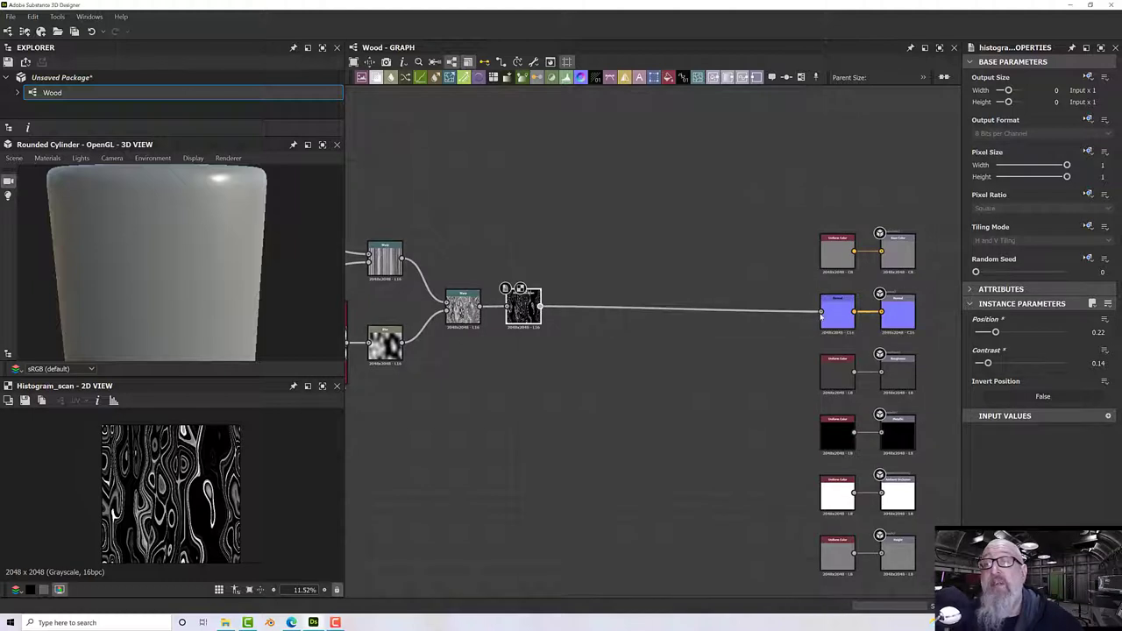
{"action": "left_click_drag", "start_coordinate": [140, 255], "coordinate": [94, 213]}
- Use the Rounded Cylinder preview mesh and orbit closely around its embossed grain
{"action": "left_click", "coordinate": [14, 158]}
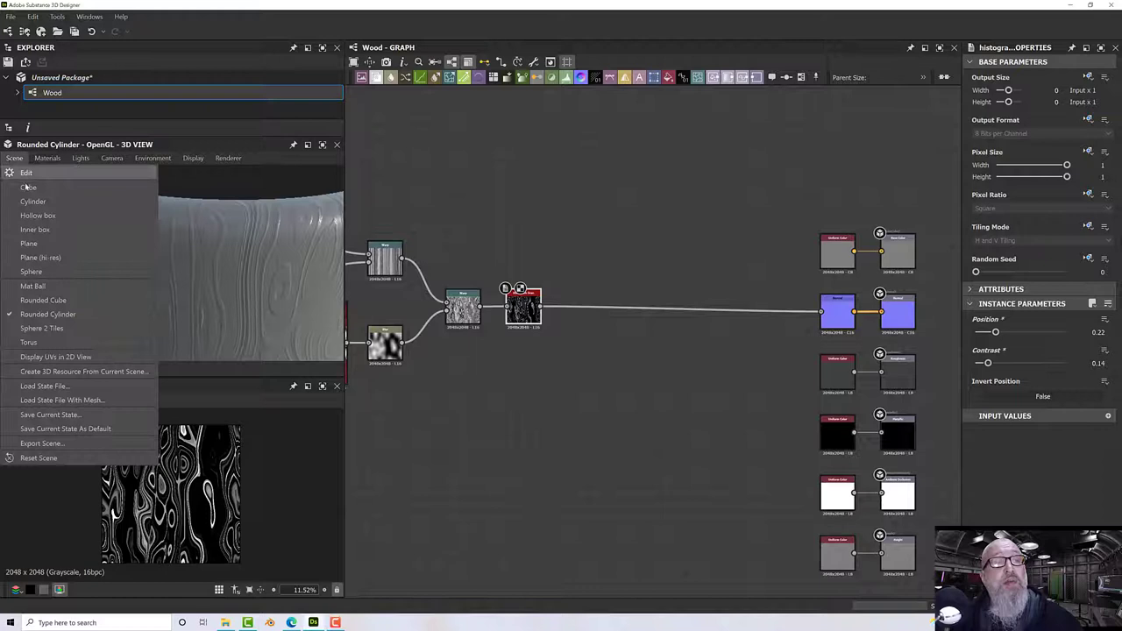
{"action": "left_click", "coordinate": [48, 314]}
{"action": "left_click_drag", "start_coordinate": [161, 285], "coordinate": [142, 246]}
{"action": "scroll", "coordinate": [234, 241], "scroll_direction": "down", "scroll_amount": 3}
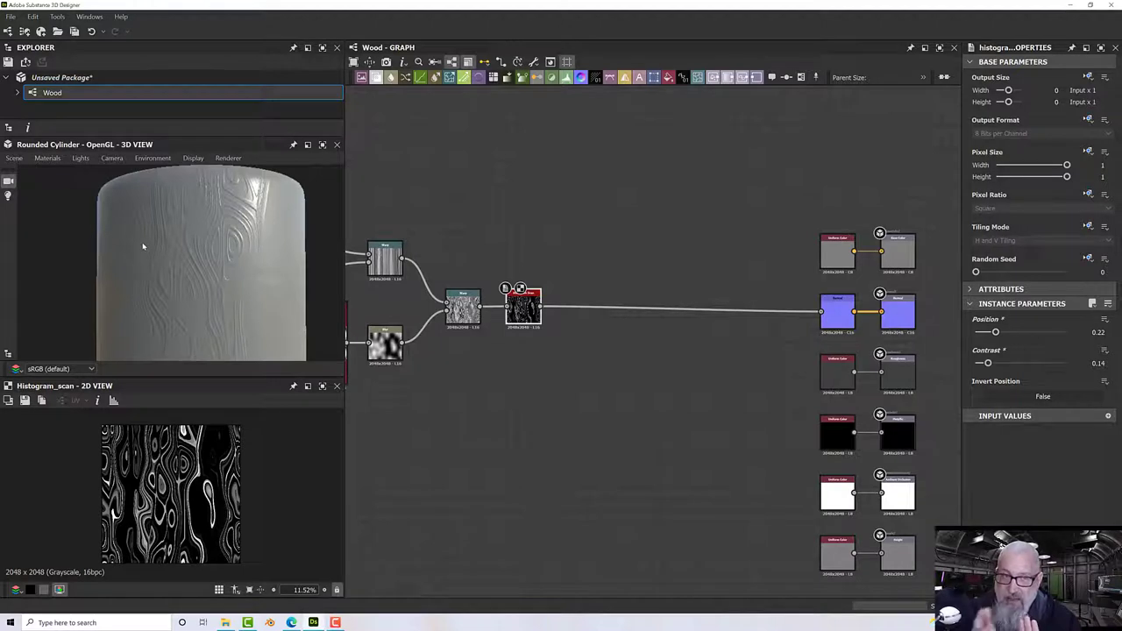
{"action": "left_click_drag", "start_coordinate": [167, 225], "coordinate": [211, 249]}
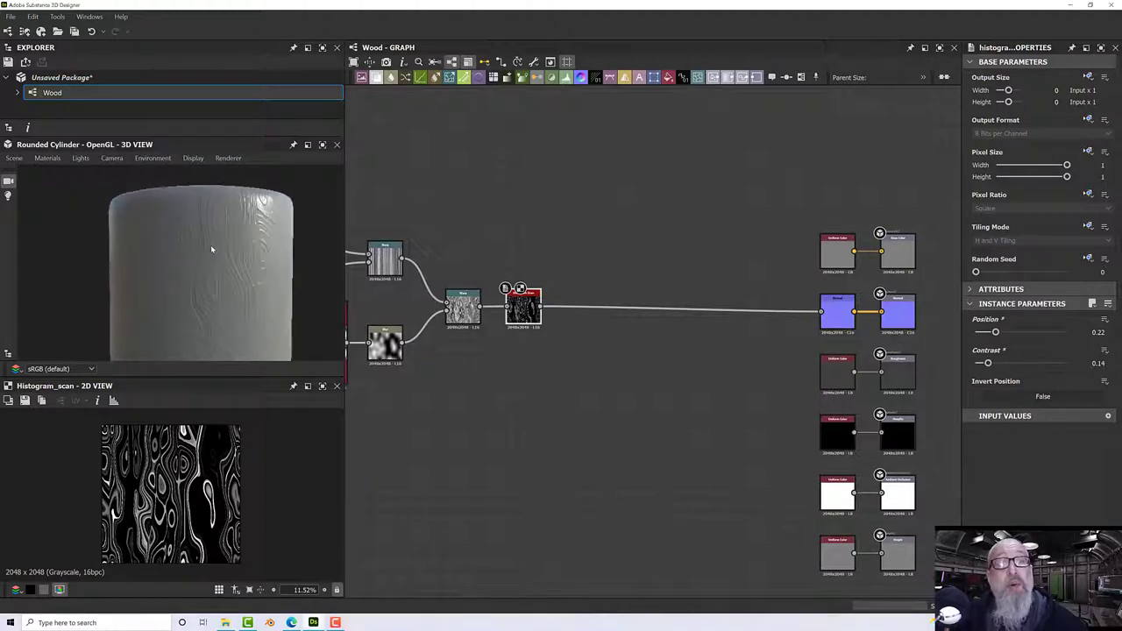
{"action": "scroll", "coordinate": [254, 265], "scroll_direction": "up", "scroll_amount": 2}
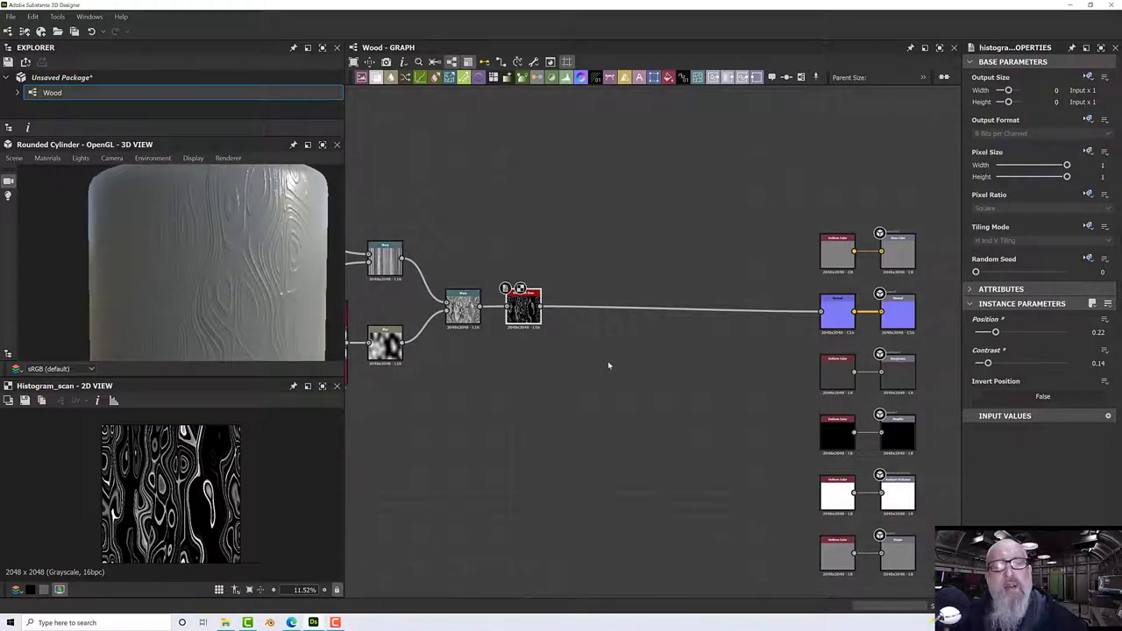
{"action": "middle_click_drag", "start_coordinate": [631, 409], "coordinate": [587, 349]}
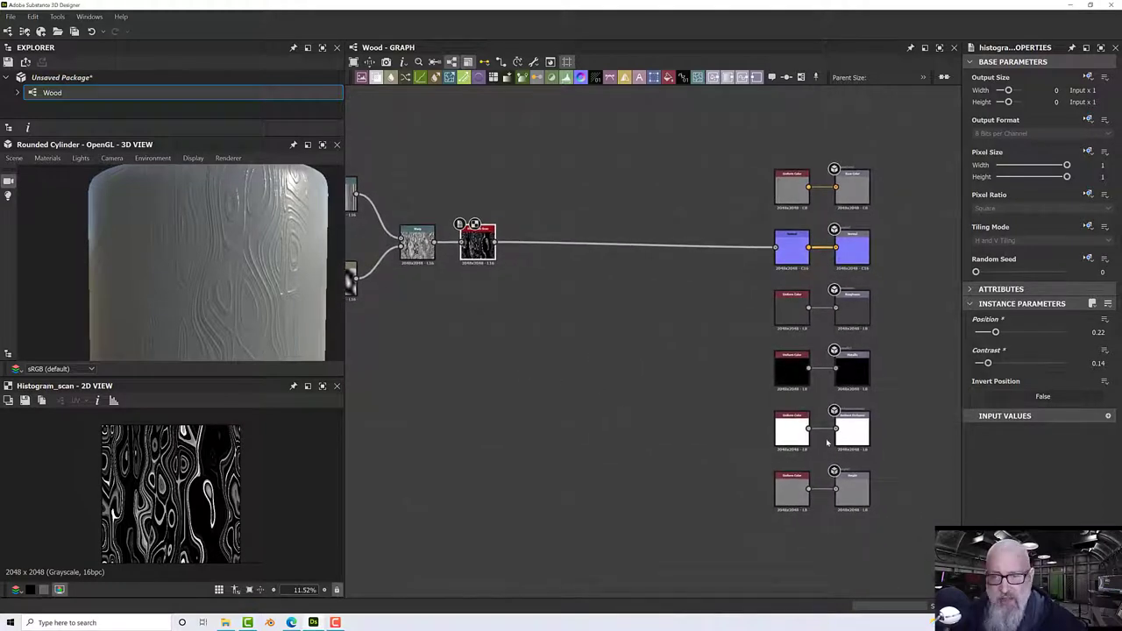
- Delete the white Uniform Color node feeding the ambient occlusion output
{"action": "left_click", "coordinate": [790, 431]}
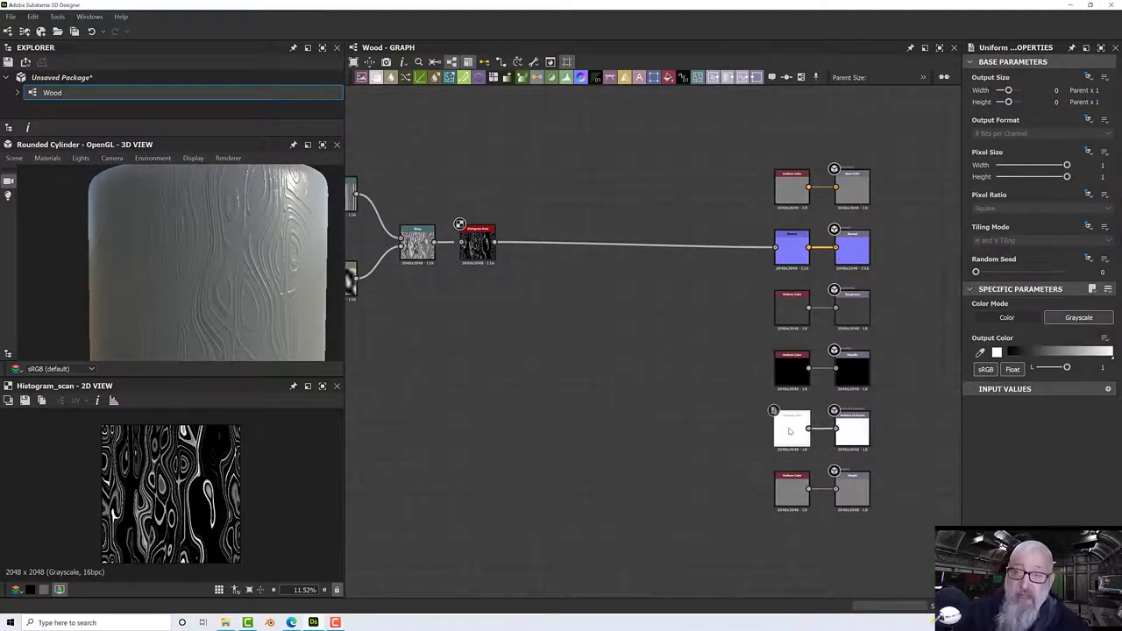
{"action": "key", "text": "Delete"}
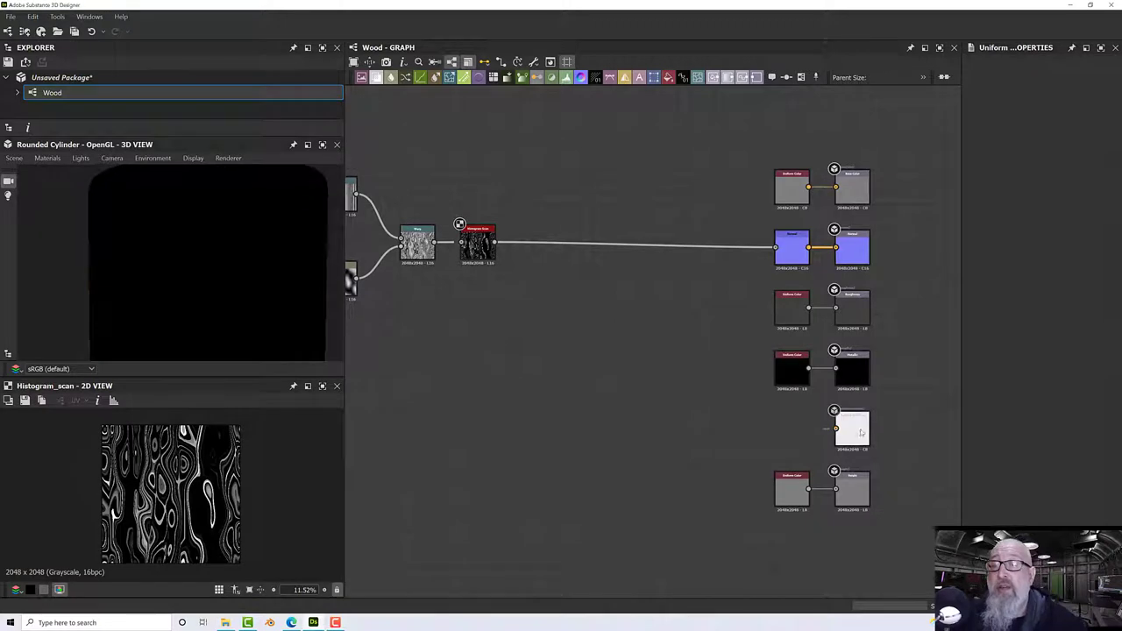
{"action": "left_click", "coordinate": [854, 430]}
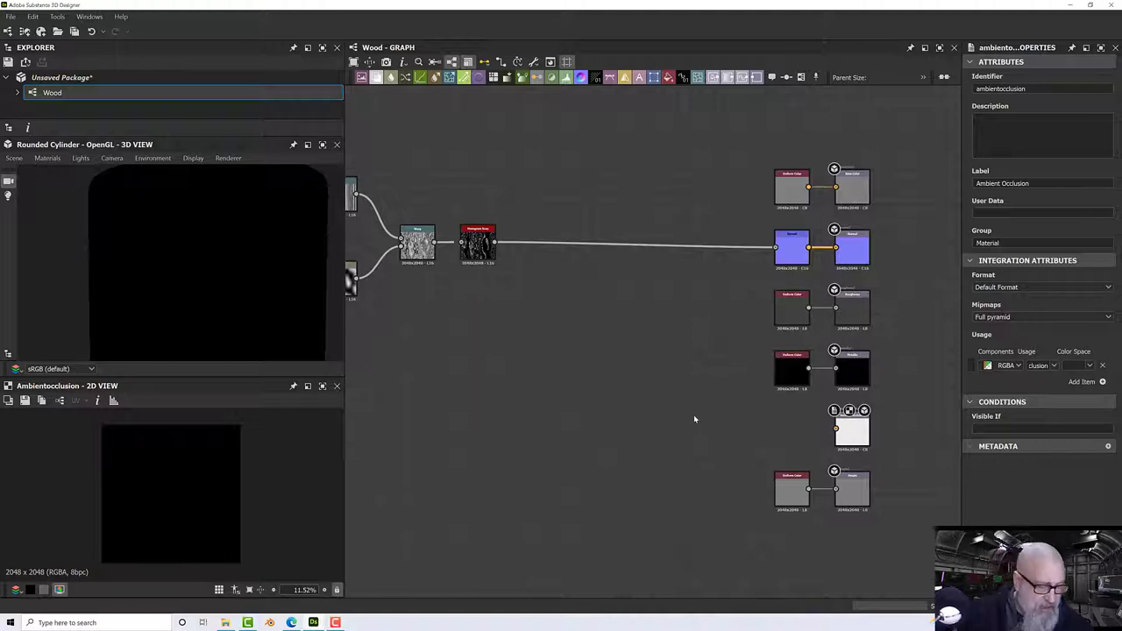
- Add an Ambient Occlusion (HBAO) node from Histogram Scan, wired into the ambientOcclusion output
{"action": "key", "text": "space"}
{"action": "type", "text": "ambie"}
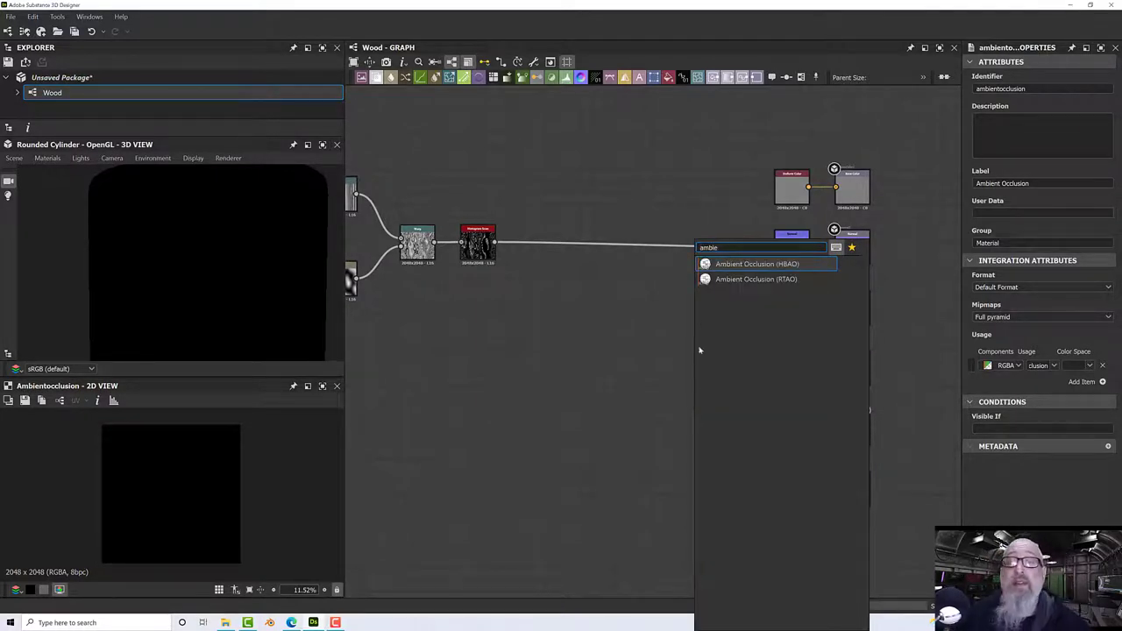
{"action": "left_click", "coordinate": [710, 264]}
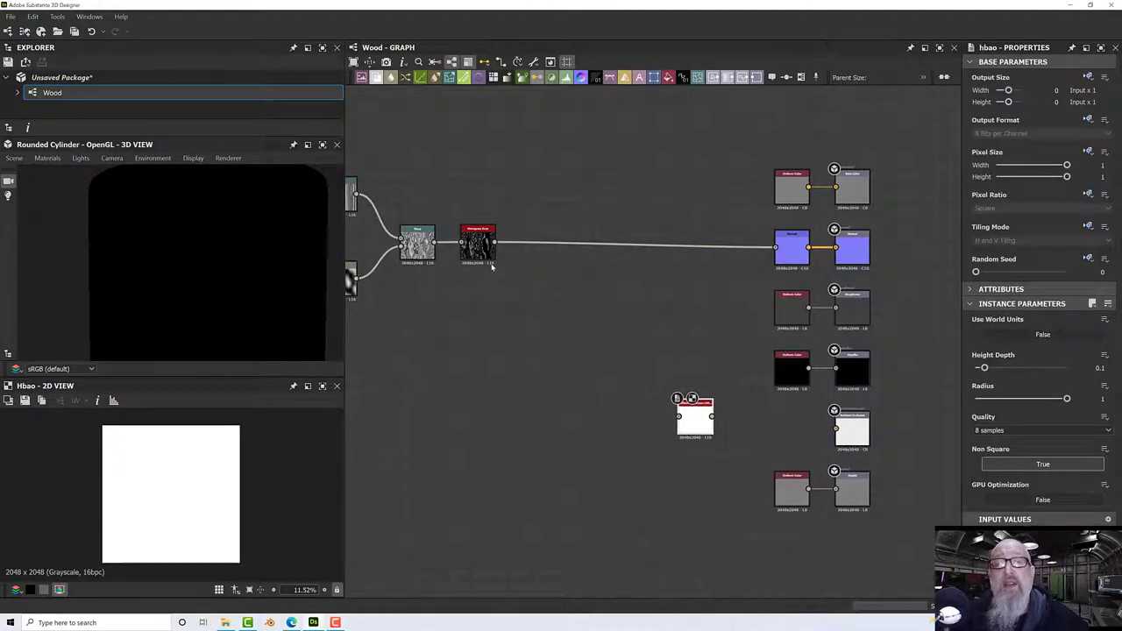
{"action": "left_click_drag", "start_coordinate": [494, 242], "coordinate": [837, 431]}
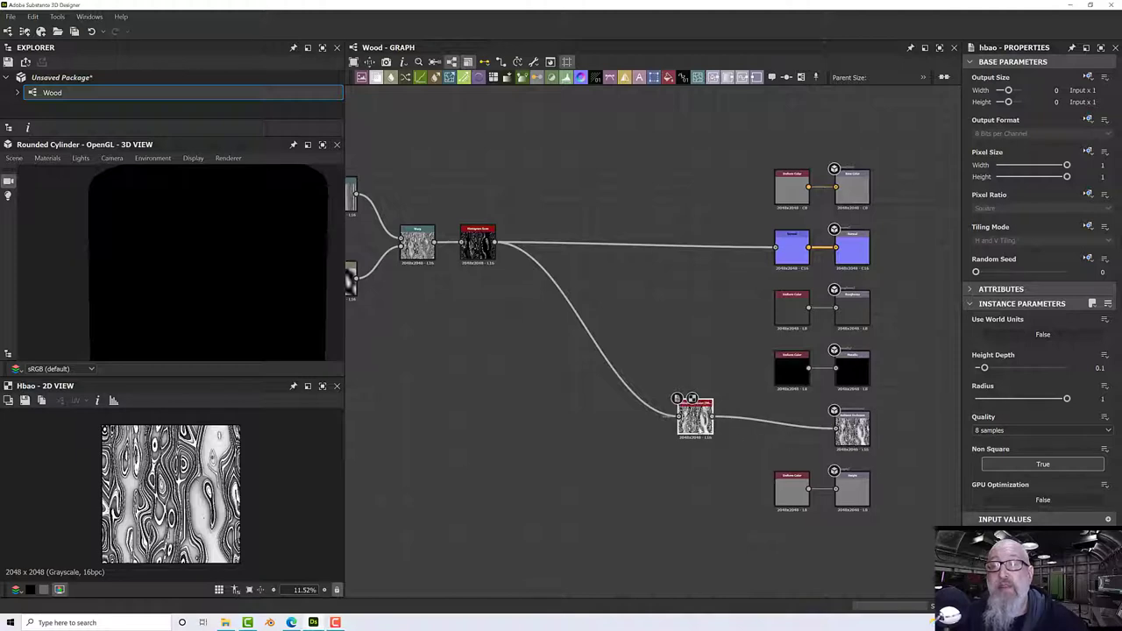
{"action": "left_click_drag", "start_coordinate": [694, 425], "coordinate": [792, 437]}
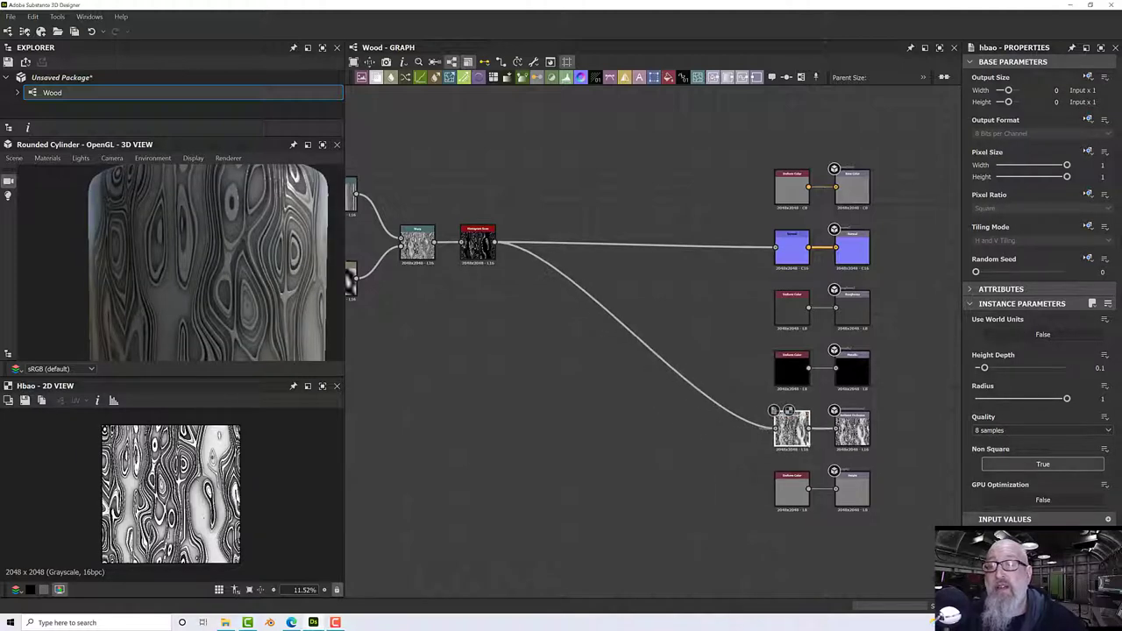
{"action": "scroll", "coordinate": [842, 439], "scroll_direction": "up", "scroll_amount": 6}
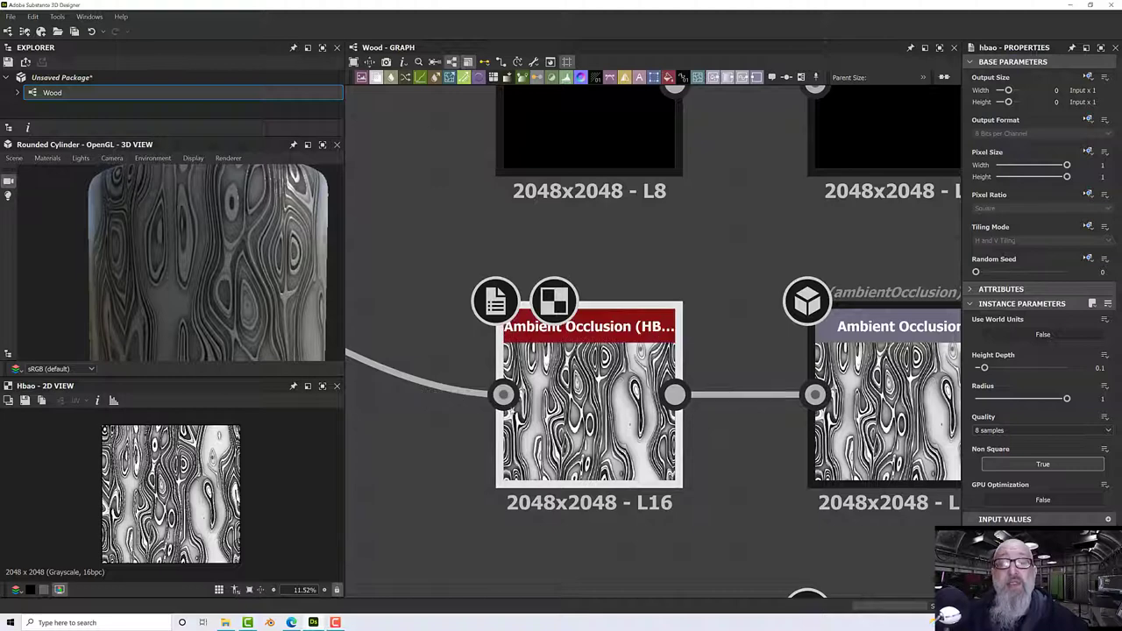
{"action": "scroll", "coordinate": [658, 395], "scroll_direction": "up", "scroll_amount": 1}
{"action": "left_click_drag", "start_coordinate": [259, 263], "coordinate": [323, 335]}
{"action": "scroll", "coordinate": [323, 335], "scroll_direction": "up", "scroll_amount": 5}
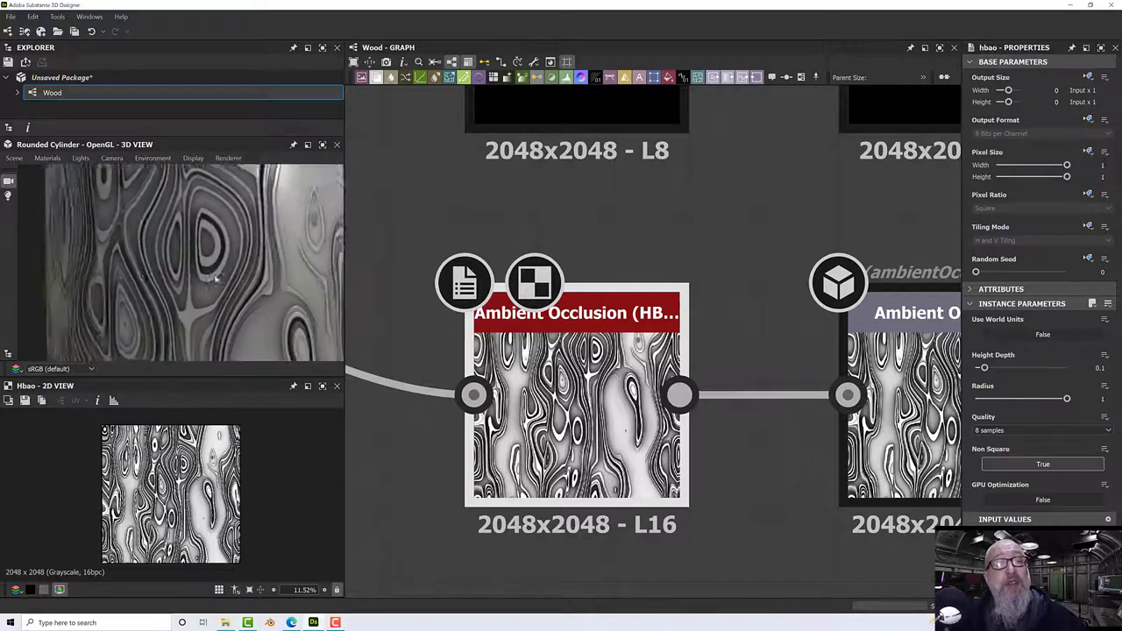
{"action": "scroll", "coordinate": [211, 273], "scroll_direction": "up", "scroll_amount": 3}
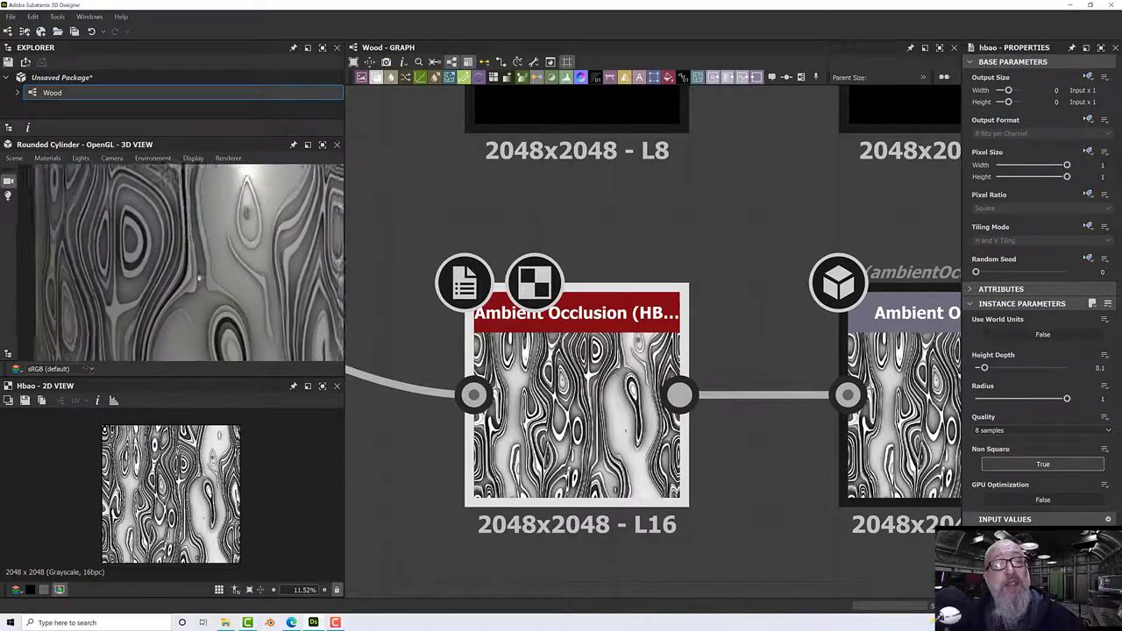
{"action": "left_click_drag", "start_coordinate": [241, 248], "coordinate": [195, 256]}
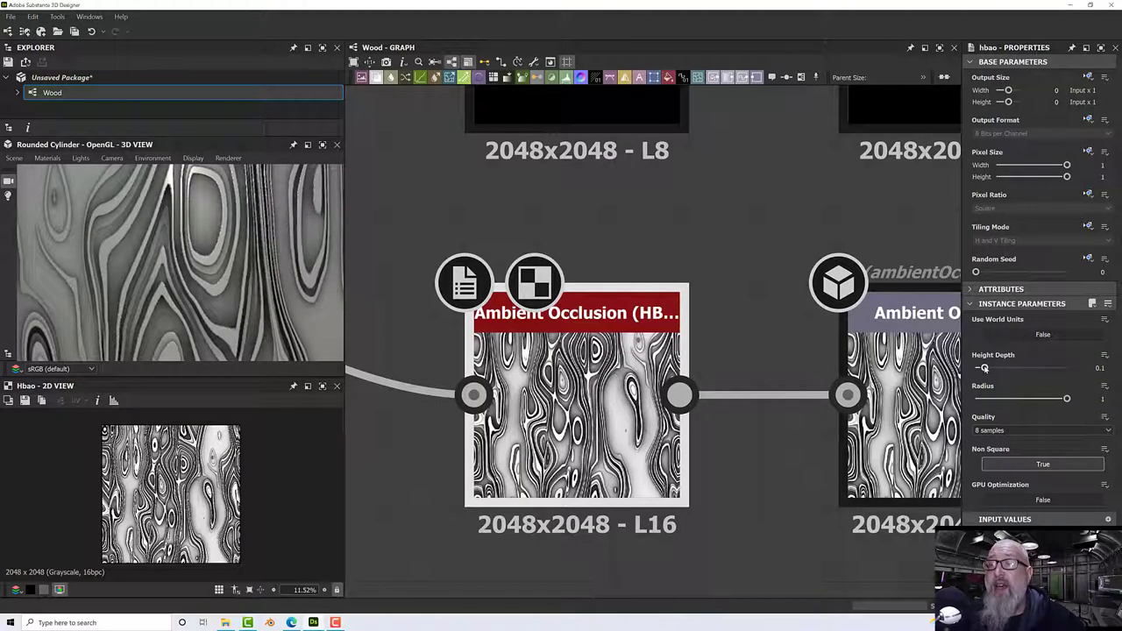
{"action": "mouse_move", "coordinate": [984, 368]}
{"action": "left_mouse_down"}
{"action": "mouse_move", "coordinate": [1026, 368]}
{"action": "mouse_move", "coordinate": [982, 368]}
{"action": "left_mouse_up"}
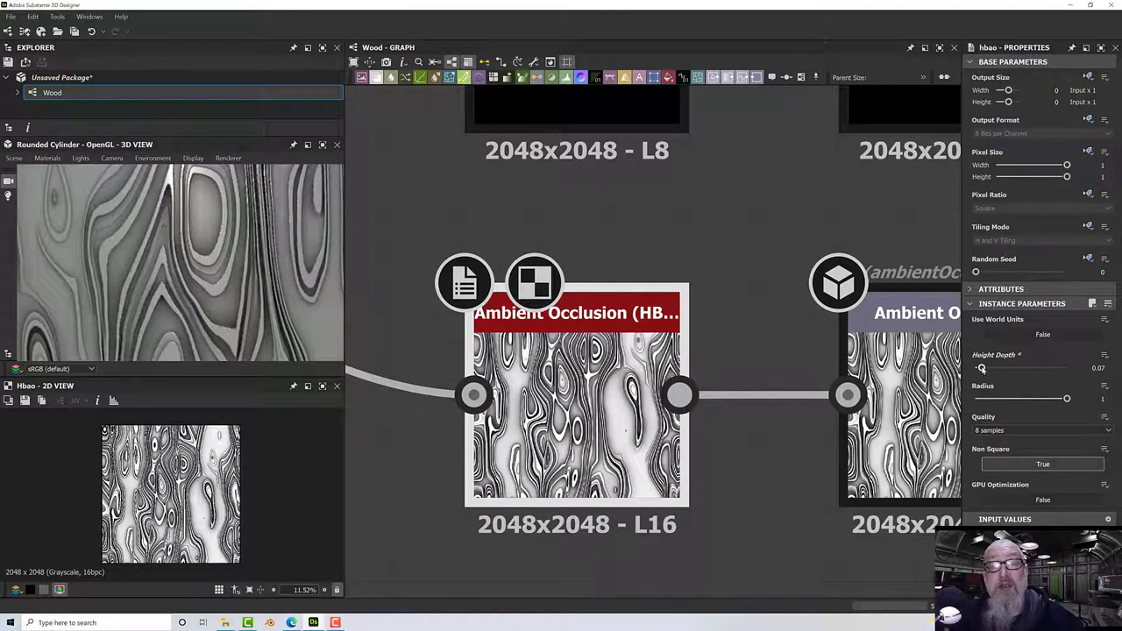
{"action": "left_click_drag", "start_coordinate": [1066, 400], "coordinate": [1002, 399]}
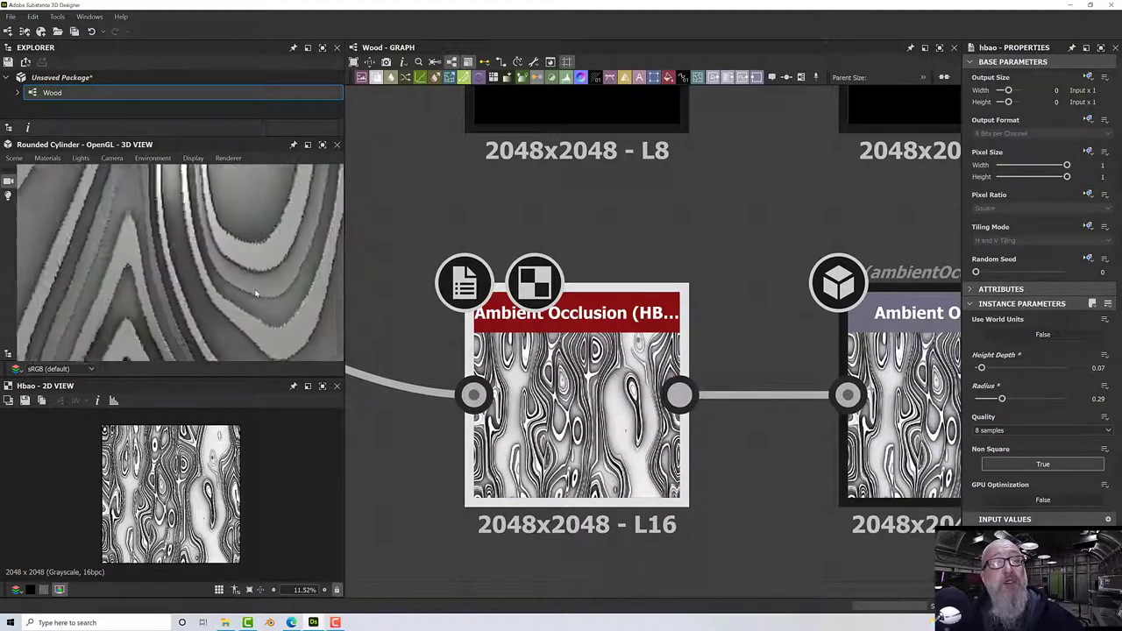
{"action": "scroll", "coordinate": [253, 298], "scroll_direction": "down", "scroll_amount": 5}
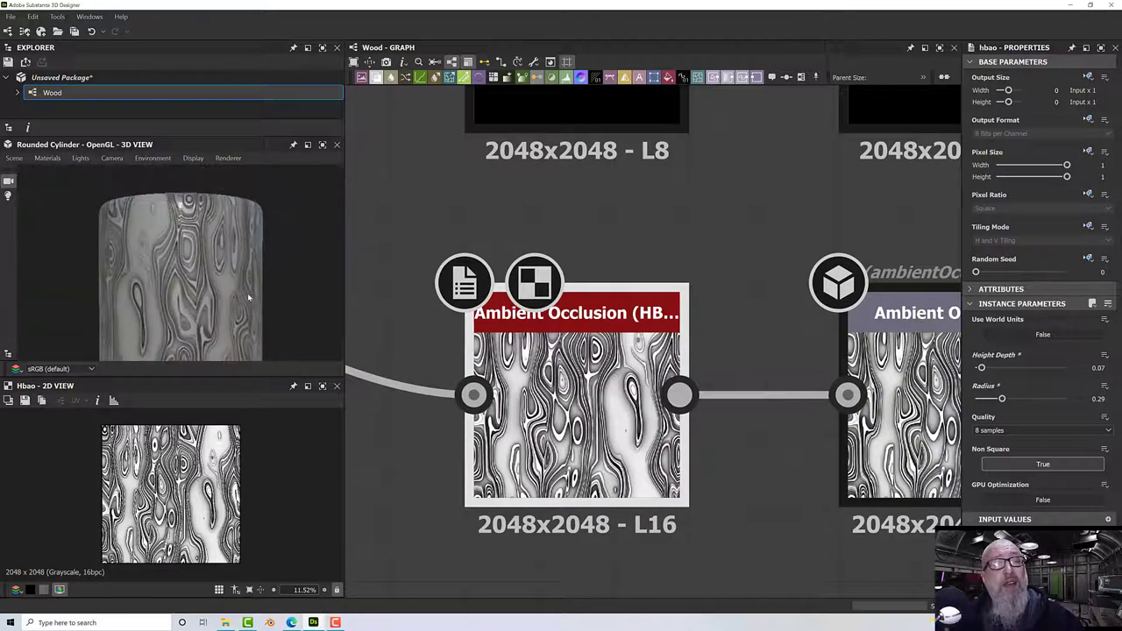
{"action": "mouse_move", "coordinate": [261, 310]}
{"action": "left_mouse_down"}
{"action": "mouse_move", "coordinate": [259, 284]}
{"action": "mouse_move", "coordinate": [272, 296]}
{"action": "left_mouse_up"}
{"action": "scroll", "coordinate": [556, 371], "scroll_direction": "down", "scroll_amount": 2}
- Preview Histogram Scan, then Anisotropic Noise (X Amount 1, Y Amount 112) in the 2D View
{"action": "scroll", "coordinate": [556, 371], "scroll_direction": "down", "scroll_amount": 2}
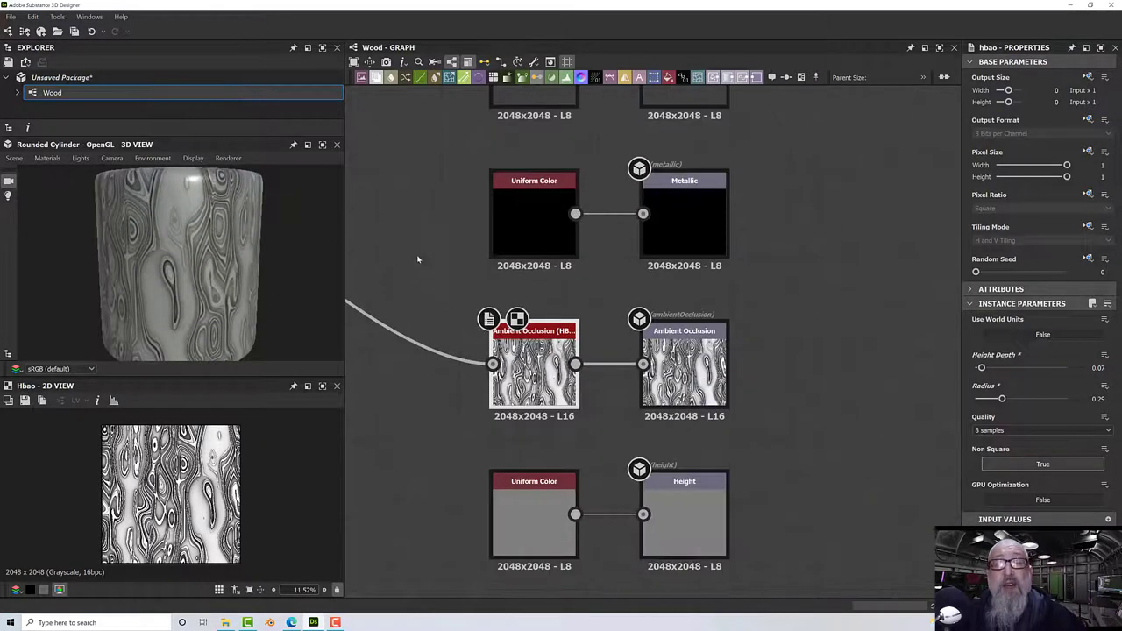
{"action": "middle_click_drag", "start_coordinate": [386, 250], "coordinate": [771, 353]}
{"action": "scroll", "coordinate": [562, 281], "scroll_direction": "down", "scroll_amount": 4}
{"action": "scroll", "coordinate": [649, 287], "scroll_direction": "up", "scroll_amount": 2}
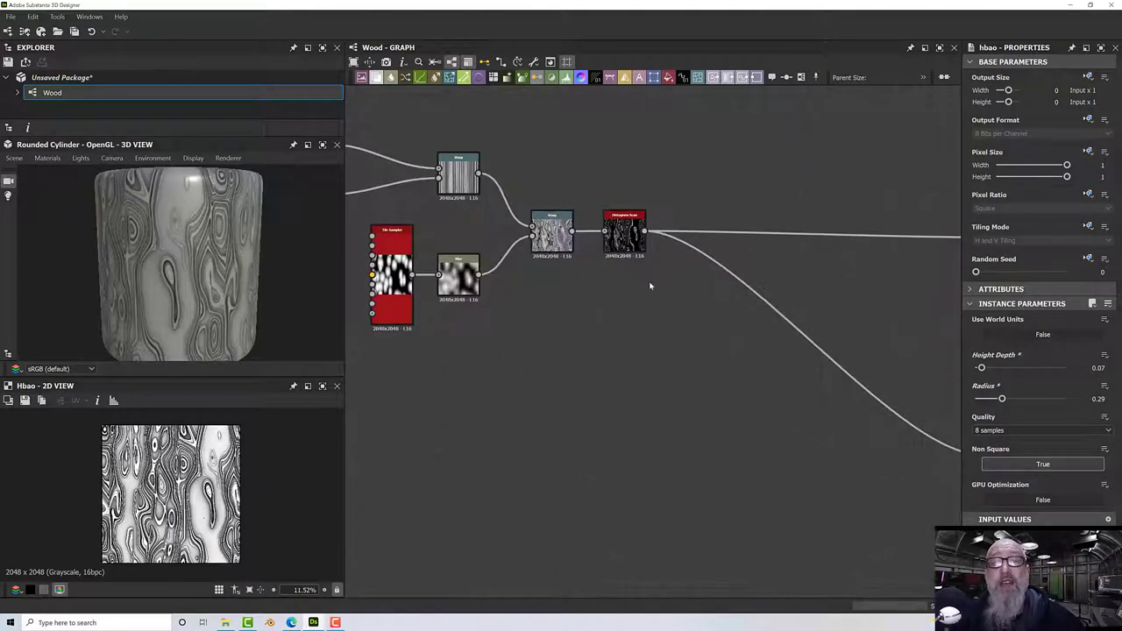
{"action": "middle_click_drag", "start_coordinate": [678, 307], "coordinate": [753, 355]}
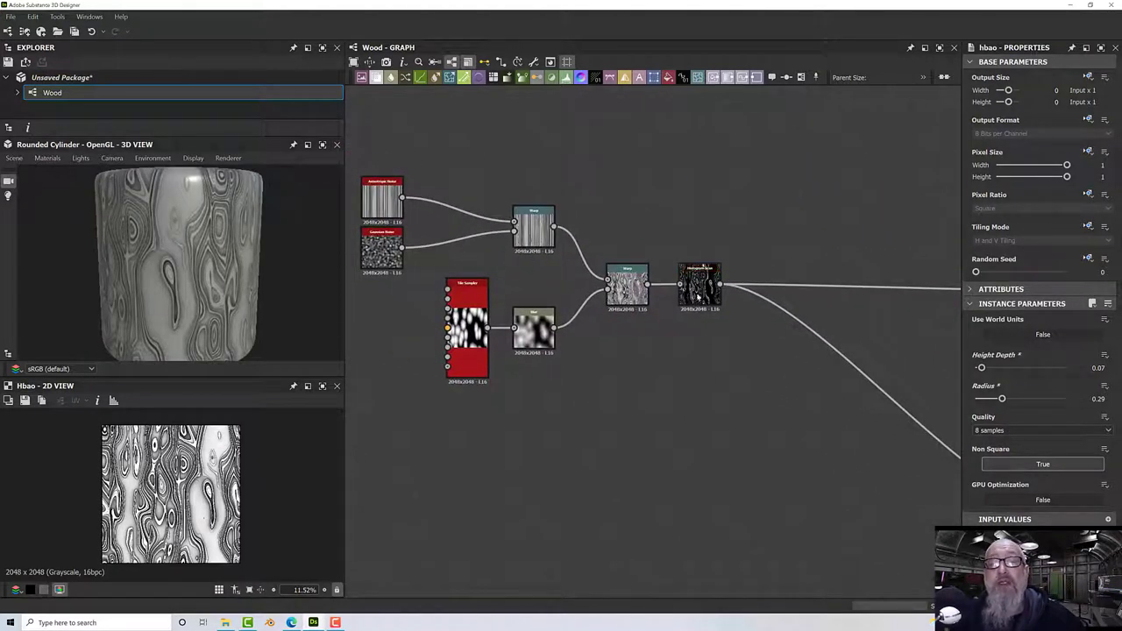
{"action": "left_click", "coordinate": [679, 265]}
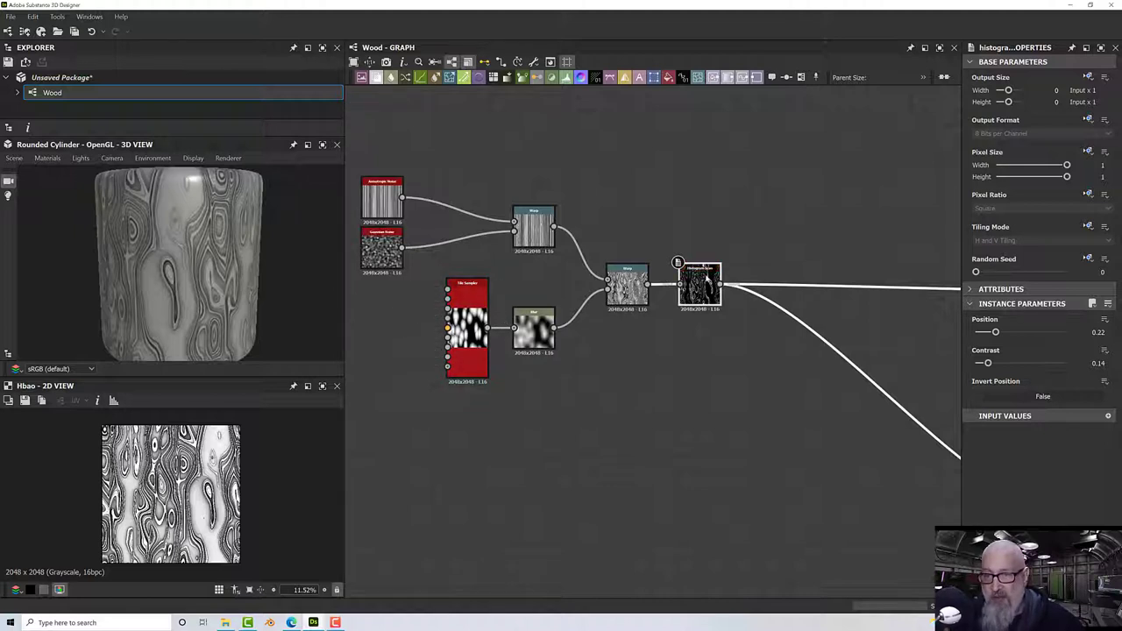
{"action": "double_click", "coordinate": [706, 281]}
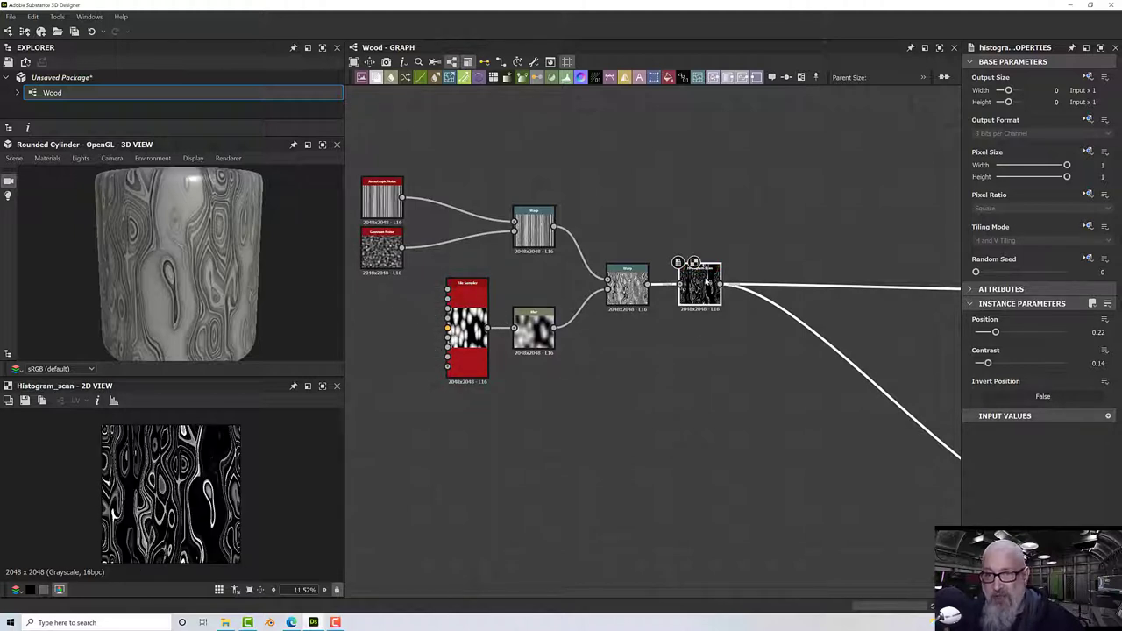
{"action": "double_click", "coordinate": [381, 208]}
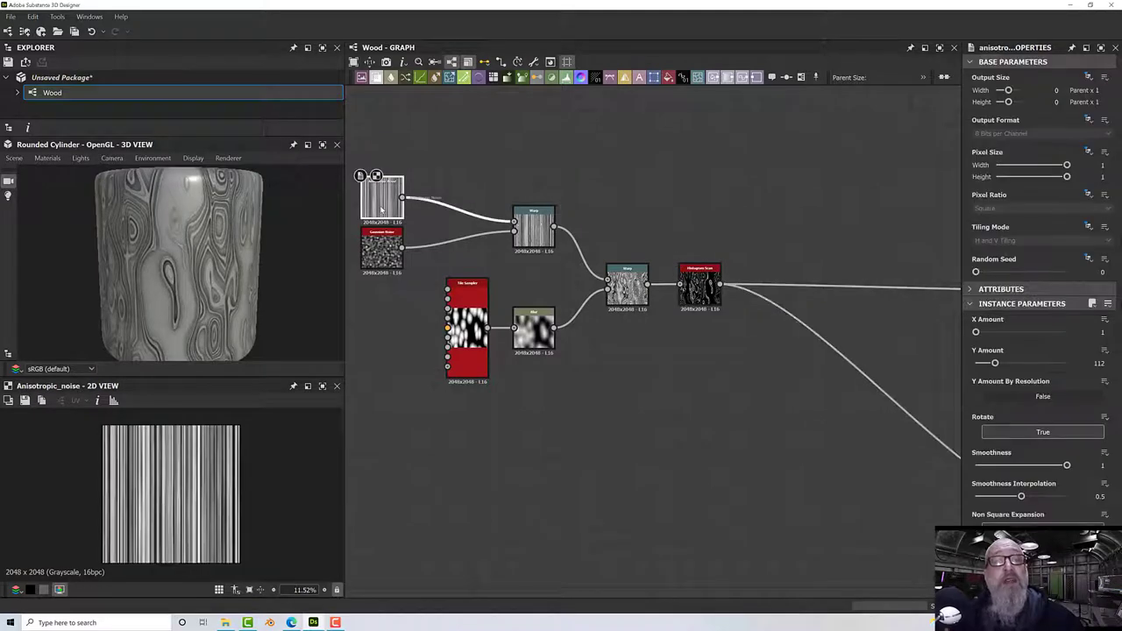
{"action": "scroll", "coordinate": [383, 202], "scroll_direction": "up", "scroll_amount": 2}
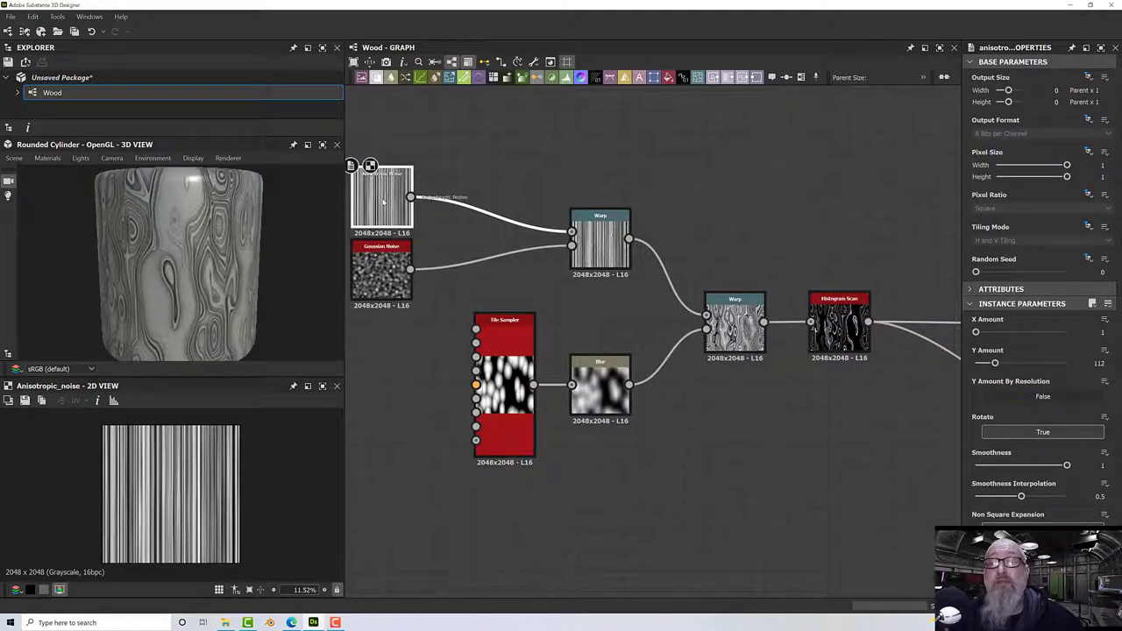
- Lower the Anisotropic Noise Y Amount to 66
{"action": "double_click", "coordinate": [828, 322]}
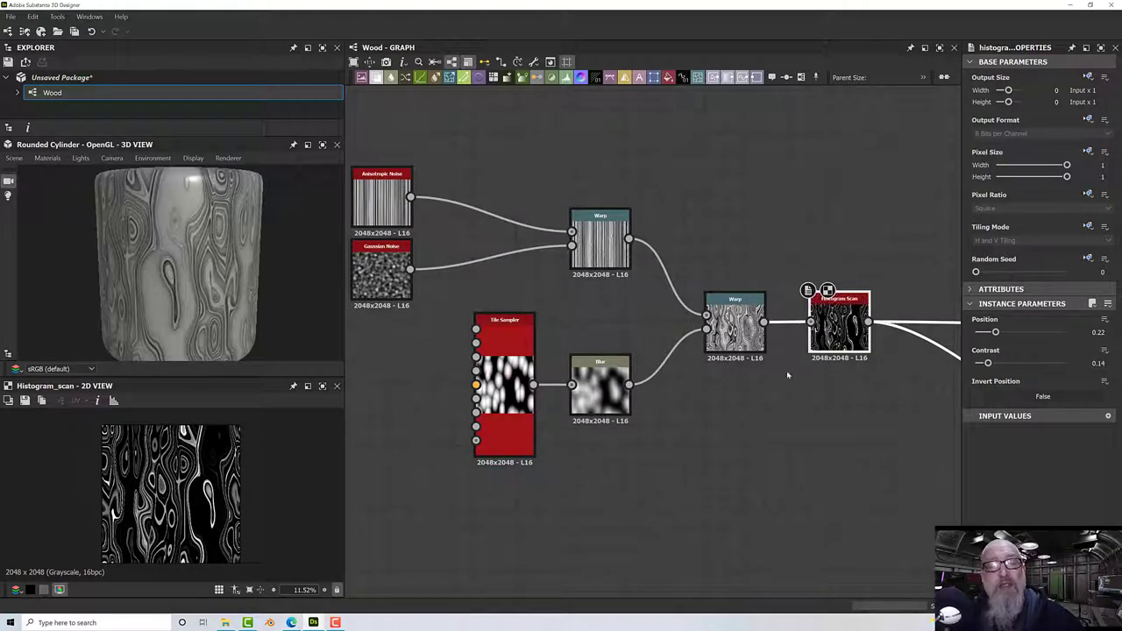
{"action": "left_click", "coordinate": [378, 211]}
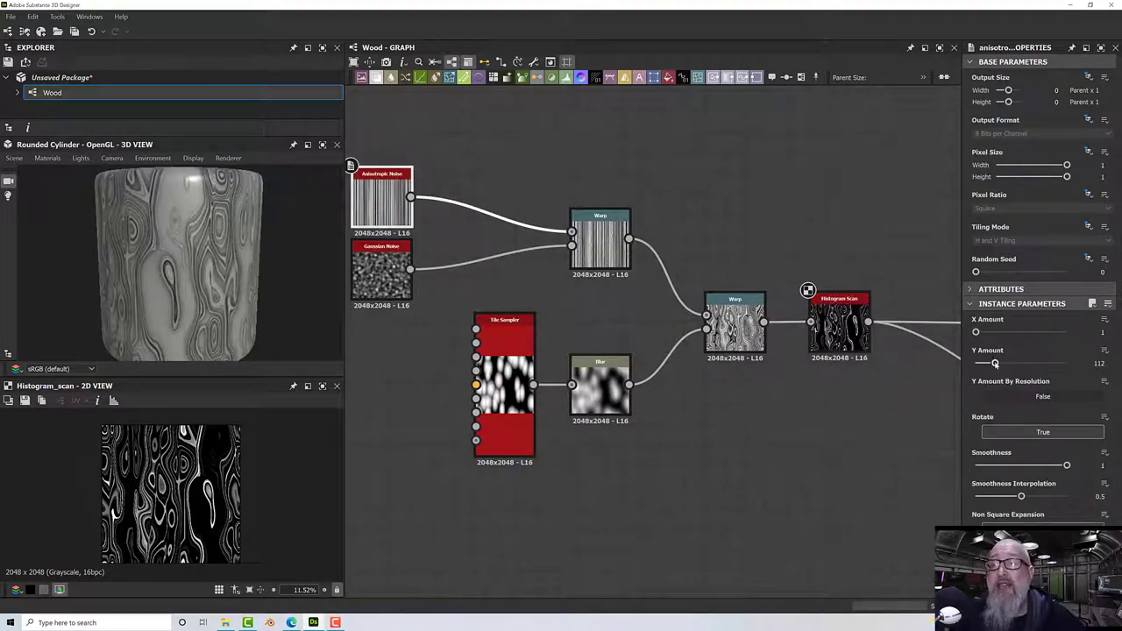
{"action": "left_click_drag", "start_coordinate": [994, 363], "coordinate": [987, 365]}
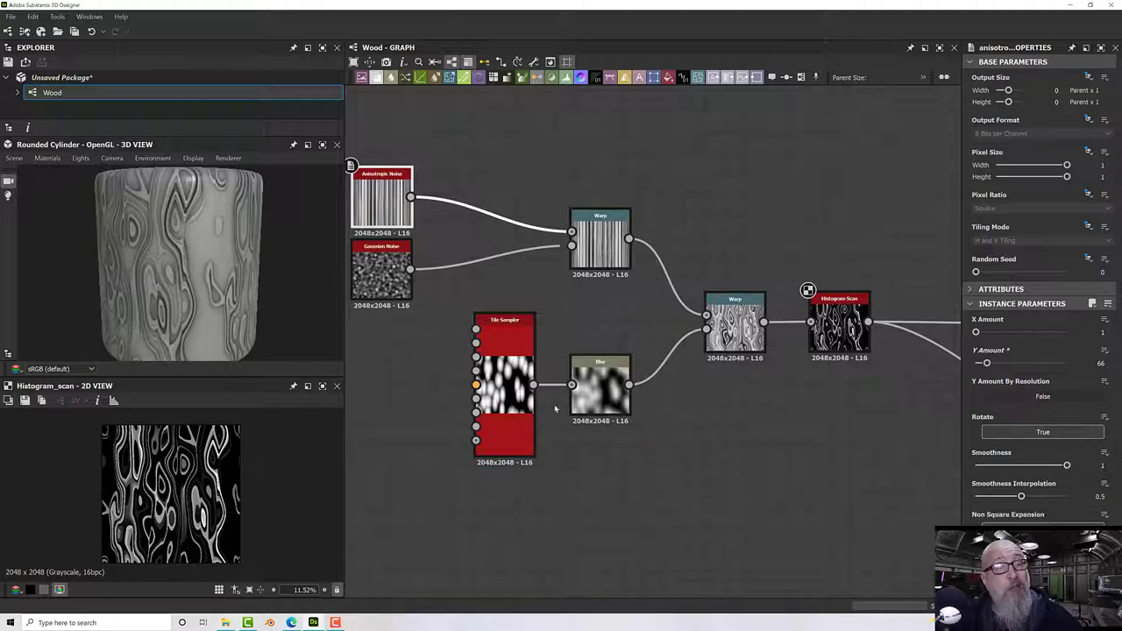
- Set the Tile Sampler X Amount to 7 and Size Random X to 0.28
{"action": "left_click", "coordinate": [516, 381]}
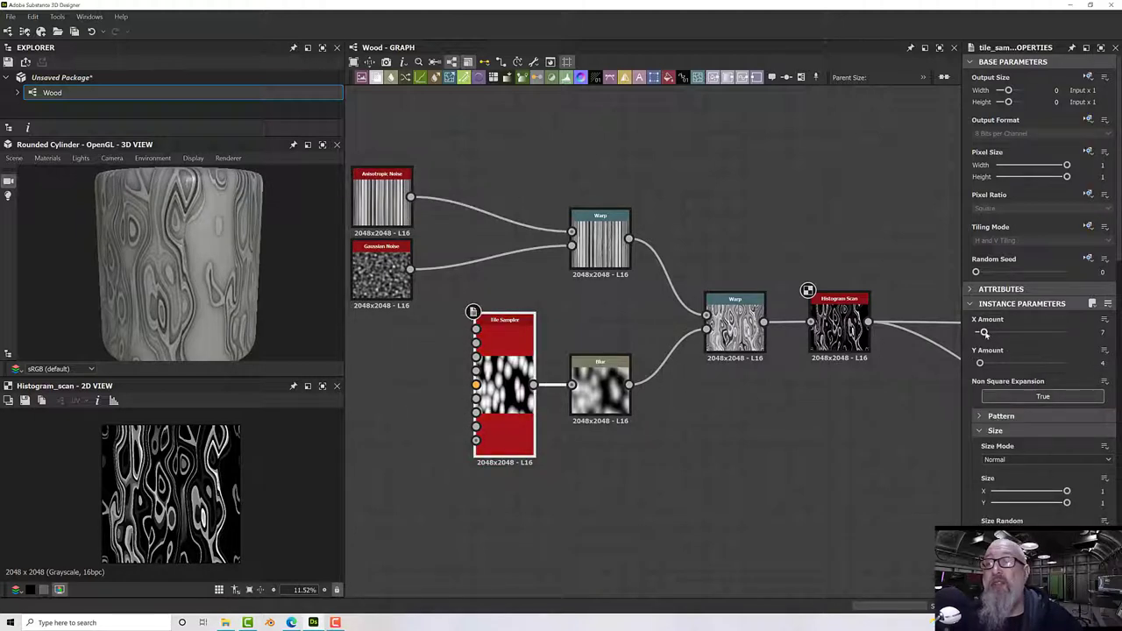
{"action": "left_click_drag", "start_coordinate": [984, 332], "coordinate": [983, 333]}
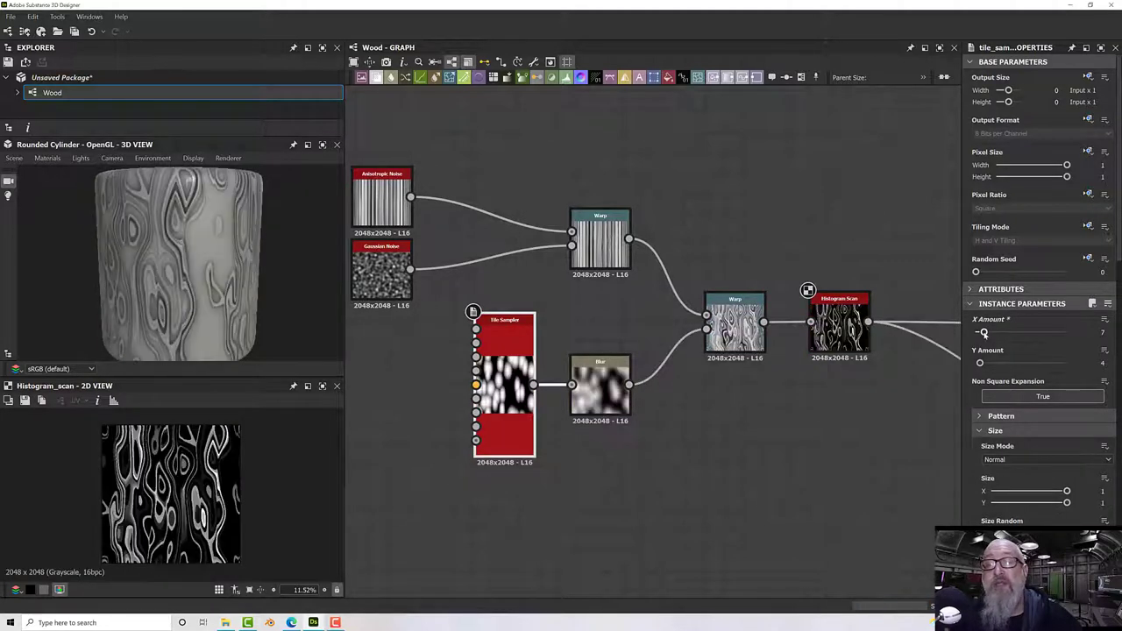
{"action": "scroll", "coordinate": [999, 476], "scroll_direction": "down", "scroll_amount": 3}
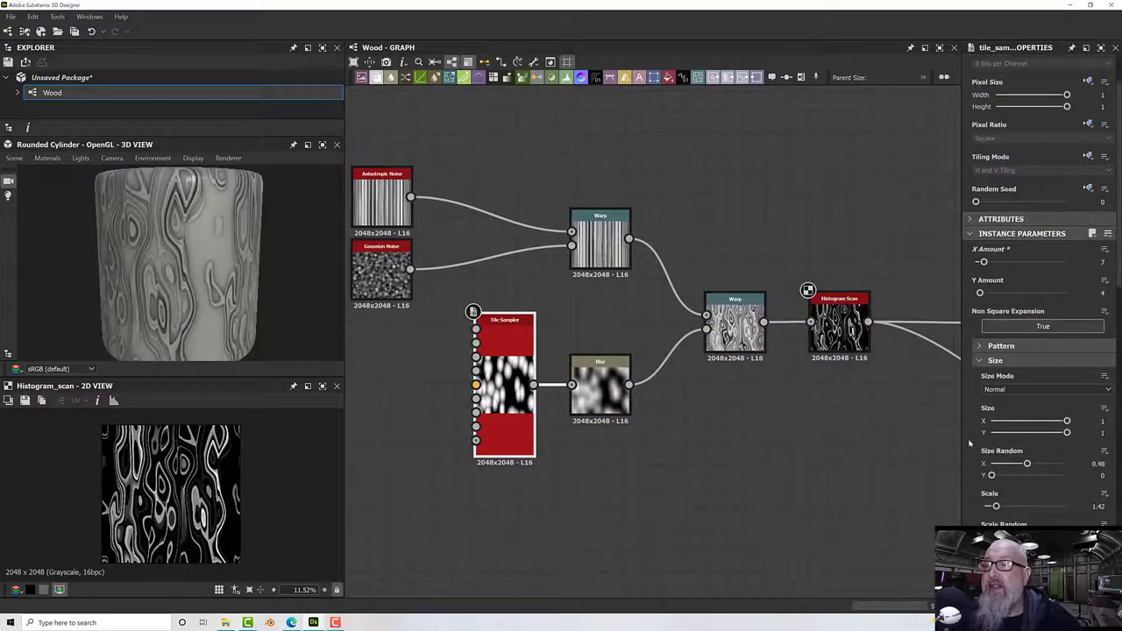
{"action": "left_click_drag", "start_coordinate": [1027, 466], "coordinate": [1012, 466]}
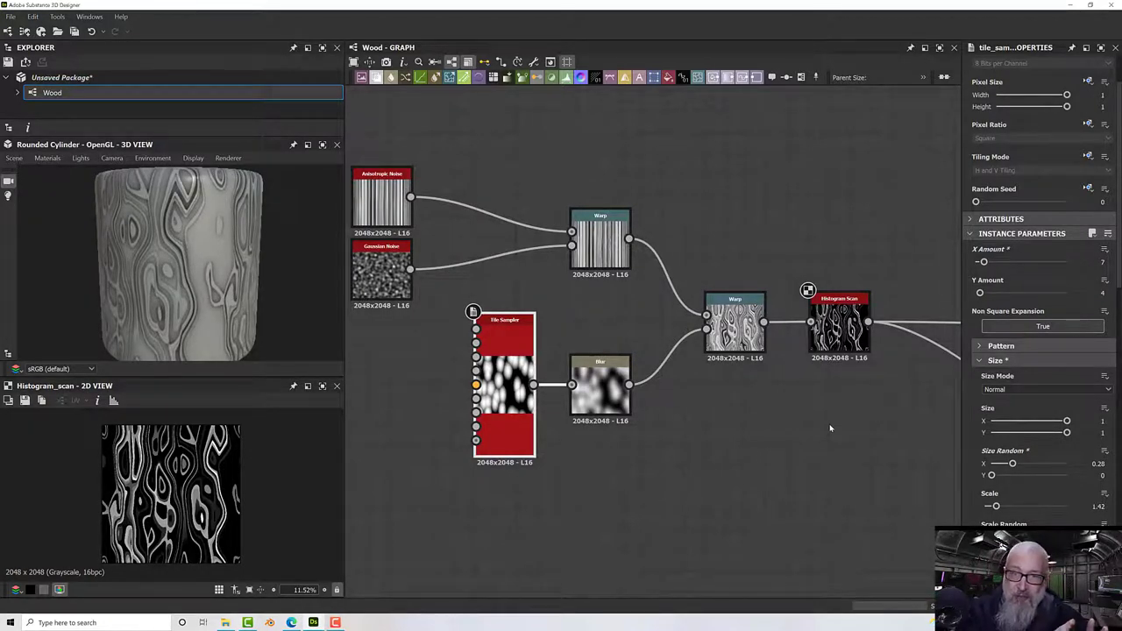
{"action": "scroll", "coordinate": [831, 340], "scroll_direction": "up", "scroll_amount": 3}
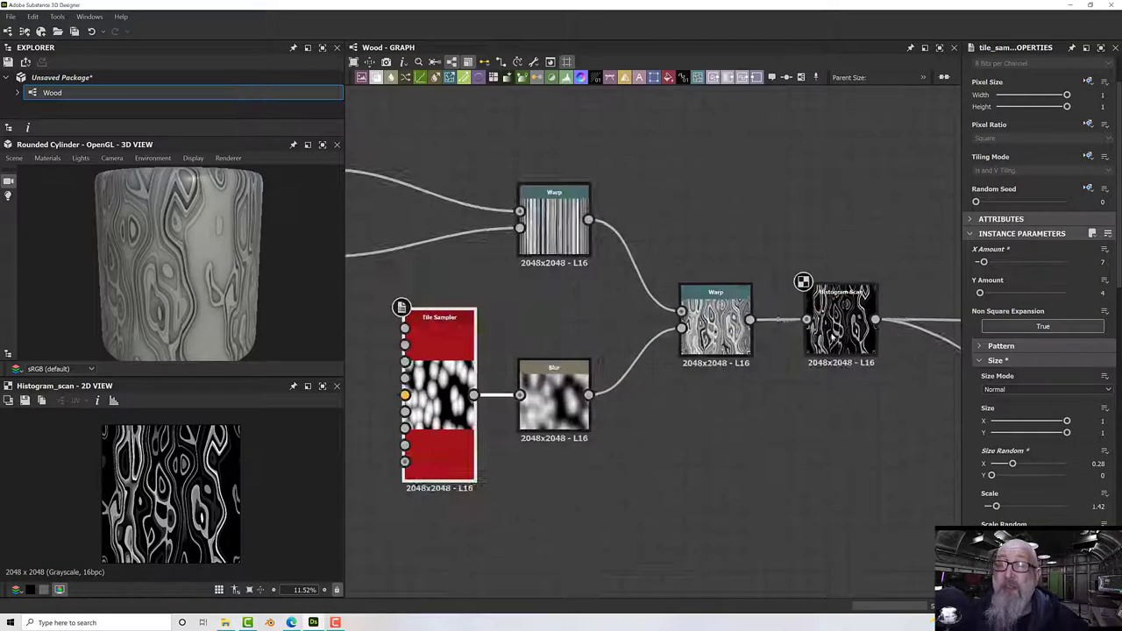
{"action": "scroll", "coordinate": [837, 334], "scroll_direction": "up", "scroll_amount": 4}
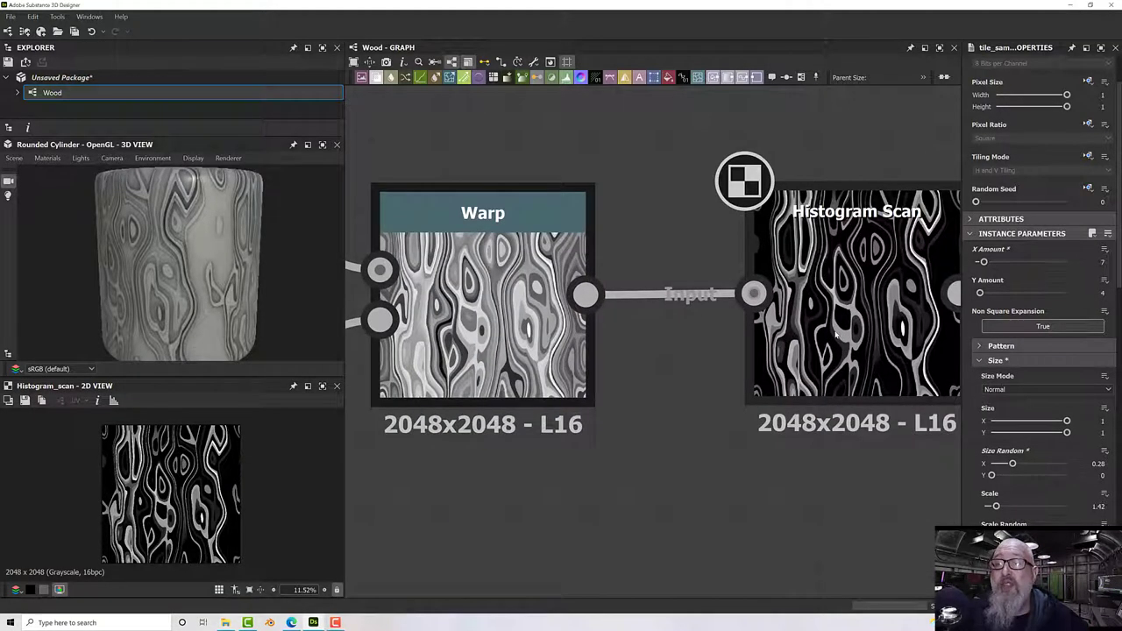
{"action": "scroll", "coordinate": [836, 334], "scroll_direction": "down", "scroll_amount": 5}
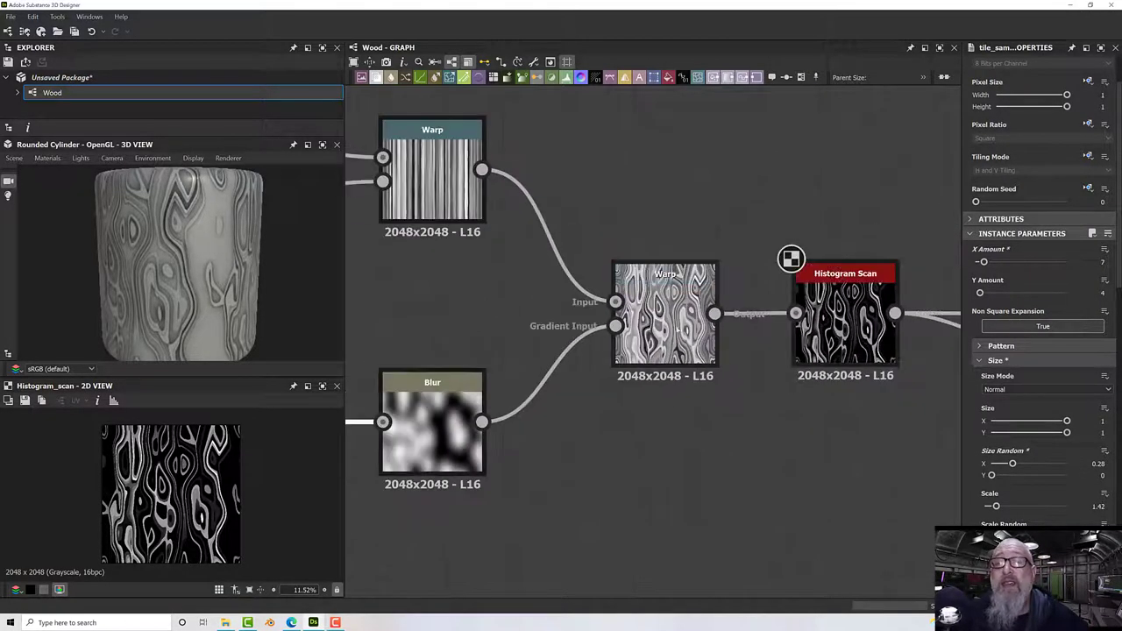
{"action": "scroll", "coordinate": [836, 334], "scroll_direction": "down", "scroll_amount": 3}
- Set the Warp feeding Histogram Scan to Intensity 2.65
{"action": "left_click", "coordinate": [663, 326]}
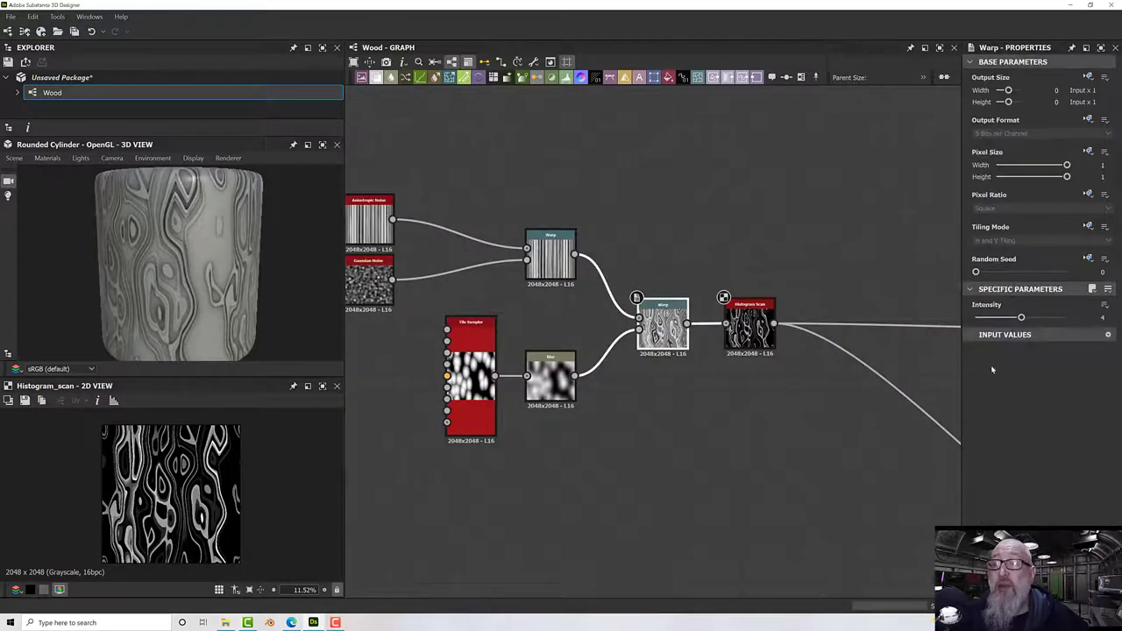
{"action": "left_click_drag", "start_coordinate": [1021, 319], "coordinate": [1001, 319]}
{"action": "scroll", "coordinate": [751, 333], "scroll_direction": "up", "scroll_amount": 5}
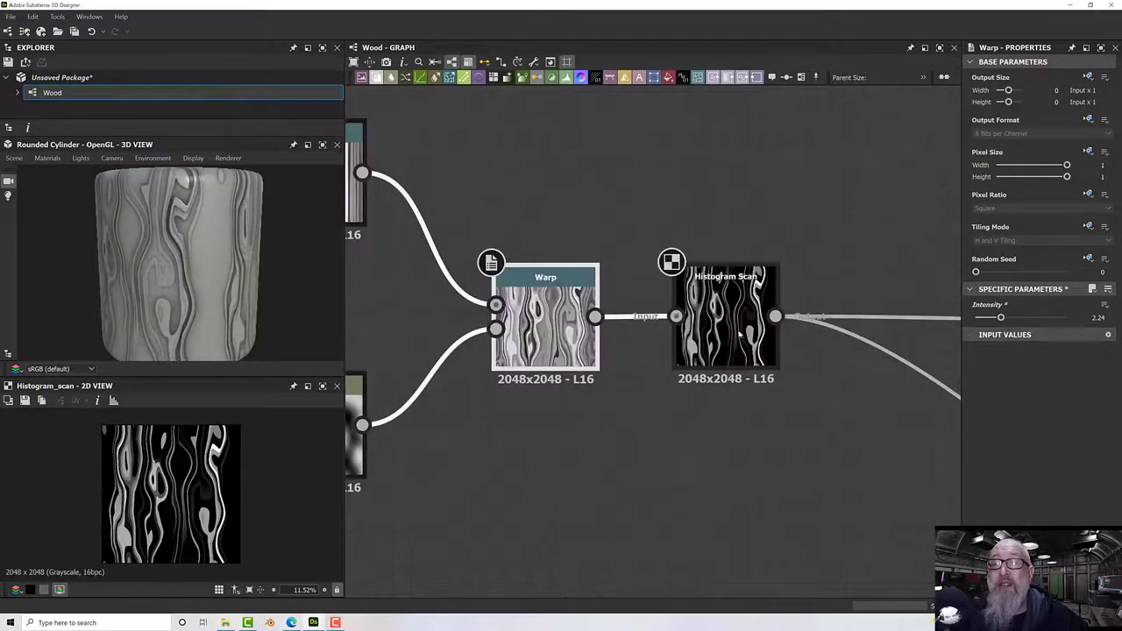
{"action": "scroll", "coordinate": [672, 270], "scroll_direction": "up", "scroll_amount": 2}
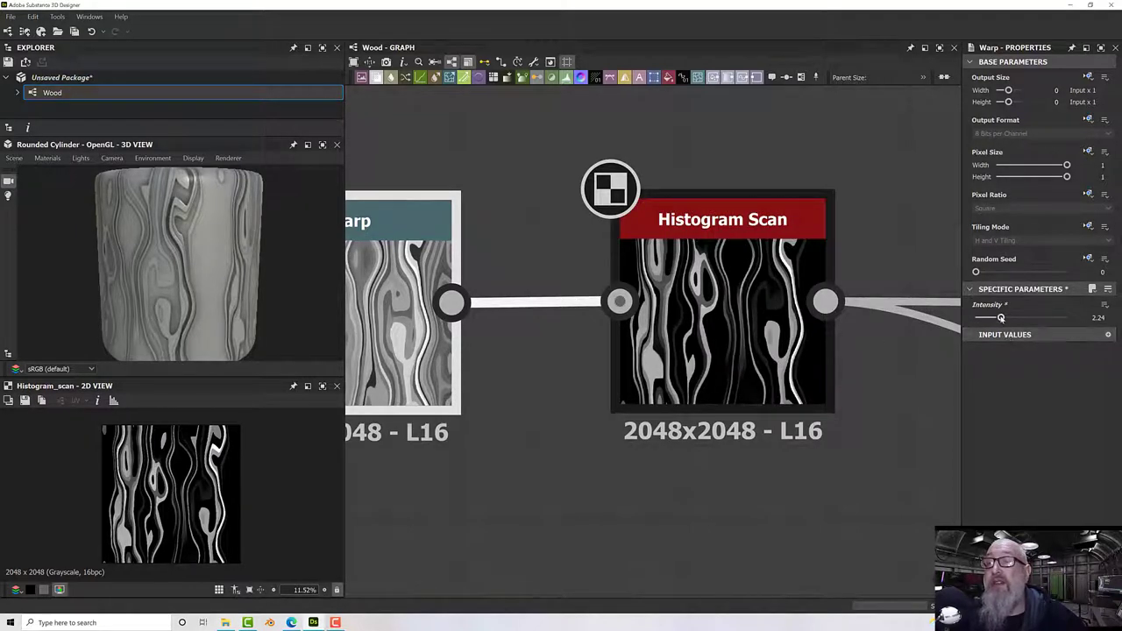
{"action": "left_click_drag", "start_coordinate": [1001, 317], "coordinate": [1005, 318]}
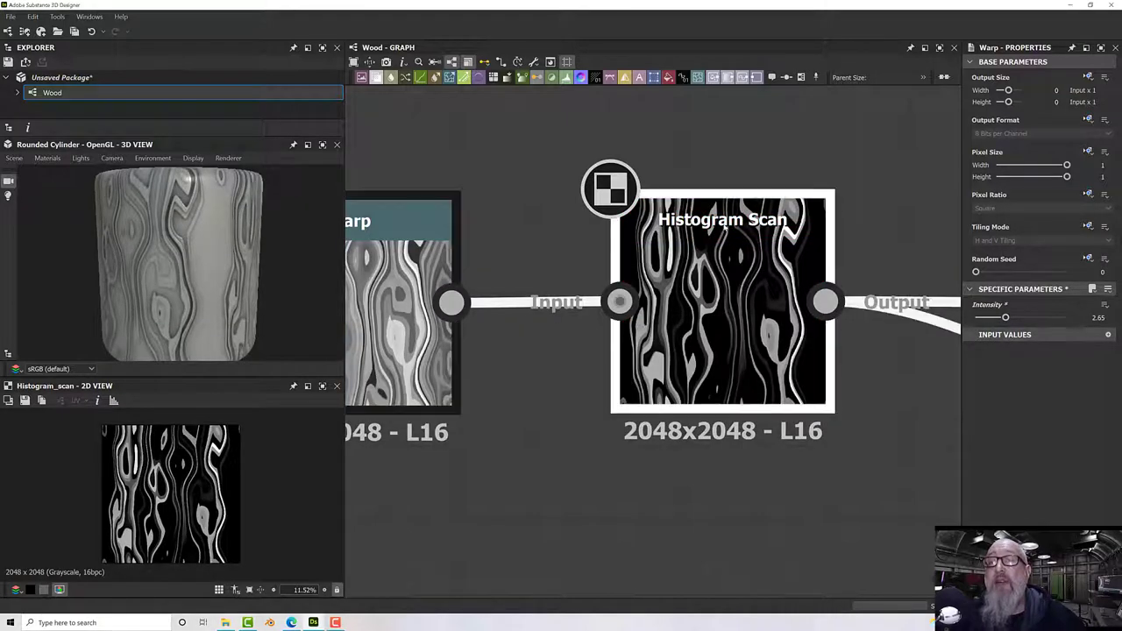
- Raise the Histogram Scan to Position 0.25 and Contrast 0.2
{"action": "left_click", "coordinate": [724, 226]}
{"action": "left_click_drag", "start_coordinate": [996, 334], "coordinate": [993, 363]}
{"action": "scroll", "coordinate": [757, 341], "scroll_direction": "down", "scroll_amount": 6}
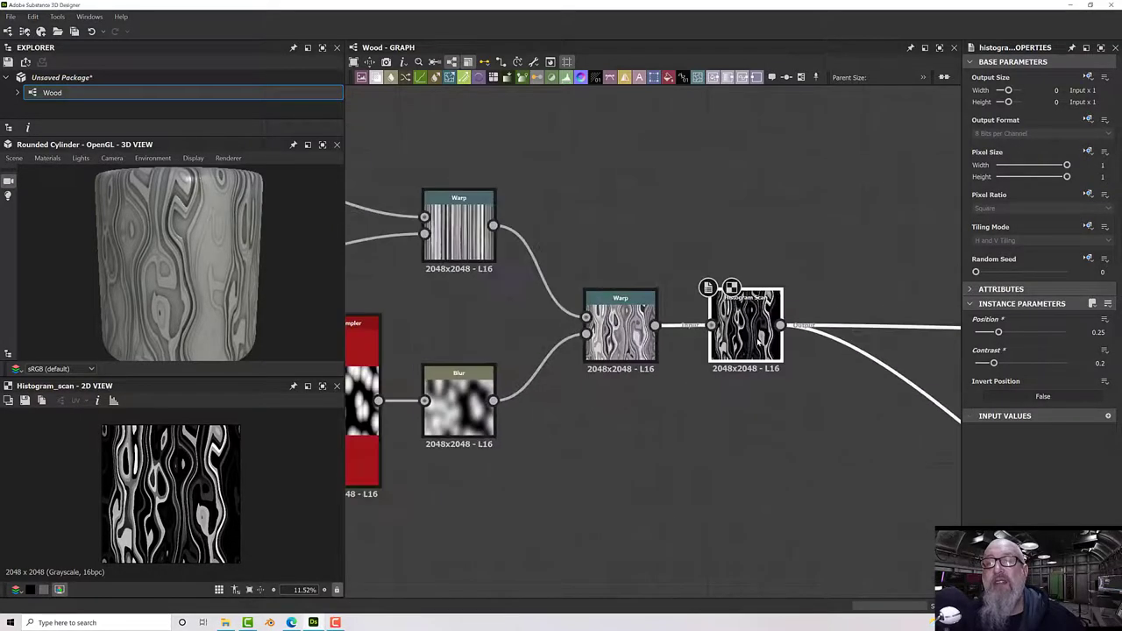
- Check the first Warp (Intensity 0.03), then preview Gaussian Noise at Scale 32, Disorder 0
{"action": "left_click_drag", "start_coordinate": [140, 333], "coordinate": [337, 331]}
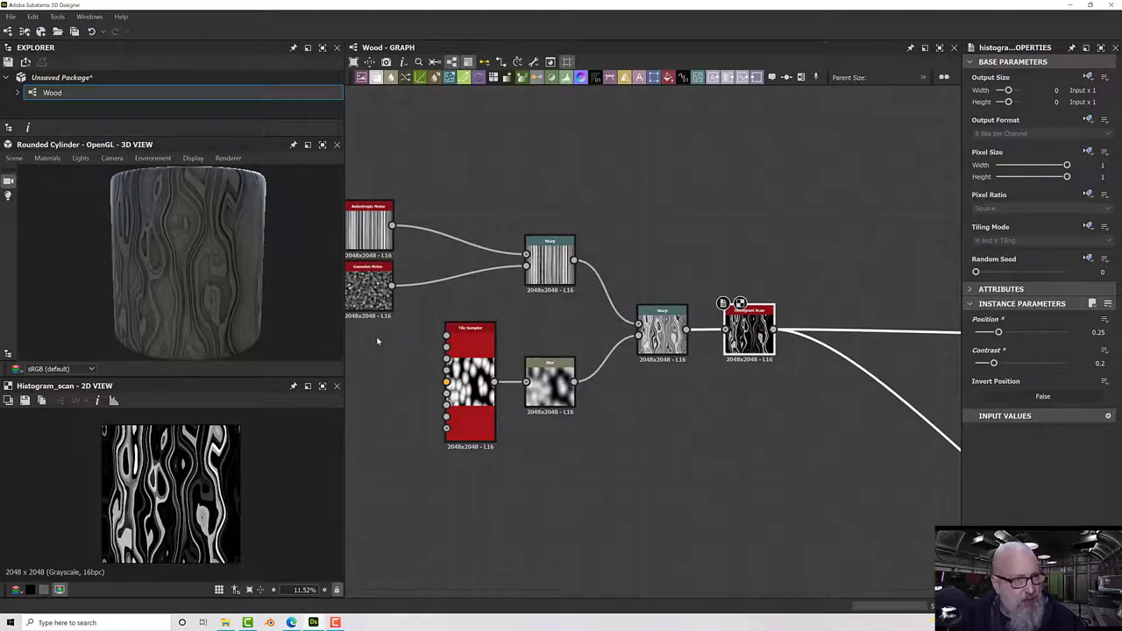
{"action": "scroll", "coordinate": [193, 478], "scroll_direction": "up", "scroll_amount": 6}
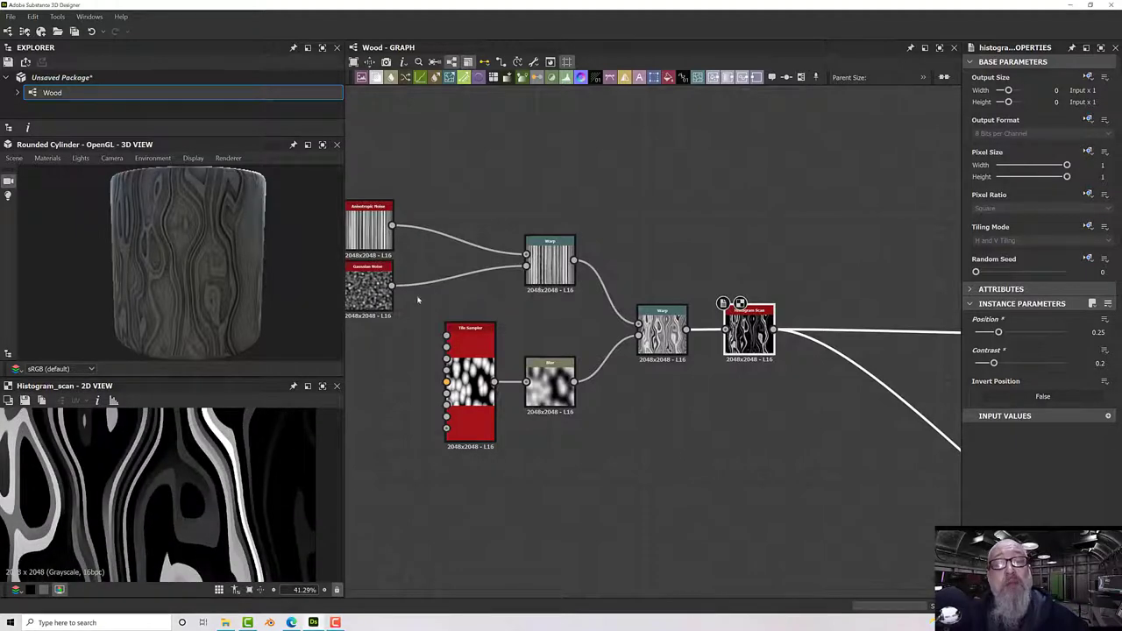
{"action": "left_click", "coordinate": [550, 259]}
{"action": "scroll", "coordinate": [213, 467], "scroll_direction": "up", "scroll_amount": 7}
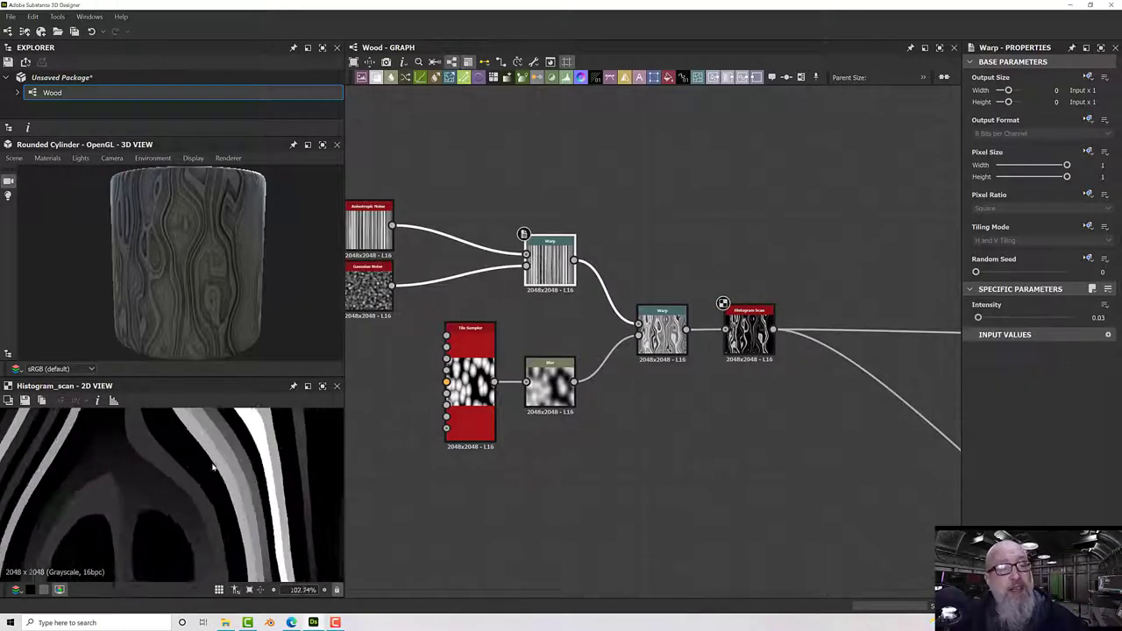
{"action": "scroll", "coordinate": [262, 452], "scroll_direction": "down", "scroll_amount": 2}
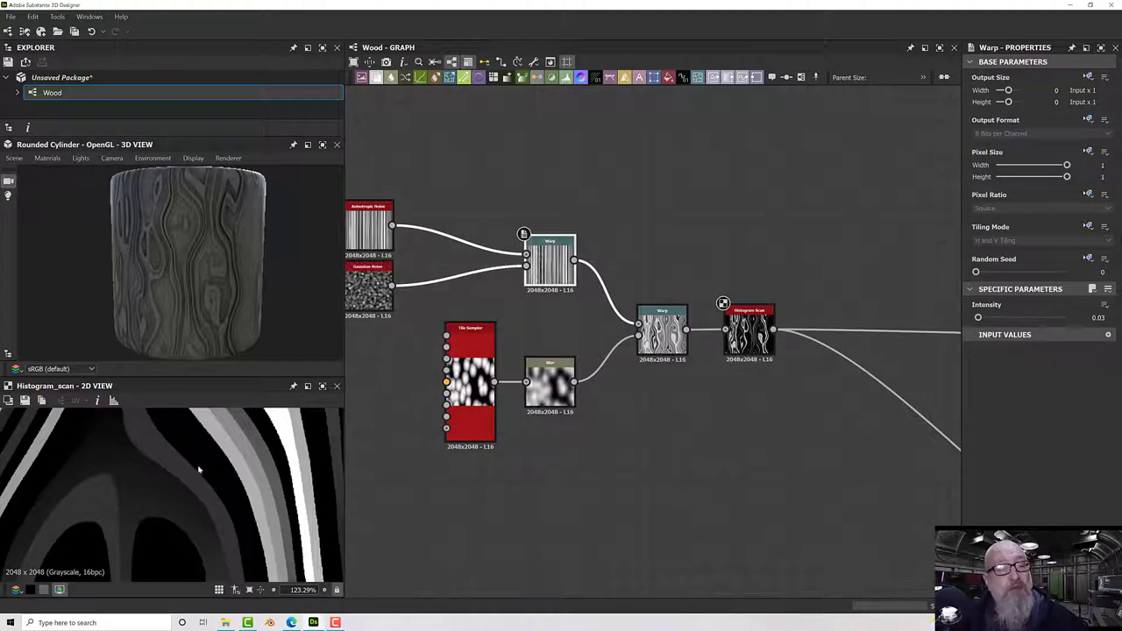
{"action": "scroll", "coordinate": [198, 469], "scroll_direction": "down", "scroll_amount": 2}
{"action": "double_click", "coordinate": [366, 294]}
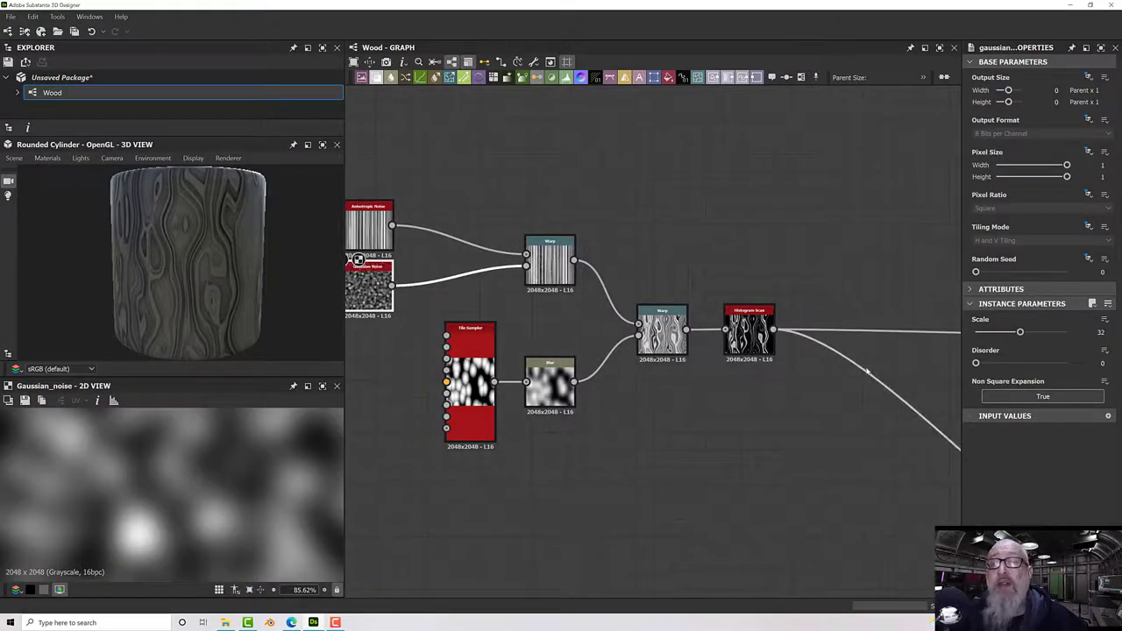
- Raise Gaussian Noise Scale to 56 and preview the second Warp's output
{"action": "left_click_drag", "start_coordinate": [1019, 332], "coordinate": [1055, 332]}
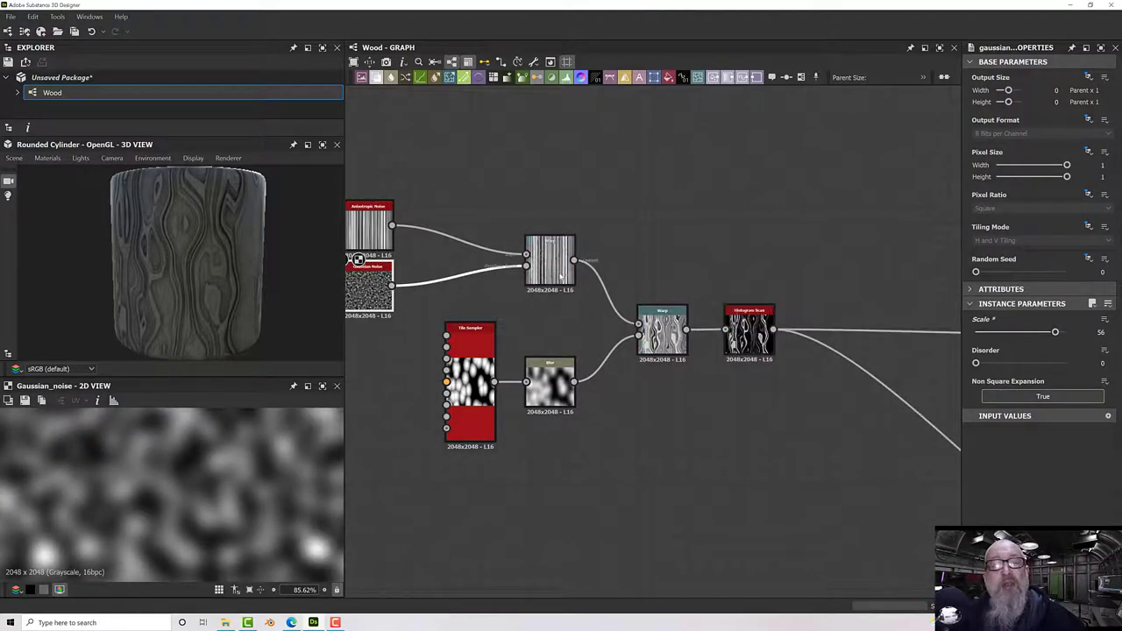
{"action": "left_click", "coordinate": [561, 276]}
{"action": "double_click", "coordinate": [661, 338]}
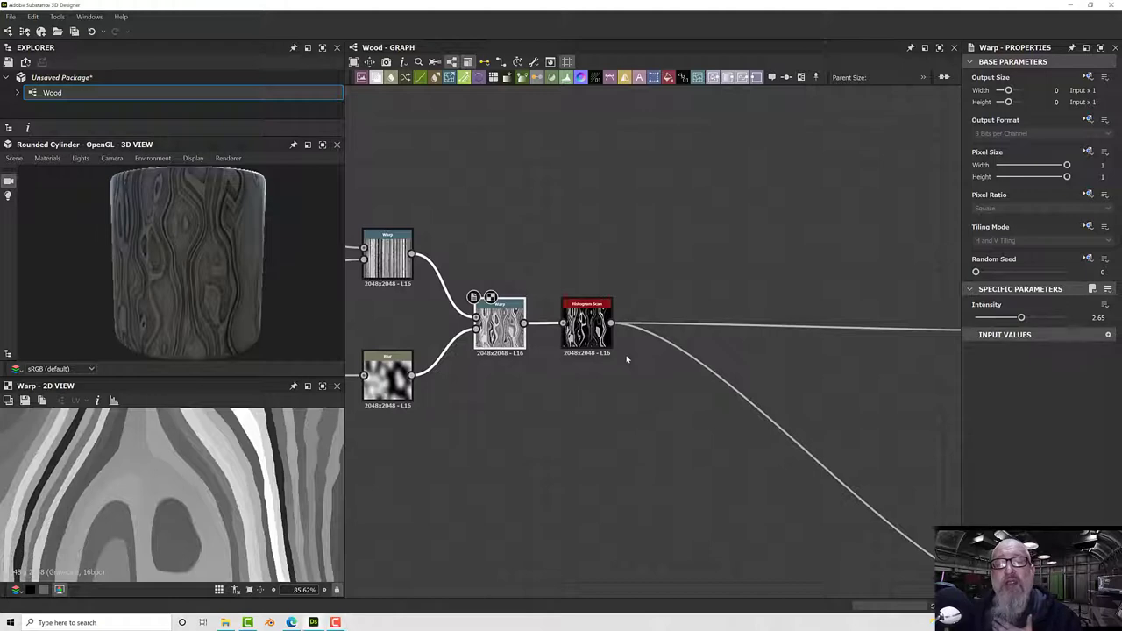
- Add a BnW Spots 1 noise node via the 'noi' node search
{"action": "scroll", "coordinate": [599, 346], "scroll_direction": "up", "scroll_amount": 5}
{"action": "scroll", "coordinate": [598, 347], "scroll_direction": "up", "scroll_amount": 3}
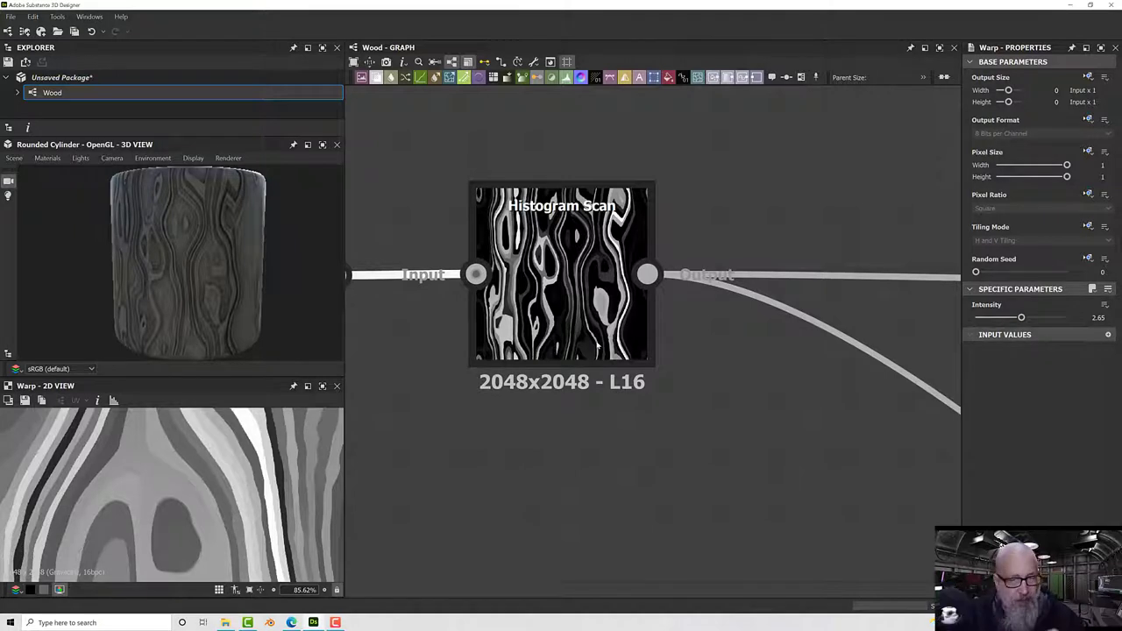
{"action": "scroll", "coordinate": [598, 347], "scroll_direction": "down", "scroll_amount": 5}
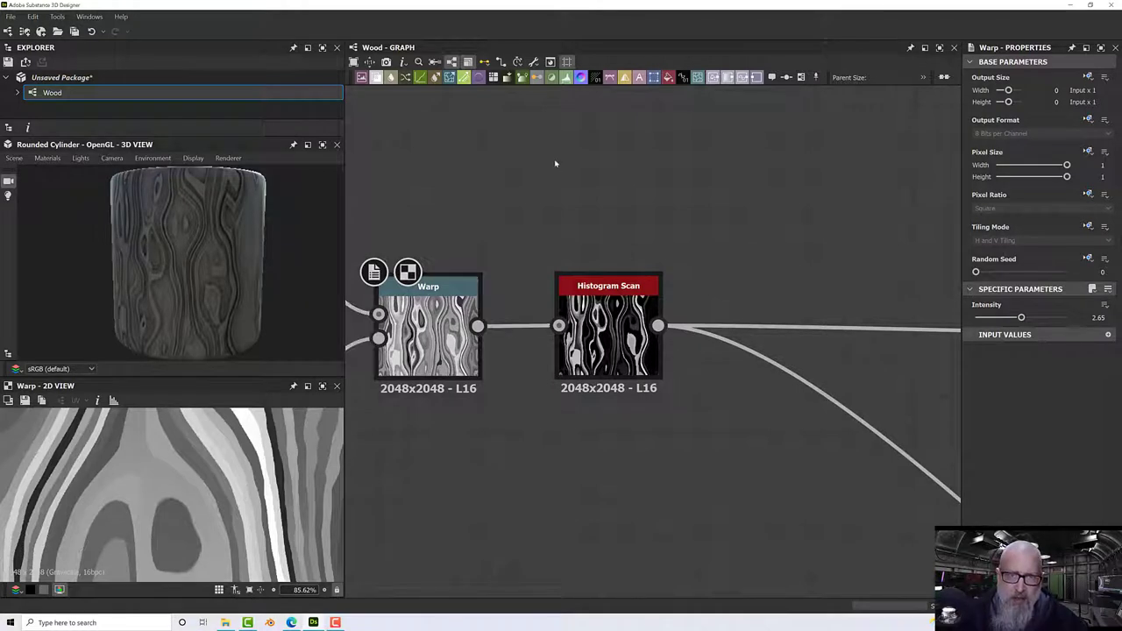
{"action": "key", "text": "space"}
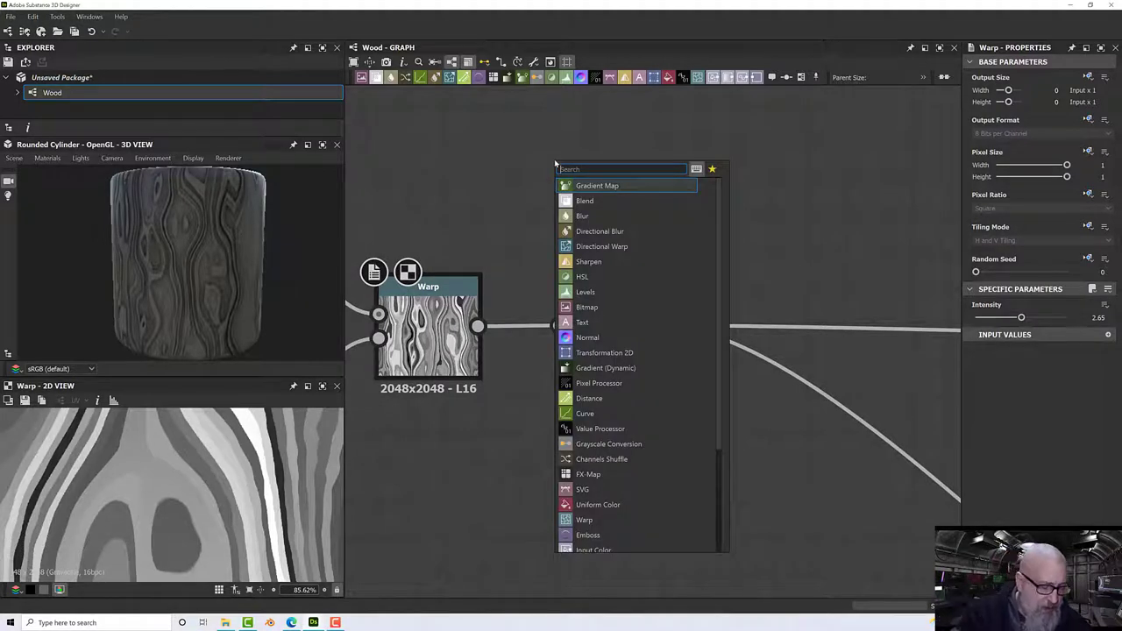
{"action": "type", "text": "noise"}
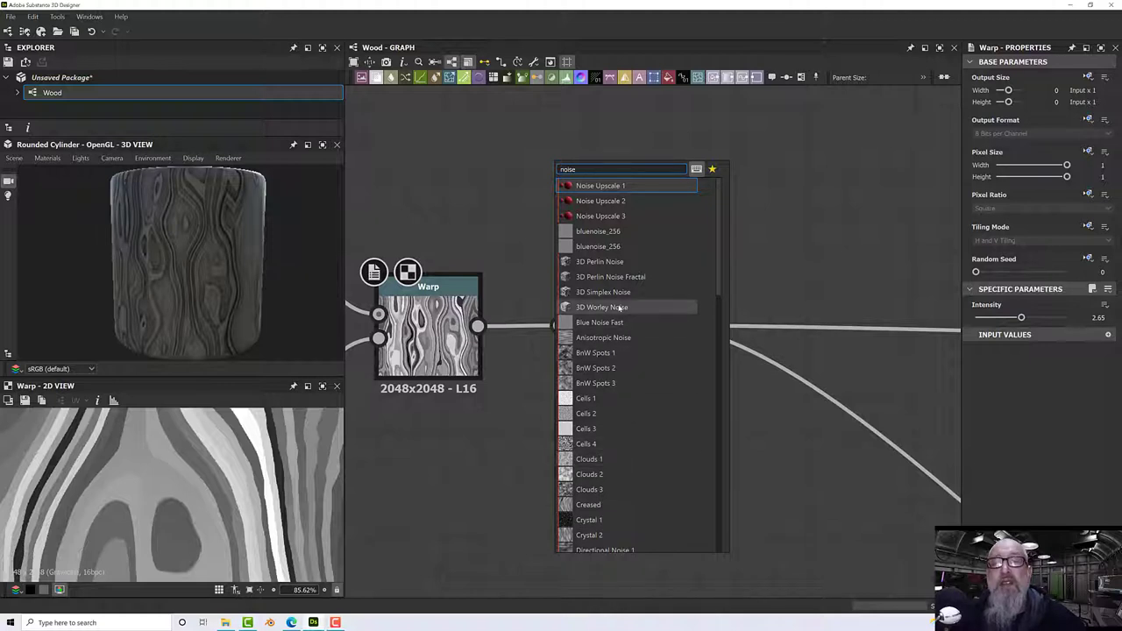
{"action": "left_click", "coordinate": [603, 355]}
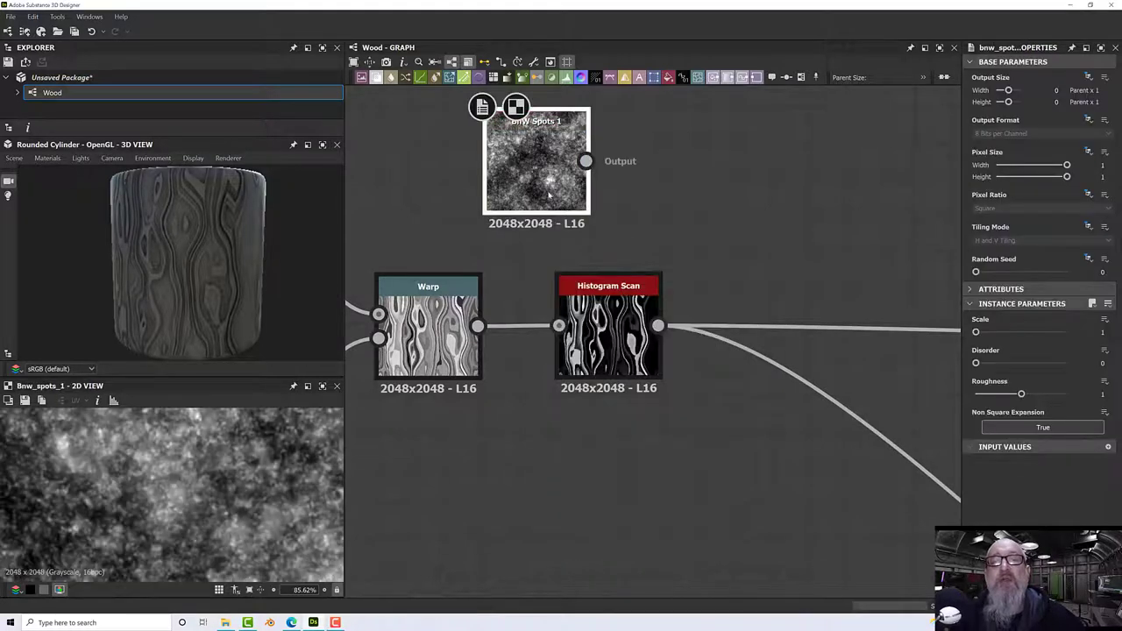
- Place the BnW Spots 1 node just below the Histogram Scan node
{"action": "left_click_drag", "start_coordinate": [548, 186], "coordinate": [622, 204]}
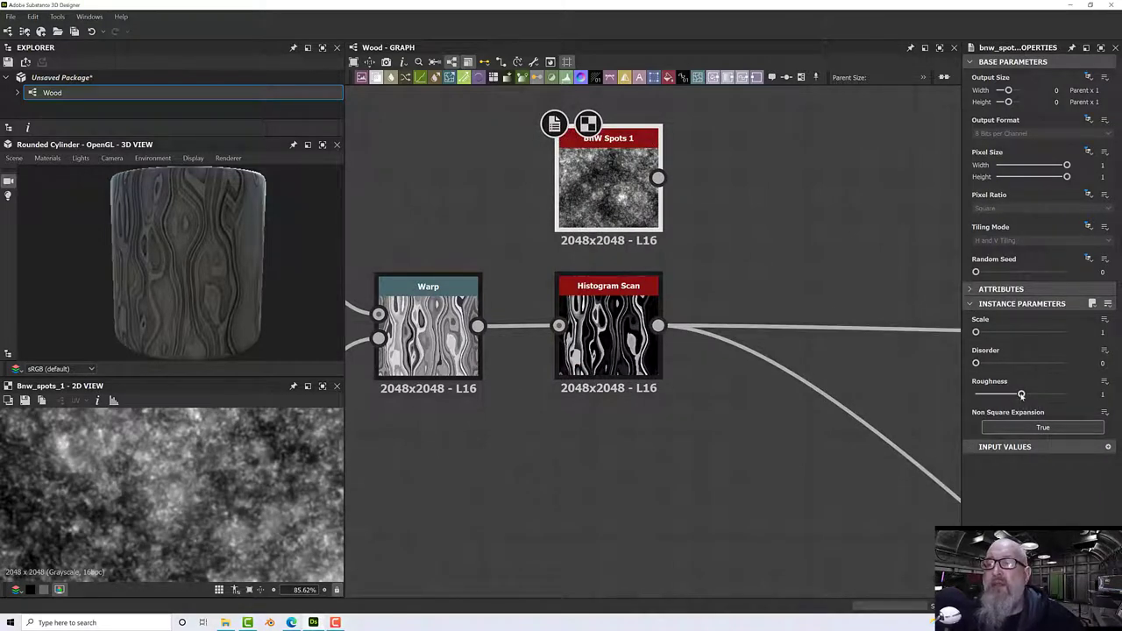
{"action": "scroll", "coordinate": [749, 259], "scroll_direction": "up", "scroll_amount": 2}
{"action": "scroll", "coordinate": [714, 246], "scroll_direction": "down", "scroll_amount": 2}
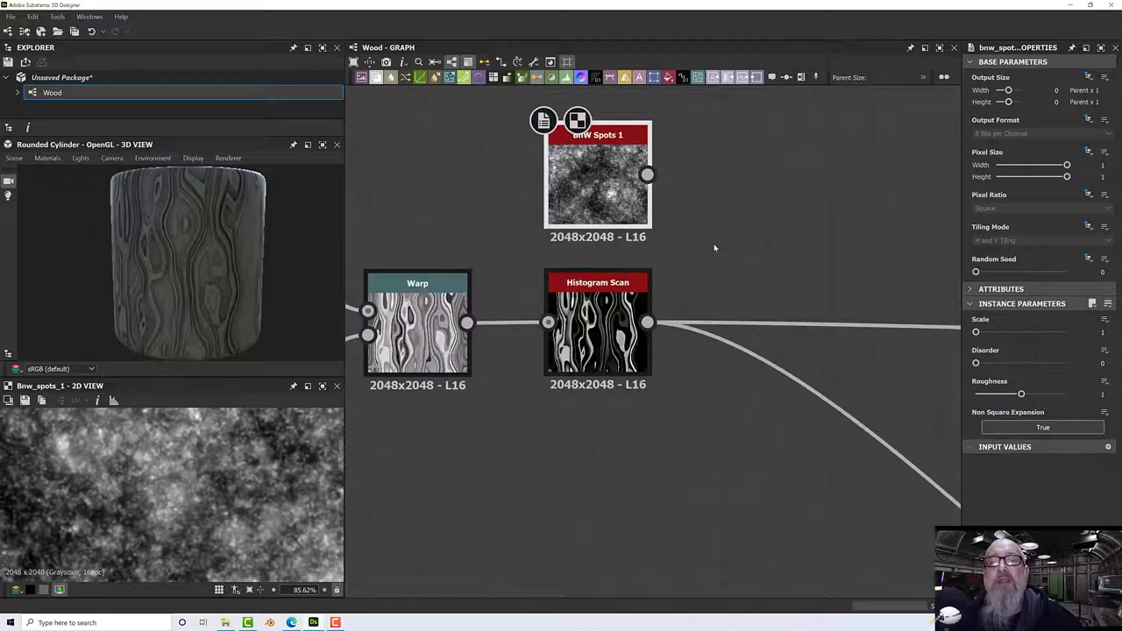
{"action": "middle_click_drag", "start_coordinate": [714, 245], "coordinate": [796, 300]}
{"action": "left_click_drag", "start_coordinate": [682, 236], "coordinate": [662, 596]}
{"action": "middle_click_drag", "start_coordinate": [784, 506], "coordinate": [646, 331]}
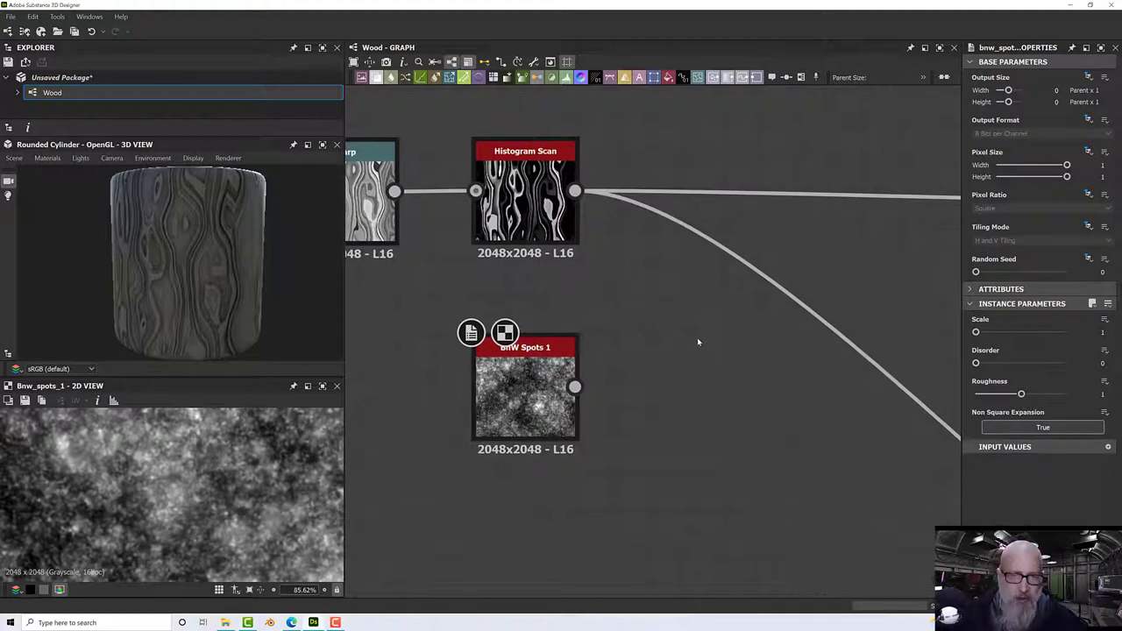
- Add a Directional Warp with BnW Spots 1 as Intensity Input and Histogram Scan as Input
{"action": "key", "text": "space"}
{"action": "type", "text": "direc"}
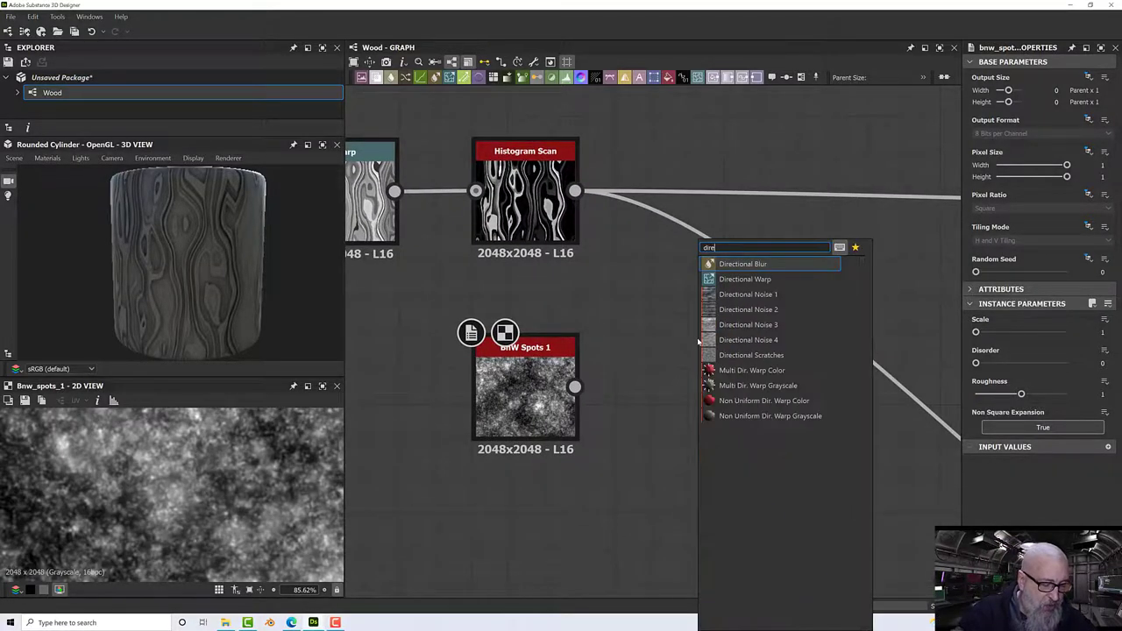
{"action": "left_click", "coordinate": [744, 279]}
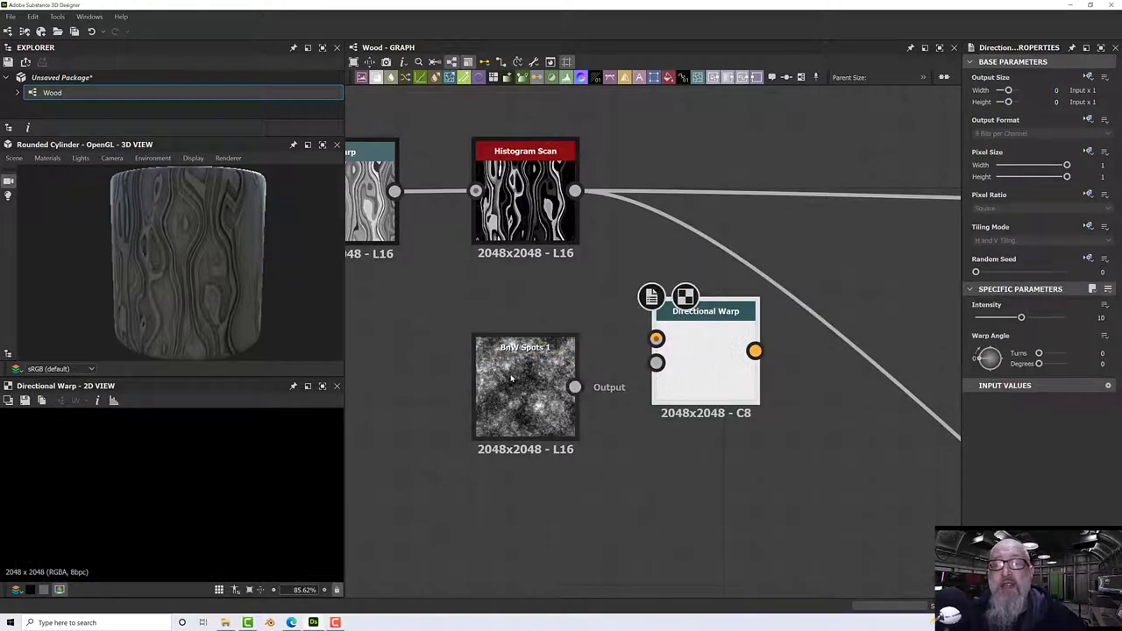
{"action": "left_click", "coordinate": [530, 384]}
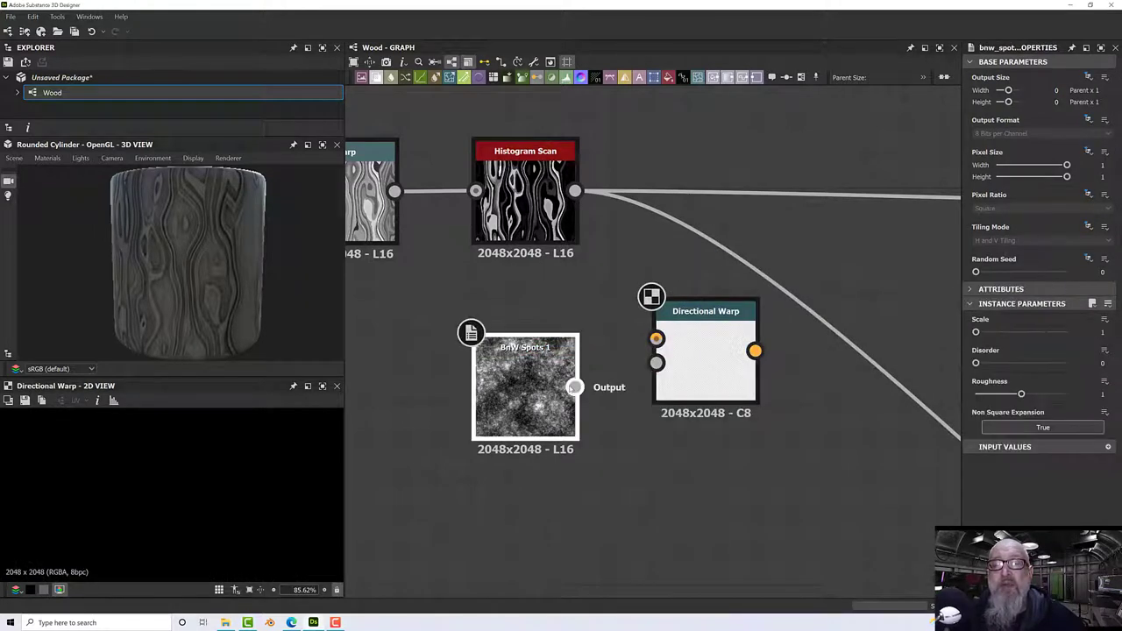
{"action": "left_click_drag", "start_coordinate": [574, 386], "coordinate": [656, 363]}
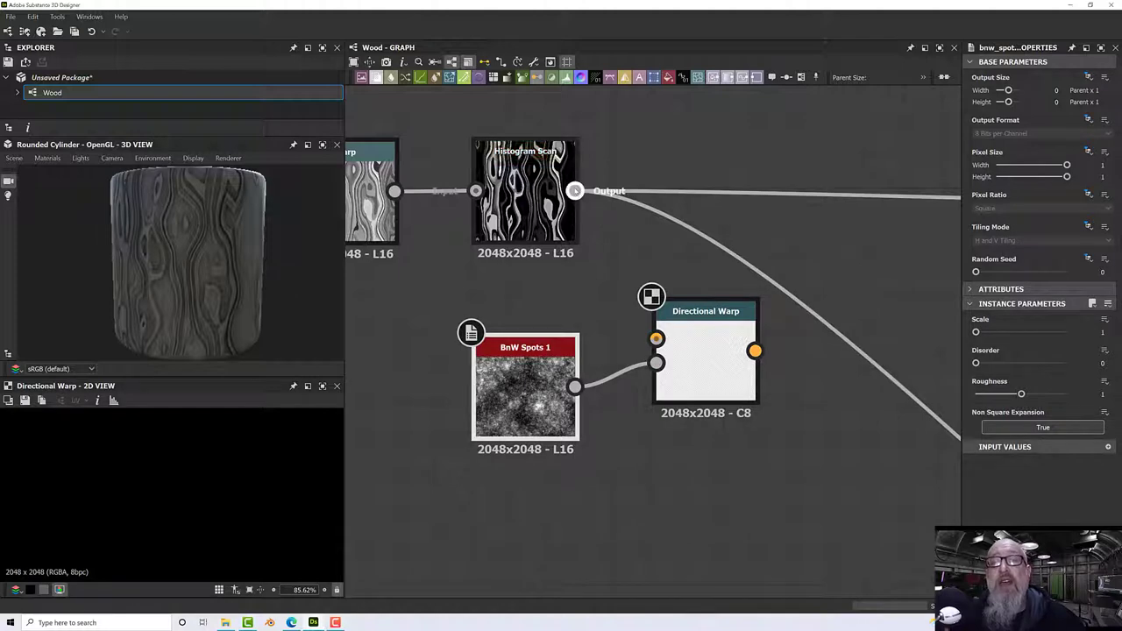
{"action": "left_click_drag", "start_coordinate": [575, 190], "coordinate": [657, 338]}
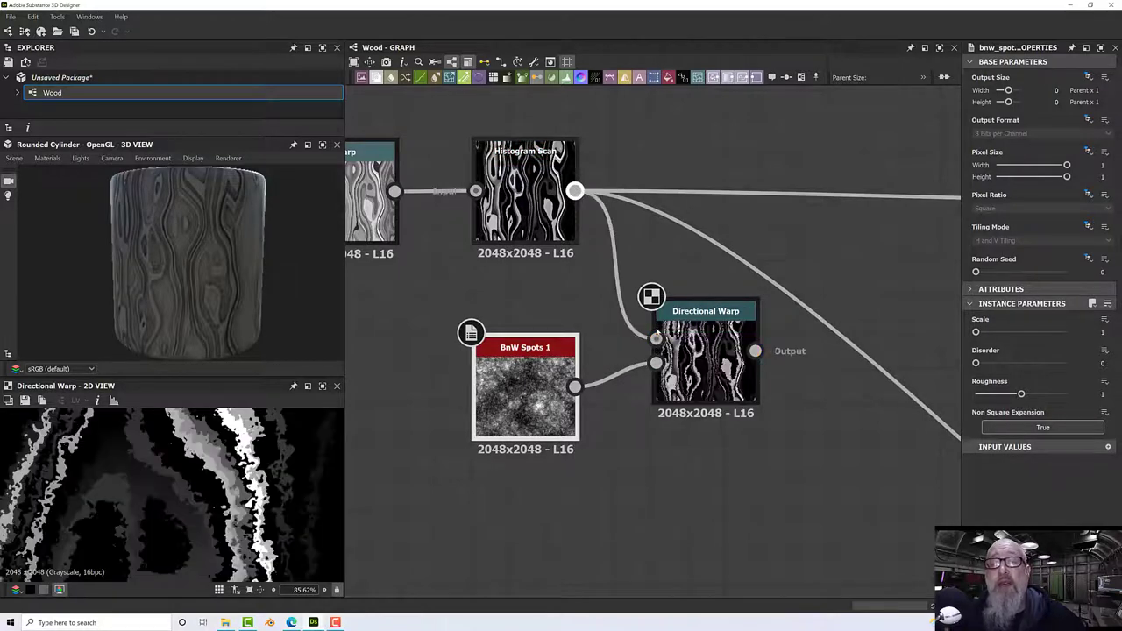
- Nudge the Directional Warp node down slightly and select it for editing
{"action": "scroll", "coordinate": [728, 360], "scroll_direction": "up", "scroll_amount": 3}
{"action": "left_click_drag", "start_coordinate": [736, 347], "coordinate": [736, 390]}
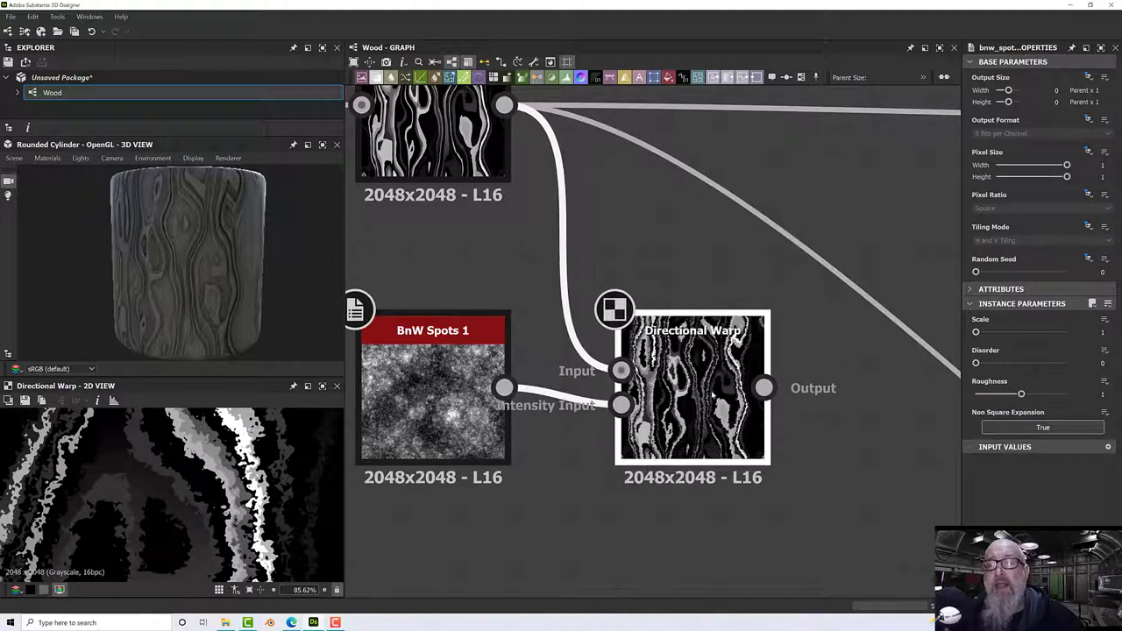
{"action": "scroll", "coordinate": [712, 397], "scroll_direction": "up", "scroll_amount": 2}
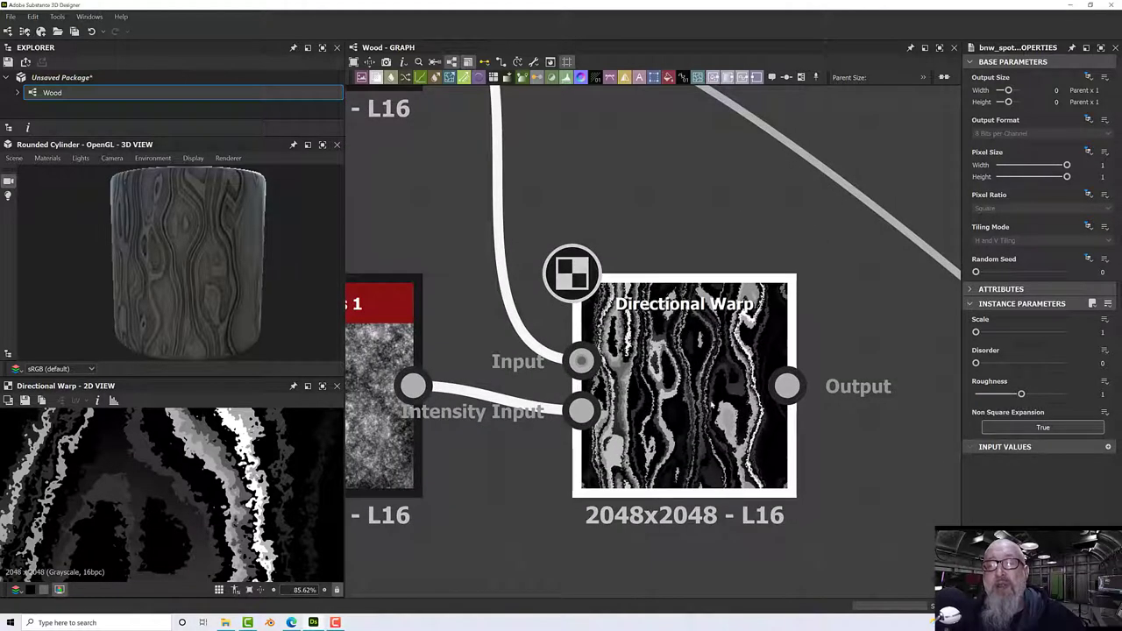
{"action": "scroll", "coordinate": [241, 476], "scroll_direction": "up", "scroll_amount": 4}
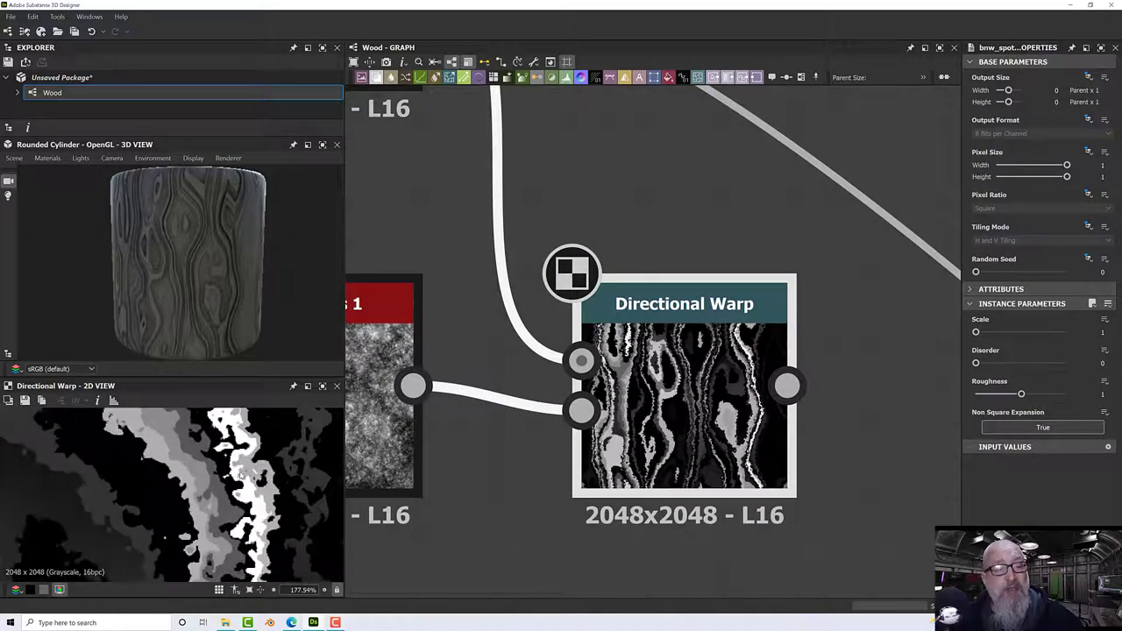
{"action": "scroll", "coordinate": [242, 476], "scroll_direction": "down", "scroll_amount": 6}
{"action": "scroll", "coordinate": [191, 478], "scroll_direction": "down", "scroll_amount": 3}
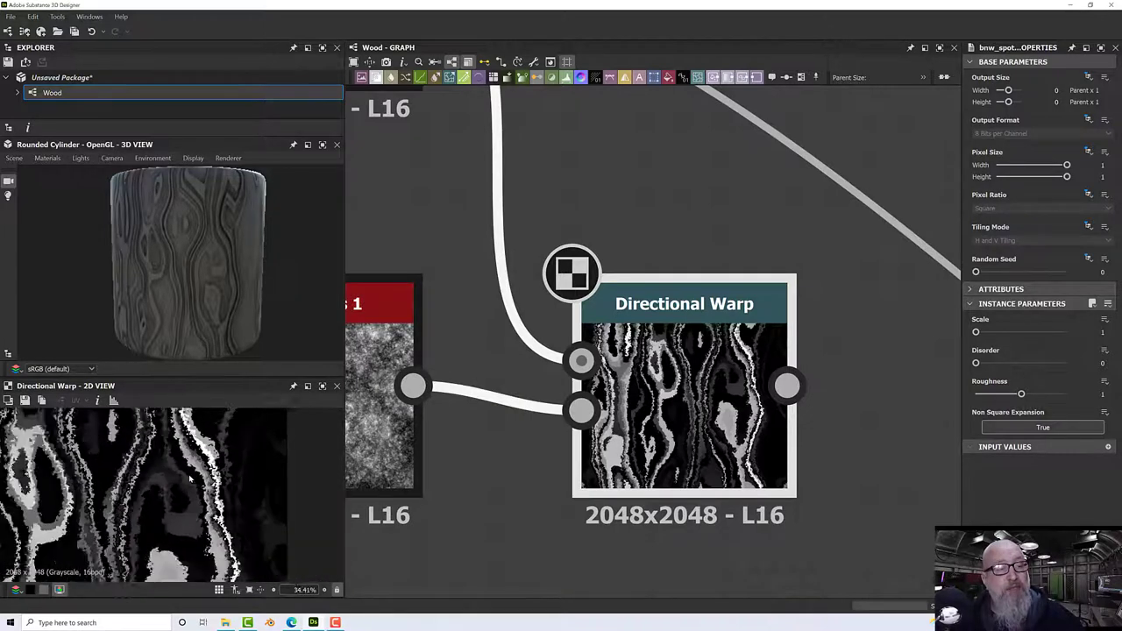
{"action": "scroll", "coordinate": [190, 478], "scroll_direction": "down", "scroll_amount": 2}
{"action": "scroll", "coordinate": [190, 478], "scroll_direction": "up", "scroll_amount": 4}
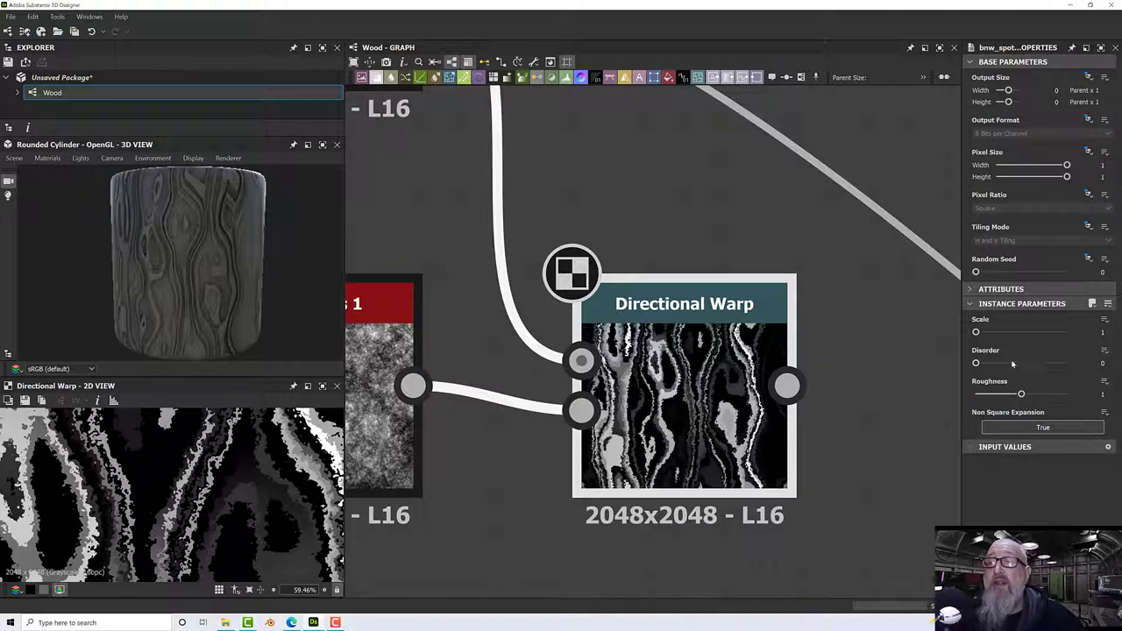
{"action": "left_click", "coordinate": [684, 386]}
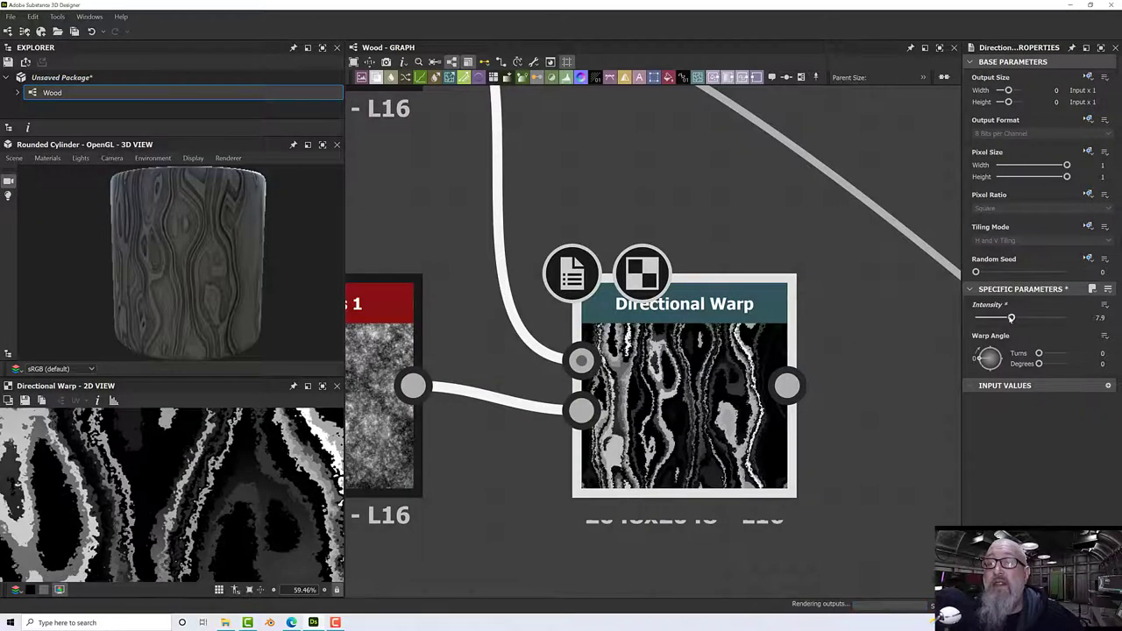
- Set the Directional Warp angle to 90 degrees after lowering its intensity to about 5.35
{"action": "left_click_drag", "start_coordinate": [1021, 318], "coordinate": [969, 329]}
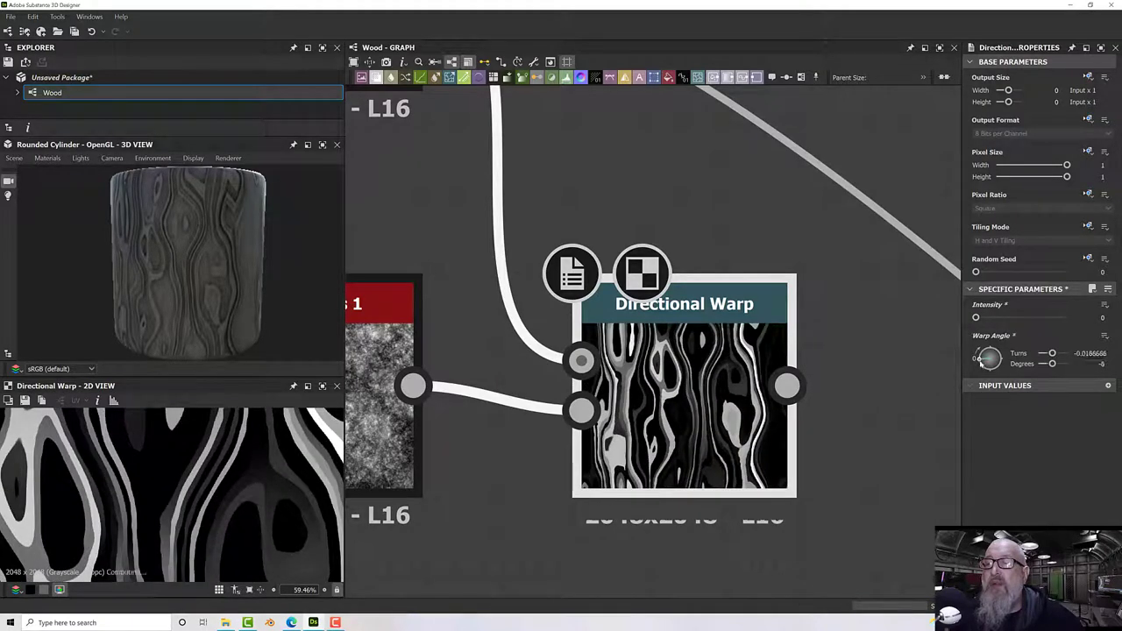
{"action": "mouse_move", "coordinate": [980, 359]}
{"action": "left_mouse_down"}
{"action": "mouse_move", "coordinate": [991, 375]}
{"action": "mouse_move", "coordinate": [992, 352]}
{"action": "left_mouse_up"}
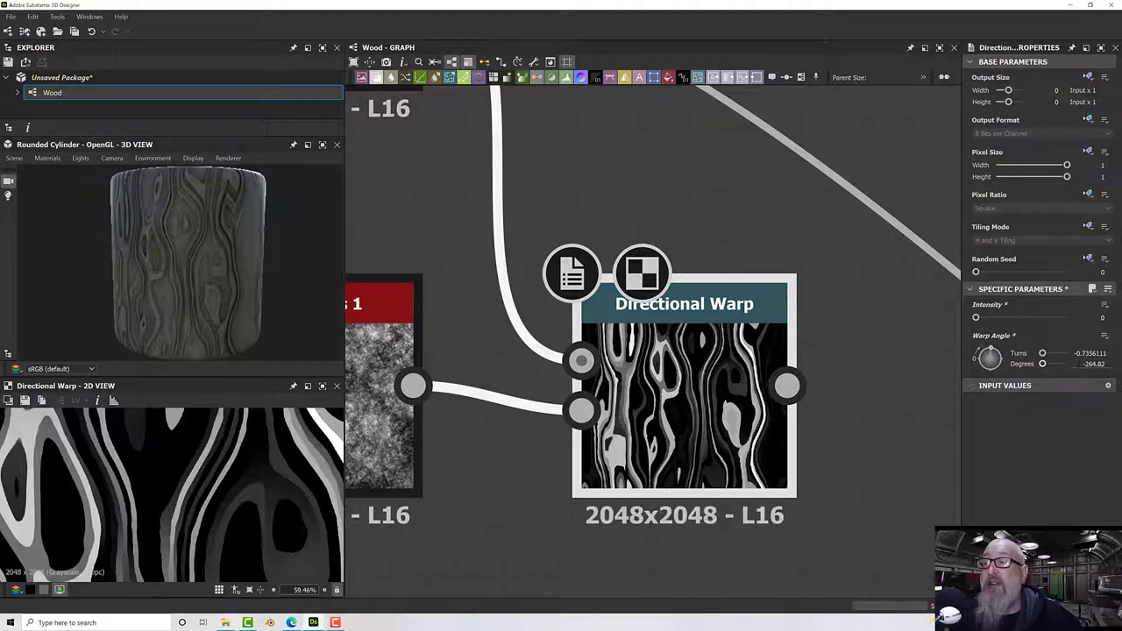
{"action": "type", "text": "9"}
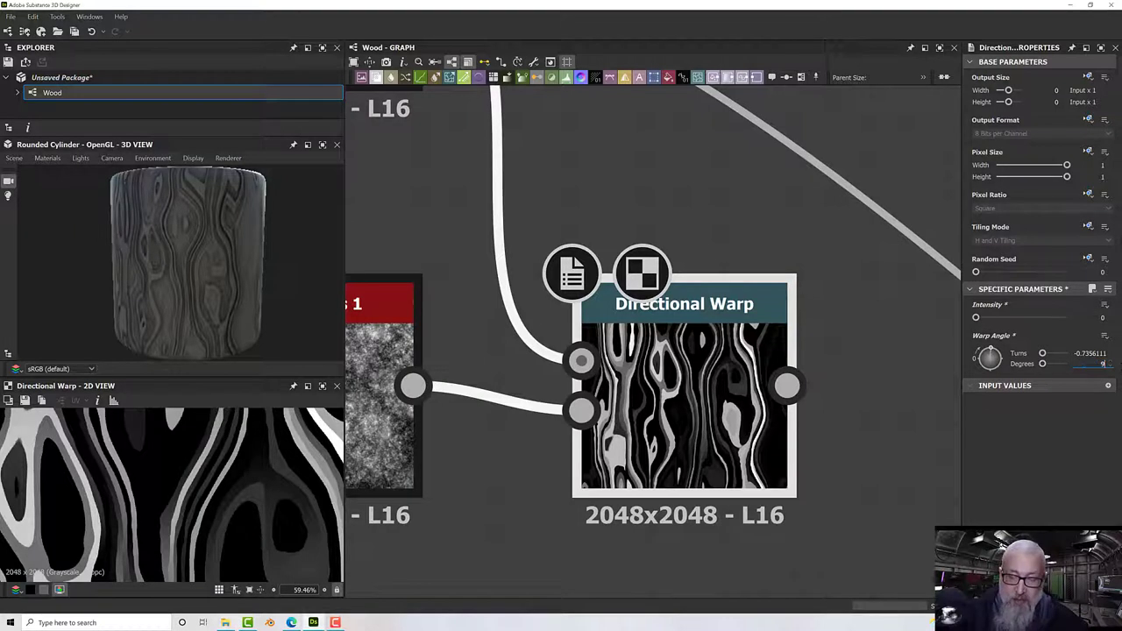
{"action": "type", "text": "0"}
{"action": "key", "text": "Return"}
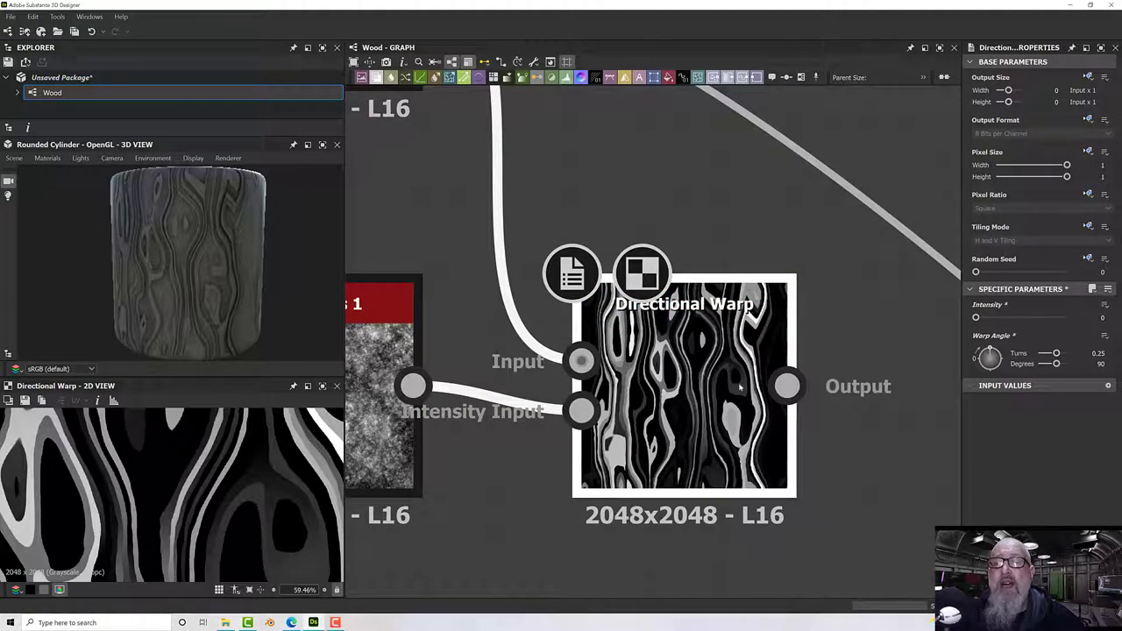
- Settle the Directional Warp intensity at about 2.68 and enlarge the 2D preview
{"action": "left_click_drag", "start_coordinate": [976, 319], "coordinate": [1024, 318]}
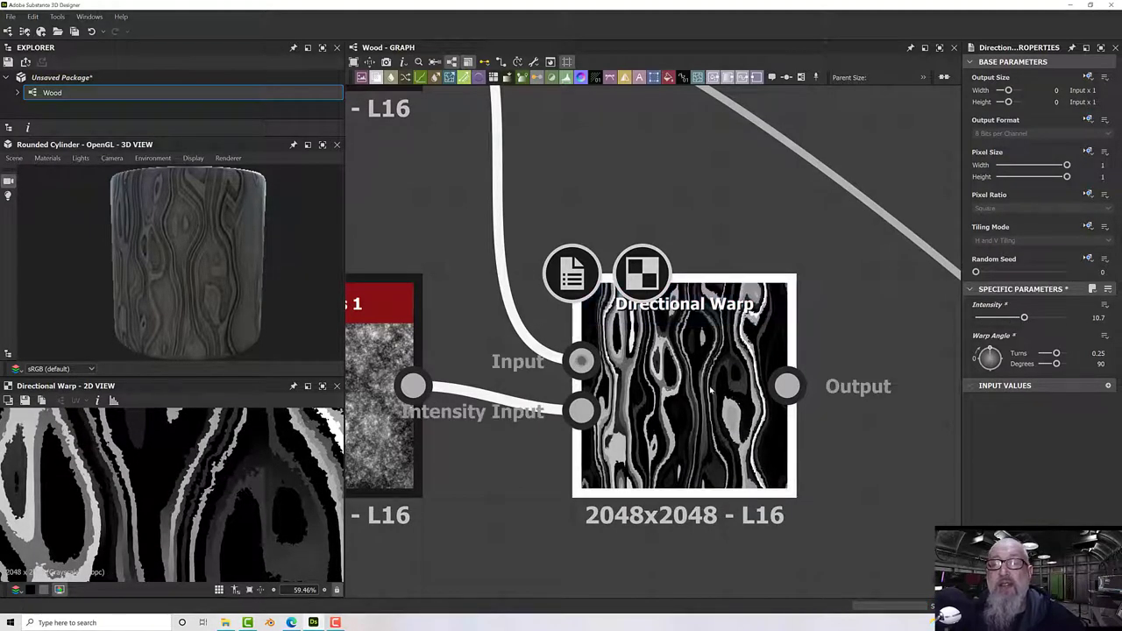
{"action": "scroll", "coordinate": [712, 395], "scroll_direction": "down", "scroll_amount": 5}
{"action": "scroll", "coordinate": [728, 373], "scroll_direction": "up", "scroll_amount": 5}
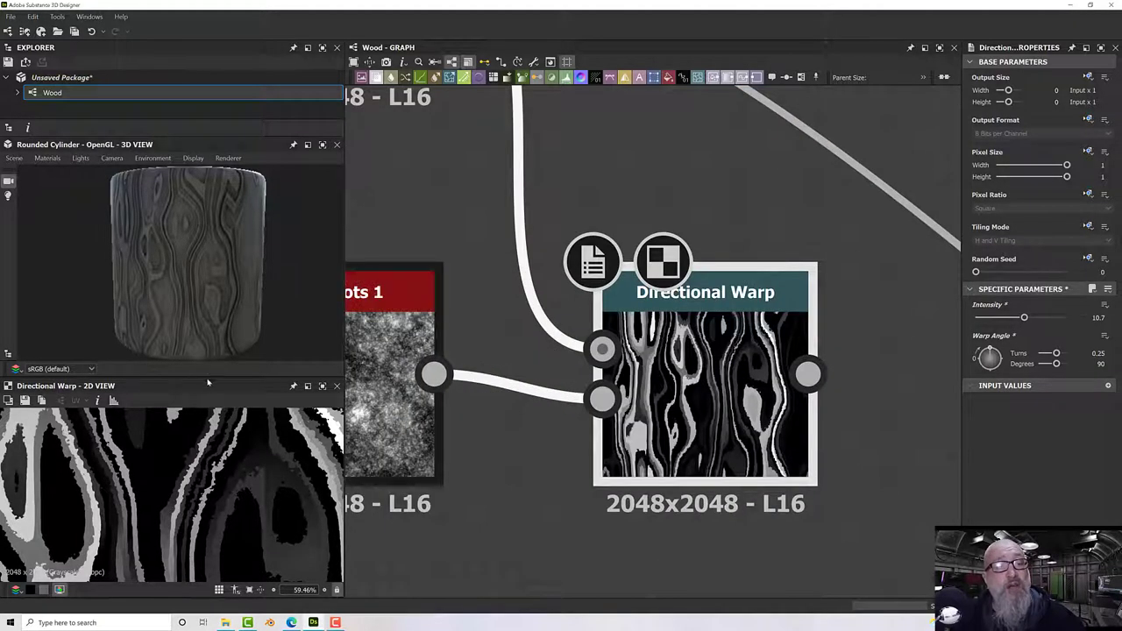
{"action": "left_click_drag", "start_coordinate": [207, 367], "coordinate": [219, 285]}
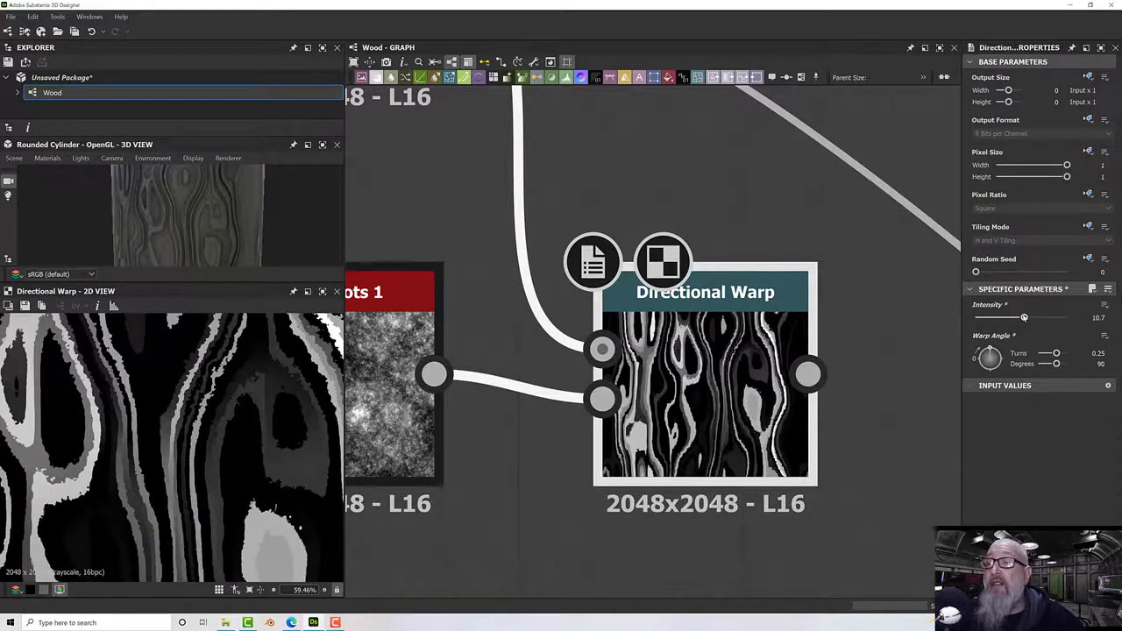
{"action": "left_click_drag", "start_coordinate": [1024, 317], "coordinate": [977, 318]}
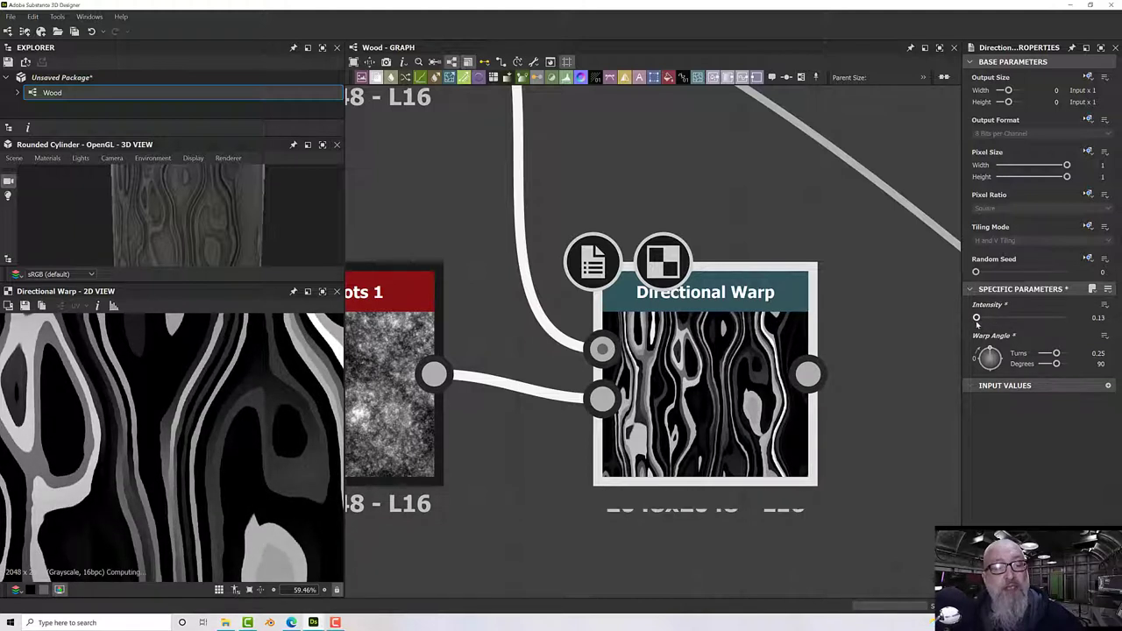
{"action": "left_click_drag", "start_coordinate": [977, 318], "coordinate": [987, 322]}
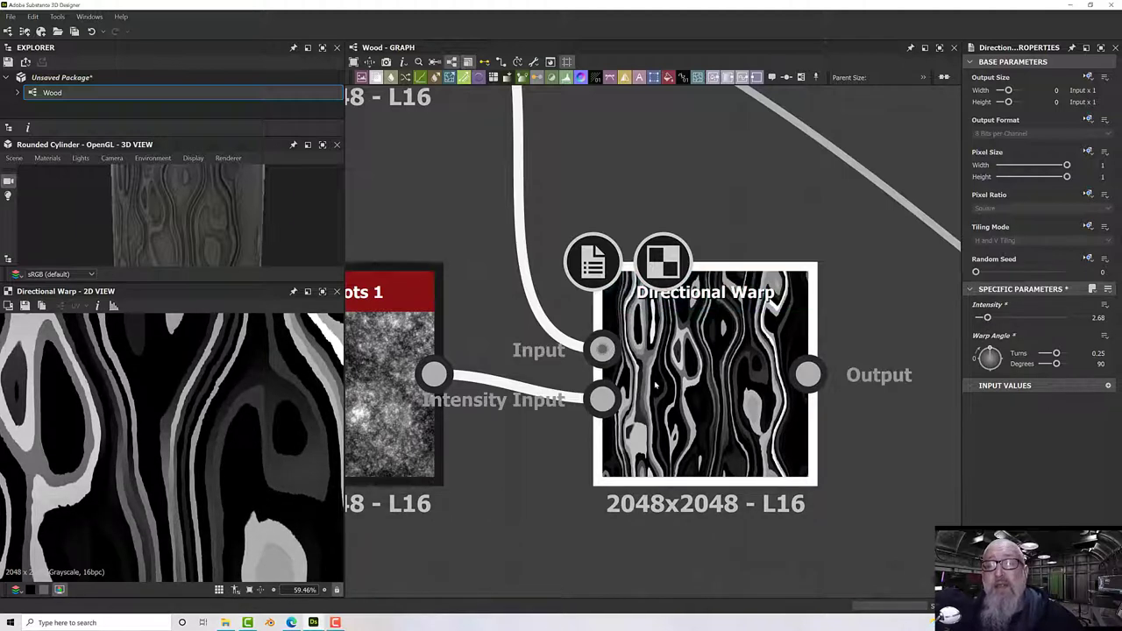
{"action": "scroll", "coordinate": [728, 383], "scroll_direction": "down", "scroll_amount": 6}
{"action": "middle_click_drag", "start_coordinate": [728, 384], "coordinate": [626, 307]}
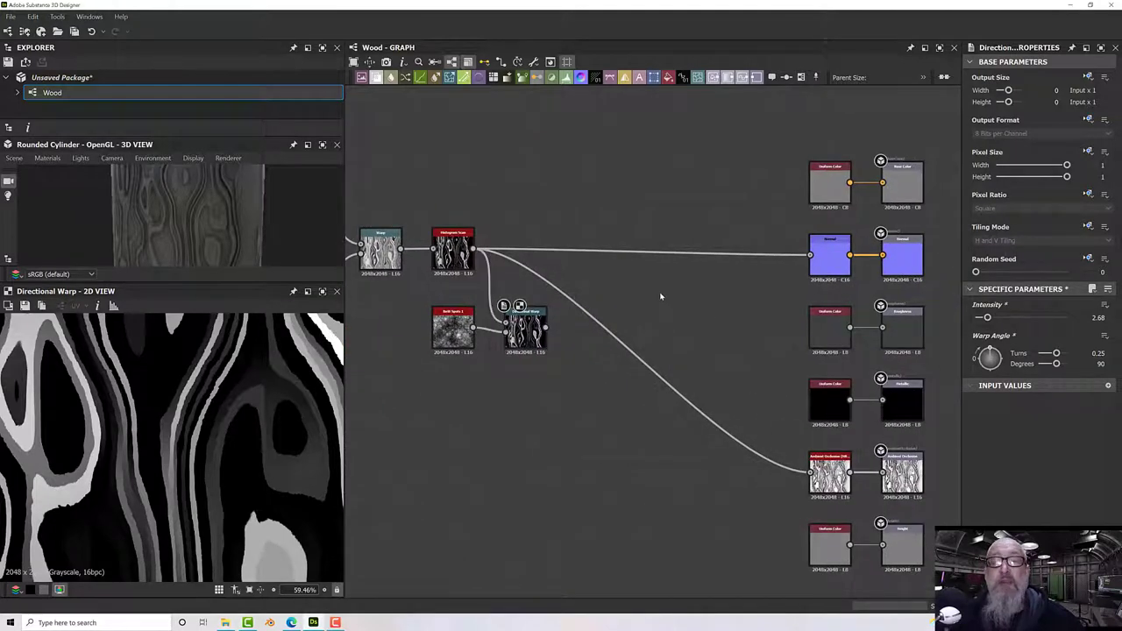
{"action": "key", "text": "space"}
{"action": "type", "text": "blend"}
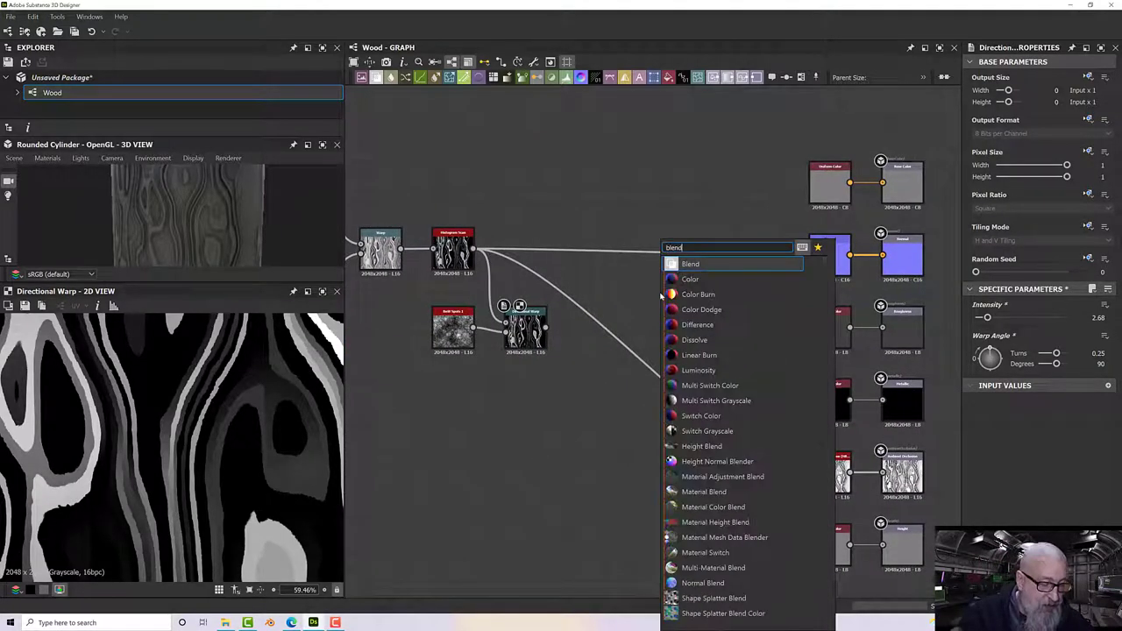
{"action": "key", "text": "Escape"}
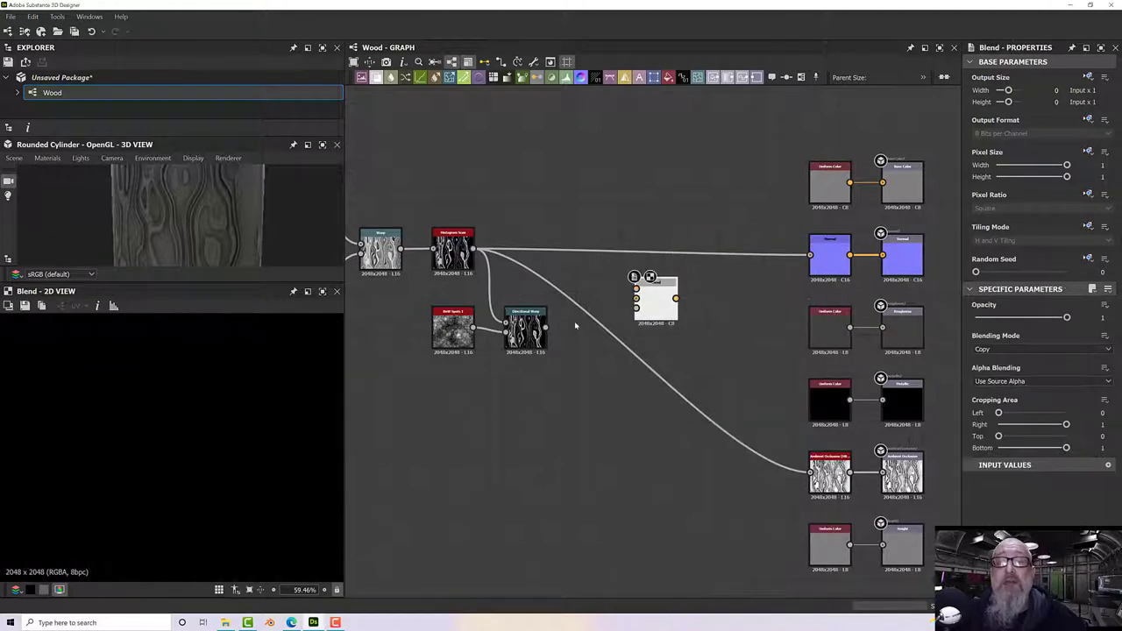
{"action": "left_click_drag", "start_coordinate": [547, 328], "coordinate": [679, 305]}
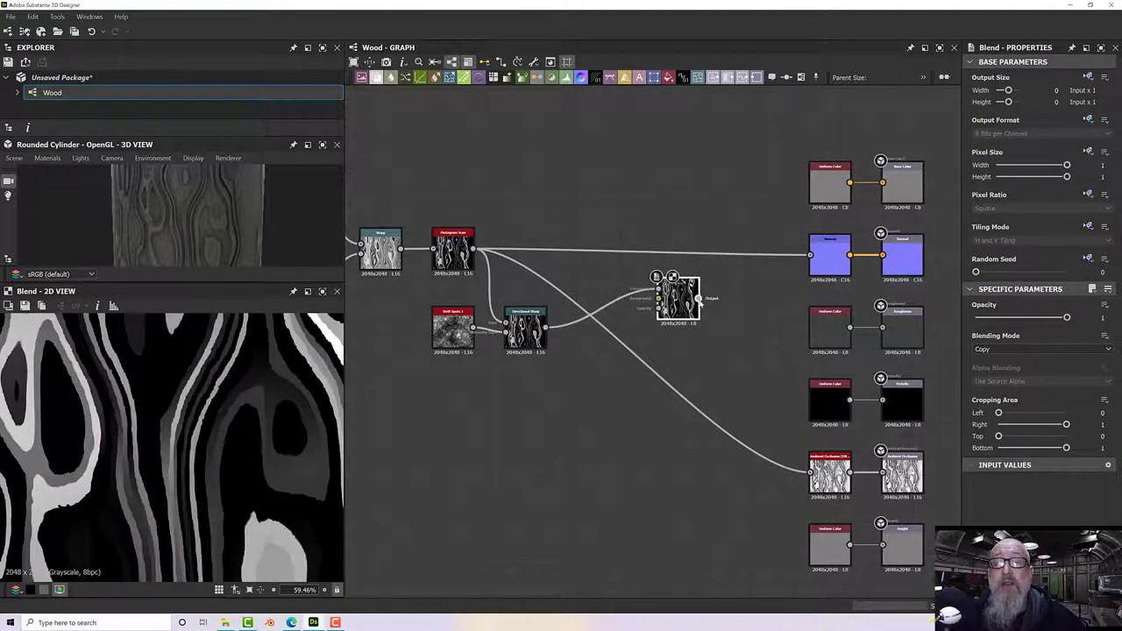
{"action": "left_click_drag", "start_coordinate": [810, 255], "coordinate": [700, 299]}
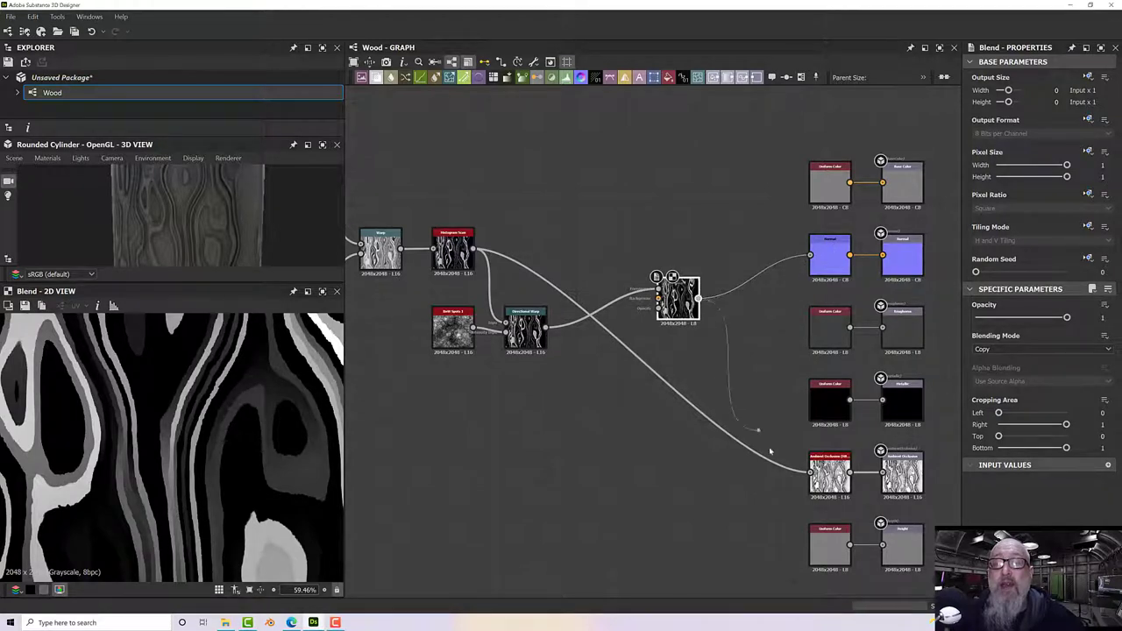
{"action": "left_click_drag", "start_coordinate": [769, 451], "coordinate": [810, 472]}
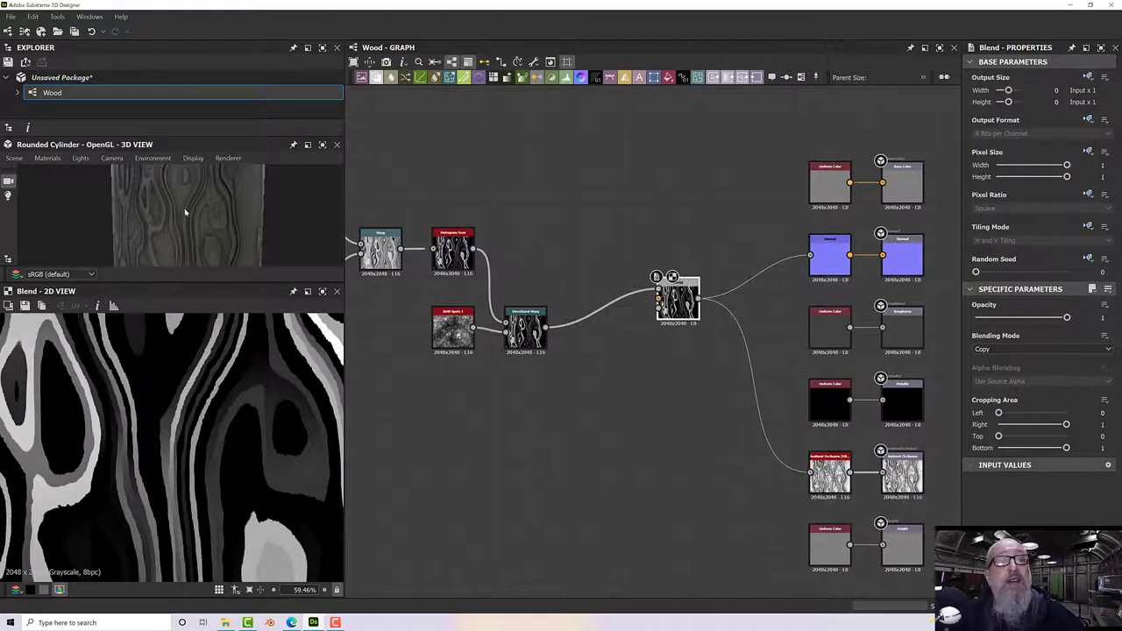
{"action": "scroll", "coordinate": [185, 211], "scroll_direction": "up", "scroll_amount": 5}
{"action": "left_click_drag", "start_coordinate": [185, 212], "coordinate": [256, 215]}
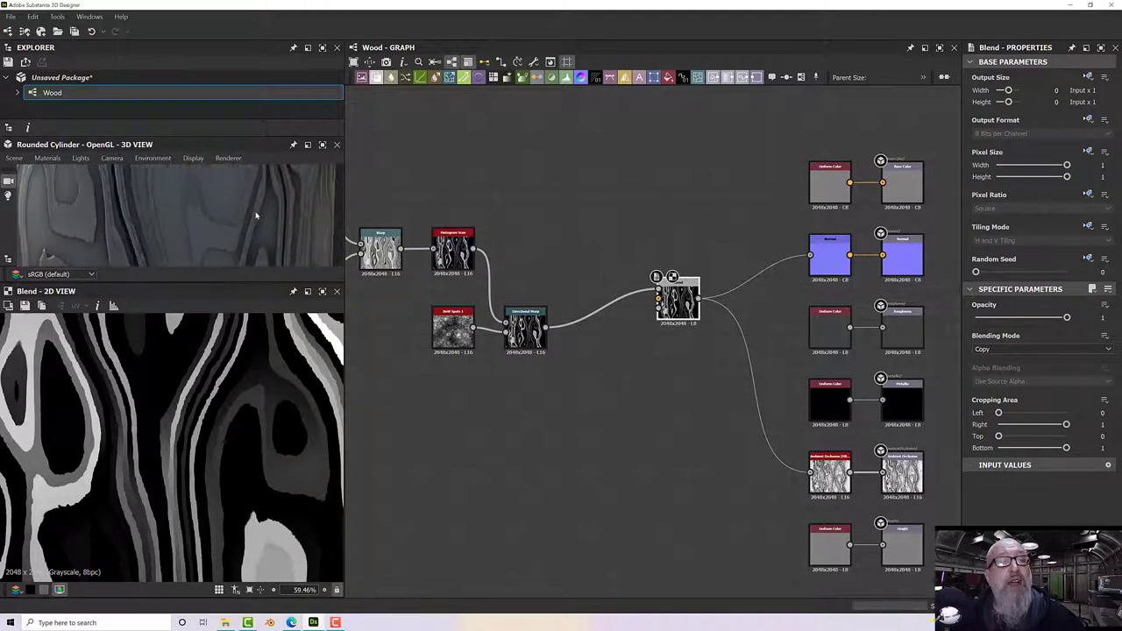
{"action": "scroll", "coordinate": [256, 215], "scroll_direction": "down", "scroll_amount": 5}
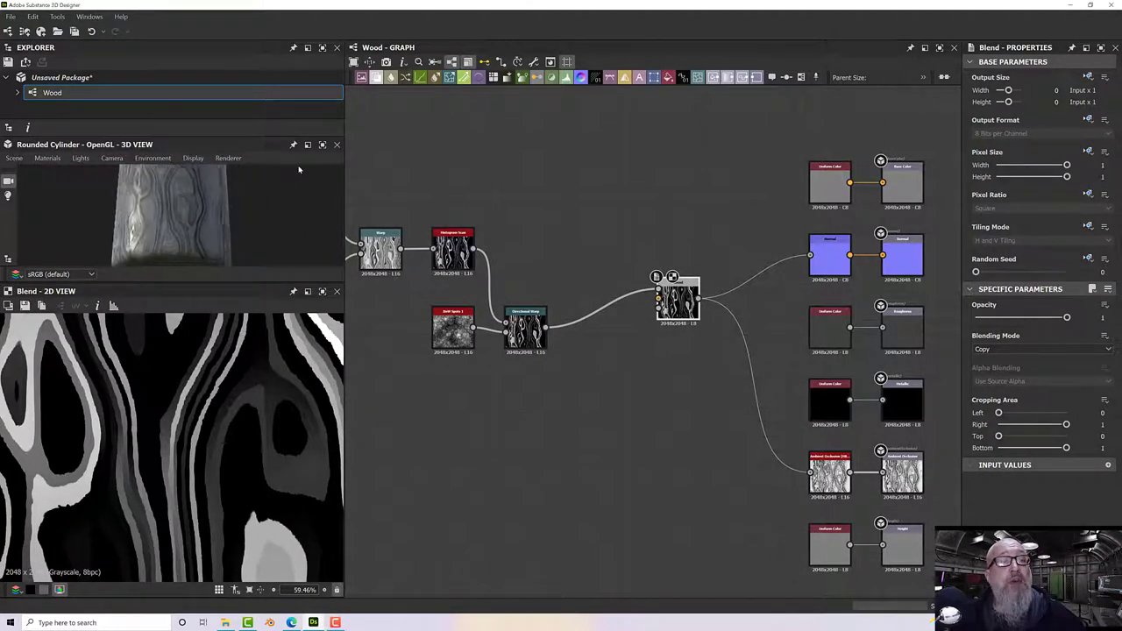
{"action": "left_click_drag", "start_coordinate": [298, 169], "coordinate": [227, 225]}
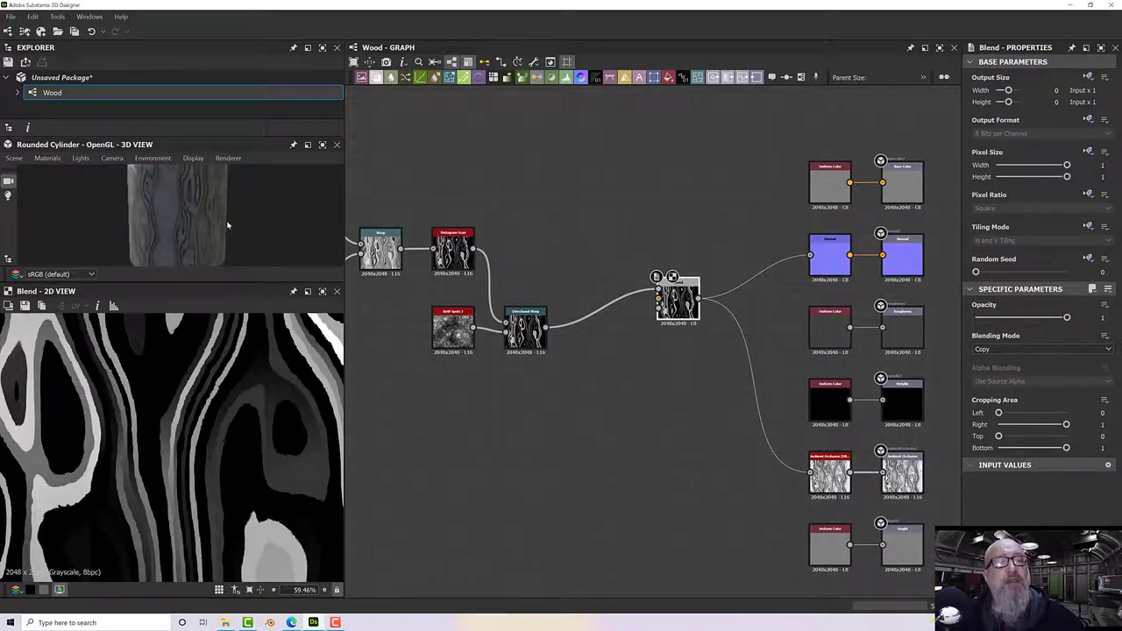
{"action": "scroll", "coordinate": [227, 225], "scroll_direction": "up", "scroll_amount": 5}
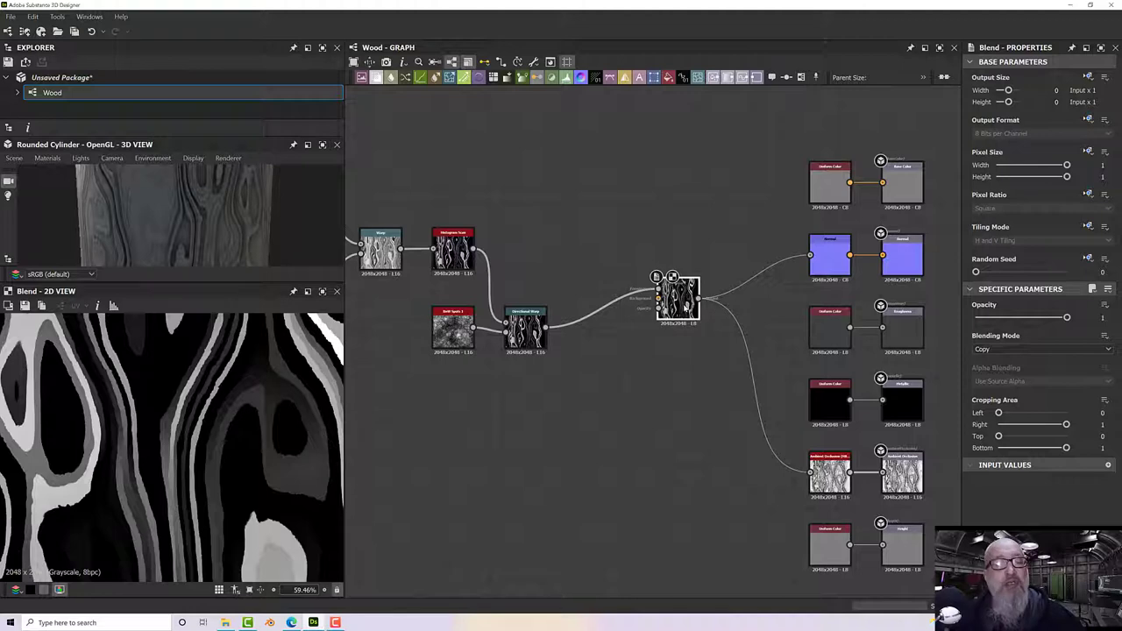
{"action": "scroll", "coordinate": [685, 311], "scroll_direction": "up", "scroll_amount": 3}
- Move the Blend slightly left and box-move the left-hand grain nodes further left
{"action": "scroll", "coordinate": [683, 310], "scroll_direction": "down", "scroll_amount": 4}
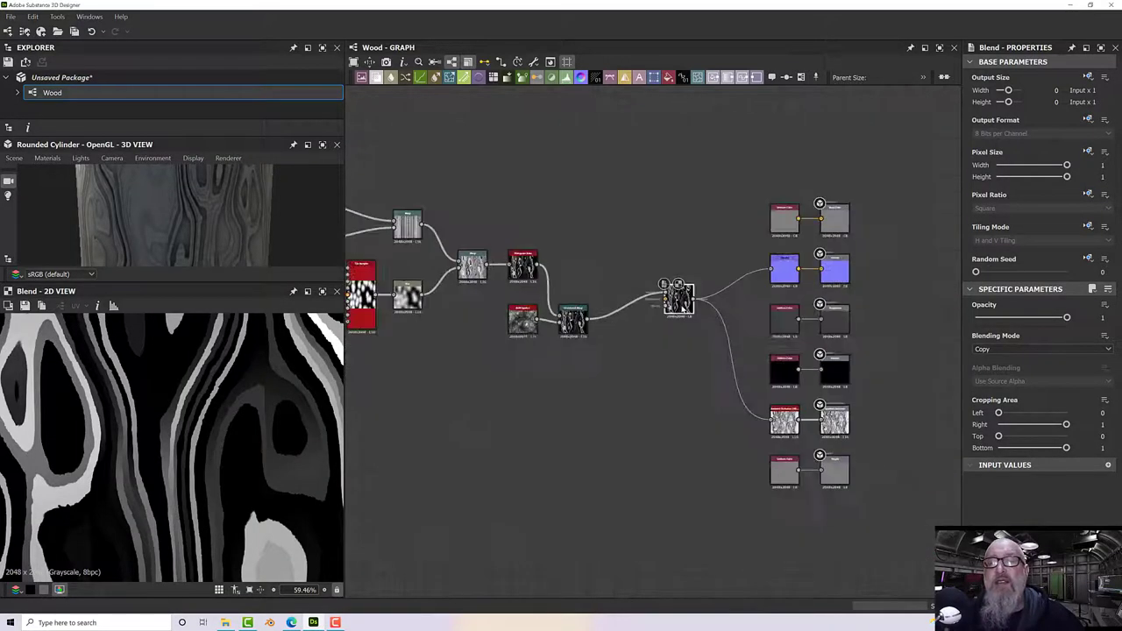
{"action": "left_click_drag", "start_coordinate": [682, 307], "coordinate": [668, 307]}
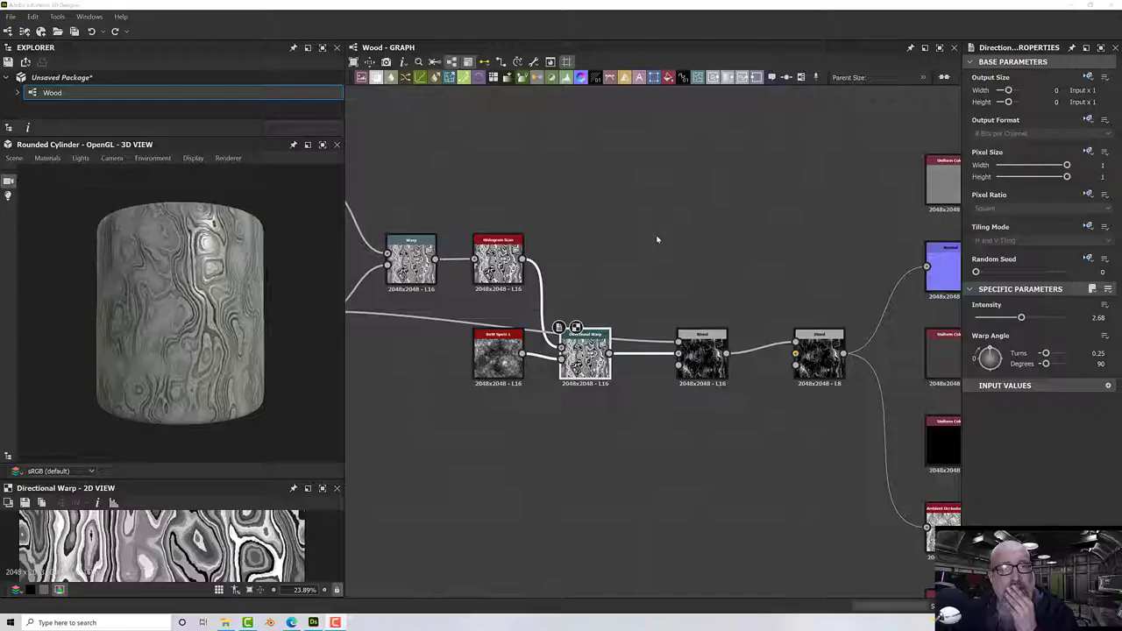
{"action": "scroll", "coordinate": [680, 270], "scroll_direction": "up", "scroll_amount": 1}
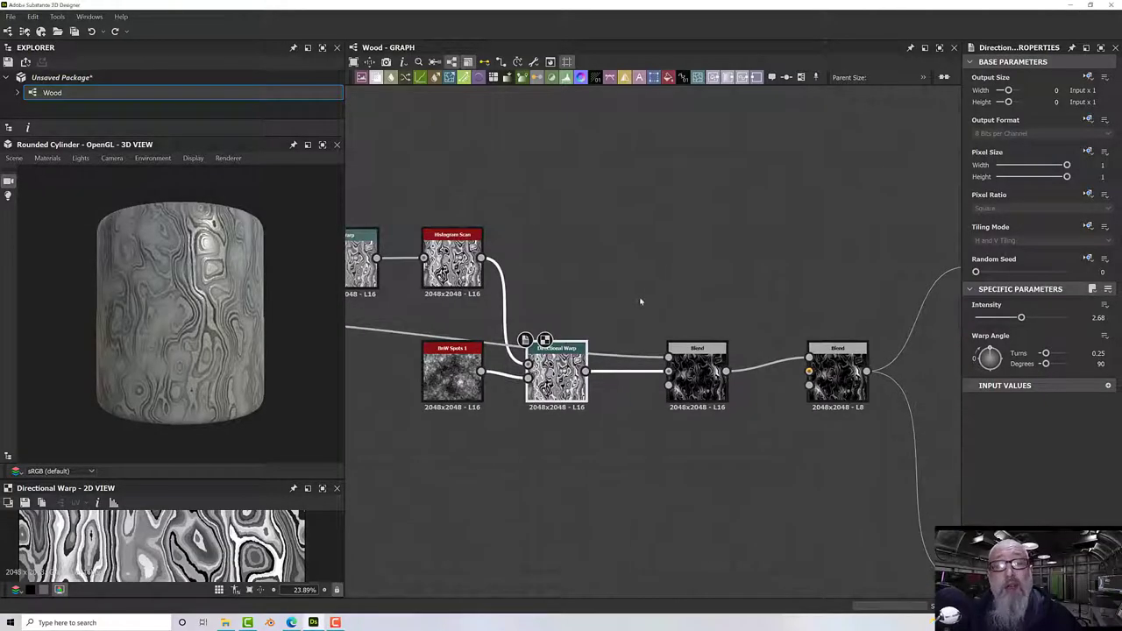
{"action": "scroll", "coordinate": [705, 349], "scroll_direction": "up", "scroll_amount": 3}
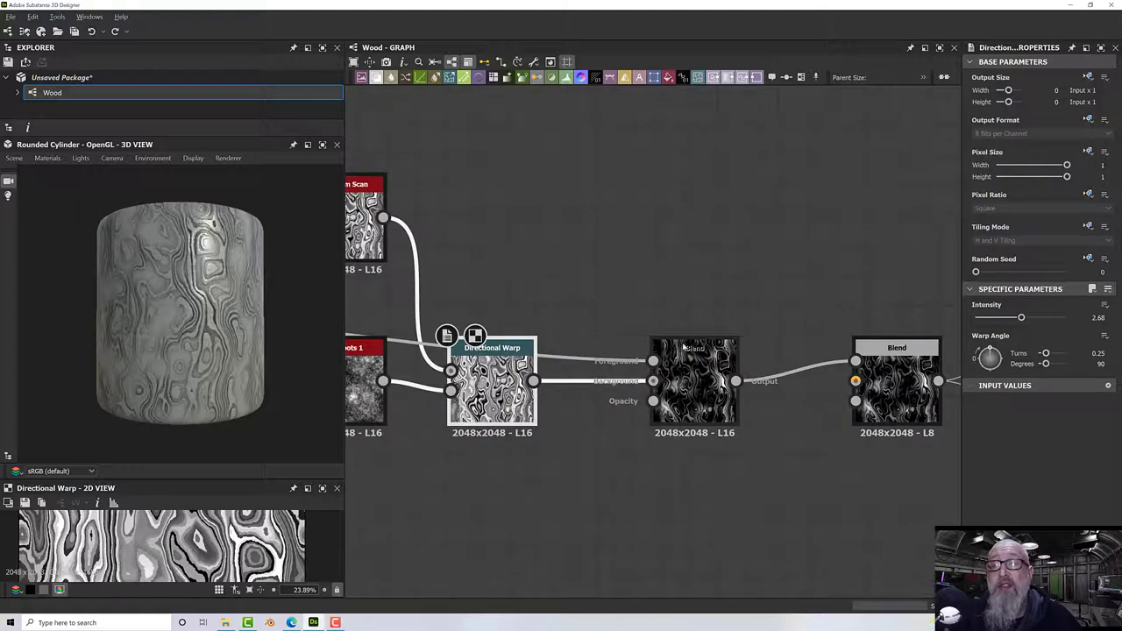
{"action": "scroll", "coordinate": [683, 348], "scroll_direction": "down", "scroll_amount": 5}
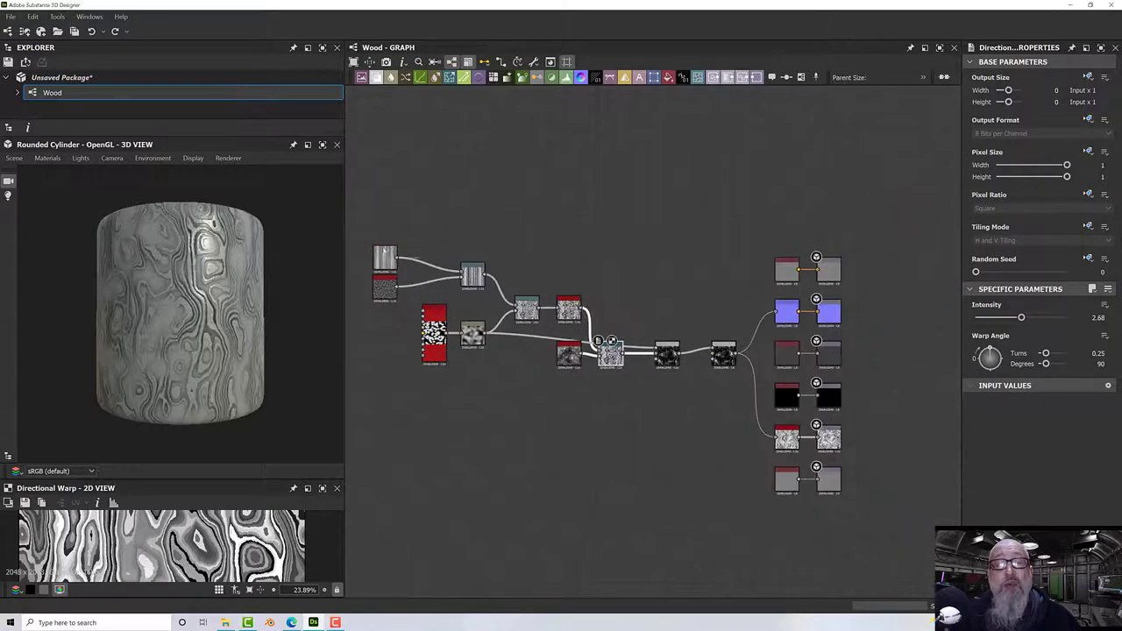
{"action": "left_click_drag", "start_coordinate": [367, 237], "coordinate": [508, 368]}
{"action": "scroll", "coordinate": [508, 368], "scroll_direction": "up", "scroll_amount": 3}
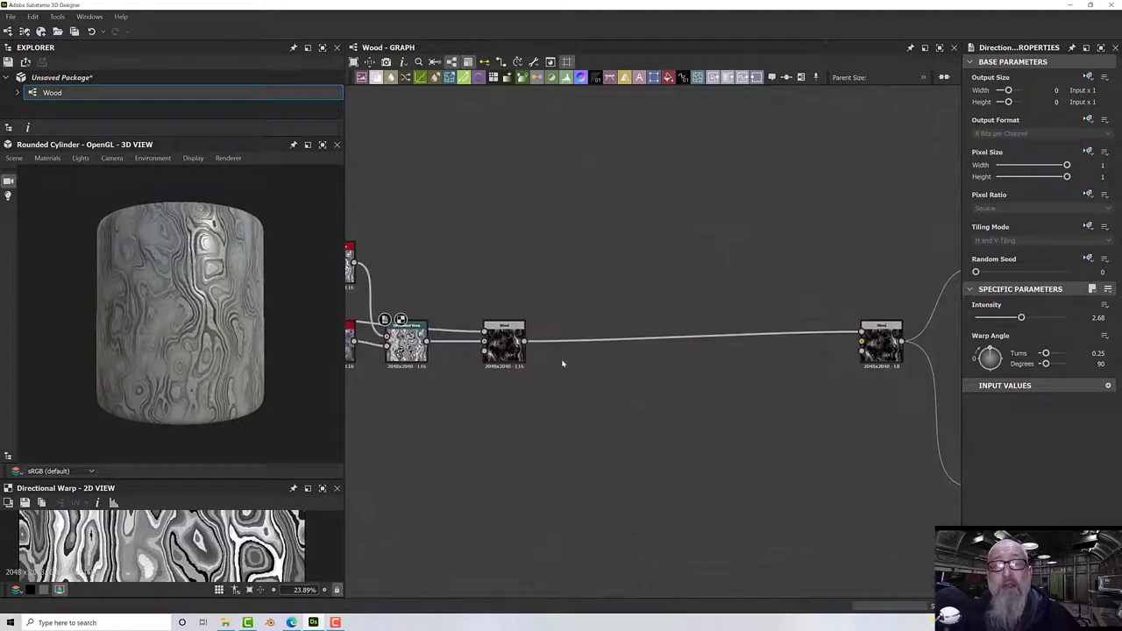
{"action": "scroll", "coordinate": [563, 350], "scroll_direction": "up", "scroll_amount": 2}
{"action": "scroll", "coordinate": [568, 351], "scroll_direction": "down", "scroll_amount": 1}
{"action": "middle_click_drag", "start_coordinate": [520, 231], "coordinate": [603, 283]}
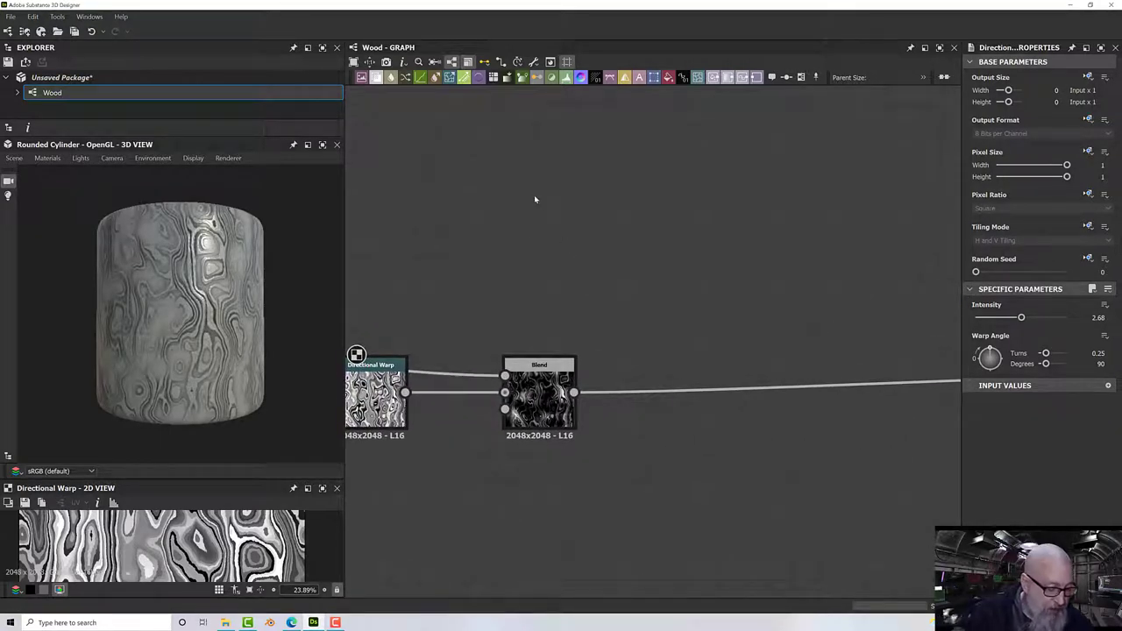
- Add a Directional Noise 1 node to the graph
{"action": "key", "text": "space"}
{"action": "type", "text": "direc"}
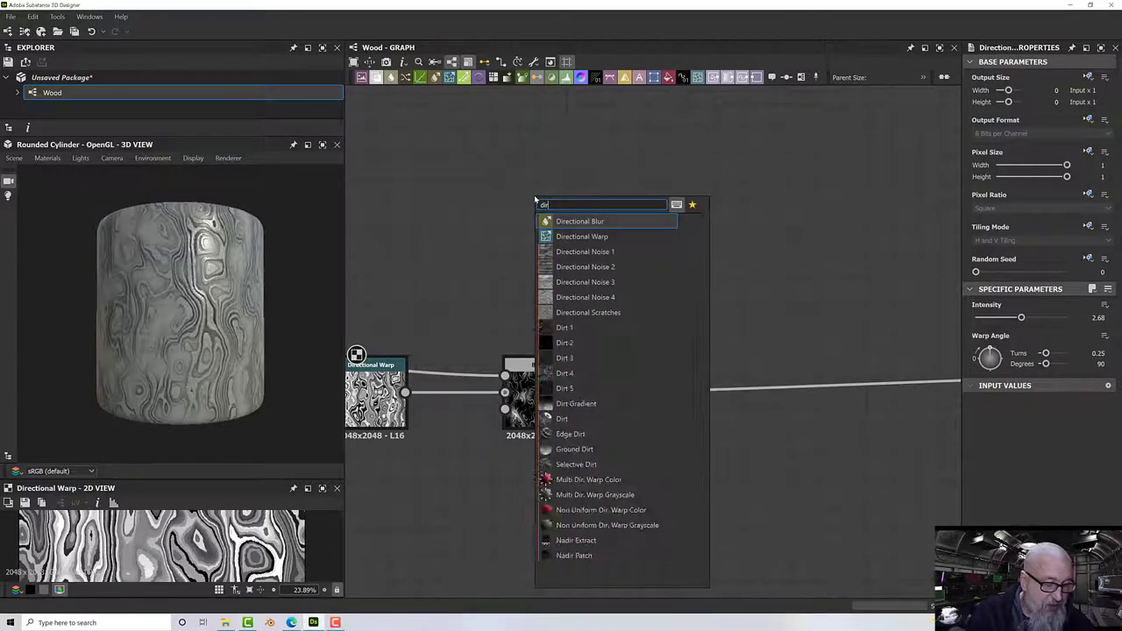
{"action": "left_click", "coordinate": [586, 253]}
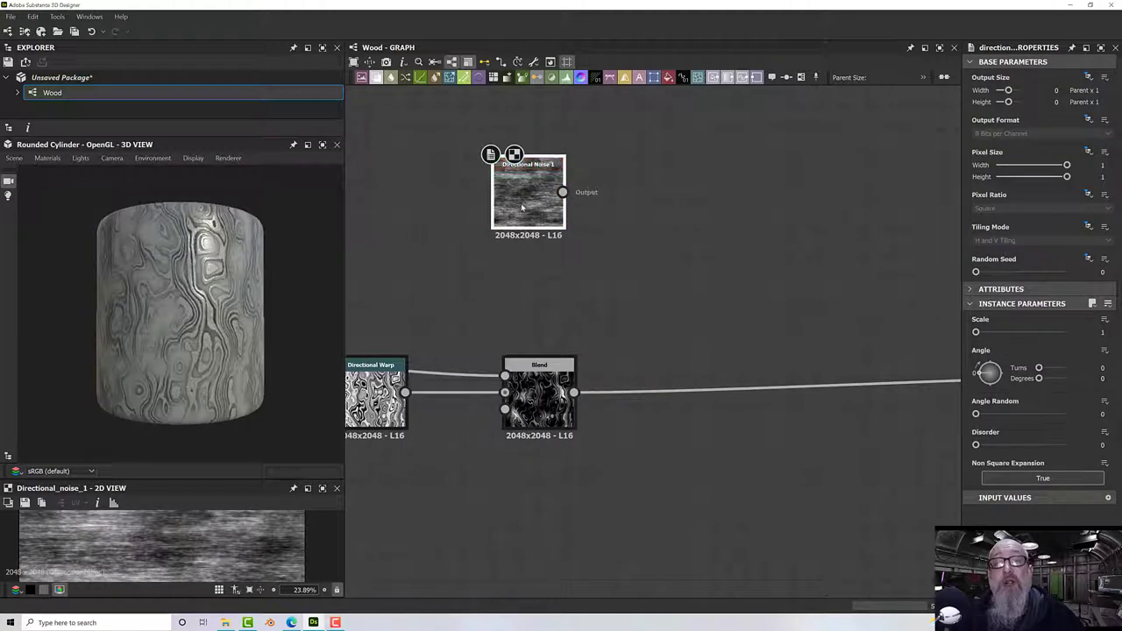
{"action": "scroll", "coordinate": [523, 207], "scroll_direction": "up", "scroll_amount": 3}
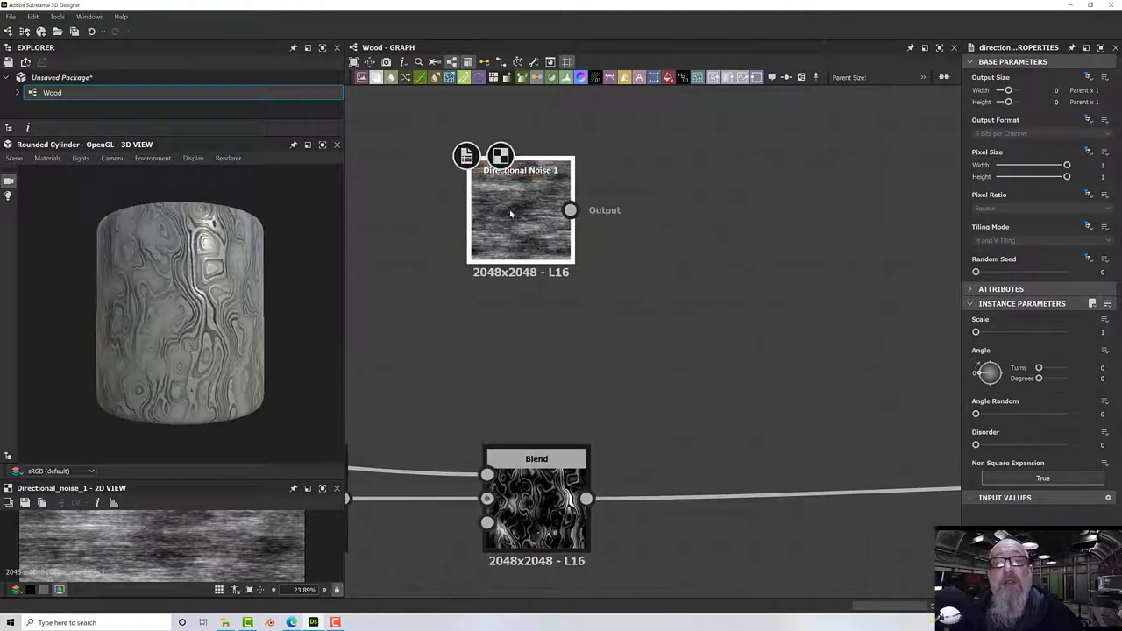
- Add a Warp node beside the Directional Noise 1
{"action": "key", "text": "space"}
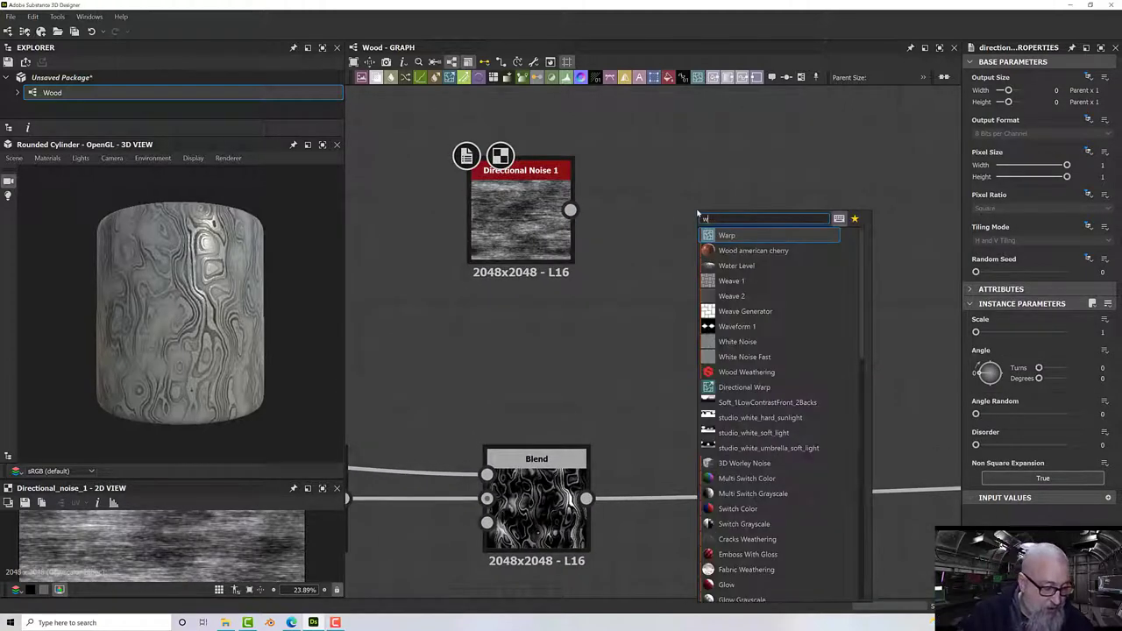
{"action": "type", "text": "warp"}
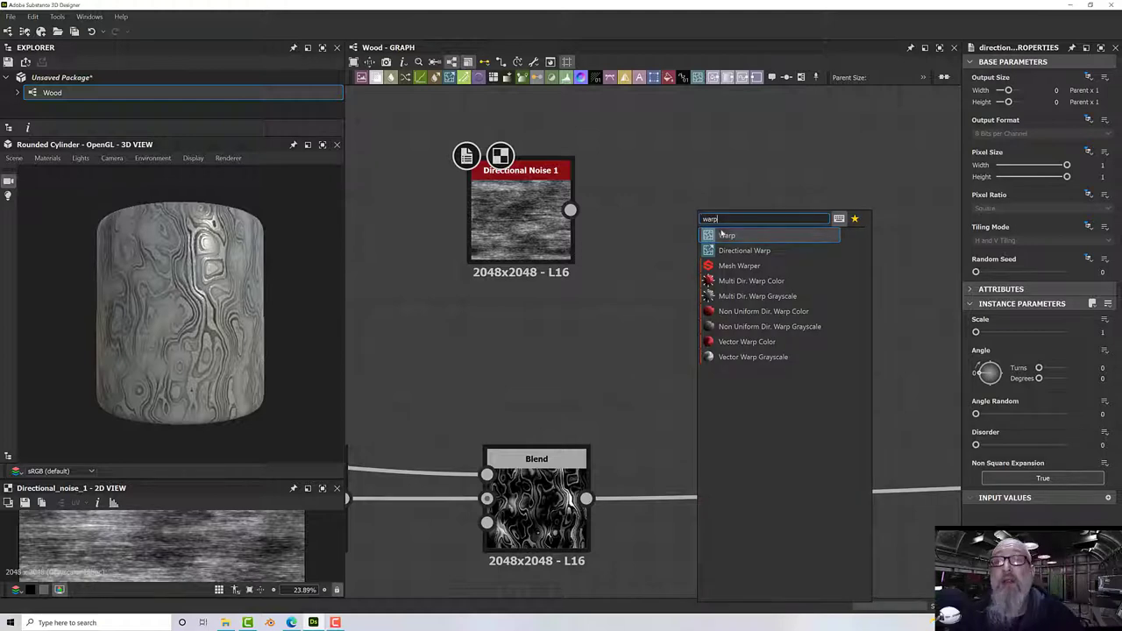
{"action": "left_click", "coordinate": [711, 235]}
{"action": "scroll", "coordinate": [651, 281], "scroll_direction": "down", "scroll_amount": 3}
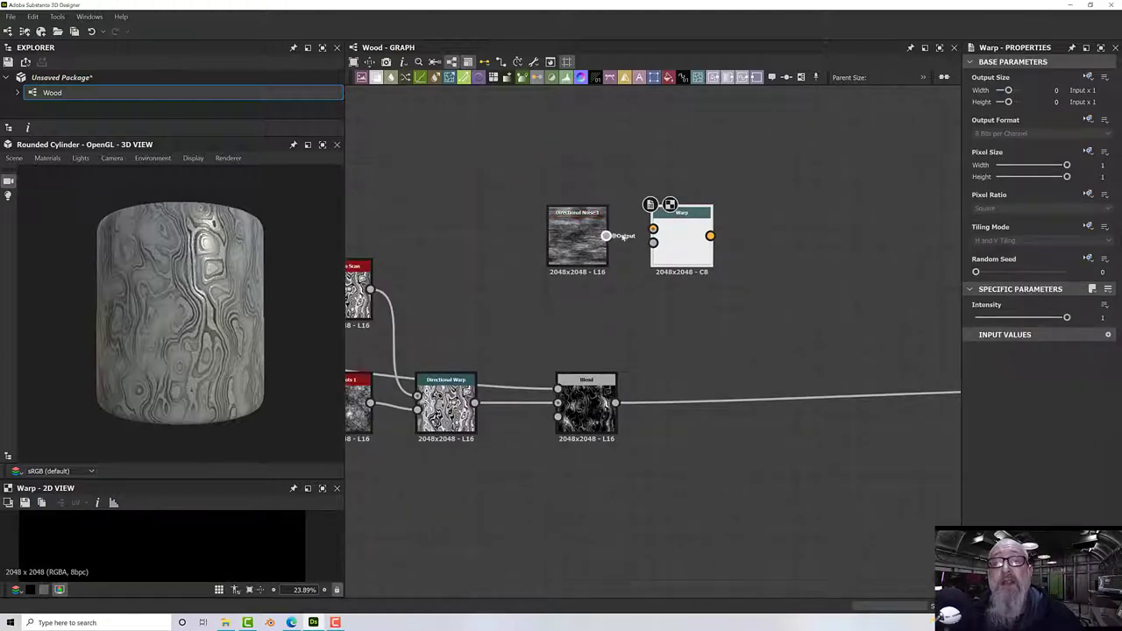
{"action": "scroll", "coordinate": [623, 274], "scroll_direction": "down", "scroll_amount": 5}
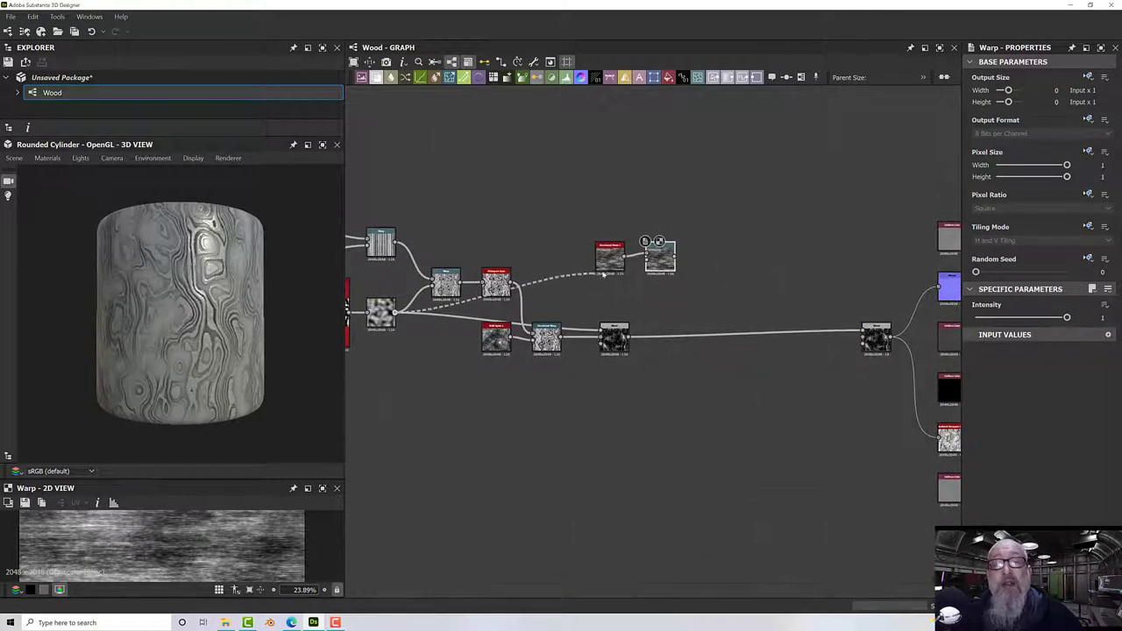
{"action": "scroll", "coordinate": [649, 263], "scroll_direction": "up", "scroll_amount": 5}
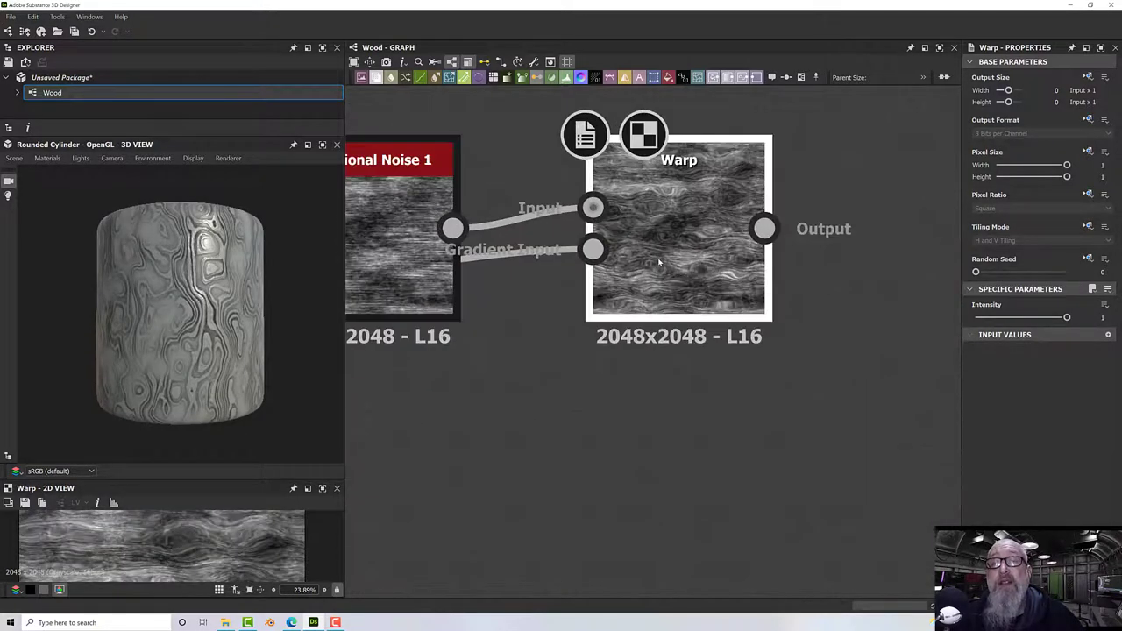
{"action": "scroll", "coordinate": [659, 262], "scroll_direction": "up", "scroll_amount": 1}
{"action": "scroll", "coordinate": [660, 261], "scroll_direction": "down", "scroll_amount": 2}
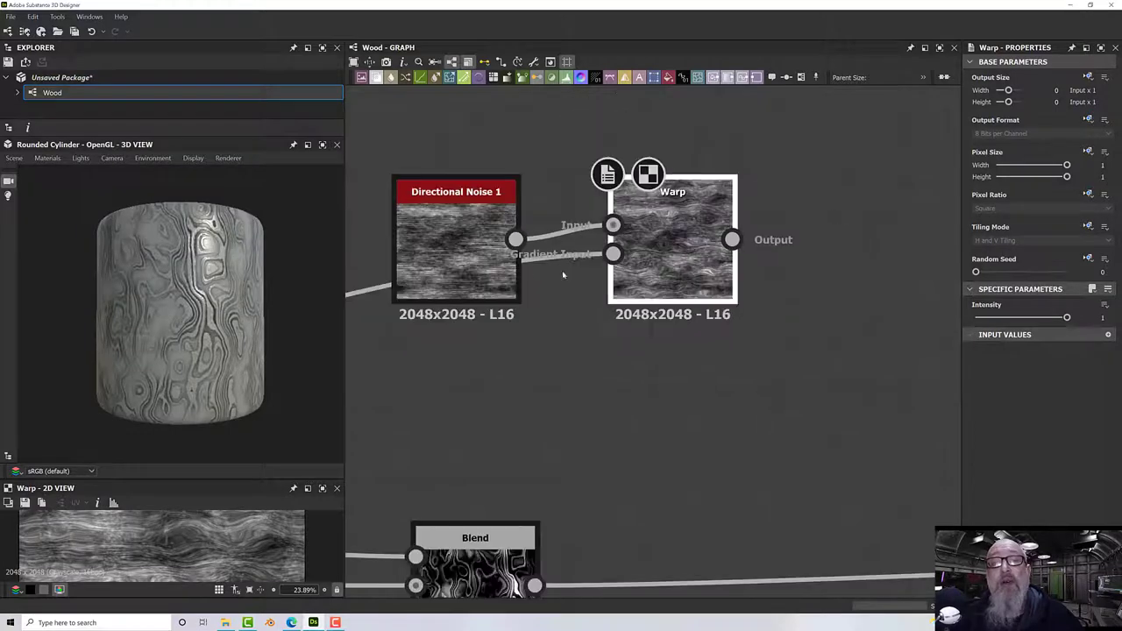
- Set Directional Noise 1 angle to 90 degrees and move it left, with Warp beside it
{"action": "left_click", "coordinate": [451, 241]}
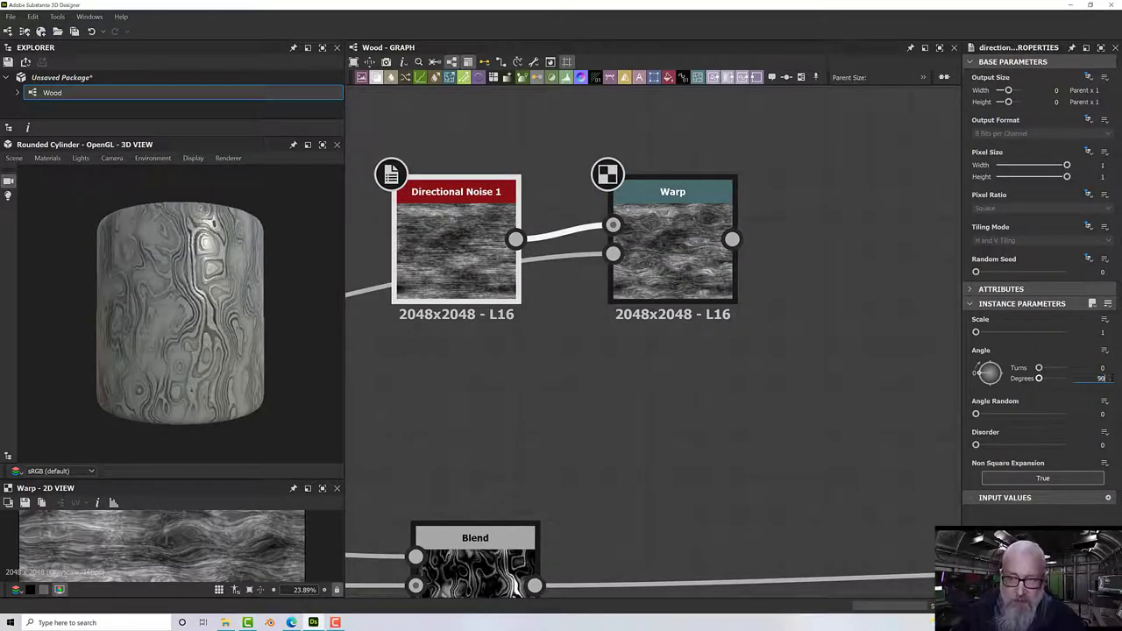
{"action": "type", "text": "90"}
{"action": "key", "text": "Return"}
{"action": "scroll", "coordinate": [776, 351], "scroll_direction": "down", "scroll_amount": 2}
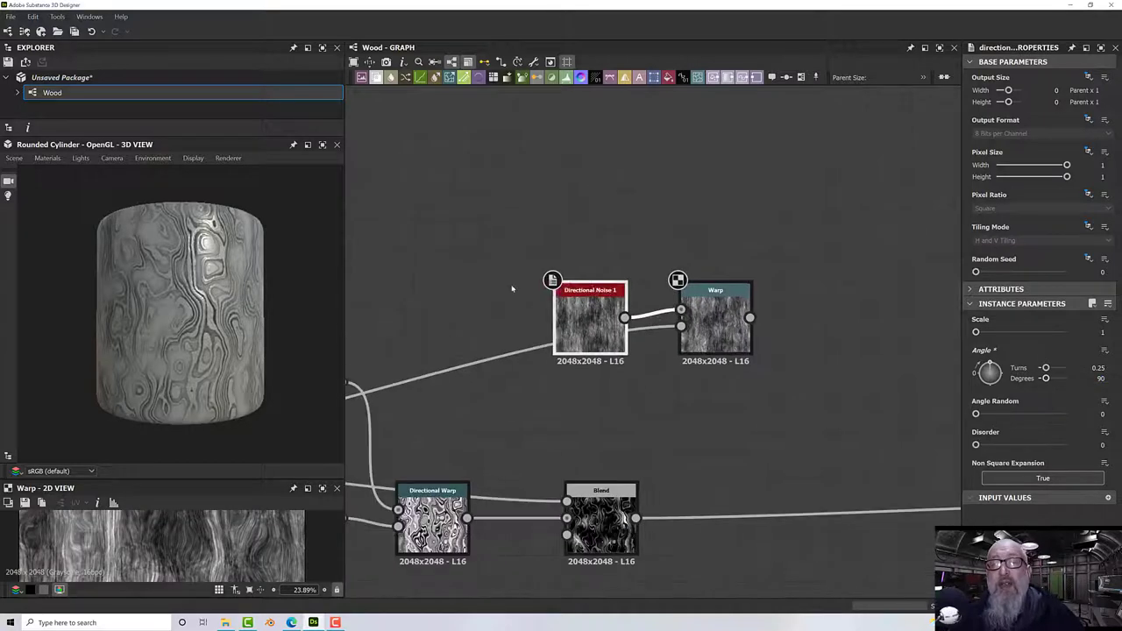
{"action": "left_click_drag", "start_coordinate": [578, 312], "coordinate": [452, 312]}
{"action": "left_click_drag", "start_coordinate": [738, 331], "coordinate": [613, 331]}
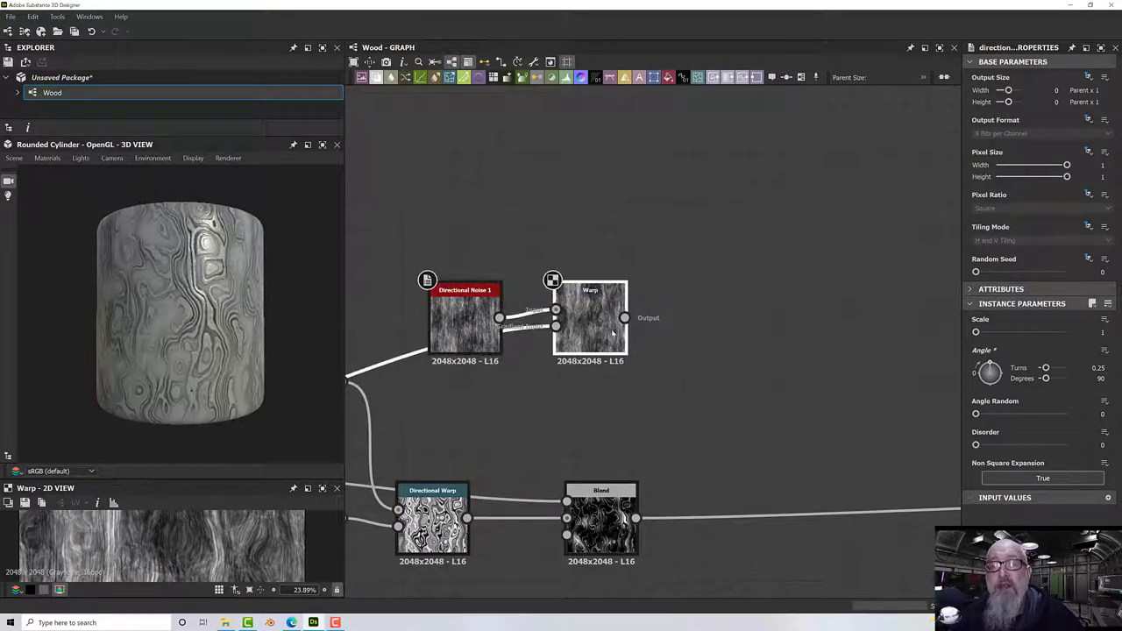
{"action": "middle_click_drag", "start_coordinate": [741, 400], "coordinate": [647, 348]}
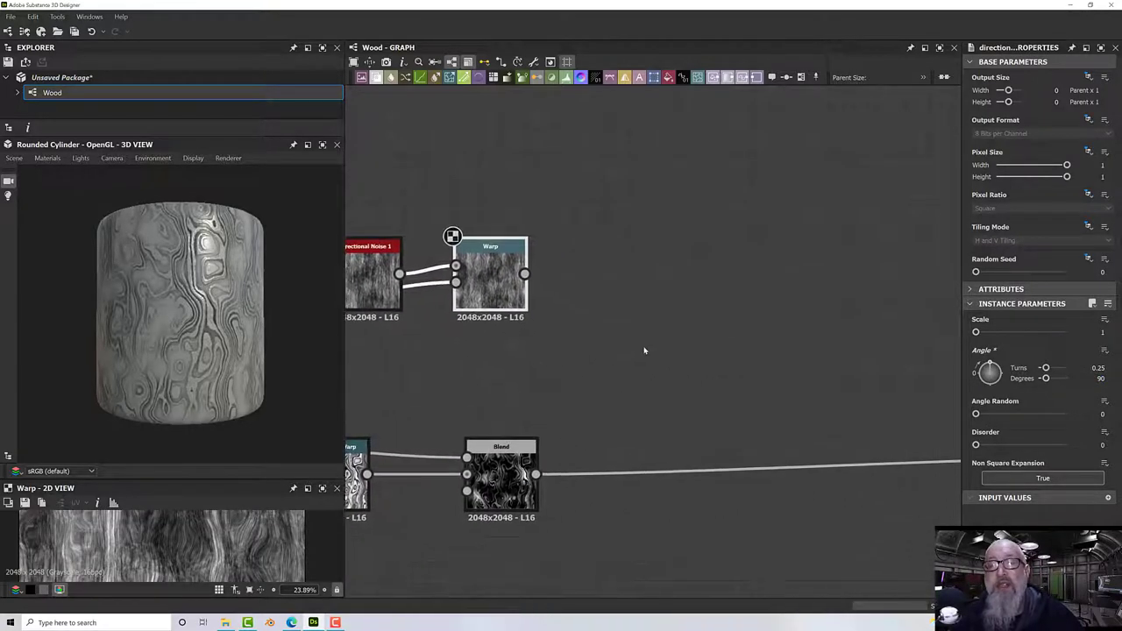
- Add a new Blend node and nudge it slightly down
{"action": "key", "text": "space"}
{"action": "type", "text": "blend"}
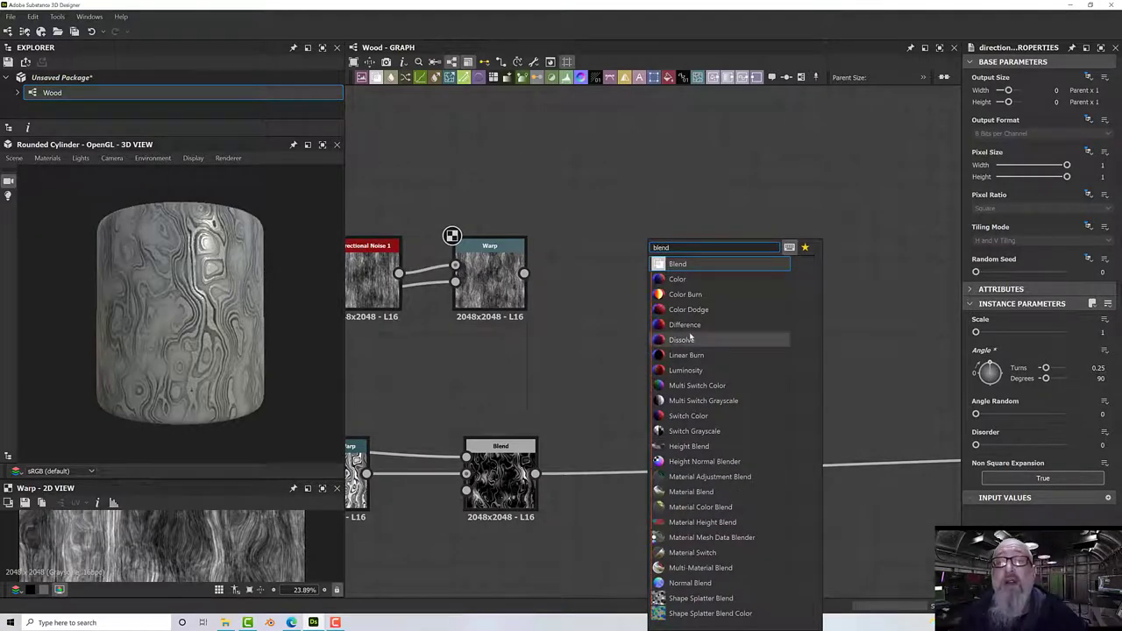
{"action": "left_click", "coordinate": [678, 264]}
{"action": "left_click_drag", "start_coordinate": [637, 330], "coordinate": [605, 362]}
{"action": "scroll", "coordinate": [640, 375], "scroll_direction": "up", "scroll_amount": 4}
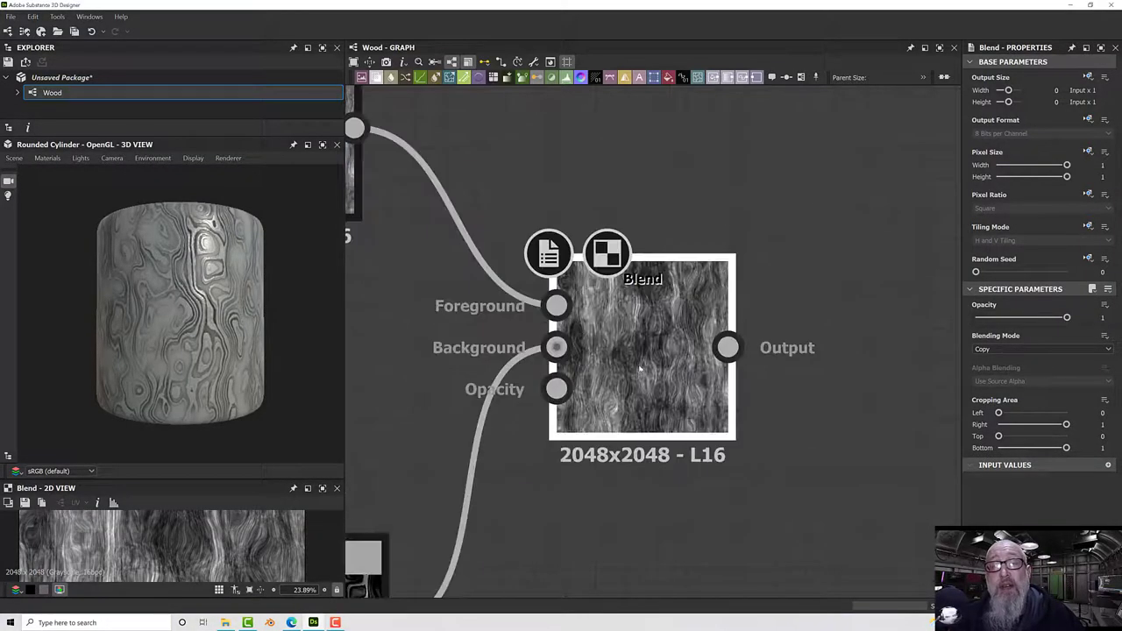
{"action": "scroll", "coordinate": [639, 342], "scroll_direction": "down", "scroll_amount": 4}
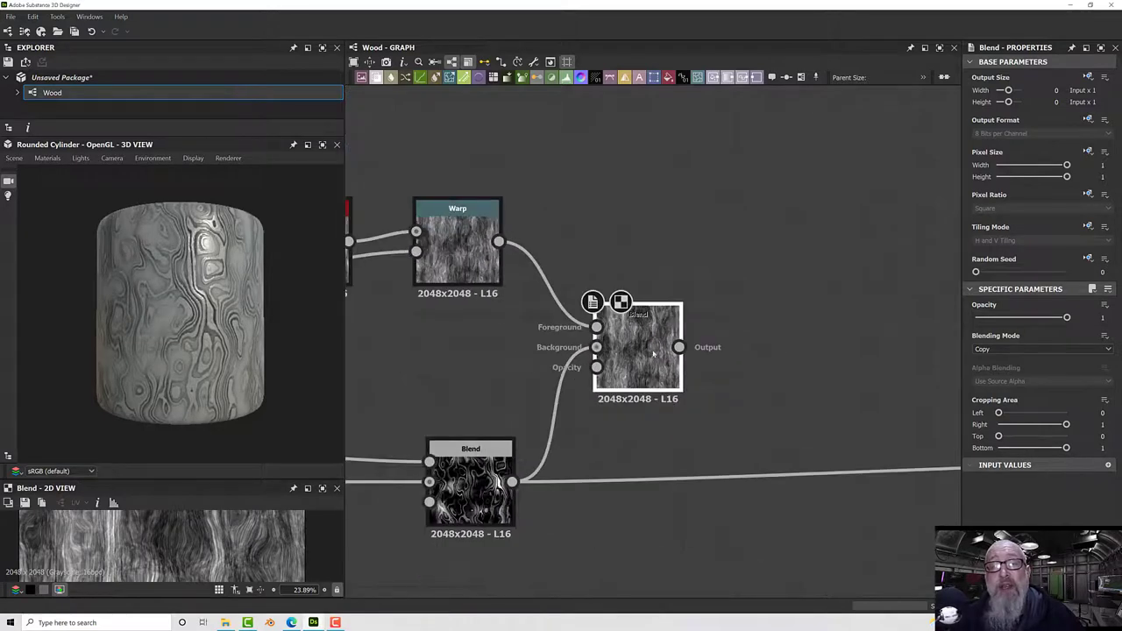
{"action": "scroll", "coordinate": [646, 426], "scroll_direction": "down", "scroll_amount": 3}
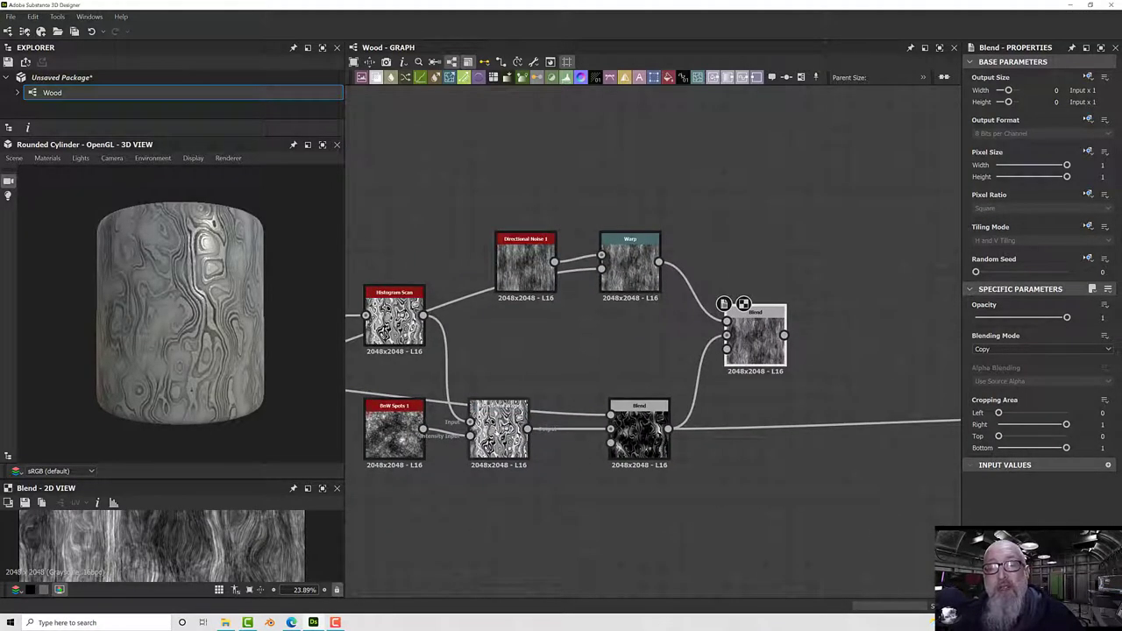
{"action": "scroll", "coordinate": [500, 436], "scroll_direction": "up", "scroll_amount": 4}
- Check the Directional Warp at intensity 2.68 and 0.25-turn angle, then pan to Warp and Blend
{"action": "left_click", "coordinate": [499, 436]}
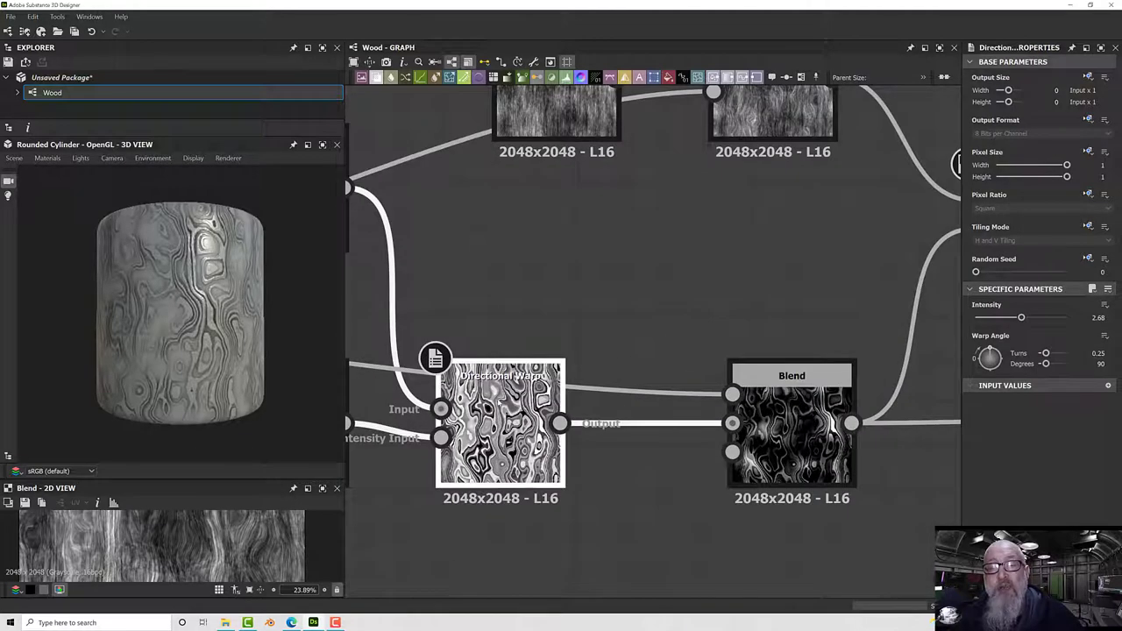
{"action": "scroll", "coordinate": [501, 405], "scroll_direction": "down", "scroll_amount": 3}
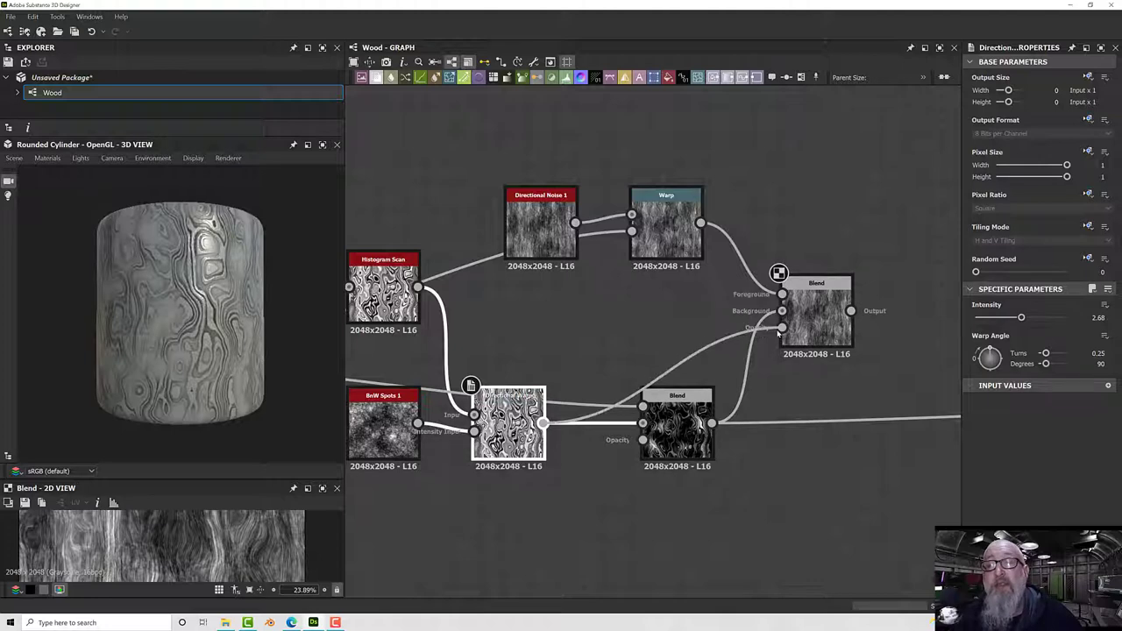
{"action": "scroll", "coordinate": [829, 325], "scroll_direction": "up", "scroll_amount": 5}
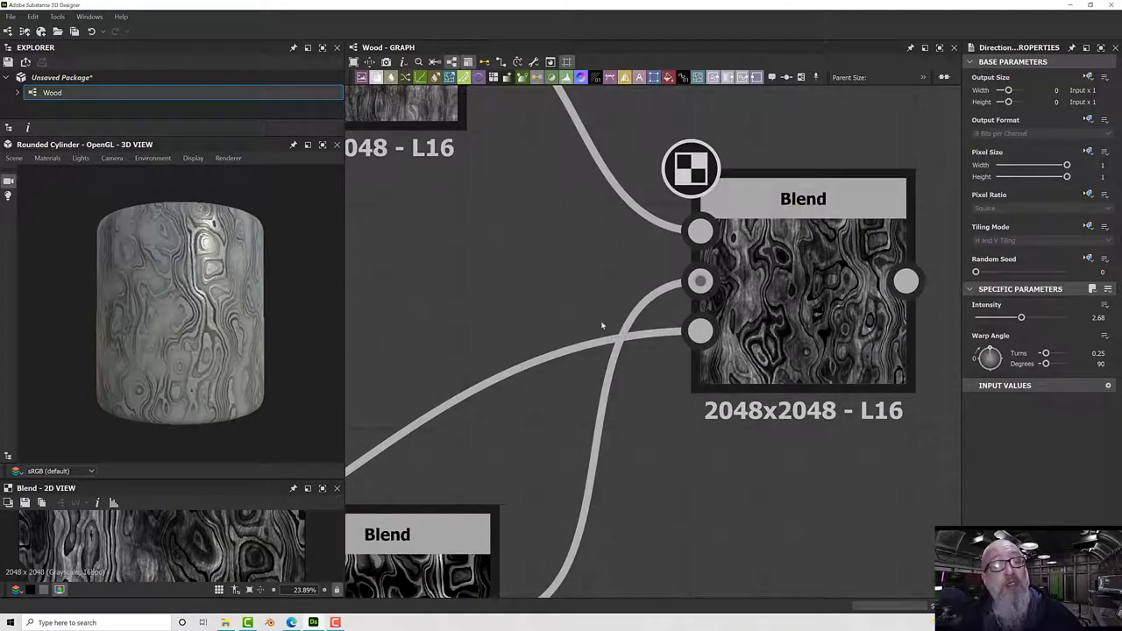
{"action": "scroll", "coordinate": [602, 326], "scroll_direction": "down", "scroll_amount": 5}
{"action": "middle_click_drag", "start_coordinate": [824, 412], "coordinate": [590, 412]}
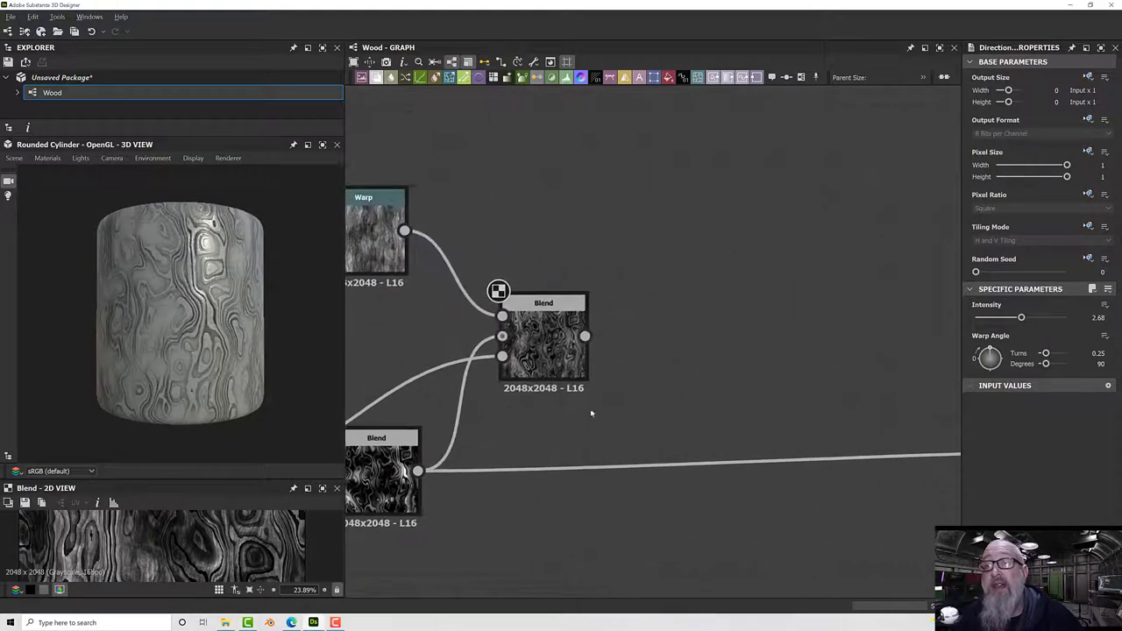
{"action": "scroll", "coordinate": [591, 413], "scroll_direction": "down", "scroll_amount": 5}
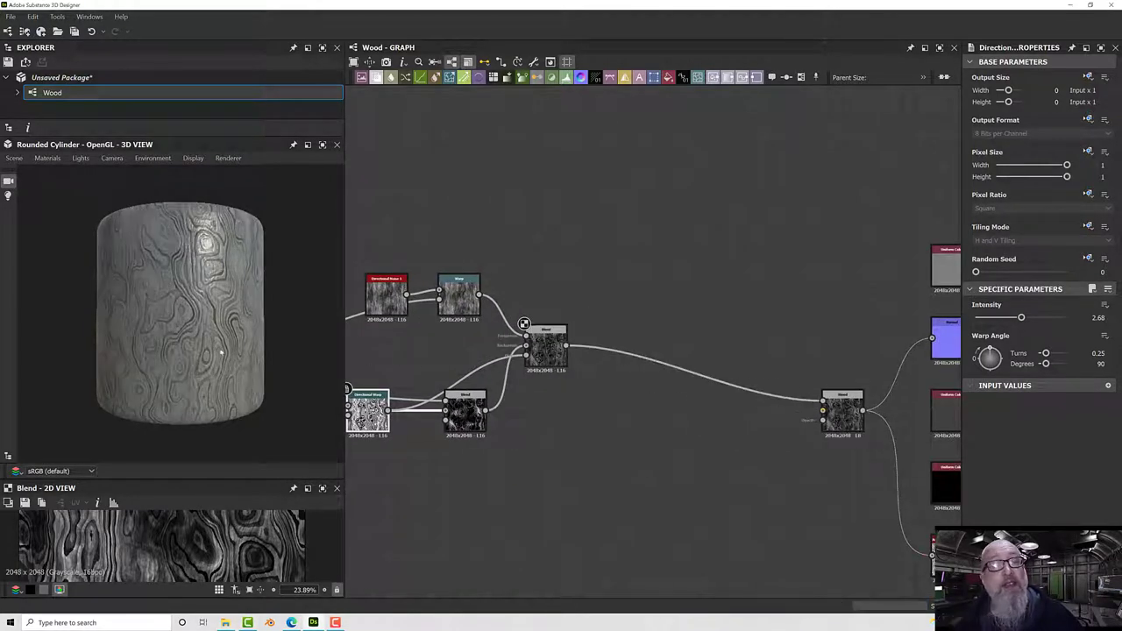
- Move the lower Blend further right and select the upper Blend (Copy mode, Opacity 1)
{"action": "scroll", "coordinate": [224, 348], "scroll_direction": "up", "scroll_amount": 8}
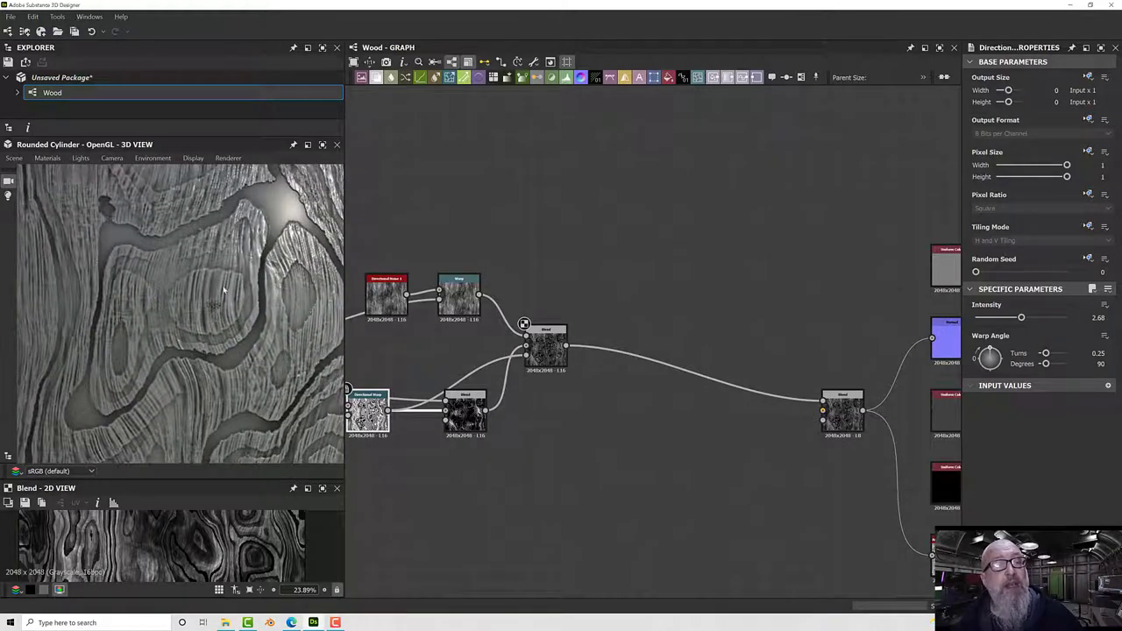
{"action": "scroll", "coordinate": [260, 253], "scroll_direction": "down", "scroll_amount": 6}
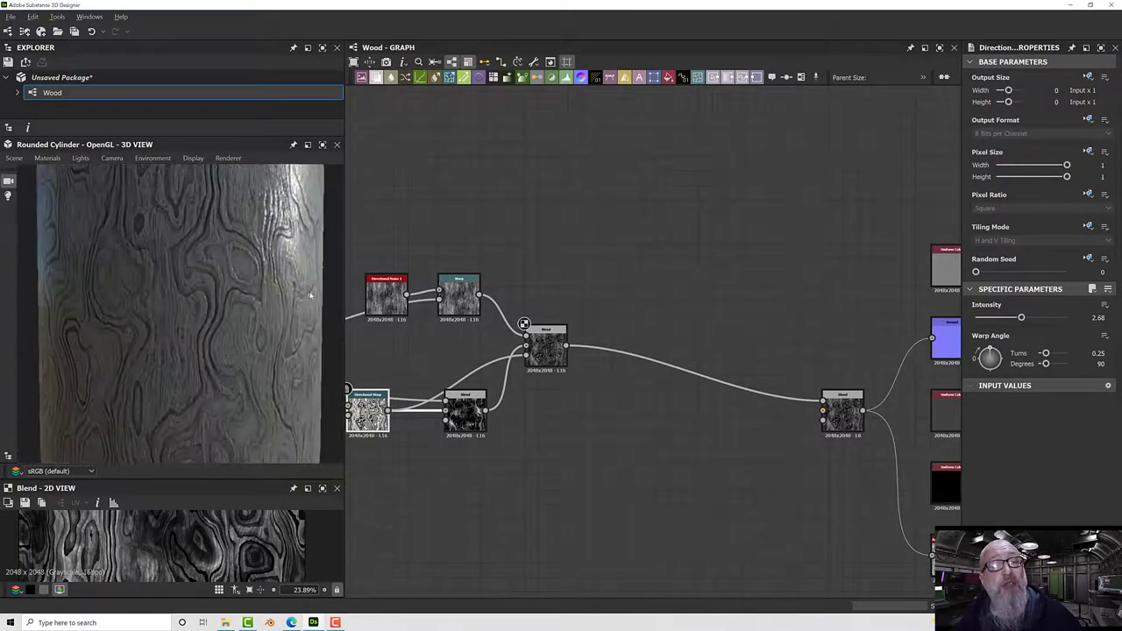
{"action": "left_click_drag", "start_coordinate": [326, 290], "coordinate": [315, 376]}
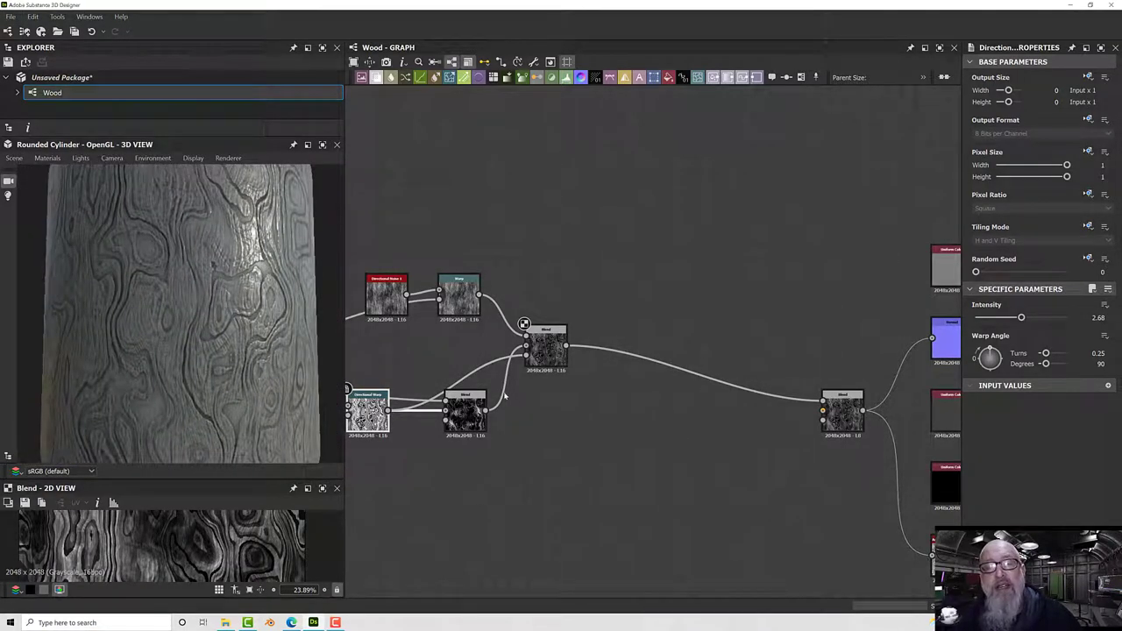
{"action": "left_click_drag", "start_coordinate": [465, 399], "coordinate": [527, 400]}
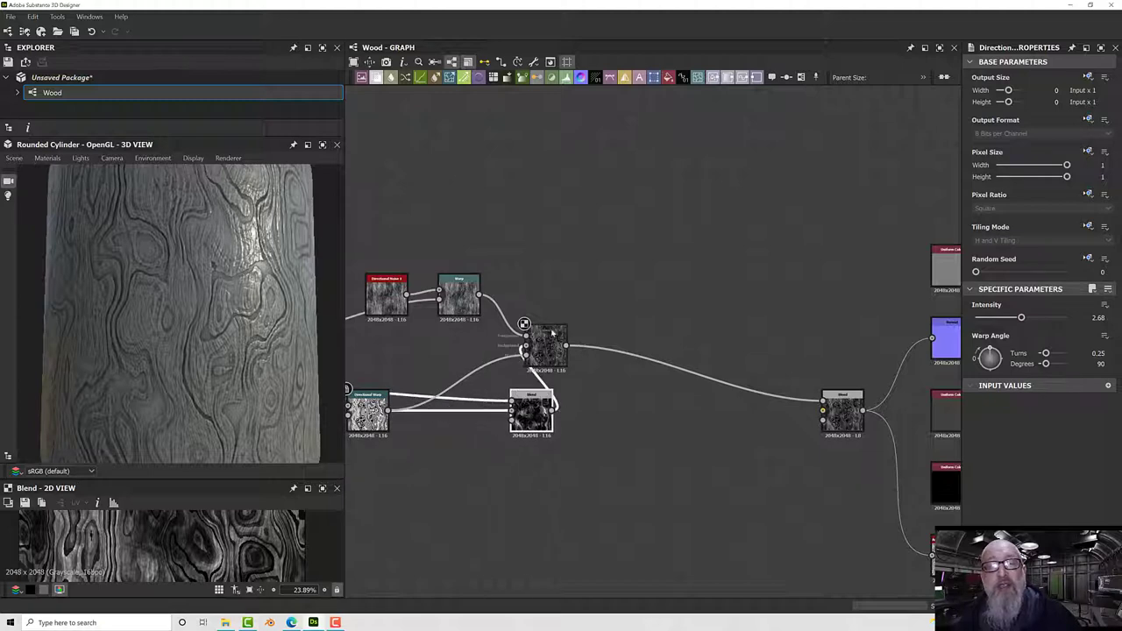
{"action": "left_click_drag", "start_coordinate": [553, 331], "coordinate": [637, 321]}
{"action": "scroll", "coordinate": [632, 357], "scroll_direction": "up", "scroll_amount": 5}
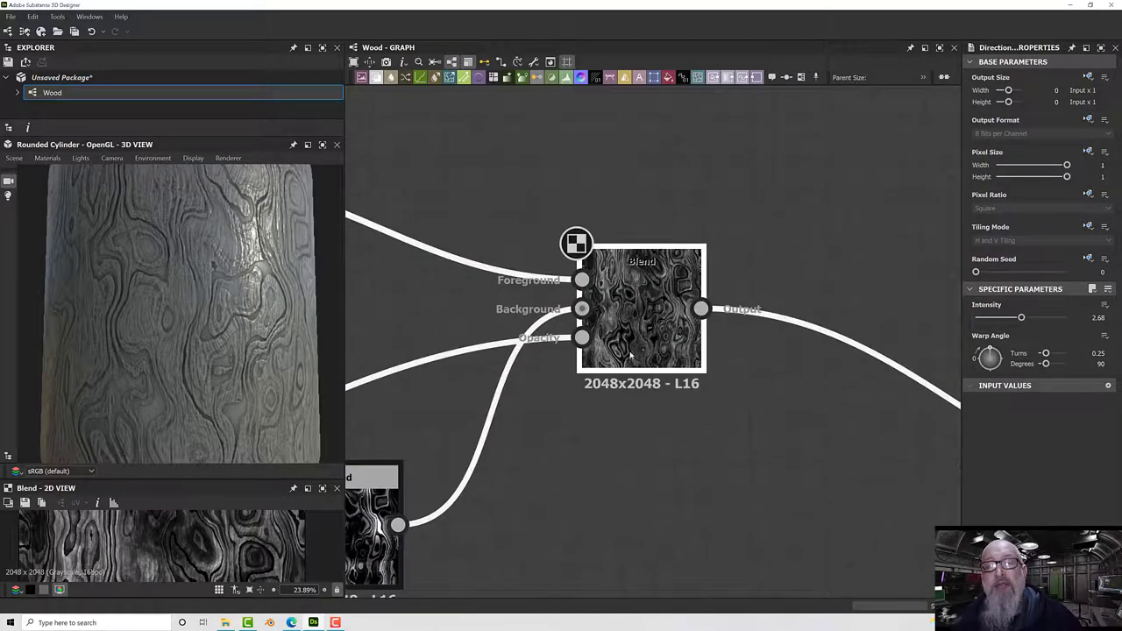
{"action": "left_click", "coordinate": [644, 325]}
{"action": "middle_click_drag", "start_coordinate": [406, 313], "coordinate": [504, 361]}
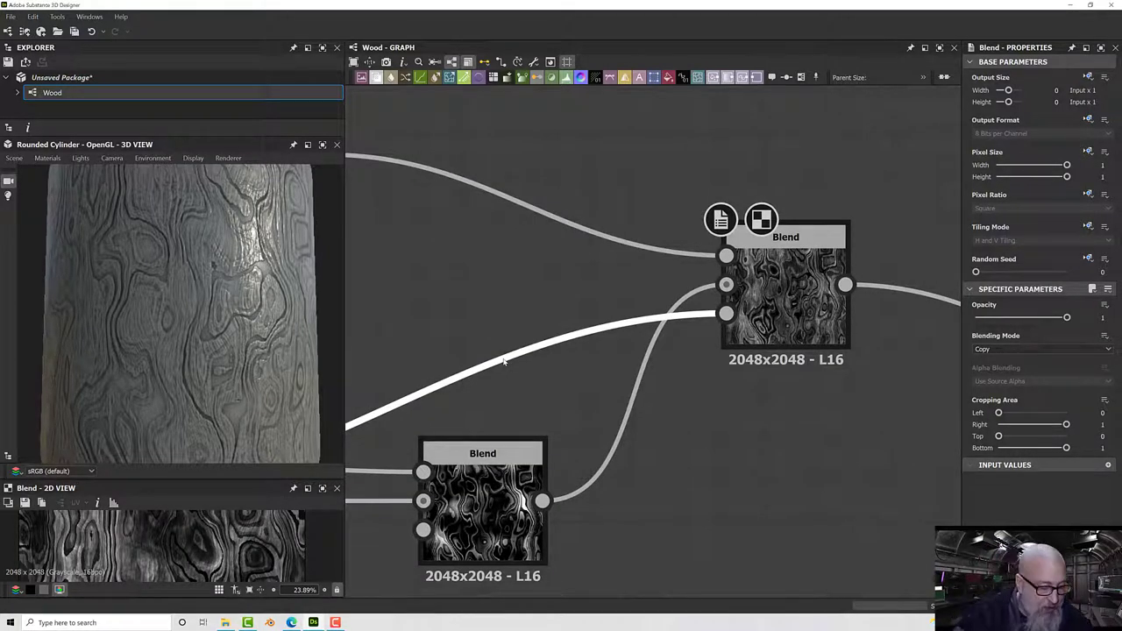
- Add a Histogram Scan node with Position 0.25 near the upper Blend
{"action": "key", "text": "space"}
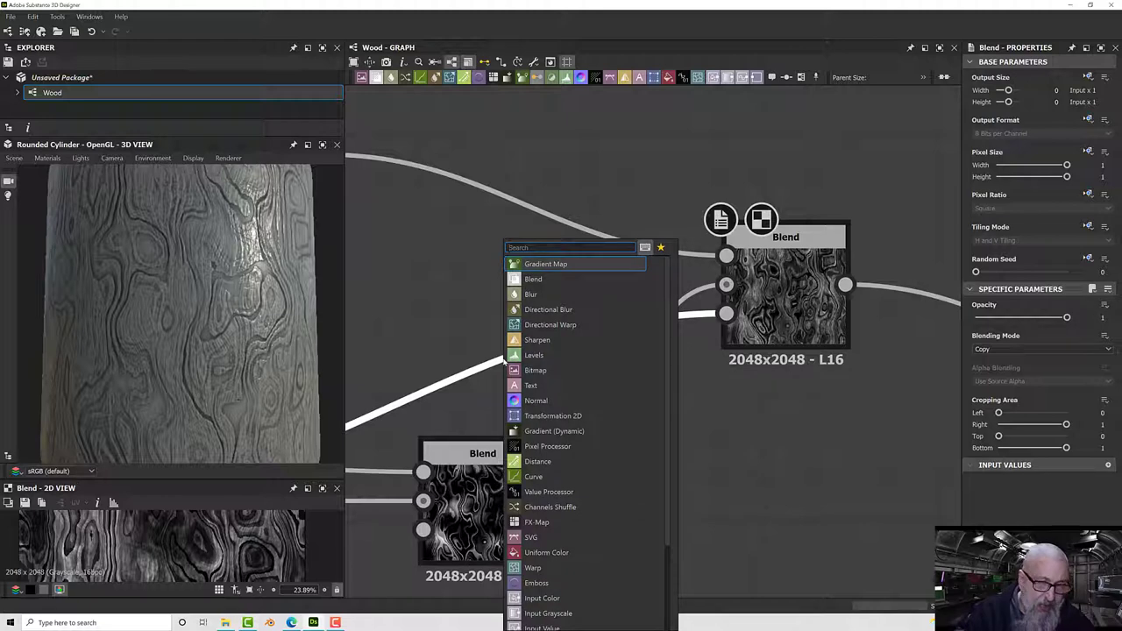
{"action": "type", "text": "hist"}
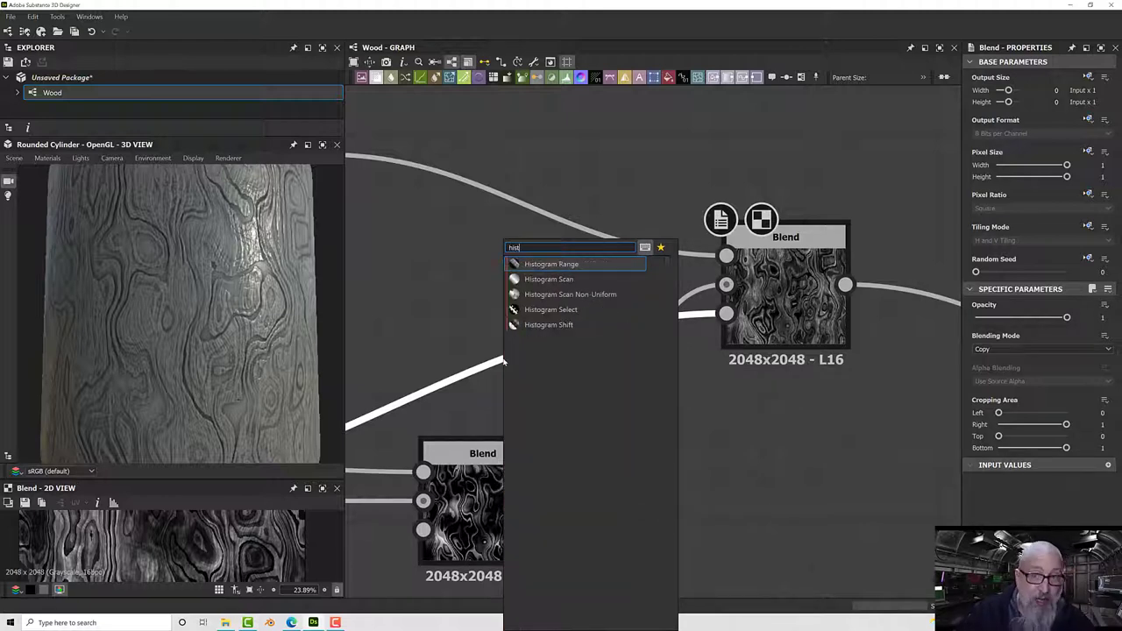
{"action": "left_click", "coordinate": [536, 279]}
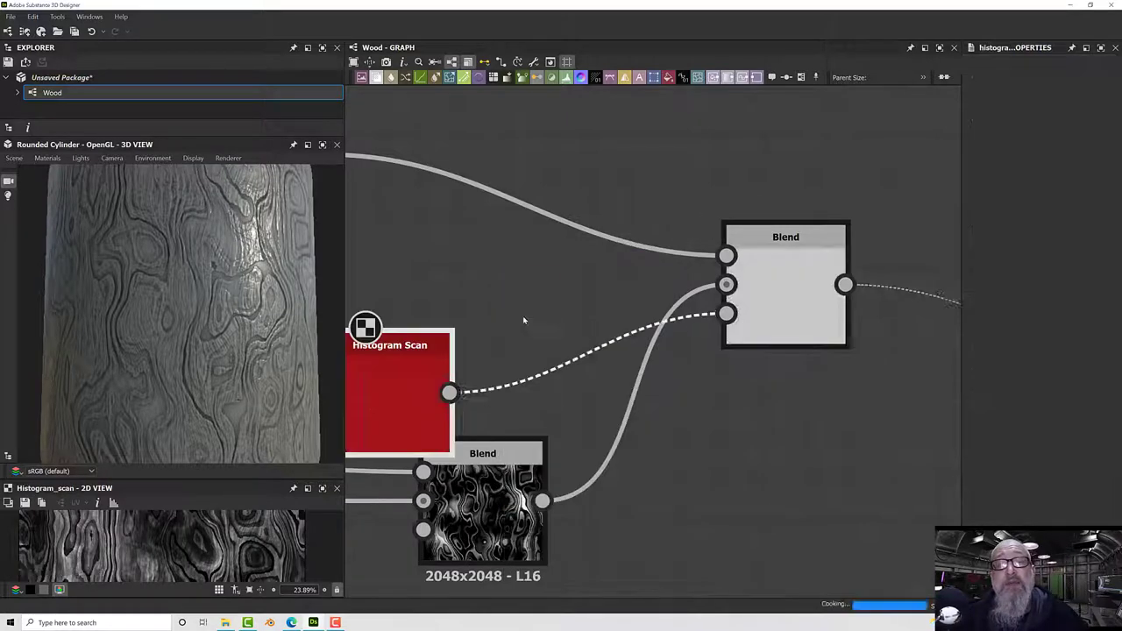
{"action": "left_click_drag", "start_coordinate": [401, 387], "coordinate": [419, 328]}
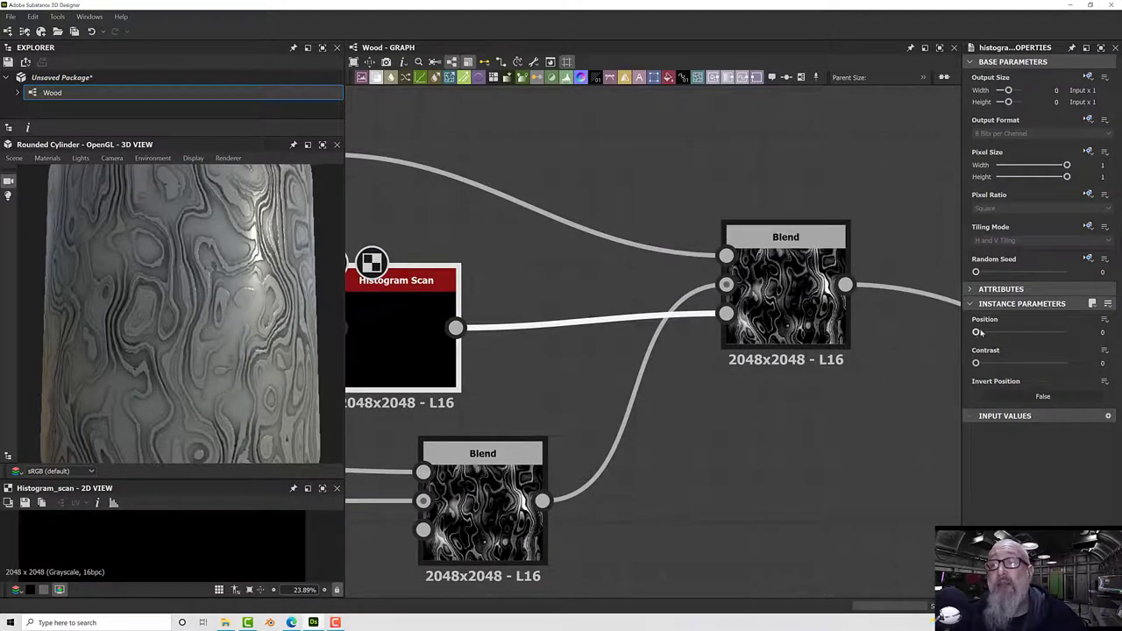
{"action": "left_click_drag", "start_coordinate": [975, 333], "coordinate": [998, 333]}
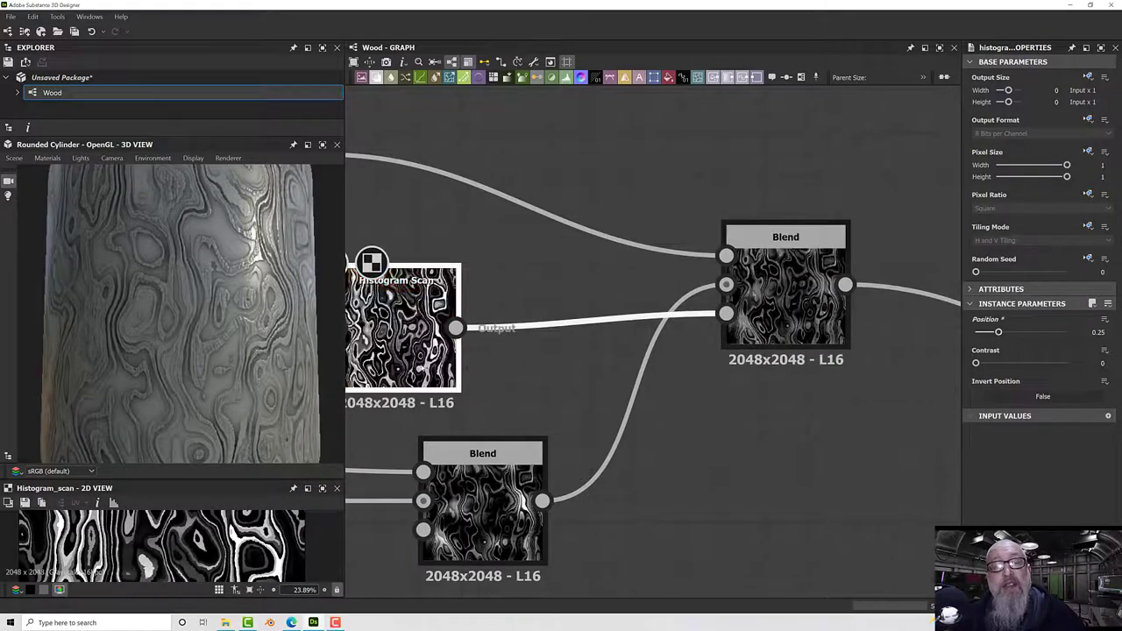
{"action": "scroll", "coordinate": [397, 364], "scroll_direction": "up", "scroll_amount": 4}
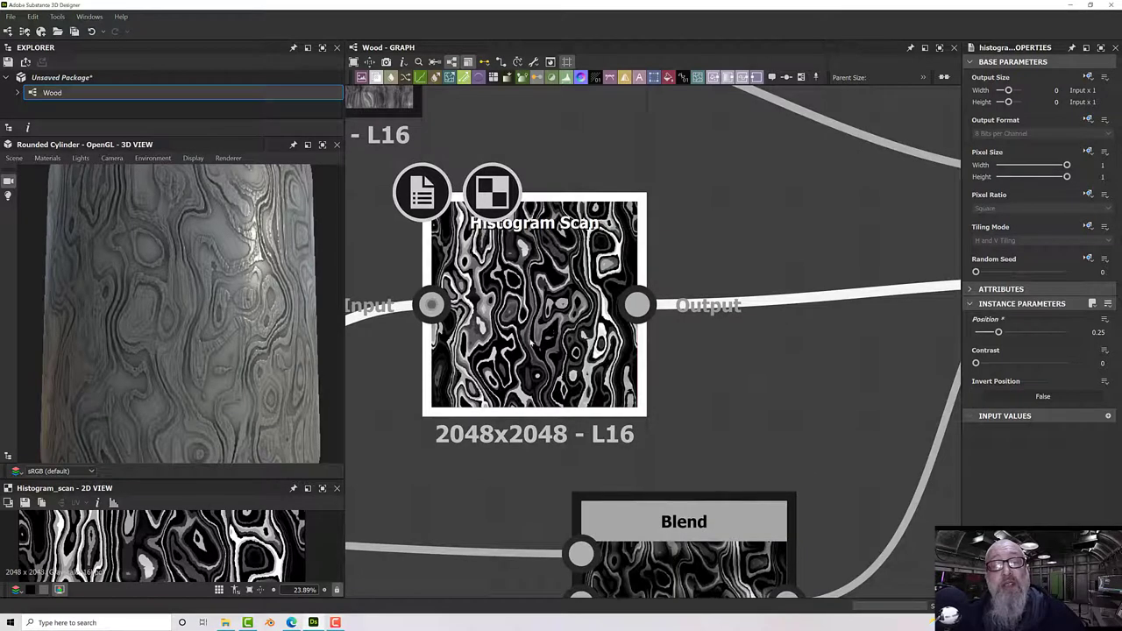
{"action": "scroll", "coordinate": [526, 340], "scroll_direction": "down", "scroll_amount": 5}
- Preview the Directional Warp and then the Histogram Scan result in an enlarged 2D view
{"action": "middle_click_drag", "start_coordinate": [444, 398], "coordinate": [611, 354]}
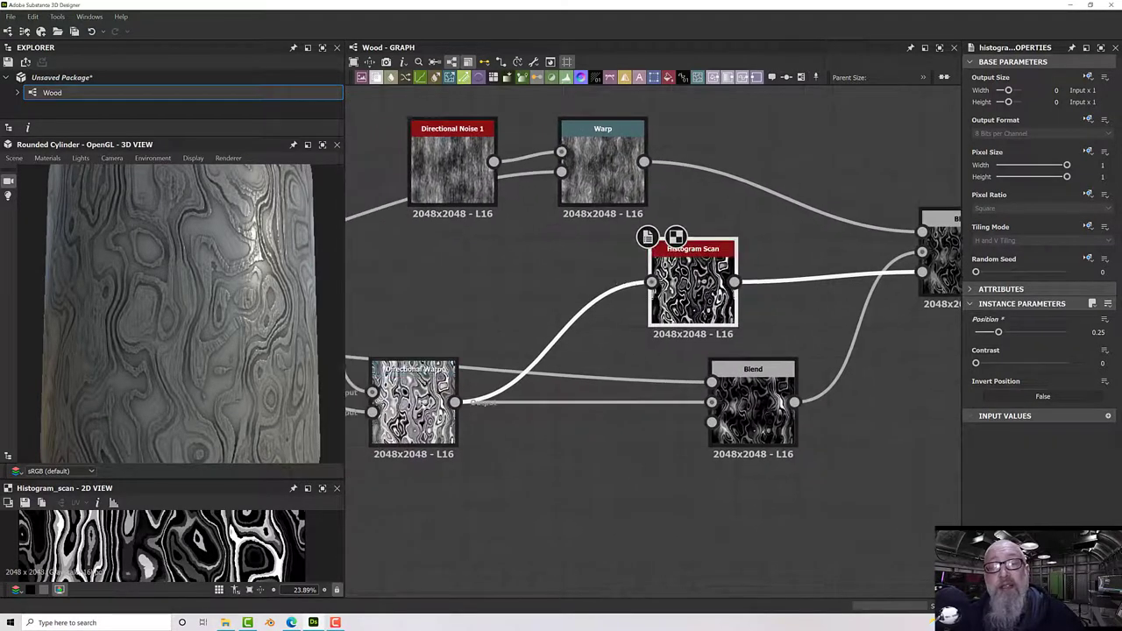
{"action": "left_click", "coordinate": [412, 403]}
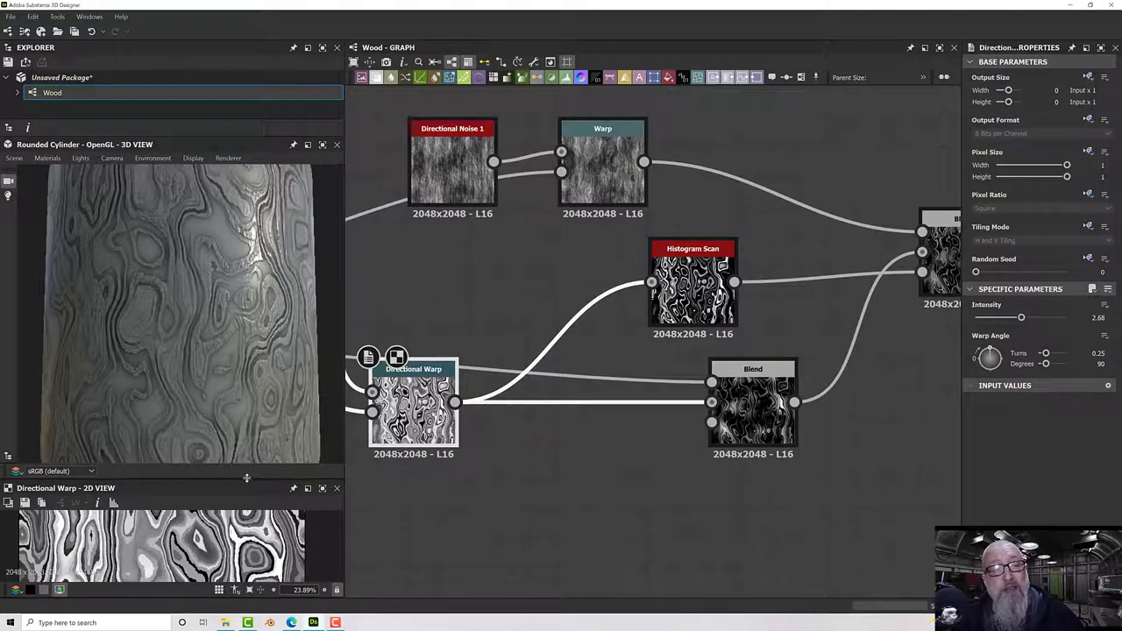
{"action": "left_click_drag", "start_coordinate": [248, 479], "coordinate": [240, 258]}
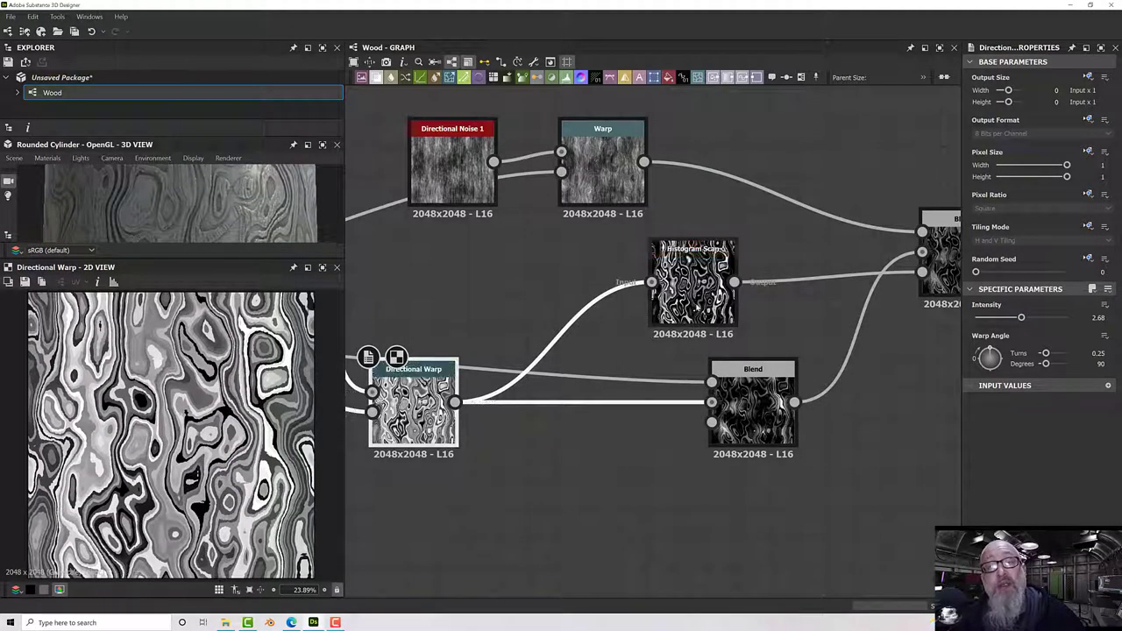
{"action": "double_click", "coordinate": [697, 298]}
{"action": "middle_click_drag", "start_coordinate": [749, 332], "coordinate": [519, 352]}
- Show the upper Blend's masked result in 2D and enlarge the 3D cylinder preview
{"action": "double_click", "coordinate": [741, 303]}
{"action": "scroll", "coordinate": [741, 305], "scroll_direction": "up", "scroll_amount": 5}
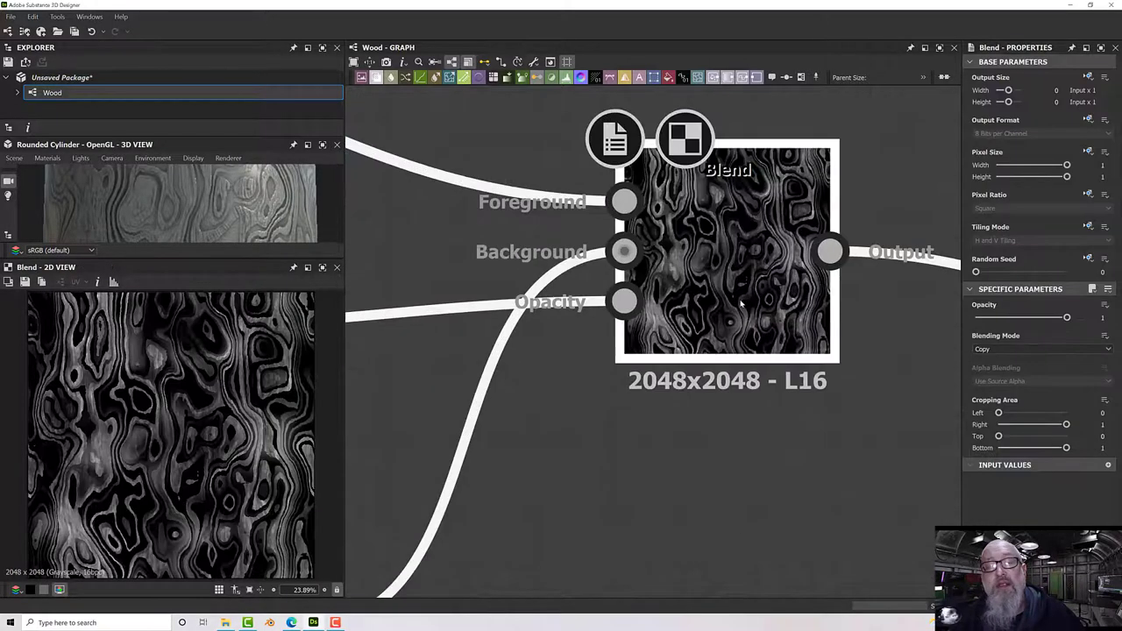
{"action": "scroll", "coordinate": [226, 209], "scroll_direction": "up", "scroll_amount": 4}
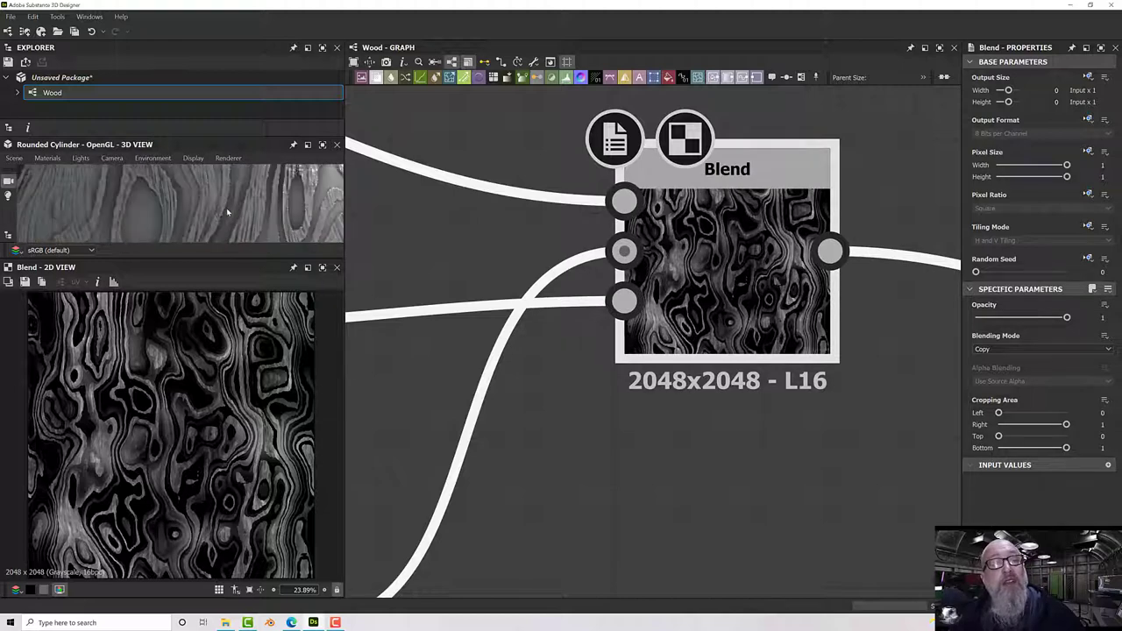
{"action": "left_click_drag", "start_coordinate": [227, 212], "coordinate": [239, 223]}
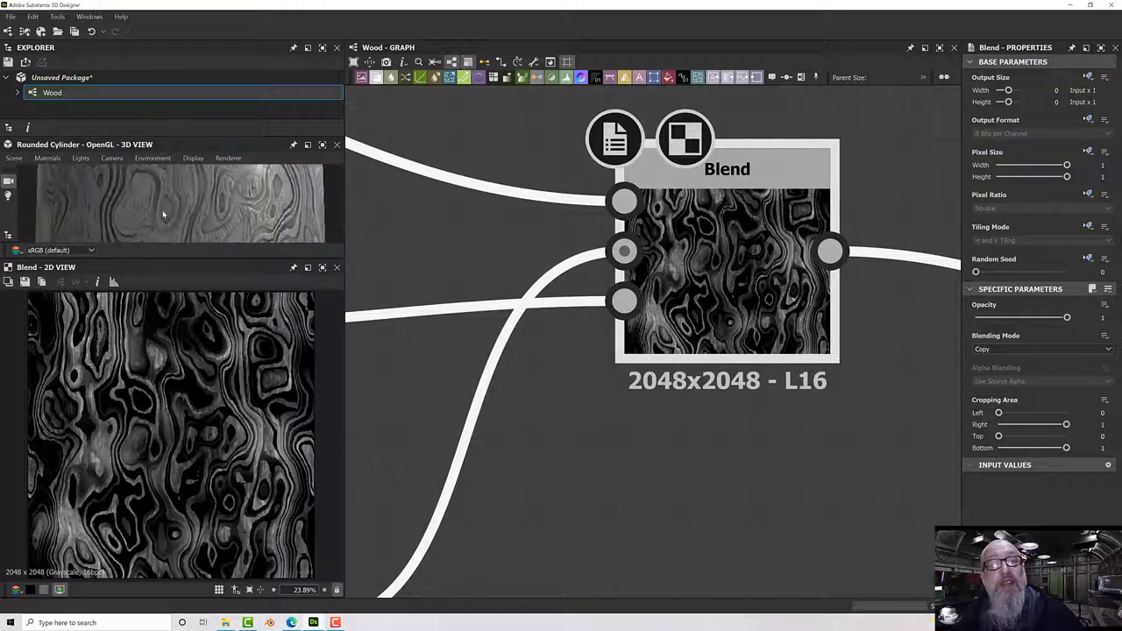
{"action": "scroll", "coordinate": [164, 215], "scroll_direction": "down", "scroll_amount": 3}
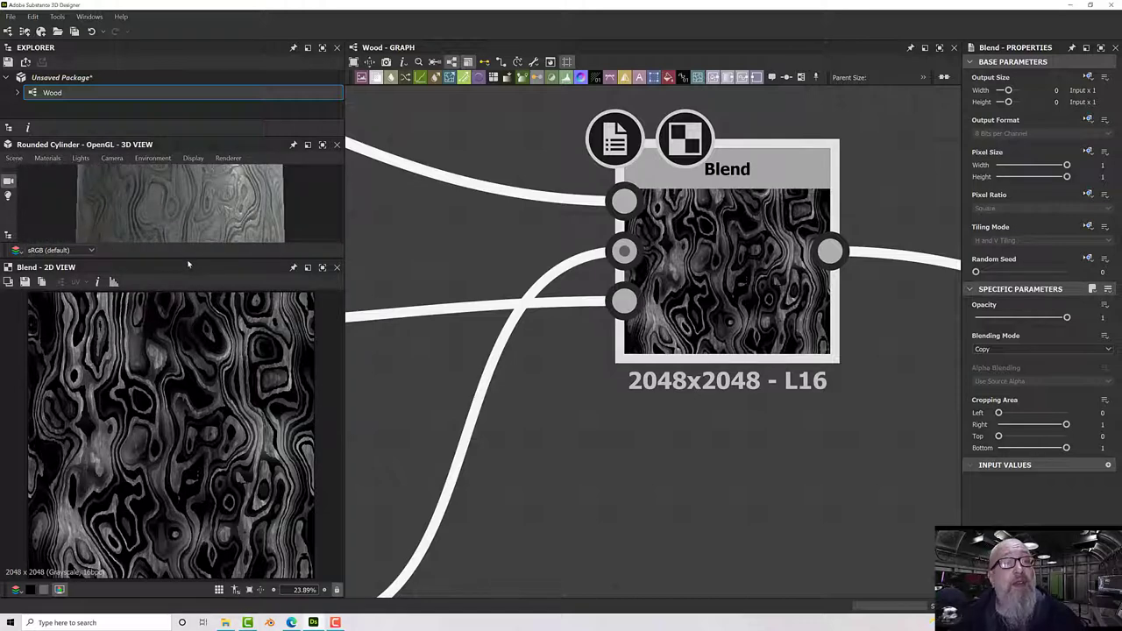
{"action": "left_click_drag", "start_coordinate": [186, 263], "coordinate": [186, 454]}
{"action": "scroll", "coordinate": [182, 343], "scroll_direction": "up", "scroll_amount": 3}
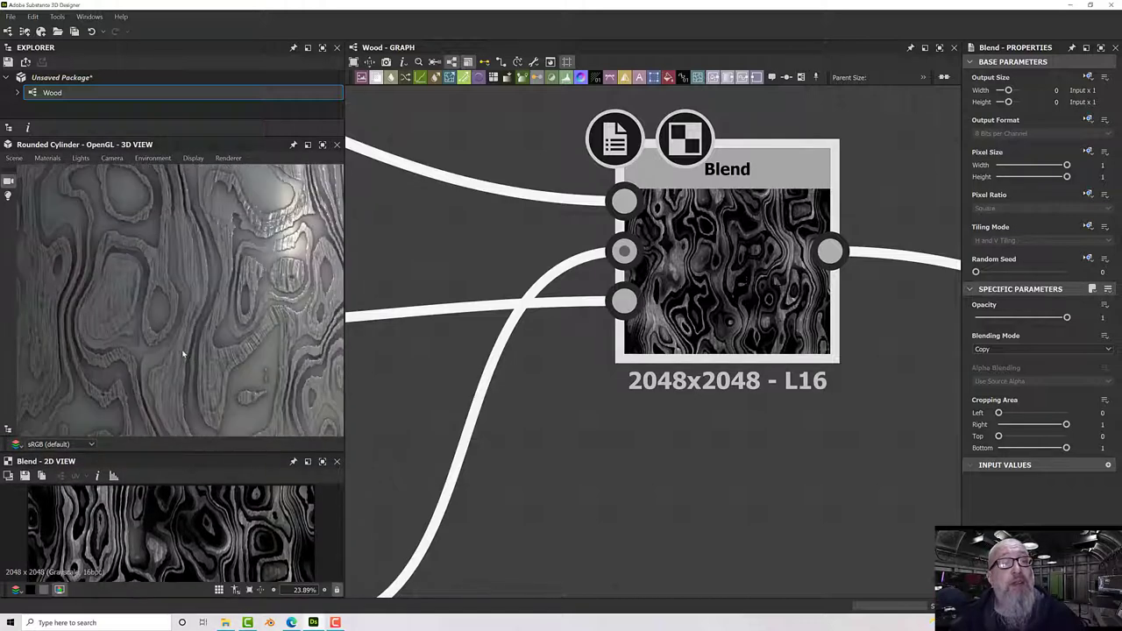
{"action": "scroll", "coordinate": [373, 344], "scroll_direction": "down", "scroll_amount": 3}
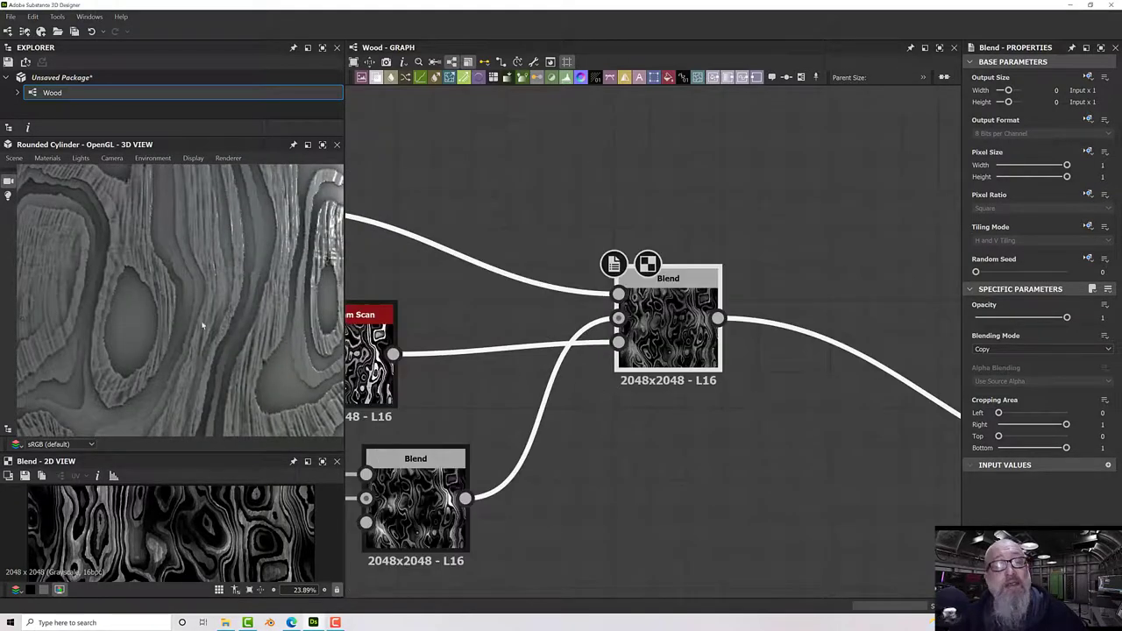
{"action": "middle_click_drag", "start_coordinate": [551, 419], "coordinate": [614, 357]}
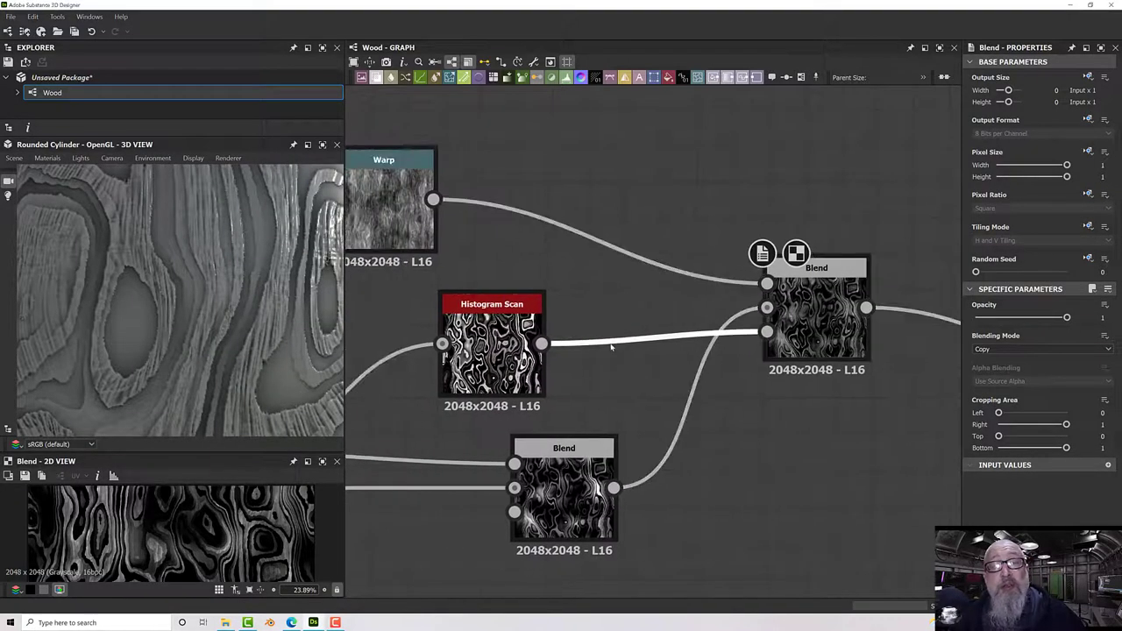
- Try an Invert Grayscale after the Histogram Scan, then delete it
{"action": "key", "text": "space"}
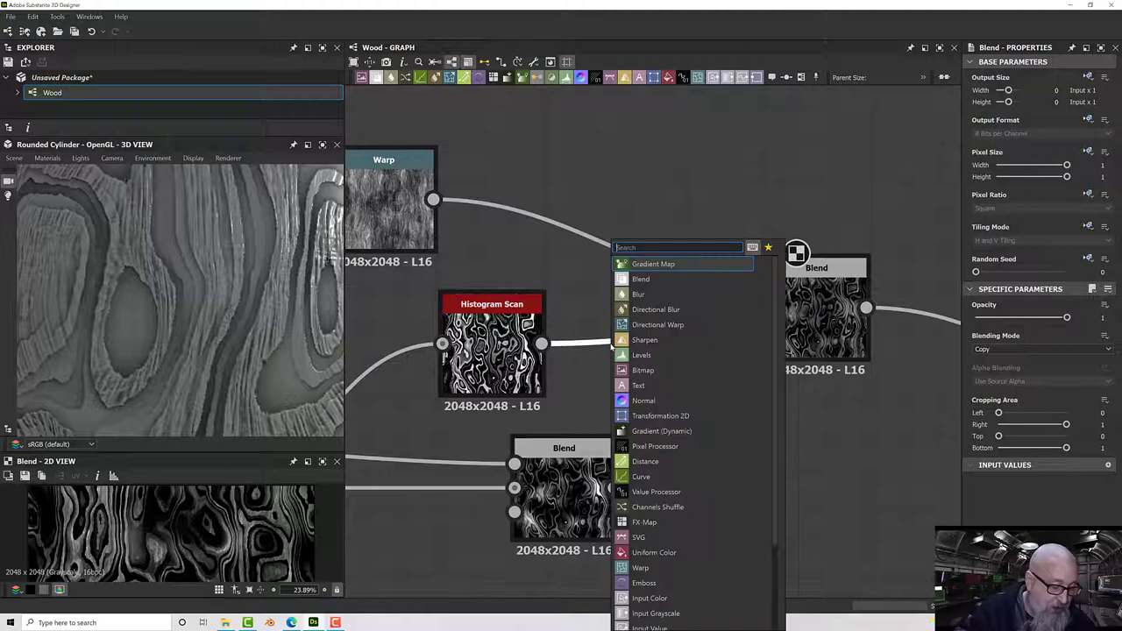
{"action": "type", "text": "inv"}
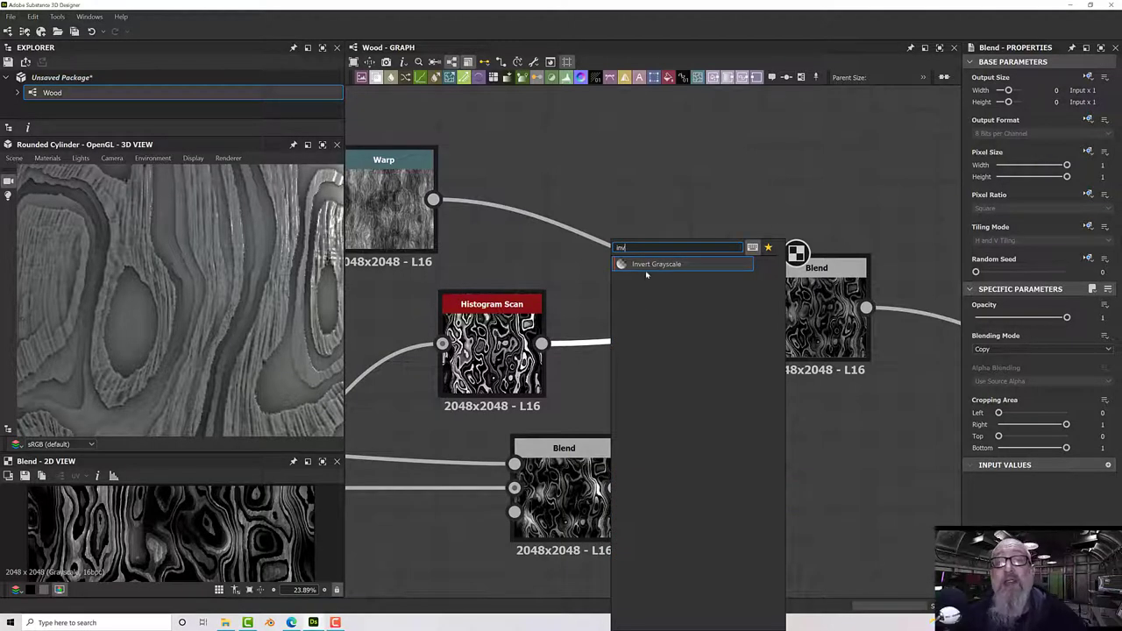
{"action": "left_click", "coordinate": [649, 264]}
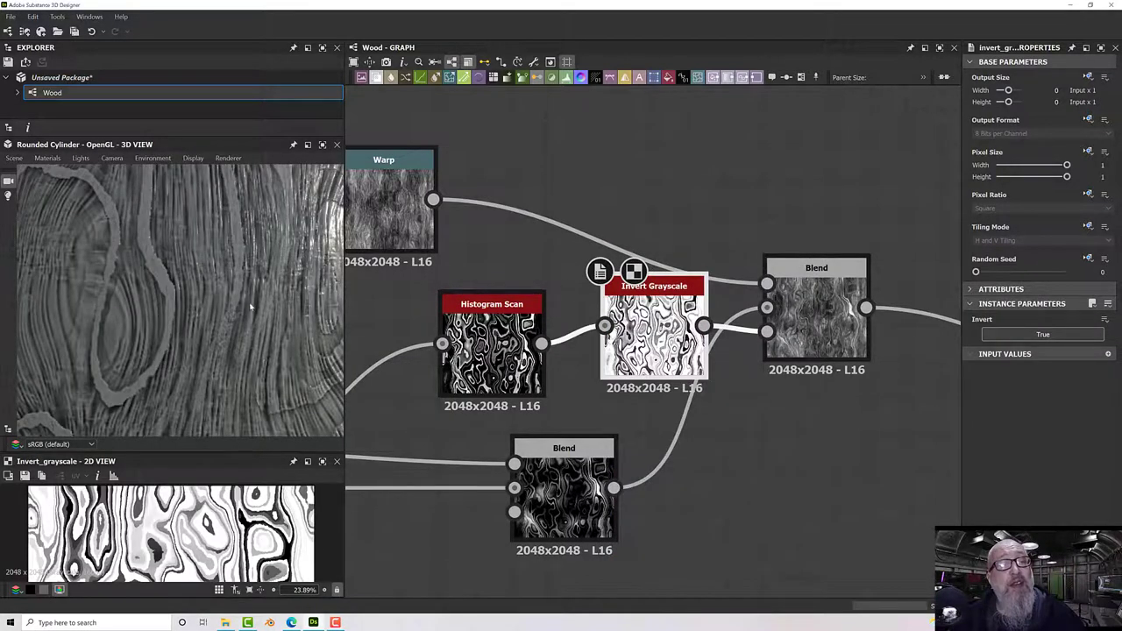
{"action": "left_click_drag", "start_coordinate": [250, 306], "coordinate": [401, 321]}
{"action": "left_click", "coordinate": [445, 350]}
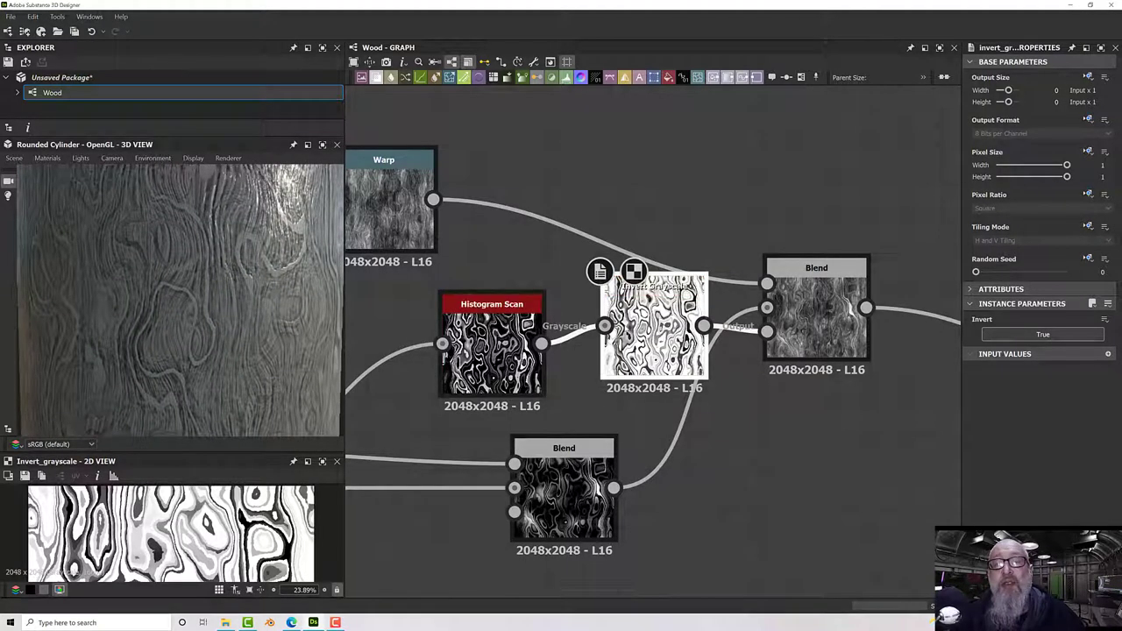
{"action": "key", "text": "Delete"}
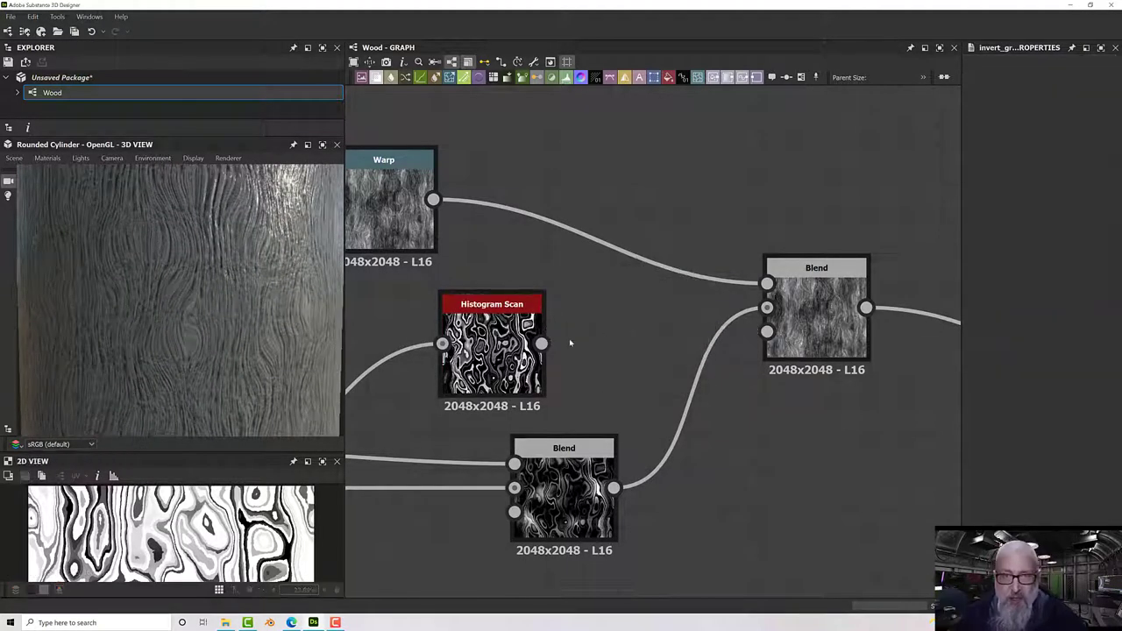
- Wire Histogram Scan directly into the upper Blend's Opacity and inspect the swirled wood rings
{"action": "left_click_drag", "start_coordinate": [542, 343], "coordinate": [621, 342]}
{"action": "left_click_drag", "start_coordinate": [761, 337], "coordinate": [767, 333]}
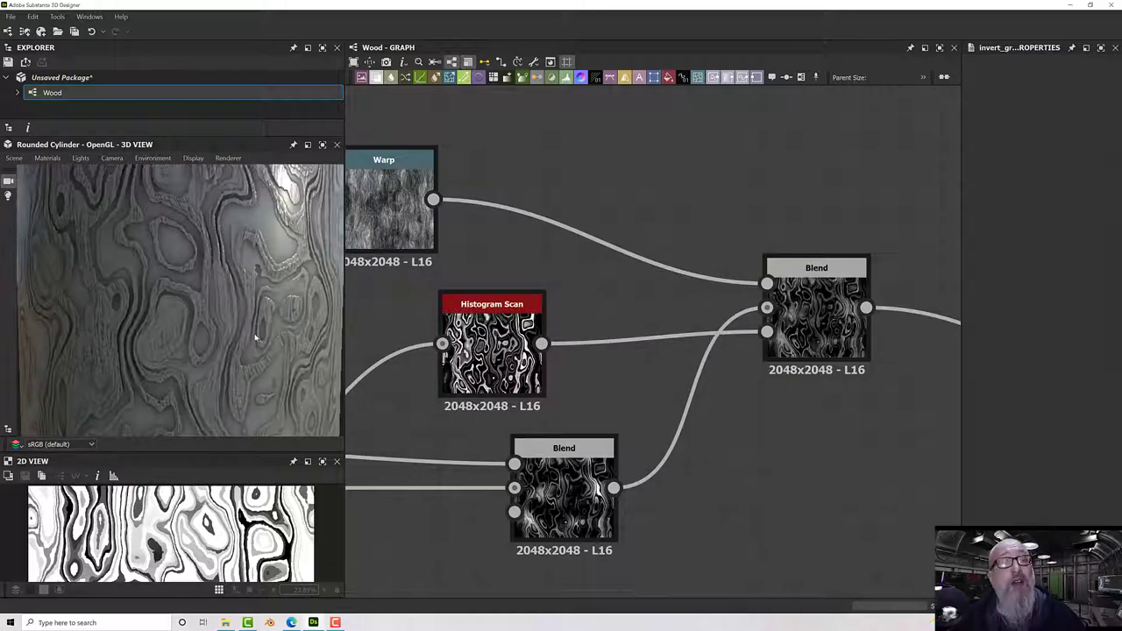
{"action": "scroll", "coordinate": [251, 324], "scroll_direction": "down", "scroll_amount": 5}
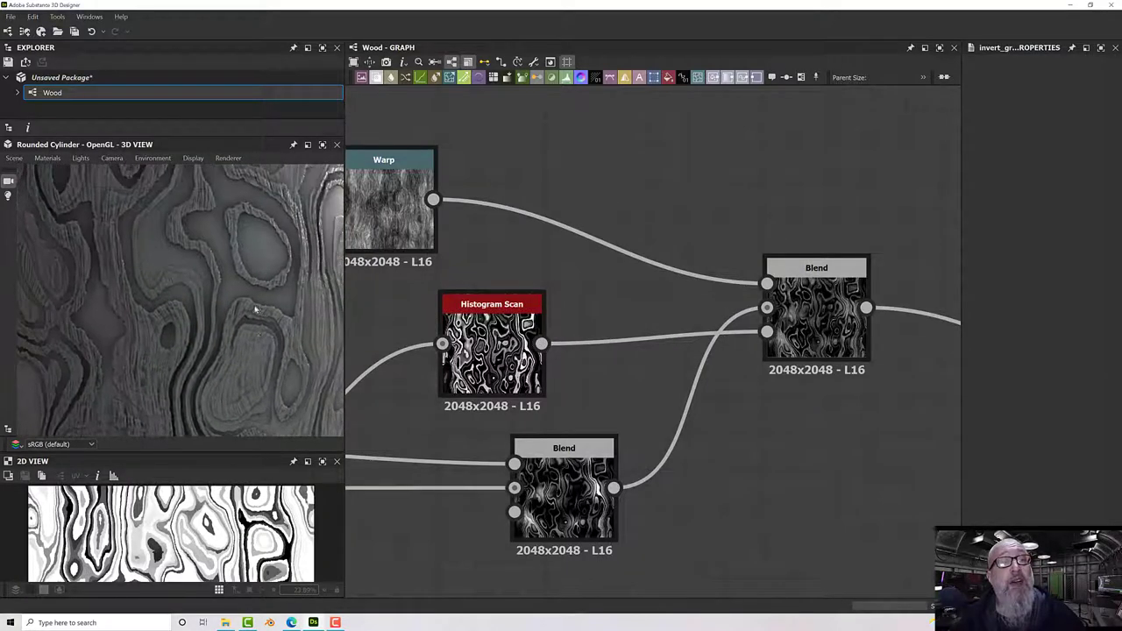
{"action": "left_click_drag", "start_coordinate": [251, 310], "coordinate": [286, 303]}
{"action": "scroll", "coordinate": [180, 303], "scroll_direction": "up", "scroll_amount": 3}
{"action": "scroll", "coordinate": [179, 303], "scroll_direction": "up", "scroll_amount": 3}
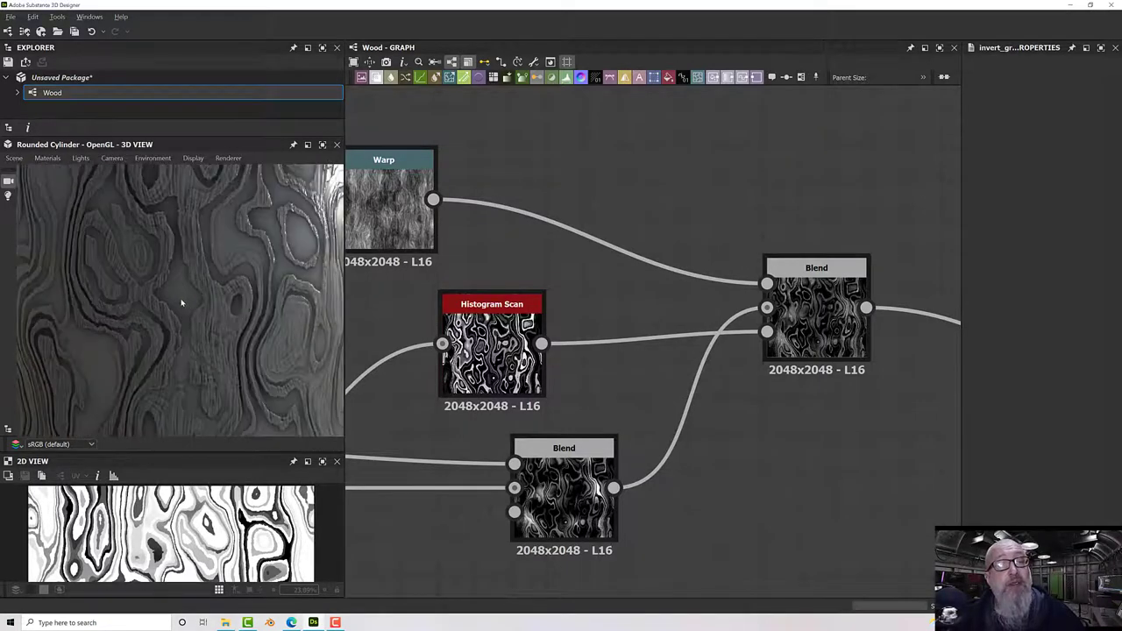
{"action": "left_click_drag", "start_coordinate": [181, 303], "coordinate": [149, 282]}
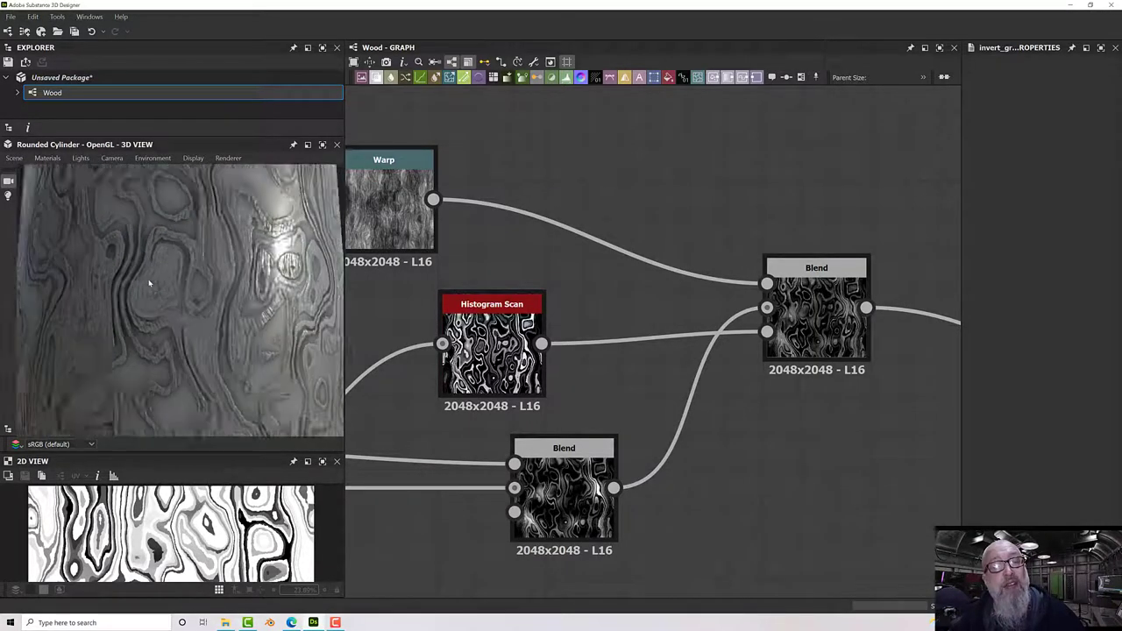
{"action": "scroll", "coordinate": [149, 282], "scroll_direction": "down", "scroll_amount": 2}
- Frame the graph and set the Tile Sampler Size X to 0.49
{"action": "key", "text": "f"}
{"action": "scroll", "coordinate": [751, 329], "scroll_direction": "up", "scroll_amount": 2}
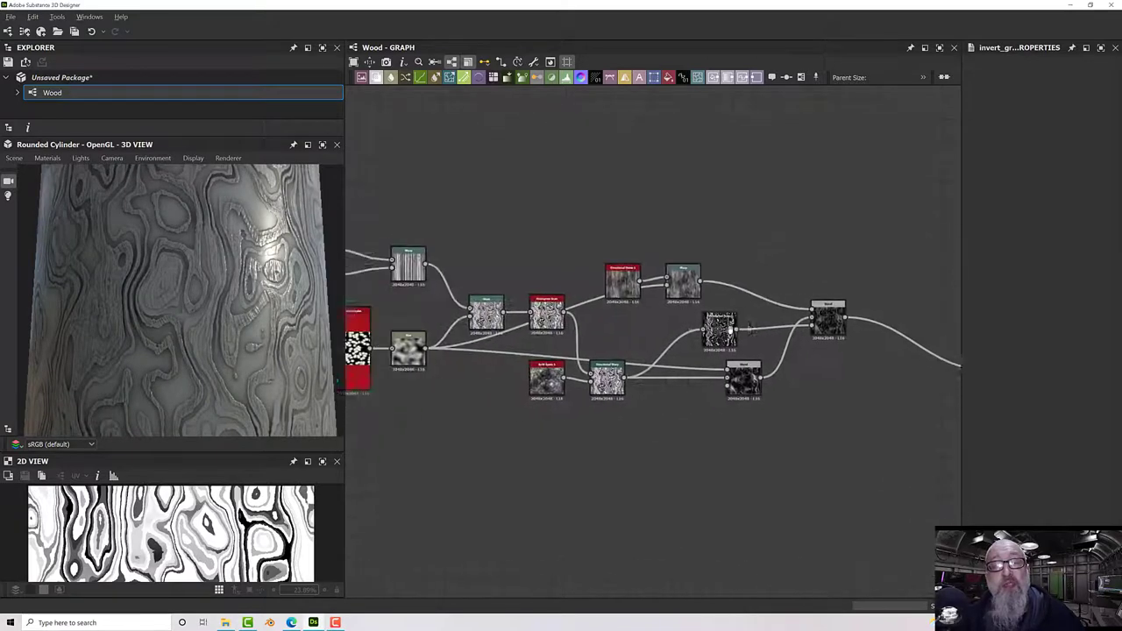
{"action": "middle_click_drag", "start_coordinate": [751, 330], "coordinate": [895, 319]}
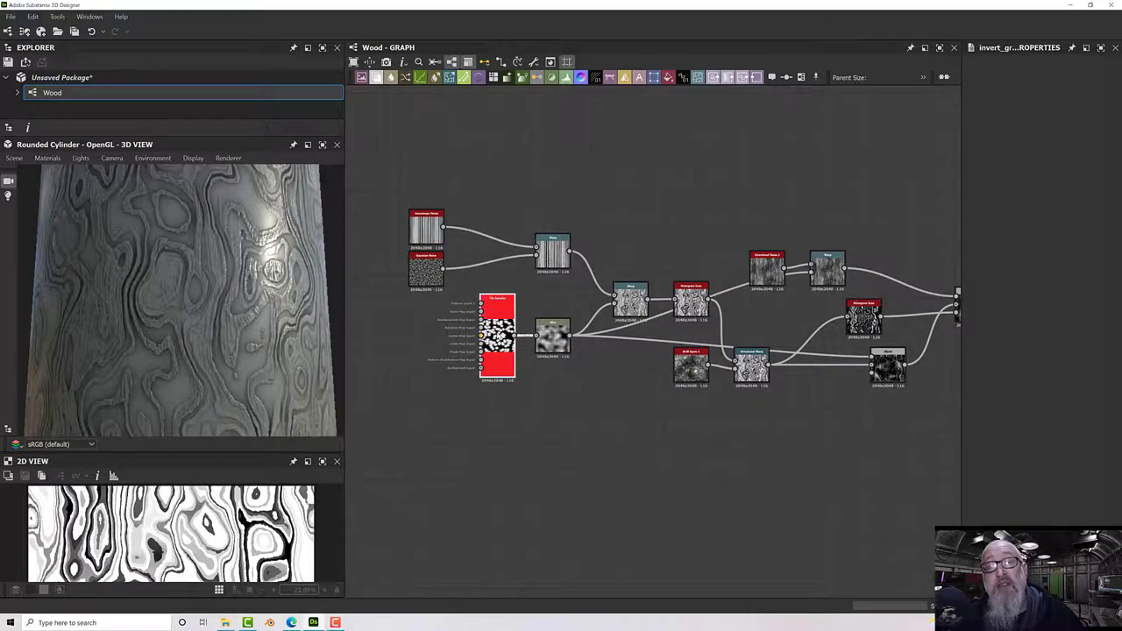
{"action": "double_click", "coordinate": [497, 353]}
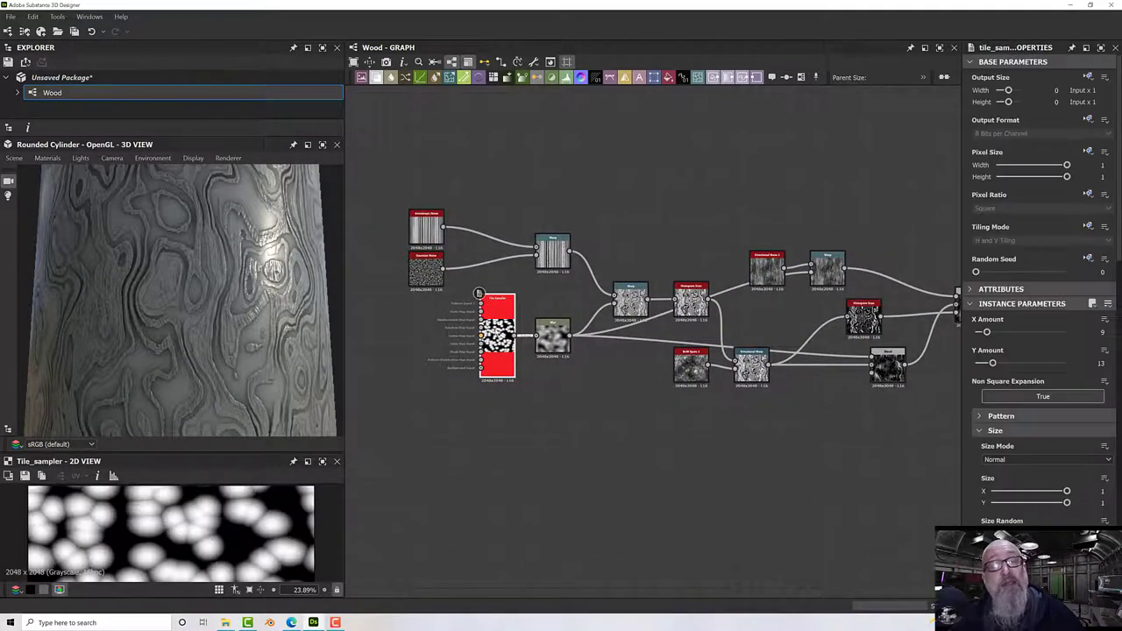
{"action": "scroll", "coordinate": [496, 330], "scroll_direction": "up", "scroll_amount": 5}
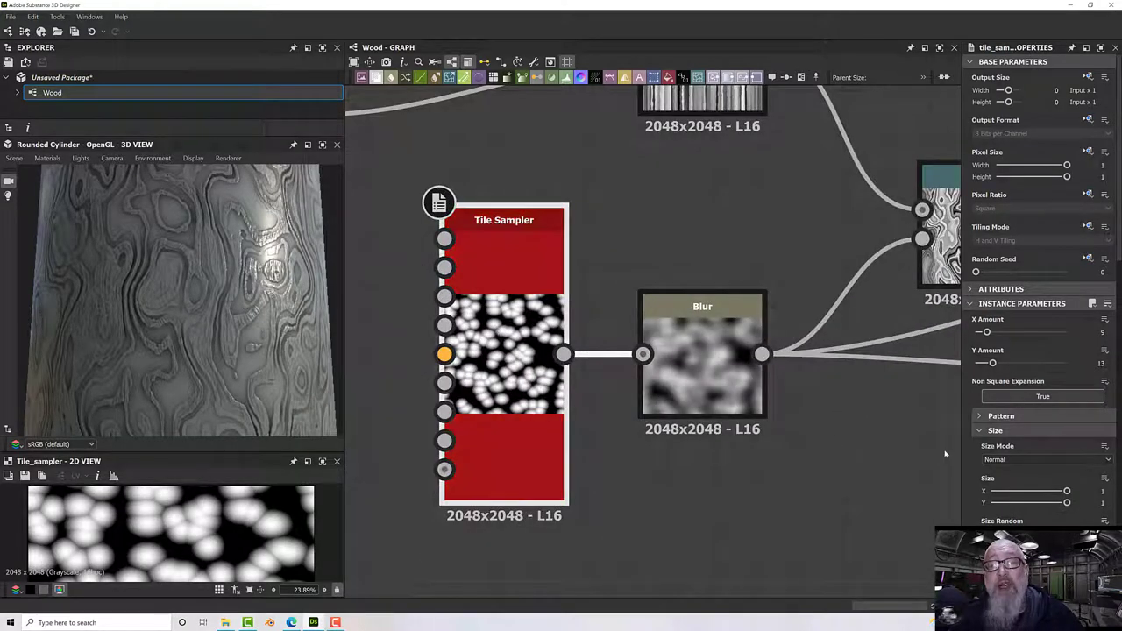
{"action": "left_click_drag", "start_coordinate": [1067, 503], "coordinate": [1030, 500]}
- Orbit the cylinder to inspect the tighter swirls from the side and edge
{"action": "scroll", "coordinate": [271, 396], "scroll_direction": "down", "scroll_amount": 2}
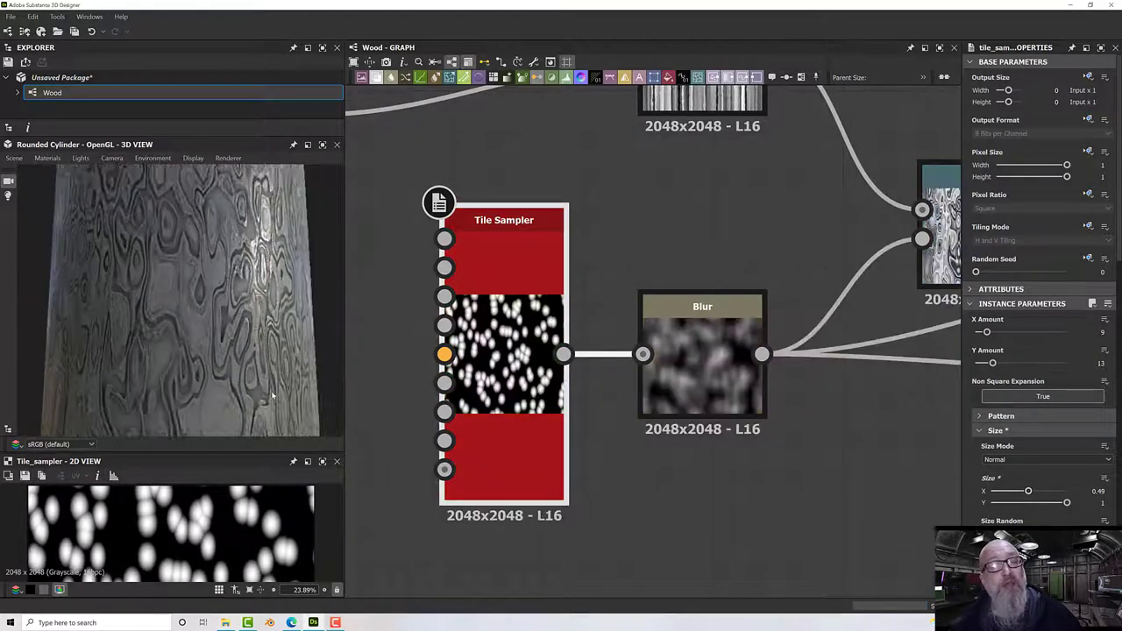
{"action": "scroll", "coordinate": [272, 396], "scroll_direction": "down", "scroll_amount": 2}
{"action": "left_click_drag", "start_coordinate": [272, 396], "coordinate": [178, 400]}
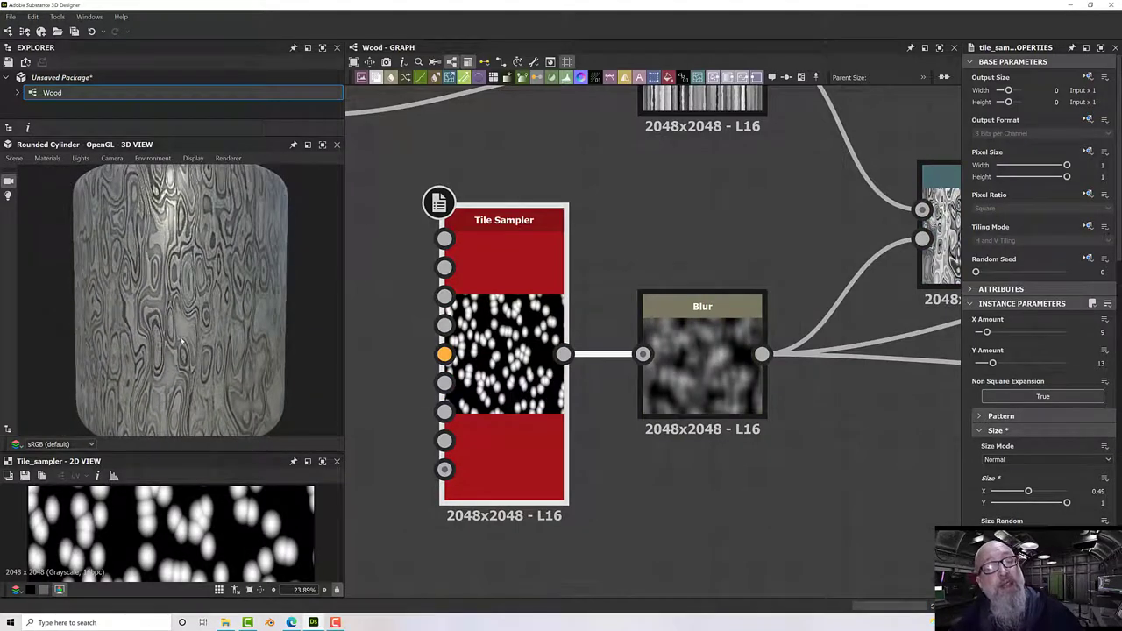
{"action": "scroll", "coordinate": [182, 342], "scroll_direction": "up", "scroll_amount": 2}
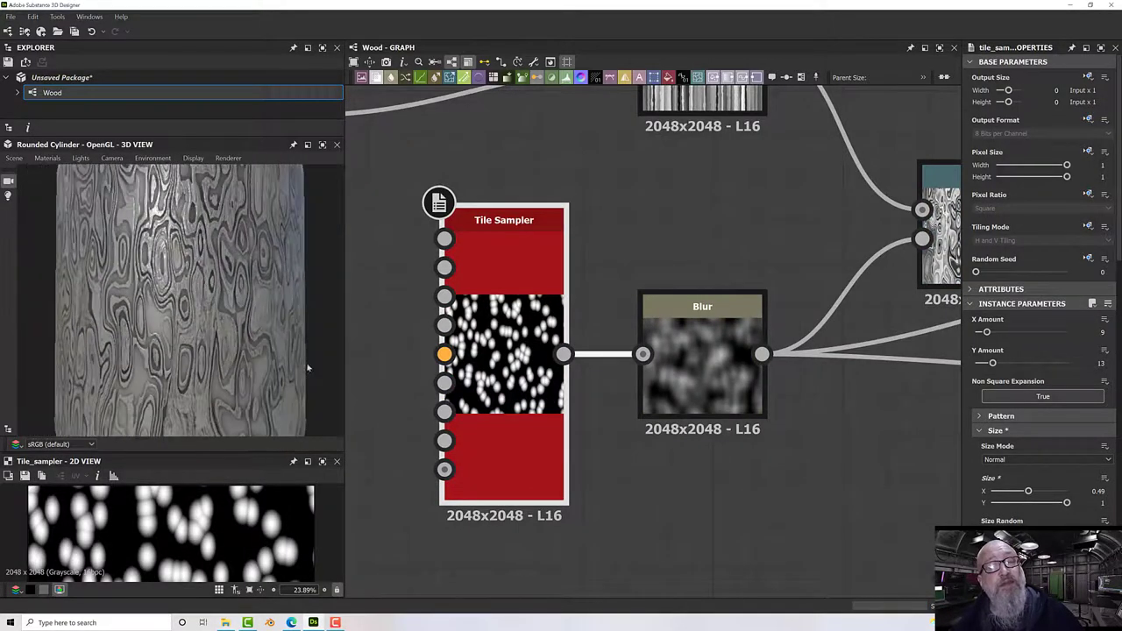
{"action": "scroll", "coordinate": [1039, 350], "scroll_direction": "down", "scroll_amount": 2}
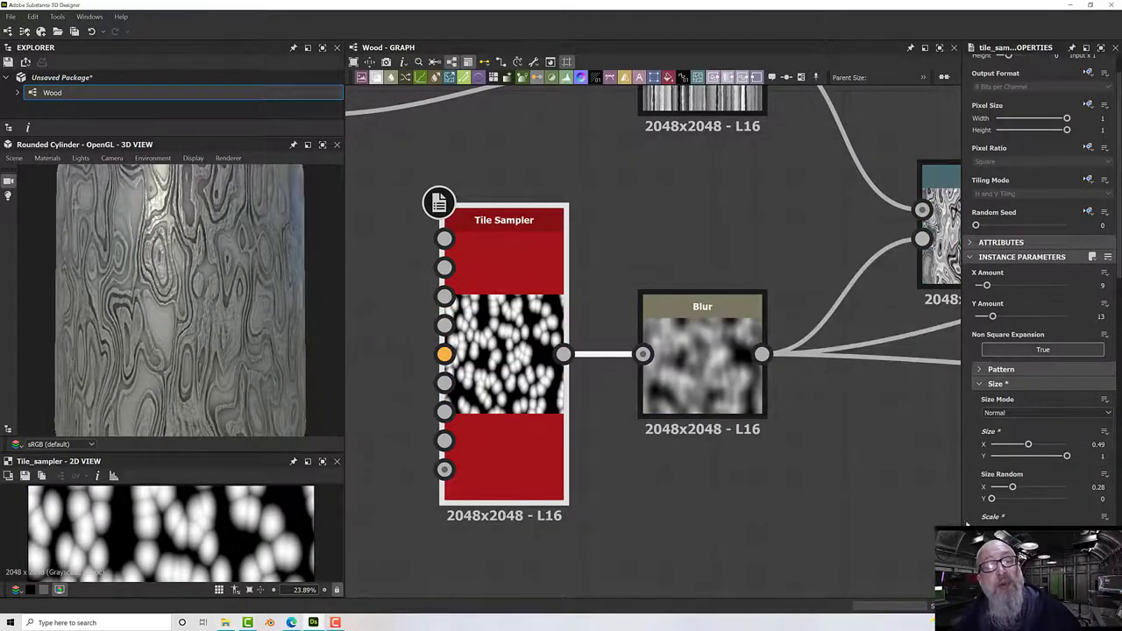
{"action": "scroll", "coordinate": [210, 340], "scroll_direction": "up", "scroll_amount": 5}
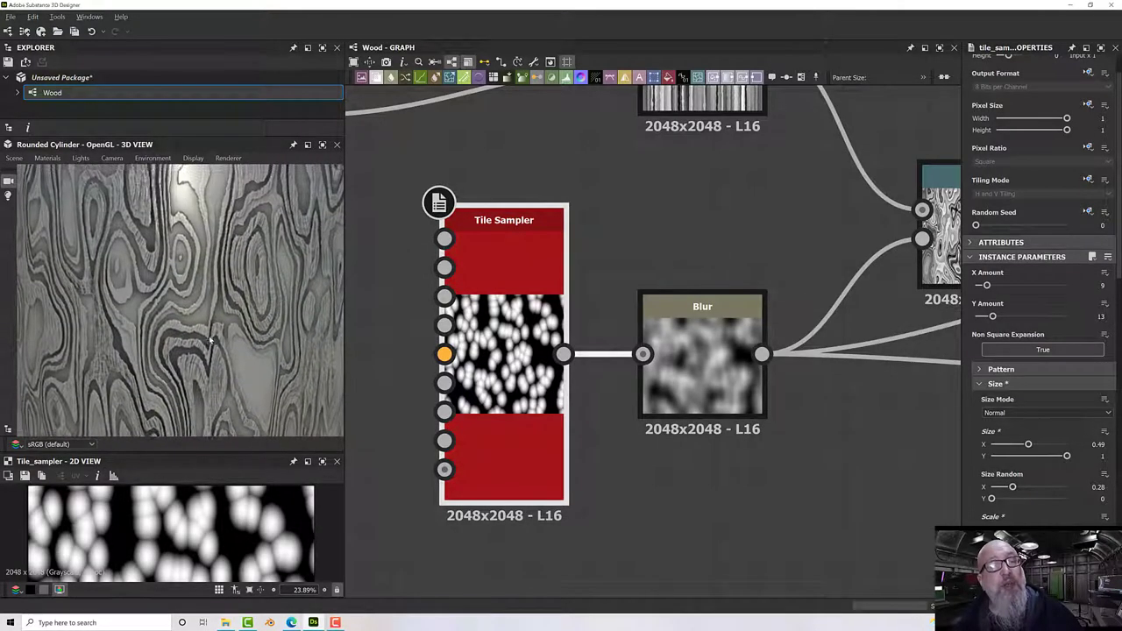
{"action": "left_click_drag", "start_coordinate": [211, 340], "coordinate": [141, 344]}
{"action": "scroll", "coordinate": [173, 327], "scroll_direction": "down", "scroll_amount": 5}
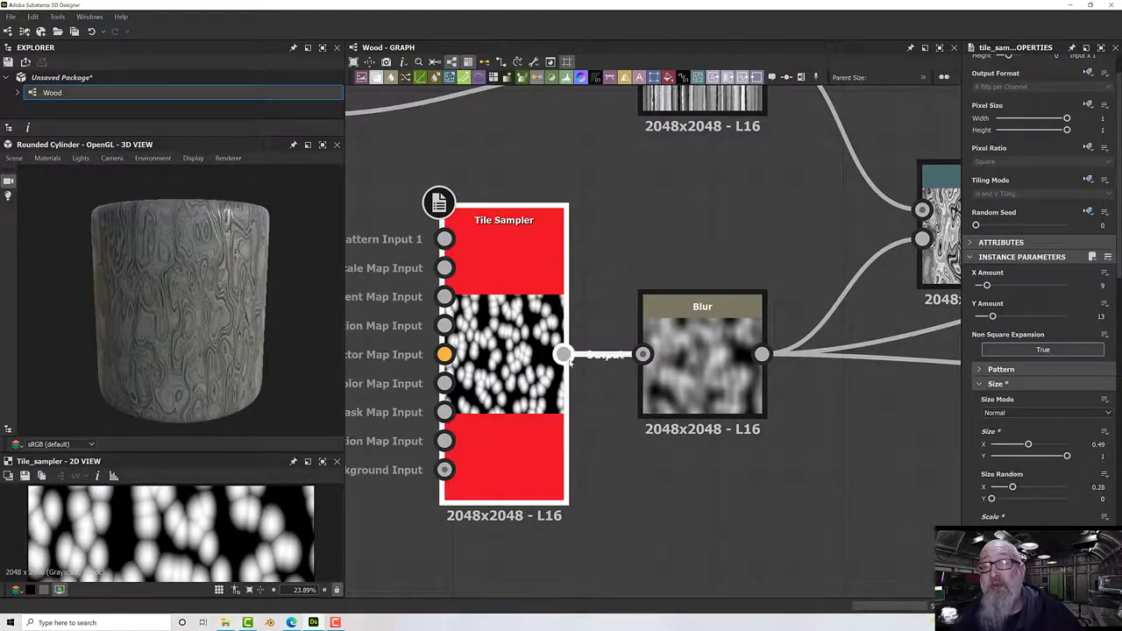
{"action": "scroll", "coordinate": [568, 360], "scroll_direction": "down", "scroll_amount": 5}
{"action": "middle_click_drag", "start_coordinate": [634, 430], "coordinate": [579, 429]}
{"action": "scroll", "coordinate": [579, 429], "scroll_direction": "down", "scroll_amount": 1}
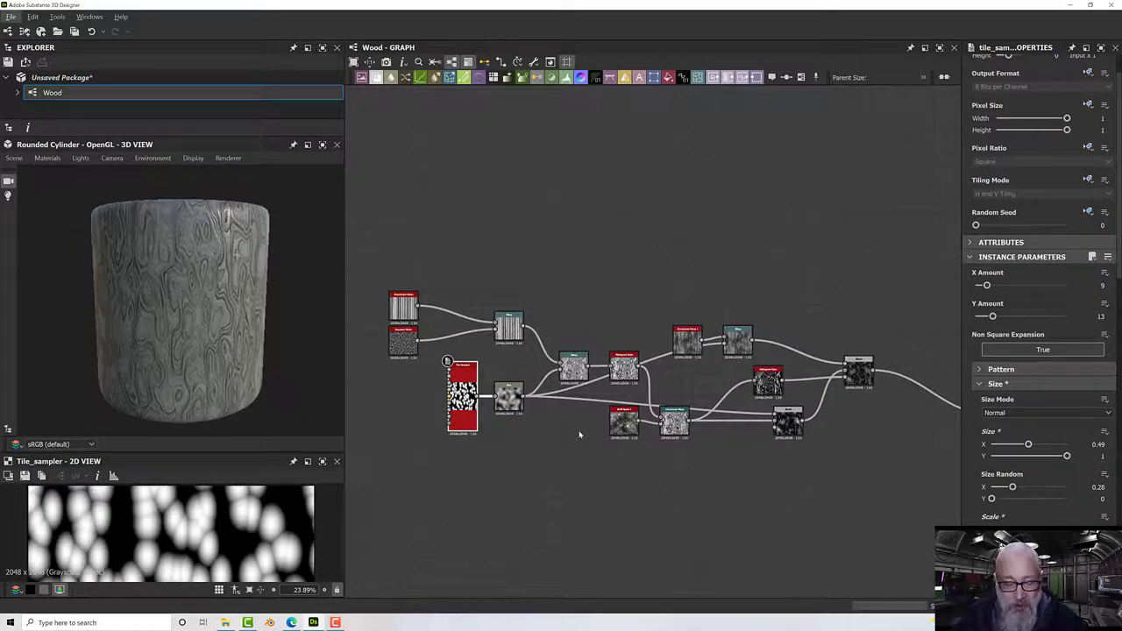
- Select the Anisotropic Noise node and set its X Amount to 6
{"action": "scroll", "coordinate": [507, 324], "scroll_direction": "up", "scroll_amount": 4}
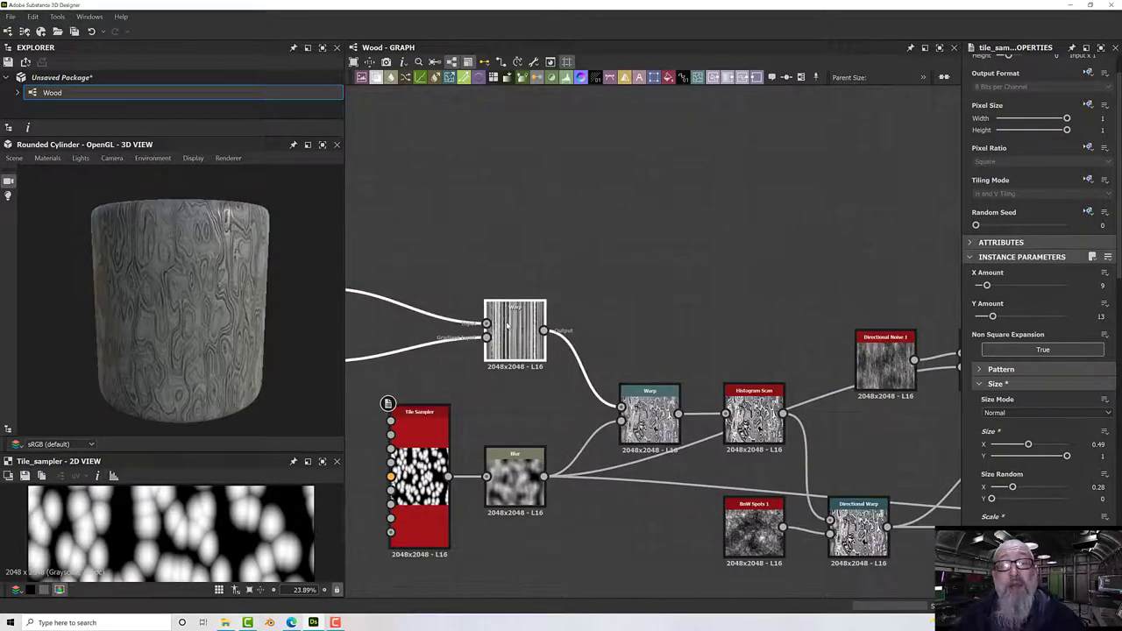
{"action": "left_click", "coordinate": [506, 324]}
{"action": "middle_click_drag", "start_coordinate": [488, 301], "coordinate": [696, 292]}
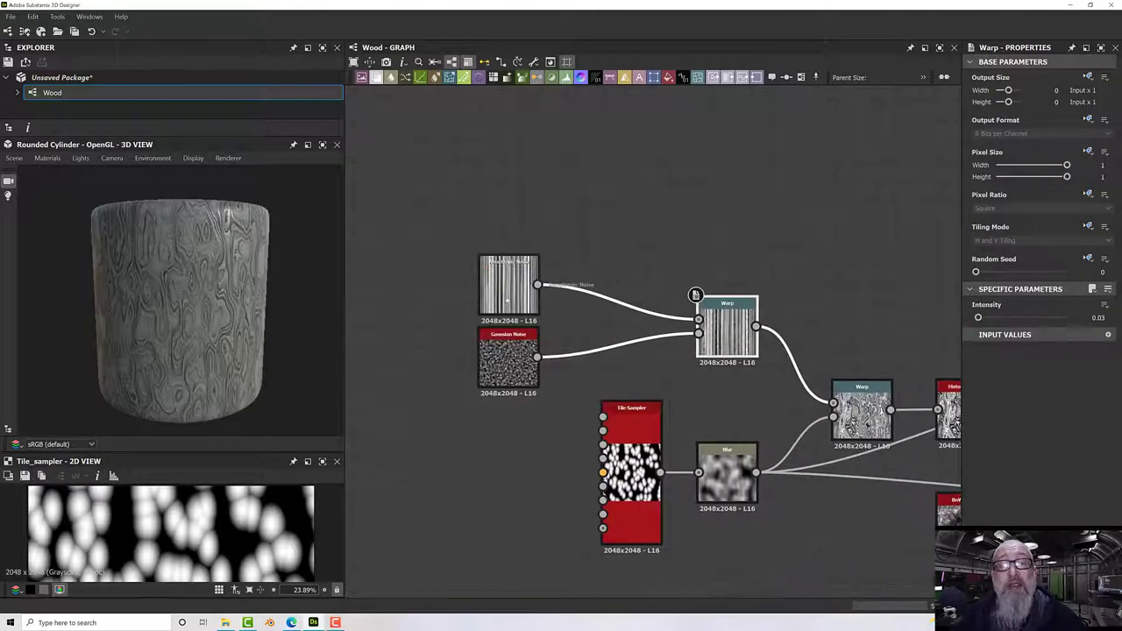
{"action": "left_click", "coordinate": [501, 298]}
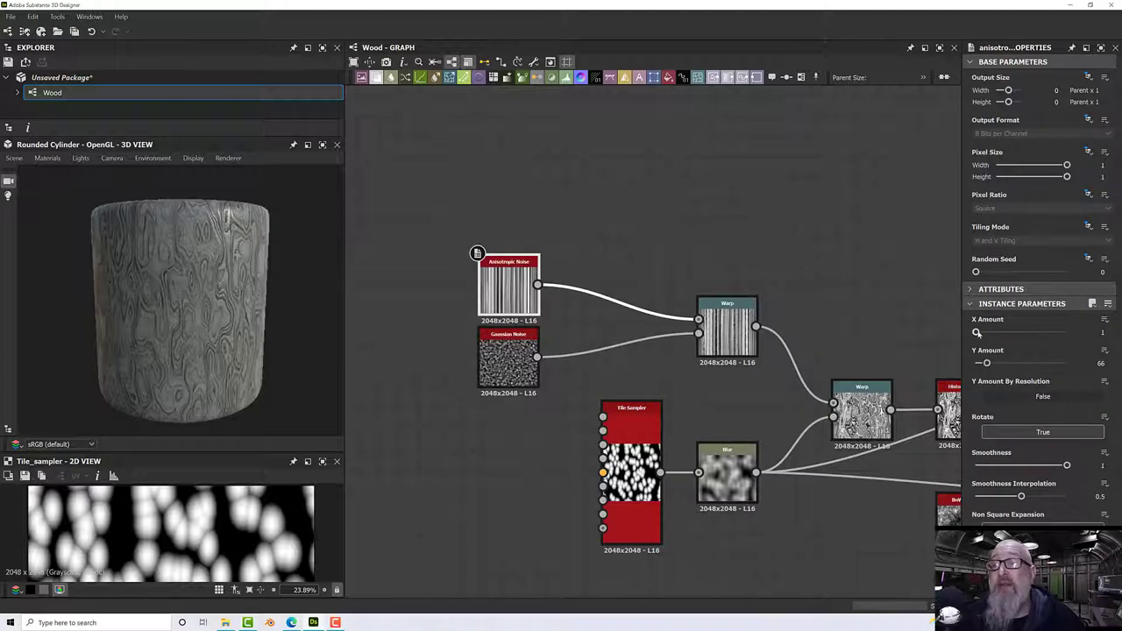
{"action": "left_click_drag", "start_coordinate": [977, 333], "coordinate": [989, 333]}
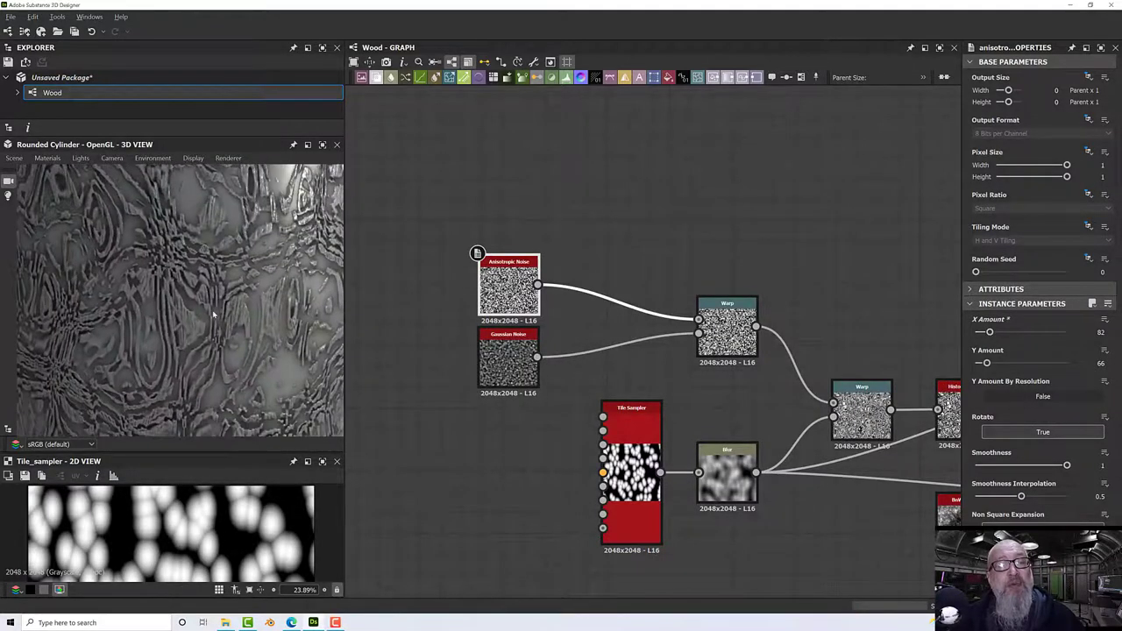
{"action": "left_click_drag", "start_coordinate": [987, 337], "coordinate": [978, 333]}
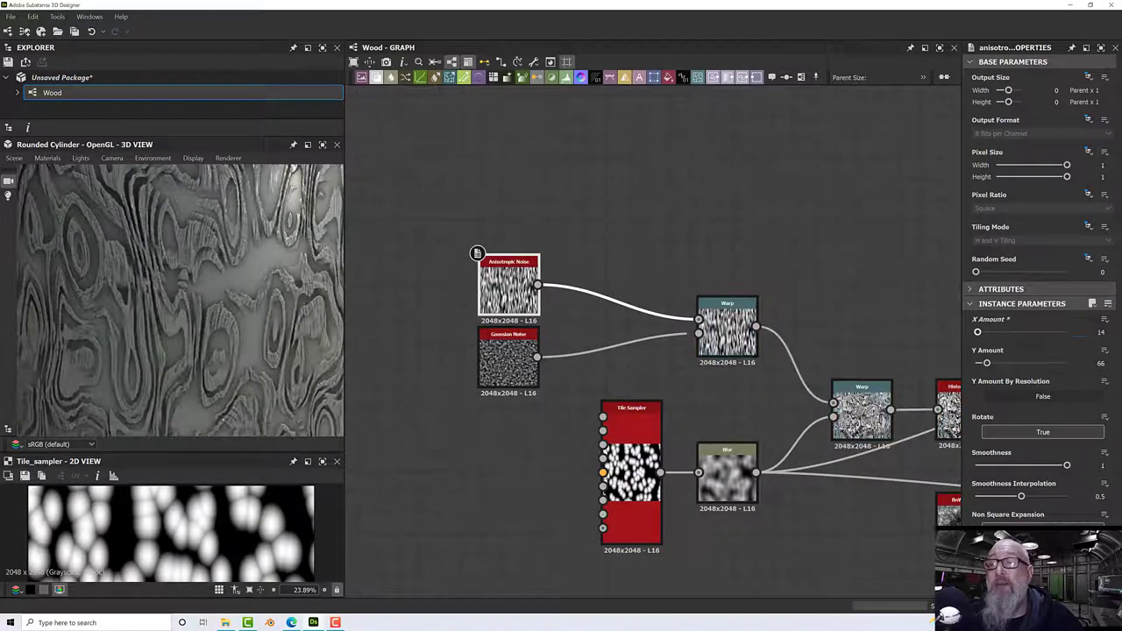
{"action": "double_click", "coordinate": [1101, 332]}
{"action": "type", "text": "6"}
{"action": "key", "text": "Return"}
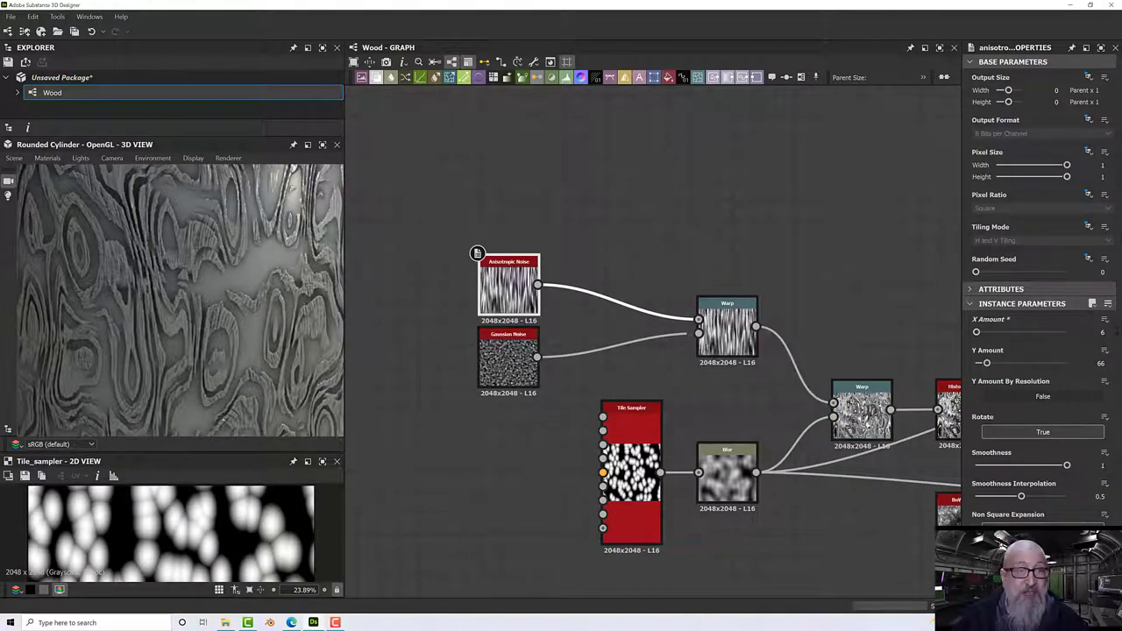
- Raise the Anisotropic Noise Y Amount to 102 and rotate the cylinder to inspect the grain
{"action": "left_click_drag", "start_coordinate": [986, 363], "coordinate": [993, 363]}
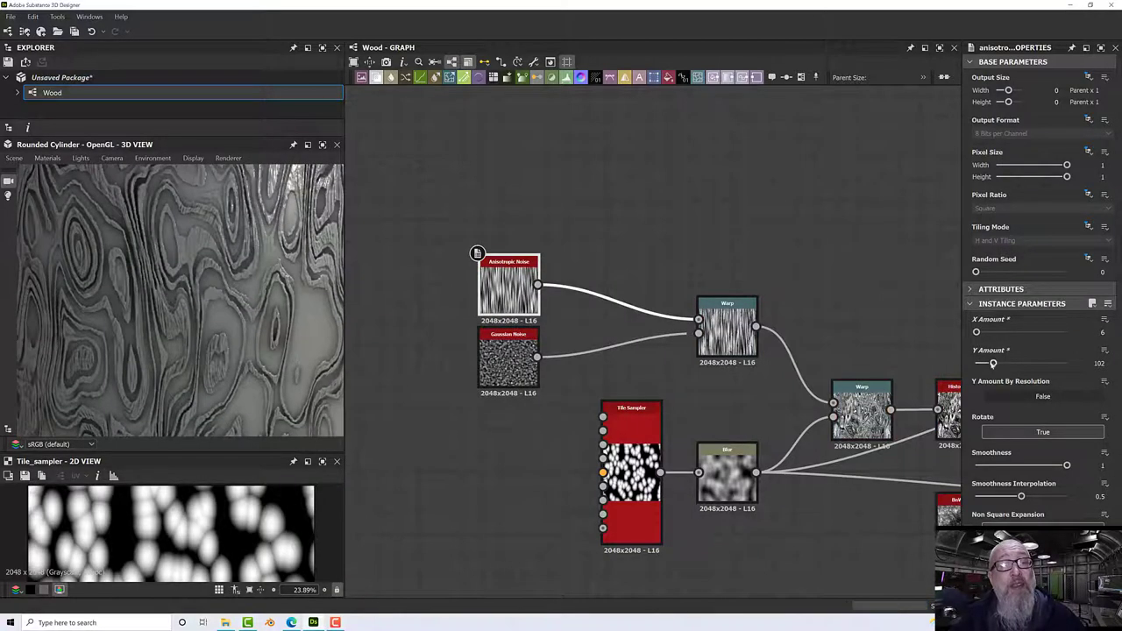
{"action": "scroll", "coordinate": [256, 325], "scroll_direction": "down", "scroll_amount": 5}
{"action": "scroll", "coordinate": [207, 326], "scroll_direction": "up", "scroll_amount": 8}
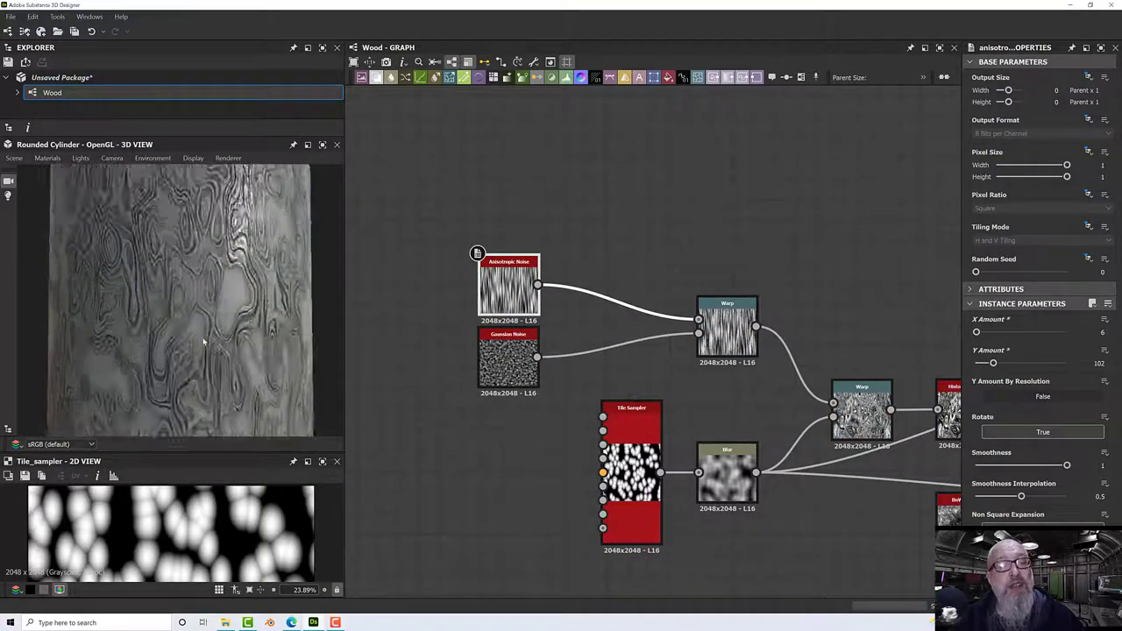
{"action": "scroll", "coordinate": [197, 330], "scroll_direction": "up", "scroll_amount": 3}
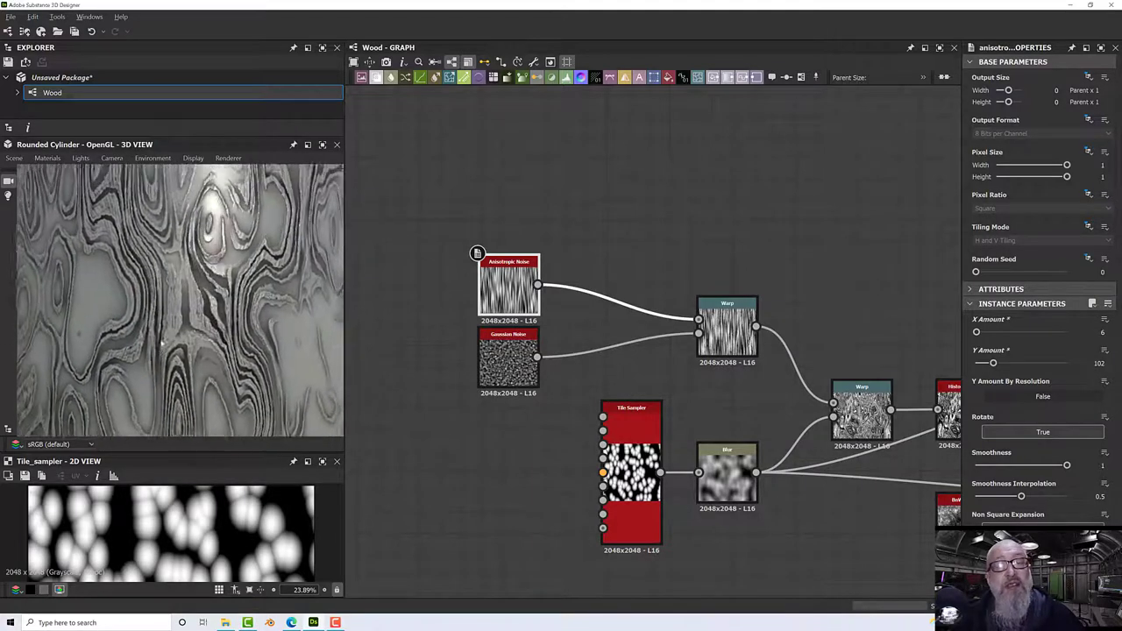
{"action": "scroll", "coordinate": [185, 334], "scroll_direction": "down", "scroll_amount": 8}
{"action": "left_click_drag", "start_coordinate": [185, 334], "coordinate": [143, 336]}
{"action": "scroll", "coordinate": [149, 338], "scroll_direction": "up", "scroll_amount": 6}
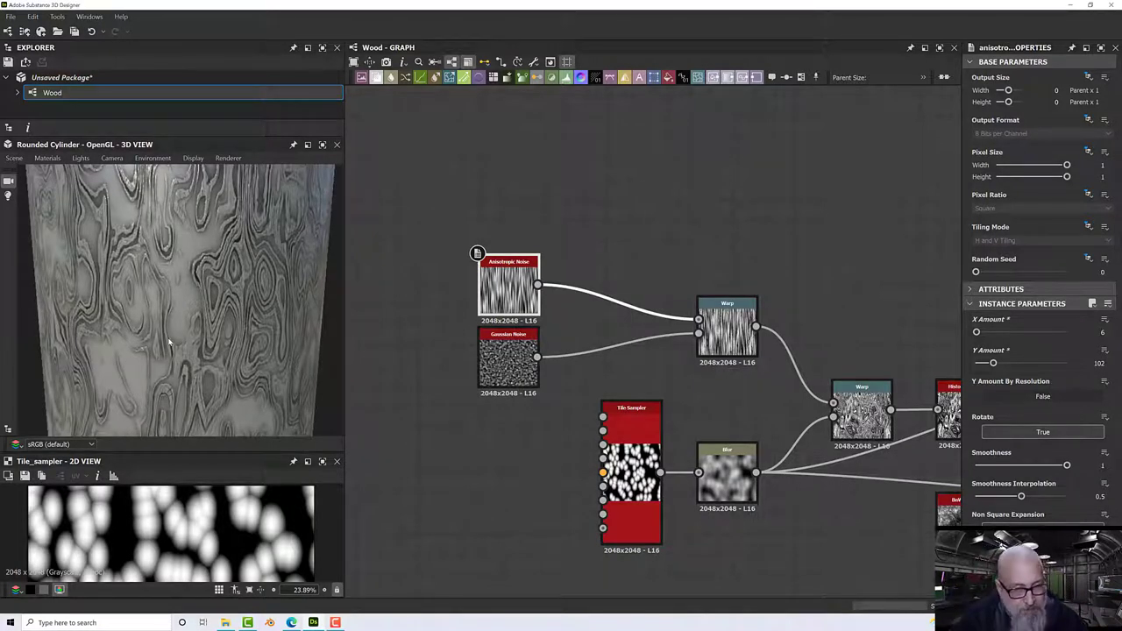
{"action": "scroll", "coordinate": [159, 328], "scroll_direction": "down", "scroll_amount": 5}
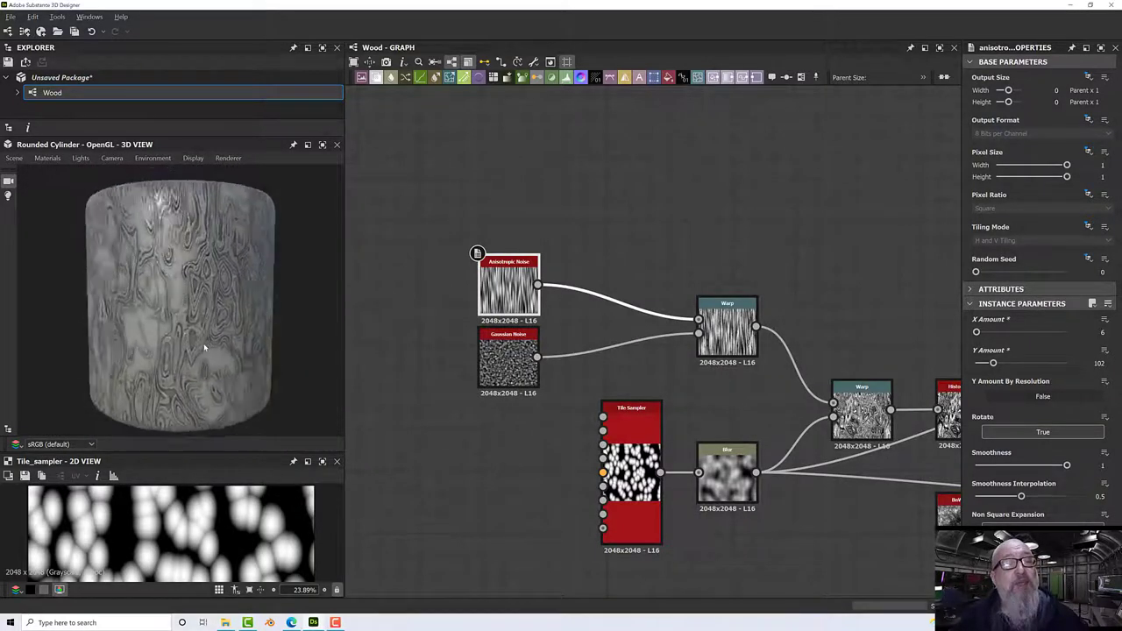
{"action": "scroll", "coordinate": [225, 321], "scroll_direction": "up", "scroll_amount": 5}
{"action": "left_click_drag", "start_coordinate": [225, 321], "coordinate": [189, 324]}
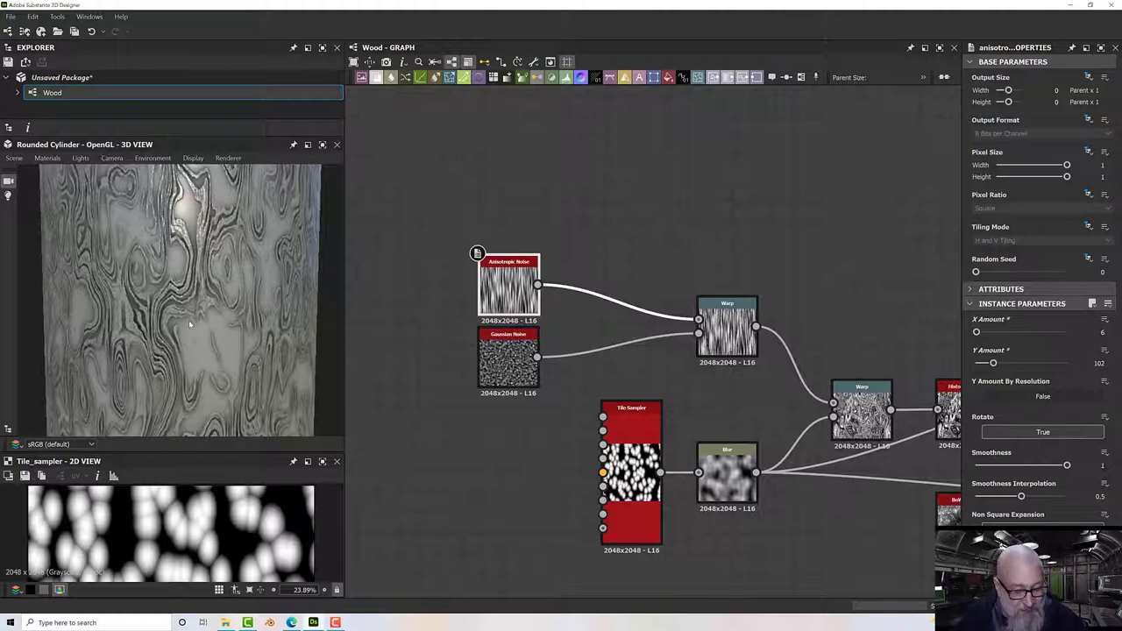
{"action": "scroll", "coordinate": [188, 320], "scroll_direction": "down", "scroll_amount": 2}
{"action": "scroll", "coordinate": [589, 390], "scroll_direction": "down", "scroll_amount": 2}
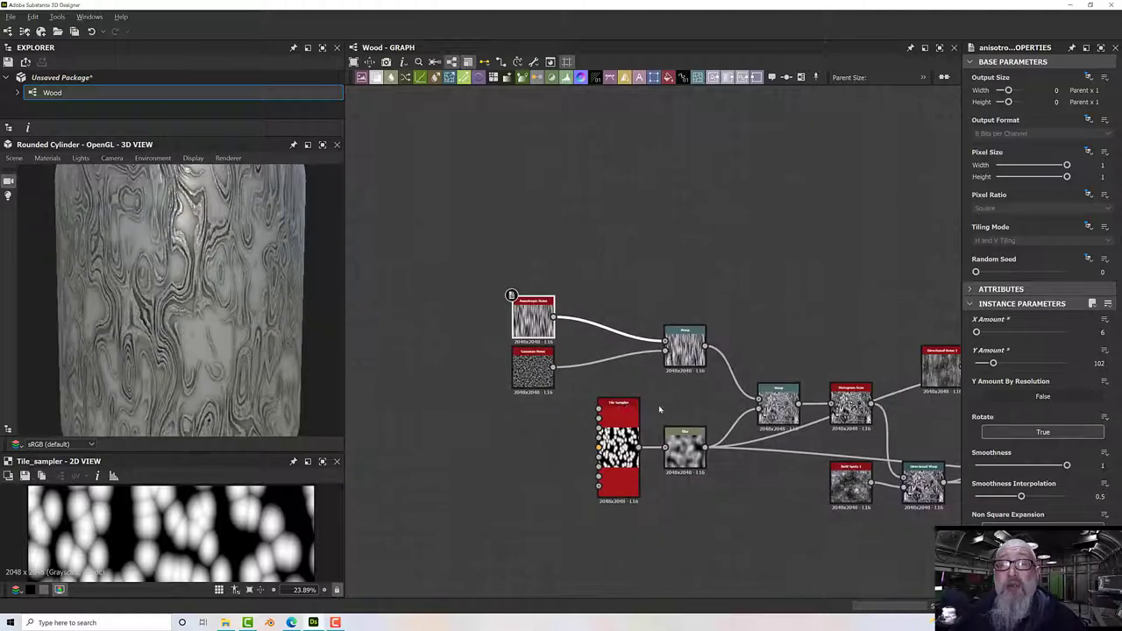
{"action": "middle_click_drag", "start_coordinate": [660, 409], "coordinate": [389, 397]}
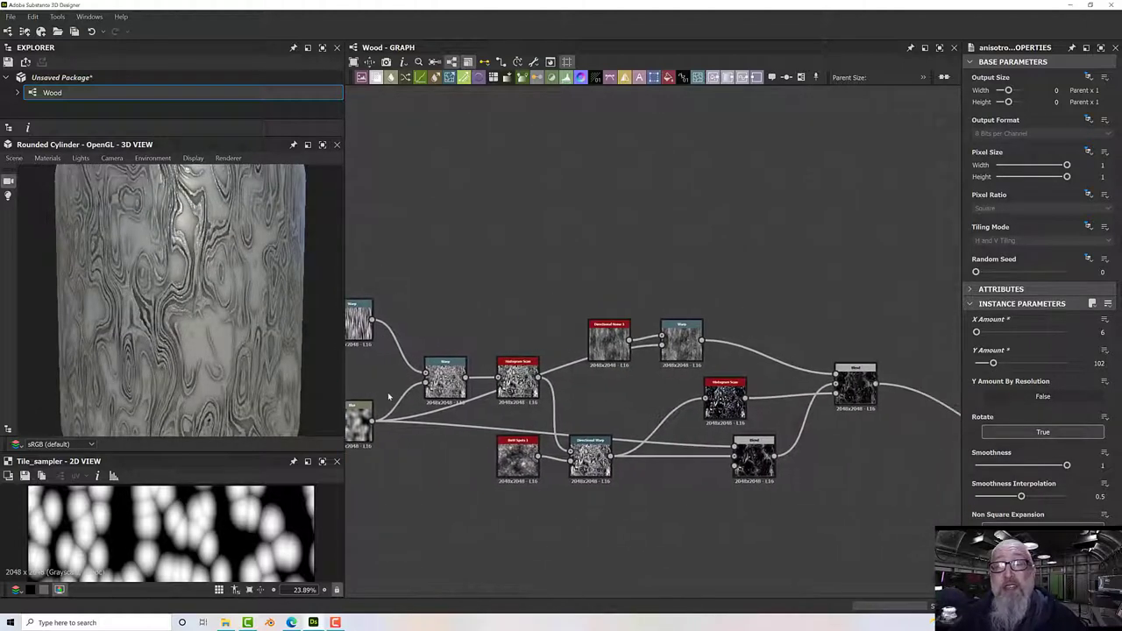
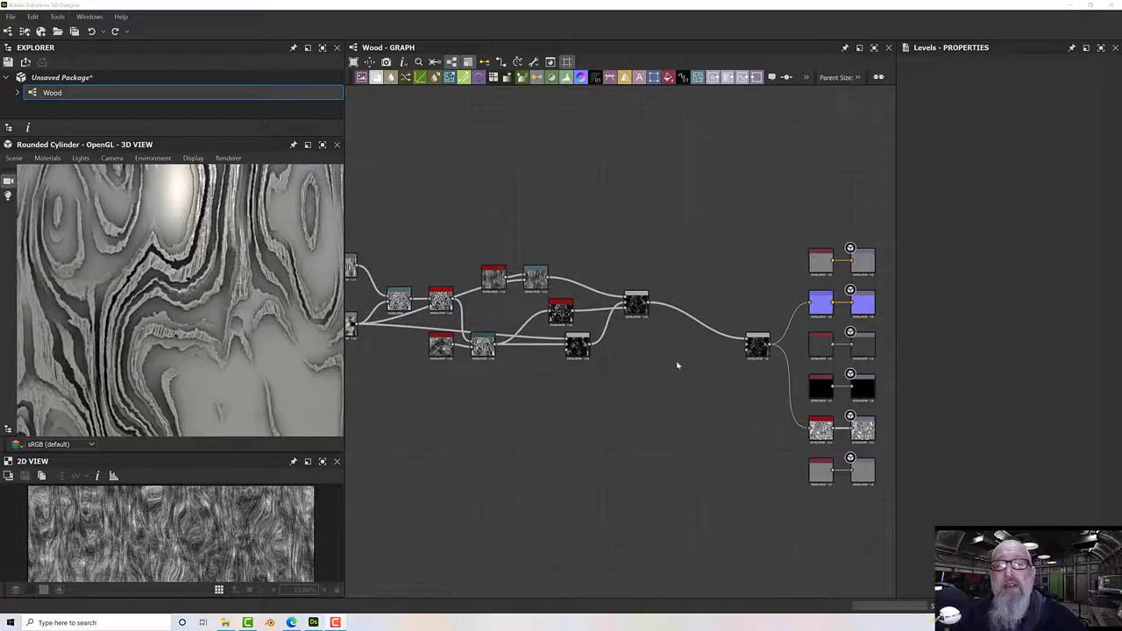
- Add a Directional Scratches node to the Wood graph using the 'direc' node search
{"action": "middle_click_drag", "start_coordinate": [696, 355], "coordinate": [652, 375]}
{"action": "scroll", "coordinate": [581, 313], "scroll_direction": "up", "scroll_amount": 2}
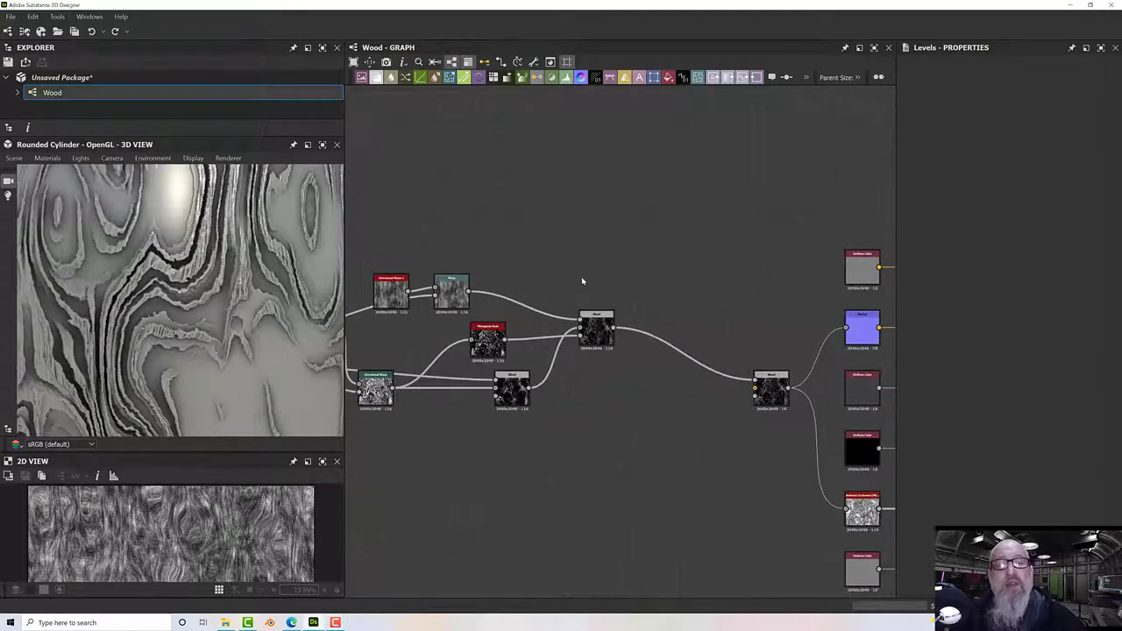
{"action": "middle_click_drag", "start_coordinate": [619, 275], "coordinate": [645, 288]}
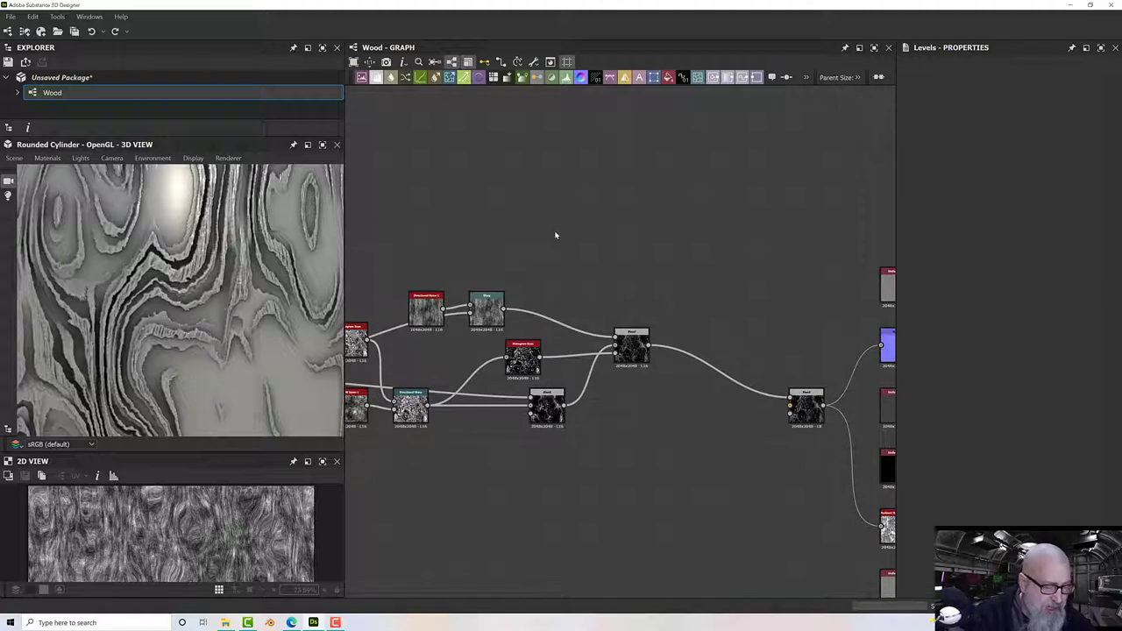
{"action": "key", "text": "space"}
{"action": "type", "text": "direct"}
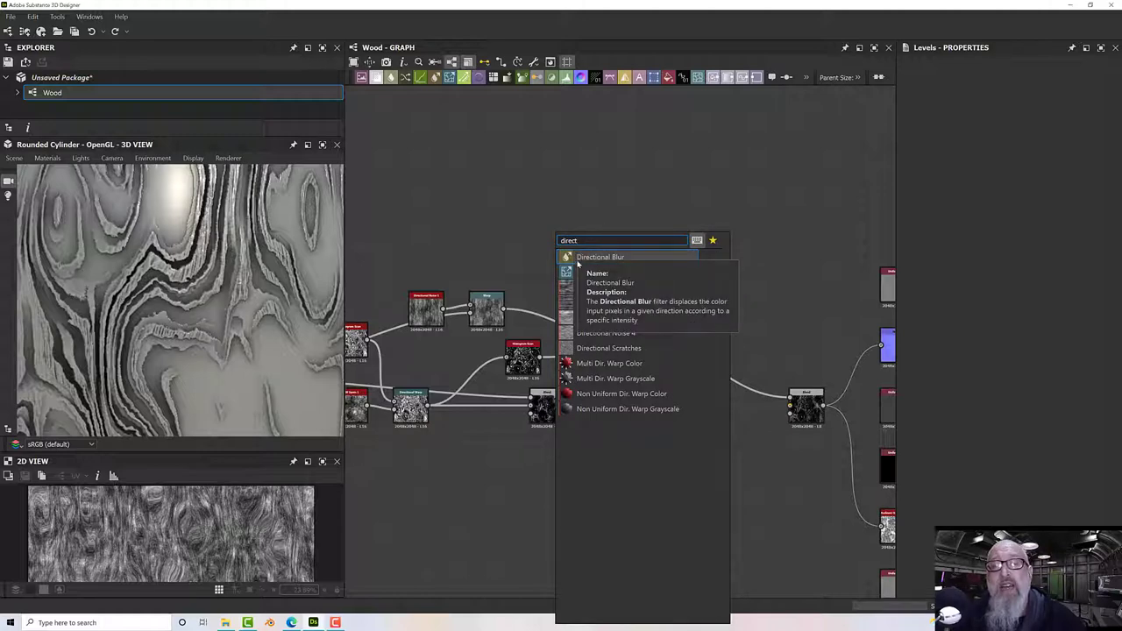
{"action": "left_click", "coordinate": [589, 351]}
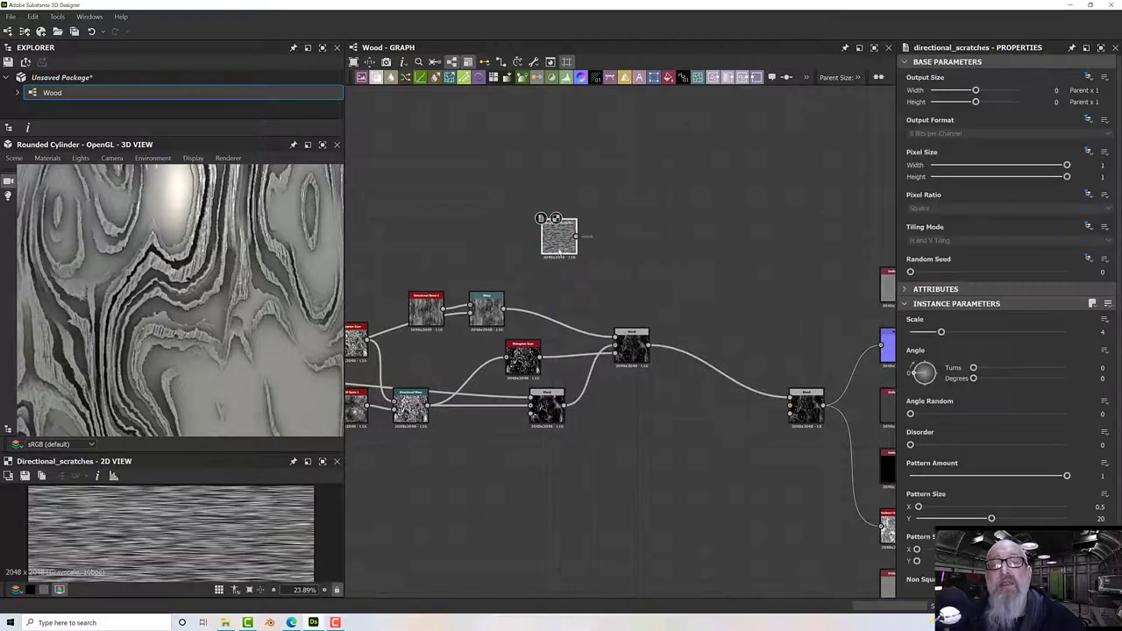
- Set the Directional Scratches Scale to 6, Disorder to 0.3 and Angle Random to 0.06
{"action": "scroll", "coordinate": [560, 250], "scroll_direction": "up", "scroll_amount": 1}
{"action": "scroll", "coordinate": [559, 247], "scroll_direction": "up", "scroll_amount": 5}
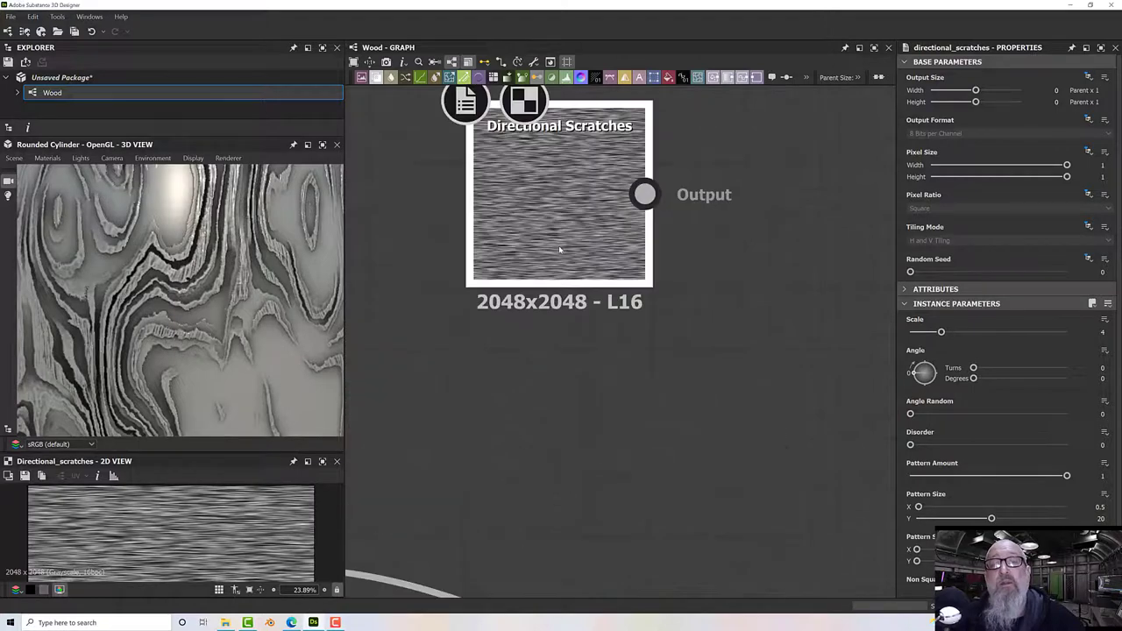
{"action": "mouse_move", "coordinate": [939, 333]}
{"action": "left_mouse_down"}
{"action": "mouse_move", "coordinate": [982, 333]}
{"action": "mouse_move", "coordinate": [962, 333]}
{"action": "left_mouse_up"}
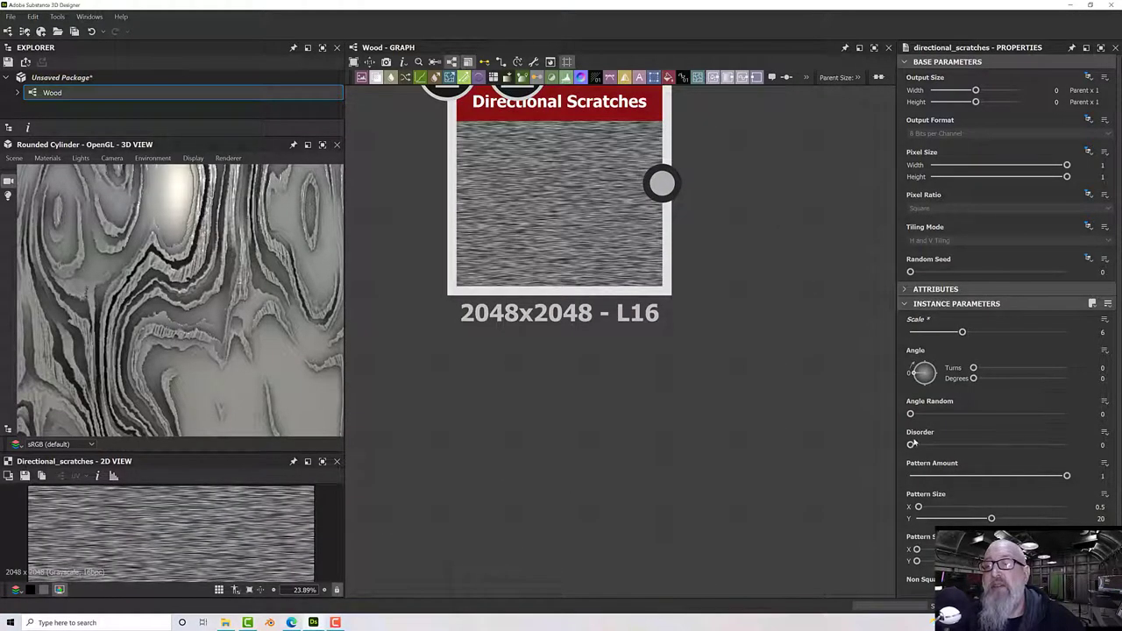
{"action": "left_click_drag", "start_coordinate": [909, 445], "coordinate": [957, 447]}
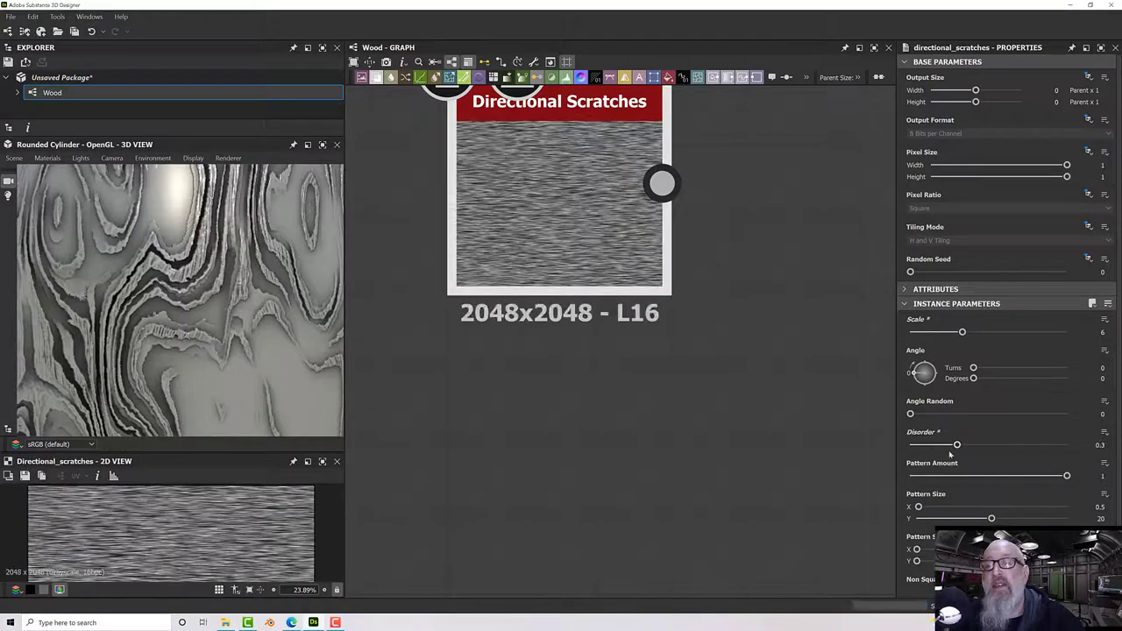
{"action": "left_click_drag", "start_coordinate": [910, 416], "coordinate": [919, 417]}
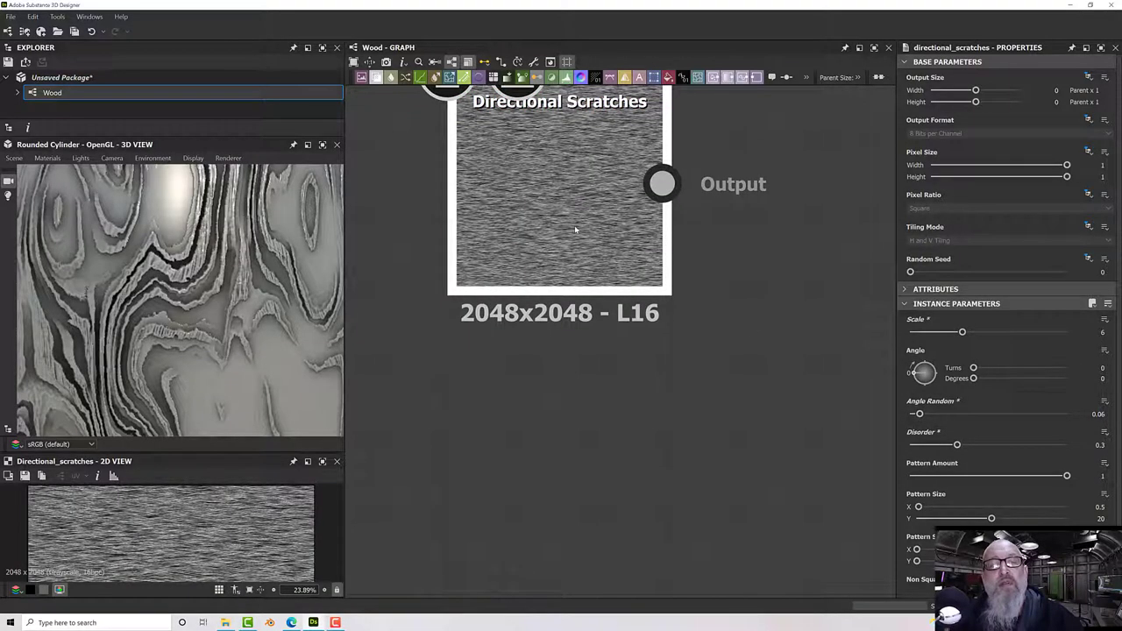
{"action": "scroll", "coordinate": [575, 226], "scroll_direction": "down", "scroll_amount": 6}
{"action": "middle_click_drag", "start_coordinate": [675, 348], "coordinate": [552, 342]}
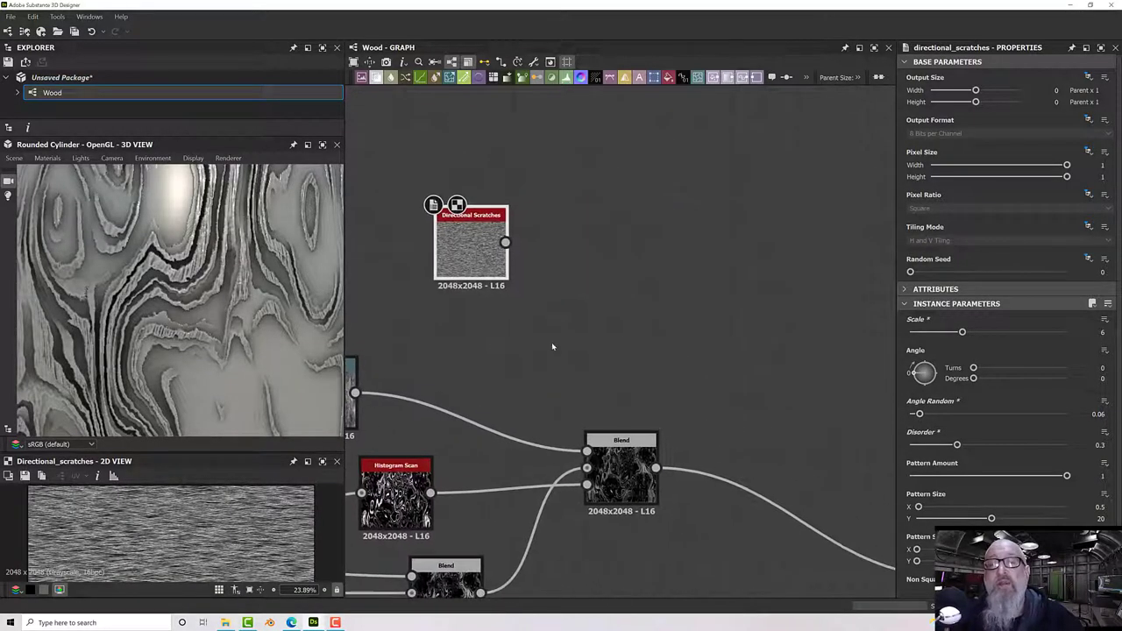
{"action": "scroll", "coordinate": [551, 341], "scroll_direction": "down", "scroll_amount": 4}
- Duplicate the Warp node with its input links and place the copy beside Directional Scratches
{"action": "left_click", "coordinate": [461, 368]}
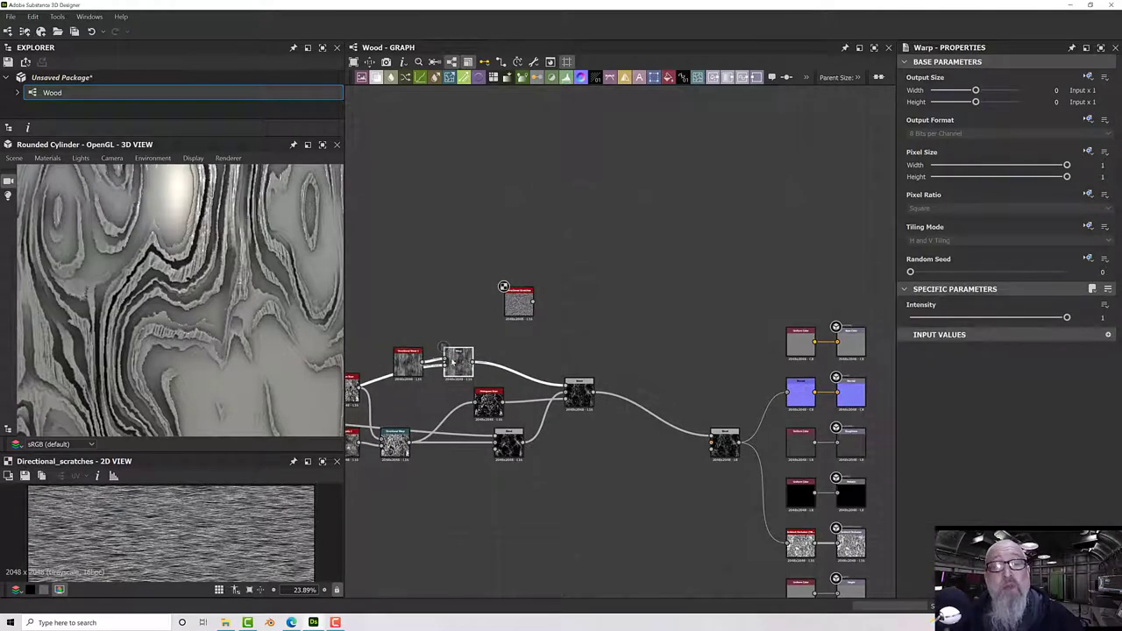
{"action": "scroll", "coordinate": [455, 362], "scroll_direction": "up", "scroll_amount": 3}
{"action": "scroll", "coordinate": [456, 362], "scroll_direction": "down", "scroll_amount": 1}
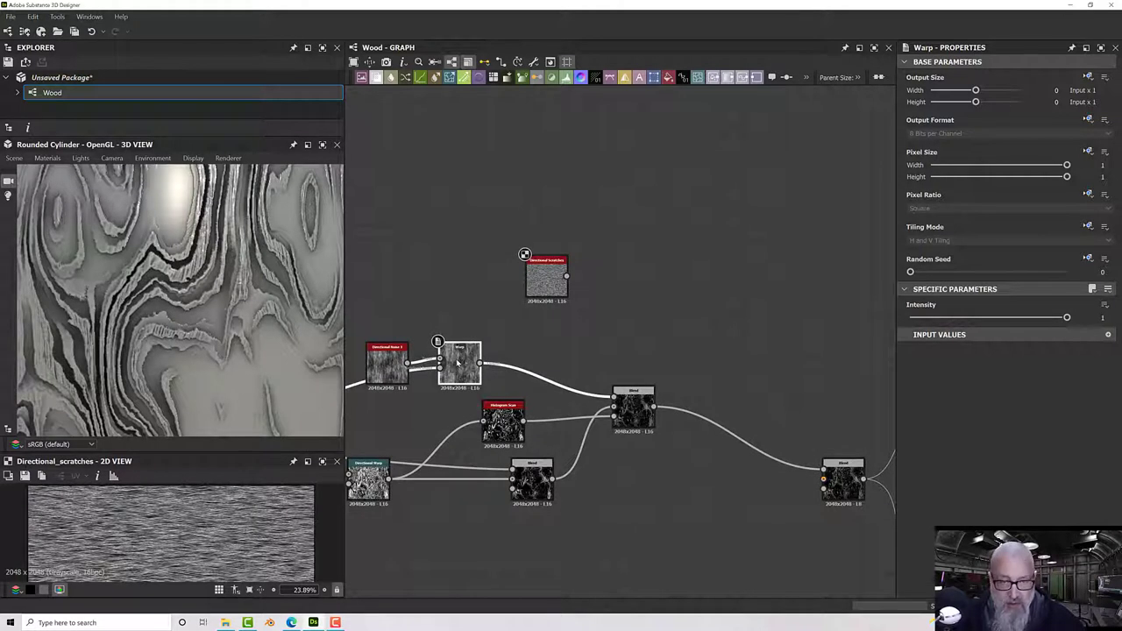
{"action": "key", "text": "ctrl+shift+d"}
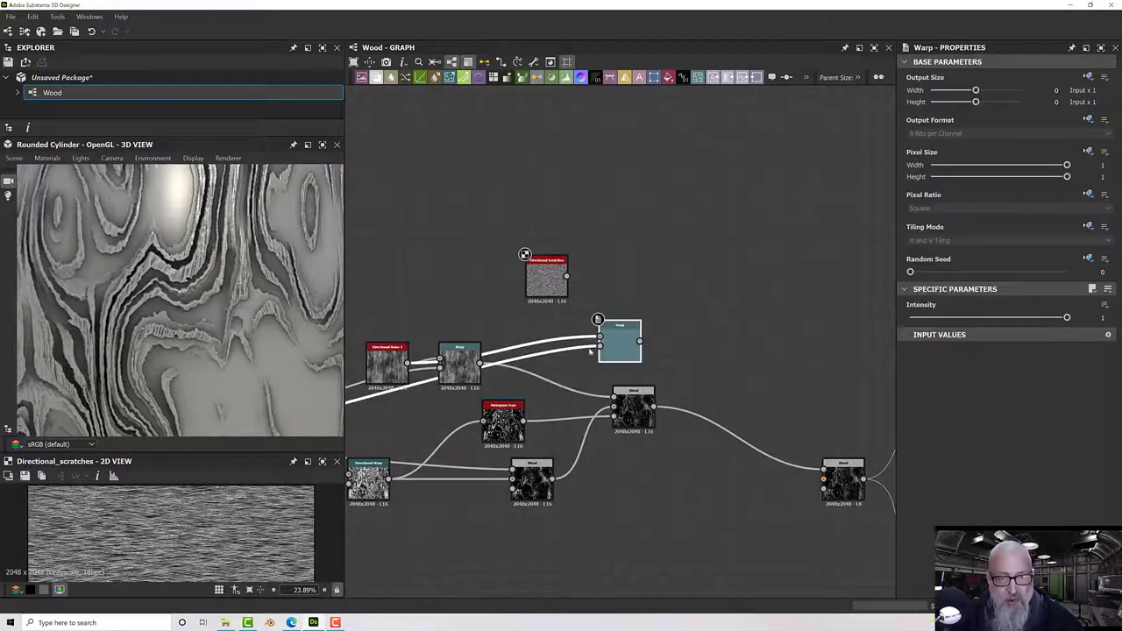
{"action": "left_click_drag", "start_coordinate": [635, 343], "coordinate": [548, 259]}
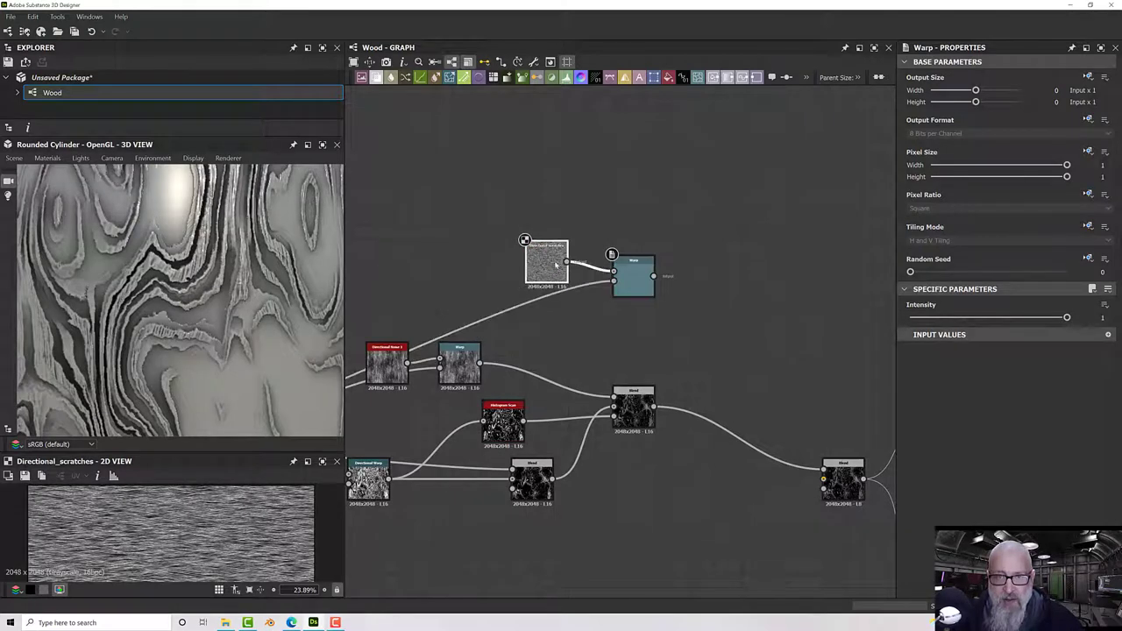
- Preview the Warp copy in 2D and lower its Intensity to 0.76
{"action": "double_click", "coordinate": [631, 281]}
{"action": "scroll", "coordinate": [631, 279], "scroll_direction": "up", "scroll_amount": 5}
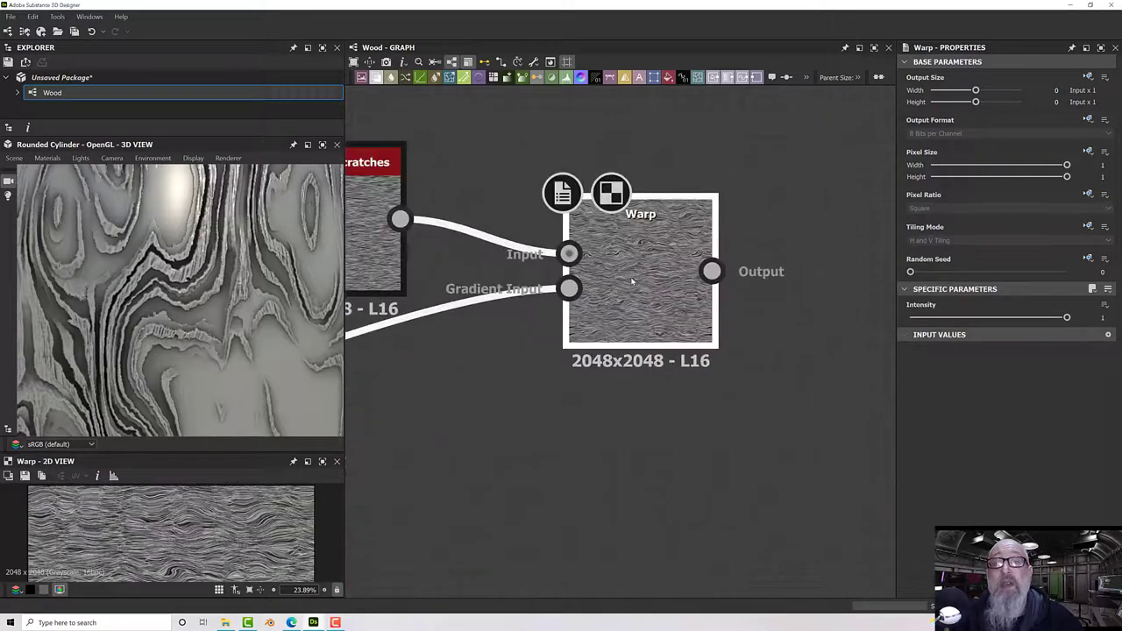
{"action": "left_click", "coordinate": [676, 262]}
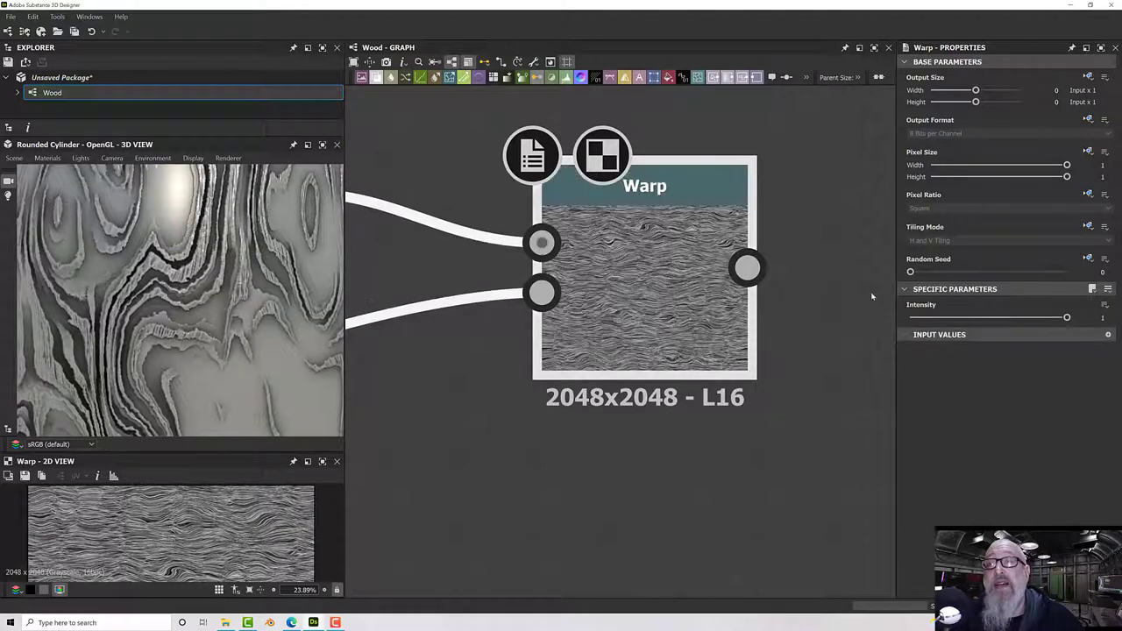
{"action": "left_click_drag", "start_coordinate": [1067, 318], "coordinate": [1029, 319]}
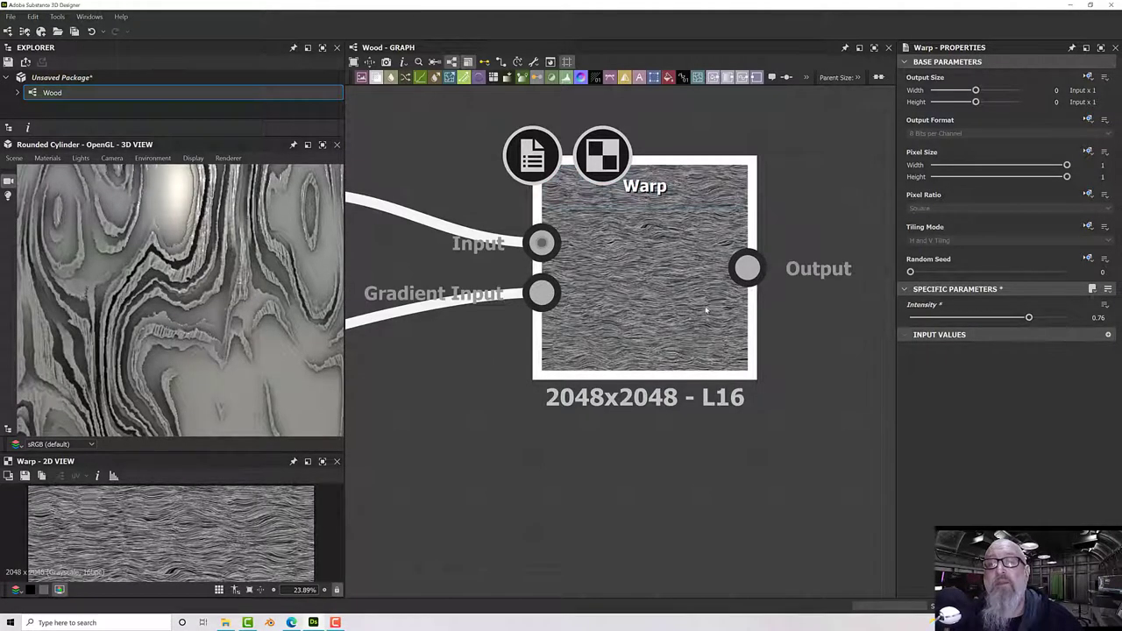
{"action": "scroll", "coordinate": [655, 302], "scroll_direction": "down", "scroll_amount": 5}
- Zoom out and select the Blend node that combines the grain
{"action": "middle_click_drag", "start_coordinate": [632, 388], "coordinate": [603, 381]}
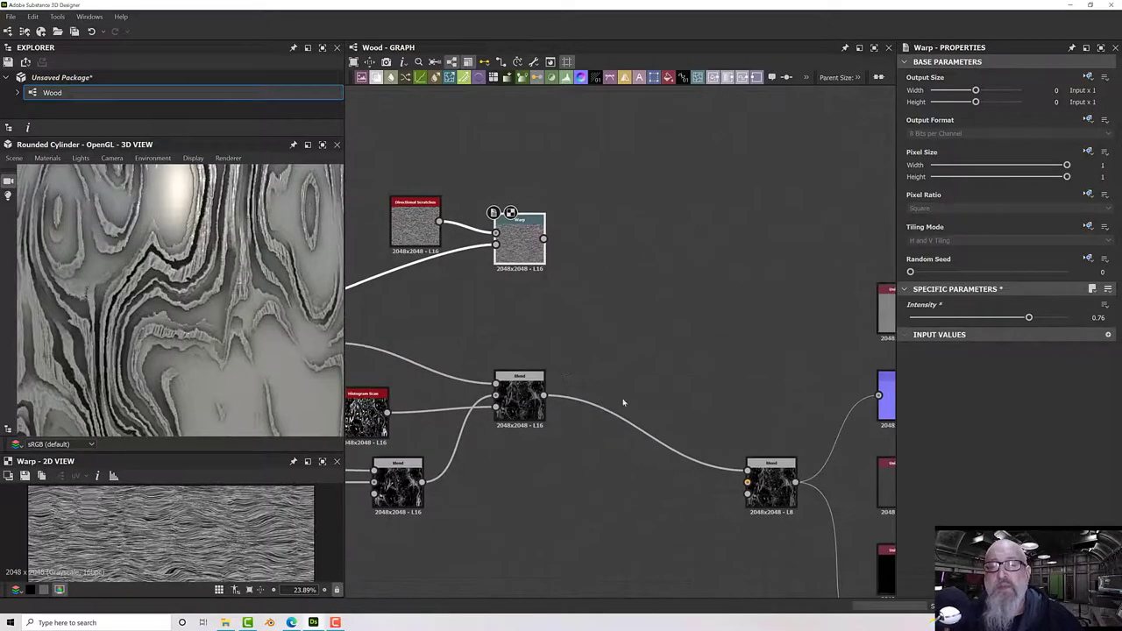
{"action": "left_click", "coordinate": [519, 396]}
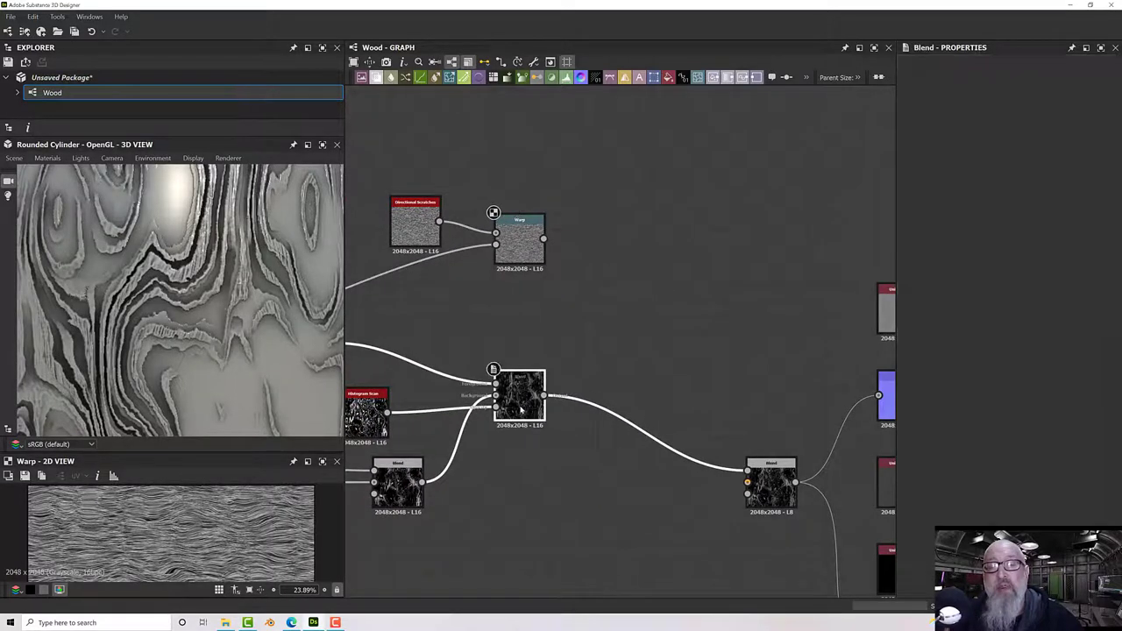
{"action": "scroll", "coordinate": [520, 403], "scroll_direction": "up", "scroll_amount": 3}
{"action": "scroll", "coordinate": [521, 409], "scroll_direction": "up", "scroll_amount": 2}
{"action": "scroll", "coordinate": [543, 393], "scroll_direction": "up", "scroll_amount": 1}
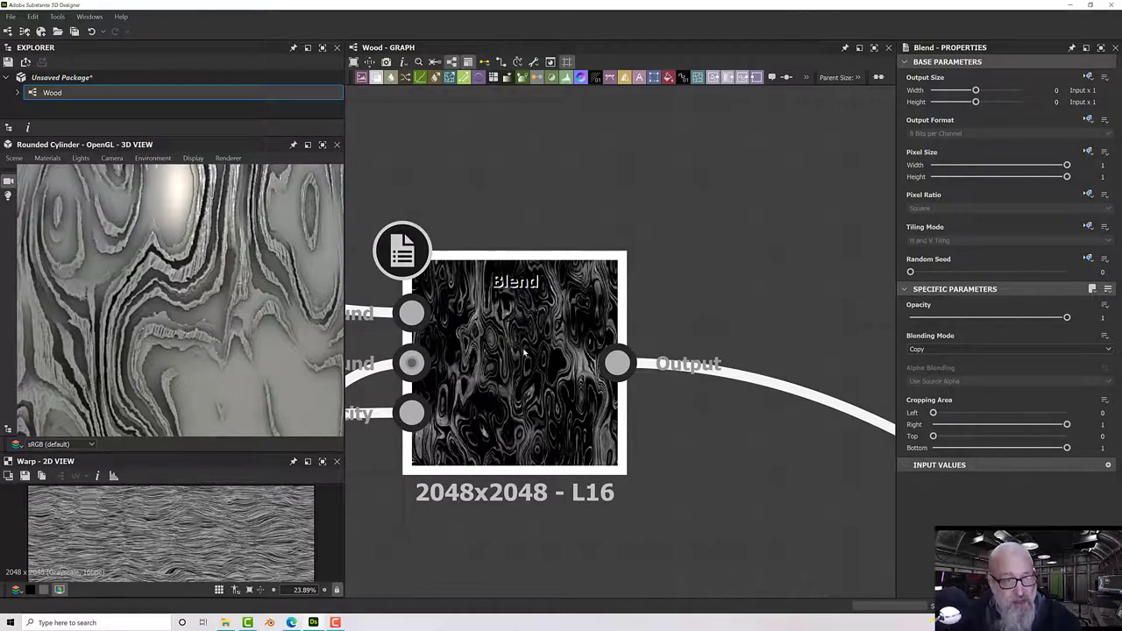
{"action": "scroll", "coordinate": [523, 354], "scroll_direction": "down", "scroll_amount": 2}
{"action": "scroll", "coordinate": [524, 354], "scroll_direction": "down", "scroll_amount": 3}
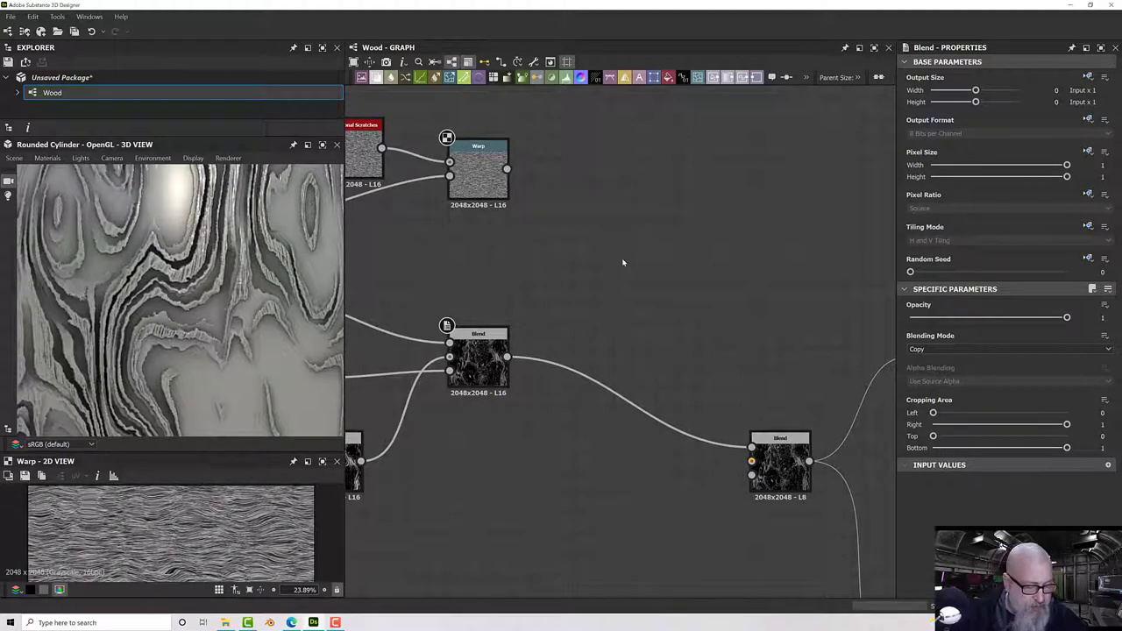
{"action": "key", "text": "space"}
{"action": "type", "text": "blen"}
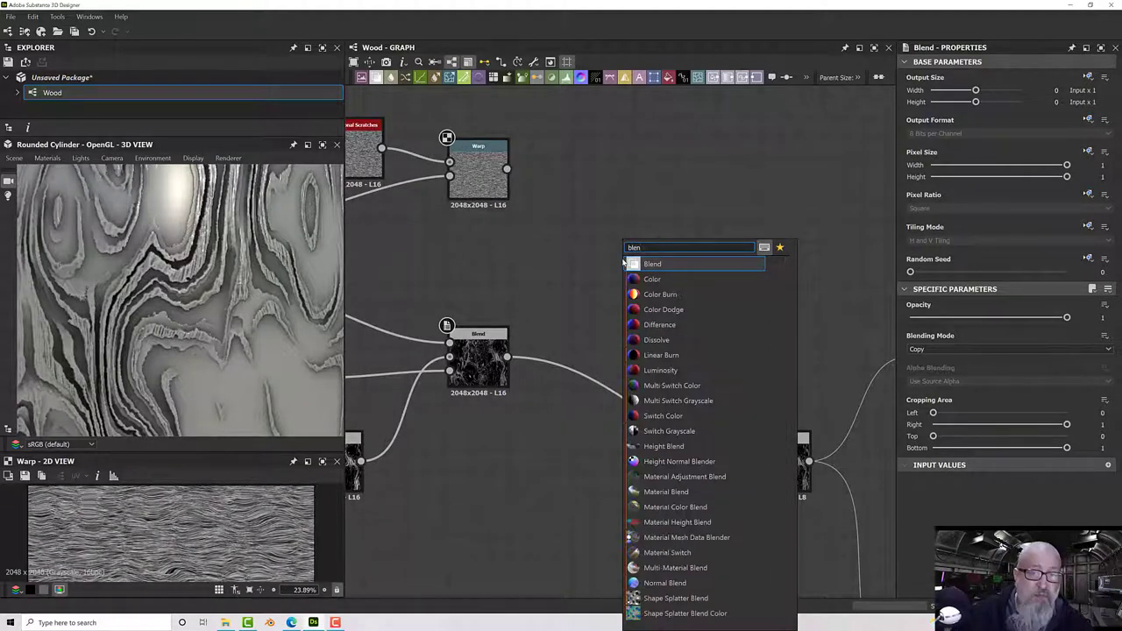
{"action": "left_click", "coordinate": [649, 265]}
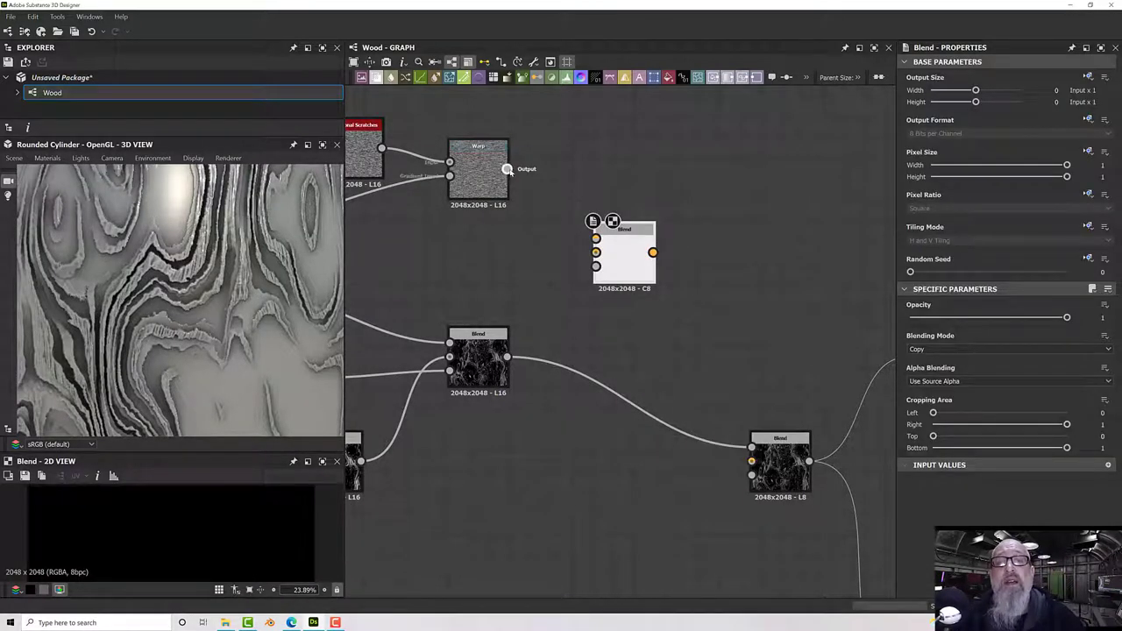
{"action": "left_click_drag", "start_coordinate": [507, 169], "coordinate": [596, 238]}
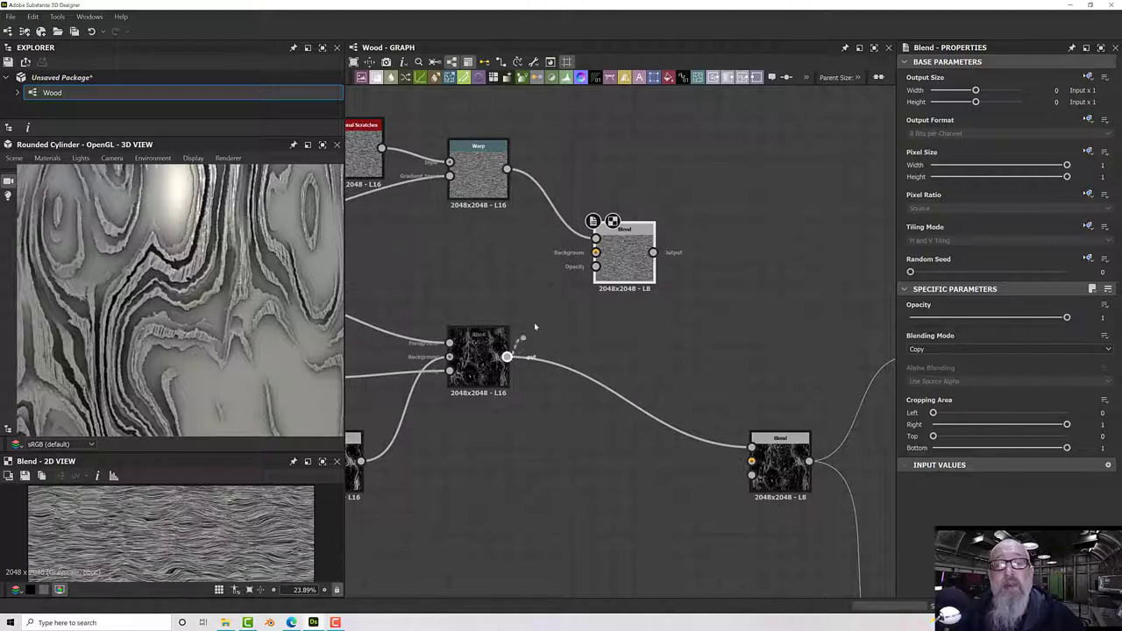
{"action": "left_click_drag", "start_coordinate": [535, 327], "coordinate": [697, 272]}
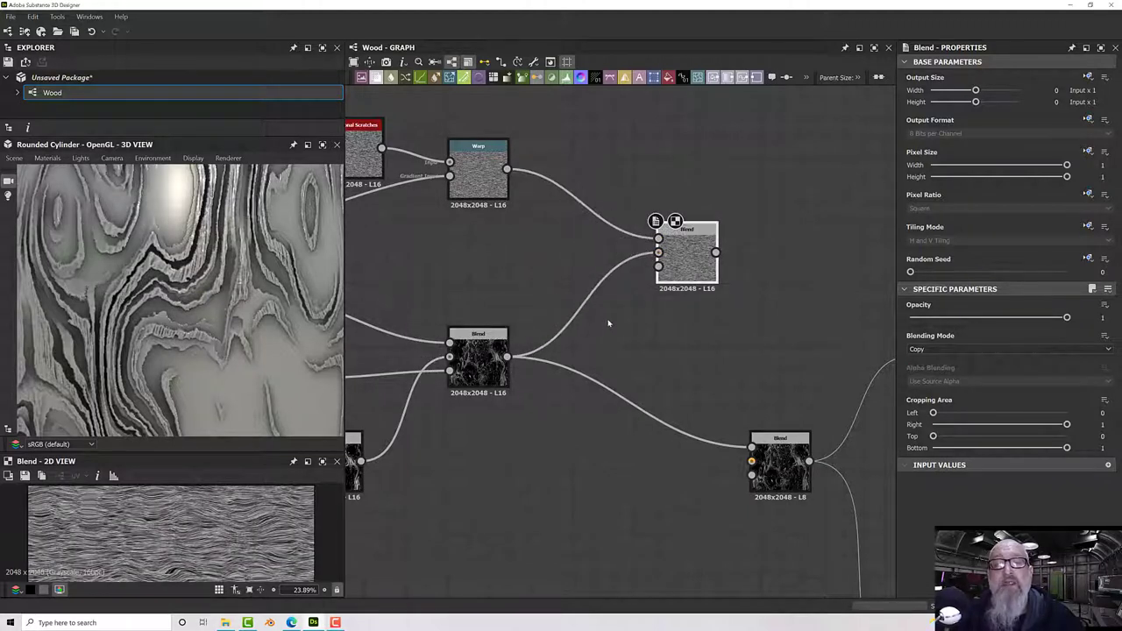
{"action": "left_click", "coordinate": [477, 351]}
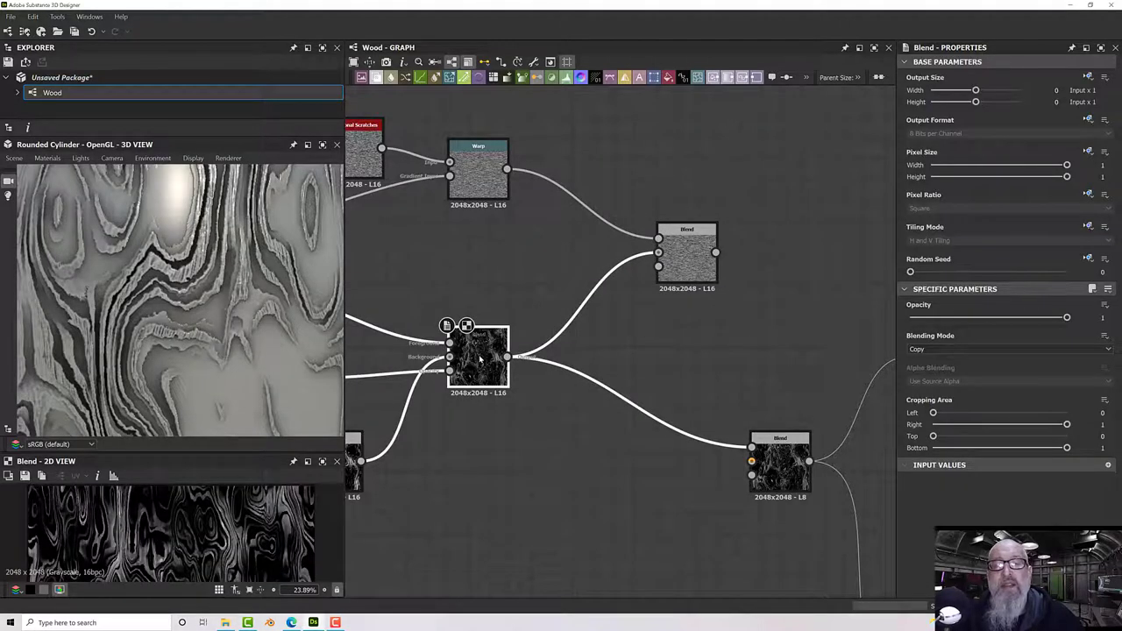
{"action": "left_click", "coordinate": [601, 351]}
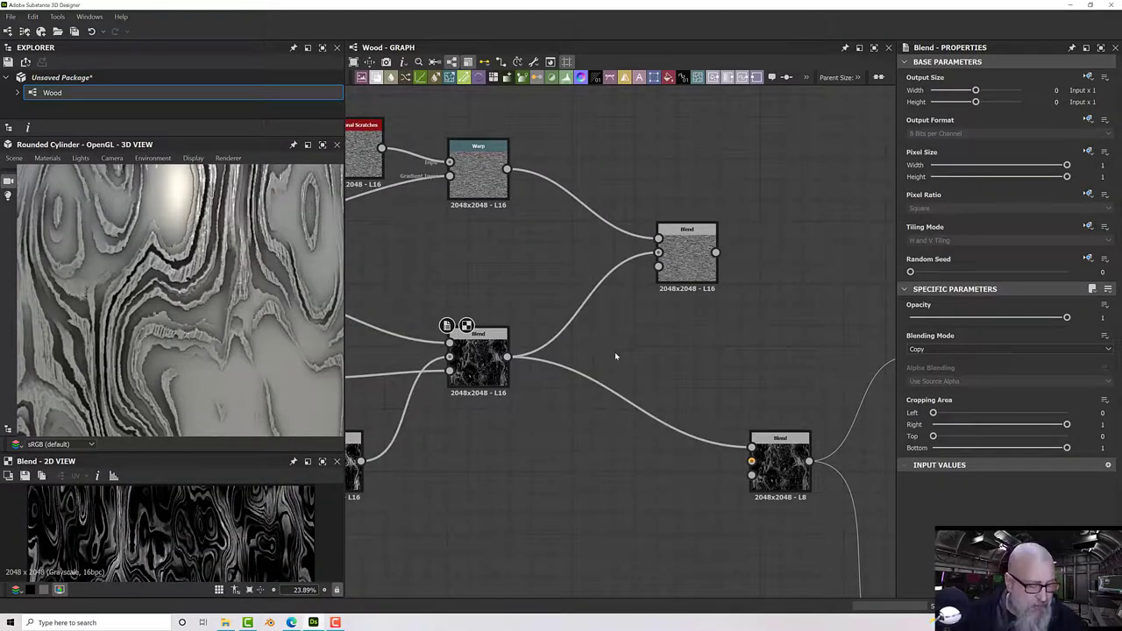
{"action": "key", "text": "space"}
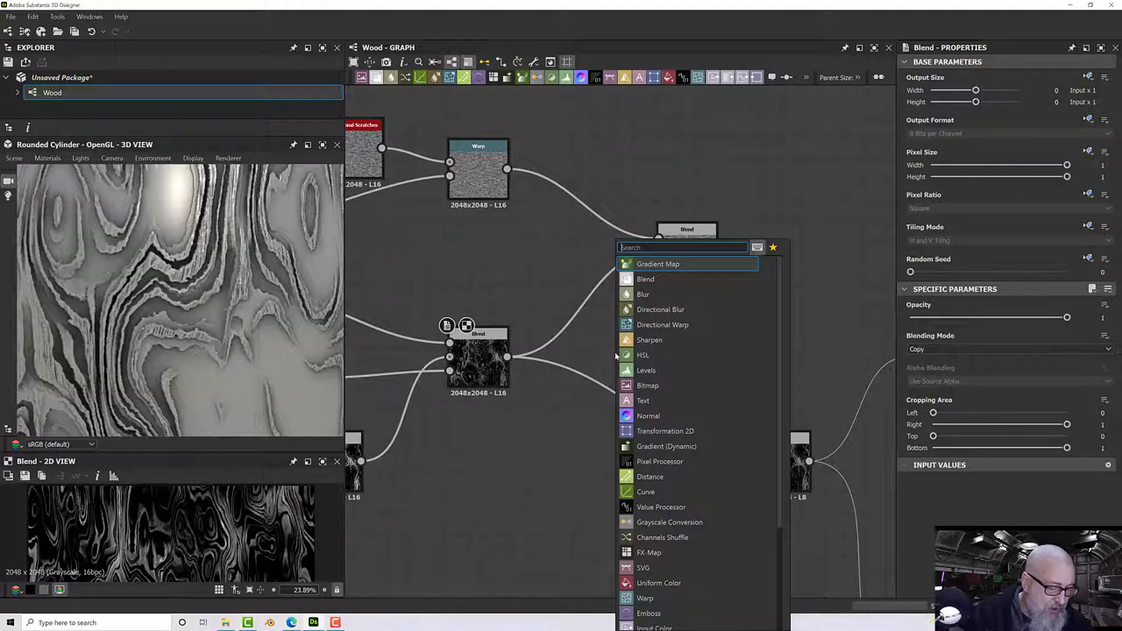
{"action": "type", "text": "inv"}
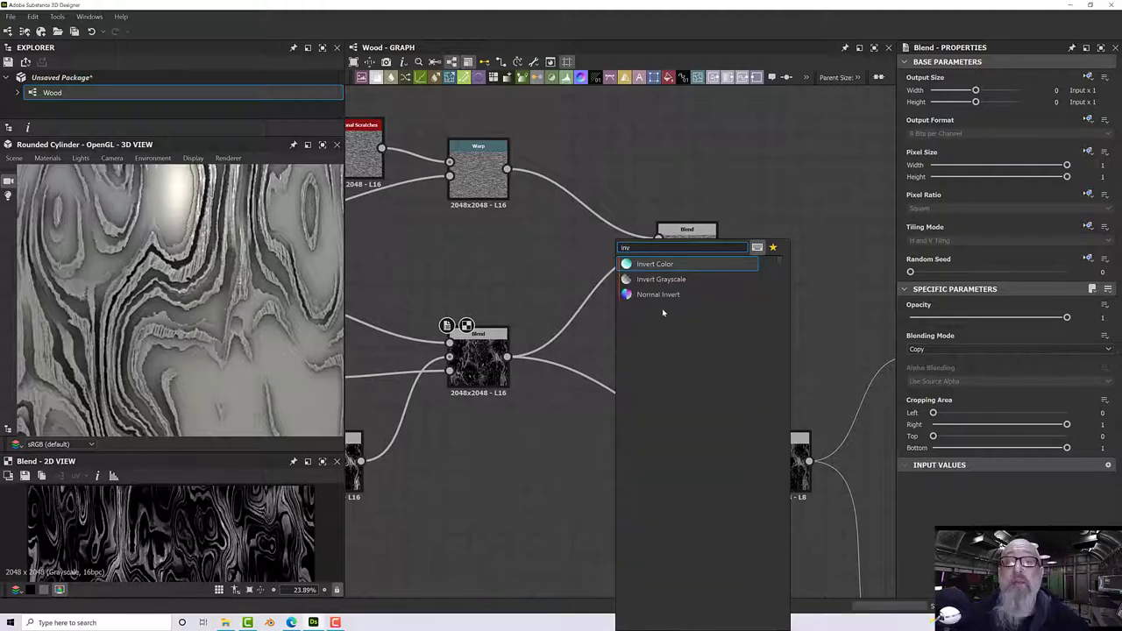
{"action": "key", "text": "Down"}
{"action": "key", "text": "Return"}
{"action": "left_click_drag", "start_coordinate": [506, 357], "coordinate": [601, 305]}
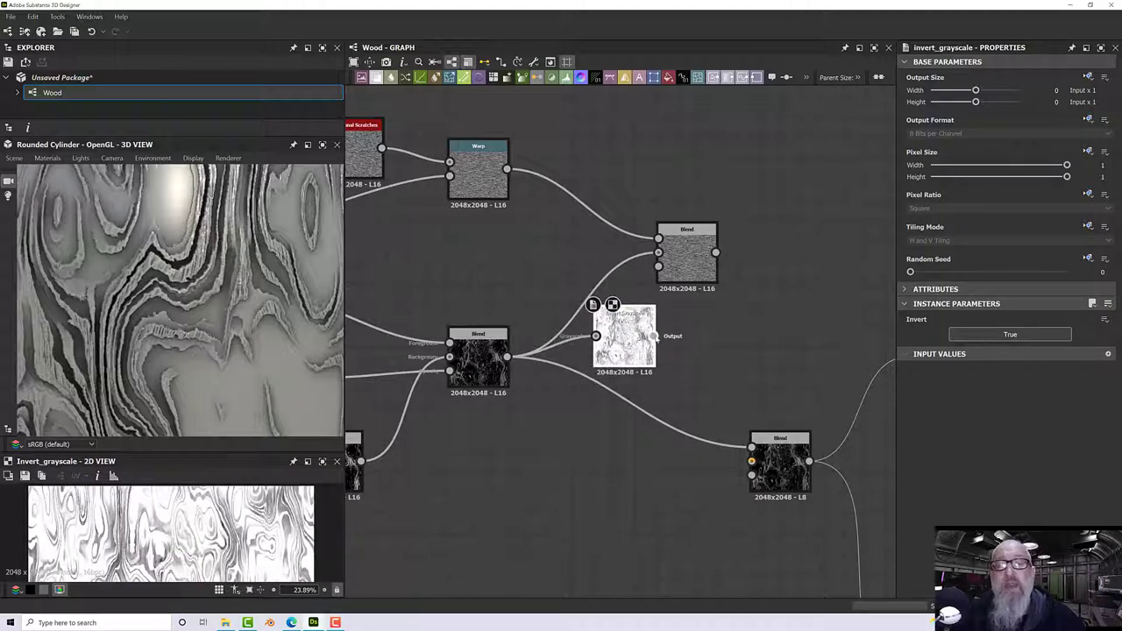
{"action": "left_click_drag", "start_coordinate": [654, 336], "coordinate": [654, 279]}
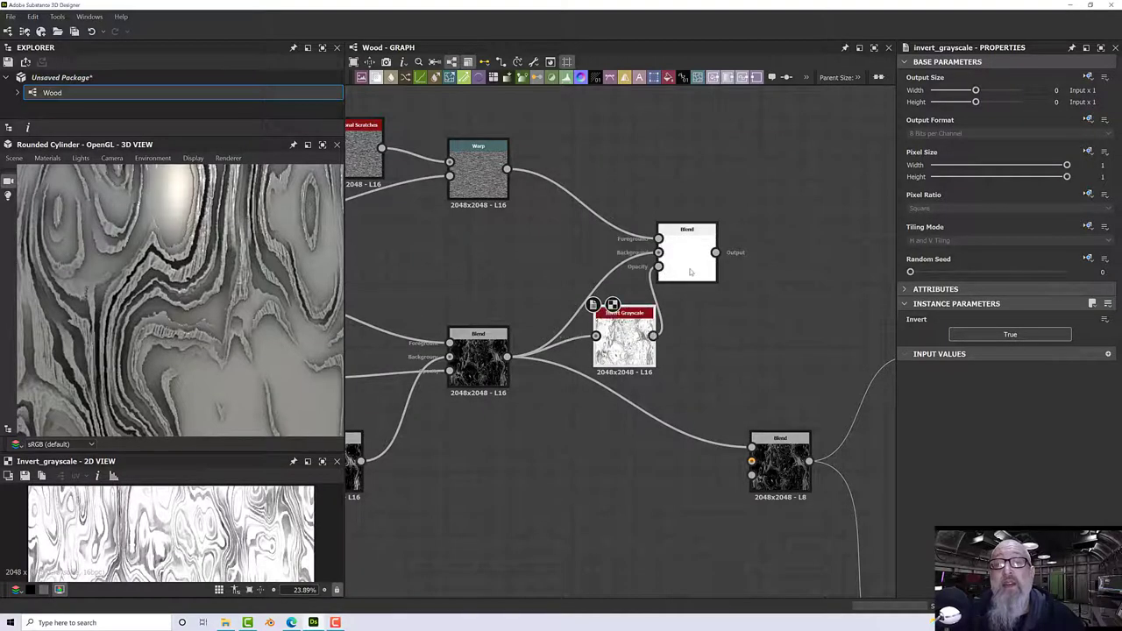
{"action": "scroll", "coordinate": [690, 272], "scroll_direction": "up", "scroll_amount": 3}
{"action": "double_click", "coordinate": [689, 271]}
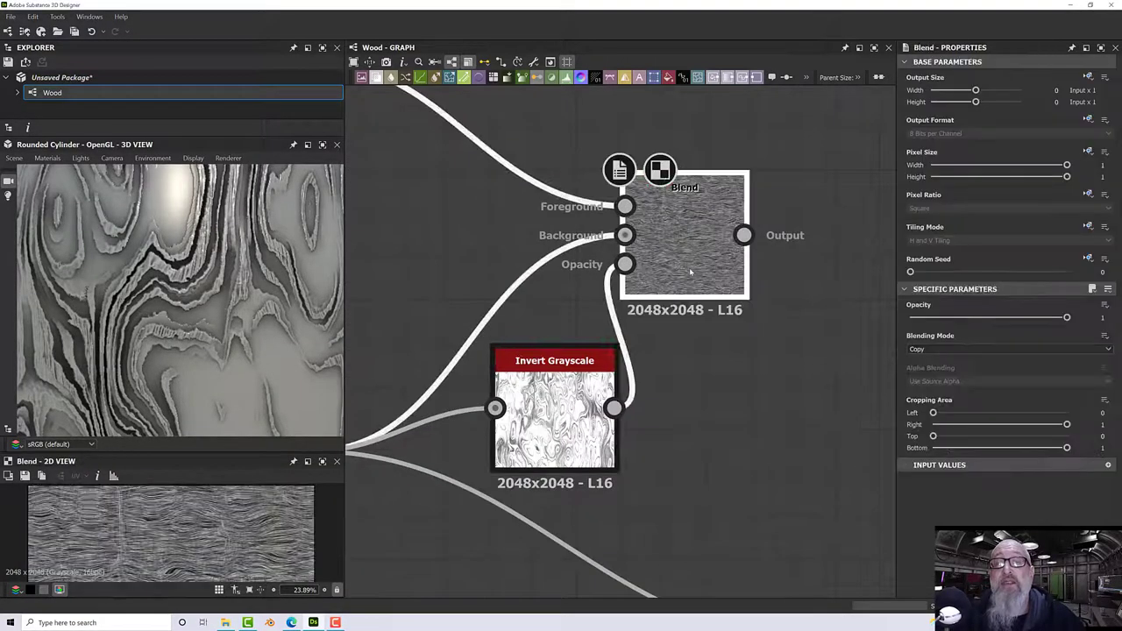
{"action": "scroll", "coordinate": [689, 272], "scroll_direction": "up", "scroll_amount": 3}
{"action": "scroll", "coordinate": [689, 267], "scroll_direction": "down", "scroll_amount": 4}
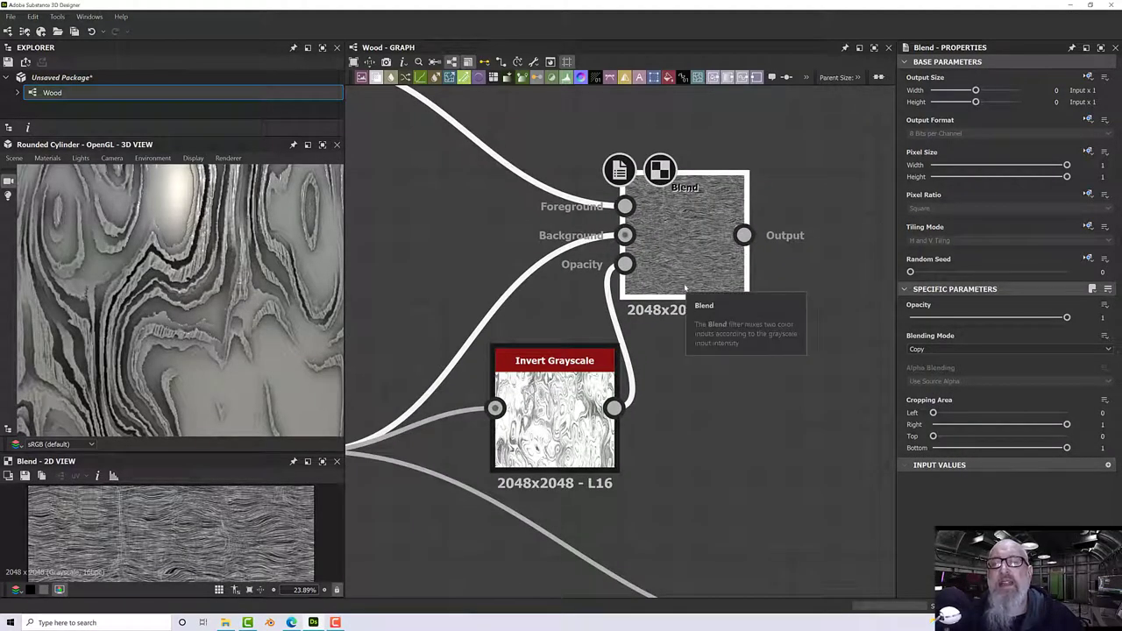
{"action": "scroll", "coordinate": [684, 285], "scroll_direction": "up", "scroll_amount": 3}
{"action": "middle_click_drag", "start_coordinate": [675, 235], "coordinate": [767, 285]}
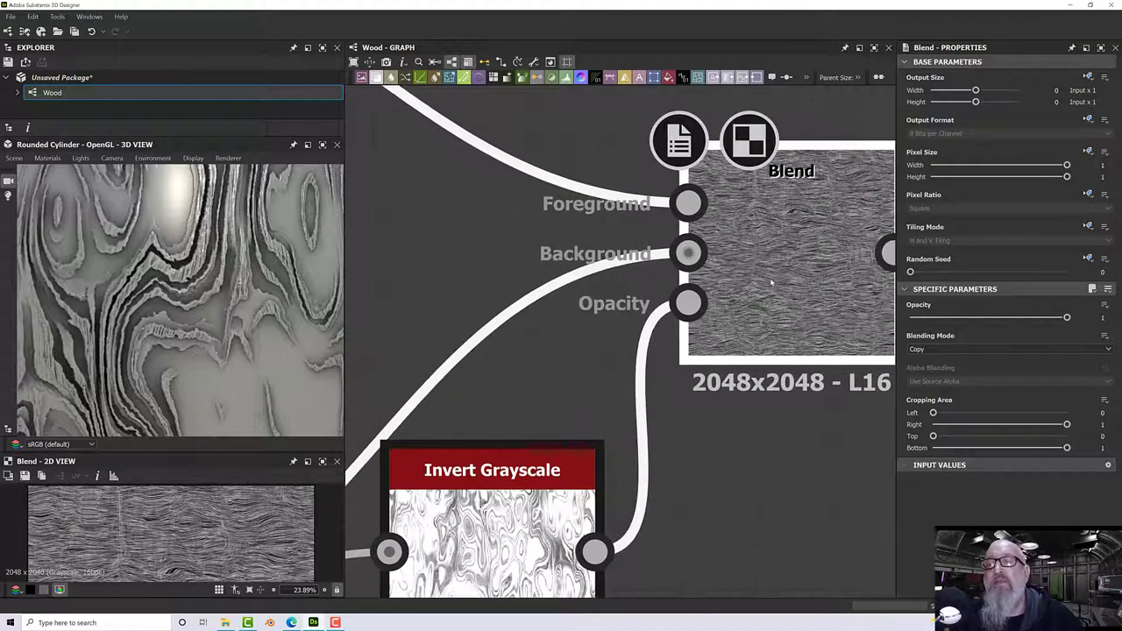
{"action": "scroll", "coordinate": [770, 277], "scroll_direction": "down", "scroll_amount": 2}
{"action": "scroll", "coordinate": [770, 277], "scroll_direction": "down", "scroll_amount": 2}
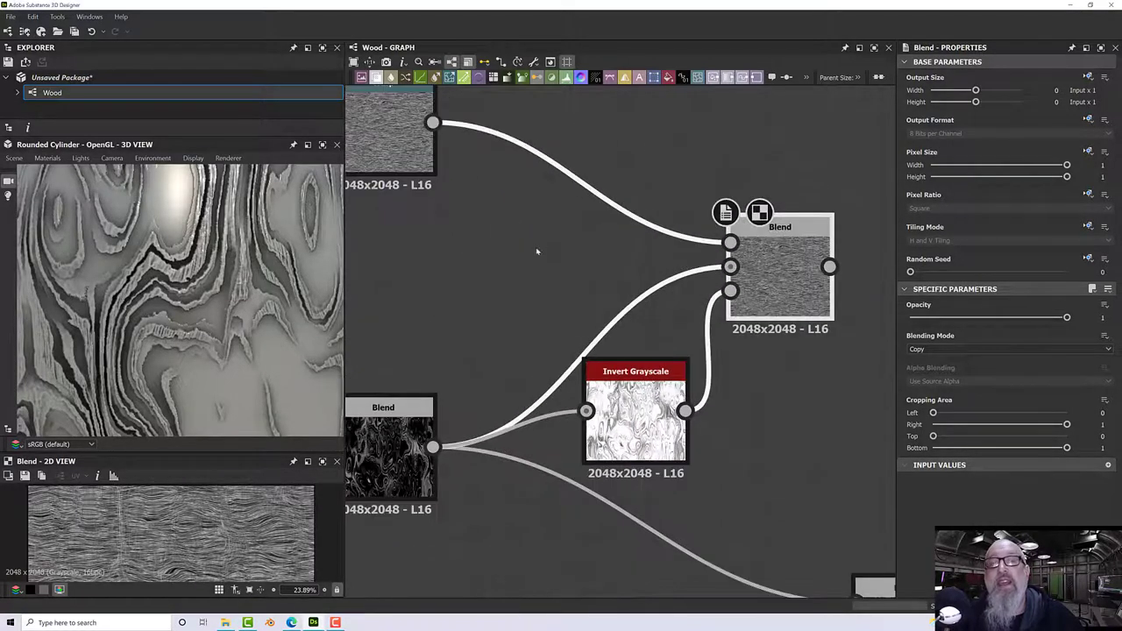
{"action": "middle_click_drag", "start_coordinate": [533, 251], "coordinate": [711, 340]}
{"action": "middle_click_drag", "start_coordinate": [462, 200], "coordinate": [653, 238]}
- Set the Directional Scratches Angle Degrees to 90
{"action": "left_click", "coordinate": [537, 219]}
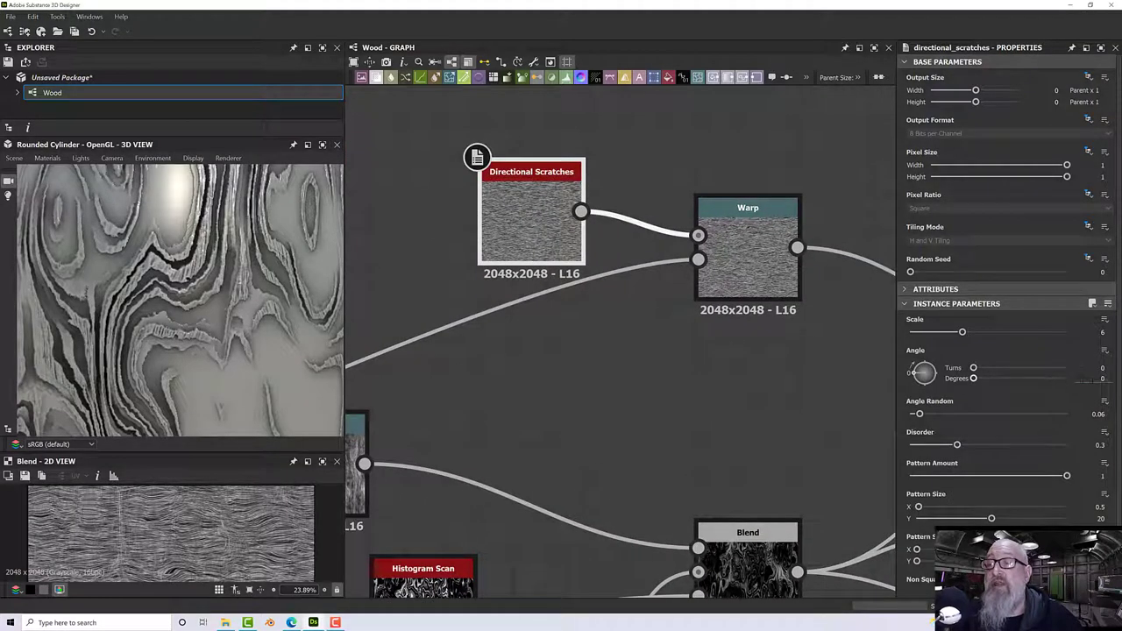
{"action": "type", "text": "90"}
{"action": "key", "text": "Return"}
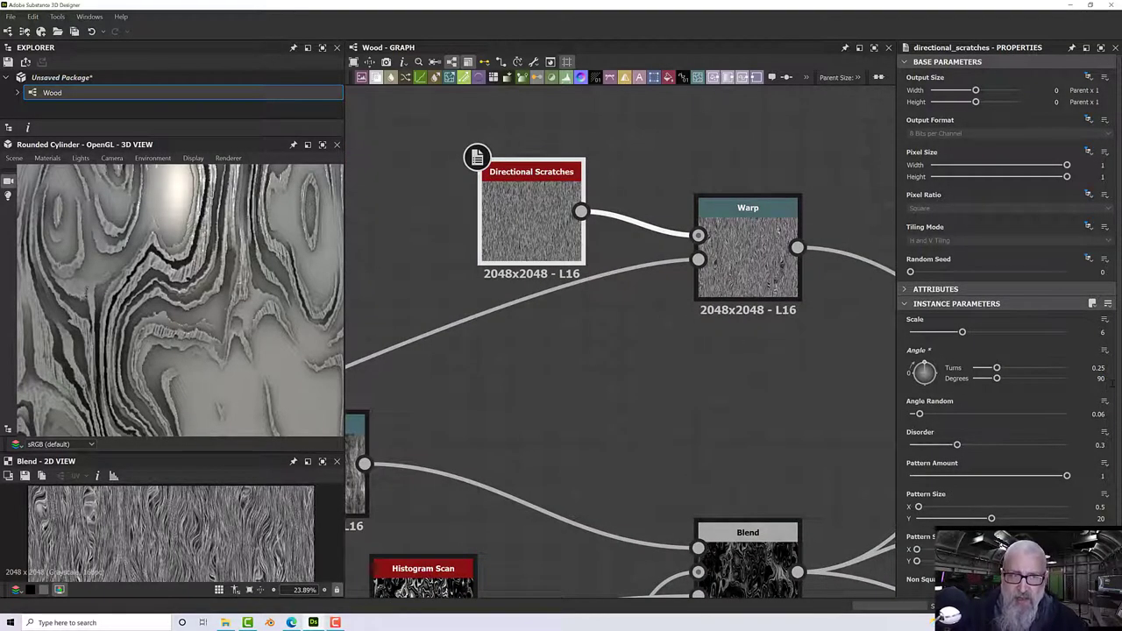
- Connect the upper Blend output to the lower Blend's Foreground input and inspect the cylinder preview
{"action": "middle_click_drag", "start_coordinate": [826, 401], "coordinate": [392, 302]}
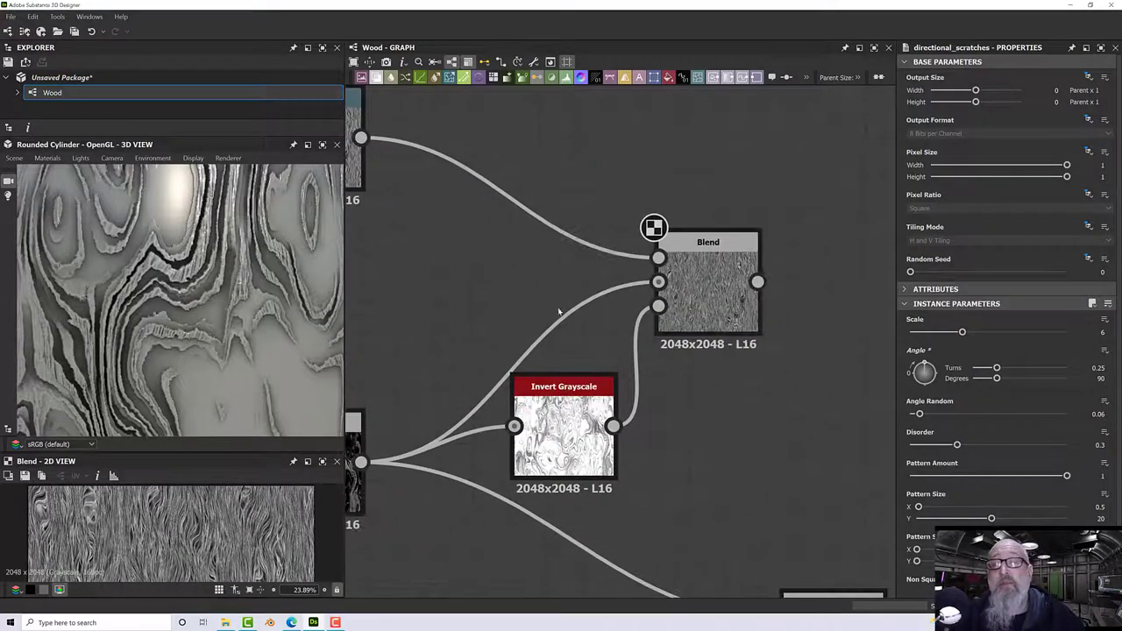
{"action": "left_click", "coordinate": [690, 304]}
{"action": "scroll", "coordinate": [720, 314], "scroll_direction": "up", "scroll_amount": 3}
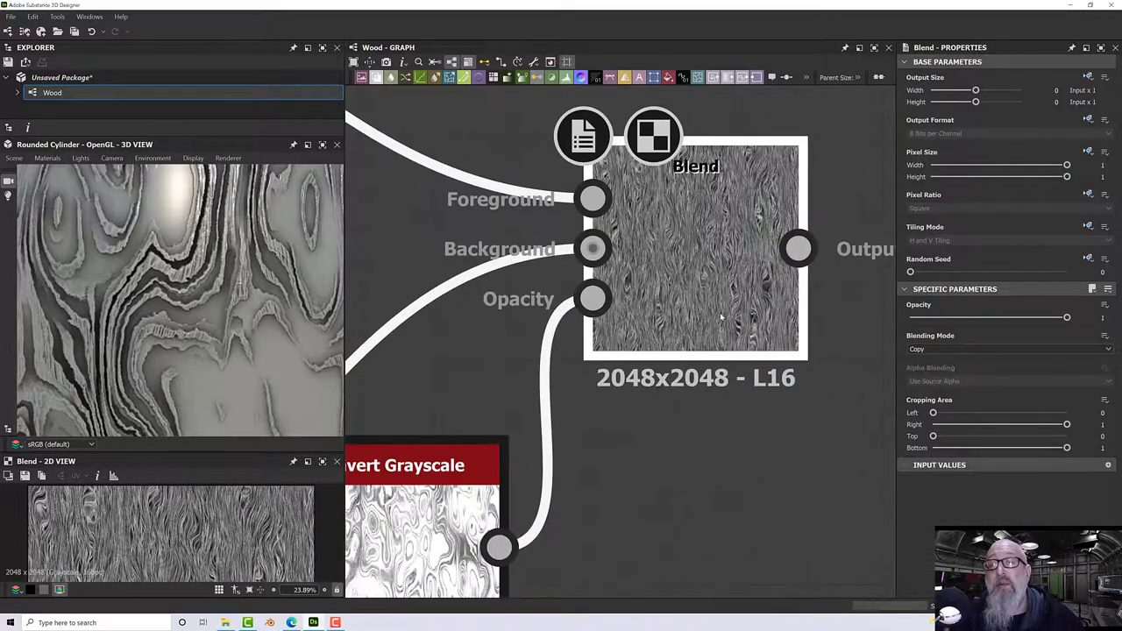
{"action": "scroll", "coordinate": [748, 328], "scroll_direction": "down", "scroll_amount": 5}
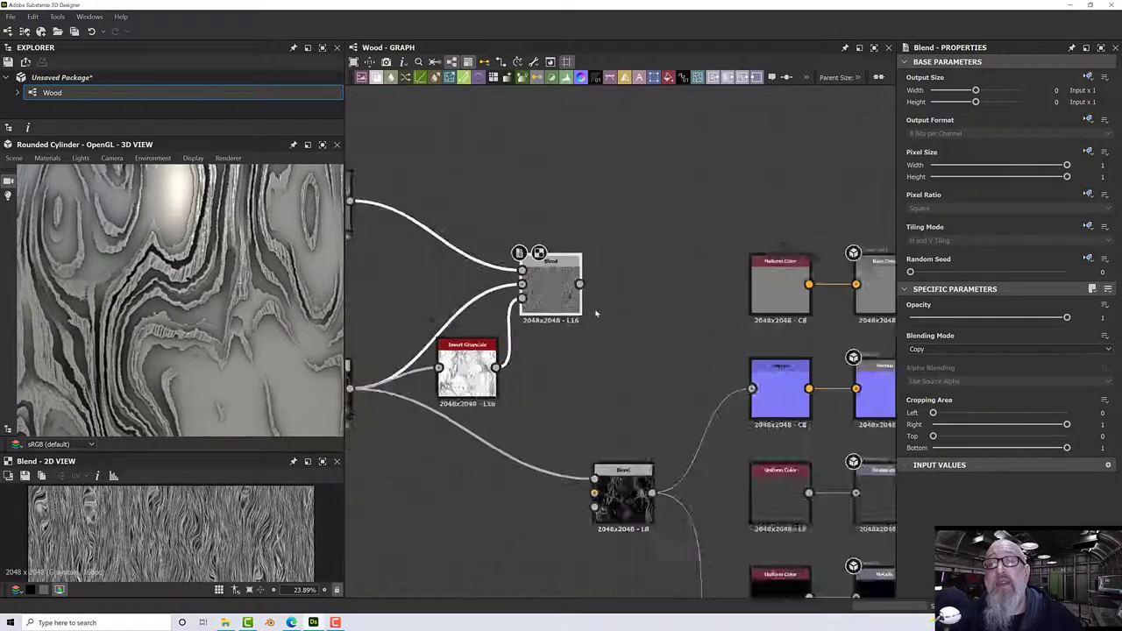
{"action": "left_click_drag", "start_coordinate": [576, 529], "coordinate": [594, 513]}
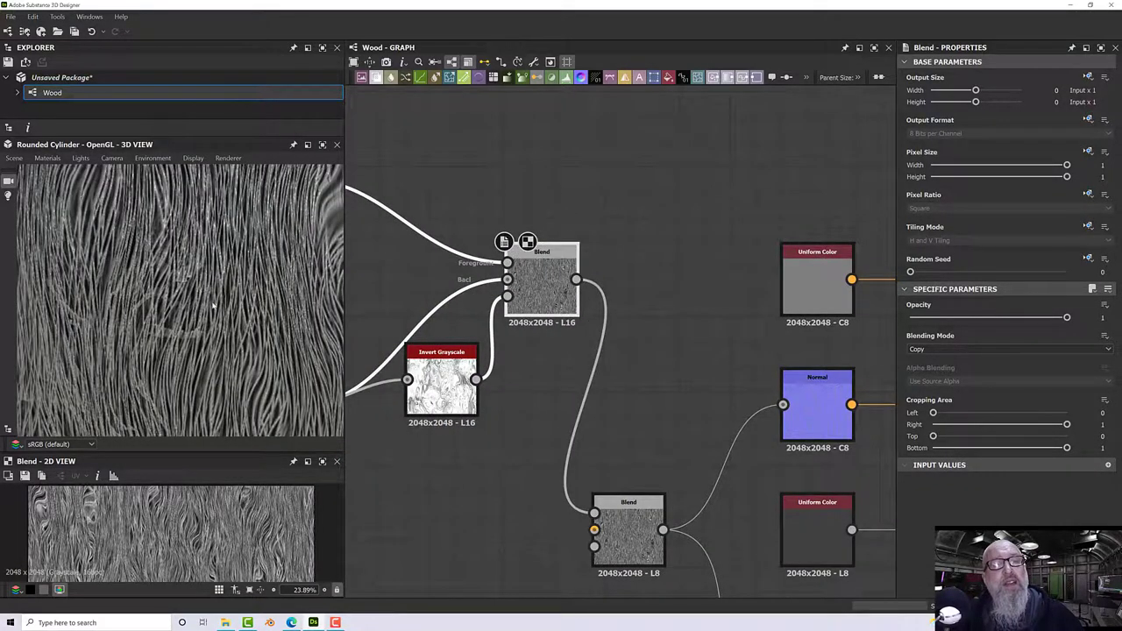
{"action": "left_click_drag", "start_coordinate": [213, 304], "coordinate": [254, 283]}
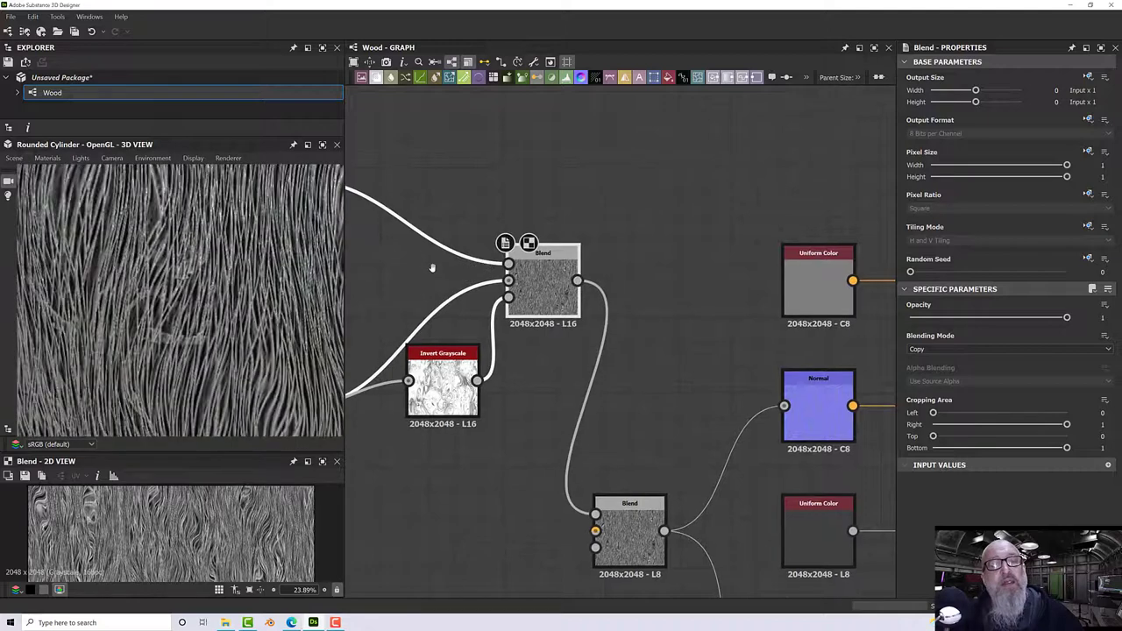
{"action": "middle_click_drag", "start_coordinate": [431, 267], "coordinate": [593, 281]}
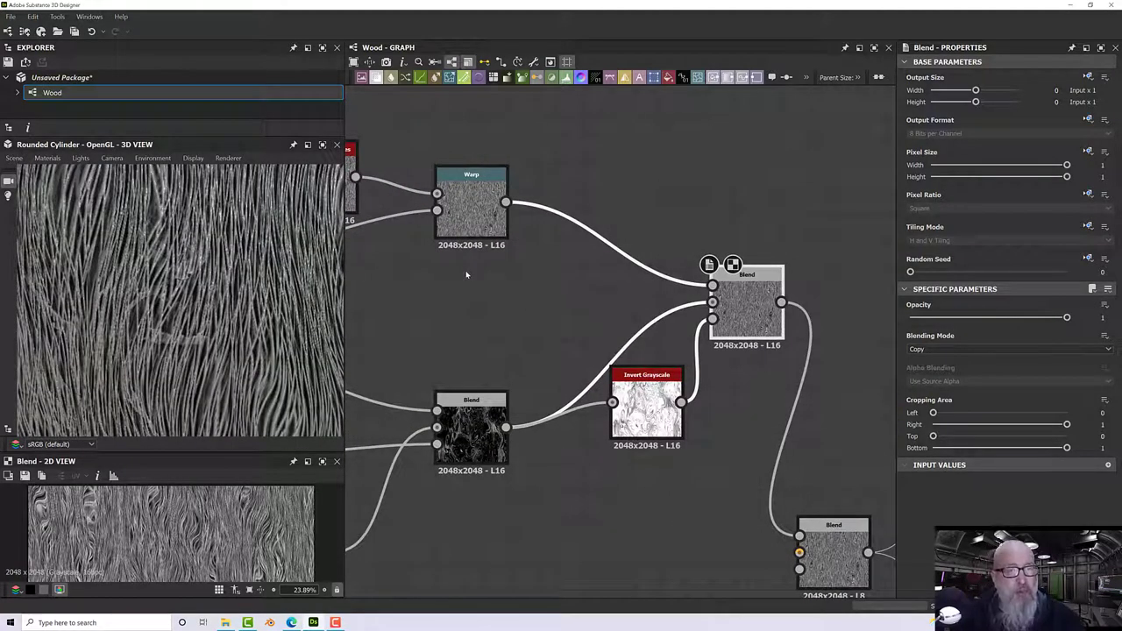
{"action": "left_click_drag", "start_coordinate": [181, 333], "coordinate": [152, 322]}
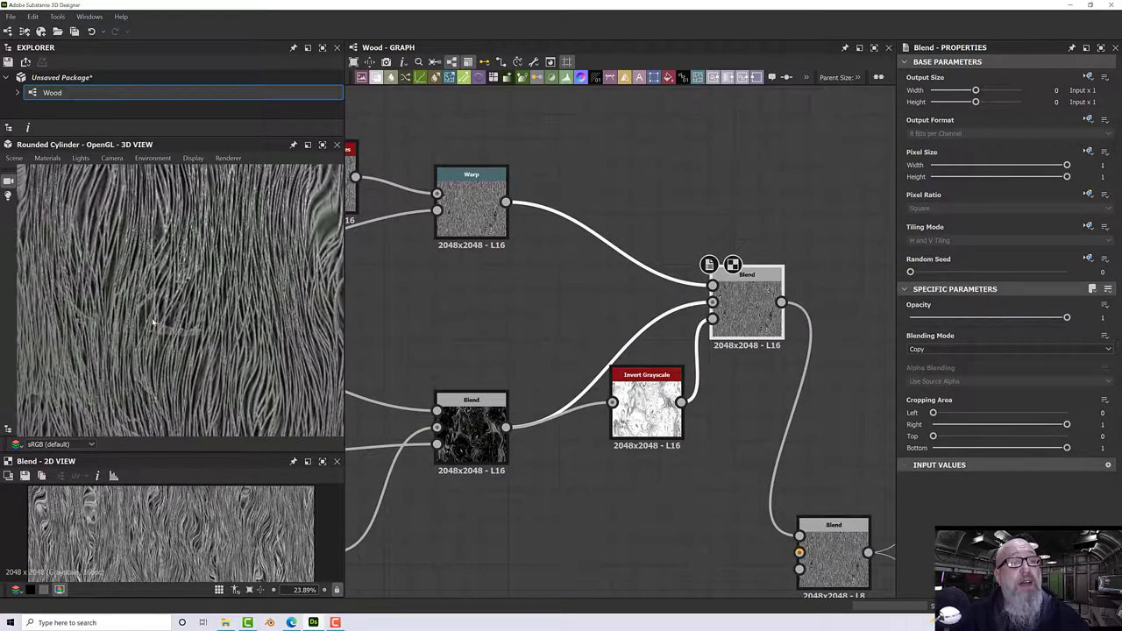
- Insert a Levels node on the Warp-to-Blend link via the 'level' search
{"action": "left_click", "coordinate": [478, 224]}
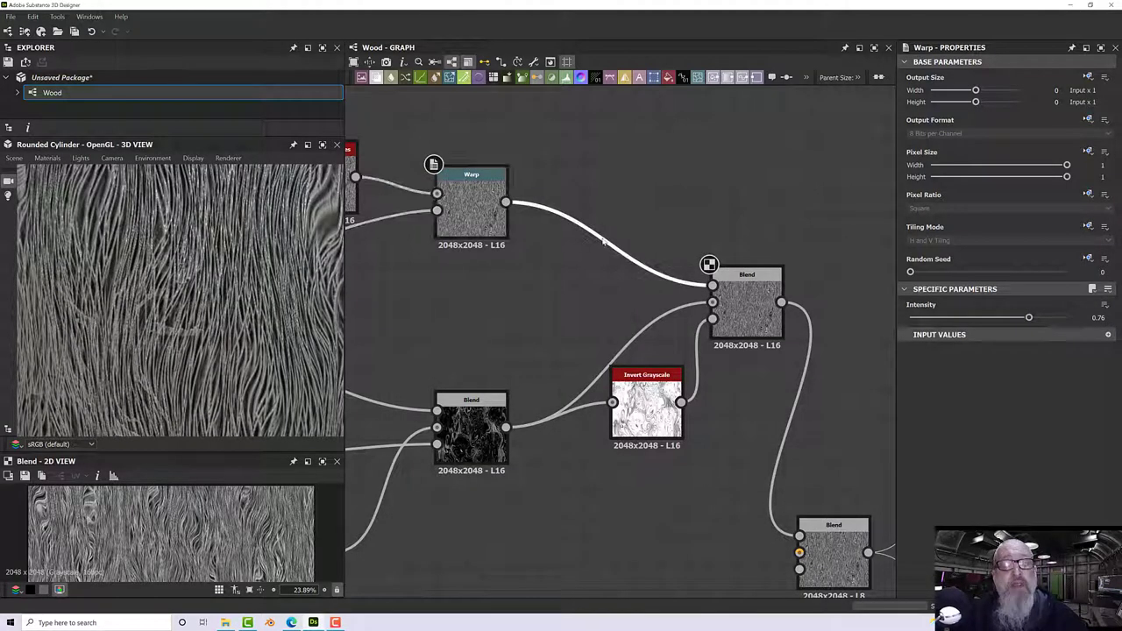
{"action": "key", "text": "space"}
{"action": "type", "text": "level"}
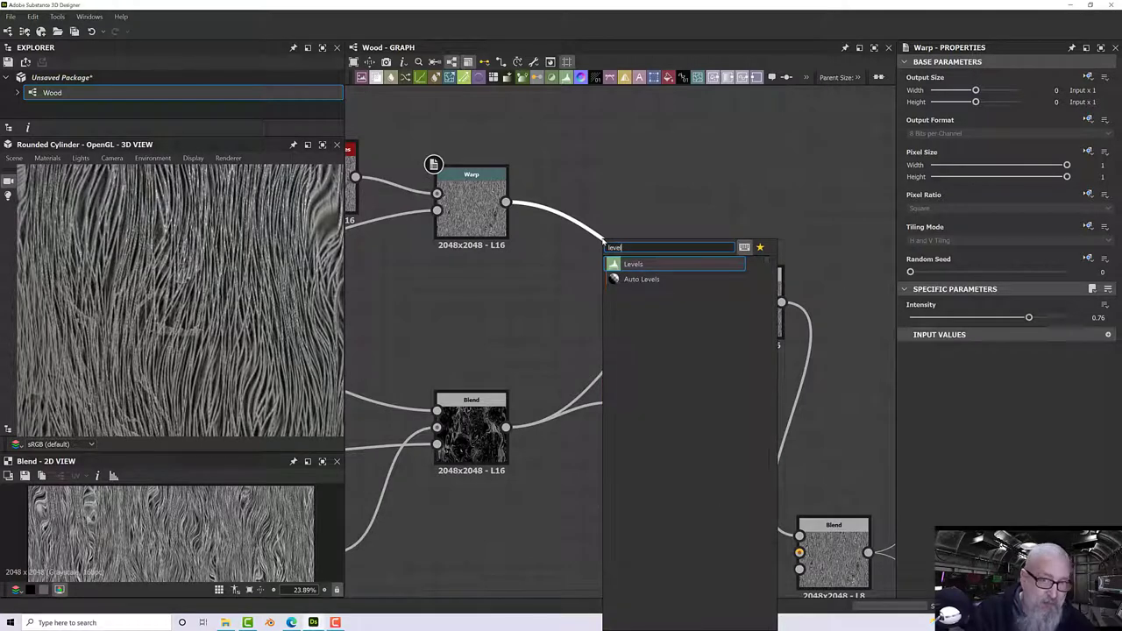
{"action": "left_click", "coordinate": [639, 265]}
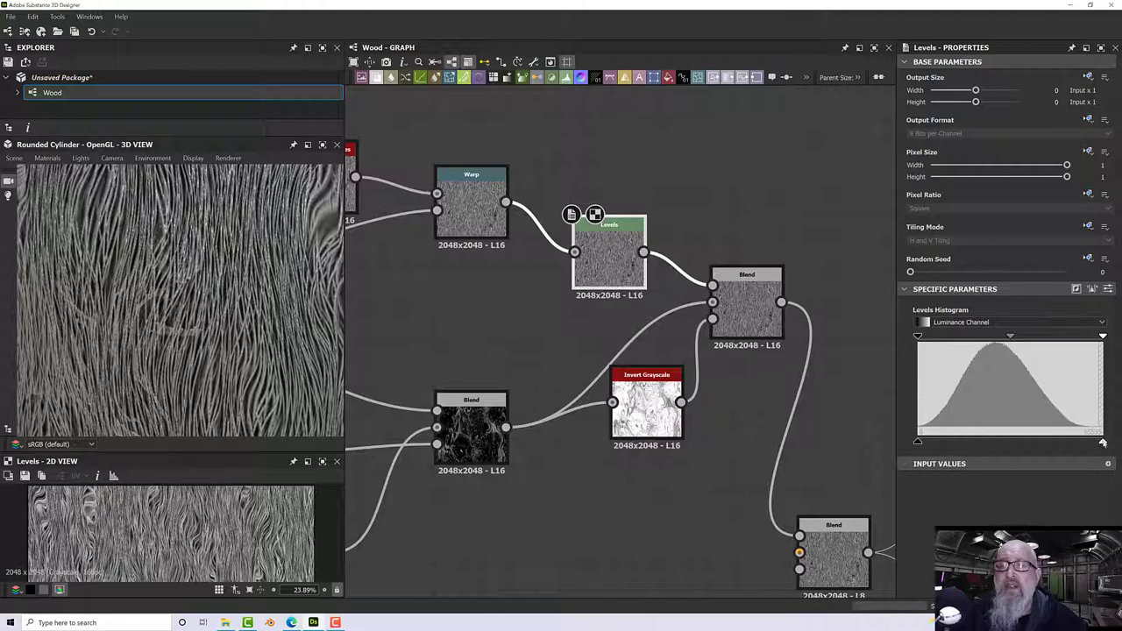
- Darken the Levels output in two passes, checking the Blend result in a taller 2D preview
{"action": "left_click_drag", "start_coordinate": [1103, 442], "coordinate": [1019, 443]}
{"action": "left_click", "coordinate": [748, 322]}
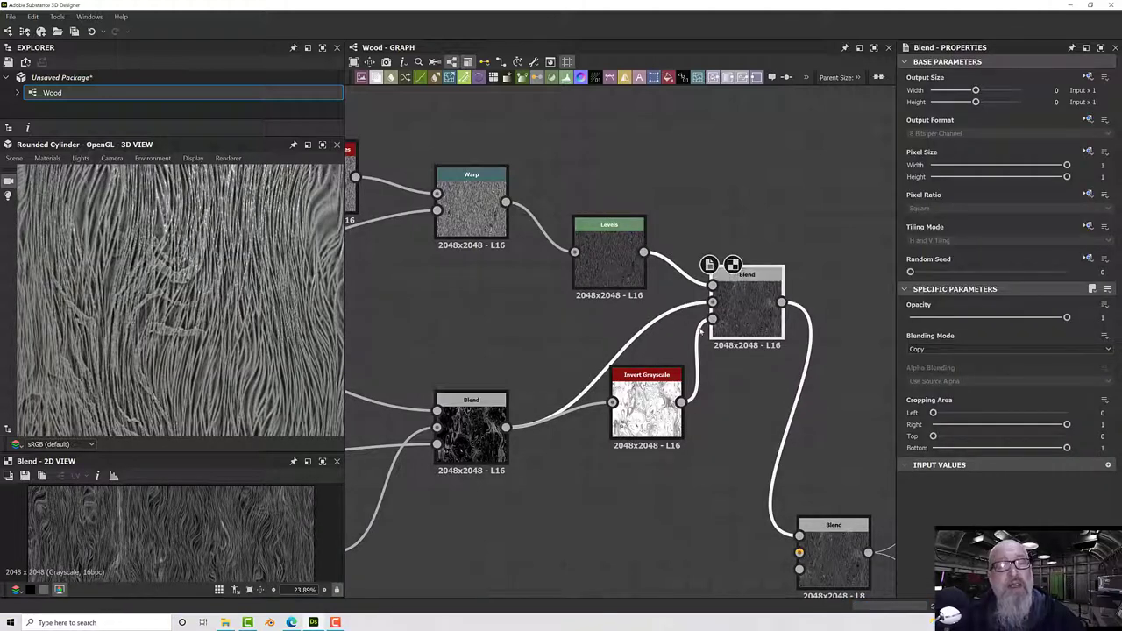
{"action": "left_click_drag", "start_coordinate": [200, 449], "coordinate": [208, 301]}
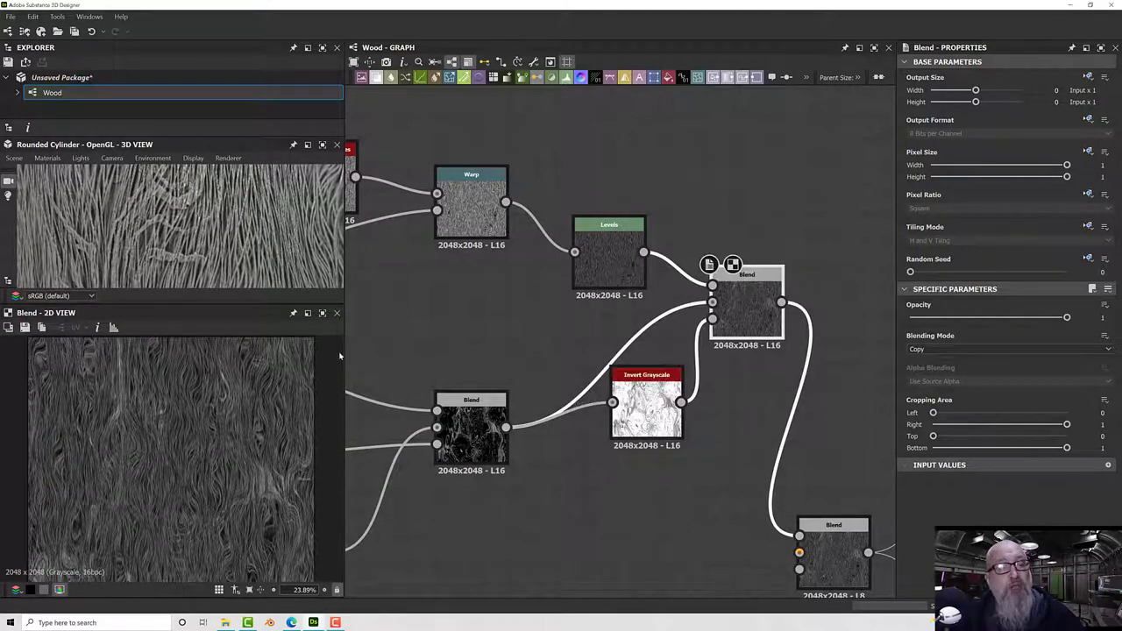
{"action": "left_click", "coordinate": [609, 259]}
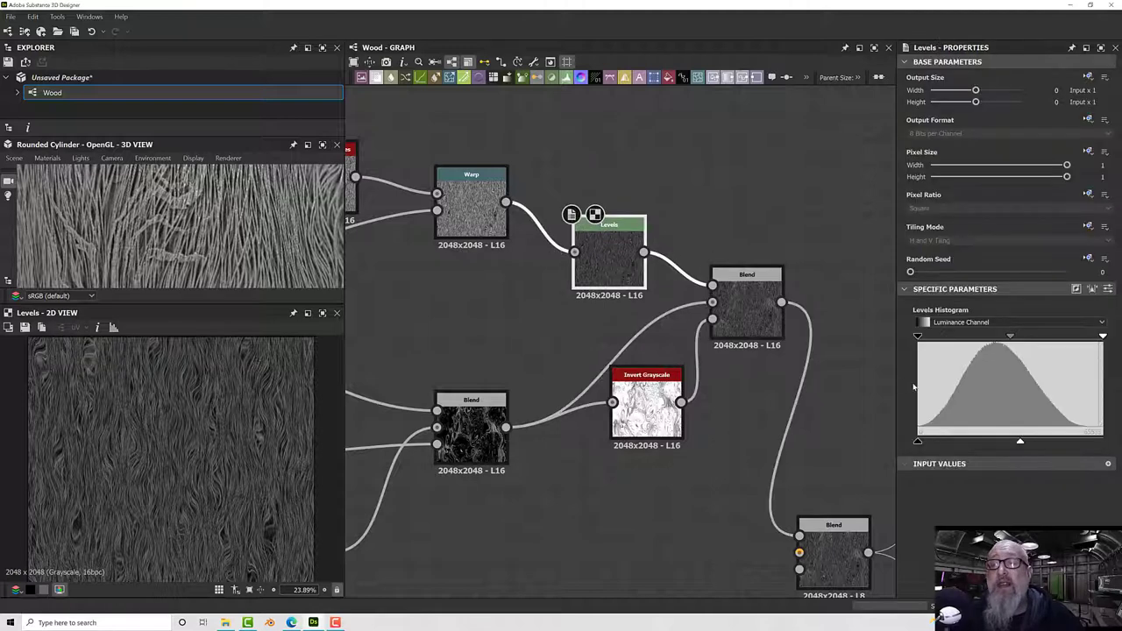
{"action": "left_click_drag", "start_coordinate": [1019, 443], "coordinate": [950, 445]}
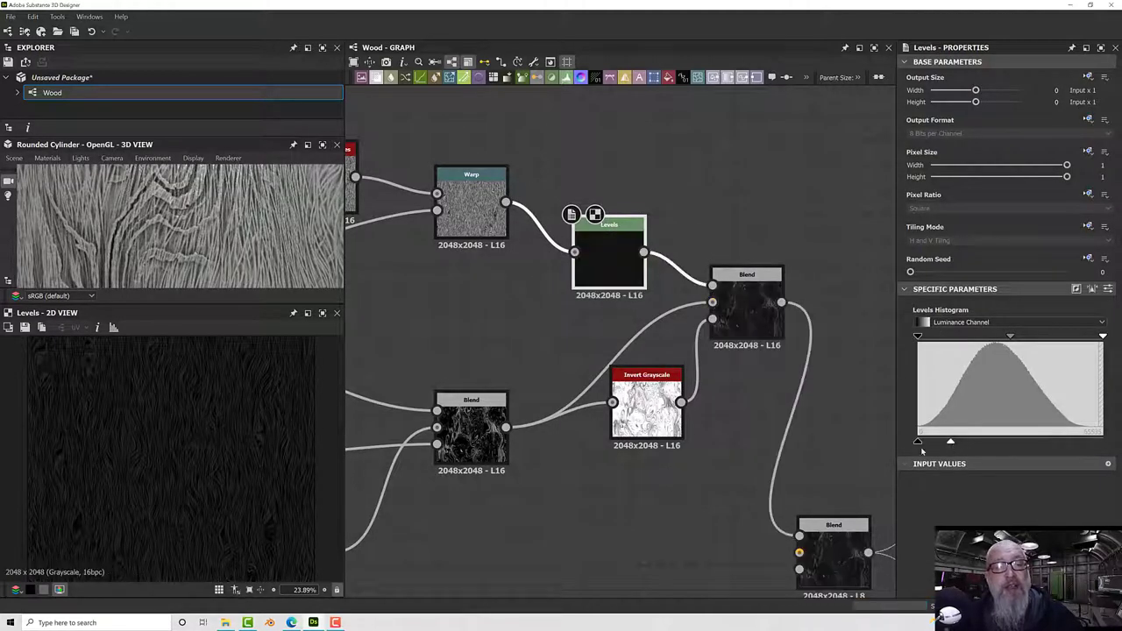
{"action": "scroll", "coordinate": [238, 411], "scroll_direction": "up", "scroll_amount": 8}
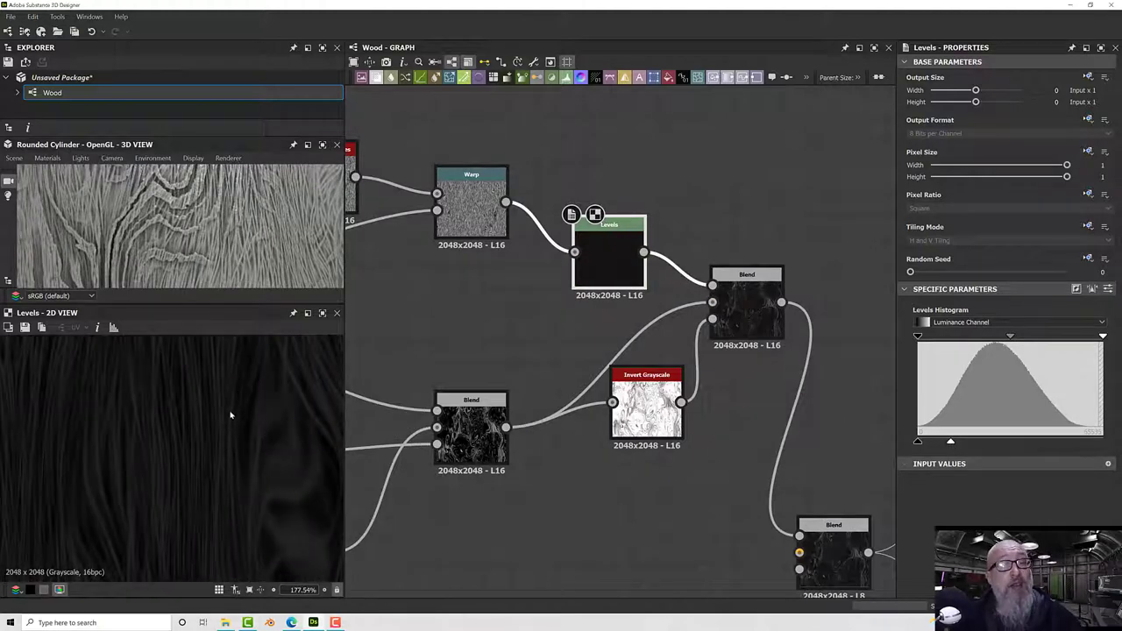
{"action": "left_click", "coordinate": [744, 321]}
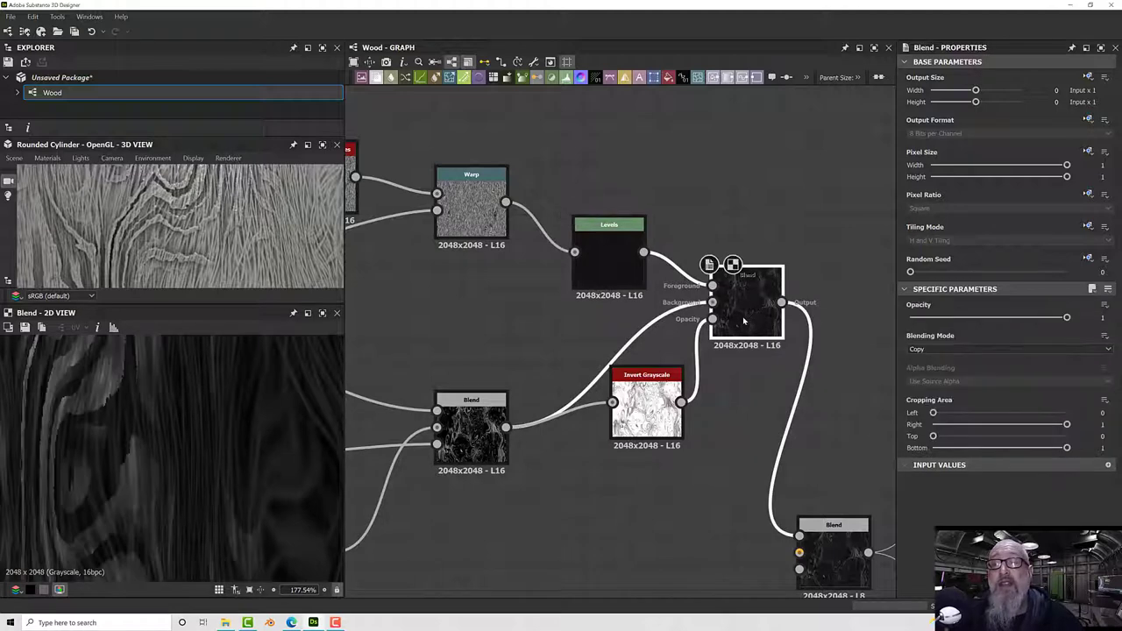
{"action": "scroll", "coordinate": [684, 359], "scroll_direction": "down", "scroll_amount": 2}
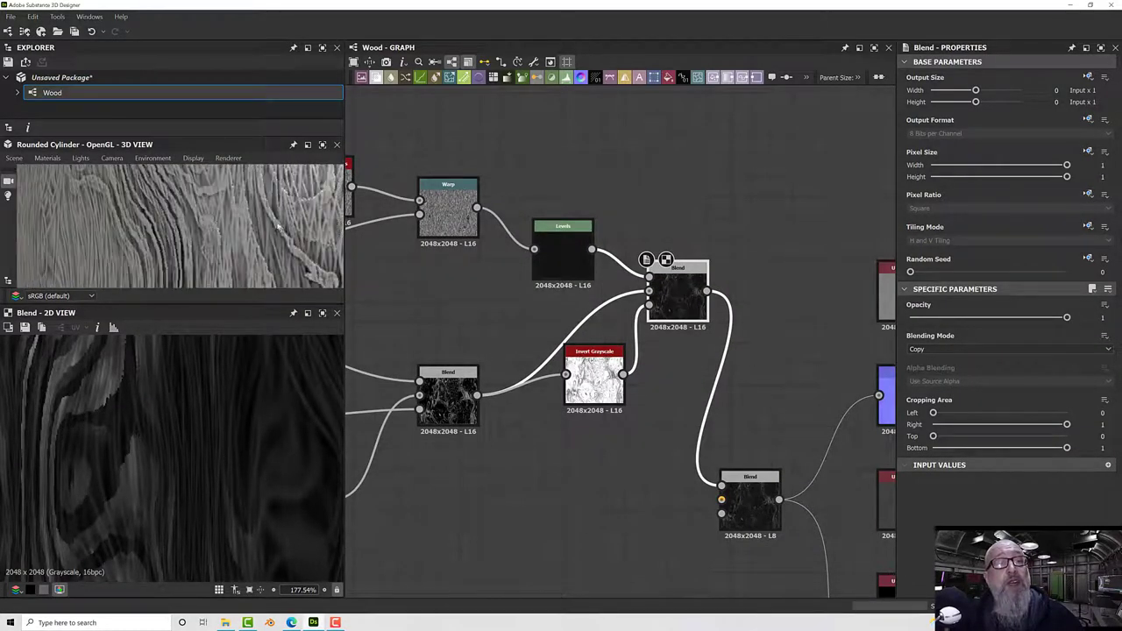
{"action": "scroll", "coordinate": [290, 233], "scroll_direction": "down", "scroll_amount": 5}
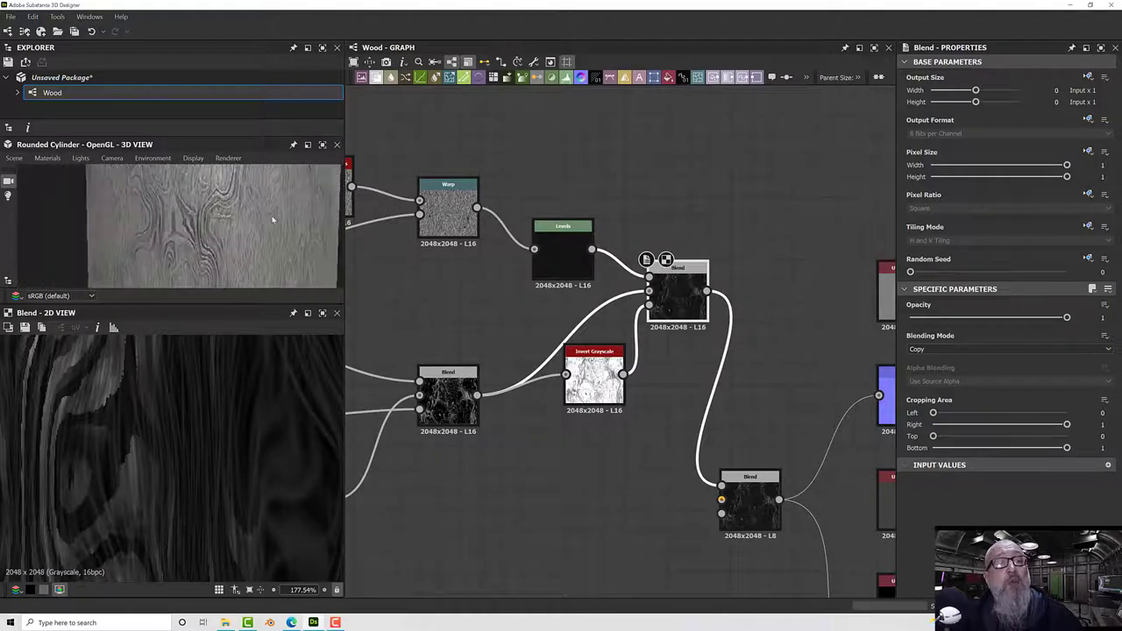
{"action": "scroll", "coordinate": [241, 236], "scroll_direction": "up", "scroll_amount": 5}
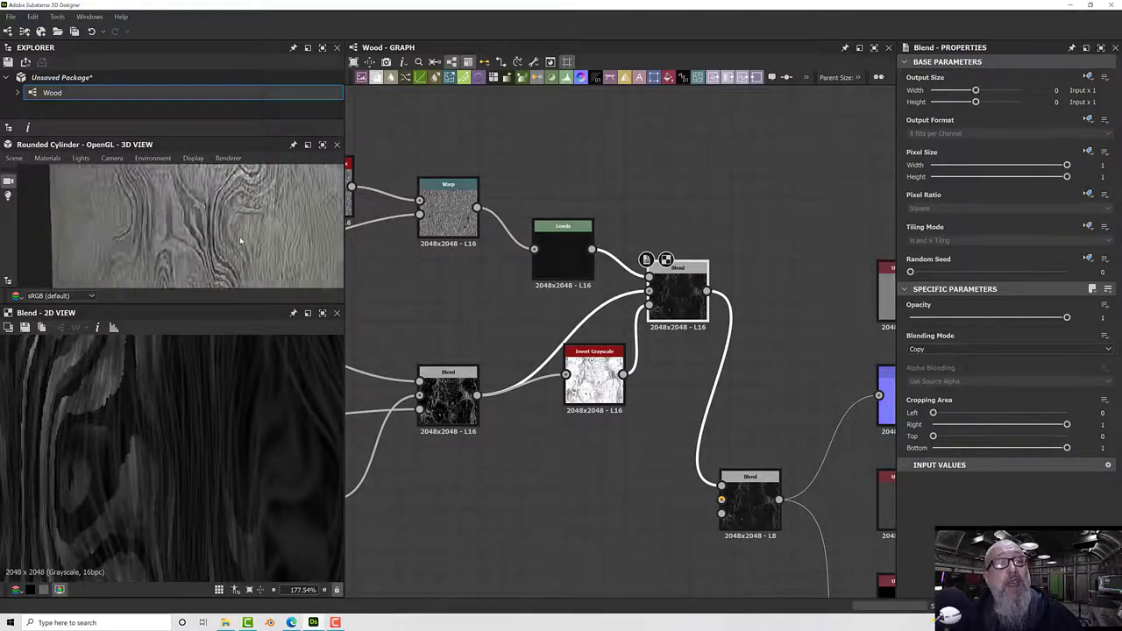
{"action": "left_click_drag", "start_coordinate": [258, 236], "coordinate": [201, 248]}
- Drag the Directional Scratches Scale from 6 up to 16, then settle it at 11
{"action": "middle_click_drag", "start_coordinate": [397, 222], "coordinate": [476, 246]}
{"action": "double_click", "coordinate": [419, 226]}
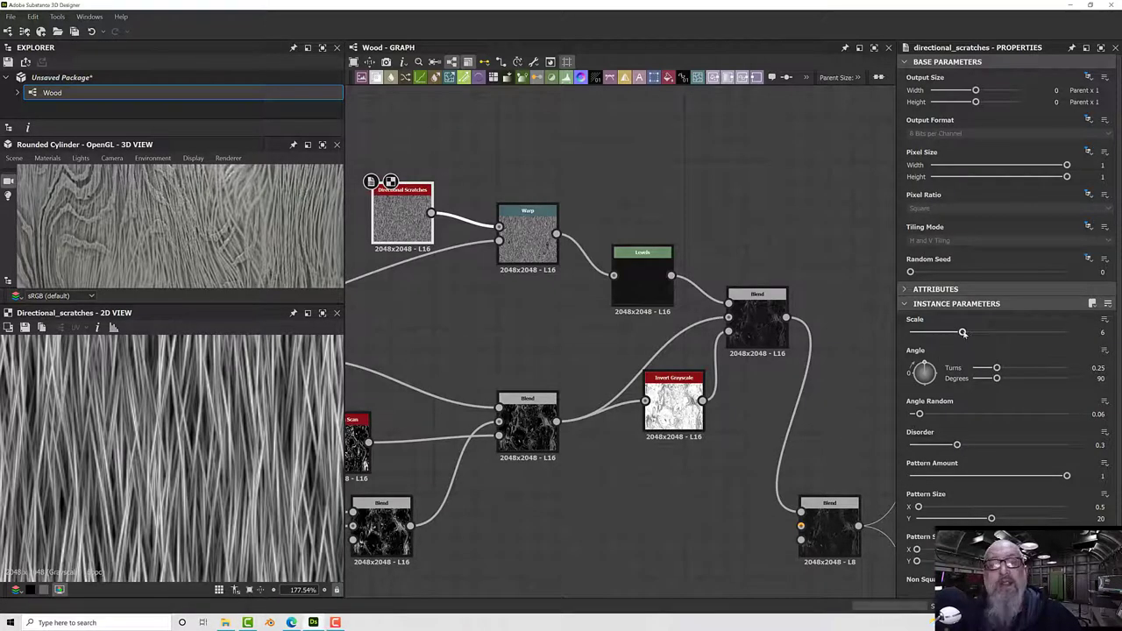
{"action": "left_click_drag", "start_coordinate": [963, 333], "coordinate": [1081, 339]}
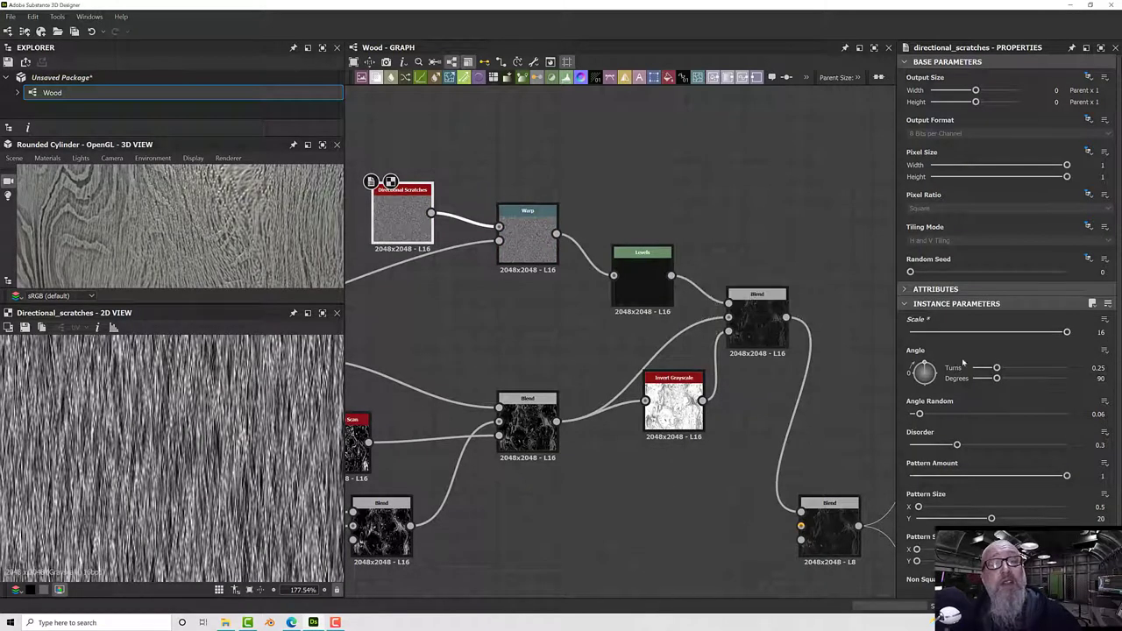
{"action": "left_click_drag", "start_coordinate": [1065, 333], "coordinate": [1017, 339]}
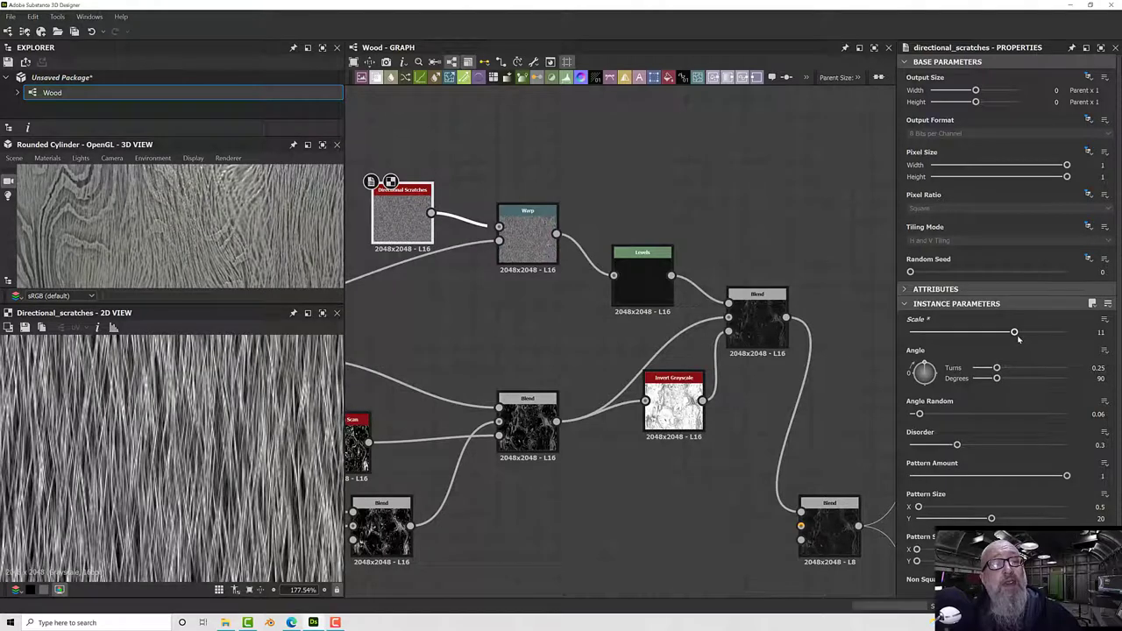
- Inspect the upper and lower Blend nodes of the scratch chain
{"action": "left_click", "coordinate": [745, 329]}
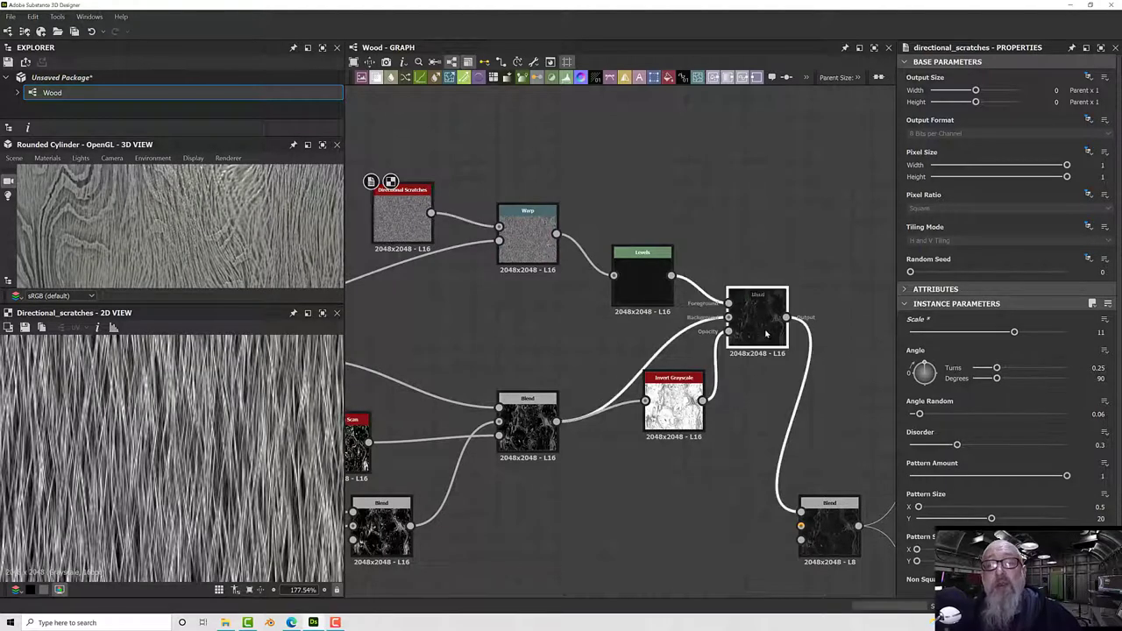
{"action": "scroll", "coordinate": [743, 453], "scroll_direction": "down", "scroll_amount": 2}
{"action": "scroll", "coordinate": [198, 453], "scroll_direction": "down", "scroll_amount": 4}
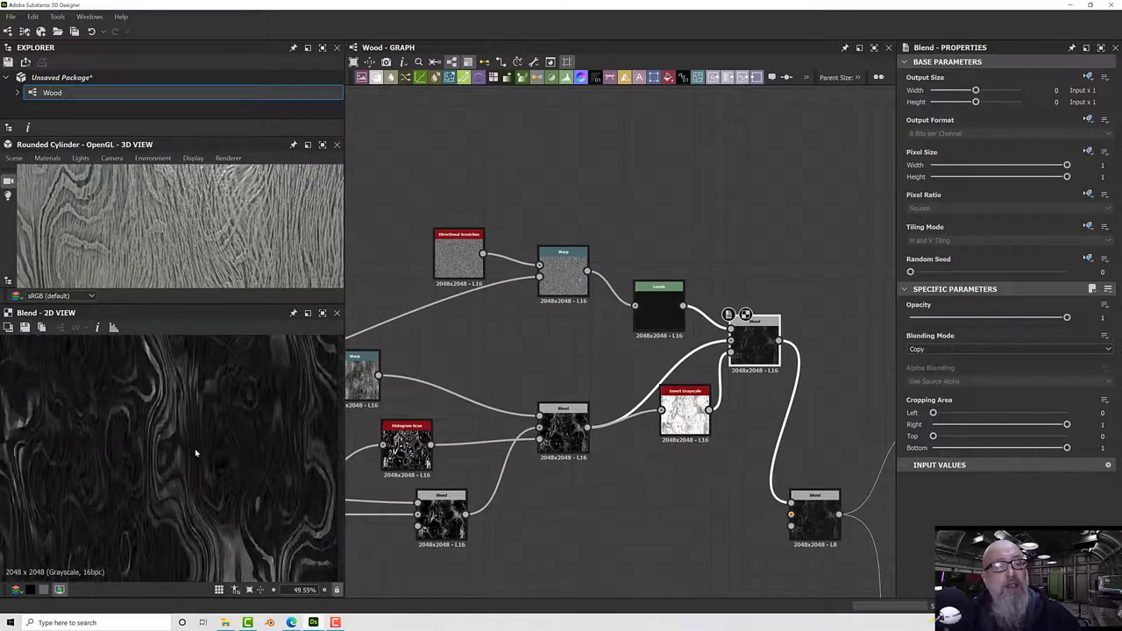
{"action": "left_click", "coordinate": [814, 520]}
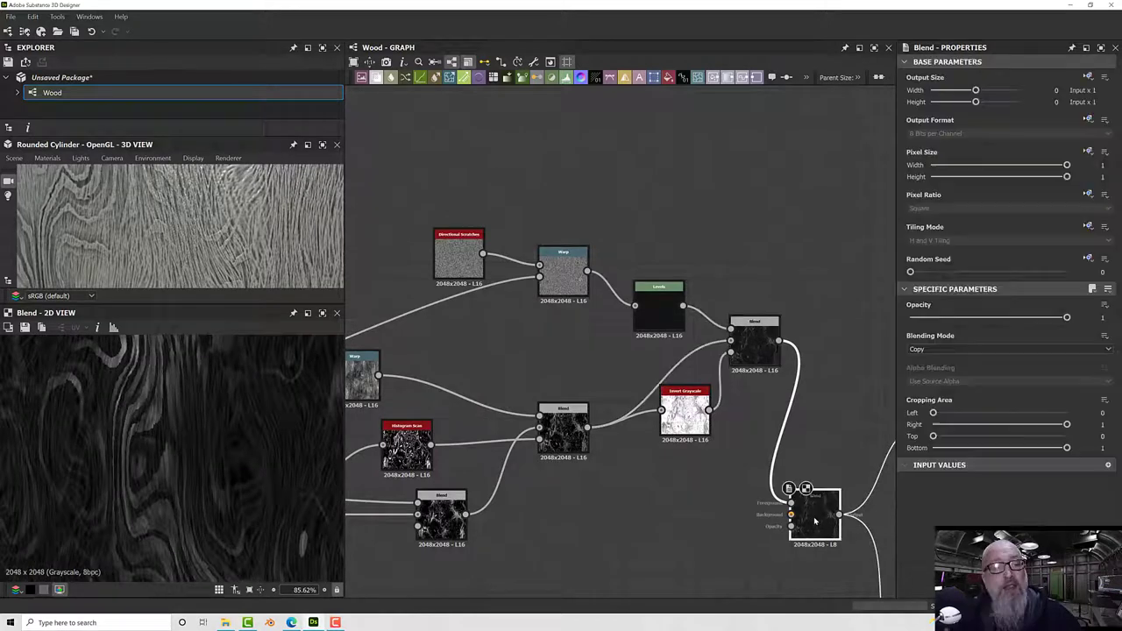
{"action": "scroll", "coordinate": [814, 521], "scroll_direction": "up", "scroll_amount": 5}
{"action": "scroll", "coordinate": [813, 517], "scroll_direction": "down", "scroll_amount": 3}
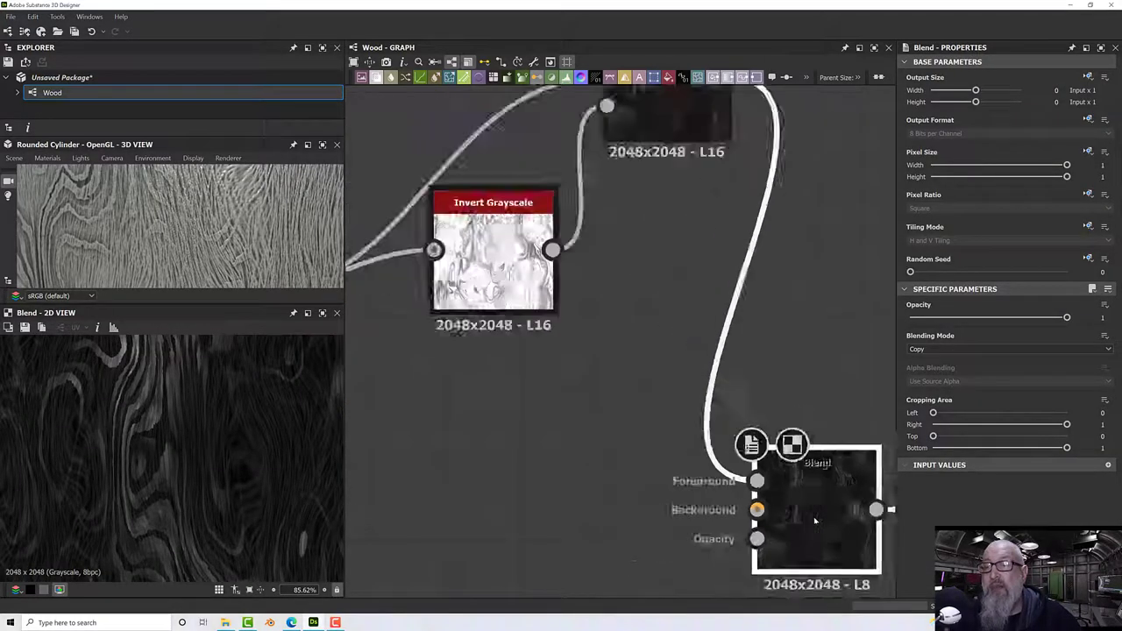
- Nudge Invert Grayscale slightly right, leave the Blend mode unchanged, and preview Invert Grayscale alone
{"action": "middle_click_drag", "start_coordinate": [635, 376], "coordinate": [659, 406]}
{"action": "left_click_drag", "start_coordinate": [574, 350], "coordinate": [497, 351]}
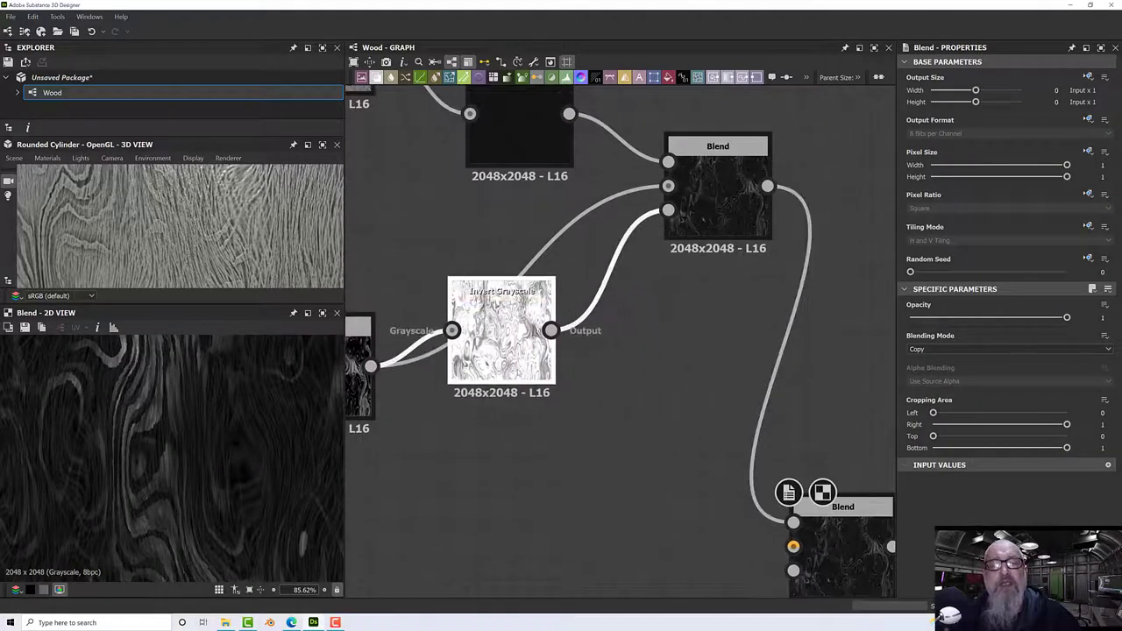
{"action": "middle_click_drag", "start_coordinate": [618, 341], "coordinate": [648, 423]}
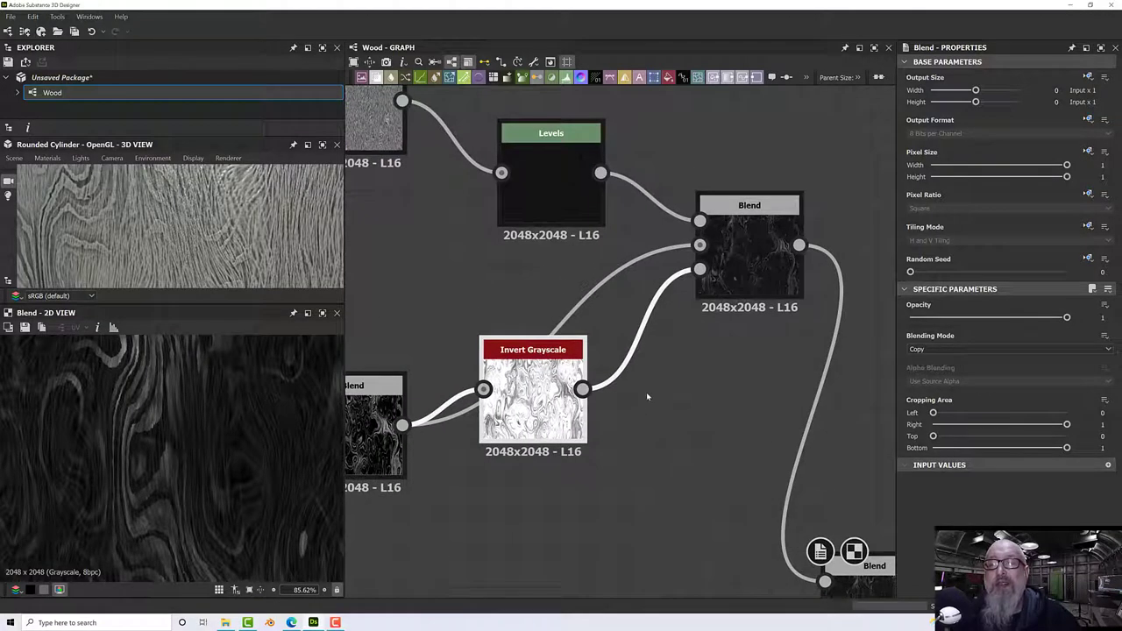
{"action": "left_click_drag", "start_coordinate": [533, 394], "coordinate": [569, 410]}
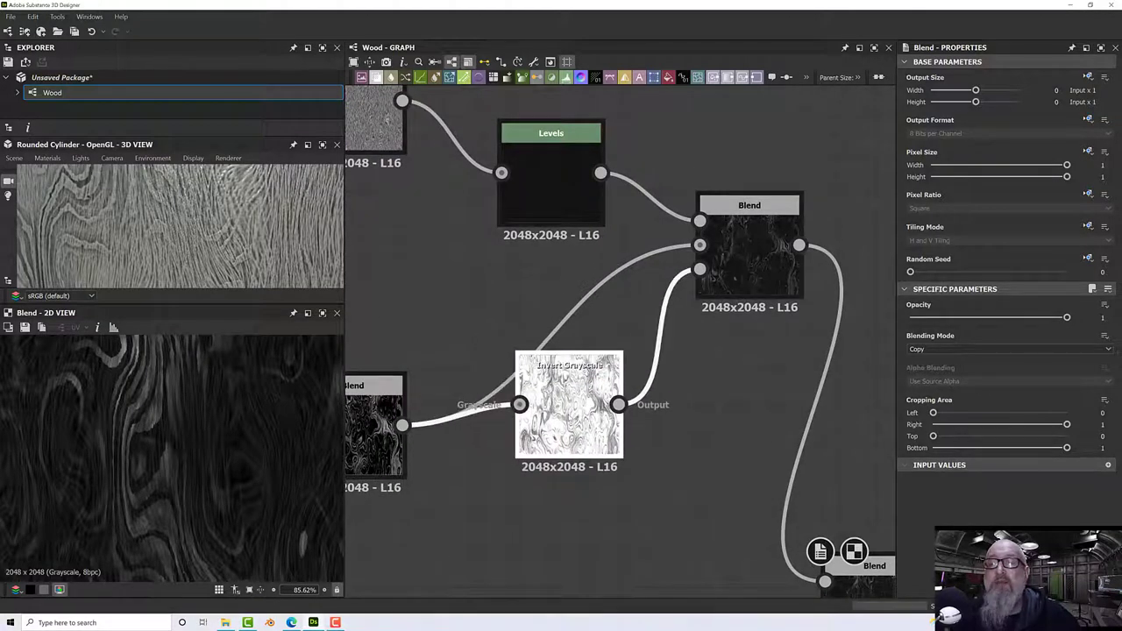
{"action": "left_click", "coordinate": [923, 349]}
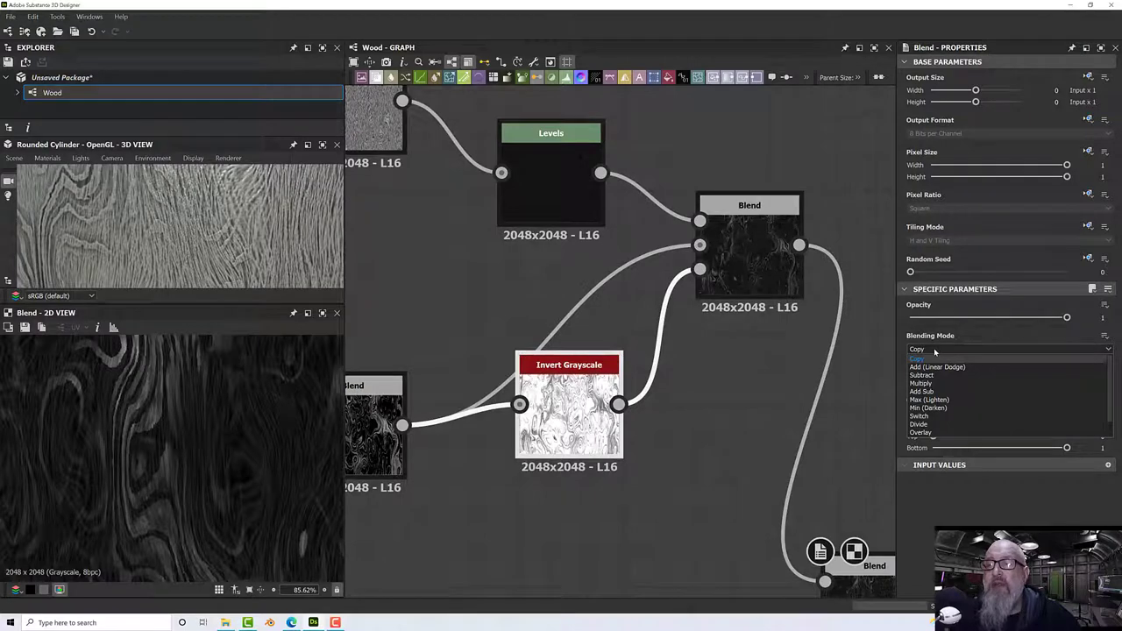
{"action": "left_click", "coordinate": [934, 348]}
{"action": "left_click", "coordinate": [569, 390]}
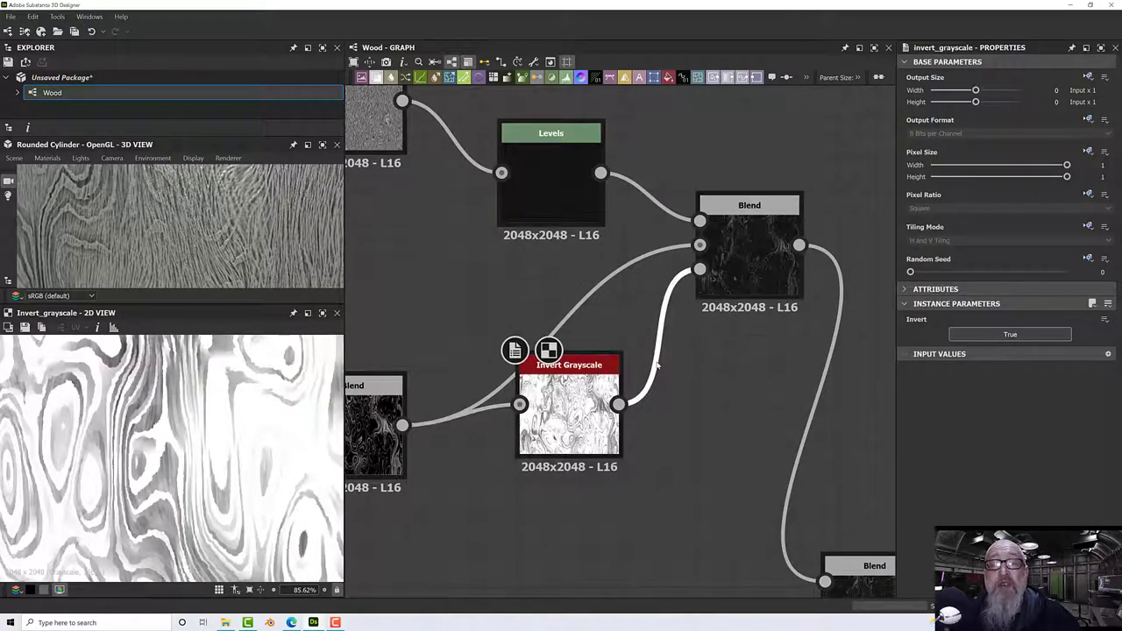
- Insert a Histogram Scan (Position 0.1, Contrast 0.13) after Invert Grayscale, then preview the Blend
{"action": "key", "text": "space"}
{"action": "type", "text": "his"}
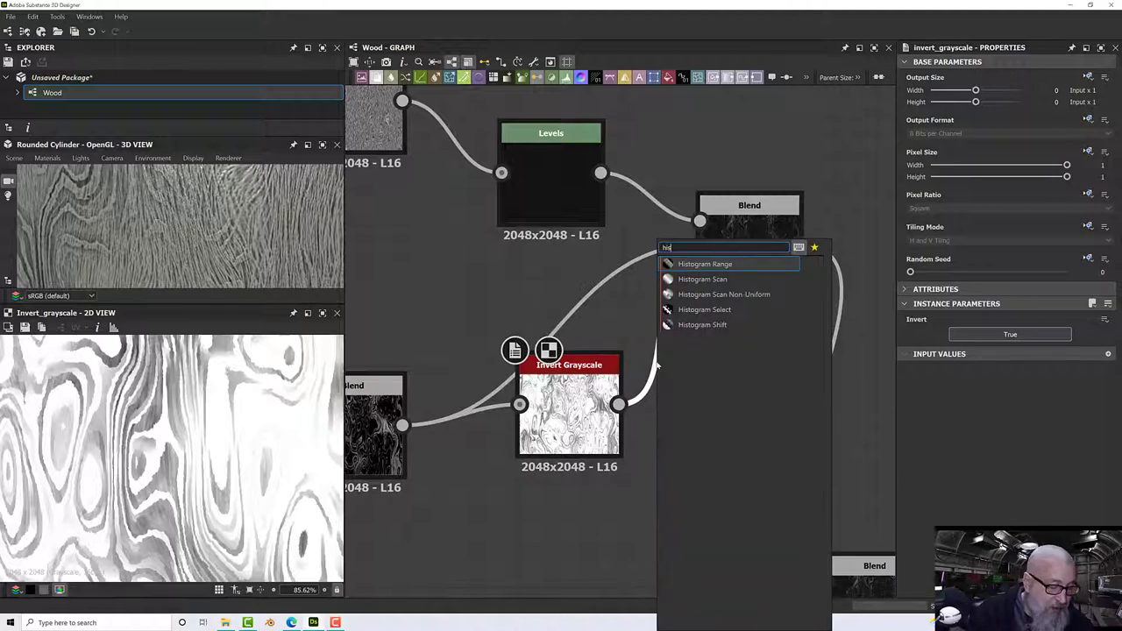
{"action": "left_click", "coordinate": [701, 279]}
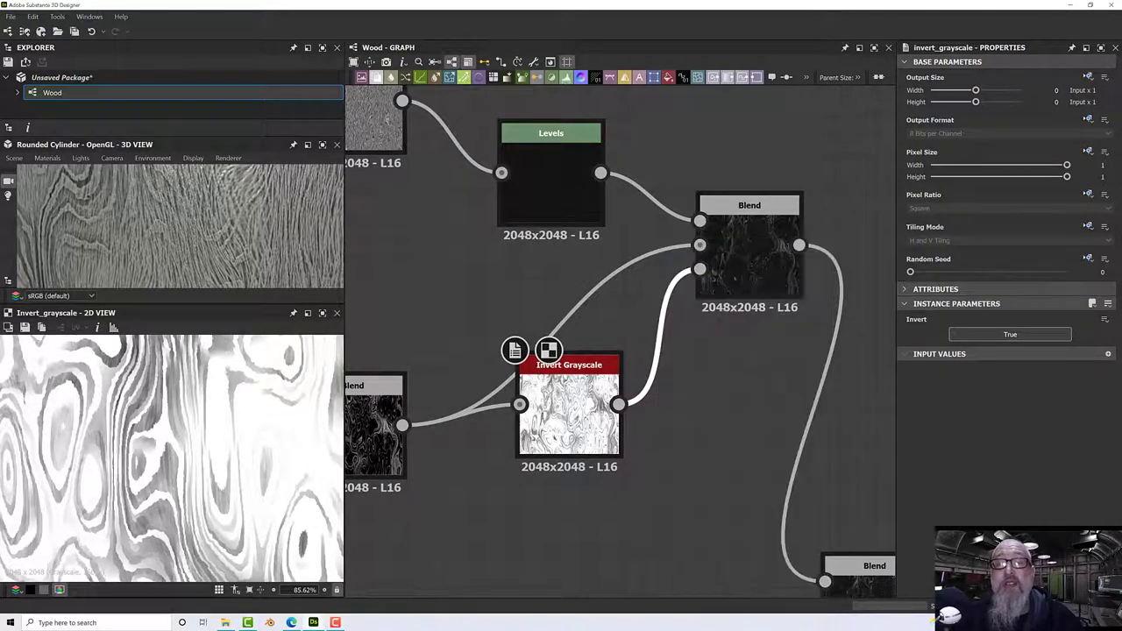
{"action": "left_click_drag", "start_coordinate": [670, 344], "coordinate": [687, 409]}
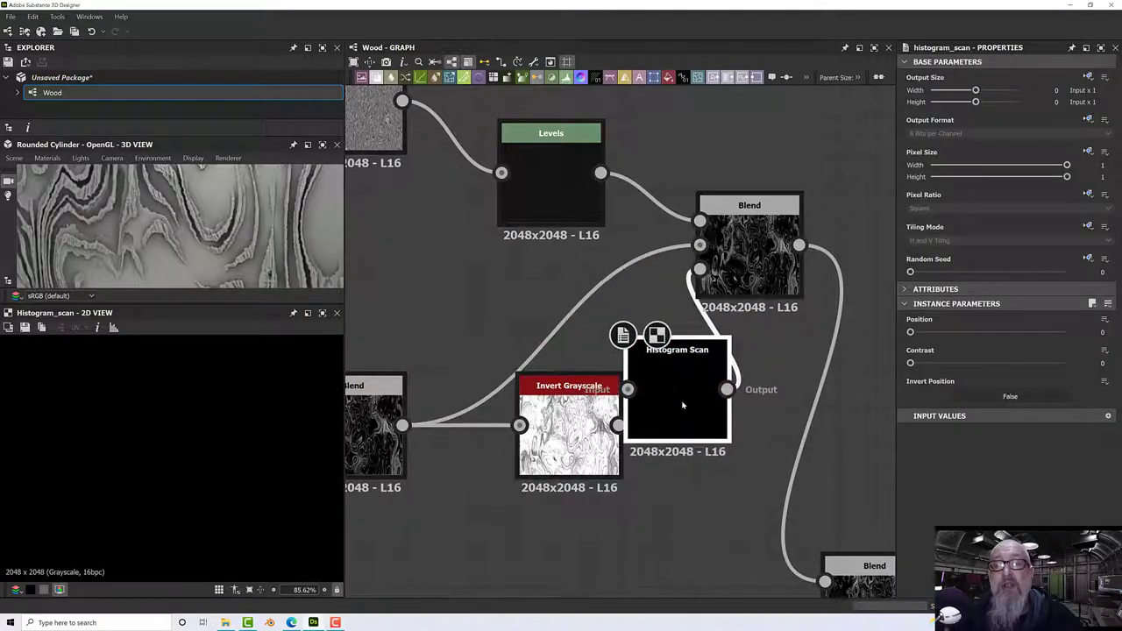
{"action": "left_click_drag", "start_coordinate": [910, 334], "coordinate": [931, 364]}
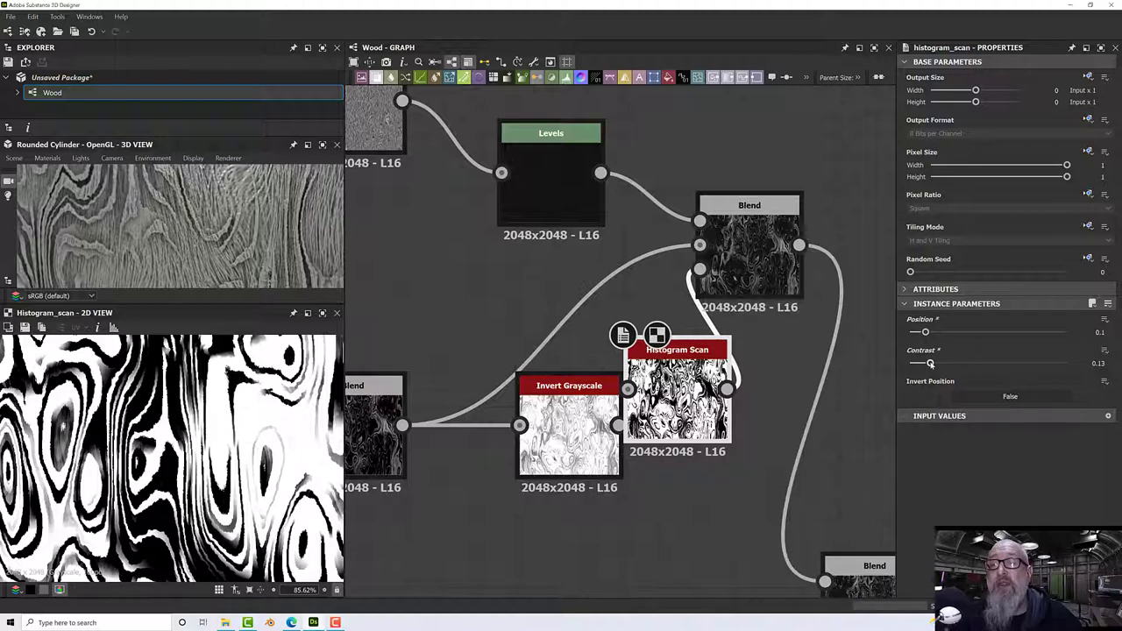
{"action": "left_click", "coordinate": [734, 261]}
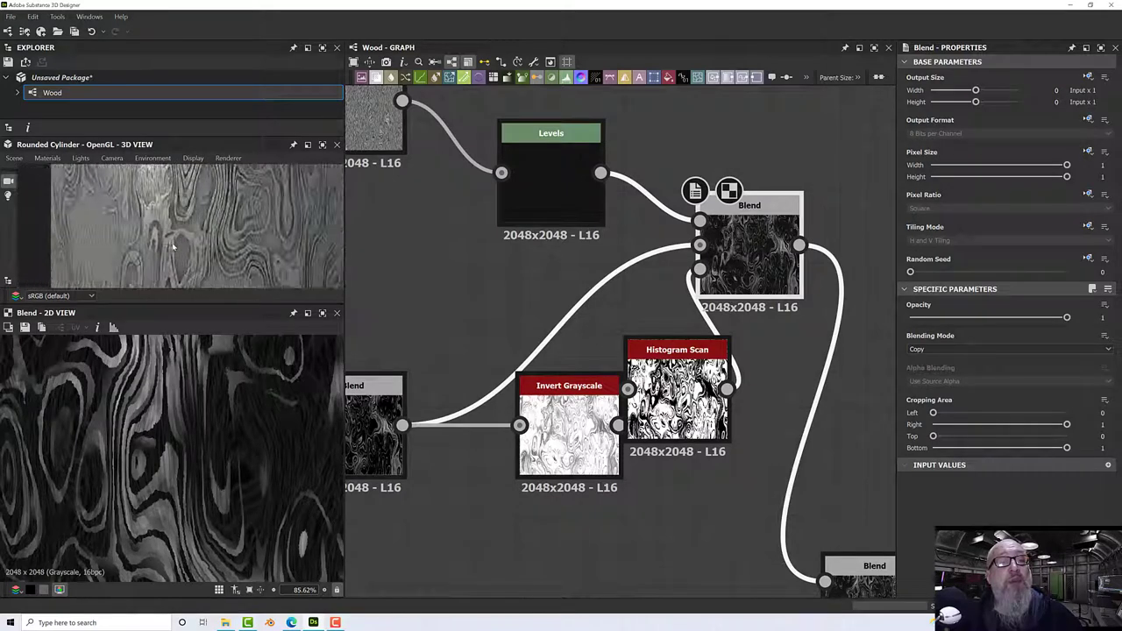
- Zoom the cylinder preview, then pan the graph left to reveal the noise, warp and Tile Sampler nodes
{"action": "scroll", "coordinate": [172, 250], "scroll_direction": "down", "scroll_amount": 3}
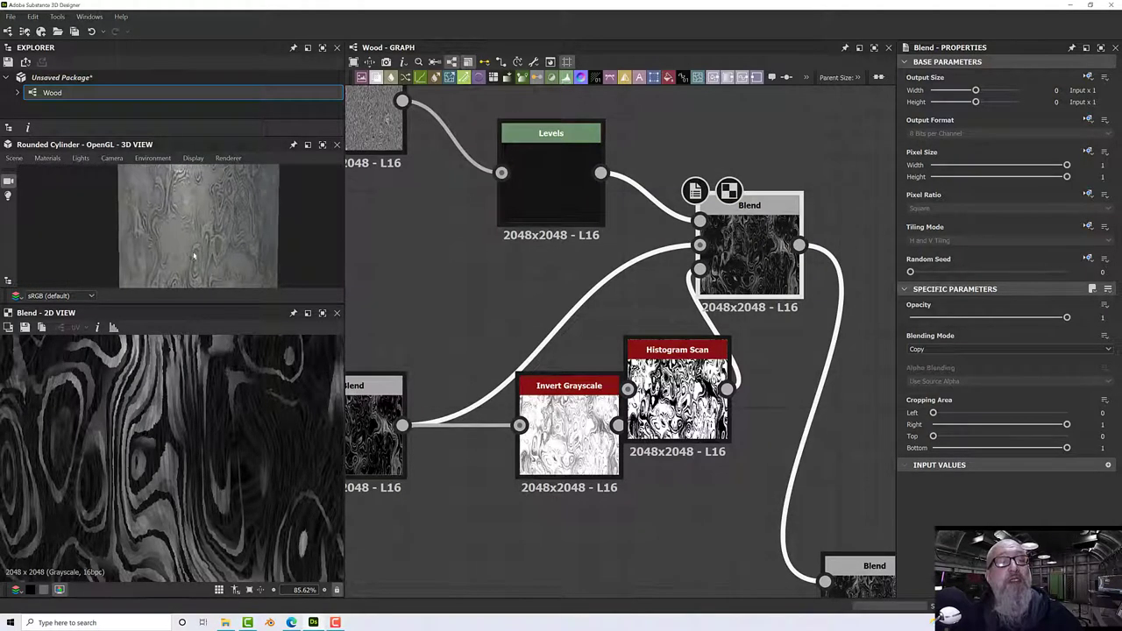
{"action": "scroll", "coordinate": [237, 254], "scroll_direction": "up", "scroll_amount": 3}
{"action": "scroll", "coordinate": [237, 254], "scroll_direction": "up", "scroll_amount": 2}
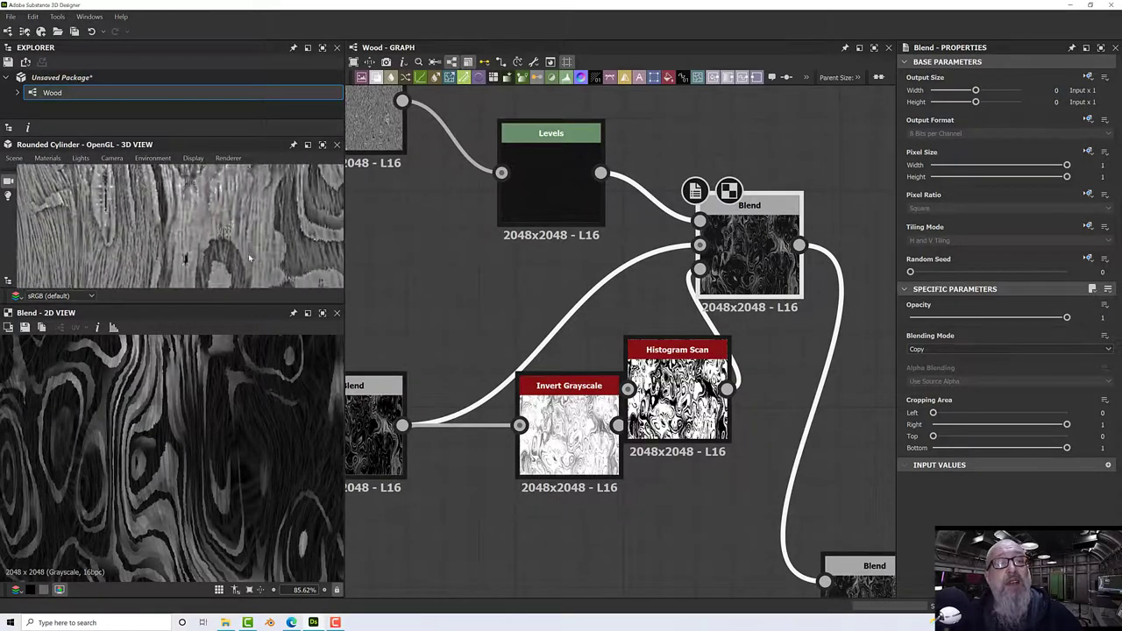
{"action": "scroll", "coordinate": [237, 236], "scroll_direction": "down", "scroll_amount": 2}
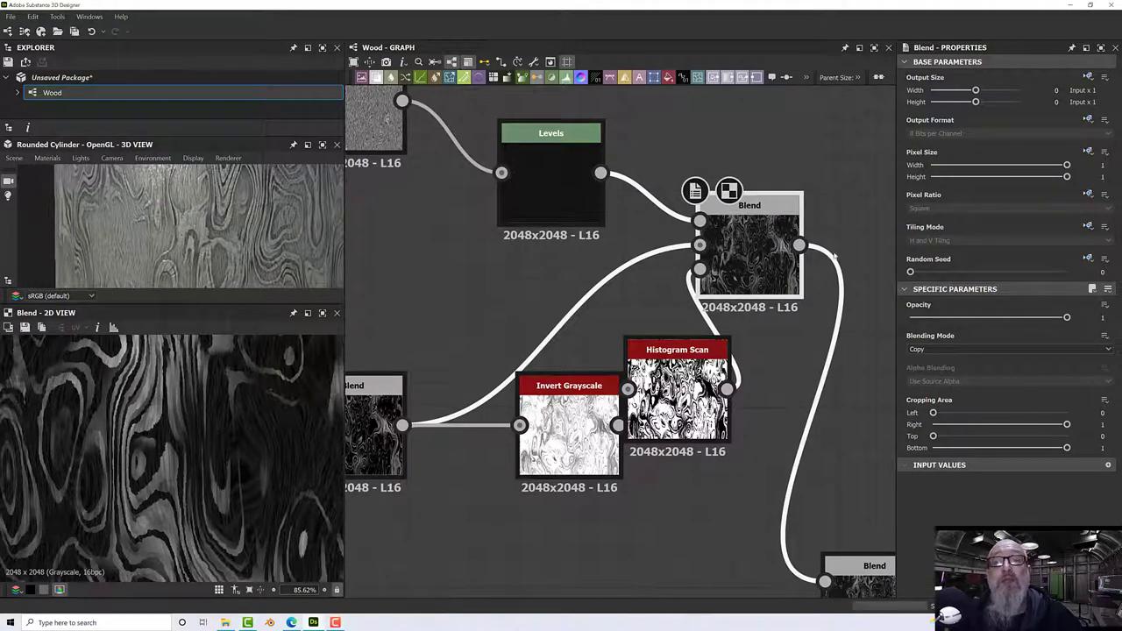
{"action": "scroll", "coordinate": [553, 265], "scroll_direction": "down", "scroll_amount": 4}
{"action": "middle_click_drag", "start_coordinate": [394, 290], "coordinate": [536, 271]}
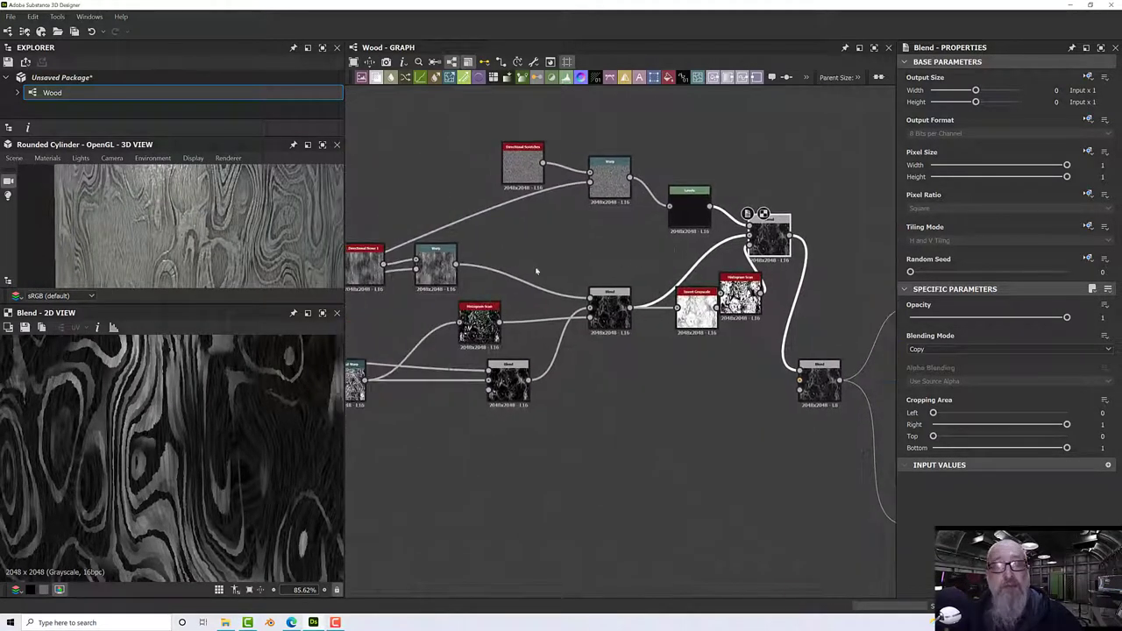
{"action": "scroll", "coordinate": [262, 279], "scroll_direction": "up", "scroll_amount": 2}
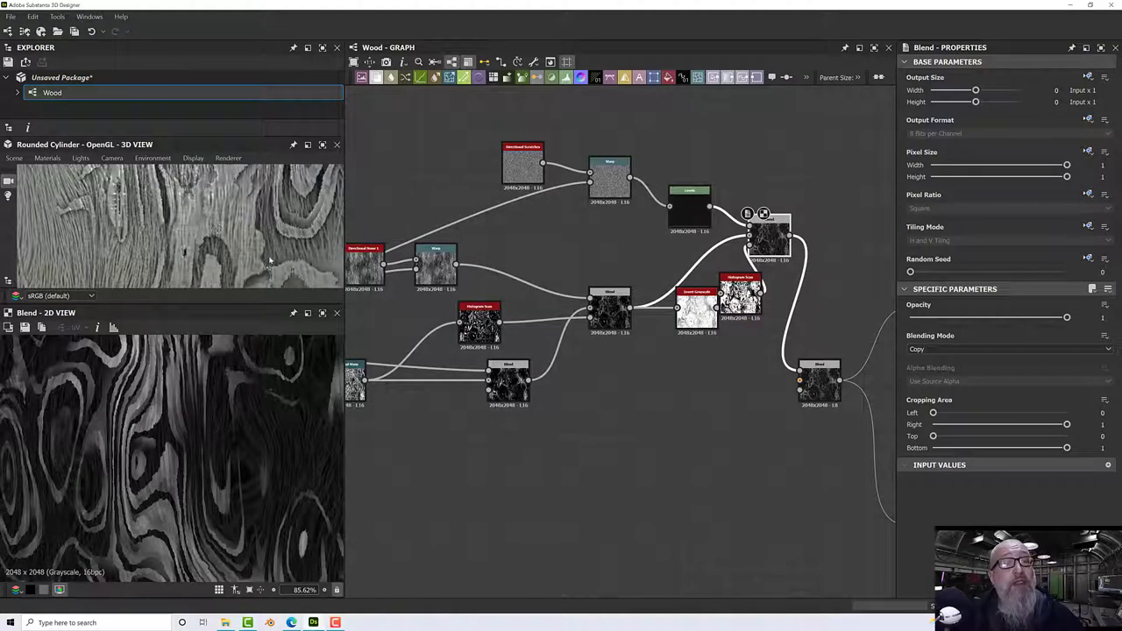
{"action": "middle_click_drag", "start_coordinate": [437, 309], "coordinate": [689, 303]}
{"action": "middle_click_drag", "start_coordinate": [469, 250], "coordinate": [580, 235]}
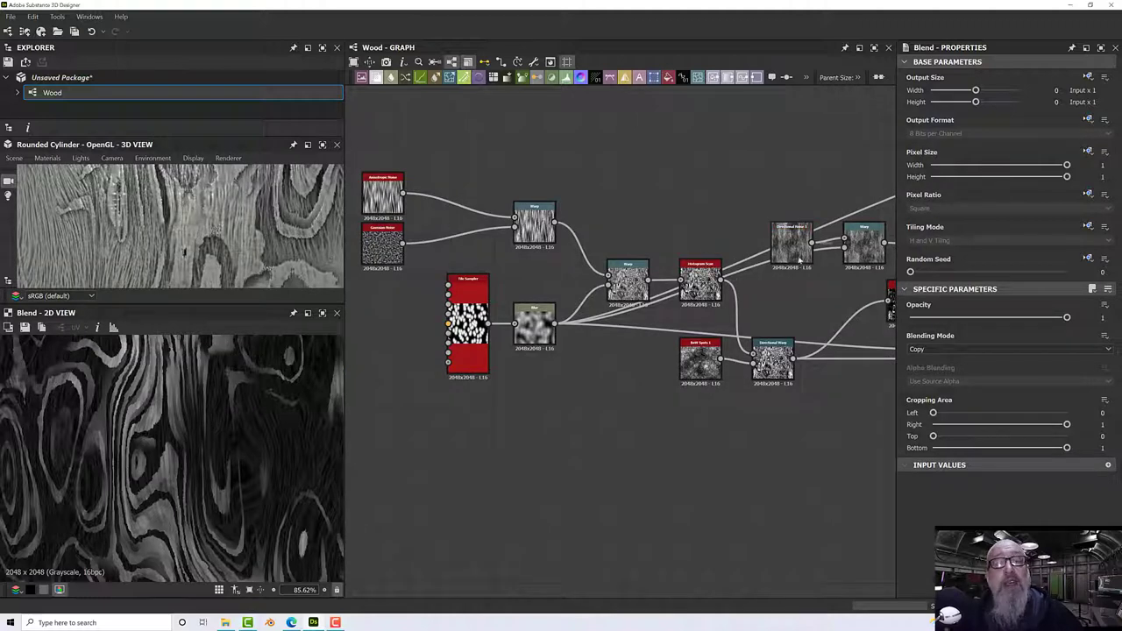
- Raise the Directional Noise 1 Scale to 8 for finer vertical streaks
{"action": "middle_click_drag", "start_coordinate": [799, 259], "coordinate": [581, 236]}
{"action": "double_click", "coordinate": [581, 236]}
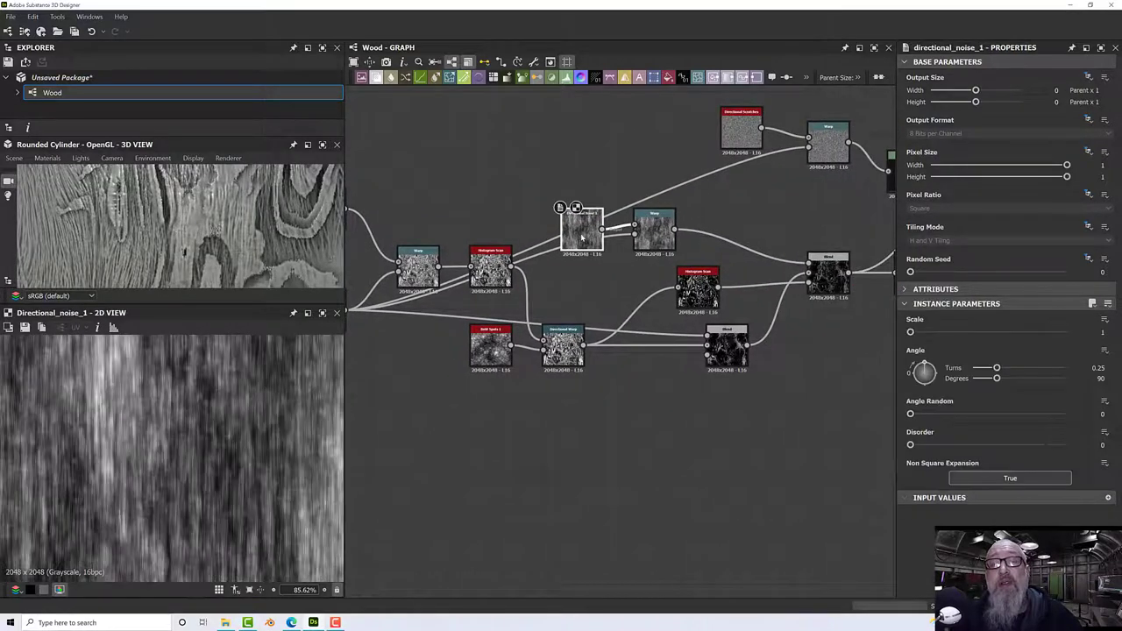
{"action": "left_click", "coordinate": [654, 230]}
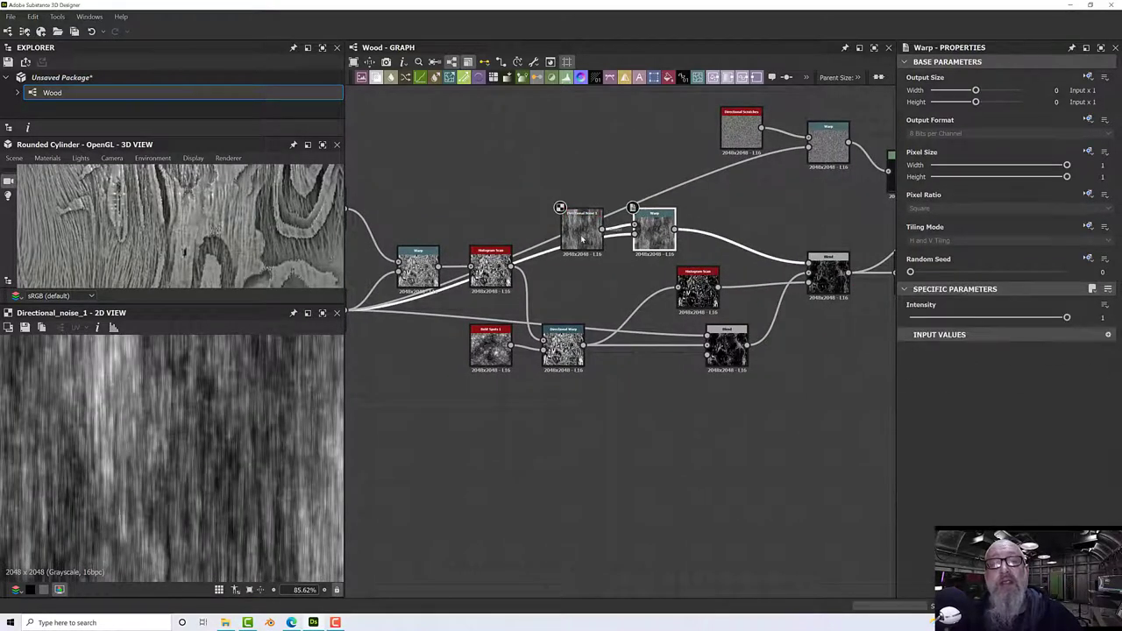
{"action": "left_click", "coordinate": [581, 232]}
{"action": "scroll", "coordinate": [198, 207], "scroll_direction": "up", "scroll_amount": 3}
{"action": "left_click_drag", "start_coordinate": [201, 216], "coordinate": [168, 233]}
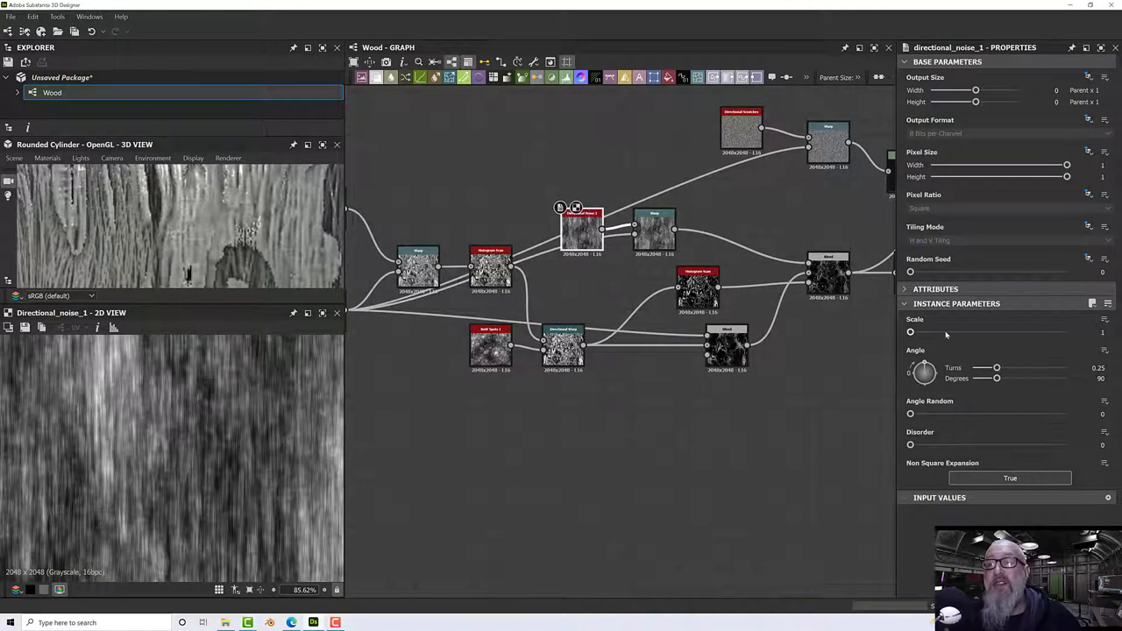
{"action": "left_click_drag", "start_coordinate": [912, 333], "coordinate": [1062, 333]}
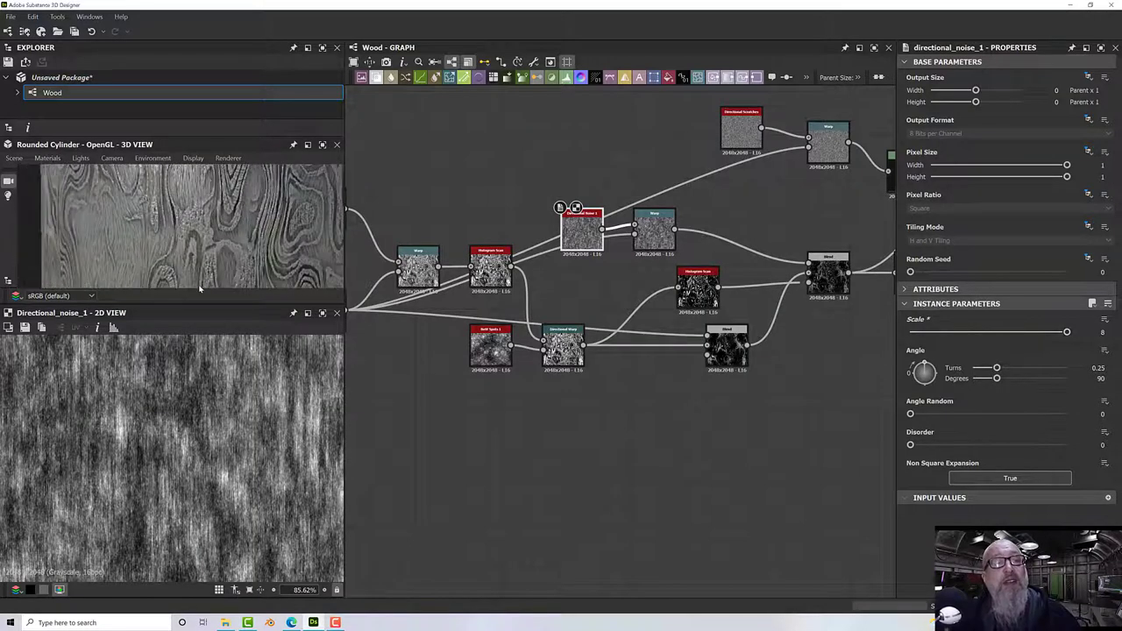
- Enlarge the 3D preview panel and orbit the cylinder to view its top
{"action": "scroll", "coordinate": [198, 252], "scroll_direction": "down", "scroll_amount": 2}
{"action": "left_click_drag", "start_coordinate": [198, 252], "coordinate": [180, 233]}
{"action": "scroll", "coordinate": [200, 251], "scroll_direction": "down", "scroll_amount": 5}
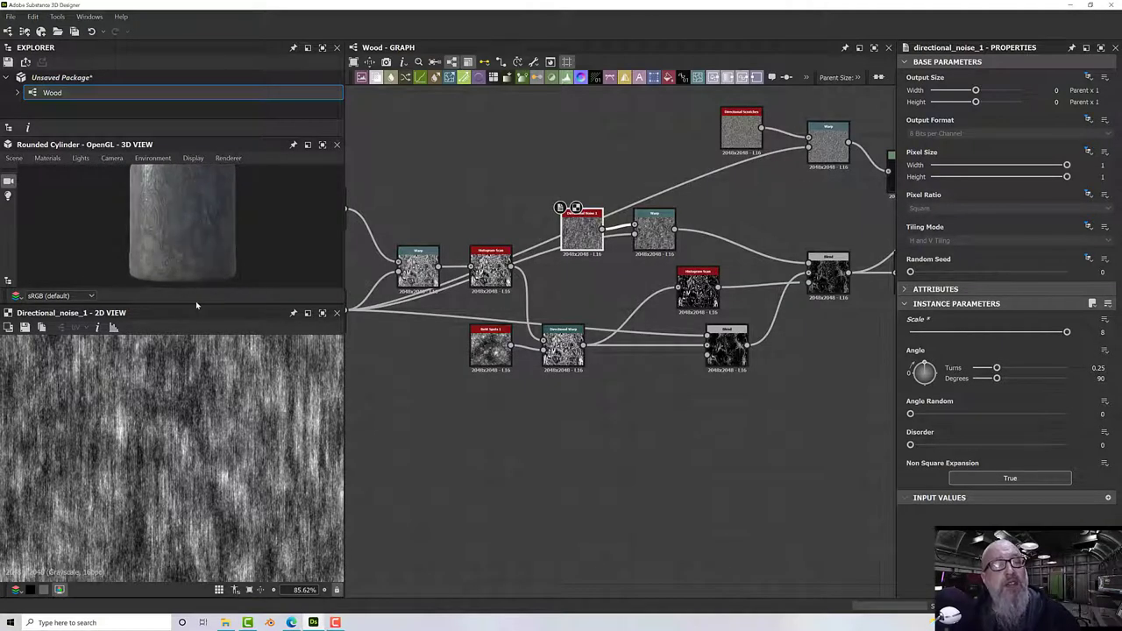
{"action": "left_click_drag", "start_coordinate": [196, 306], "coordinate": [209, 483]}
{"action": "scroll", "coordinate": [214, 401], "scroll_direction": "up", "scroll_amount": 5}
{"action": "mouse_move", "coordinate": [214, 402]}
{"action": "left_mouse_down"}
{"action": "mouse_move", "coordinate": [206, 372]}
{"action": "mouse_move", "coordinate": [220, 385]}
{"action": "mouse_move", "coordinate": [228, 365]}
{"action": "mouse_move", "coordinate": [223, 406]}
{"action": "mouse_move", "coordinate": [175, 368]}
{"action": "mouse_move", "coordinate": [195, 355]}
{"action": "mouse_move", "coordinate": [310, 366]}
{"action": "mouse_move", "coordinate": [282, 347]}
{"action": "left_mouse_up"}
{"action": "scroll", "coordinate": [170, 353], "scroll_direction": "up", "scroll_amount": 5}
{"action": "mouse_move", "coordinate": [293, 397]}
{"action": "left_mouse_down"}
{"action": "mouse_move", "coordinate": [295, 419]}
{"action": "mouse_move", "coordinate": [285, 349]}
{"action": "mouse_move", "coordinate": [259, 315]}
{"action": "mouse_move", "coordinate": [290, 343]}
{"action": "mouse_move", "coordinate": [259, 349]}
{"action": "mouse_move", "coordinate": [258, 318]}
{"action": "mouse_move", "coordinate": [242, 345]}
{"action": "left_mouse_up"}
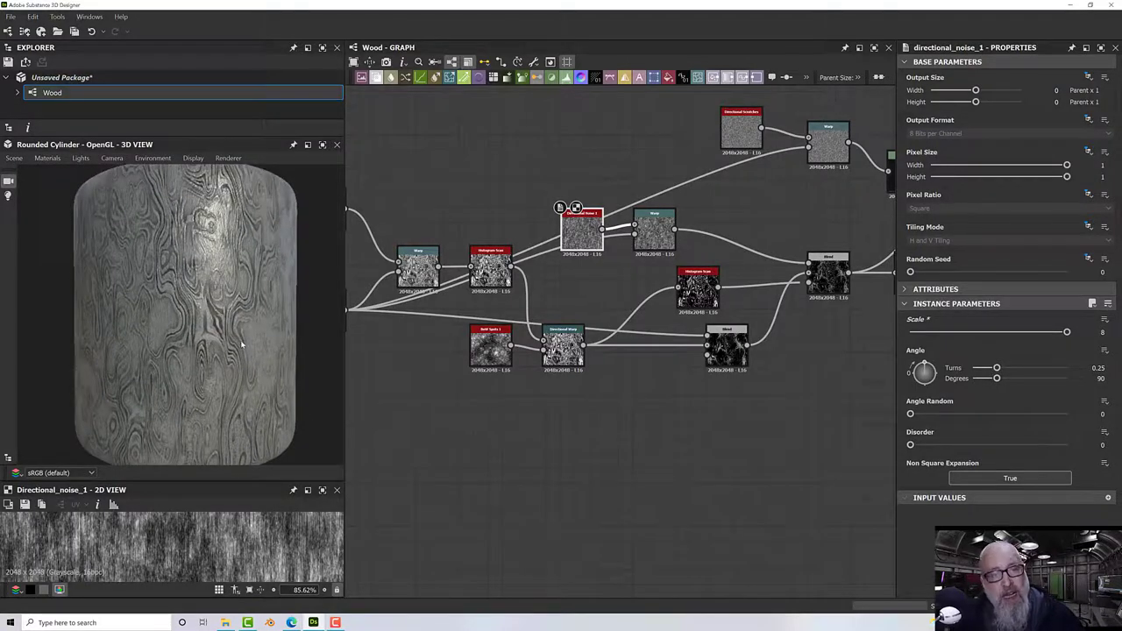
{"action": "scroll", "coordinate": [526, 368], "scroll_direction": "down", "scroll_amount": 3}
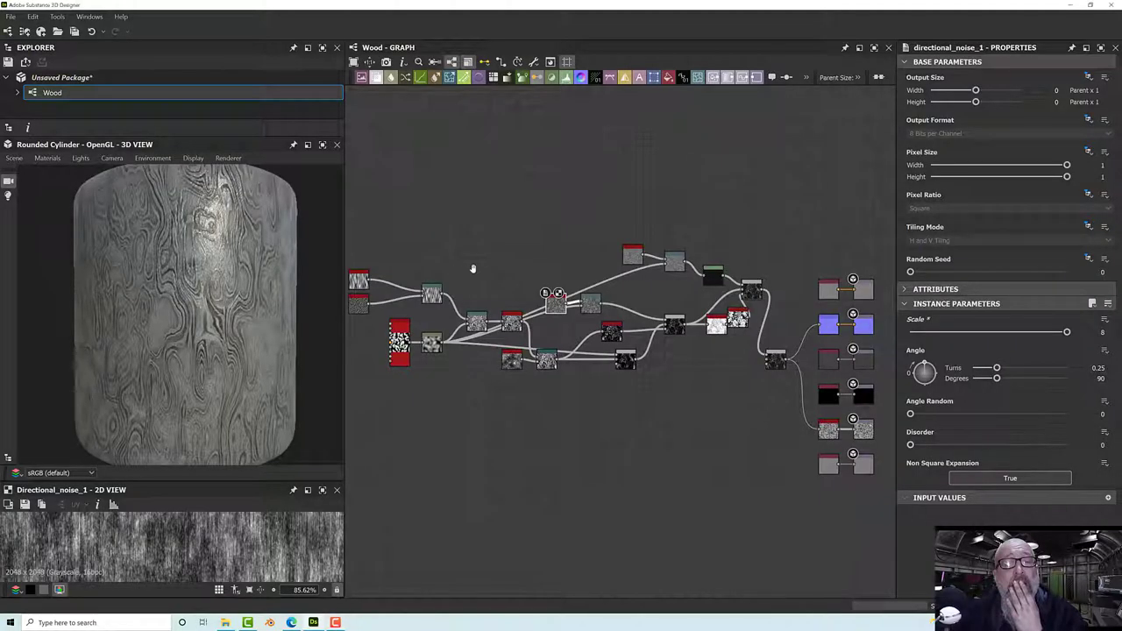
{"action": "middle_click_drag", "start_coordinate": [471, 266], "coordinate": [508, 263]}
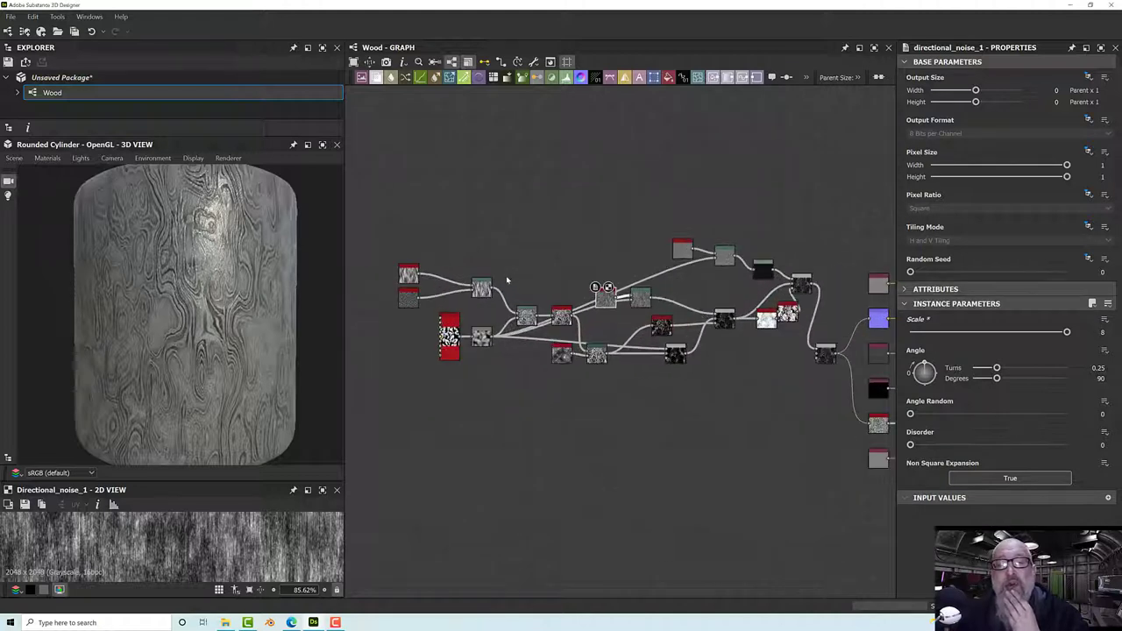
- Move the left-hand node group further left and slide a node beside its neighbour
{"action": "left_click_drag", "start_coordinate": [366, 245], "coordinate": [456, 344]}
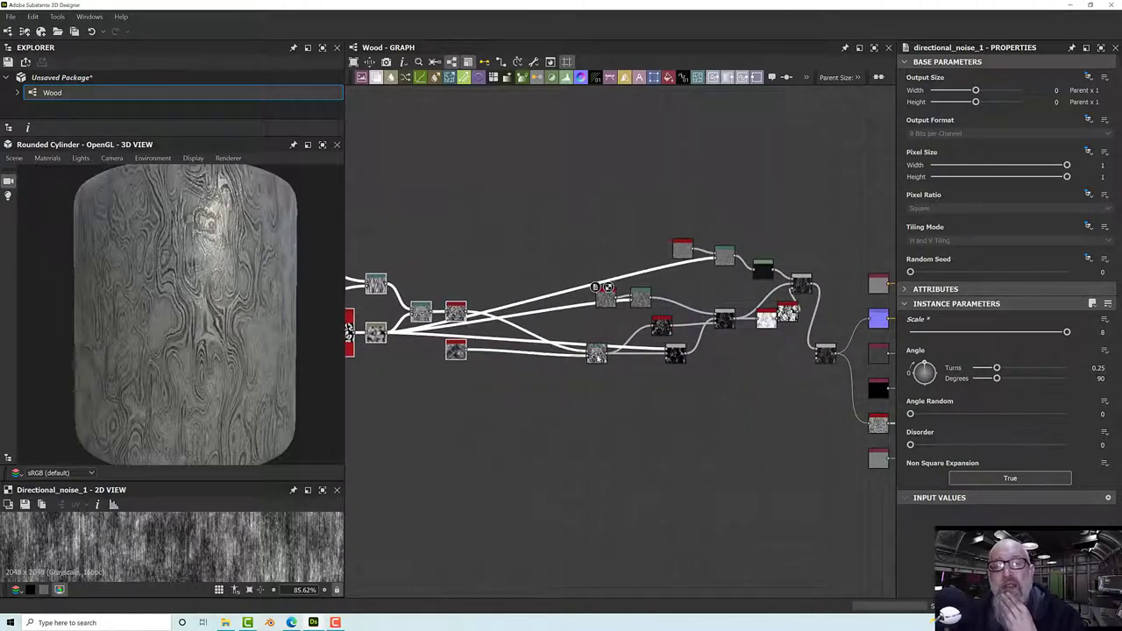
{"action": "left_click_drag", "start_coordinate": [597, 351], "coordinate": [444, 317]}
{"action": "scroll", "coordinate": [518, 344], "scroll_direction": "up", "scroll_amount": 1}
{"action": "scroll", "coordinate": [517, 345], "scroll_direction": "up", "scroll_amount": 3}
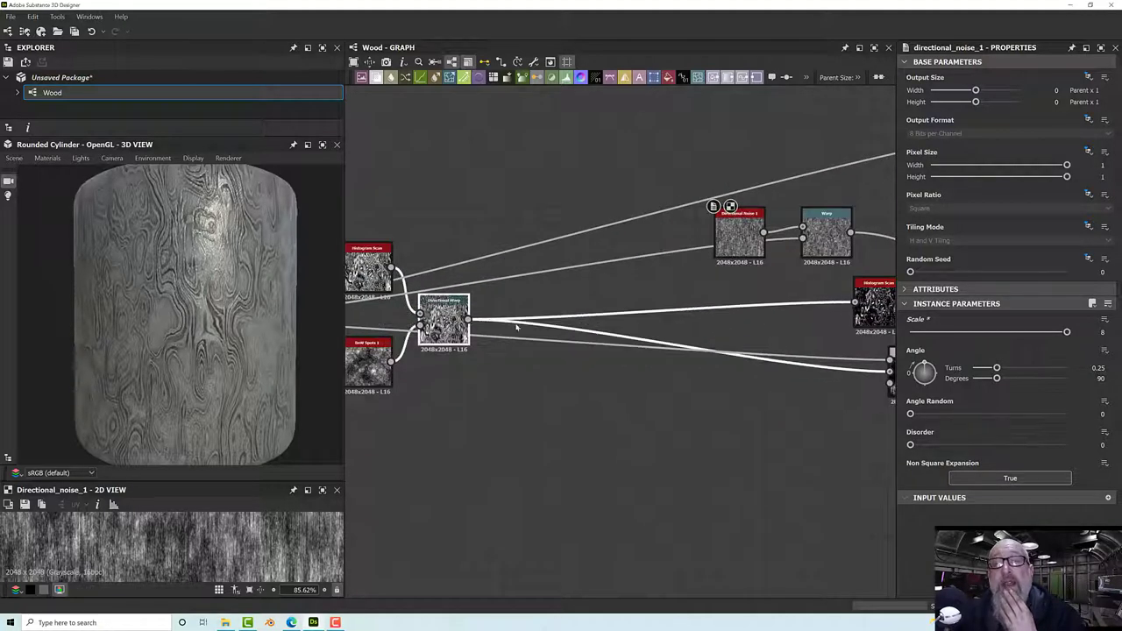
{"action": "scroll", "coordinate": [596, 331], "scroll_direction": "down", "scroll_amount": 2}
{"action": "left_click_drag", "start_coordinate": [726, 321], "coordinate": [526, 320]}
- Raise the noise, grey warp and neighbouring nodes to align the top row
{"action": "left_click_drag", "start_coordinate": [760, 203], "coordinate": [749, 152]}
{"action": "left_click_drag", "start_coordinate": [817, 211], "coordinate": [813, 152]}
{"action": "left_click_drag", "start_coordinate": [869, 226], "coordinate": [865, 178]}
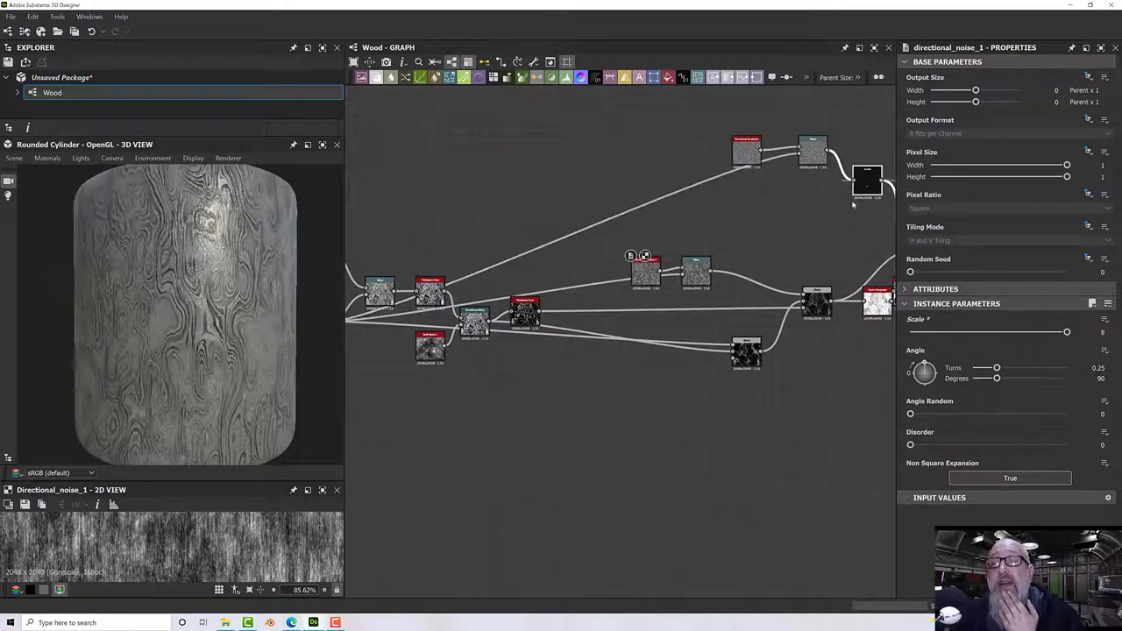
{"action": "left_click_drag", "start_coordinate": [686, 283], "coordinate": [686, 223]}
{"action": "left_click_drag", "start_coordinate": [645, 274], "coordinate": [640, 232]}
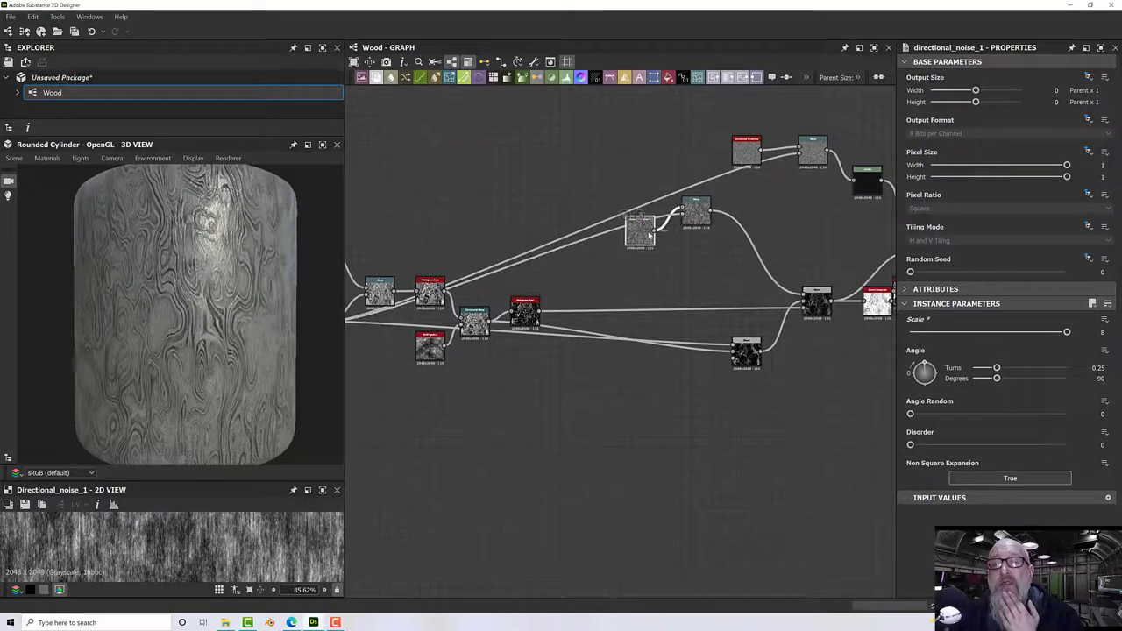
- Pull the dark Blend node closer in and box-select the whole base cluster
{"action": "left_click_drag", "start_coordinate": [744, 358], "coordinate": [587, 338]}
{"action": "middle_click_drag", "start_coordinate": [676, 343], "coordinate": [847, 333]}
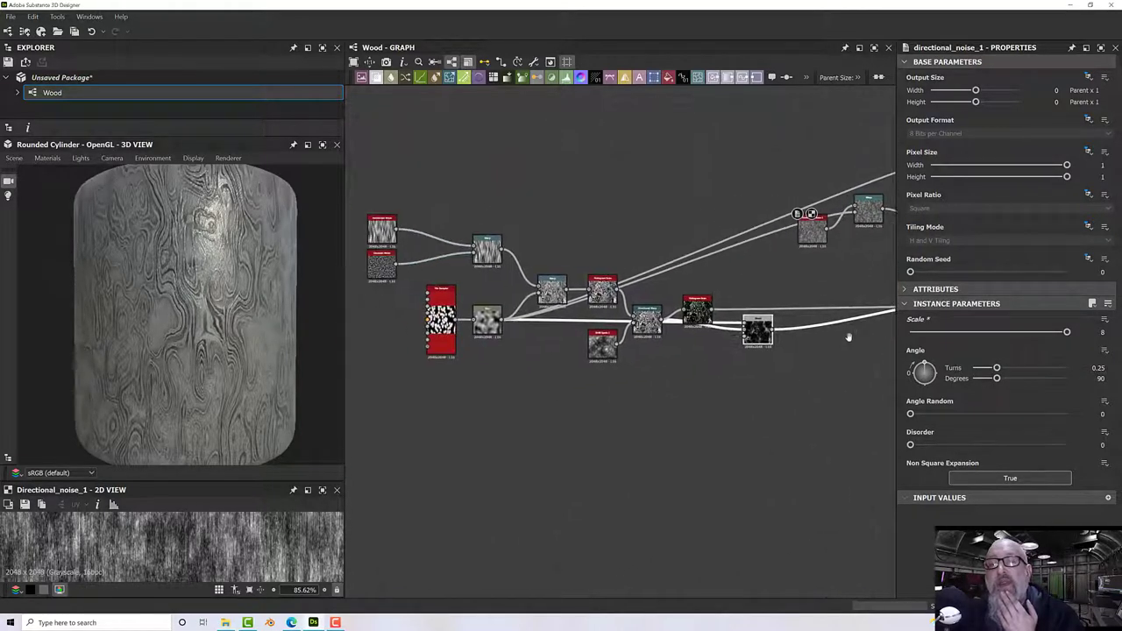
{"action": "scroll", "coordinate": [677, 360], "scroll_direction": "down", "scroll_amount": 2}
{"action": "left_click_drag", "start_coordinate": [412, 247], "coordinate": [748, 414]}
- Wrap the selected base wood nodes in a frame titled 'Wood Base' and pan to the right-side nodes
{"action": "right_click", "coordinate": [556, 283]}
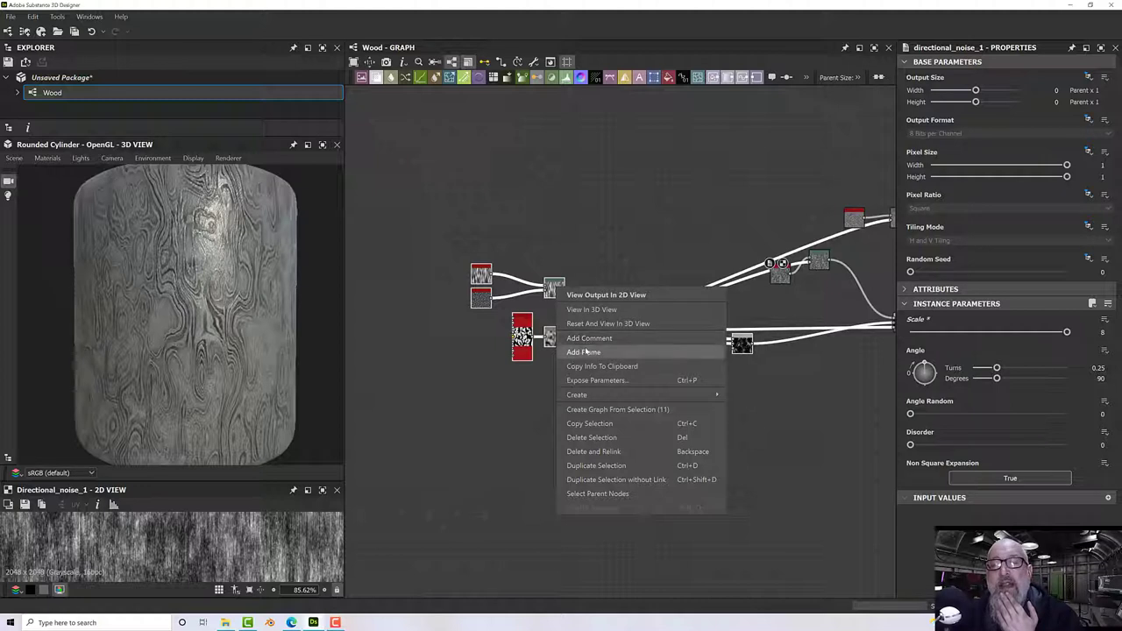
{"action": "left_click", "coordinate": [584, 352]}
{"action": "left_click", "coordinate": [780, 274]}
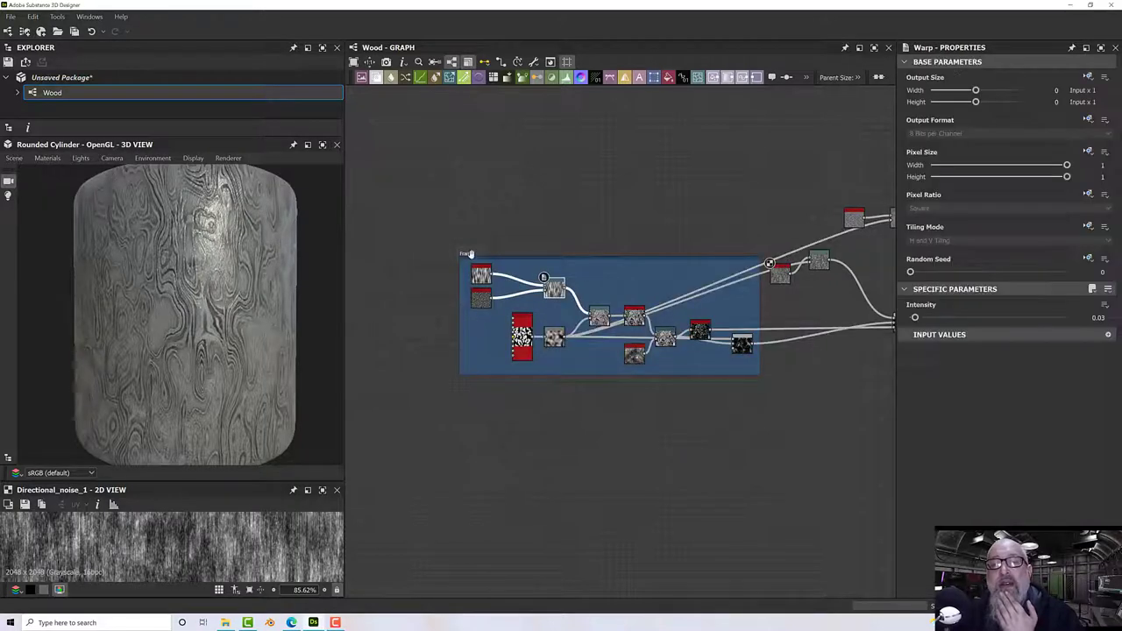
{"action": "left_click", "coordinate": [756, 261]}
{"action": "double_click", "coordinate": [920, 122]}
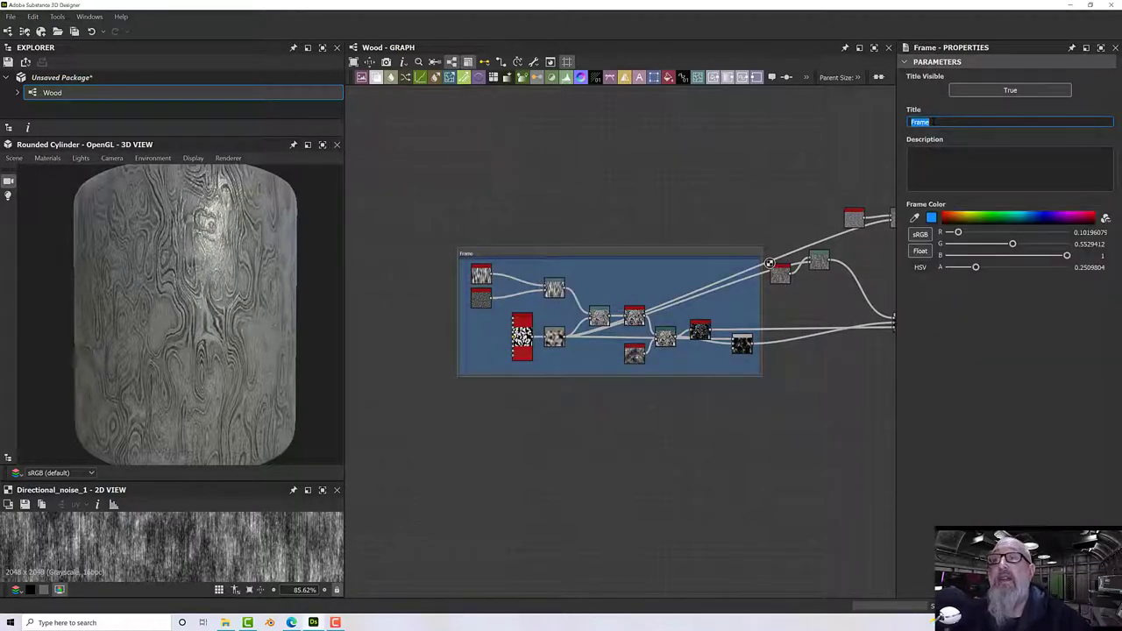
{"action": "type", "text": "Wood"}
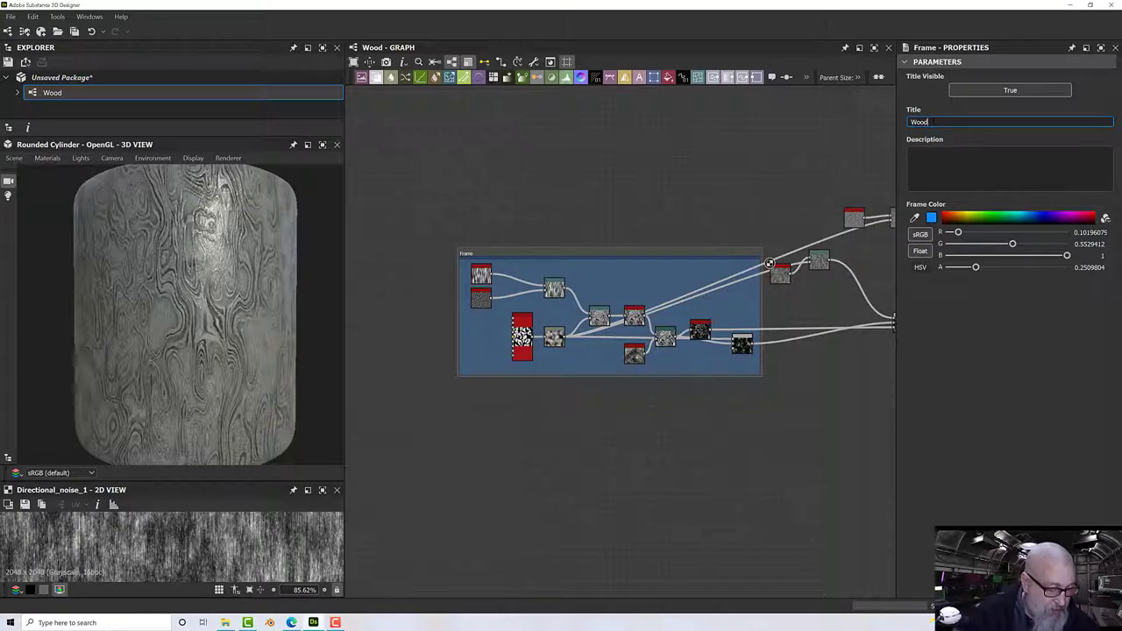
{"action": "type", "text": " Base"}
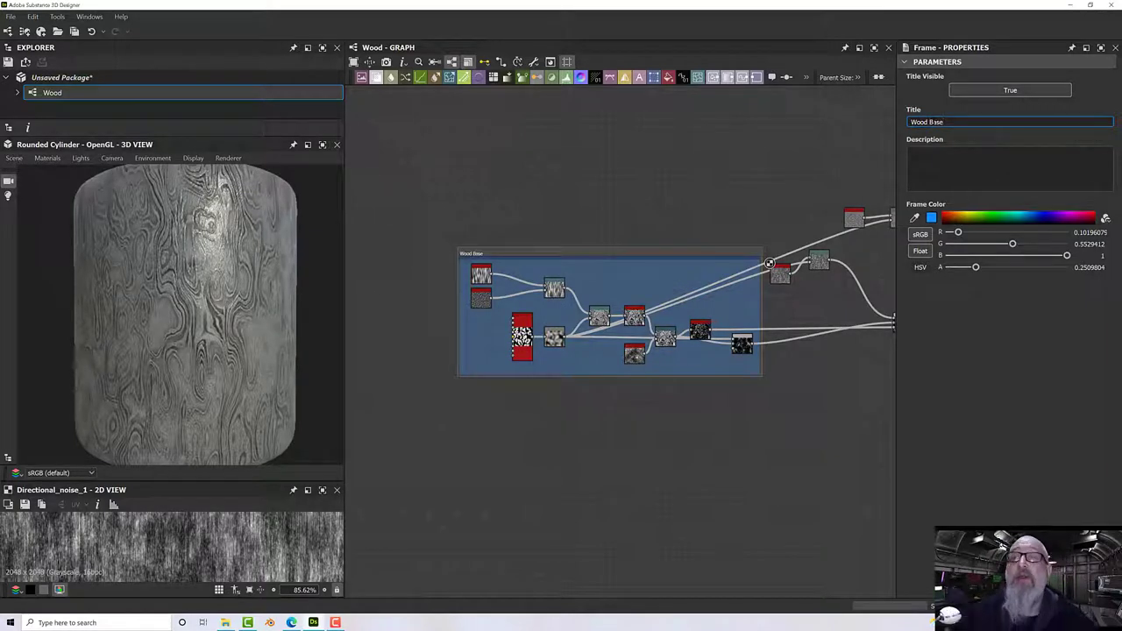
{"action": "middle_click_drag", "start_coordinate": [604, 226], "coordinate": [429, 253]}
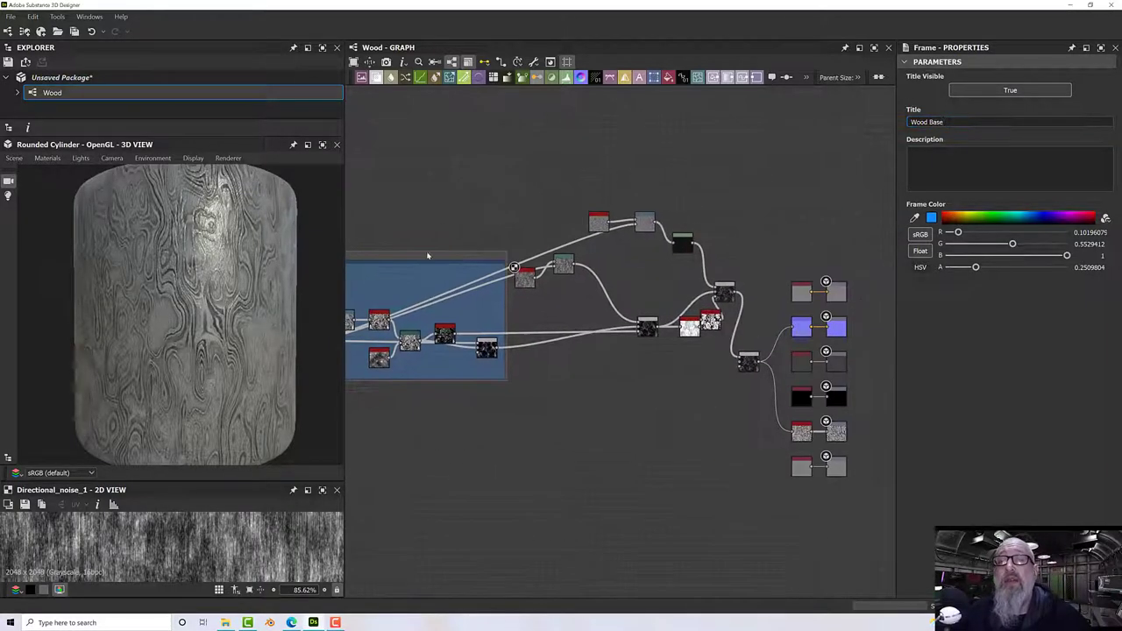
- Select the three top grain nodes and move them up and right, closer together
{"action": "left_click", "coordinate": [523, 277]}
{"action": "left_click_drag", "start_coordinate": [561, 193], "coordinate": [672, 230]}
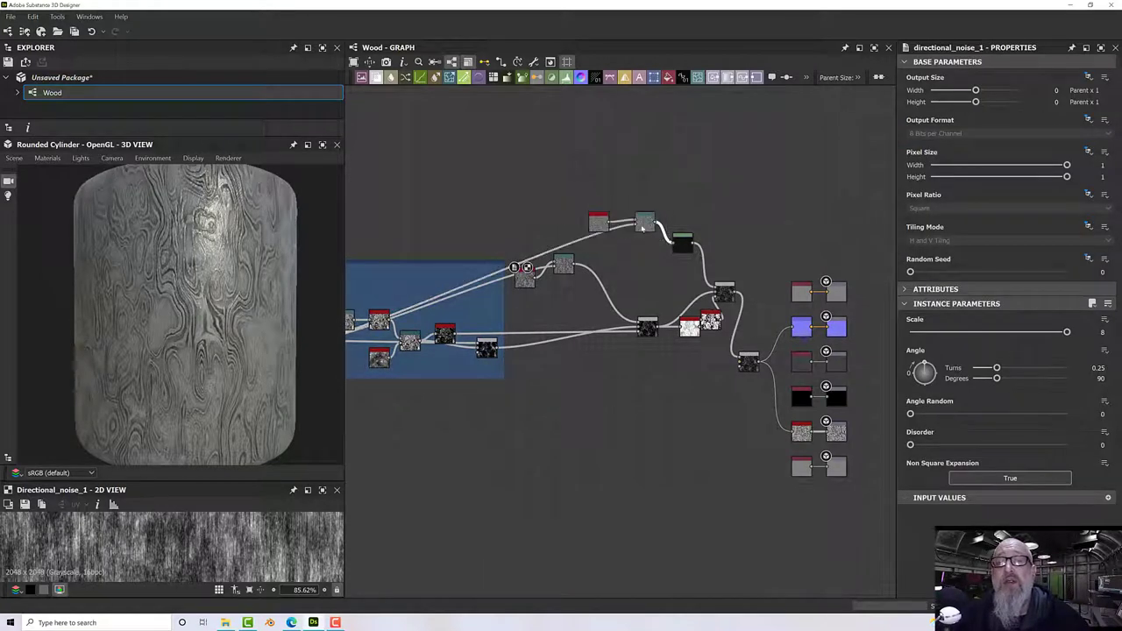
{"action": "left_click_drag", "start_coordinate": [589, 186], "coordinate": [676, 230]}
{"action": "left_click_drag", "start_coordinate": [582, 198], "coordinate": [732, 180]}
{"action": "left_click_drag", "start_coordinate": [724, 292], "coordinate": [774, 216]}
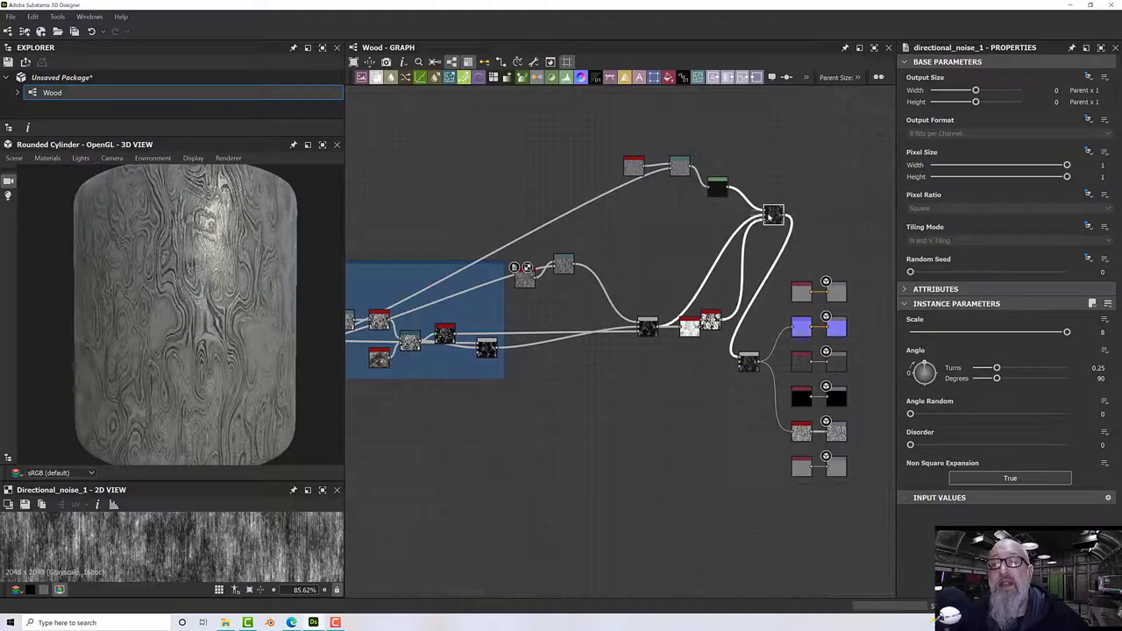
{"action": "left_click_drag", "start_coordinate": [534, 267], "coordinate": [573, 257]}
- Line up the invert, noise and dark blend nodes into an evenly spaced row
{"action": "left_click_drag", "start_coordinate": [647, 327], "coordinate": [640, 321]}
{"action": "left_click_drag", "start_coordinate": [710, 320], "coordinate": [592, 321]}
{"action": "left_click", "coordinate": [646, 324]}
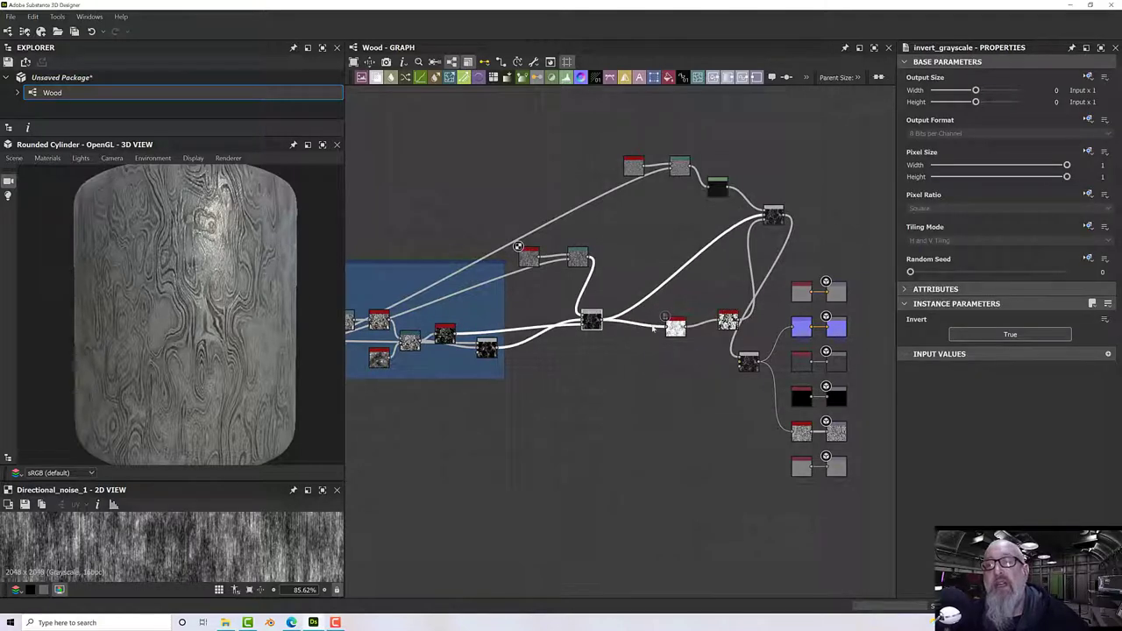
{"action": "left_click_drag", "start_coordinate": [675, 326], "coordinate": [633, 320]}
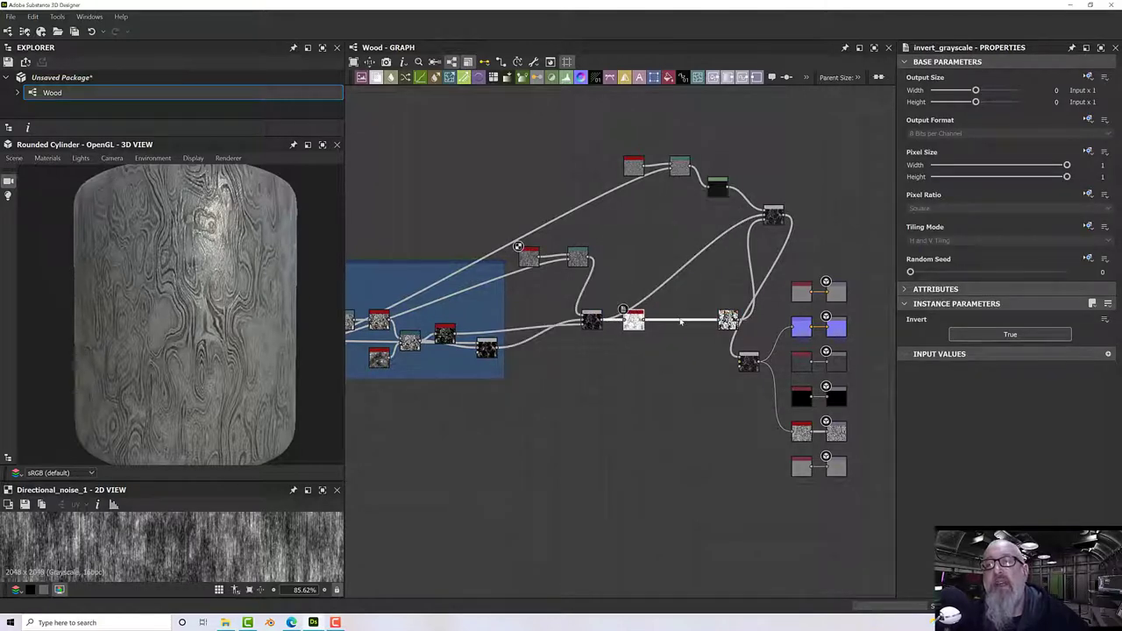
{"action": "right_click", "coordinate": [681, 323]}
{"action": "key", "text": "Escape"}
{"action": "left_click_drag", "start_coordinate": [727, 320], "coordinate": [668, 321]}
{"action": "left_click_drag", "start_coordinate": [773, 214], "coordinate": [717, 320]}
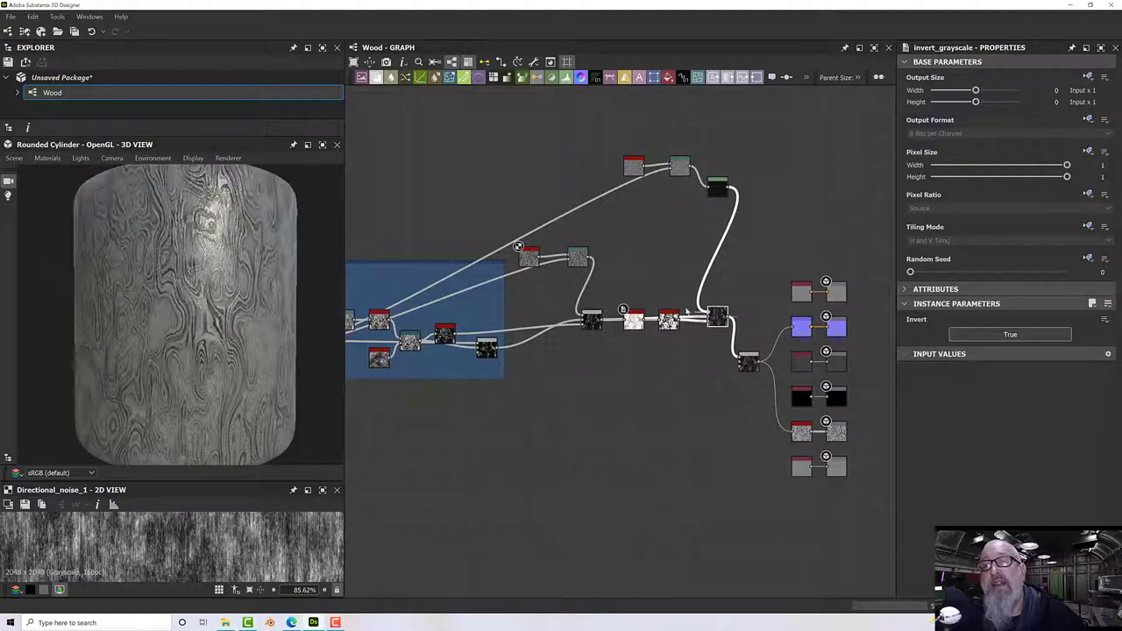
- Zoom in and box-select all the grain-building nodes together
{"action": "scroll", "coordinate": [556, 306], "scroll_direction": "up", "scroll_amount": 2}
{"action": "left_click", "coordinate": [514, 254]}
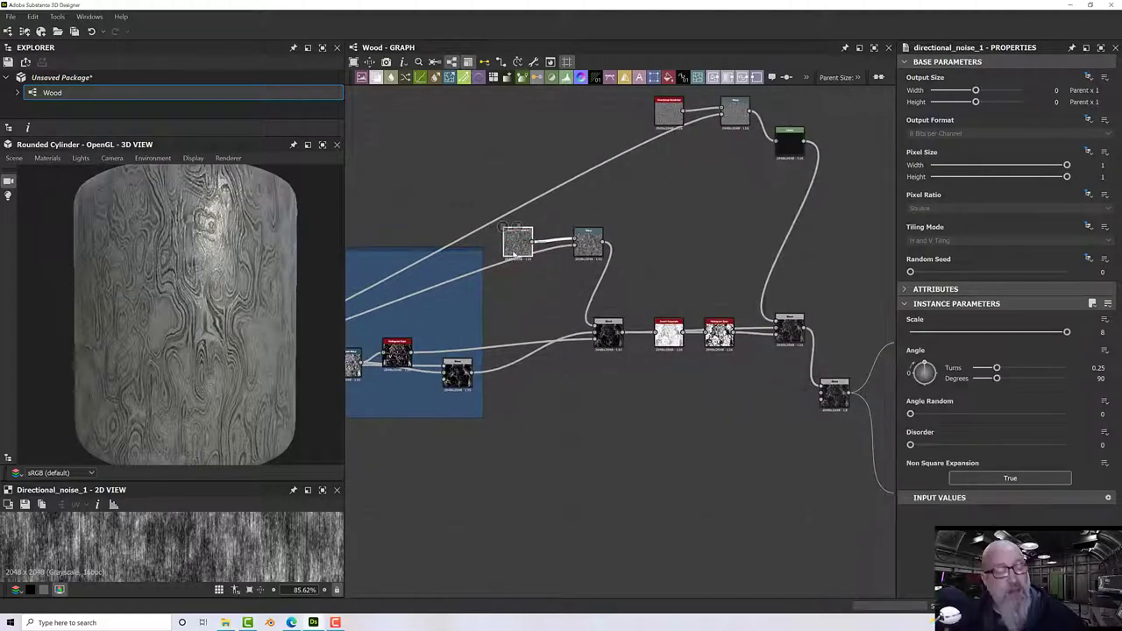
{"action": "left_click", "coordinate": [520, 253]}
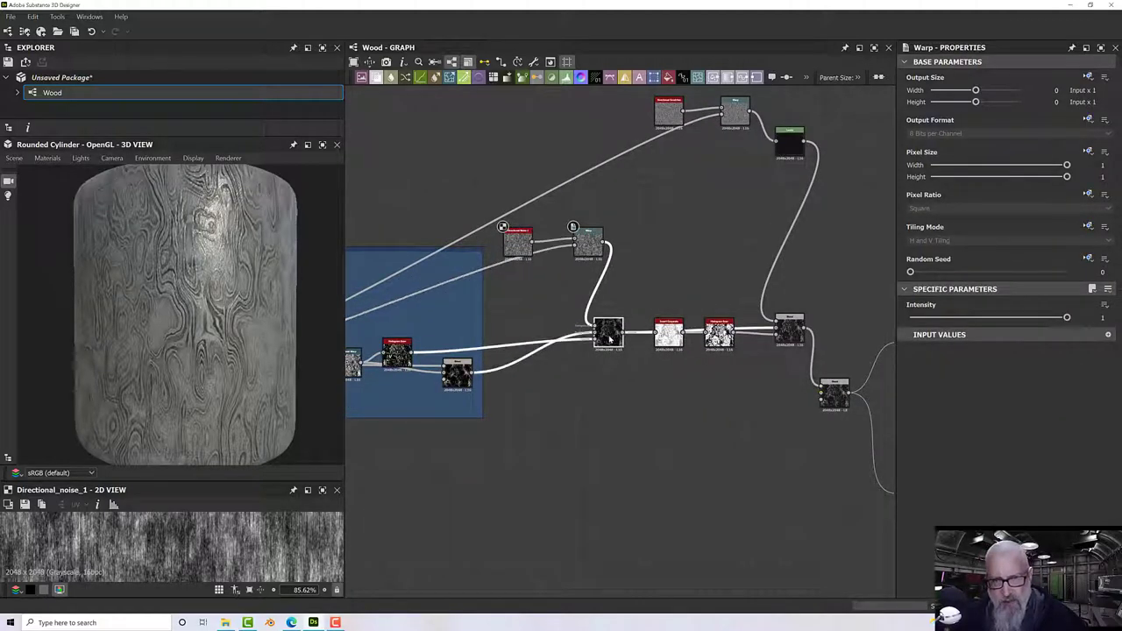
{"action": "left_click", "coordinate": [520, 253]}
{"action": "left_click_drag", "start_coordinate": [508, 220], "coordinate": [697, 368]}
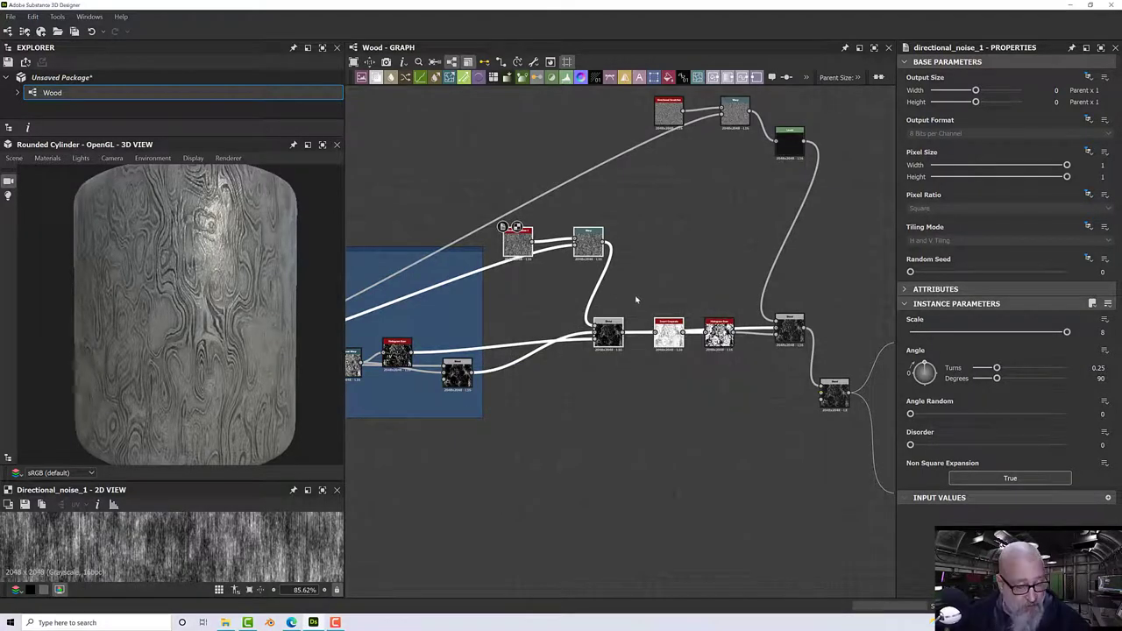
- Frame the selected grain nodes as 'WoodGrain 1' and drop the Histogram Scan node below it
{"action": "right_click", "coordinate": [582, 239]}
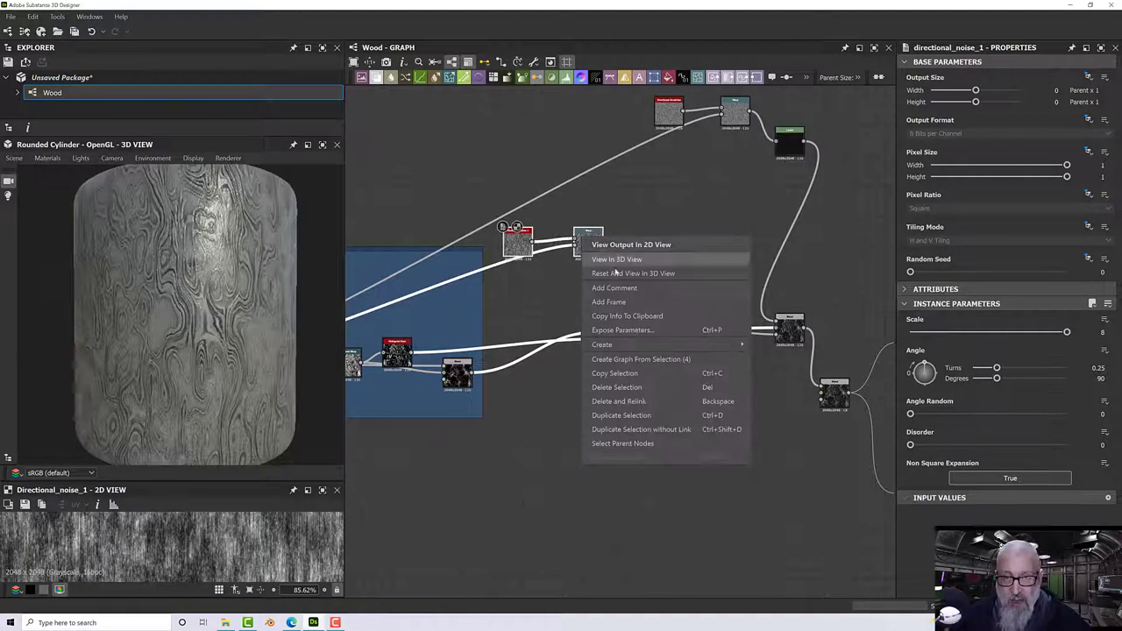
{"action": "left_click", "coordinate": [623, 307]}
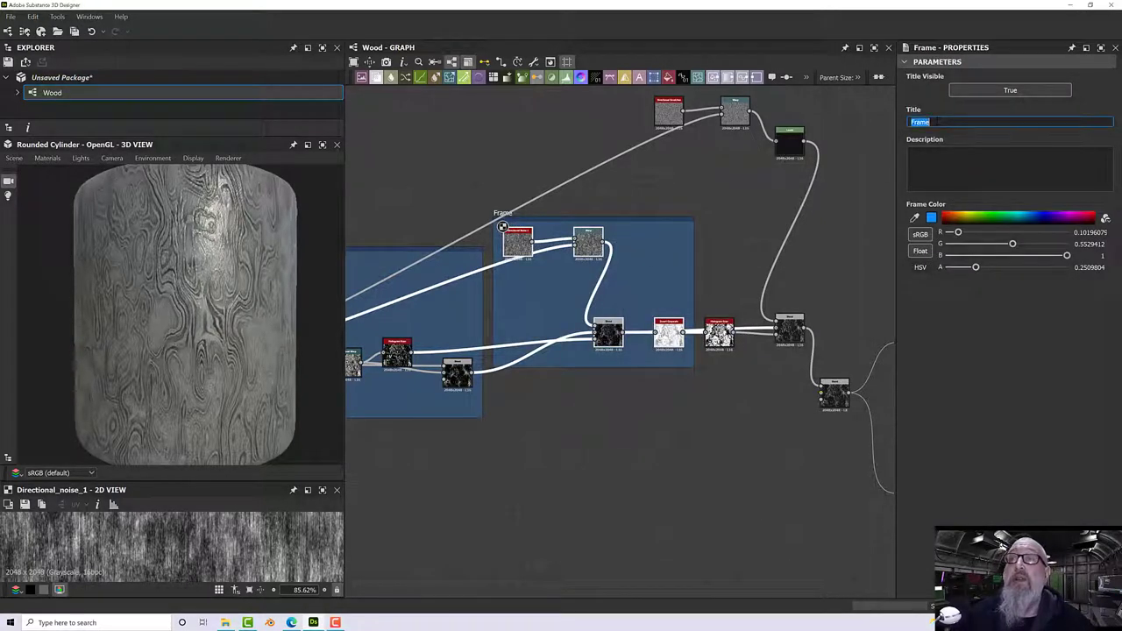
{"action": "type", "text": "WoodGrain 1"}
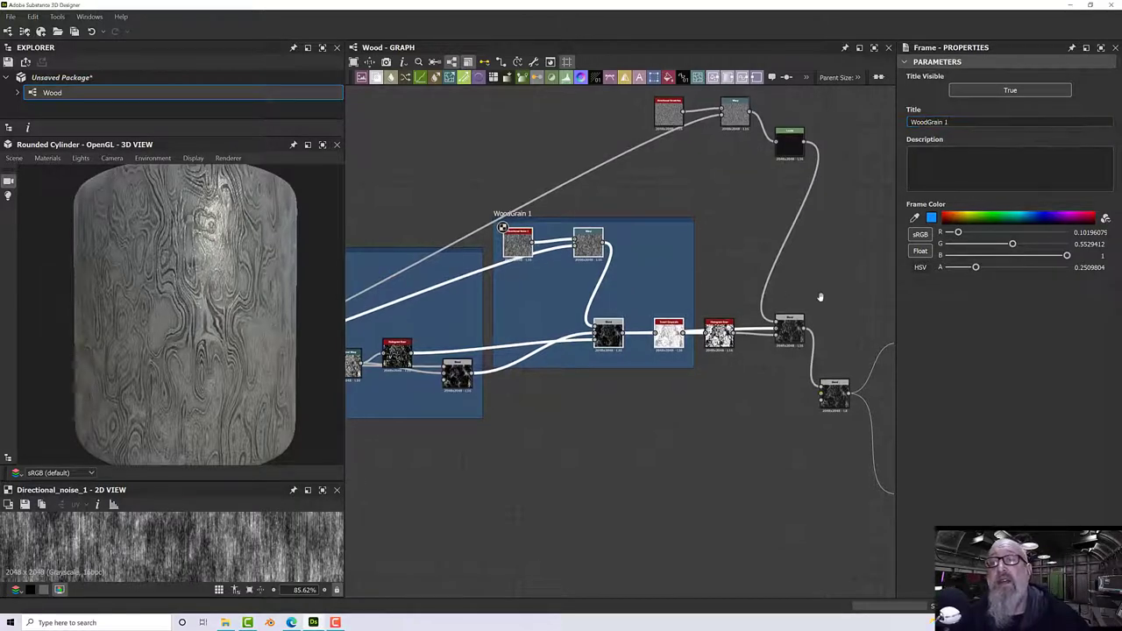
{"action": "middle_click_drag", "start_coordinate": [819, 298], "coordinate": [680, 329]}
{"action": "left_click_drag", "start_coordinate": [576, 372], "coordinate": [590, 400]}
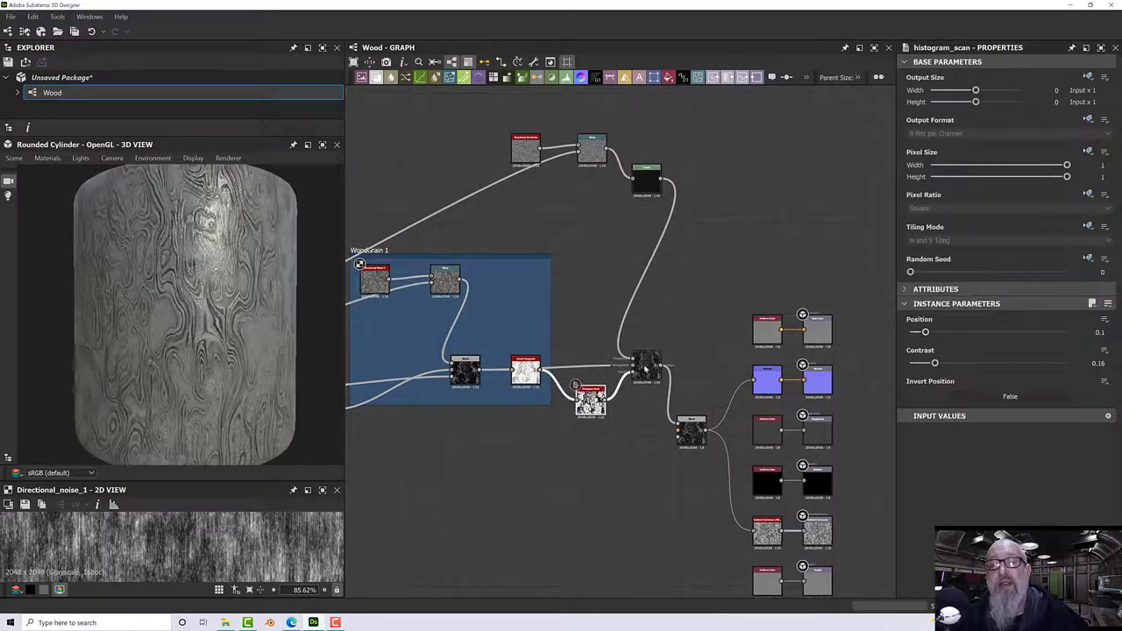
- Check the Blend, Levels, Warp and scratches nodes, then box-select the top three nodes
{"action": "left_click", "coordinate": [646, 364]}
{"action": "left_click", "coordinate": [646, 183]}
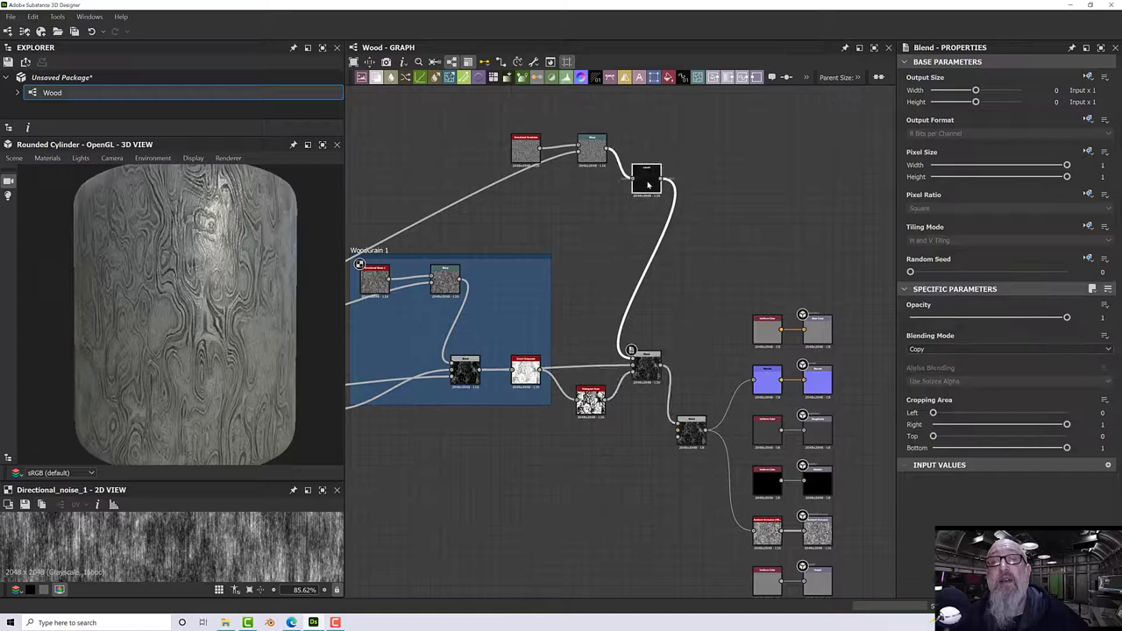
{"action": "left_click", "coordinate": [592, 148]}
{"action": "left_click", "coordinate": [527, 151]}
{"action": "left_click_drag", "start_coordinate": [488, 123], "coordinate": [690, 197]}
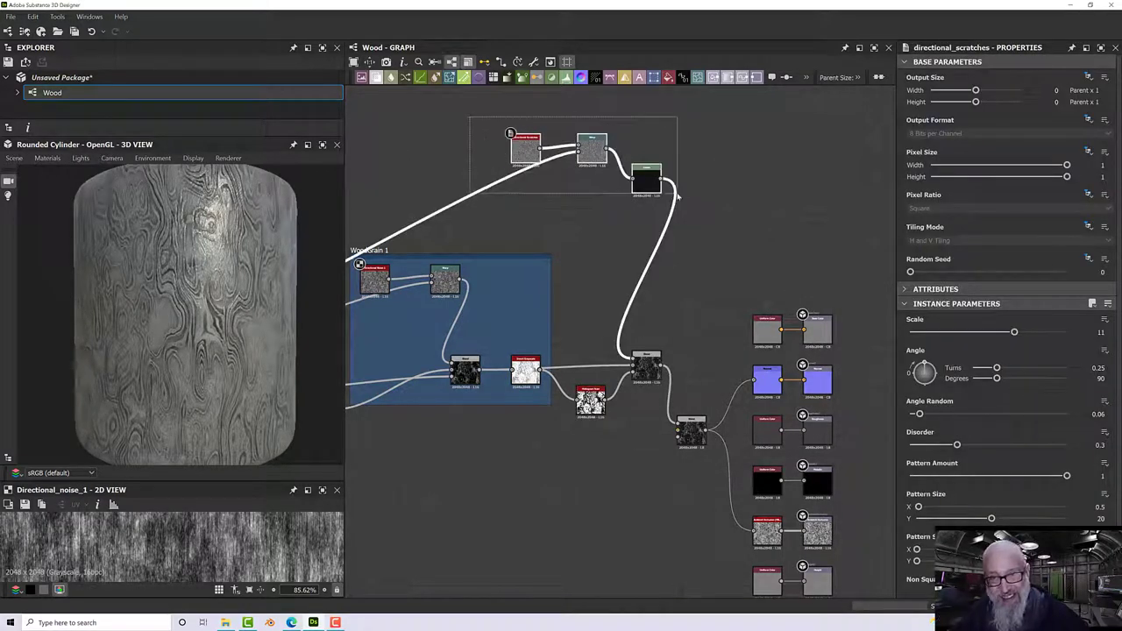
{"action": "left_click_drag", "start_coordinate": [587, 331], "coordinate": [639, 418]}
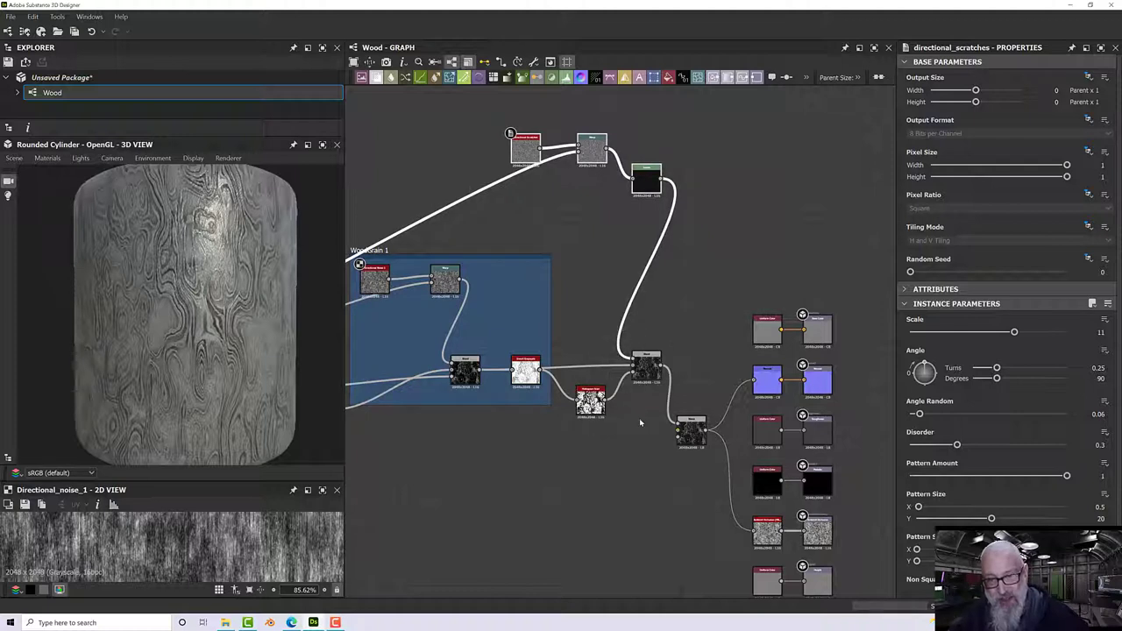
{"action": "left_click_drag", "start_coordinate": [563, 323], "coordinate": [662, 473]}
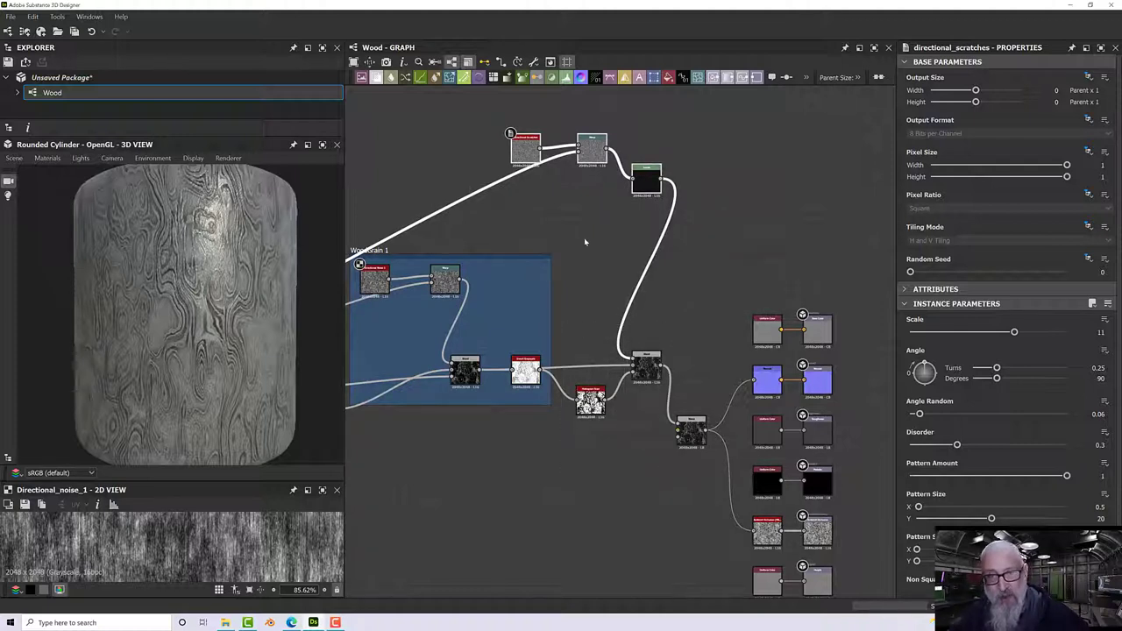
- Wrap the top three nodes in a new frame titled 'Wood Grain 2'
{"action": "right_click", "coordinate": [592, 156]}
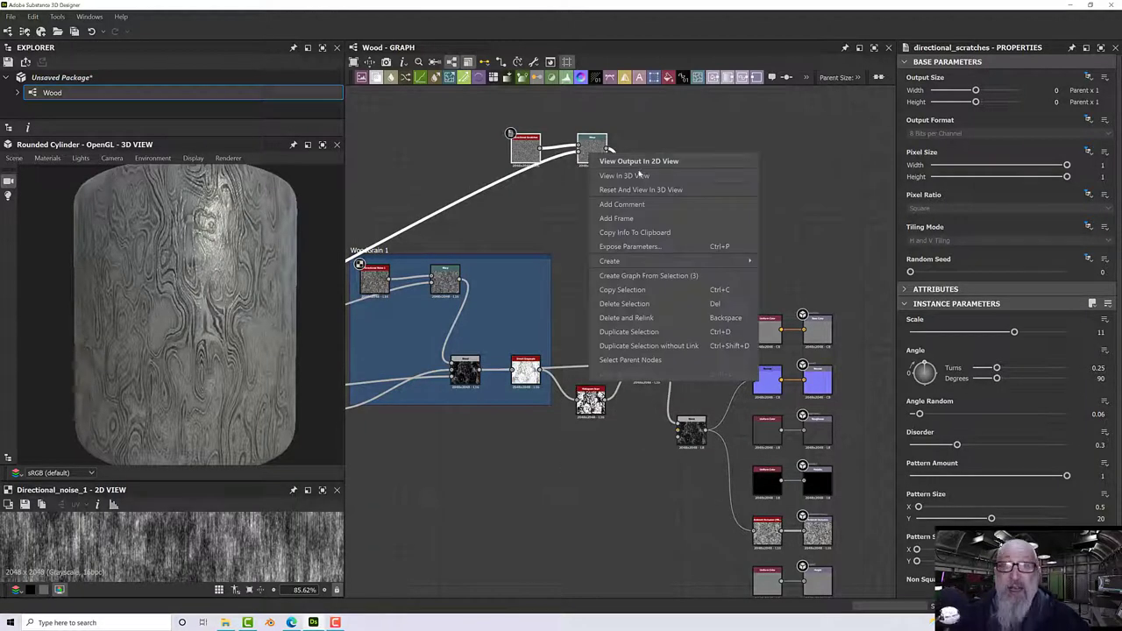
{"action": "left_click", "coordinate": [616, 219]}
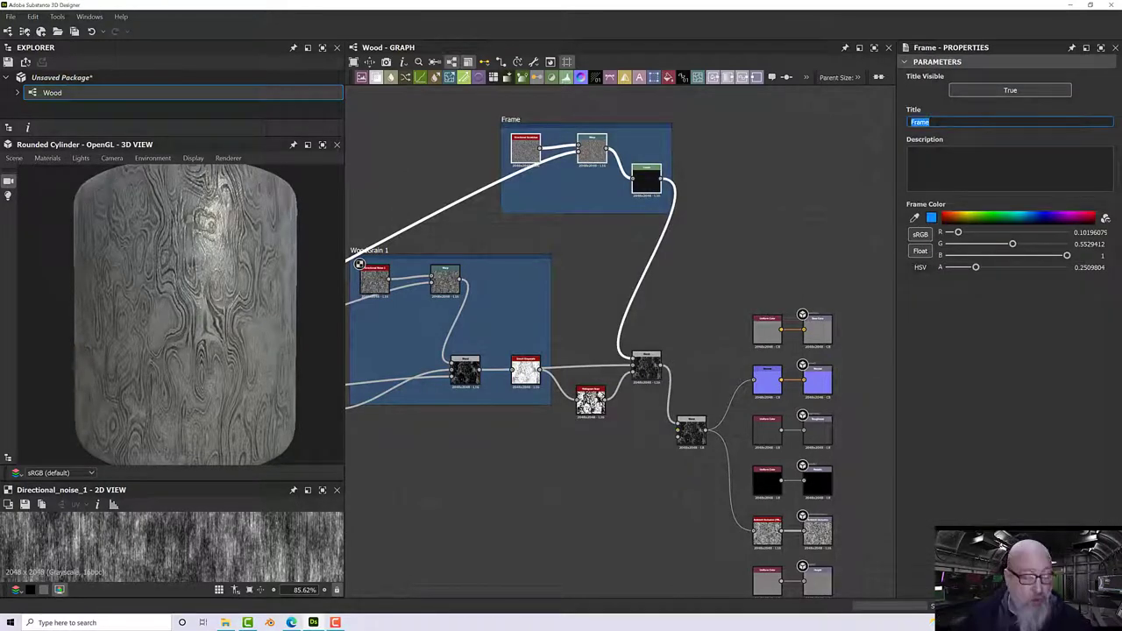
{"action": "type", "text": "Wood"}
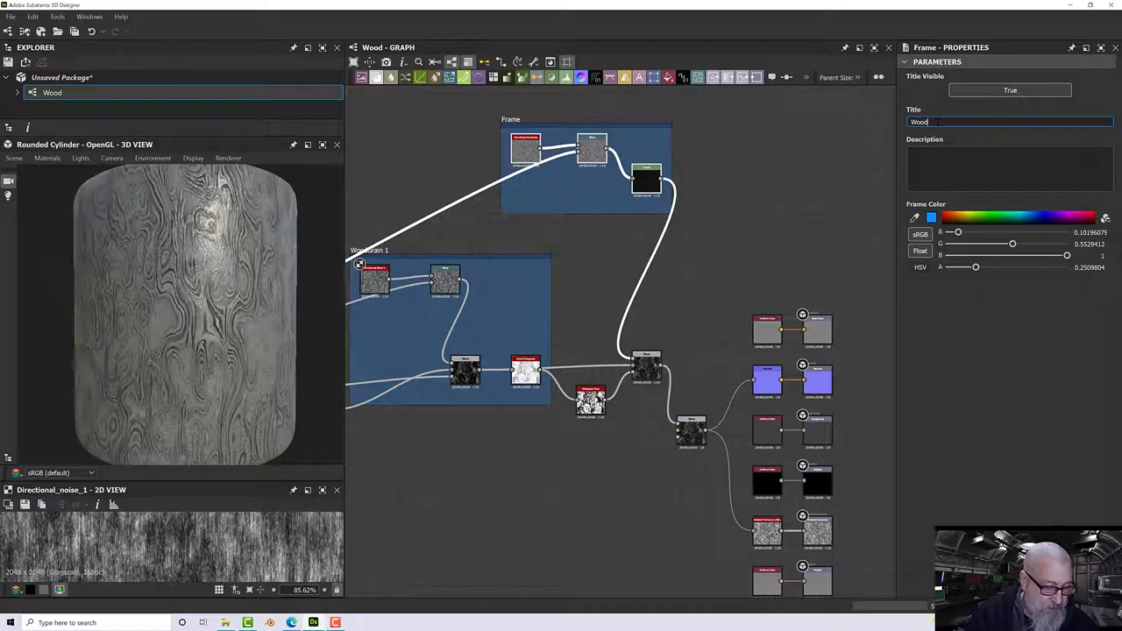
{"action": "type", "text": " Grain 2"}
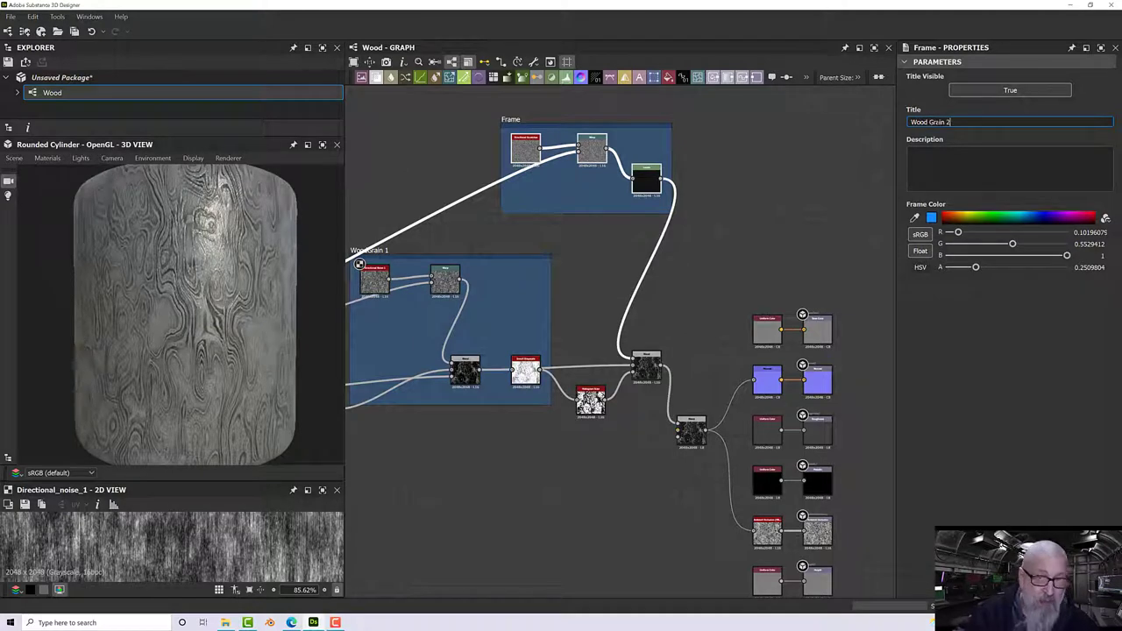
{"action": "left_click", "coordinate": [706, 267]}
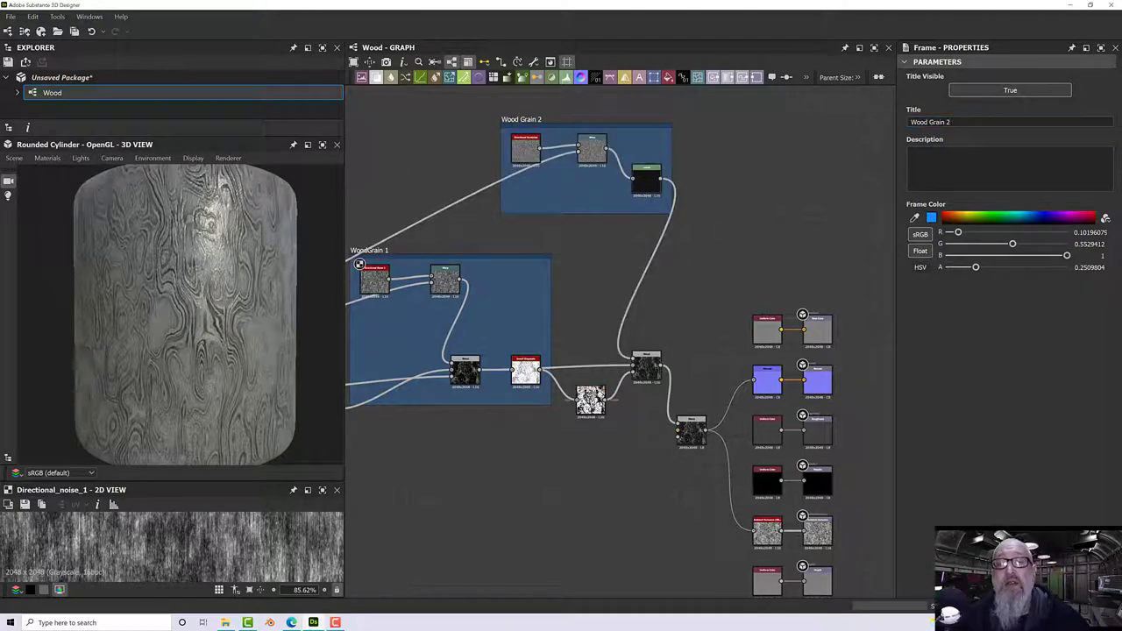
- Widen Wood Grain 2, move the noise and Blend nodes into it, and shift it left
{"action": "left_click_drag", "start_coordinate": [590, 400], "coordinate": [586, 188]}
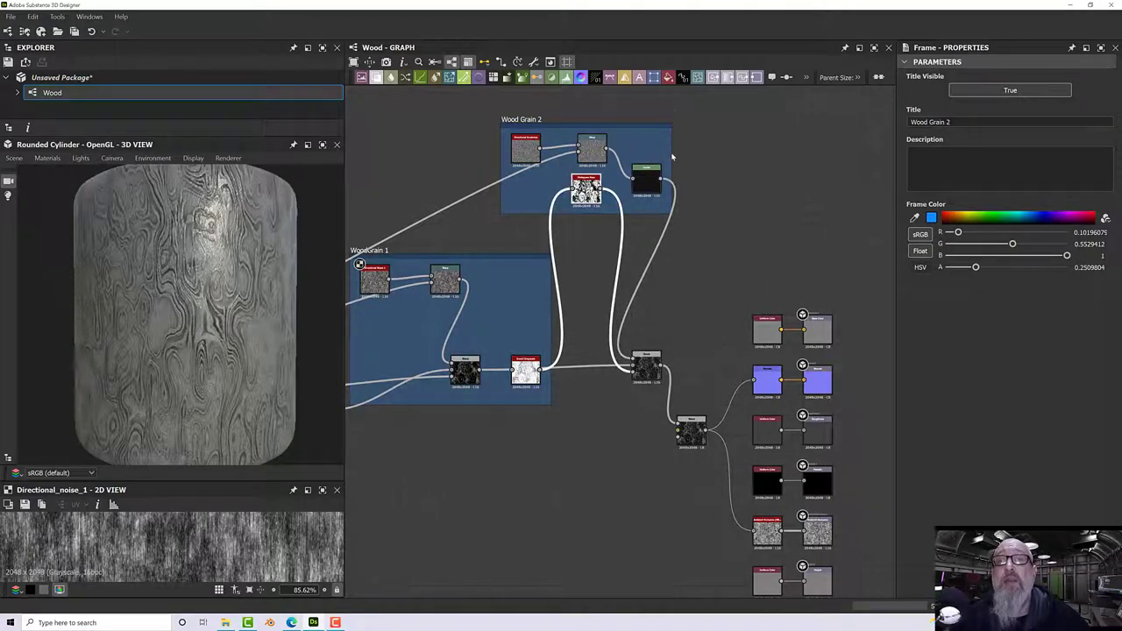
{"action": "left_click_drag", "start_coordinate": [672, 157], "coordinate": [756, 158]}
{"action": "left_click_drag", "start_coordinate": [649, 368], "coordinate": [719, 179]}
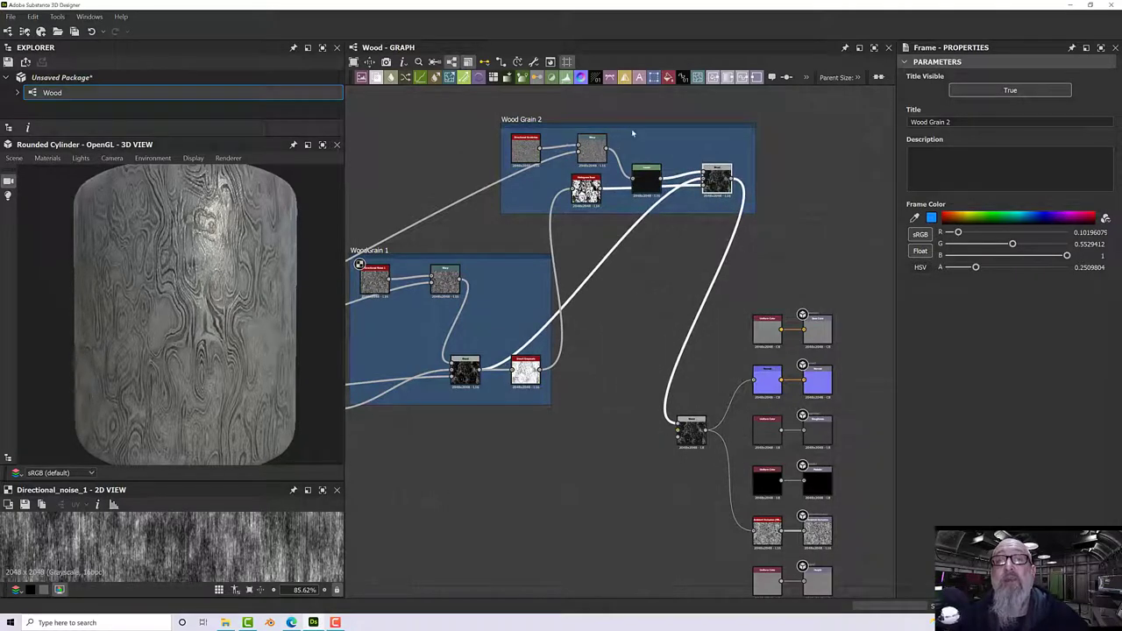
{"action": "left_click_drag", "start_coordinate": [529, 121], "coordinate": [443, 123]}
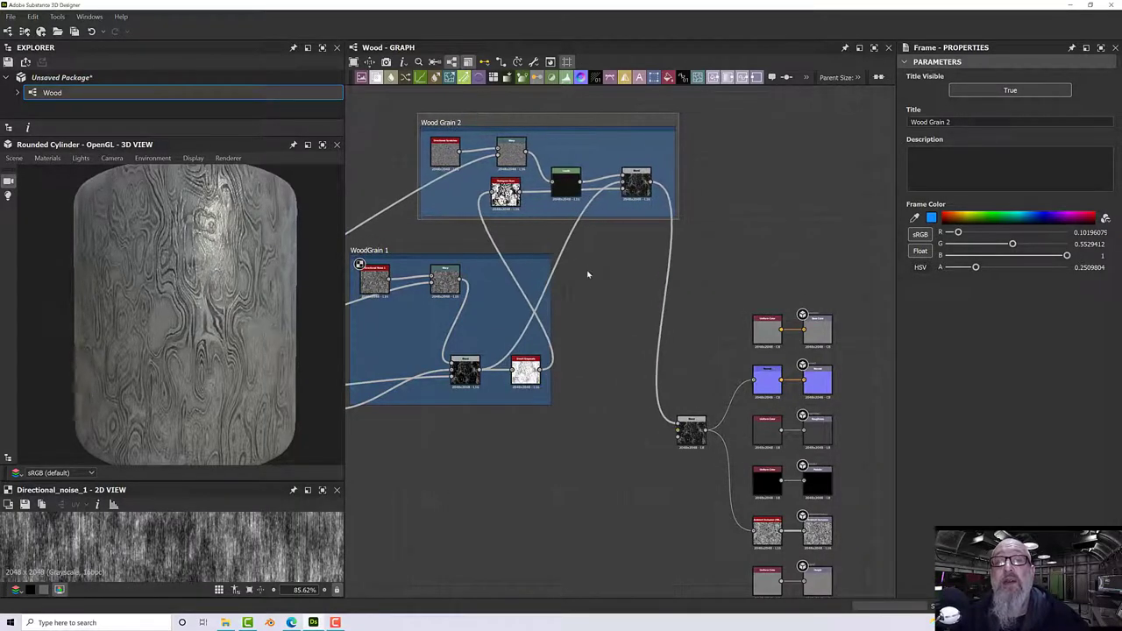
{"action": "scroll", "coordinate": [658, 289], "scroll_direction": "down", "scroll_amount": 3}
{"action": "middle_click_drag", "start_coordinate": [658, 290], "coordinate": [808, 280]}
- Nudge Wood Base up-left, colour WoodGrain 1 green and Wood Grain 2 yellow-green
{"action": "left_click", "coordinate": [471, 298]}
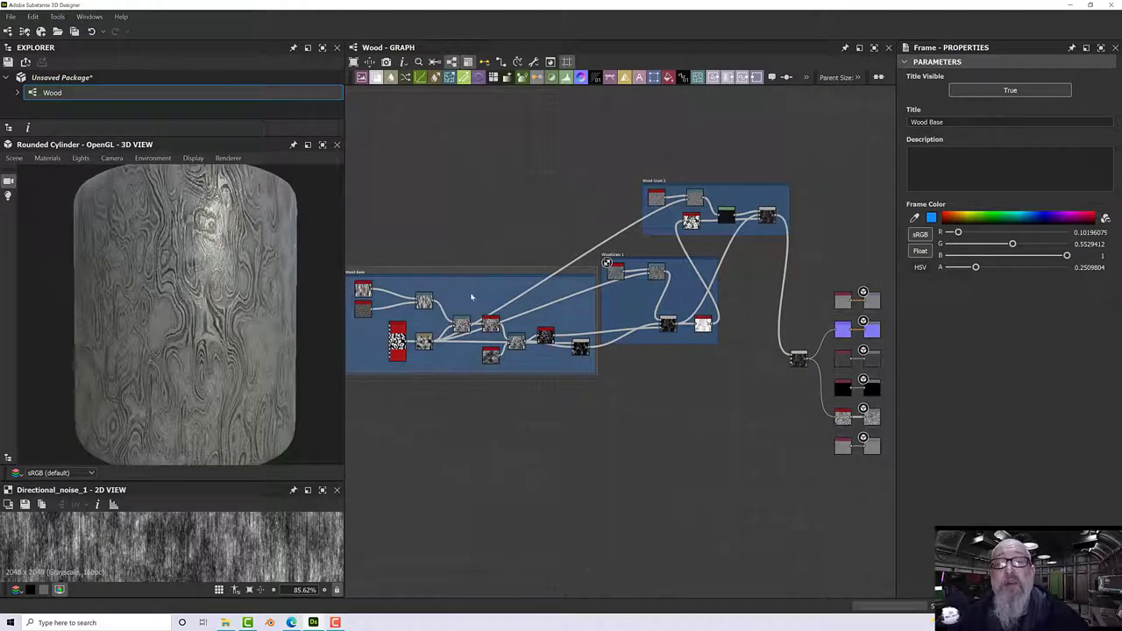
{"action": "left_click_drag", "start_coordinate": [385, 270], "coordinate": [363, 251]}
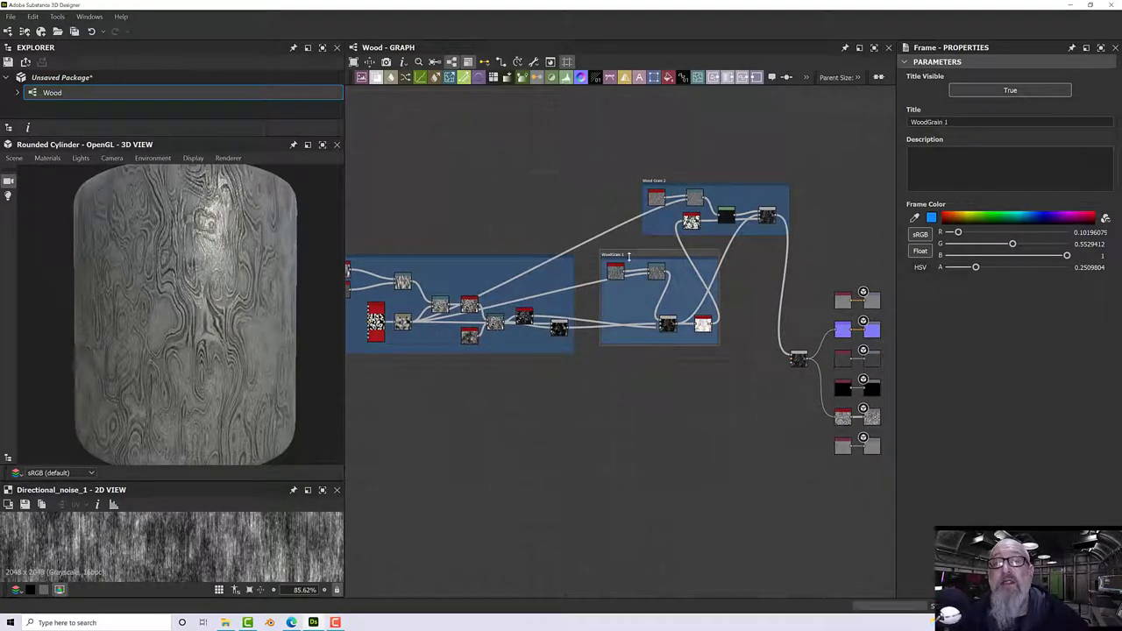
{"action": "left_click", "coordinate": [967, 216]}
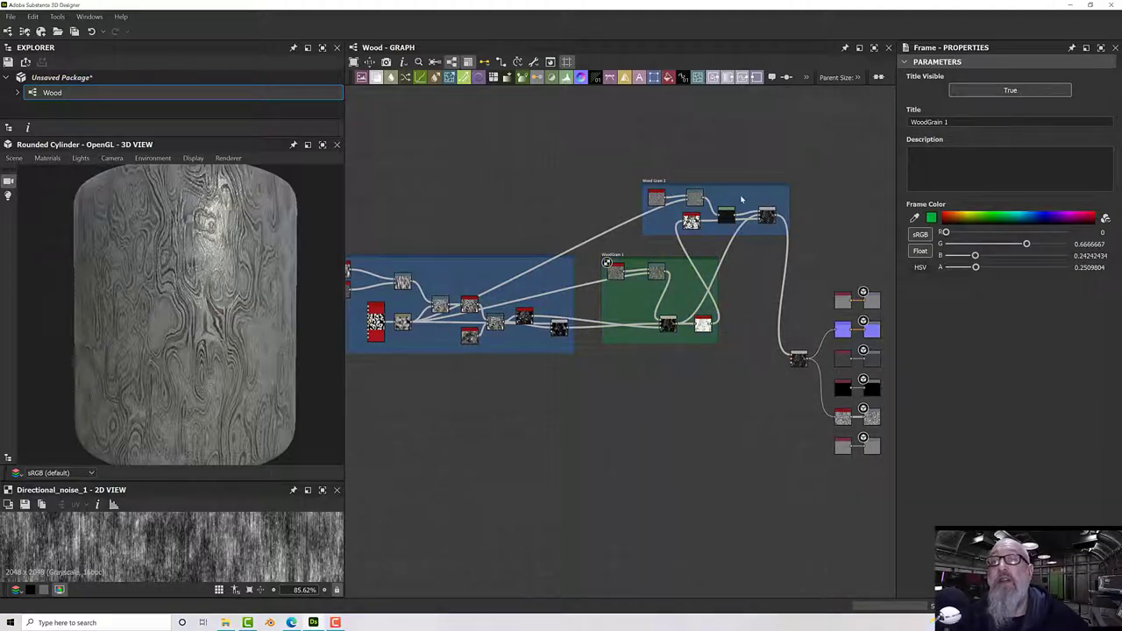
{"action": "left_click", "coordinate": [709, 184]}
{"action": "left_click", "coordinate": [969, 217]}
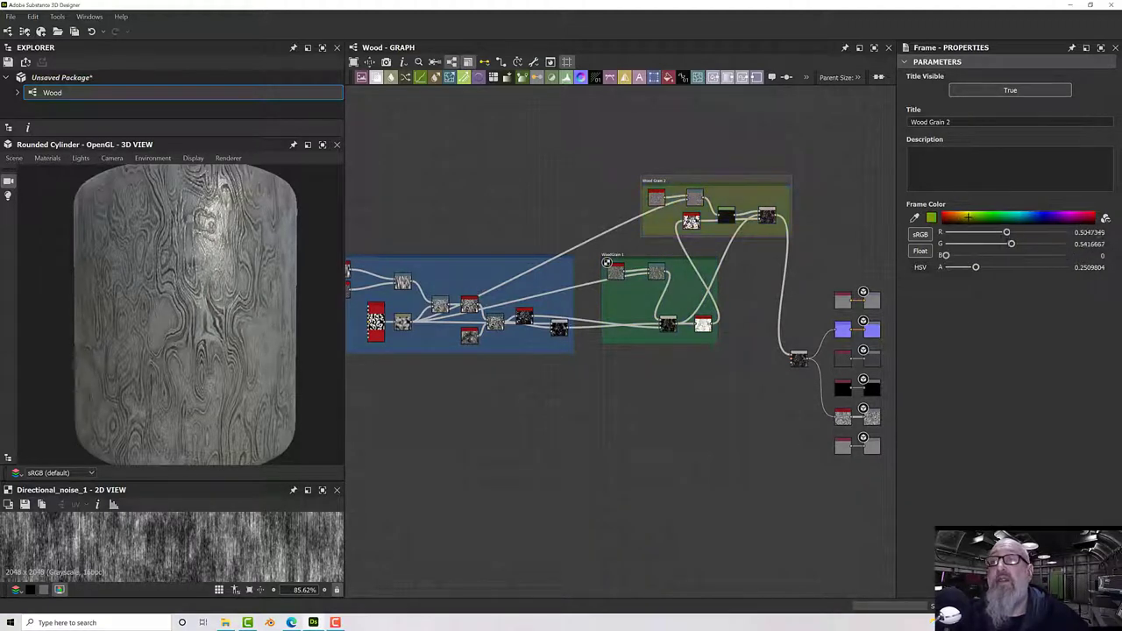
- Shift the output node down slightly and bring the output nodes into view
{"action": "scroll", "coordinate": [764, 341], "scroll_direction": "down", "scroll_amount": 2}
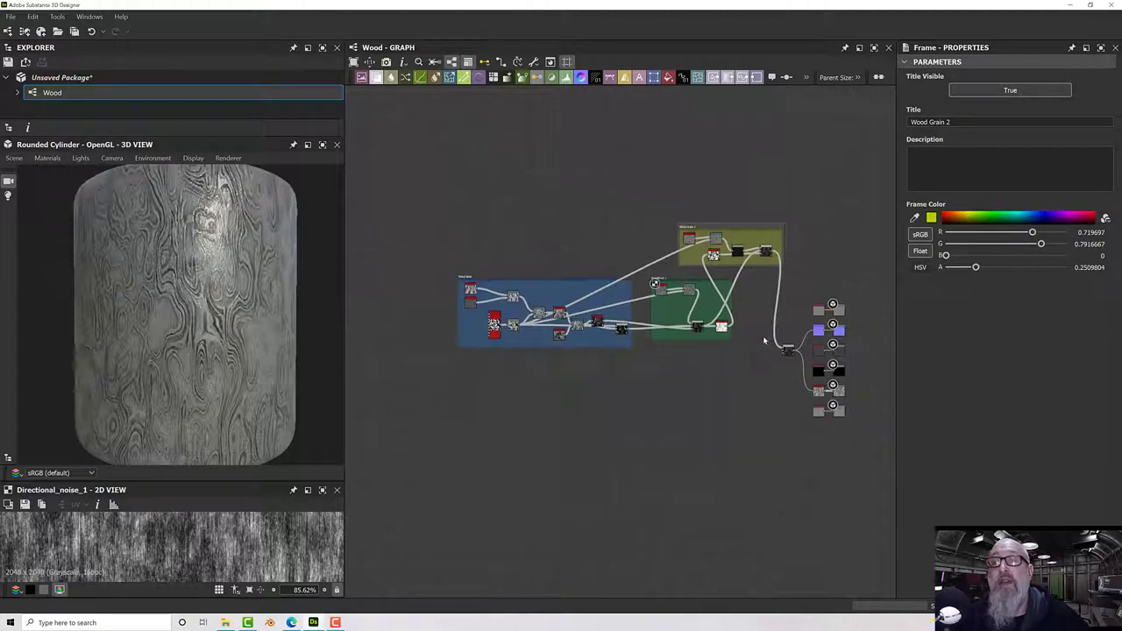
{"action": "scroll", "coordinate": [778, 355], "scroll_direction": "up", "scroll_amount": 3}
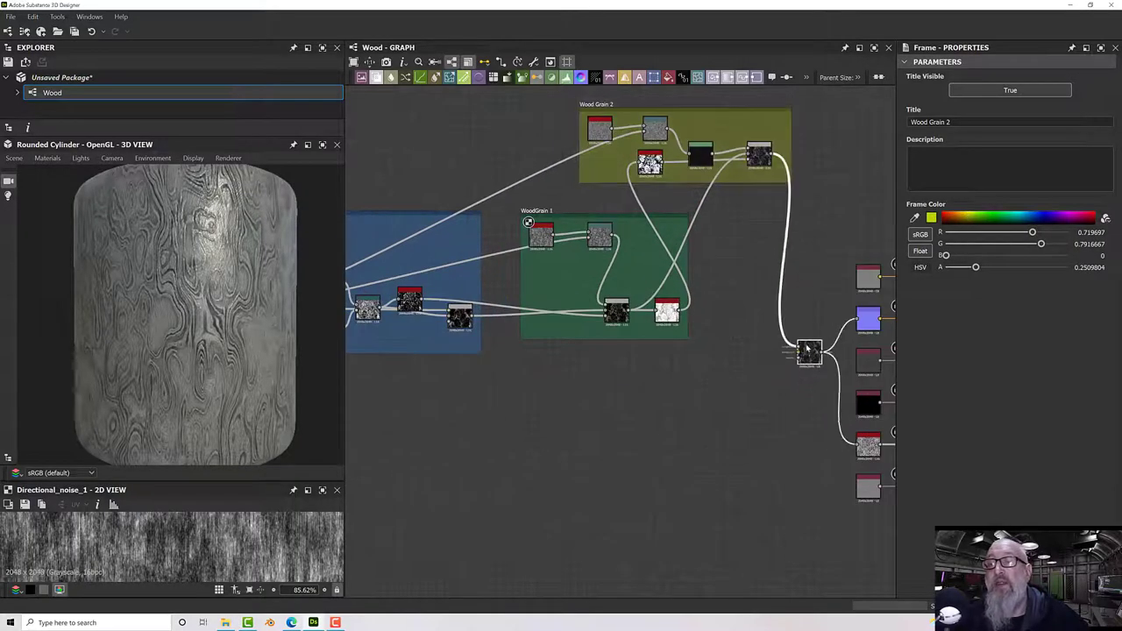
{"action": "left_click_drag", "start_coordinate": [809, 355], "coordinate": [806, 374]}
{"action": "scroll", "coordinate": [801, 389], "scroll_direction": "down", "scroll_amount": 2}
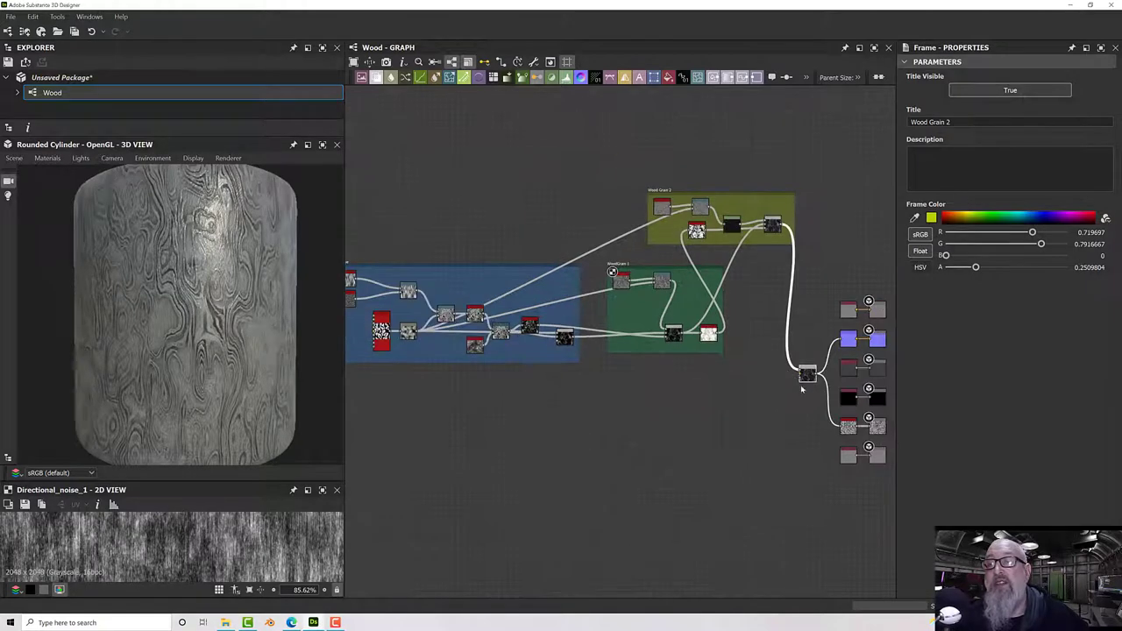
{"action": "scroll", "coordinate": [791, 412], "scroll_direction": "up", "scroll_amount": 3}
{"action": "middle_click_drag", "start_coordinate": [791, 413], "coordinate": [641, 356]}
- Select the three grain frames and move them together left and down
{"action": "scroll", "coordinate": [659, 397], "scroll_direction": "down", "scroll_amount": 2}
{"action": "scroll", "coordinate": [659, 397], "scroll_direction": "down", "scroll_amount": 2}
{"action": "left_click_drag", "start_coordinate": [435, 192], "coordinate": [769, 378]}
{"action": "left_click_drag", "start_coordinate": [770, 245], "coordinate": [696, 337]}
{"action": "scroll", "coordinate": [696, 337], "scroll_direction": "up", "scroll_amount": 2}
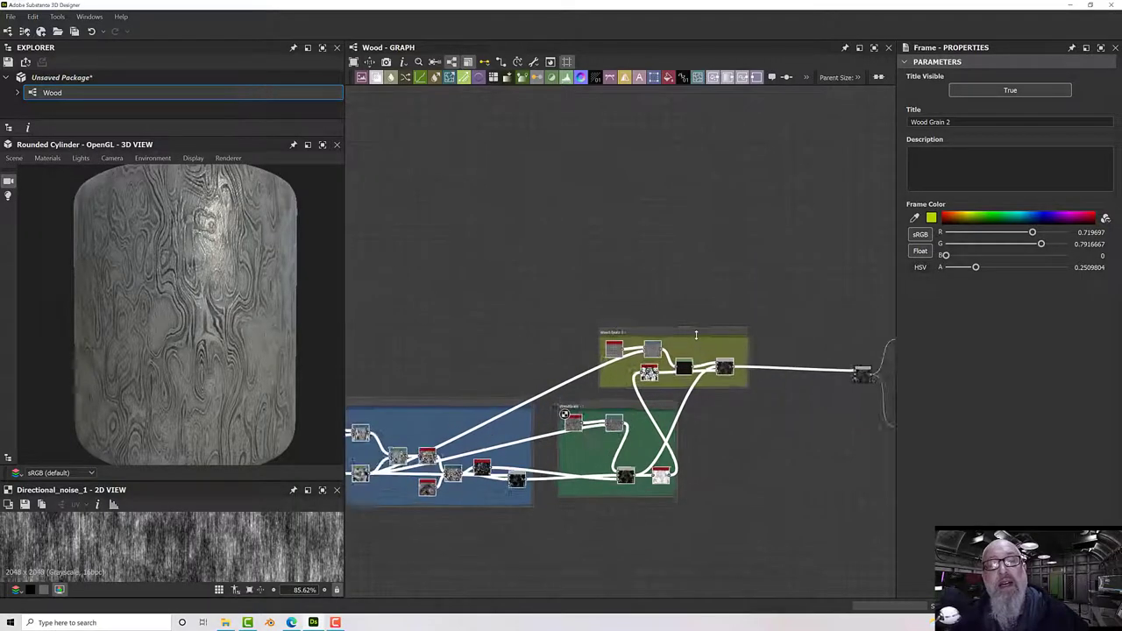
{"action": "scroll", "coordinate": [708, 322], "scroll_direction": "down", "scroll_amount": 2}
{"action": "middle_click_drag", "start_coordinate": [733, 306], "coordinate": [684, 271]}
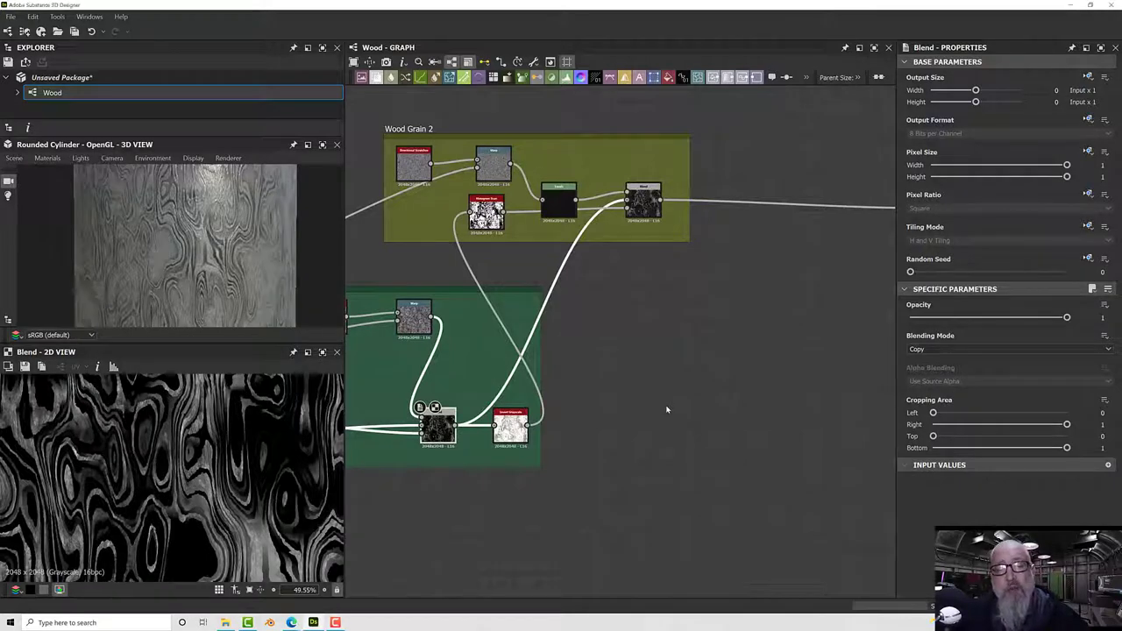
- Zoom and pan to bring the yellow and green grain frames into view
{"action": "scroll", "coordinate": [666, 410], "scroll_direction": "down", "scroll_amount": 6}
{"action": "scroll", "coordinate": [605, 396], "scroll_direction": "up", "scroll_amount": 2}
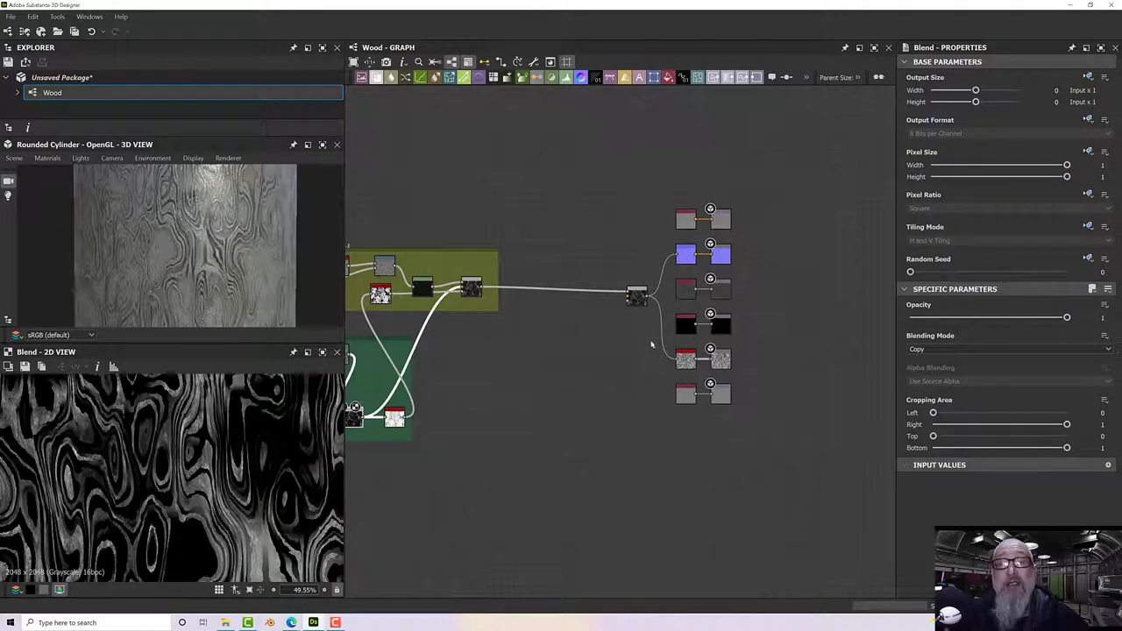
{"action": "scroll", "coordinate": [649, 315], "scroll_direction": "up", "scroll_amount": 3}
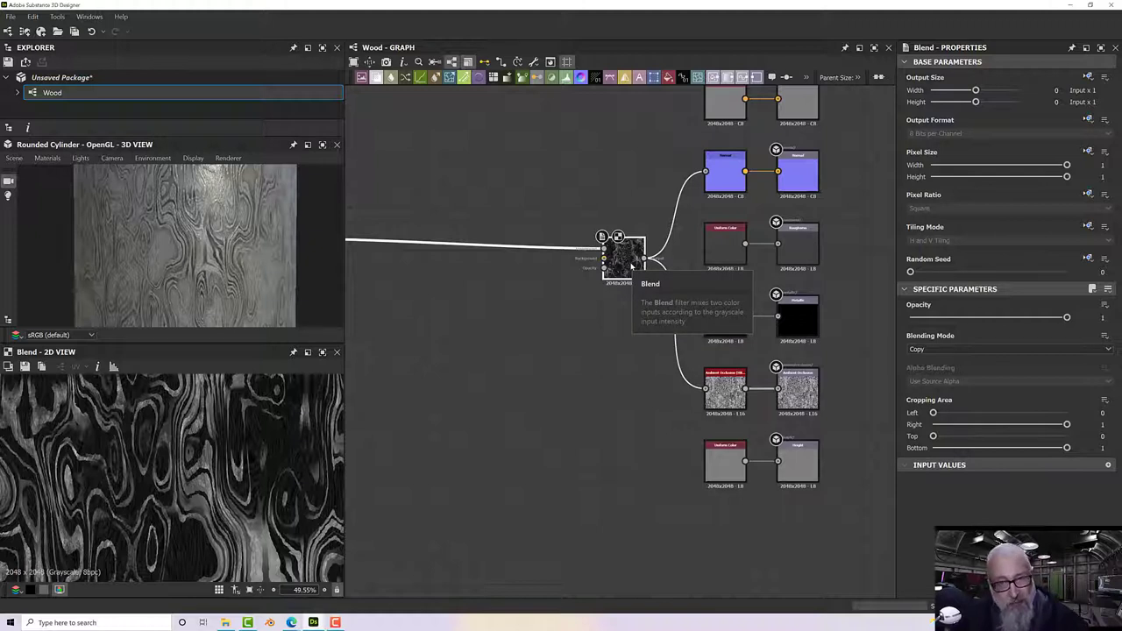
{"action": "scroll", "coordinate": [631, 263], "scroll_direction": "down", "scroll_amount": 2}
{"action": "scroll", "coordinate": [629, 262], "scroll_direction": "down", "scroll_amount": 2}
{"action": "middle_click_drag", "start_coordinate": [634, 297], "coordinate": [738, 291]}
{"action": "middle_click_drag", "start_coordinate": [604, 316], "coordinate": [618, 330]}
{"action": "scroll", "coordinate": [621, 333], "scroll_direction": "up", "scroll_amount": 1}
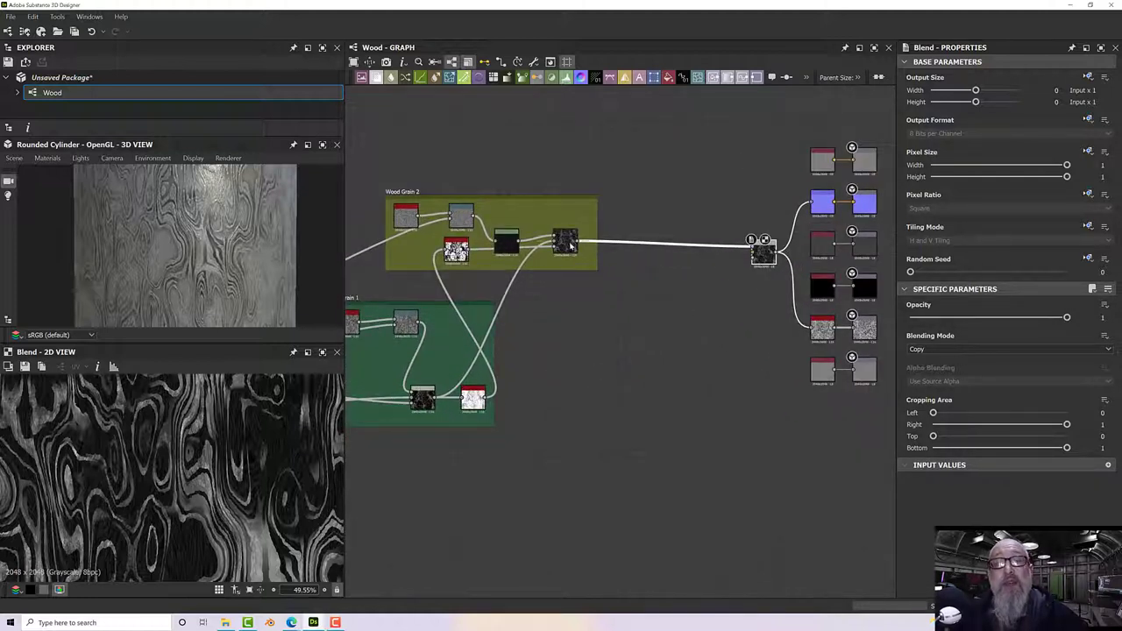
- Move Levels up inside Wood Grain 2 and check the Warp and histogram_scan outputs
{"action": "left_click", "coordinate": [568, 244]}
{"action": "scroll", "coordinate": [572, 247], "scroll_direction": "up", "scroll_amount": 1}
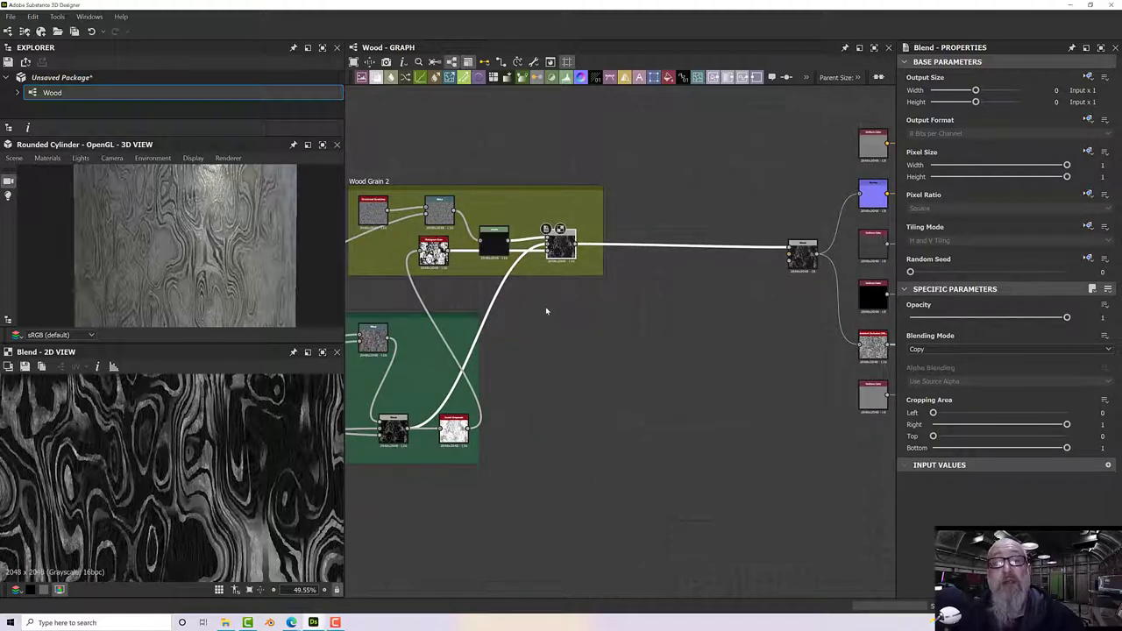
{"action": "middle_click_drag", "start_coordinate": [546, 308], "coordinate": [696, 301]}
{"action": "left_click_drag", "start_coordinate": [627, 239], "coordinate": [624, 213]}
{"action": "left_click", "coordinate": [581, 215]}
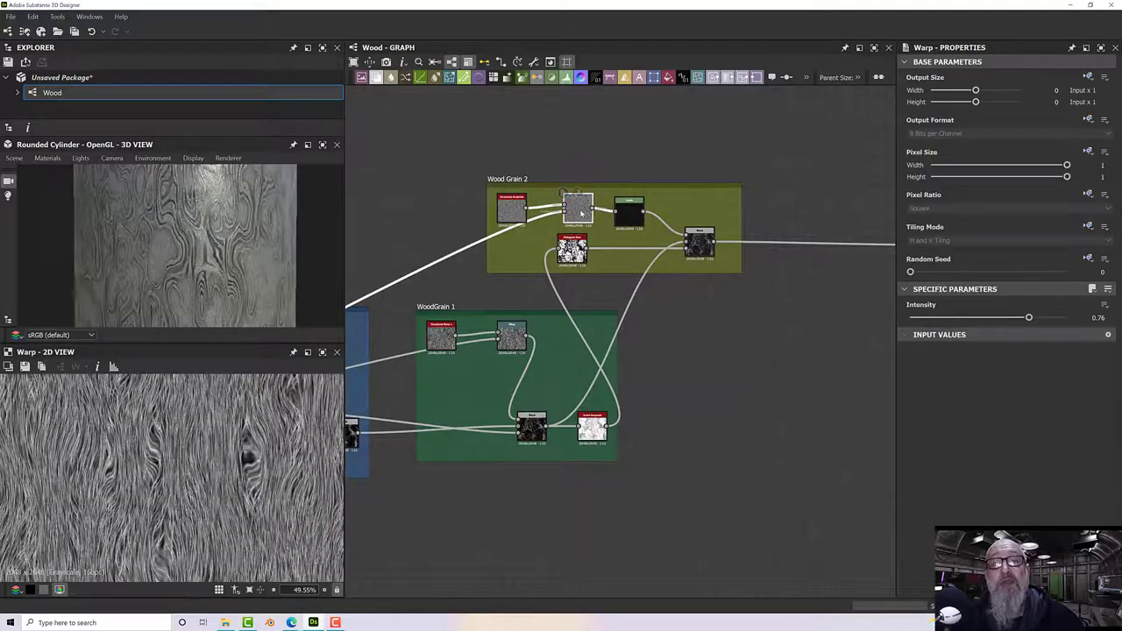
{"action": "left_click", "coordinate": [572, 249]}
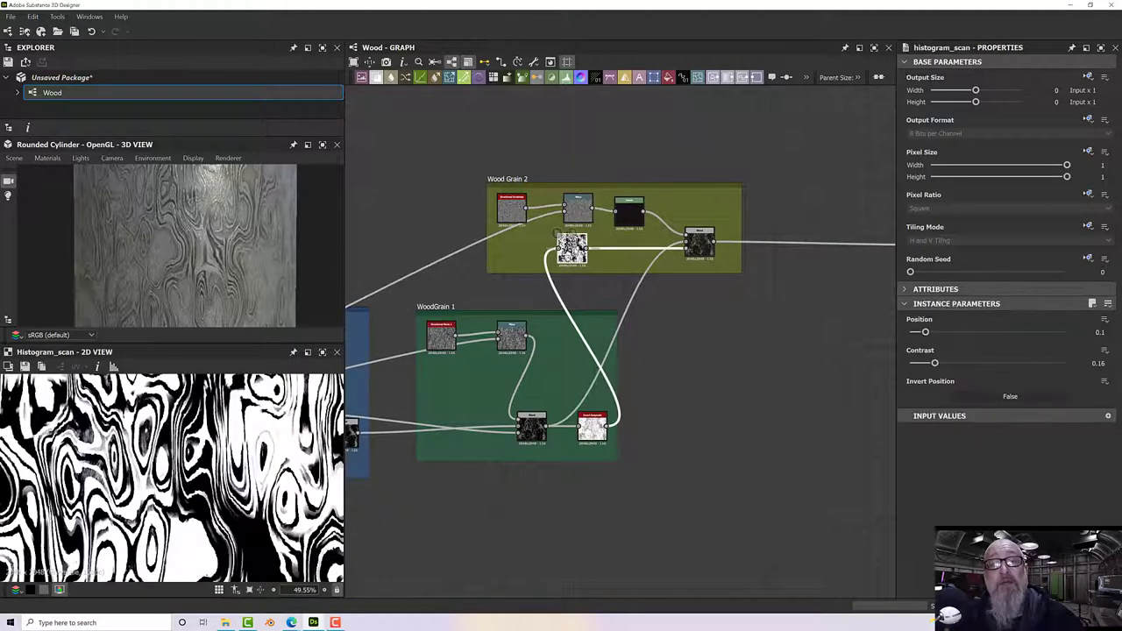
- Show the WoodGrain 1 Blend output in the 2D view
{"action": "left_click", "coordinate": [528, 430]}
{"action": "double_click", "coordinate": [528, 429]}
{"action": "scroll", "coordinate": [167, 462], "scroll_direction": "down", "scroll_amount": 5}
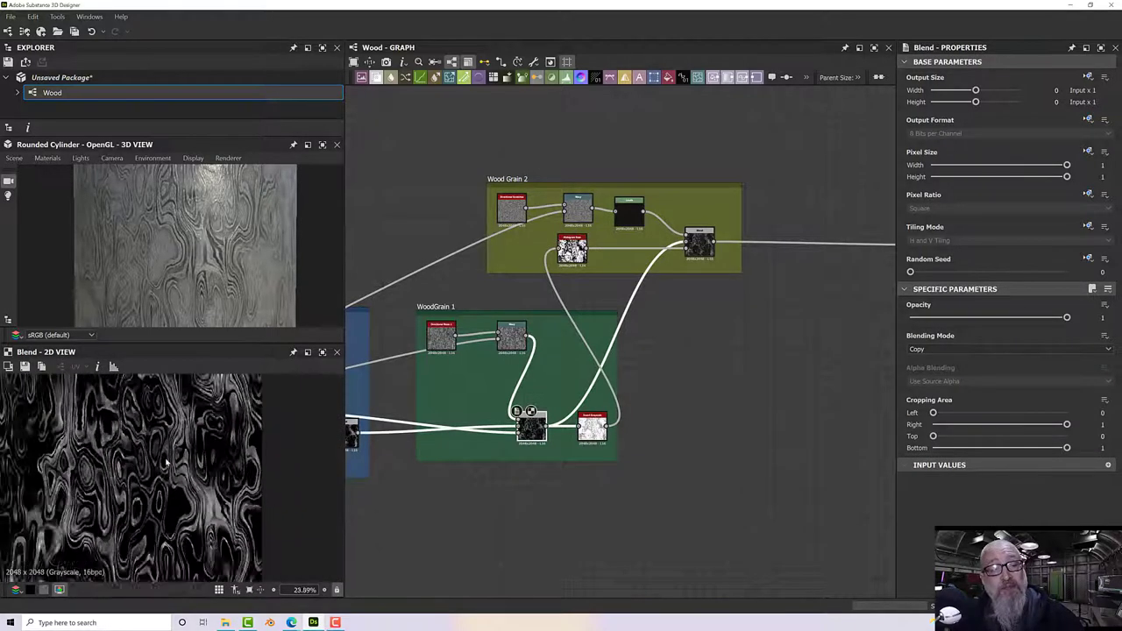
{"action": "scroll", "coordinate": [166, 462], "scroll_direction": "up", "scroll_amount": 4}
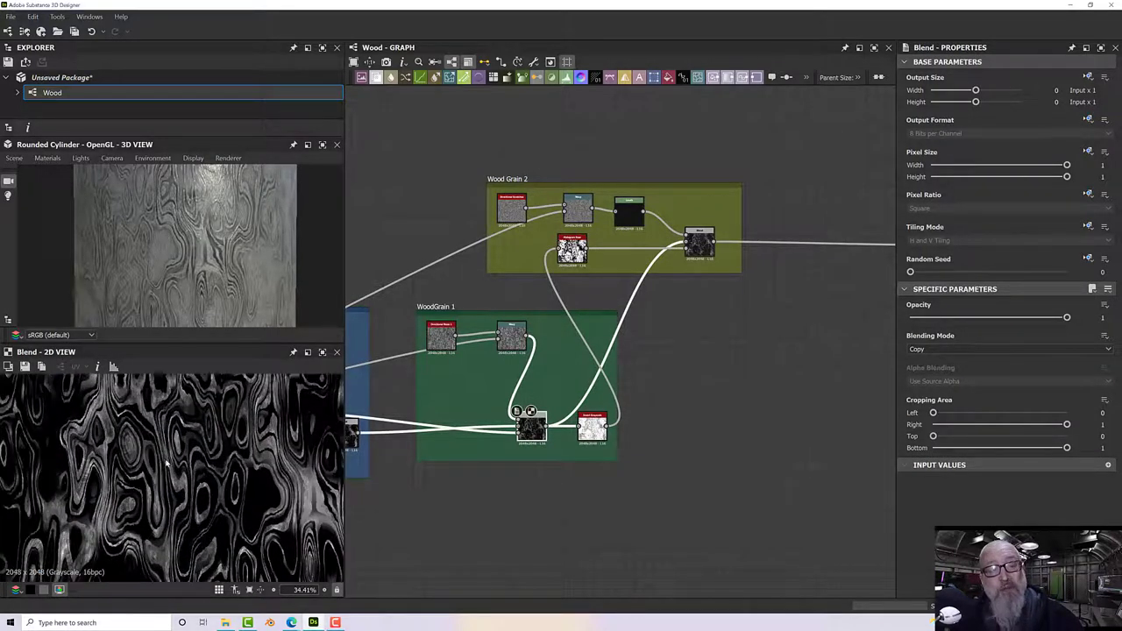
{"action": "scroll", "coordinate": [166, 462], "scroll_direction": "down", "scroll_amount": 3}
{"action": "middle_click_drag", "start_coordinate": [732, 365], "coordinate": [667, 429]}
{"action": "scroll", "coordinate": [642, 390], "scroll_direction": "down", "scroll_amount": 1}
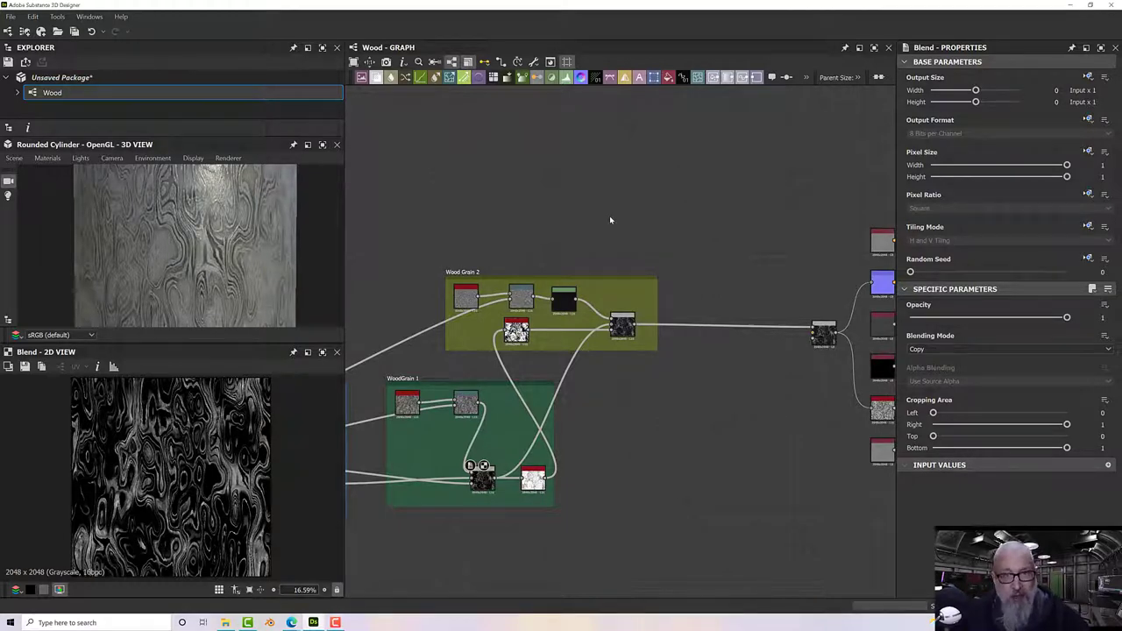
- Add an Ambient Occlusion (HBAO) node from an 'amb' search and feed it the WoodGrain 1 Blend
{"action": "key", "text": "space"}
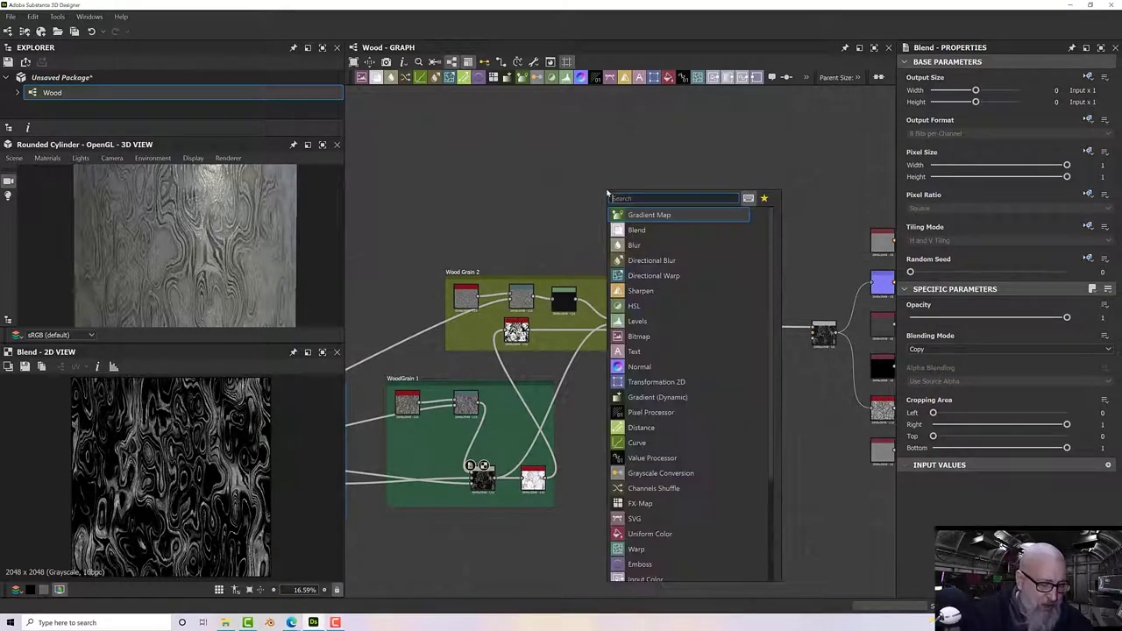
{"action": "type", "text": "amn"}
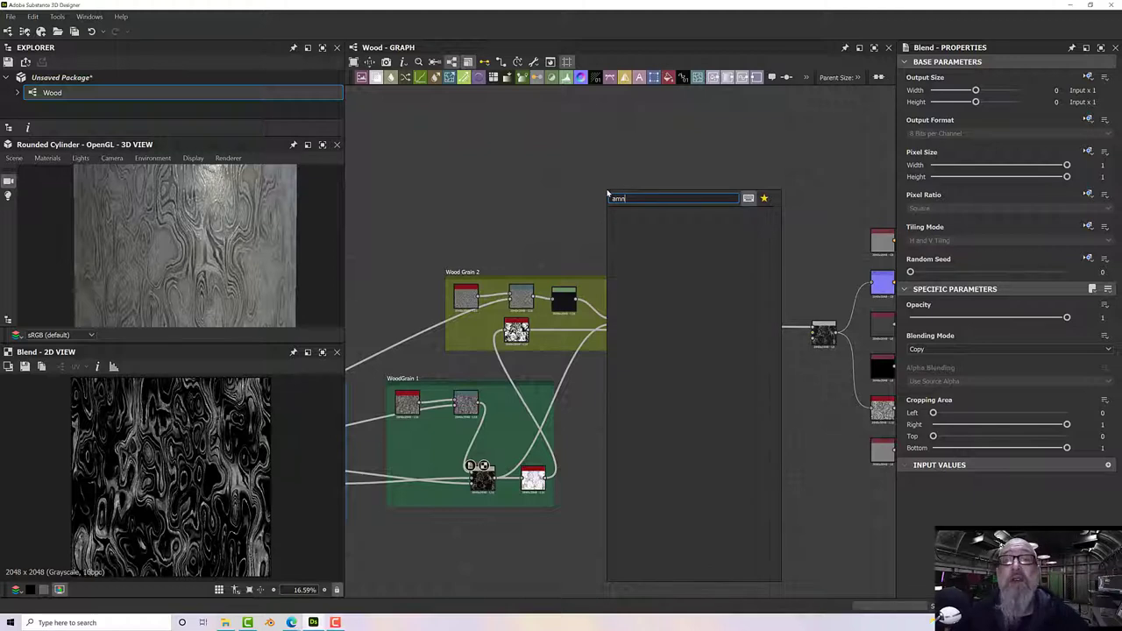
{"action": "key", "text": "BackSpace"}
{"action": "type", "text": "b"}
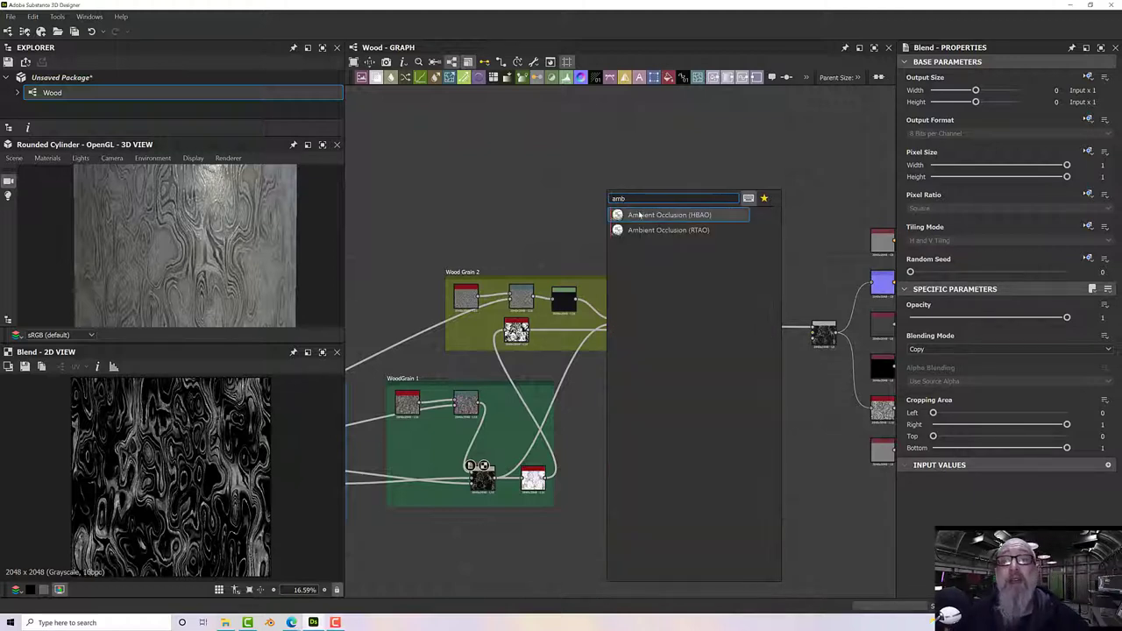
{"action": "left_click", "coordinate": [640, 216]}
{"action": "left_click_drag", "start_coordinate": [496, 480], "coordinate": [593, 191]}
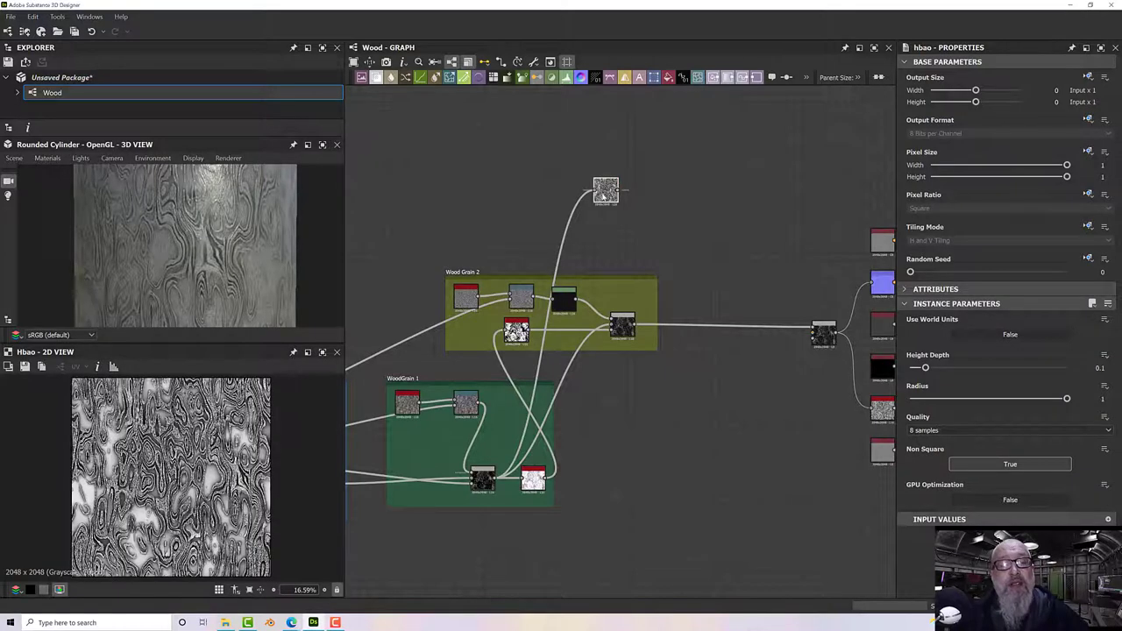
{"action": "scroll", "coordinate": [156, 470], "scroll_direction": "up", "scroll_amount": 10}
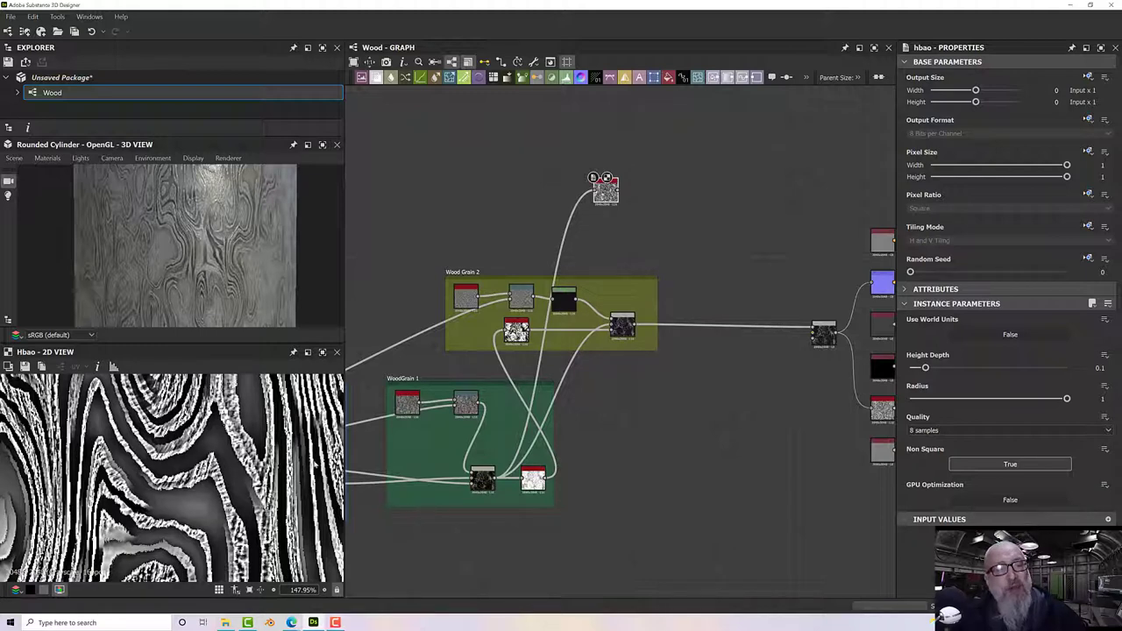
{"action": "scroll", "coordinate": [267, 499], "scroll_direction": "down", "scroll_amount": 8}
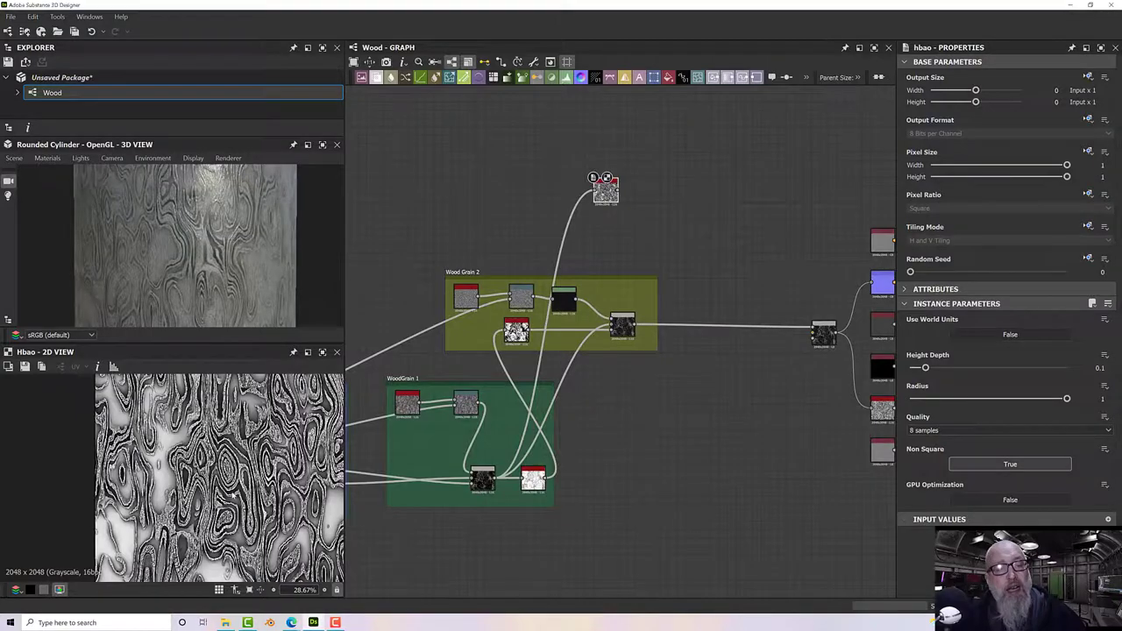
{"action": "scroll", "coordinate": [231, 496], "scroll_direction": "down", "scroll_amount": 5}
{"action": "scroll", "coordinate": [232, 496], "scroll_direction": "up", "scroll_amount": 9}
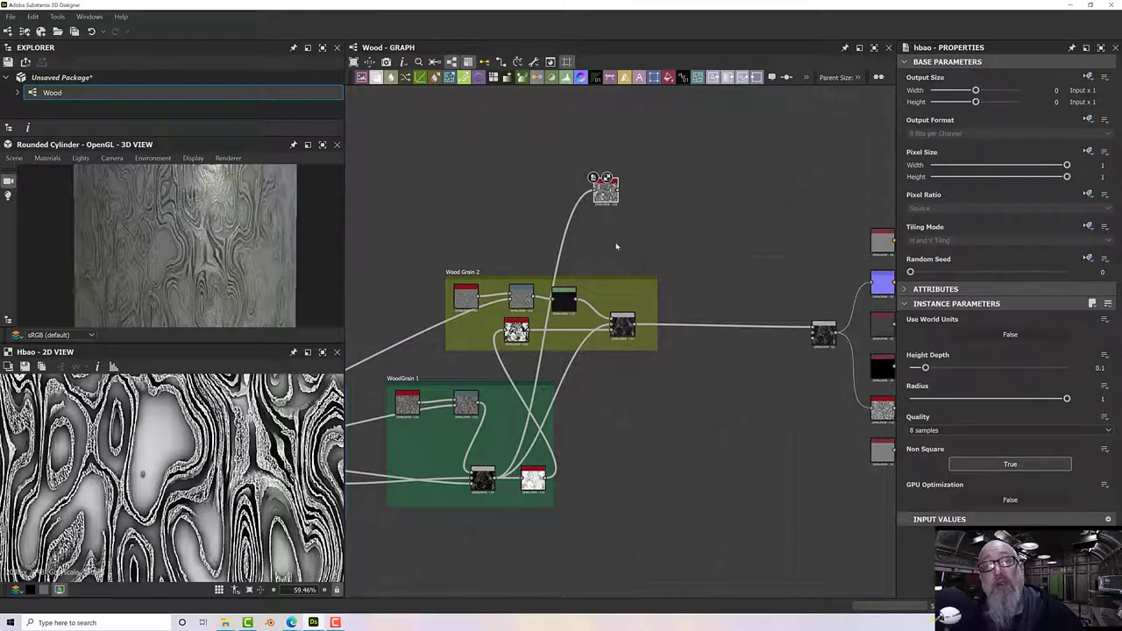
- Set HBAO Height Depth to about 0.23 and pipe HBAO into a new Gradient Map node
{"action": "middle_click_drag", "start_coordinate": [617, 246], "coordinate": [462, 315]}
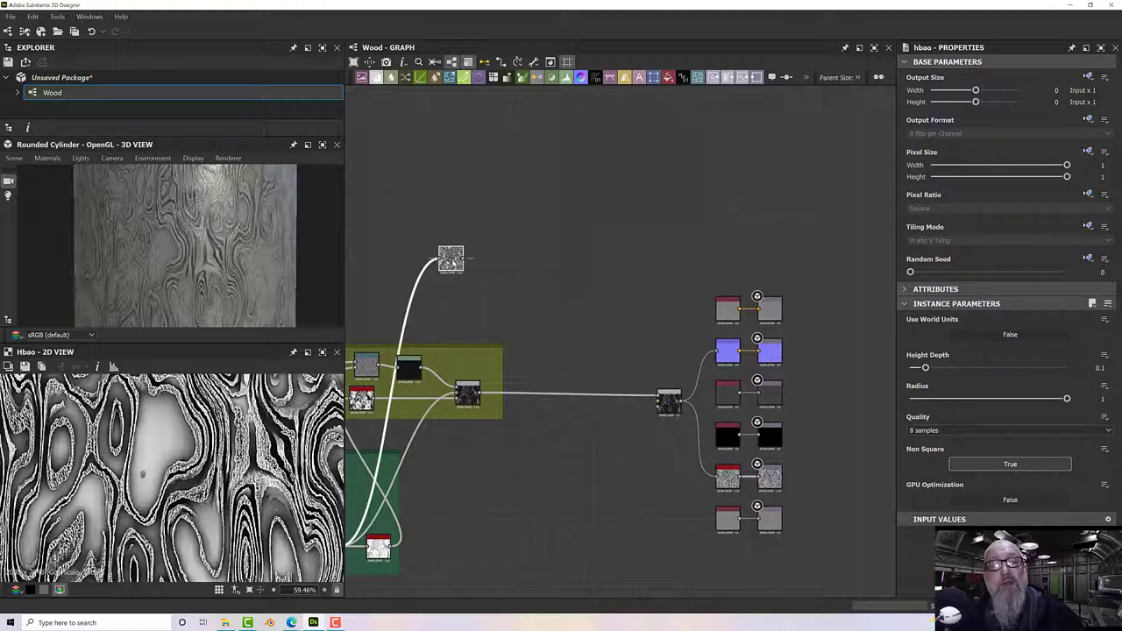
{"action": "left_click_drag", "start_coordinate": [926, 369], "coordinate": [946, 368]}
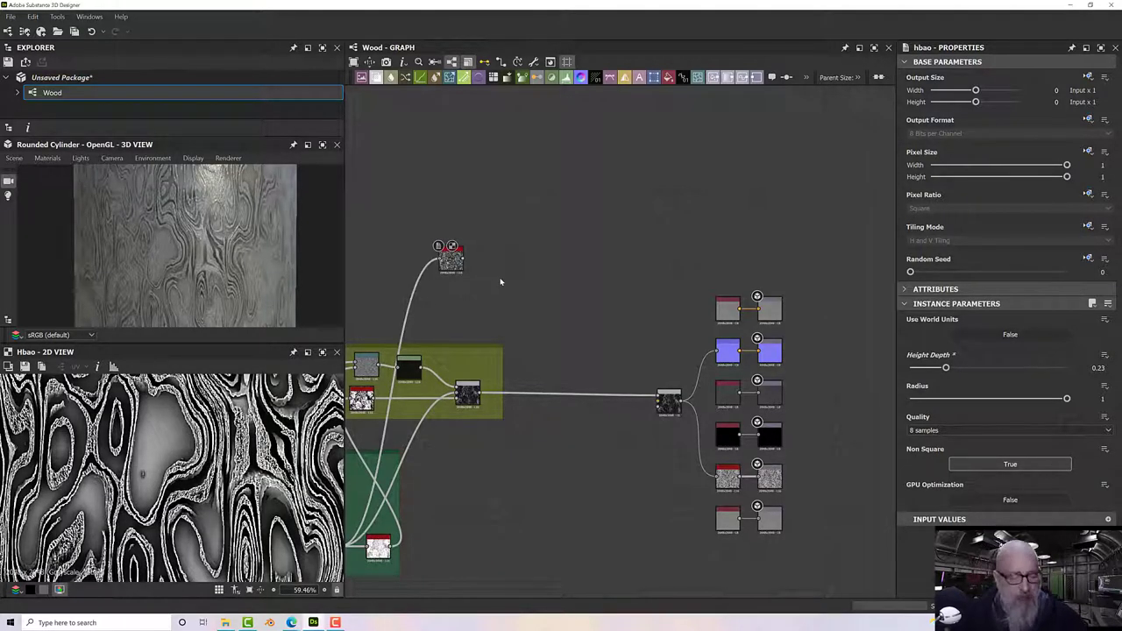
{"action": "key", "text": "space"}
{"action": "type", "text": "grad"}
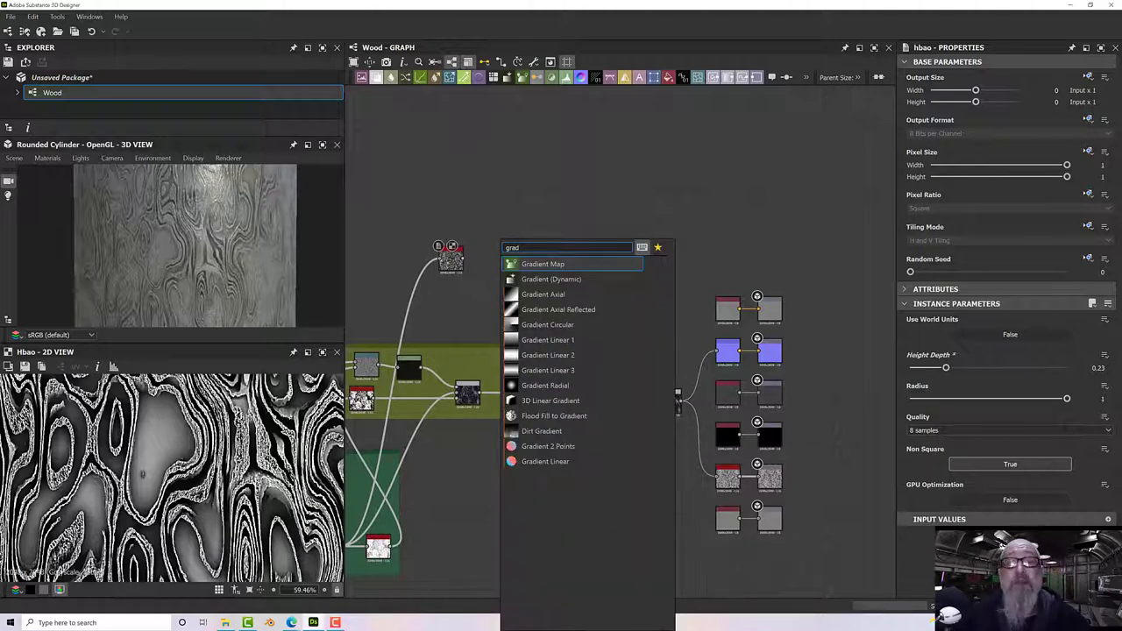
{"action": "left_click", "coordinate": [563, 266]}
{"action": "left_click_drag", "start_coordinate": [501, 276], "coordinate": [539, 258]}
{"action": "left_click_drag", "start_coordinate": [464, 260], "coordinate": [529, 259]}
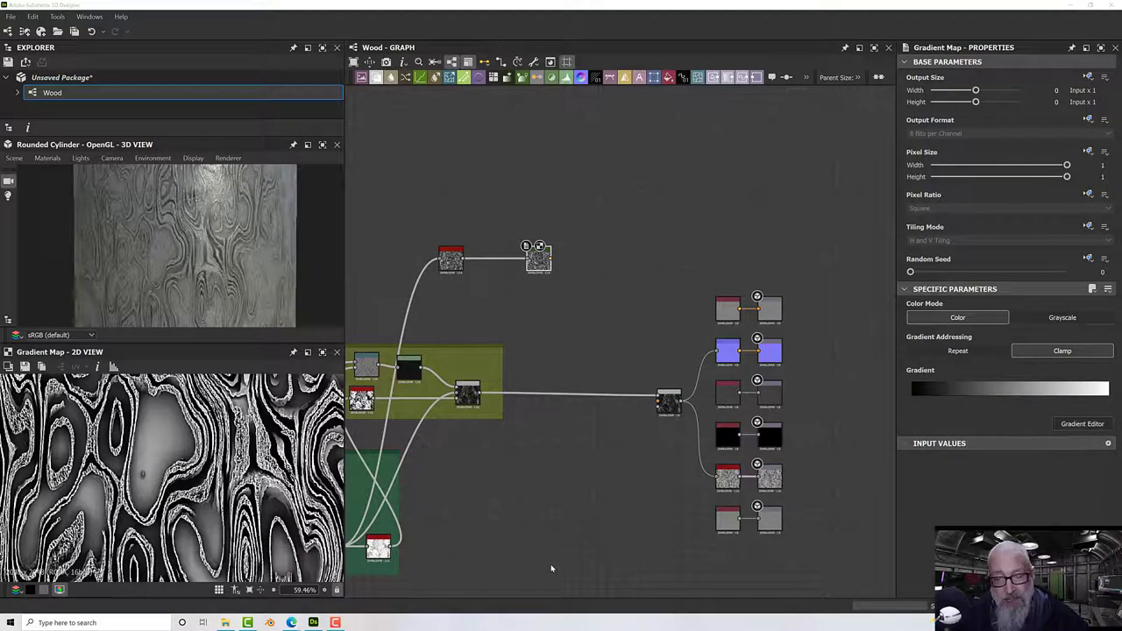
{"action": "right_click", "coordinate": [292, 622]}
- In a new Edge window, search Bing images for 'wood uncut'
{"action": "left_click", "coordinate": [288, 580]}
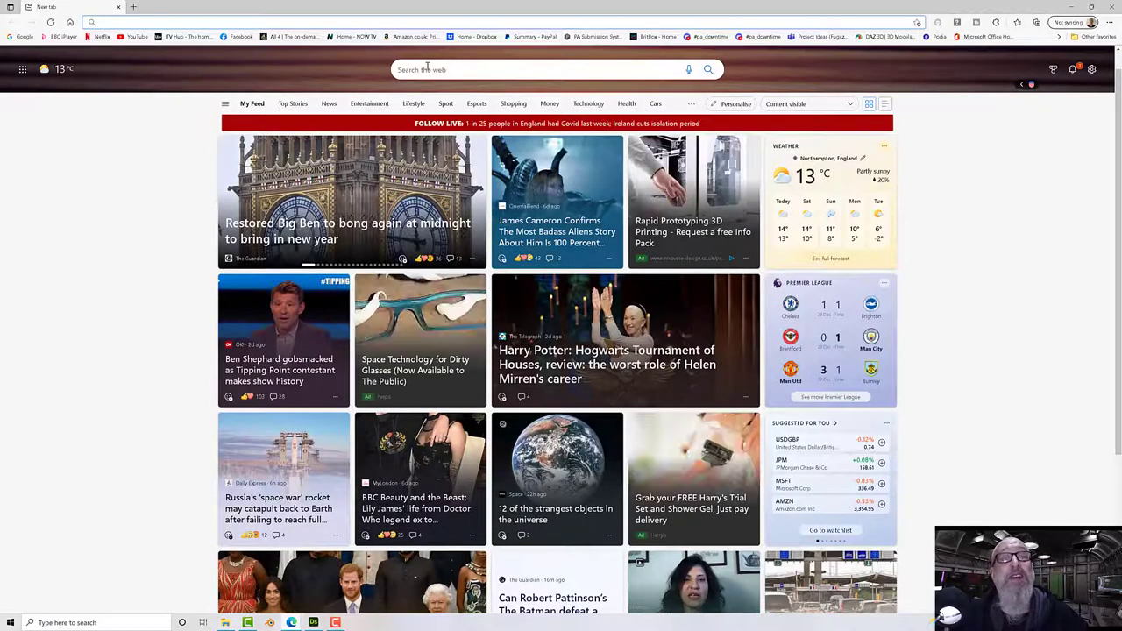
{"action": "left_click", "coordinate": [427, 67]}
{"action": "type", "text": "wood"}
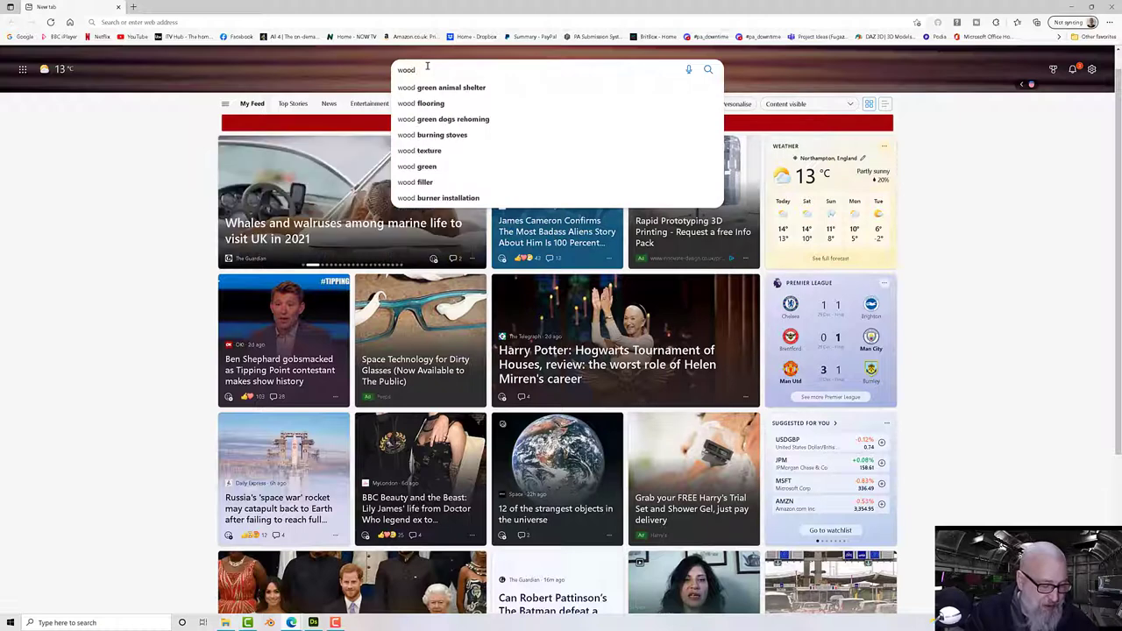
{"action": "type", "text": " un"}
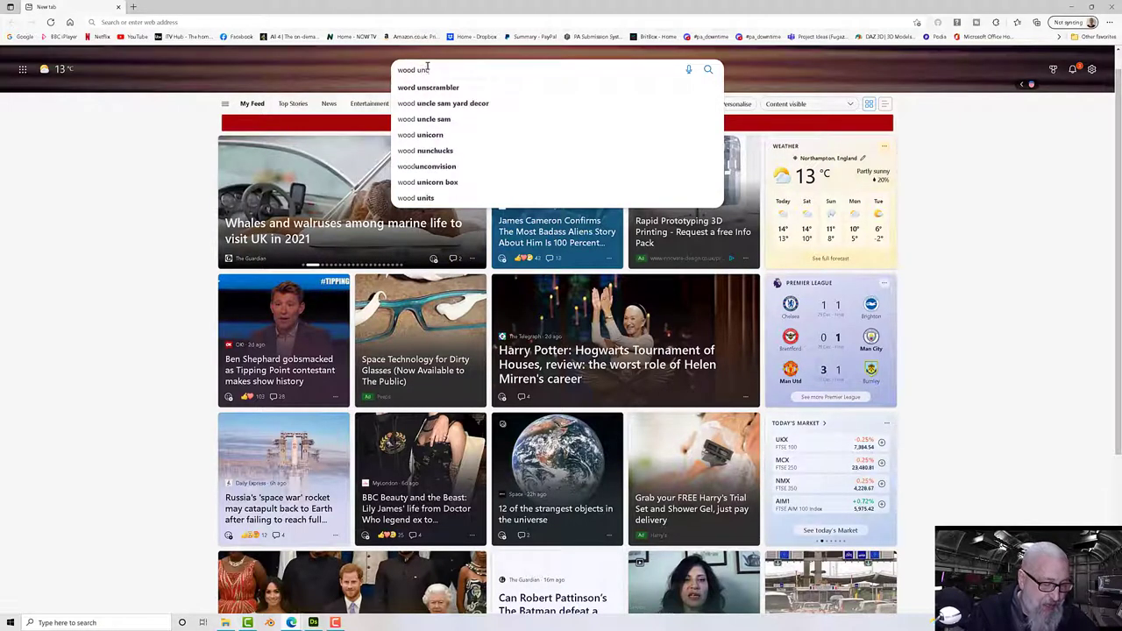
{"action": "type", "text": "cut"}
{"action": "key", "text": "Return"}
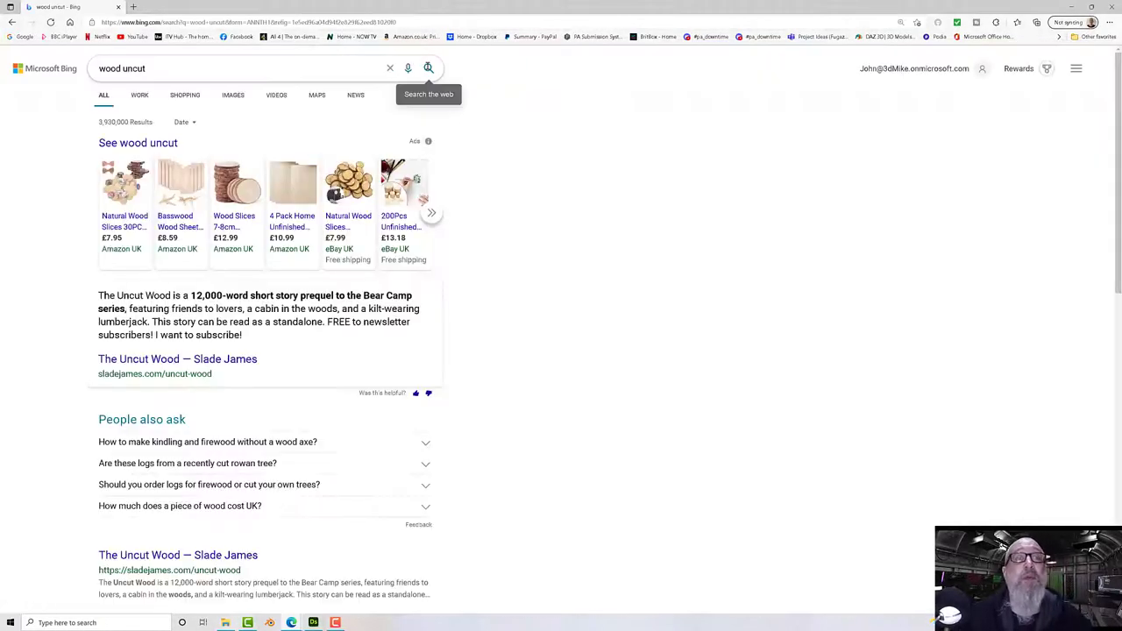
{"action": "left_click", "coordinate": [230, 97]}
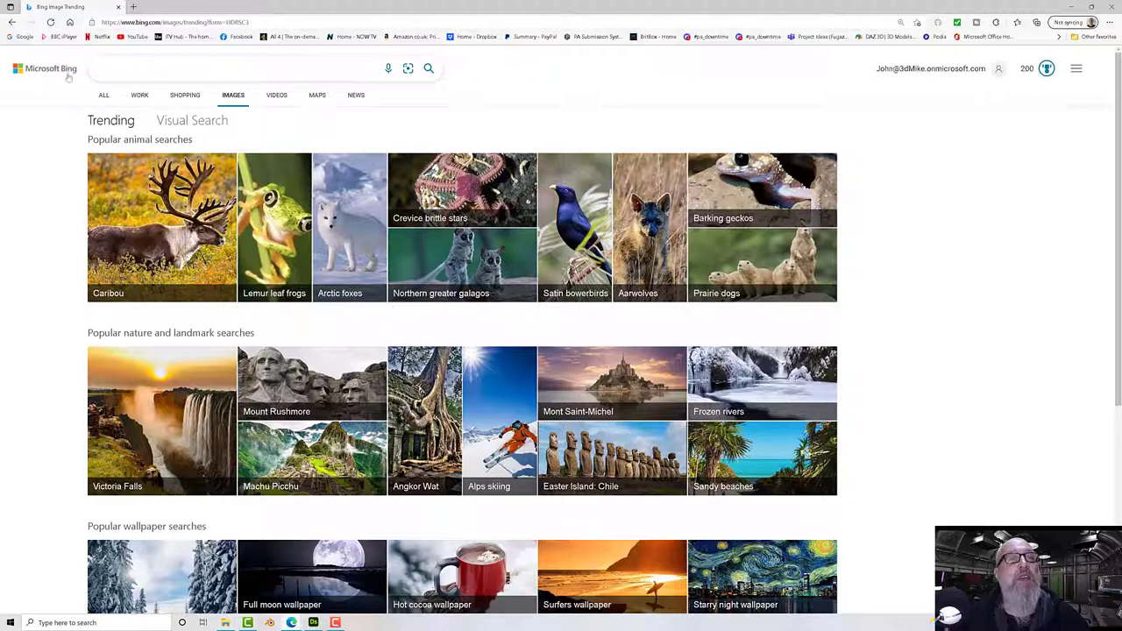
- Browse the results, open the rough wood board photo full size, and move the window left
{"action": "left_click", "coordinate": [11, 22]}
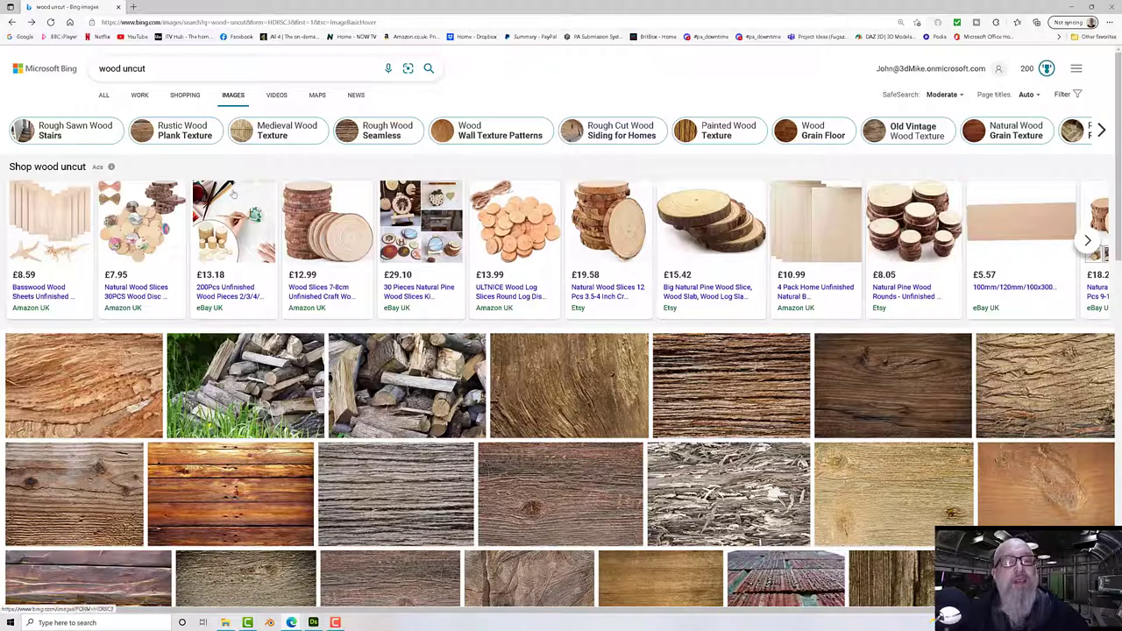
{"action": "scroll", "coordinate": [394, 430], "scroll_direction": "down", "scroll_amount": 1}
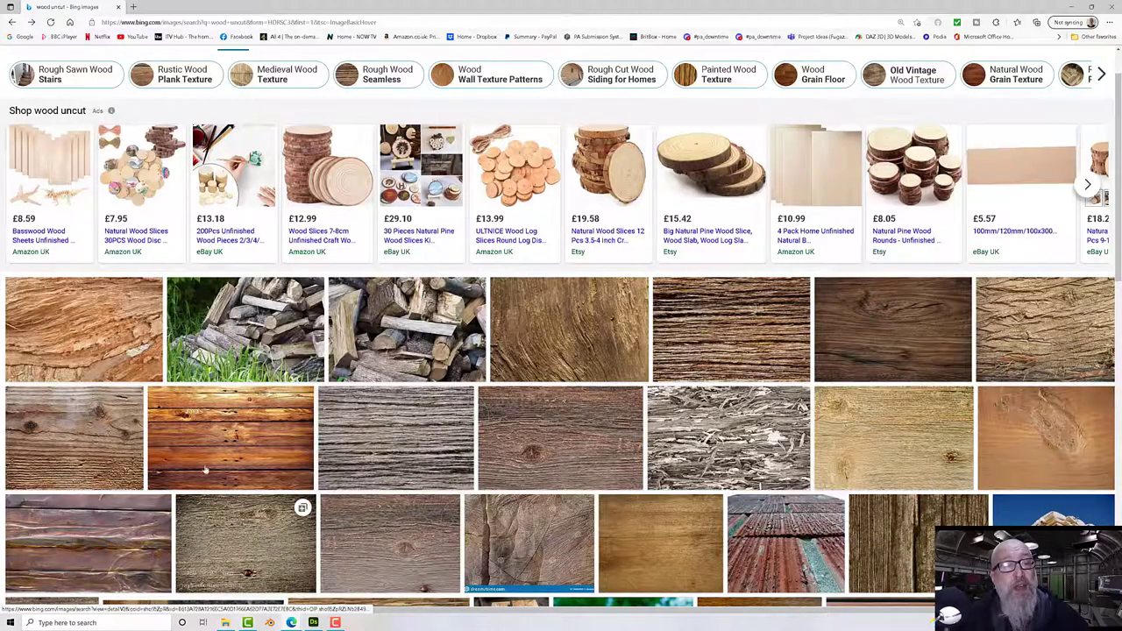
{"action": "scroll", "coordinate": [789, 470], "scroll_direction": "down", "scroll_amount": 2}
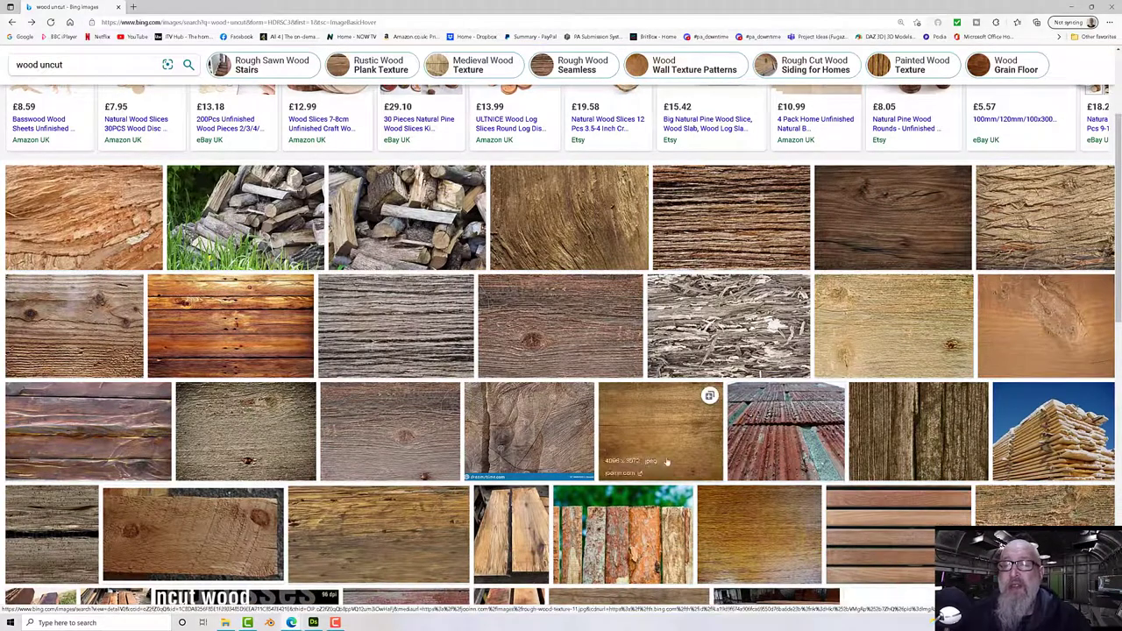
{"action": "scroll", "coordinate": [467, 443], "scroll_direction": "down", "scroll_amount": 2}
{"action": "scroll", "coordinate": [467, 442], "scroll_direction": "down", "scroll_amount": 1}
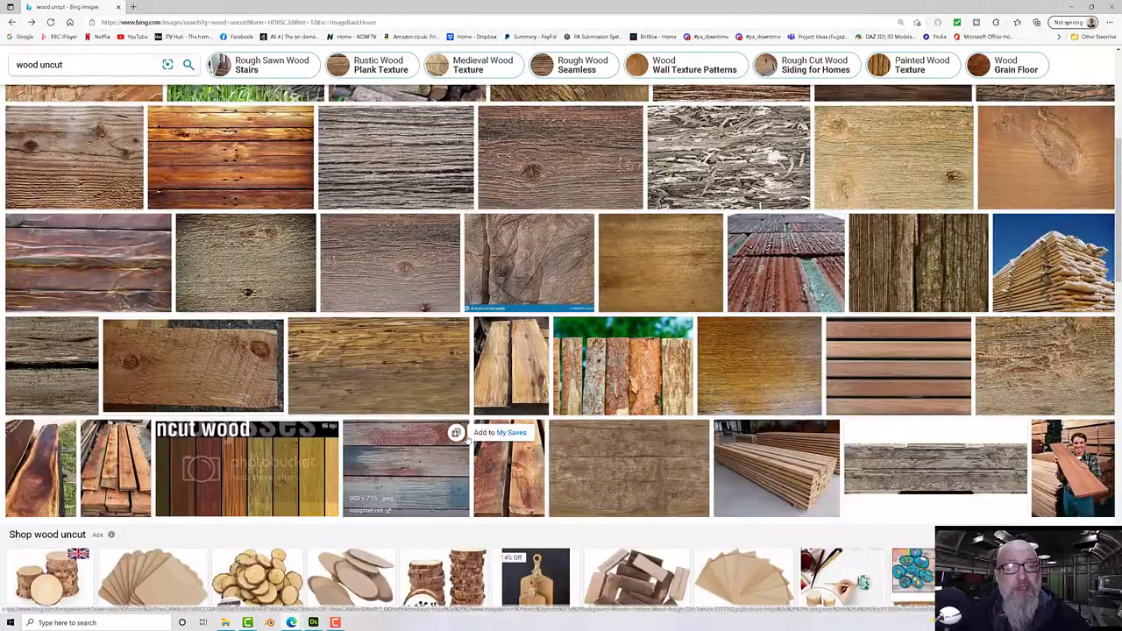
{"action": "scroll", "coordinate": [467, 443], "scroll_direction": "up", "scroll_amount": 2}
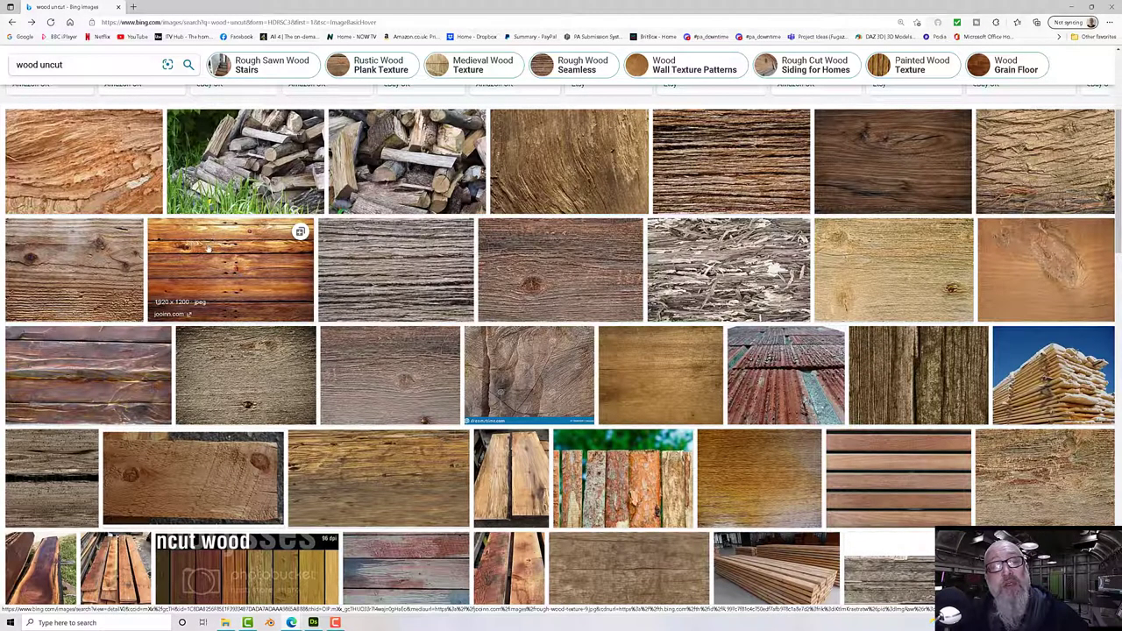
{"action": "left_click", "coordinate": [246, 285]}
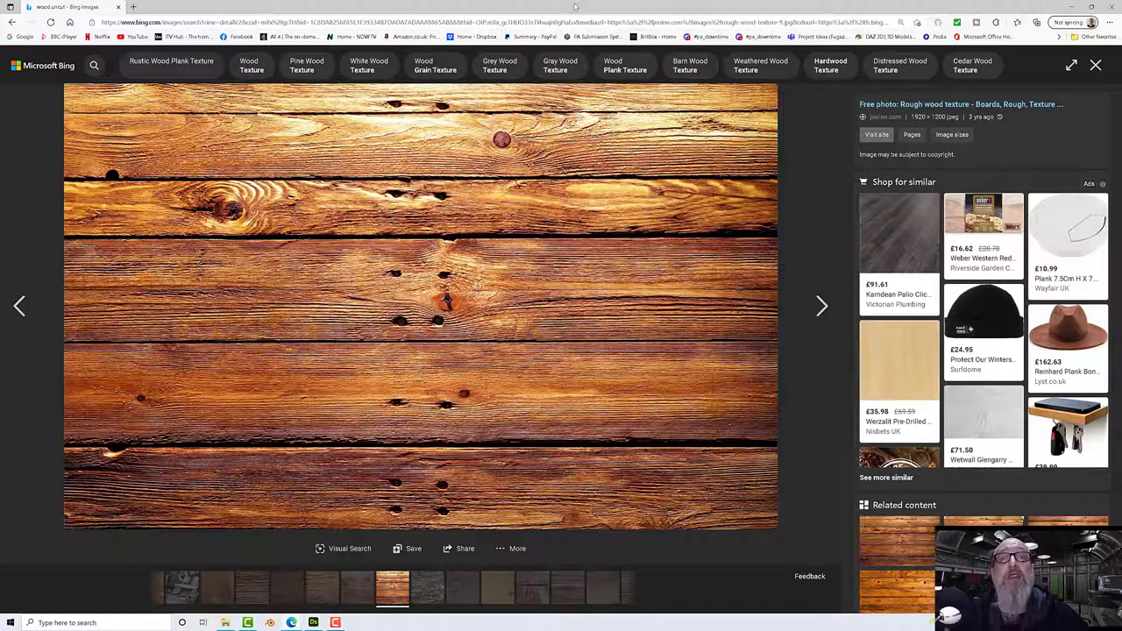
{"action": "left_click_drag", "start_coordinate": [4, 4], "coordinate": [556, 608]}
- Snap the browser to the left half and Substance Designer to the right half
{"action": "left_click_drag", "start_coordinate": [3, 74], "coordinate": [2, 75]}
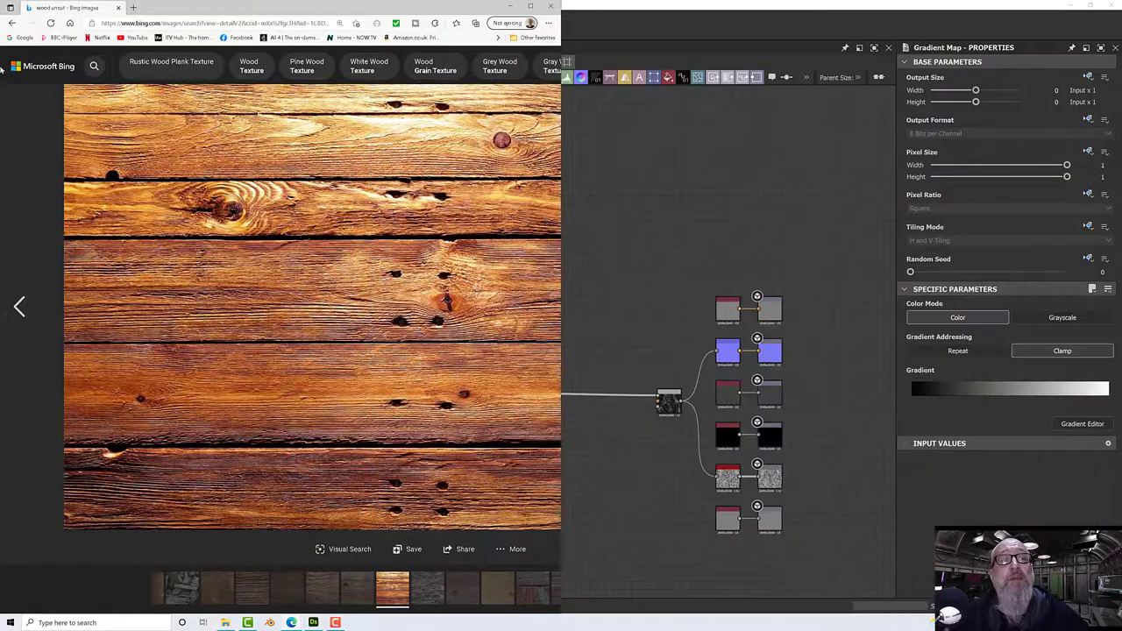
{"action": "left_click", "coordinate": [723, 218]}
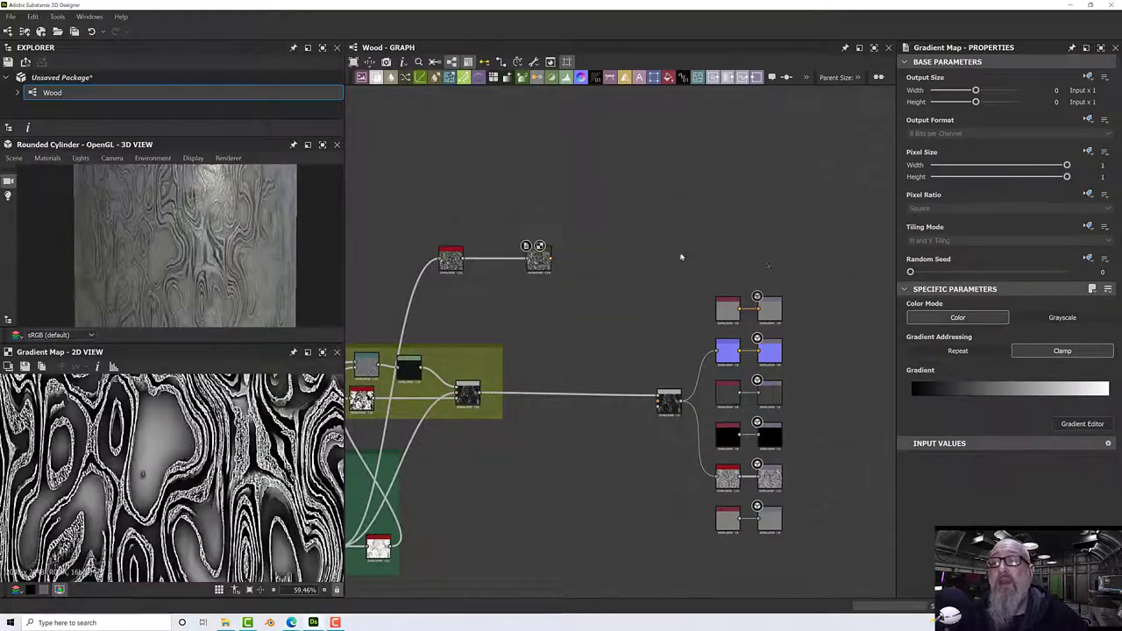
{"action": "left_click_drag", "start_coordinate": [593, 7], "coordinate": [1121, 88]}
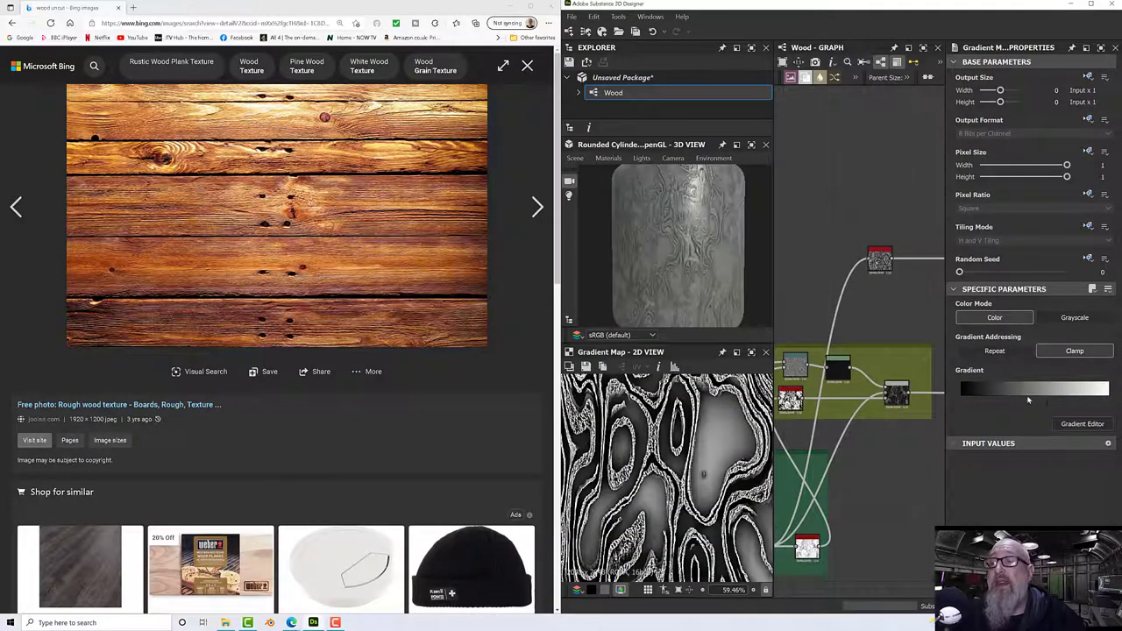
- Fill the Gradient Map's gradient by sampling colours across the wood plank photo
{"action": "left_click", "coordinate": [1083, 424]}
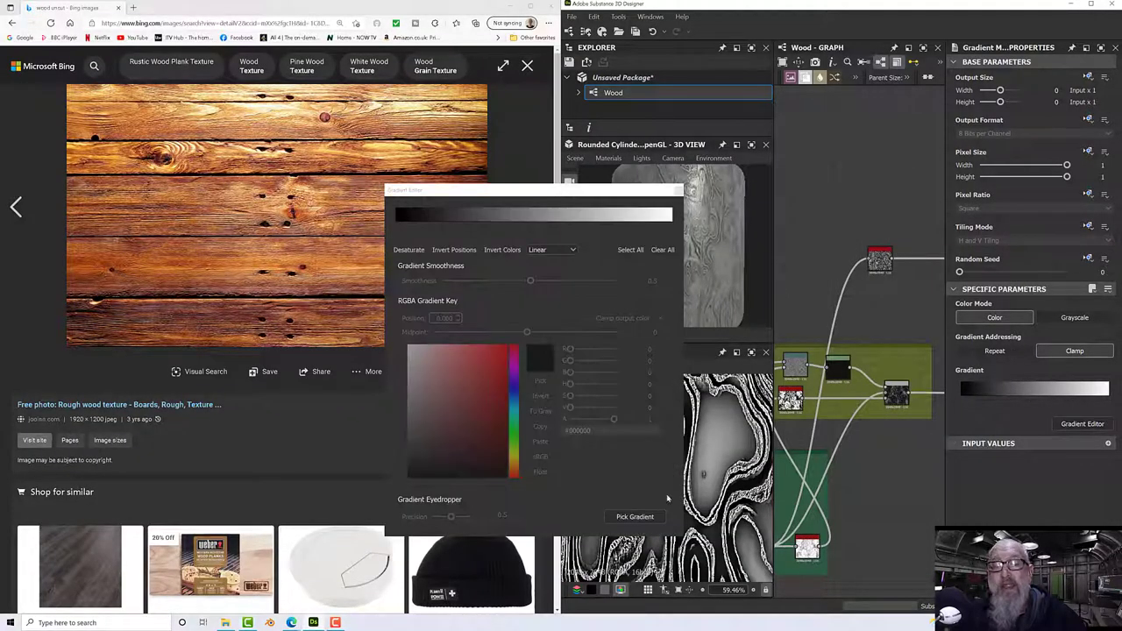
{"action": "left_click", "coordinate": [636, 517]}
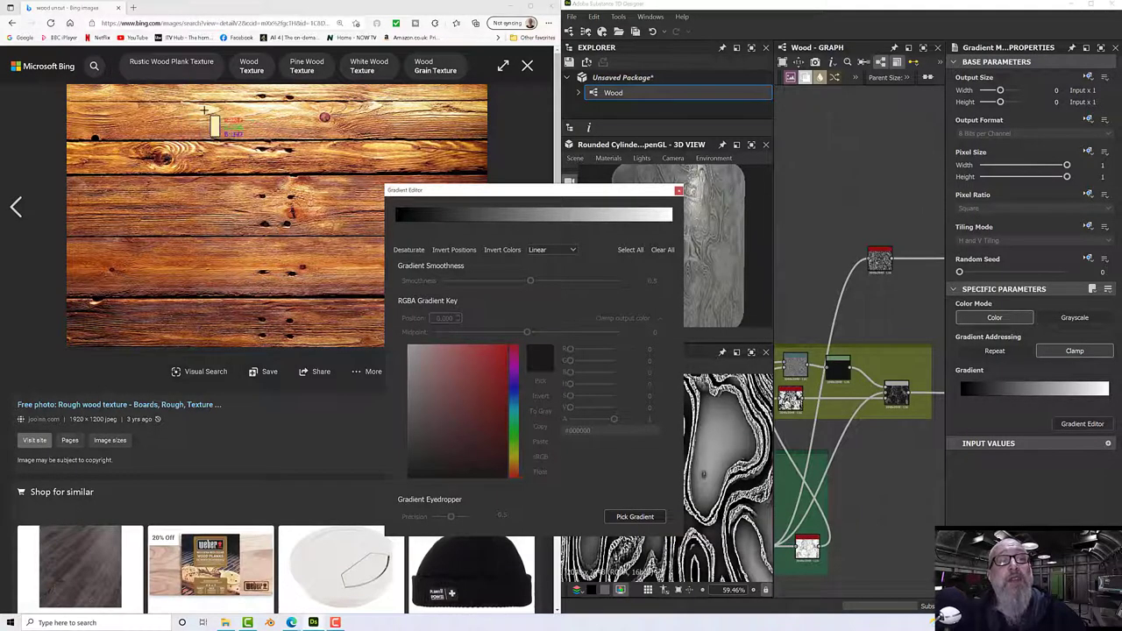
{"action": "left_click_drag", "start_coordinate": [225, 108], "coordinate": [272, 108]}
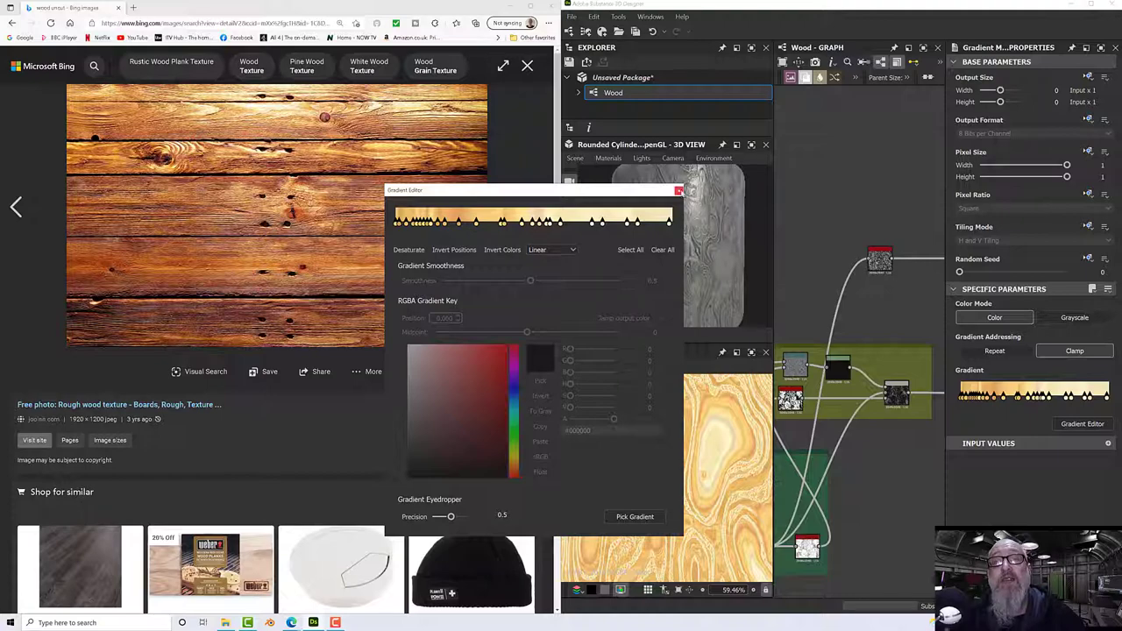
{"action": "left_click", "coordinate": [678, 190]}
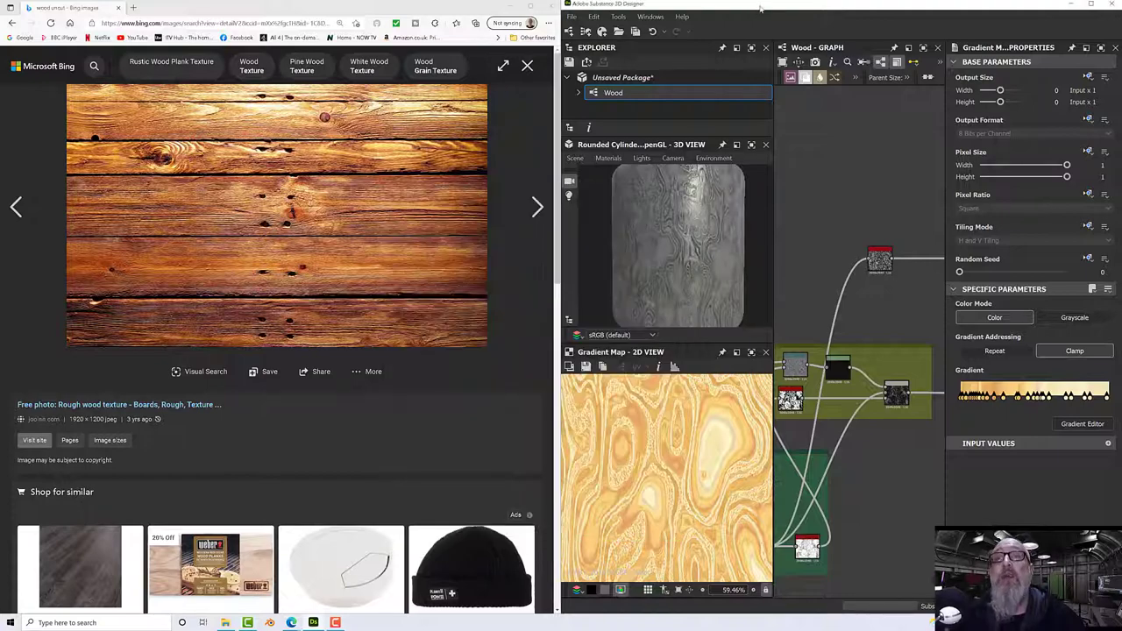
- Maximize Designer, widen the graph, and connect Gradient Map to the first output node
{"action": "left_click_drag", "start_coordinate": [761, 9], "coordinate": [797, 161]}
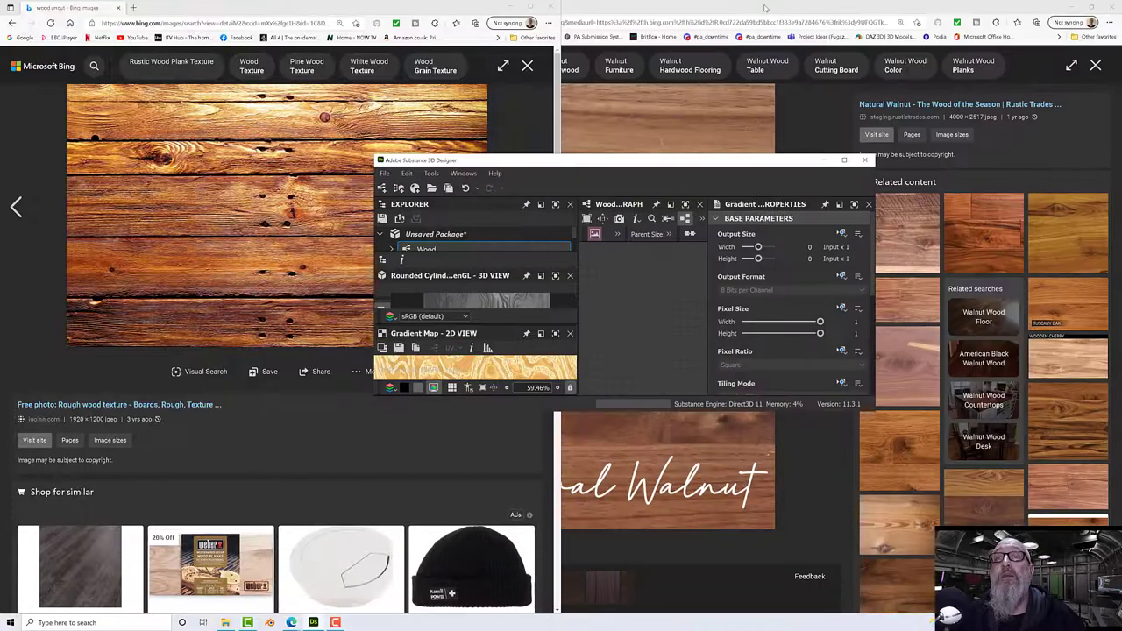
{"action": "double_click", "coordinate": [787, 161]}
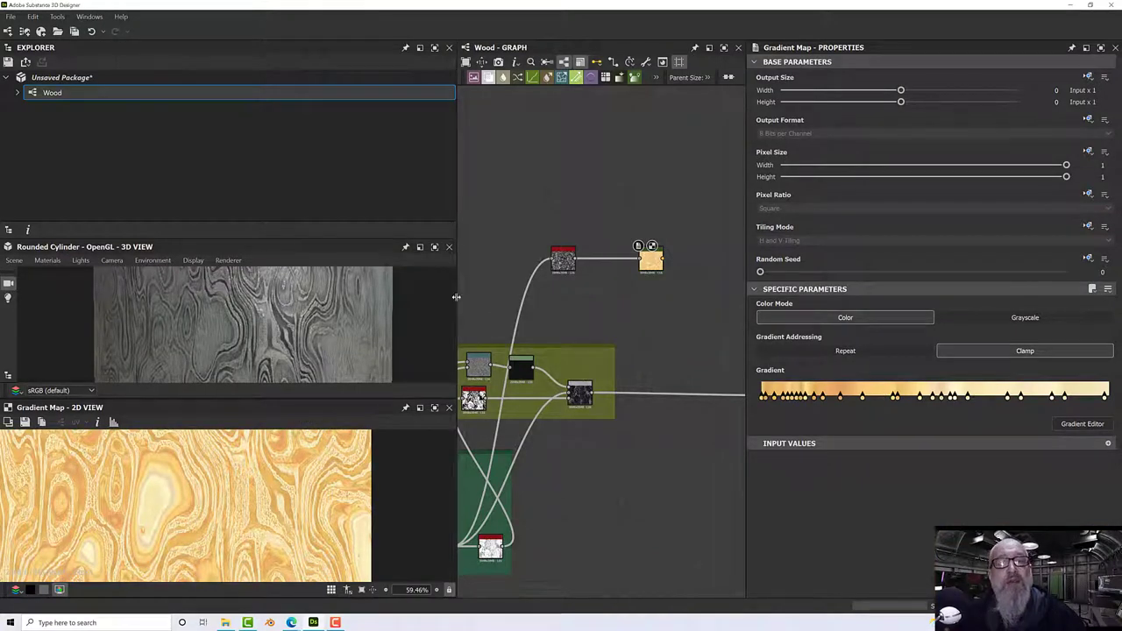
{"action": "left_click_drag", "start_coordinate": [456, 298], "coordinate": [142, 297]}
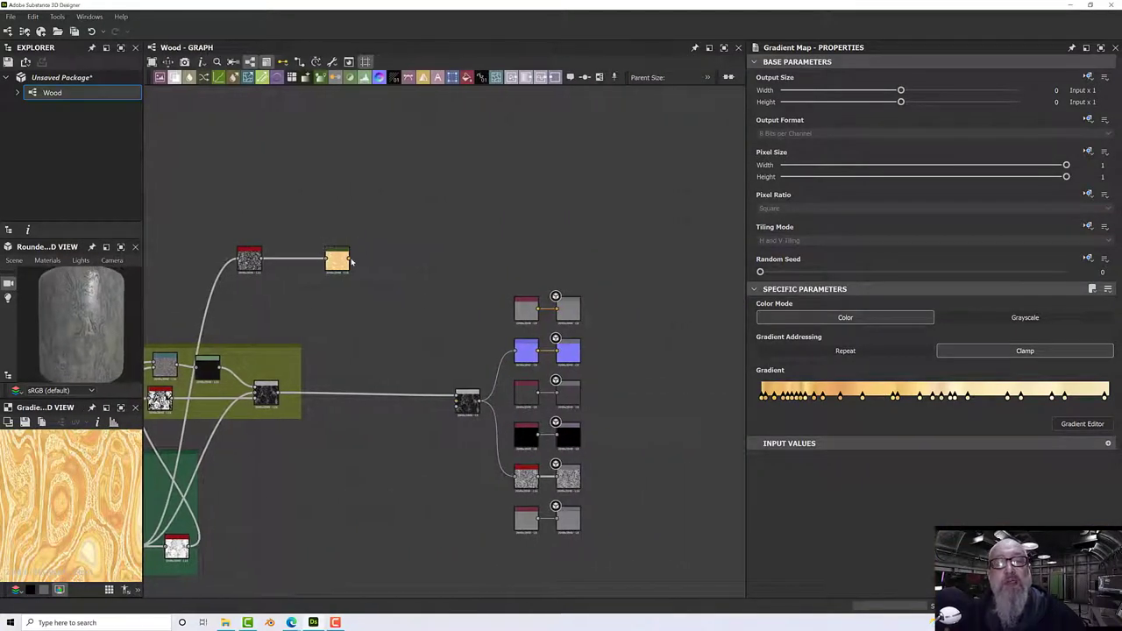
{"action": "left_click_drag", "start_coordinate": [350, 260], "coordinate": [561, 311]}
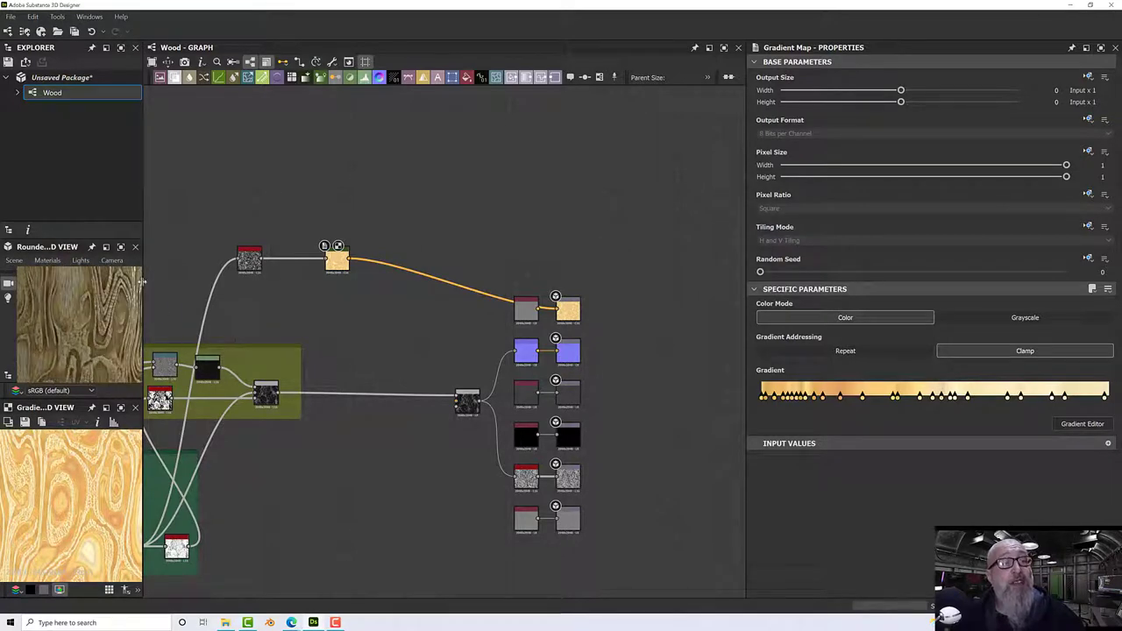
- Widen the side panels, enlarge and zoom out the 3D View, and reopen the Gradient Editor
{"action": "left_click_drag", "start_coordinate": [158, 281], "coordinate": [287, 281]}
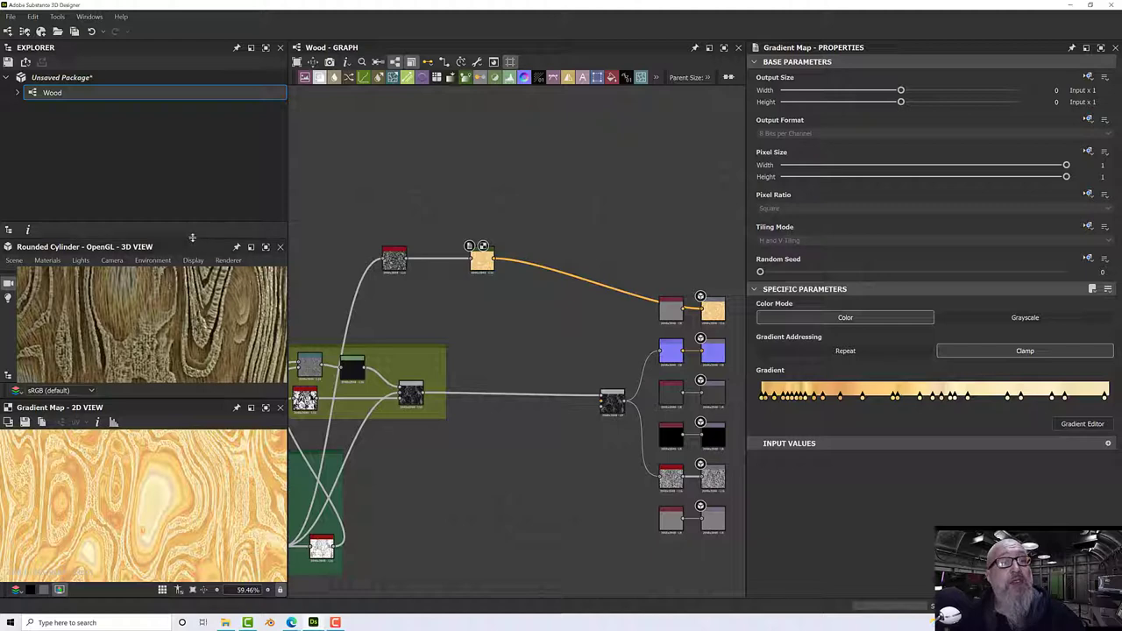
{"action": "left_click_drag", "start_coordinate": [194, 244], "coordinate": [201, 158]}
{"action": "scroll", "coordinate": [149, 276], "scroll_direction": "down", "scroll_amount": 5}
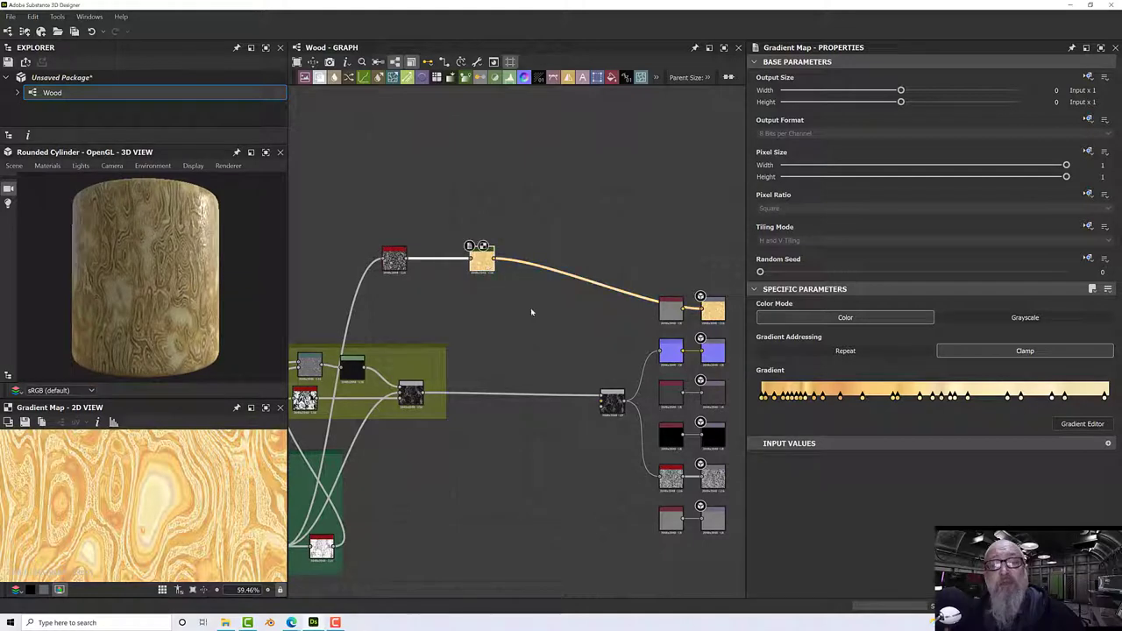
{"action": "left_click", "coordinate": [1082, 423]}
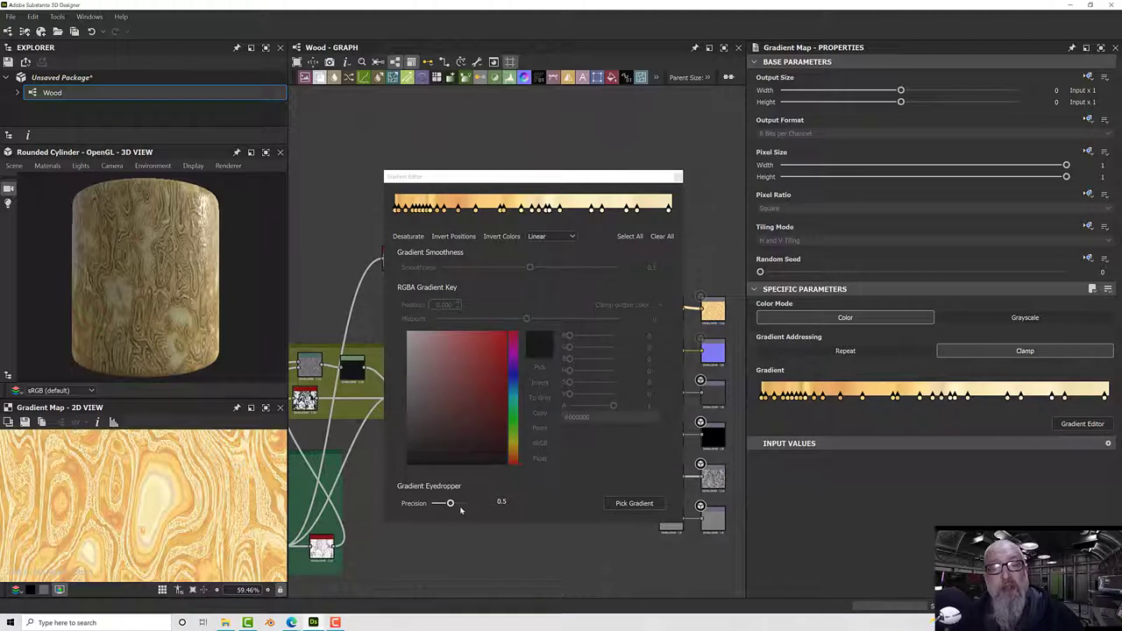
- Lower the Gradient Eyedropper Precision to 0.17 and shift one gradient key to the right
{"action": "mouse_move", "coordinate": [449, 504]}
{"action": "left_mouse_down"}
{"action": "mouse_move", "coordinate": [468, 504]}
{"action": "mouse_move", "coordinate": [418, 513]}
{"action": "mouse_move", "coordinate": [490, 515]}
{"action": "mouse_move", "coordinate": [437, 513]}
{"action": "left_mouse_up"}
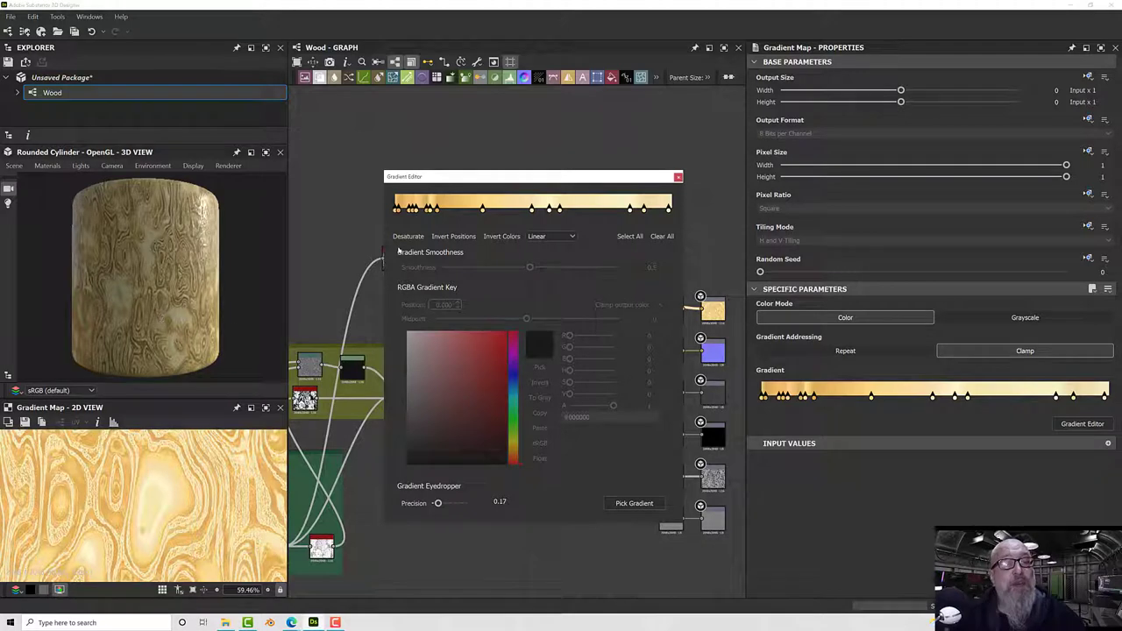
{"action": "left_click_drag", "start_coordinate": [437, 212], "coordinate": [457, 212]}
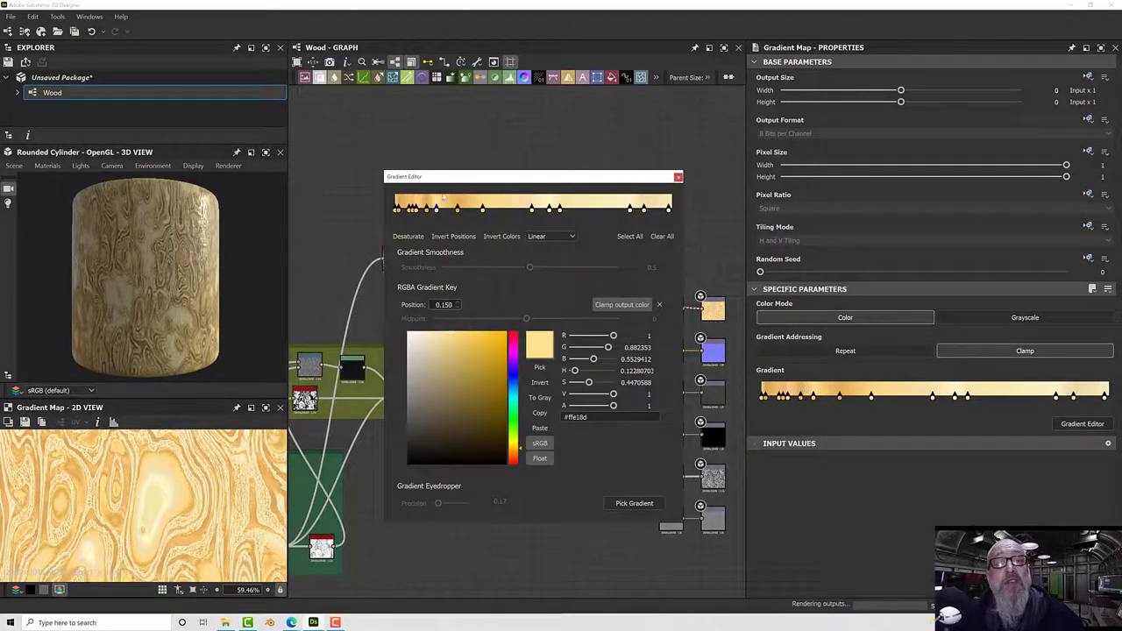
- Add a new key to the wood gradient and slide keys further right
{"action": "left_click", "coordinate": [427, 209]}
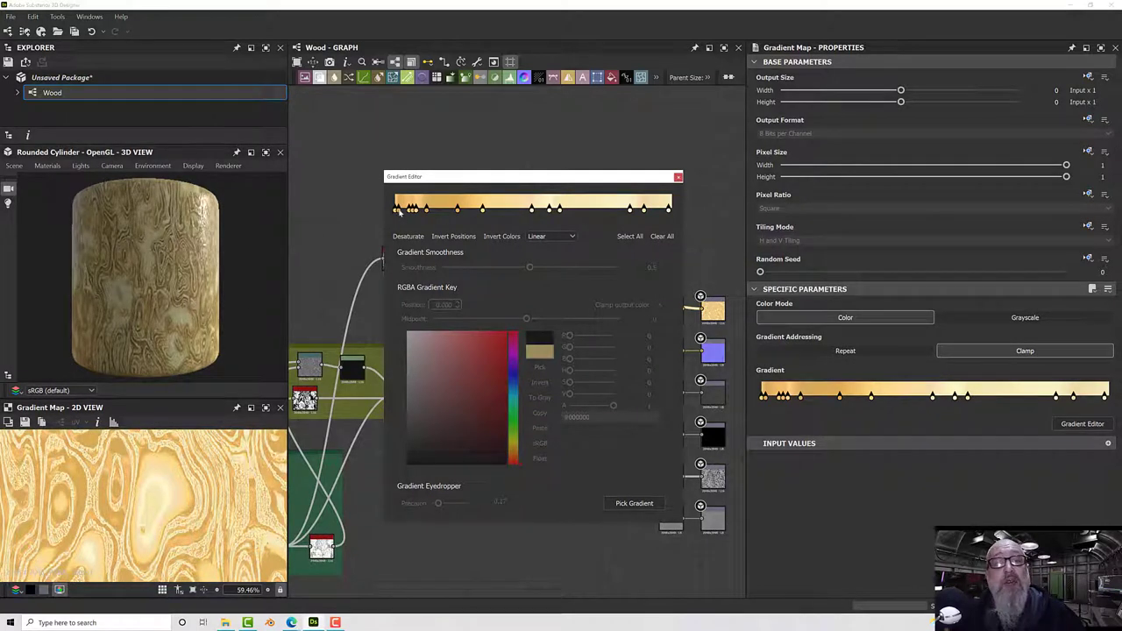
{"action": "left_click", "coordinate": [492, 207]}
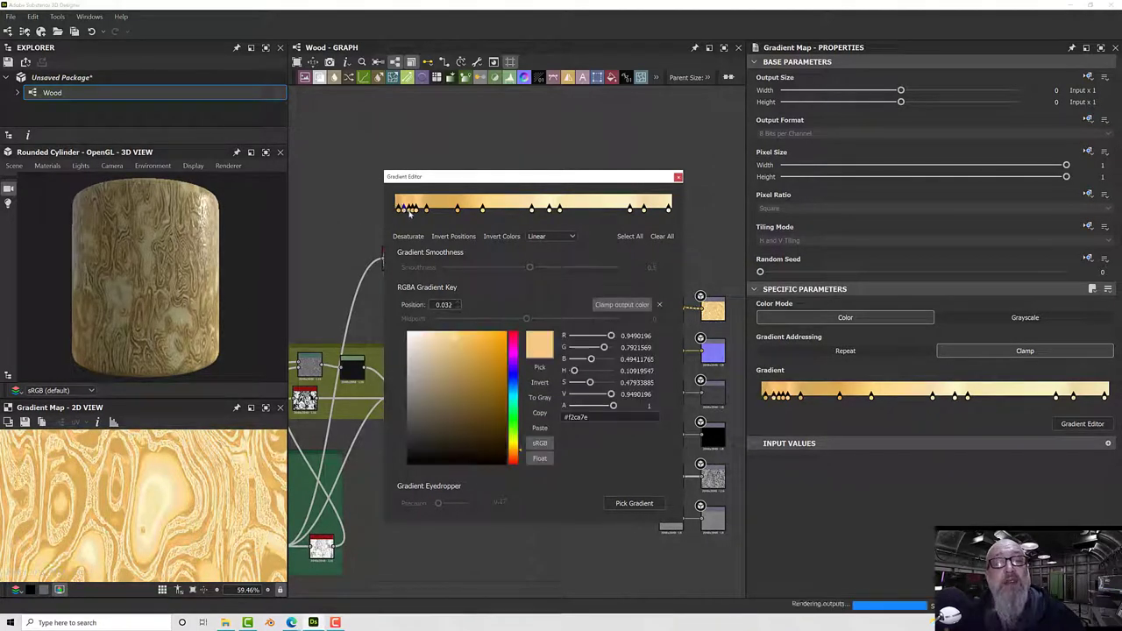
{"action": "left_click_drag", "start_coordinate": [493, 208], "coordinate": [505, 208]}
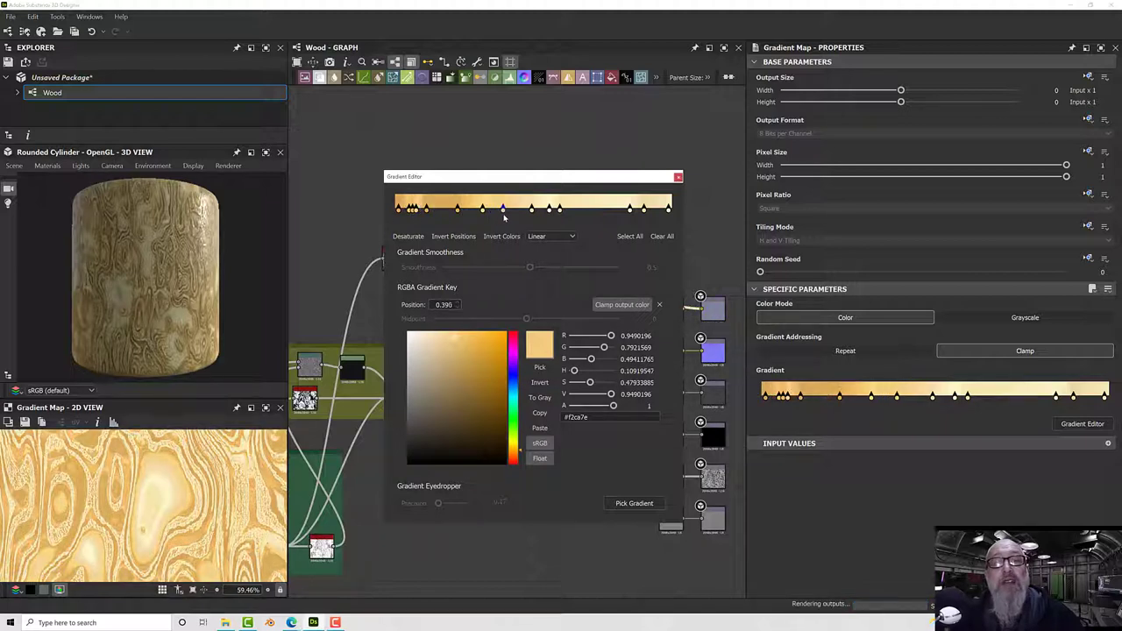
{"action": "left_click_drag", "start_coordinate": [420, 212], "coordinate": [500, 215]}
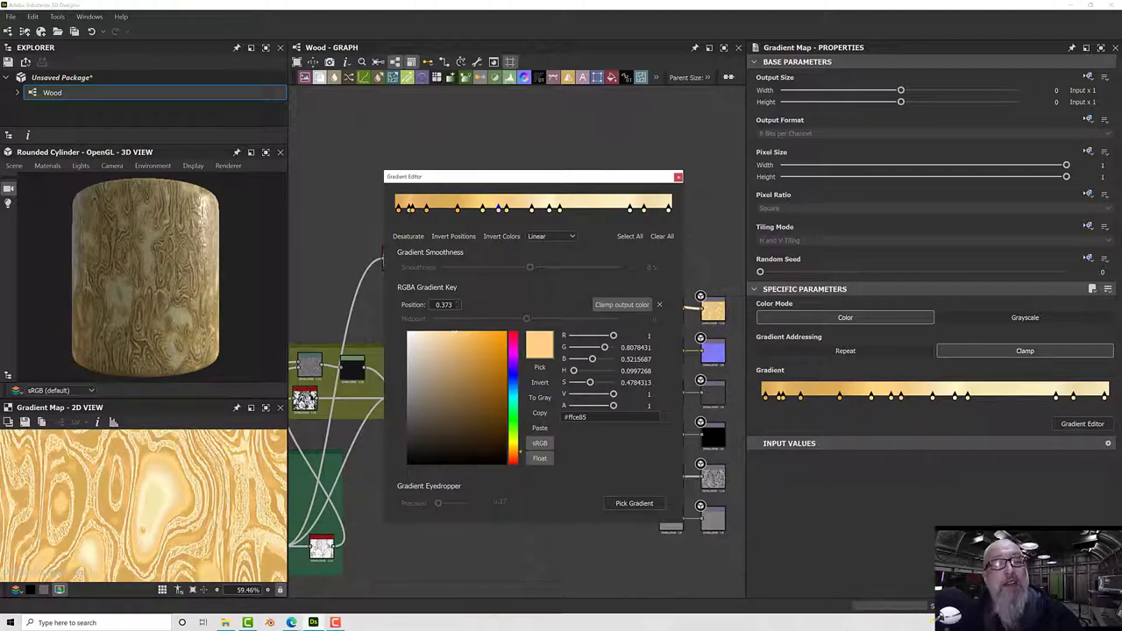
- Toggle Invert Positions twice, then darken all gradient keys together with ΔV -0.58
{"action": "left_click", "coordinate": [452, 236]}
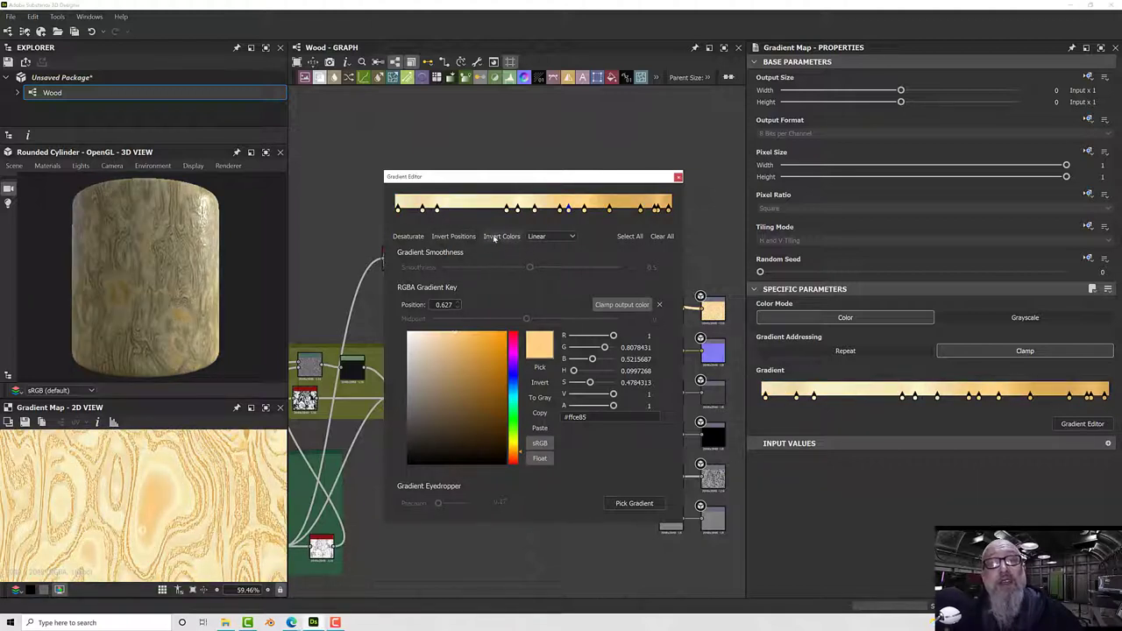
{"action": "left_click", "coordinate": [452, 237]}
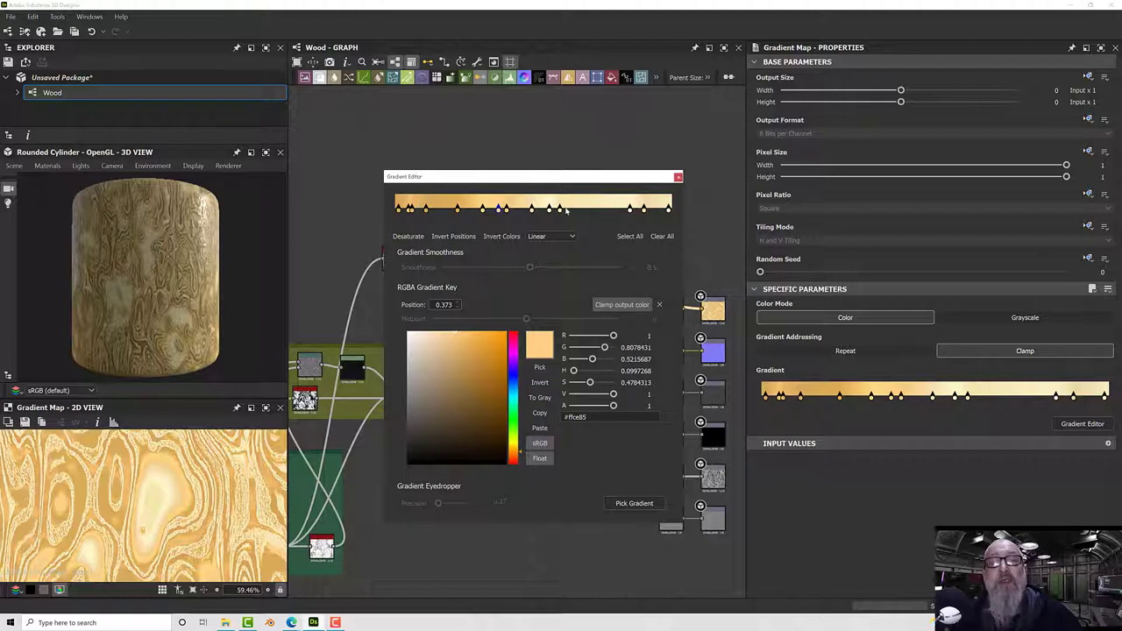
{"action": "left_click", "coordinate": [629, 236]}
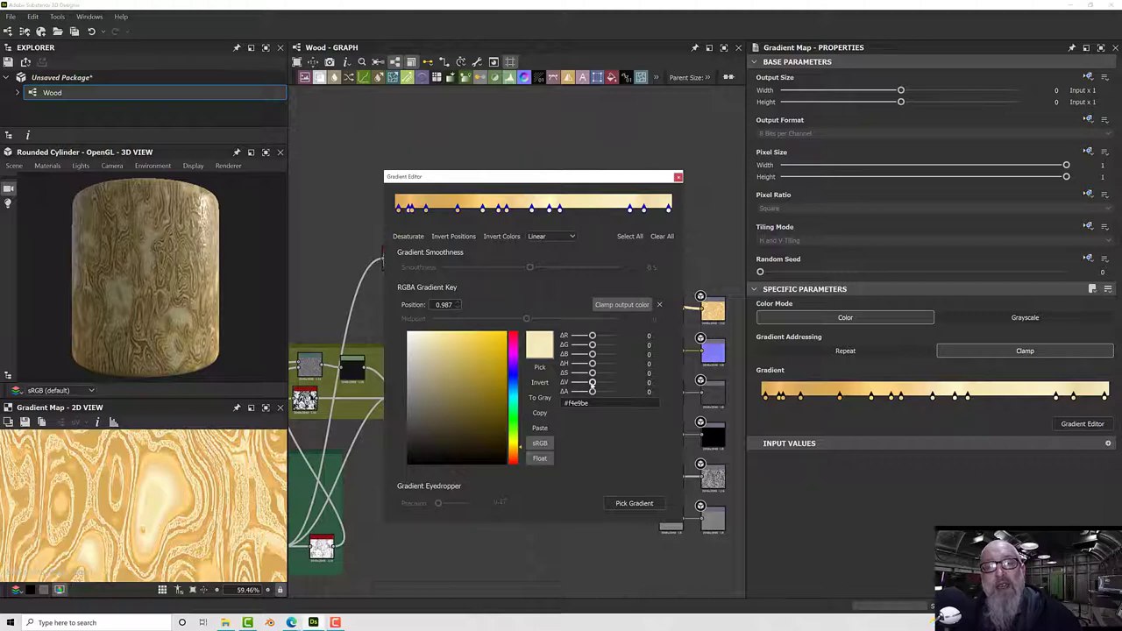
{"action": "mouse_move", "coordinate": [591, 383]}
{"action": "left_mouse_down"}
{"action": "mouse_move", "coordinate": [580, 384]}
{"action": "mouse_move", "coordinate": [592, 391]}
{"action": "left_mouse_up"}
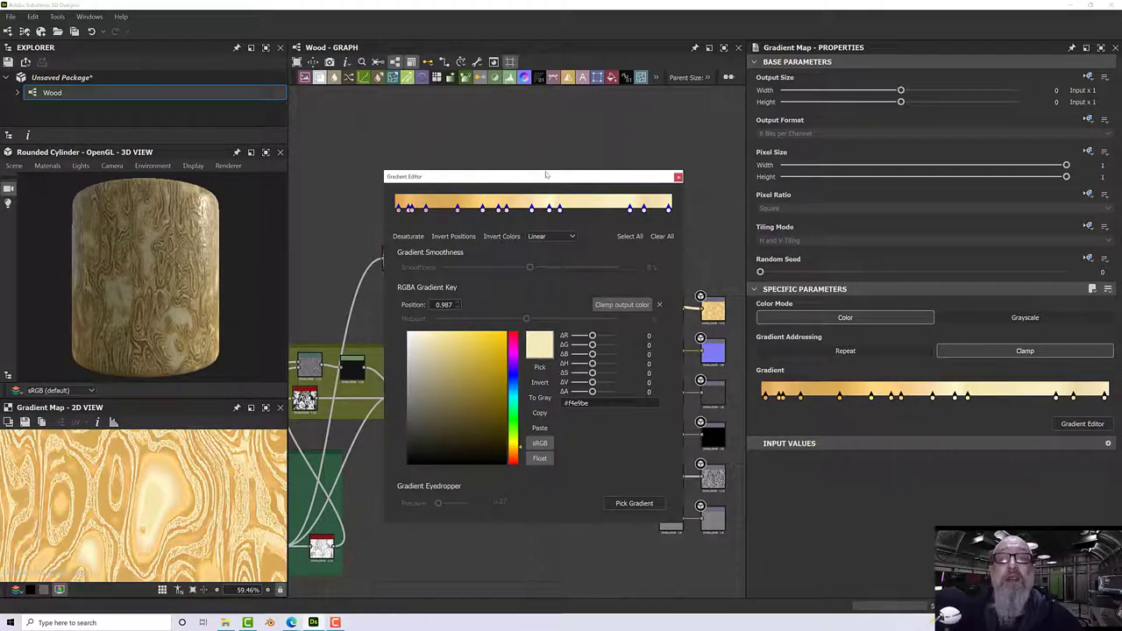
{"action": "left_click_drag", "start_coordinate": [545, 175], "coordinate": [733, 164]}
- Snap Designer beside the photo, Pick Gradient from a darker plank stretch, then maximise Designer
{"action": "left_click_drag", "start_coordinate": [592, 4], "coordinate": [1121, 52]}
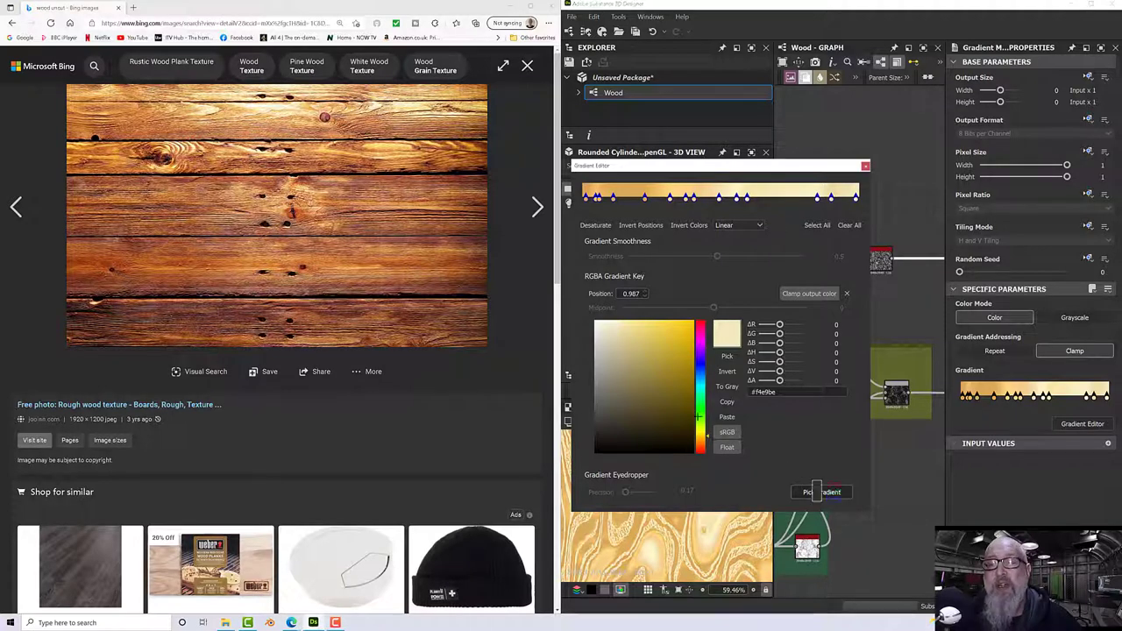
{"action": "left_click", "coordinate": [823, 492]}
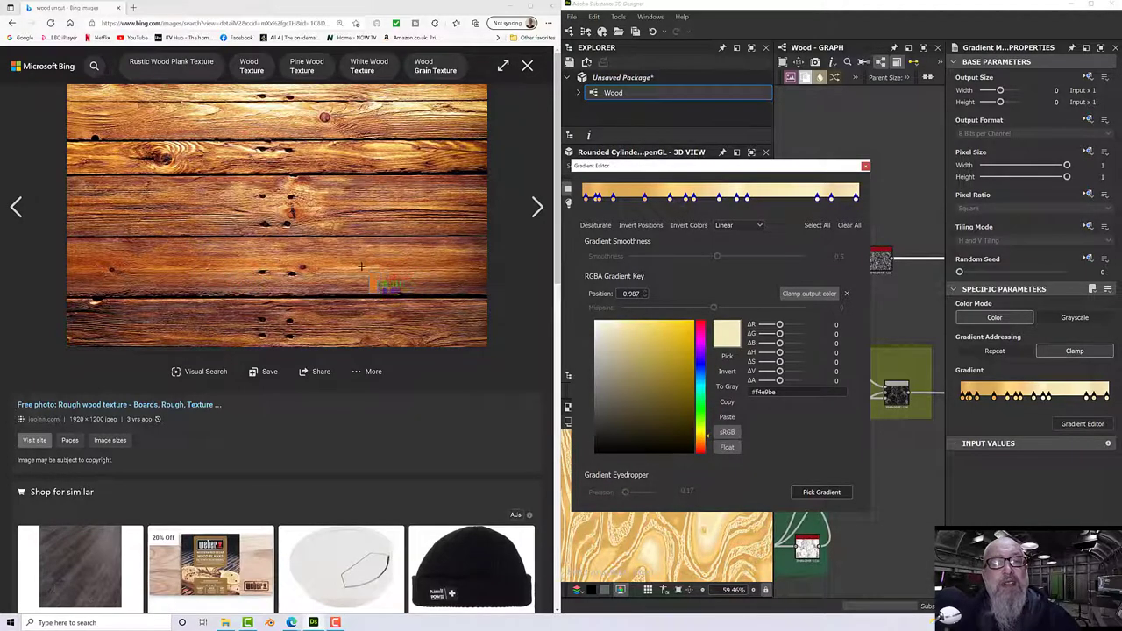
{"action": "left_click_drag", "start_coordinate": [353, 267], "coordinate": [409, 260]}
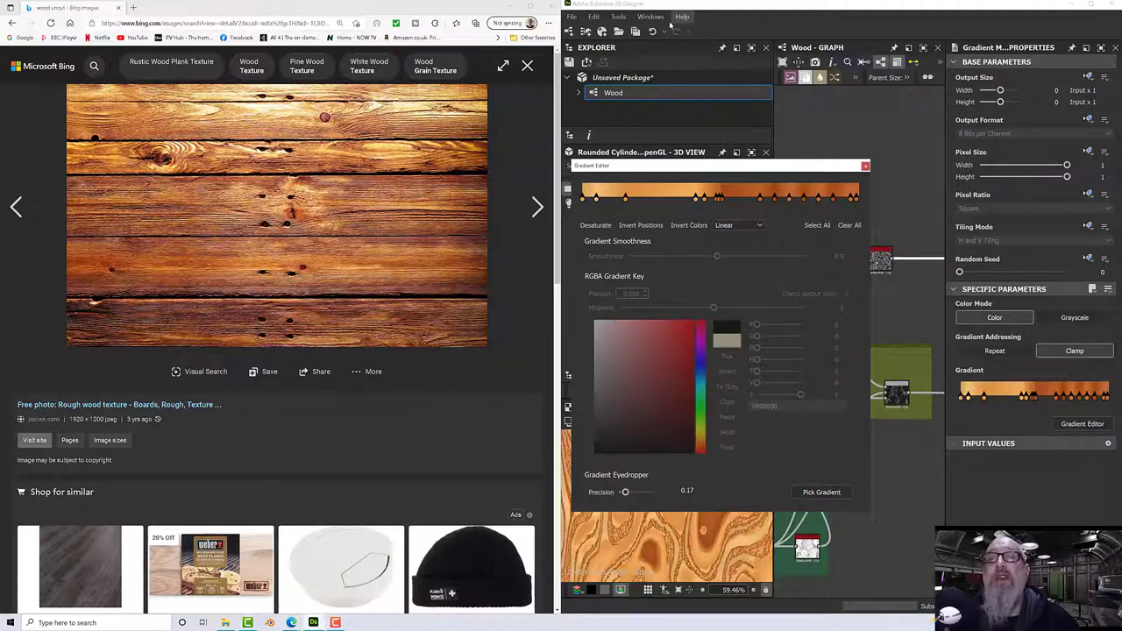
{"action": "double_click", "coordinate": [712, 9]}
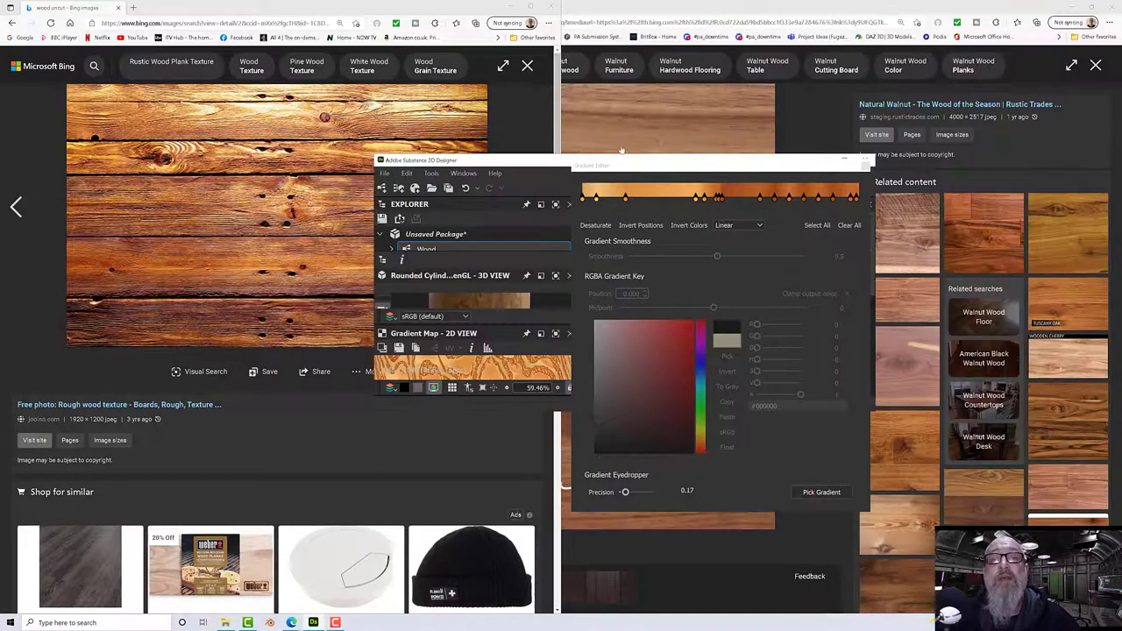
{"action": "double_click", "coordinate": [538, 161]}
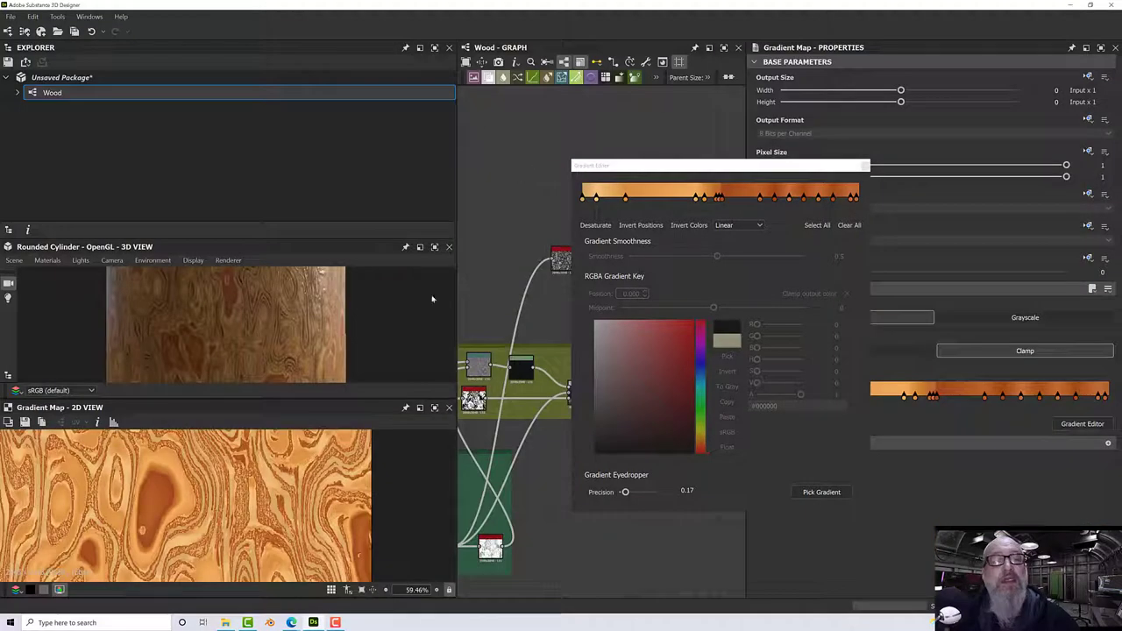
- Raise the Gradient Eyedropper Precision to 1 to resample many more gradient keys
{"action": "left_click_drag", "start_coordinate": [274, 349], "coordinate": [199, 325]}
{"action": "scroll", "coordinate": [261, 334], "scroll_direction": "up", "scroll_amount": 5}
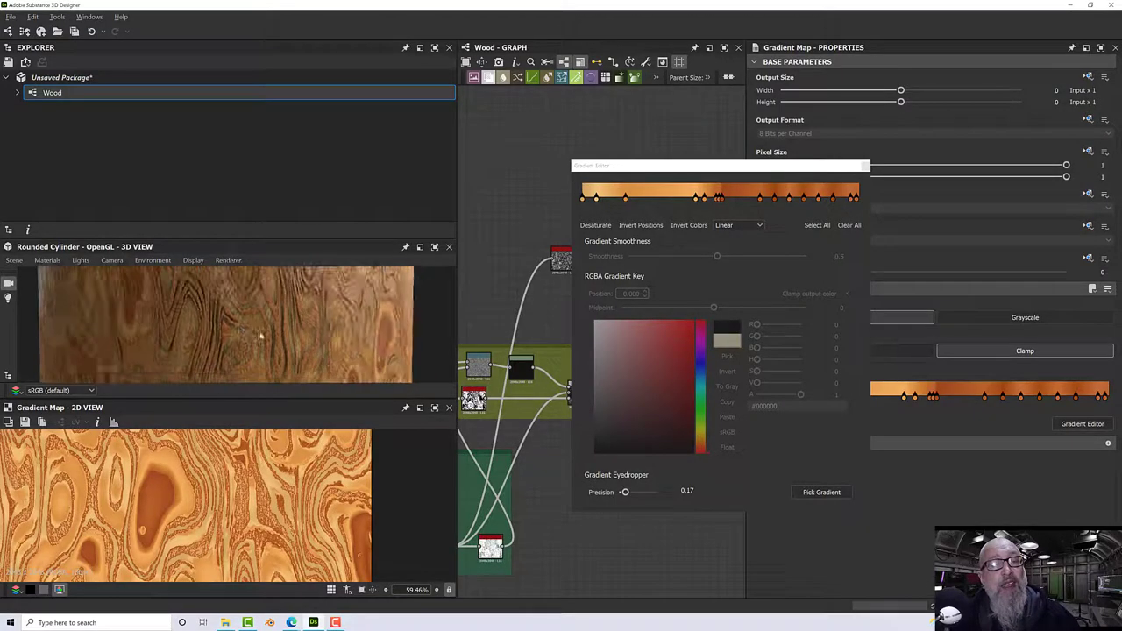
{"action": "scroll", "coordinate": [280, 333], "scroll_direction": "down", "scroll_amount": 5}
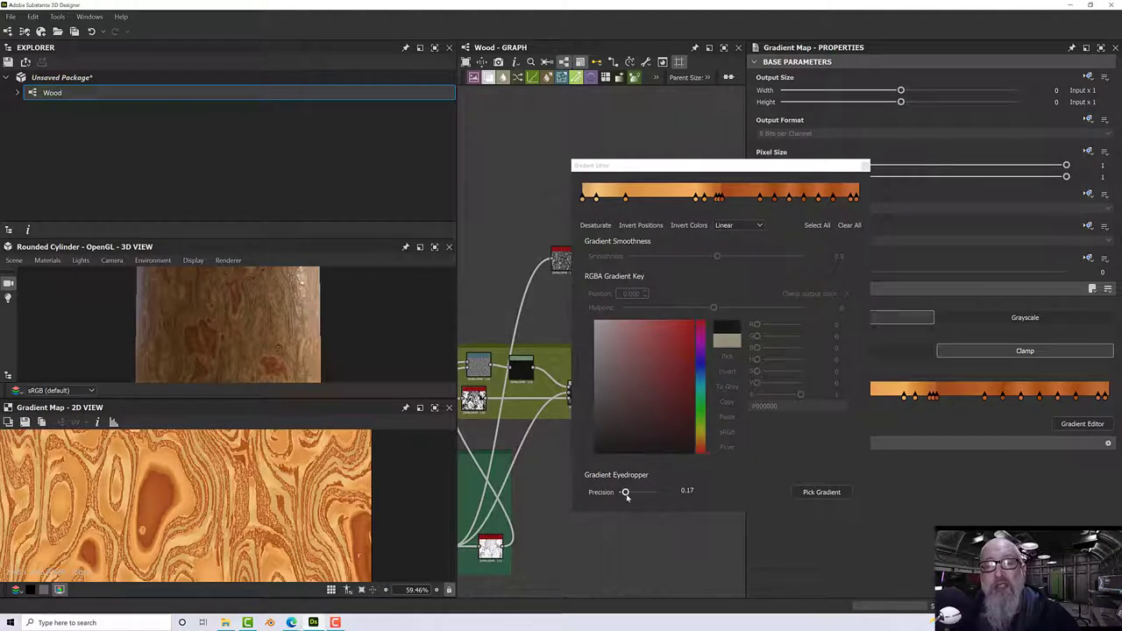
{"action": "mouse_move", "coordinate": [625, 494]}
{"action": "left_mouse_down"}
{"action": "mouse_move", "coordinate": [658, 496]}
{"action": "mouse_move", "coordinate": [633, 495]}
{"action": "left_mouse_up"}
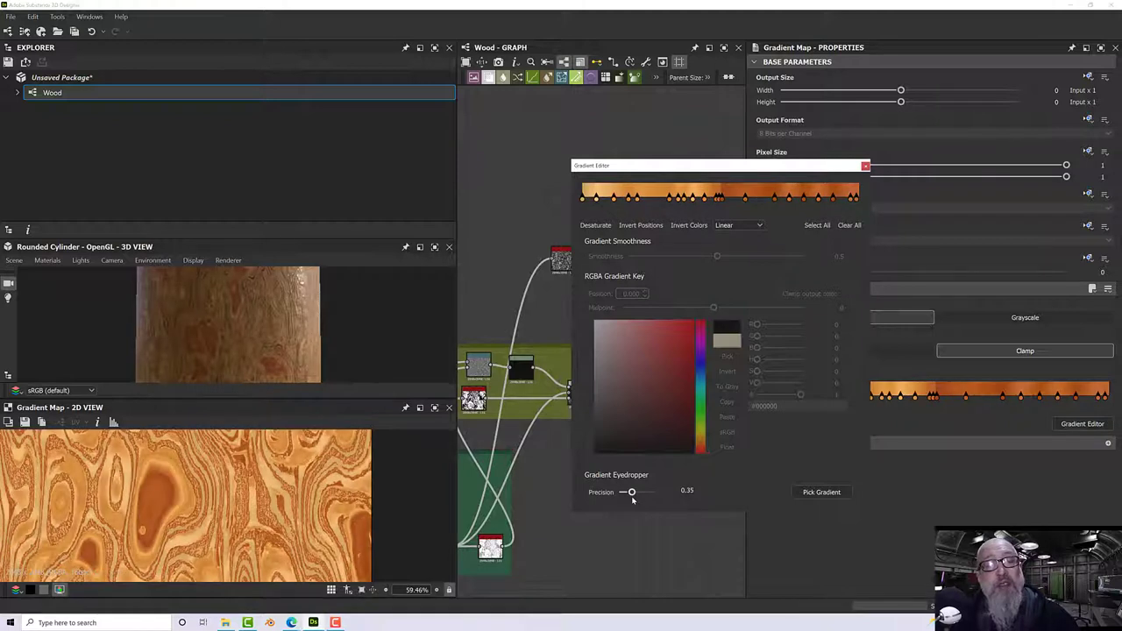
{"action": "left_click", "coordinate": [720, 199]}
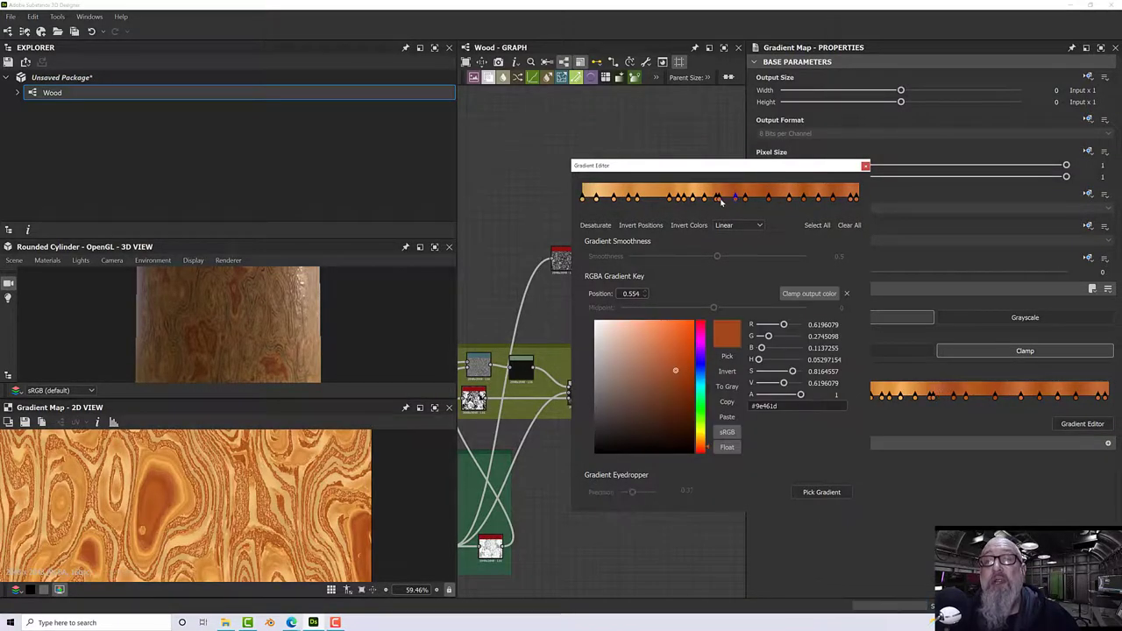
{"action": "left_click", "coordinate": [720, 199]}
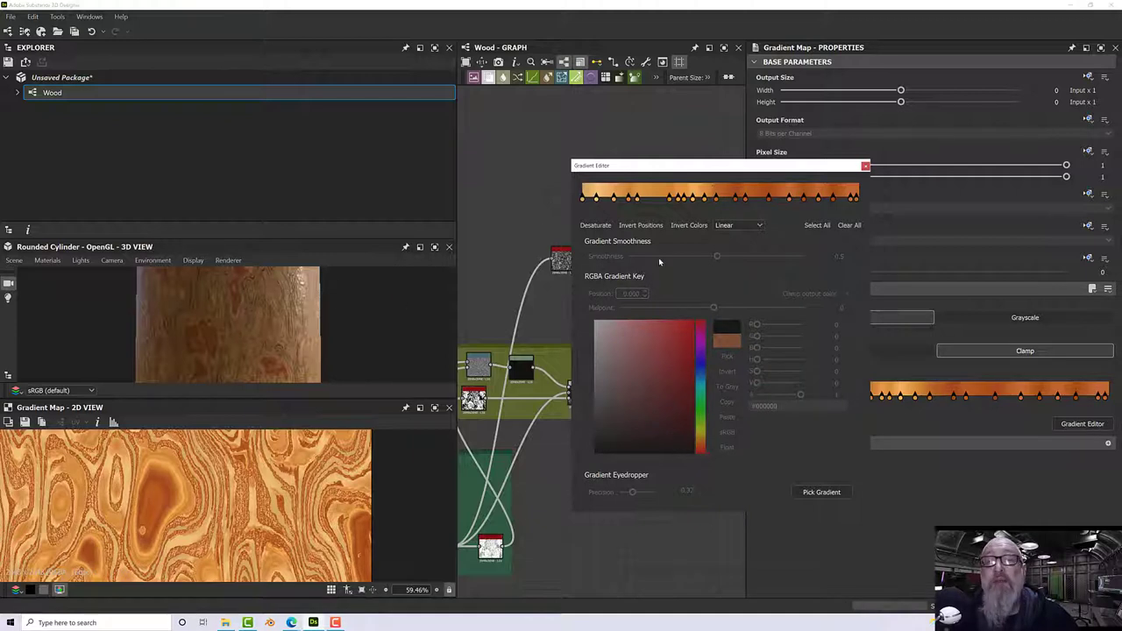
- Invert the gradient key positions and enlarge the 3D View to inspect the reversed grain
{"action": "left_click", "coordinate": [641, 225]}
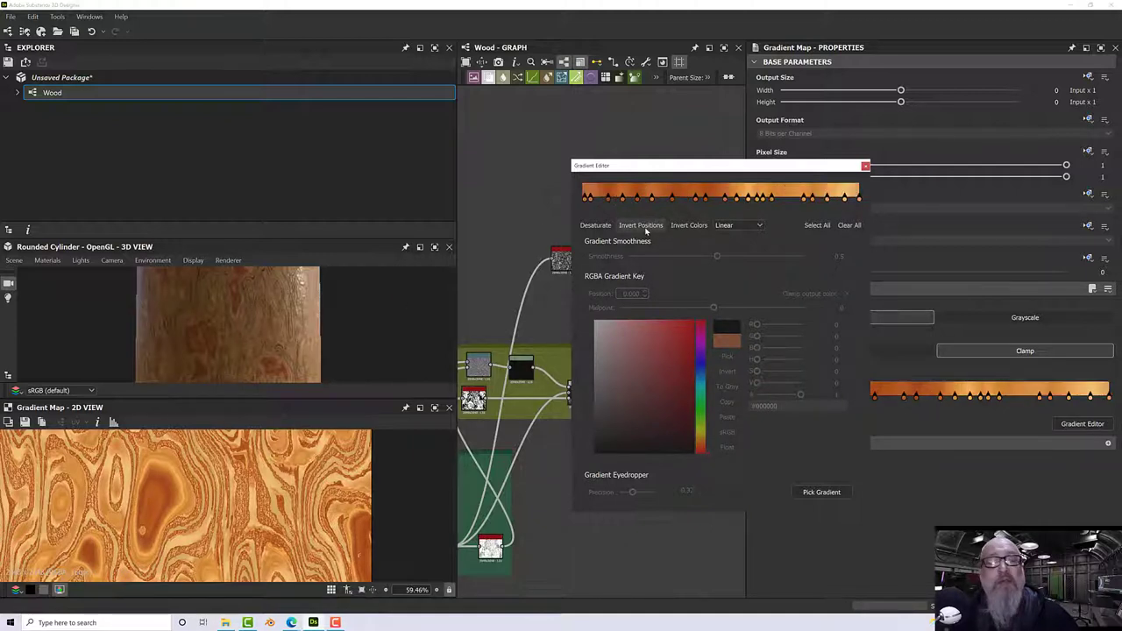
{"action": "left_click_drag", "start_coordinate": [278, 334], "coordinate": [252, 345]}
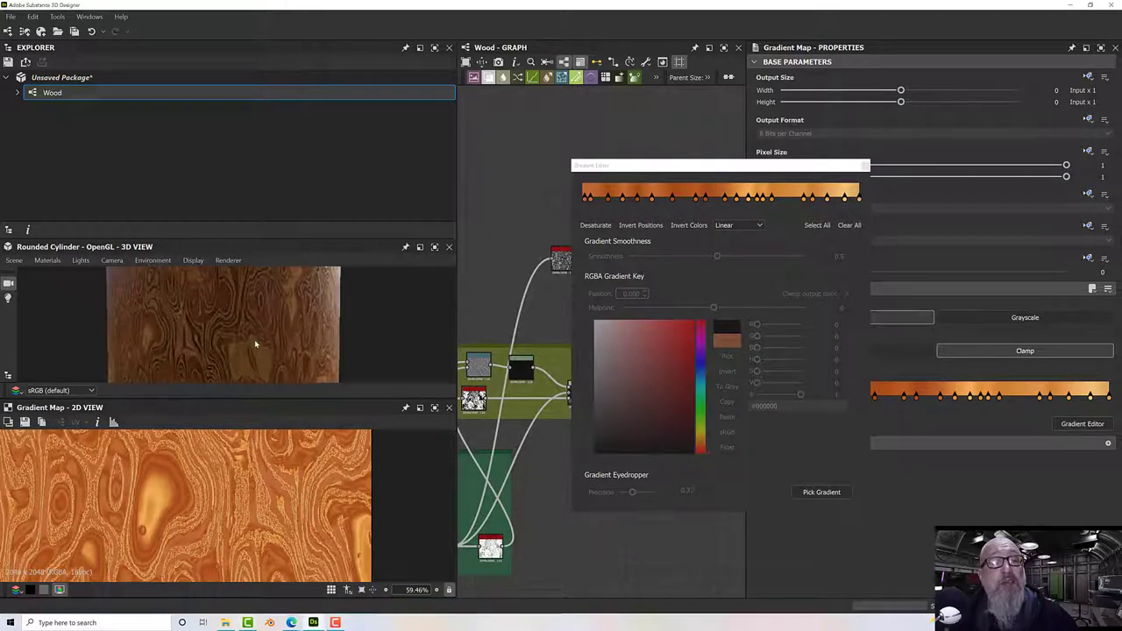
{"action": "scroll", "coordinate": [253, 345], "scroll_direction": "down", "scroll_amount": 5}
{"action": "left_click_drag", "start_coordinate": [281, 237], "coordinate": [282, 129]}
{"action": "left_click_drag", "start_coordinate": [274, 267], "coordinate": [220, 279]}
{"action": "scroll", "coordinate": [244, 278], "scroll_direction": "up", "scroll_amount": 3}
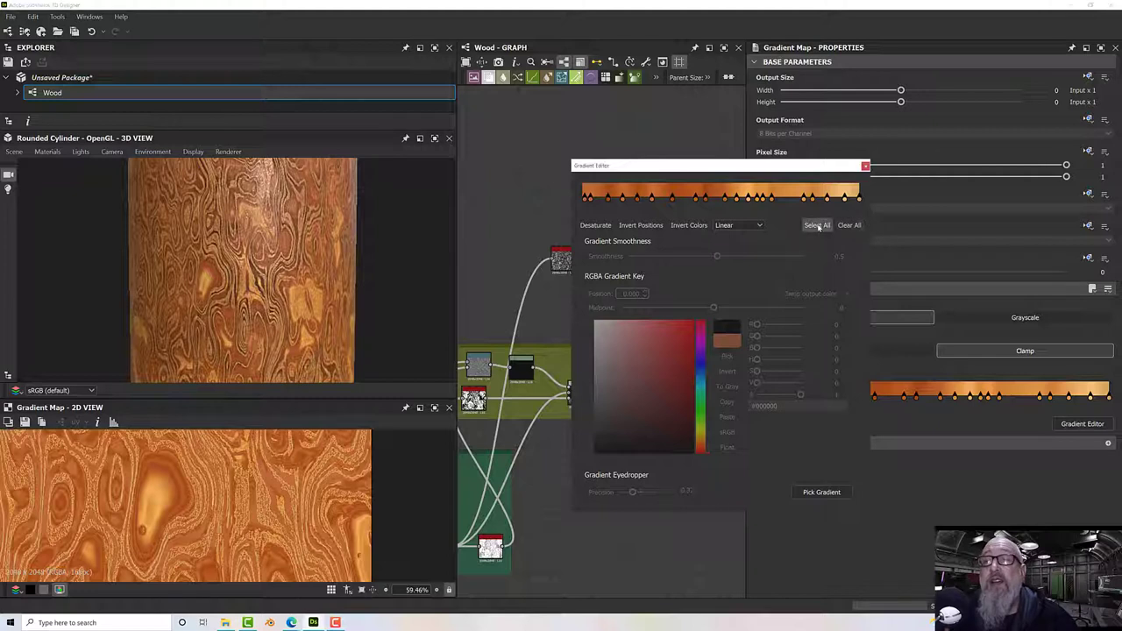
- Darken and desaturate all gradient keys with ΔV and ΔS, undoing an accidental pink shift
{"action": "left_click", "coordinate": [817, 225]}
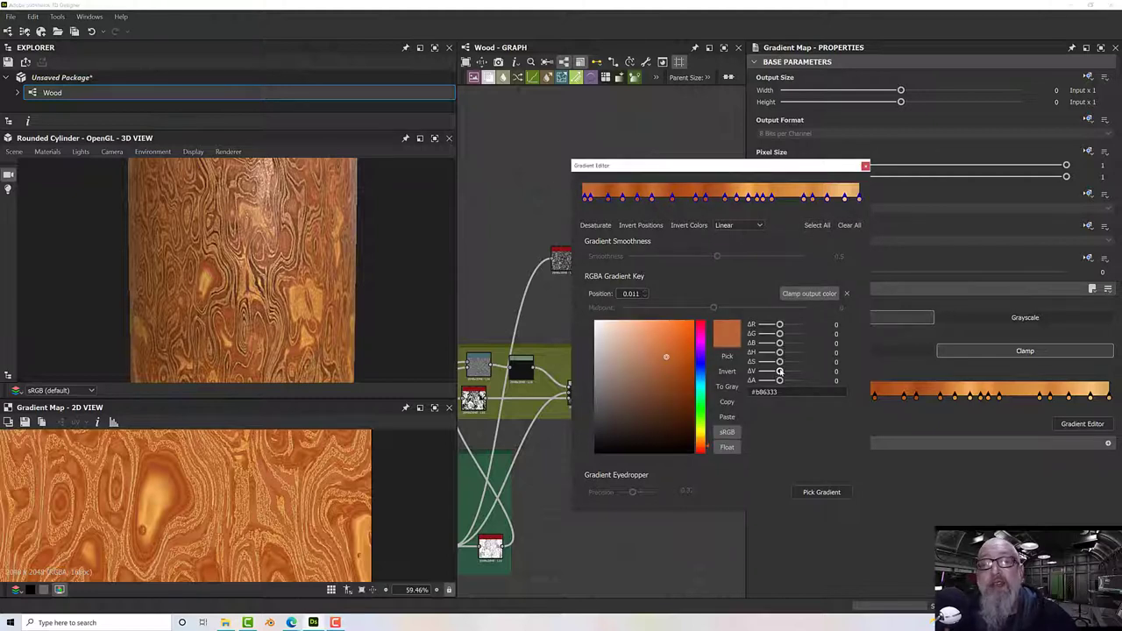
{"action": "left_click_drag", "start_coordinate": [779, 371], "coordinate": [754, 377]}
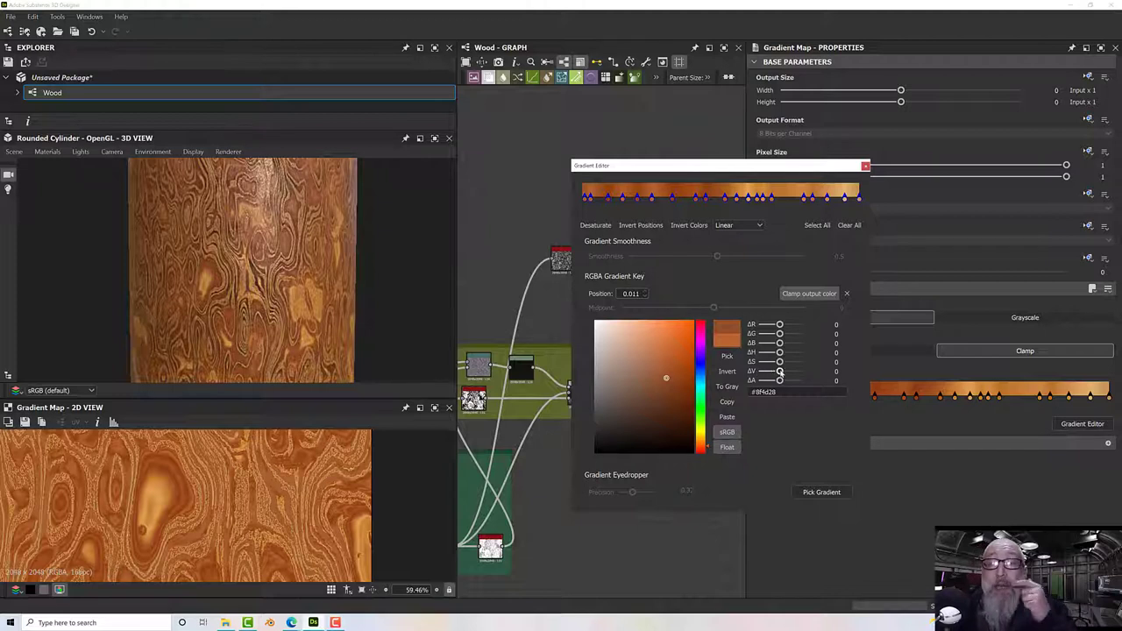
{"action": "left_click_drag", "start_coordinate": [780, 371], "coordinate": [778, 354]}
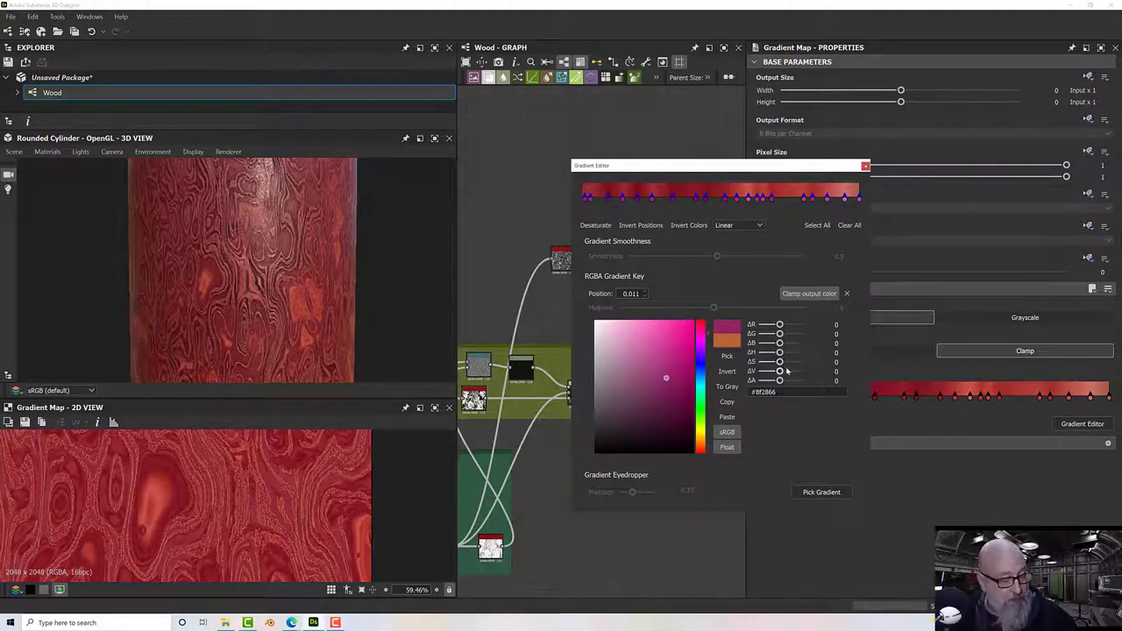
{"action": "key", "text": "ctrl+z"}
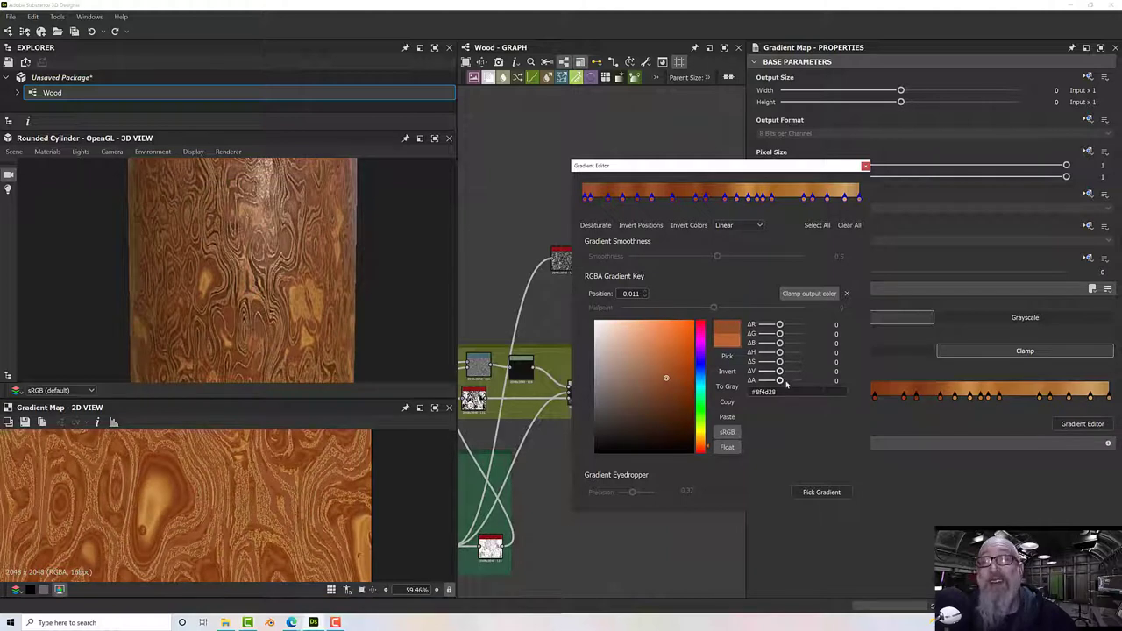
{"action": "left_click_drag", "start_coordinate": [780, 362], "coordinate": [779, 365]}
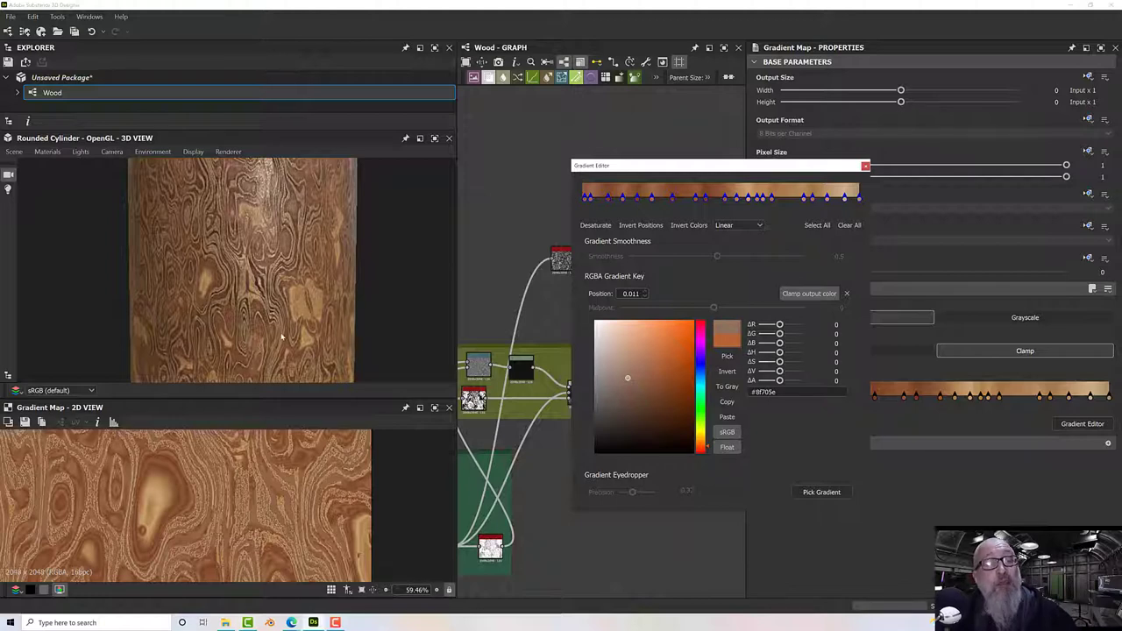
{"action": "left_click", "coordinate": [295, 307]}
{"action": "left_click_drag", "start_coordinate": [230, 300], "coordinate": [180, 322]}
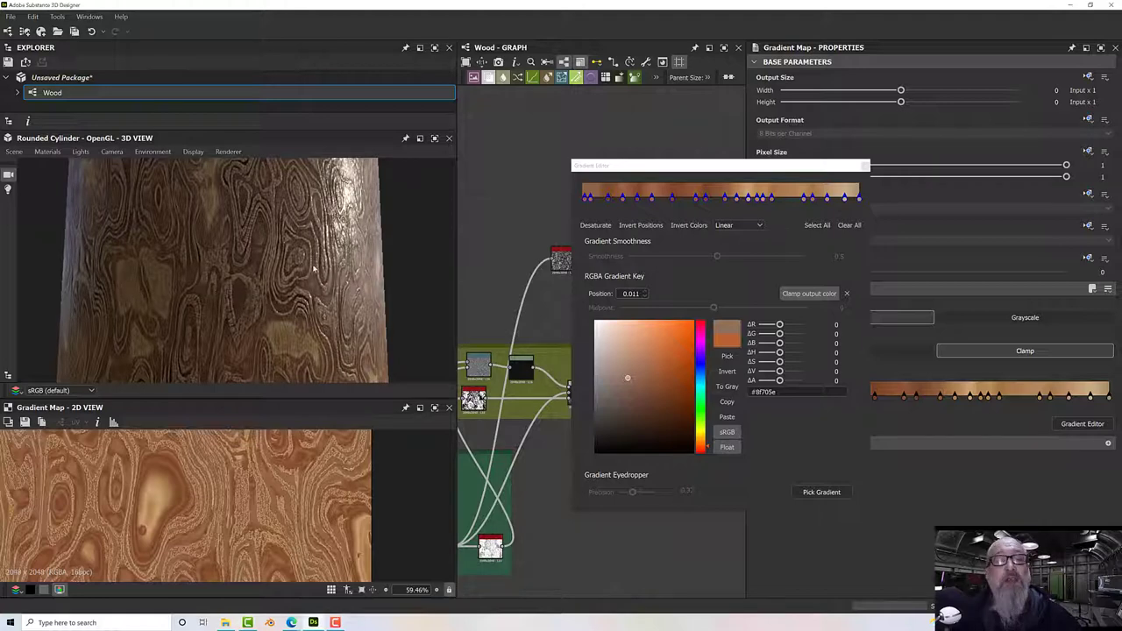
{"action": "left_click", "coordinate": [749, 200]}
- Restore the brown wood gradient and inspect the key at position 0.600
{"action": "key", "text": "ctrl+z"}
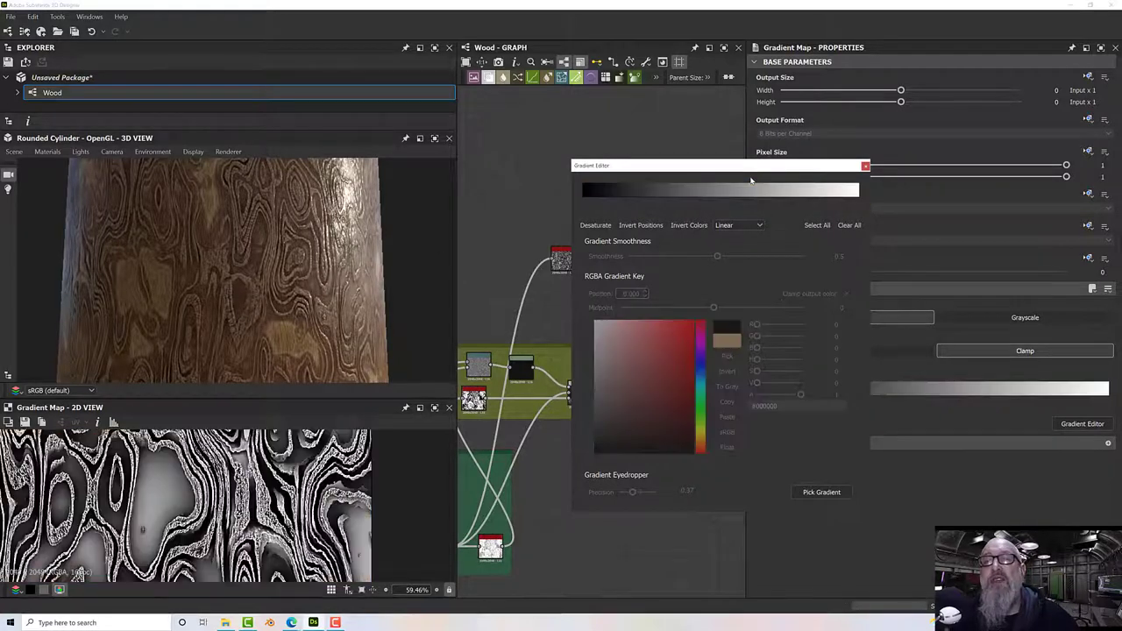
{"action": "key", "text": "ctrl+v"}
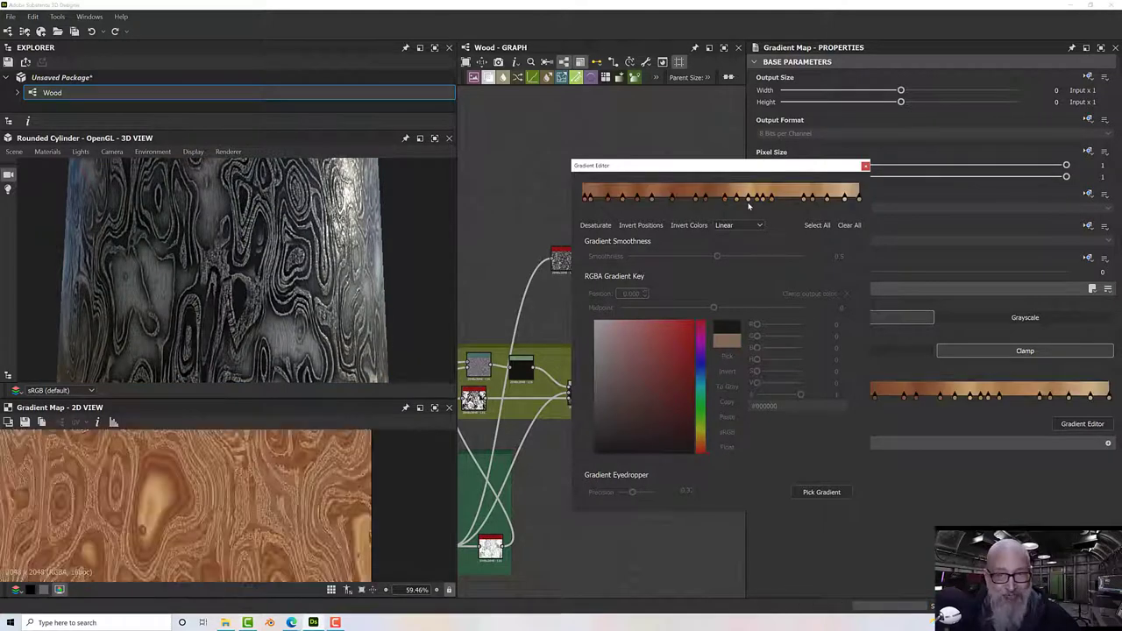
{"action": "left_click", "coordinate": [751, 200]}
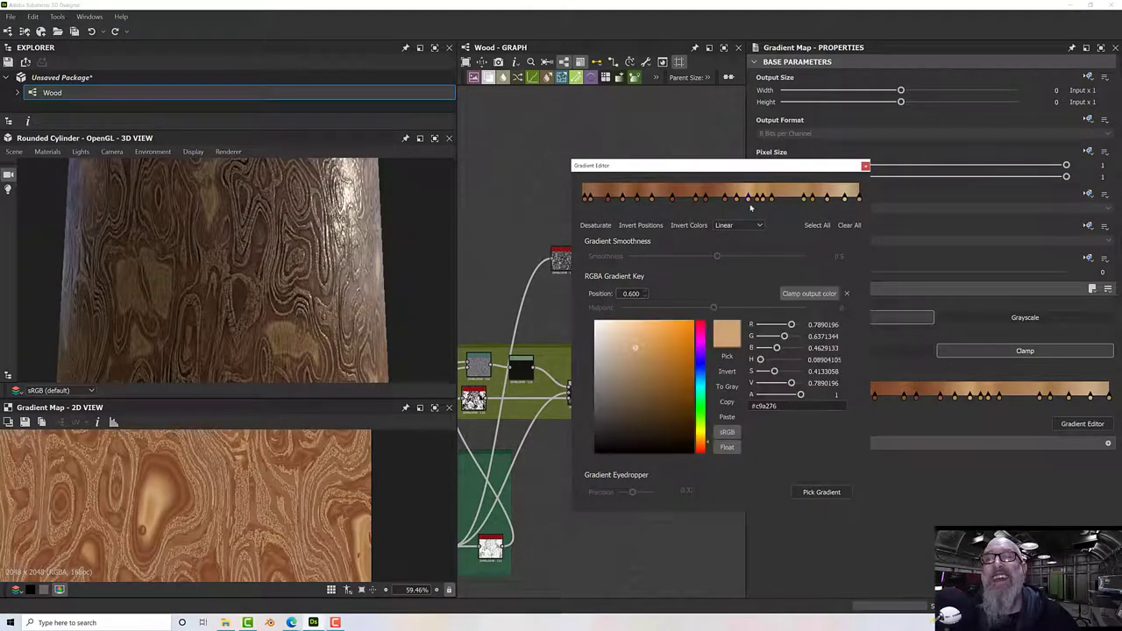
{"action": "left_click", "coordinate": [750, 180]}
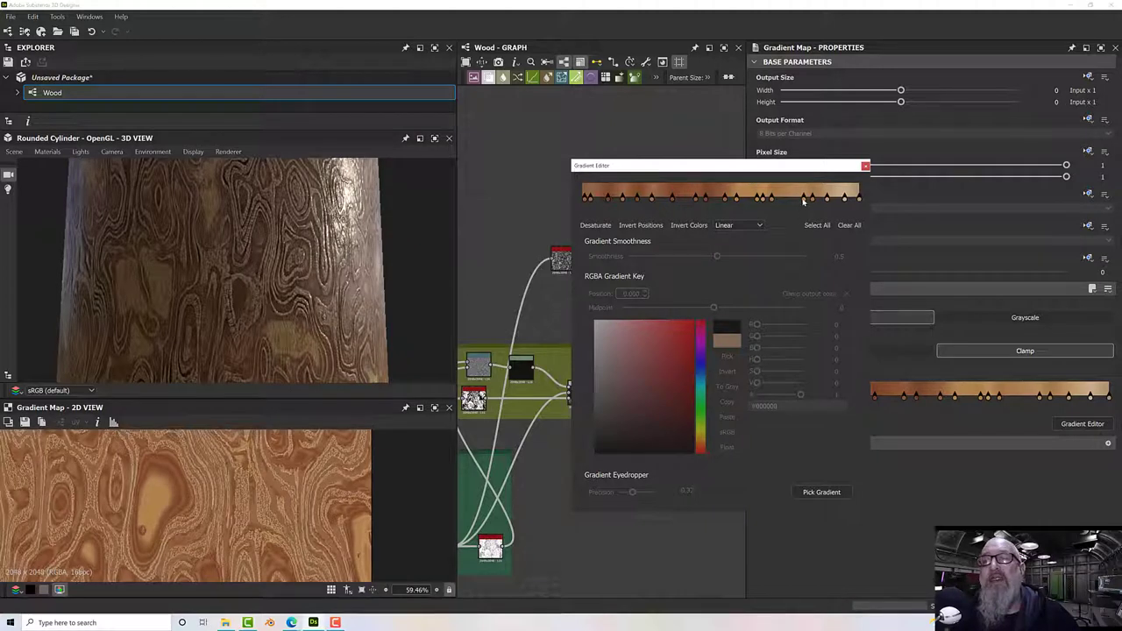
- Turn the 0.947 key saturated orange and the 1.000 key a darker golden brown
{"action": "left_click", "coordinate": [803, 200]}
{"action": "left_click", "coordinate": [845, 200]}
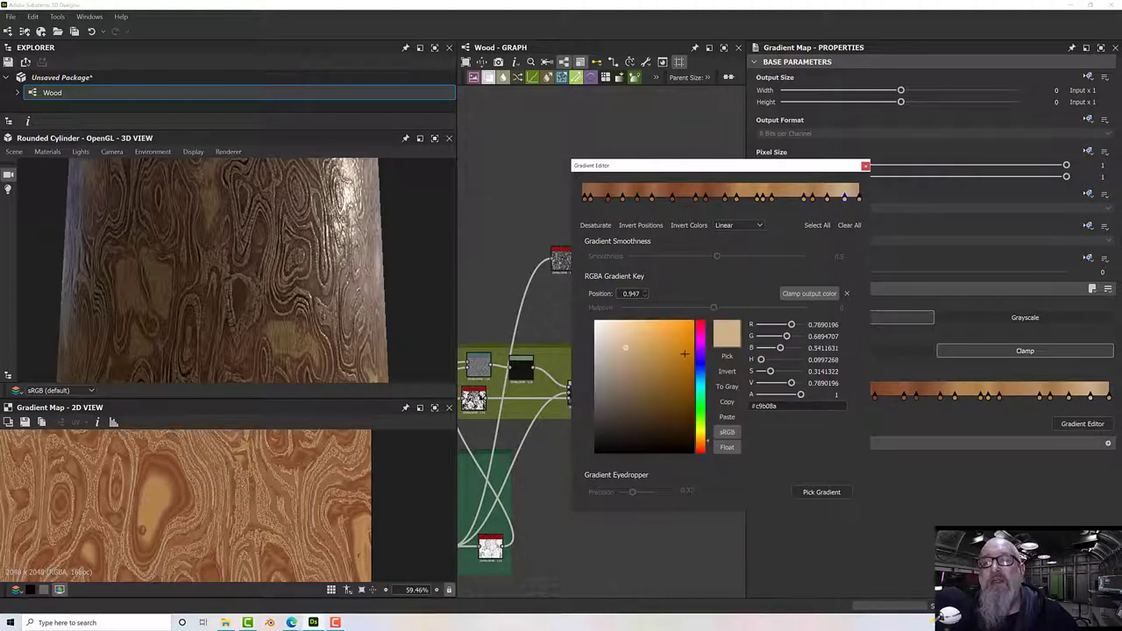
{"action": "mouse_move", "coordinate": [685, 353]}
{"action": "left_mouse_down"}
{"action": "mouse_move", "coordinate": [664, 354]}
{"action": "mouse_move", "coordinate": [676, 376]}
{"action": "mouse_move", "coordinate": [695, 368]}
{"action": "left_mouse_up"}
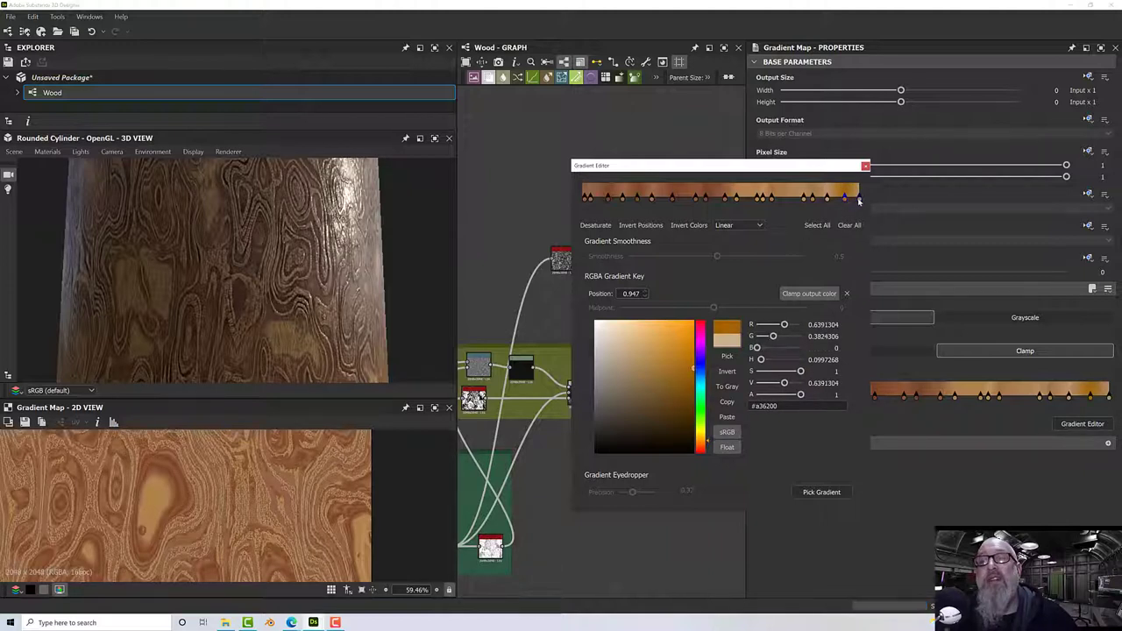
{"action": "left_click", "coordinate": [859, 202]}
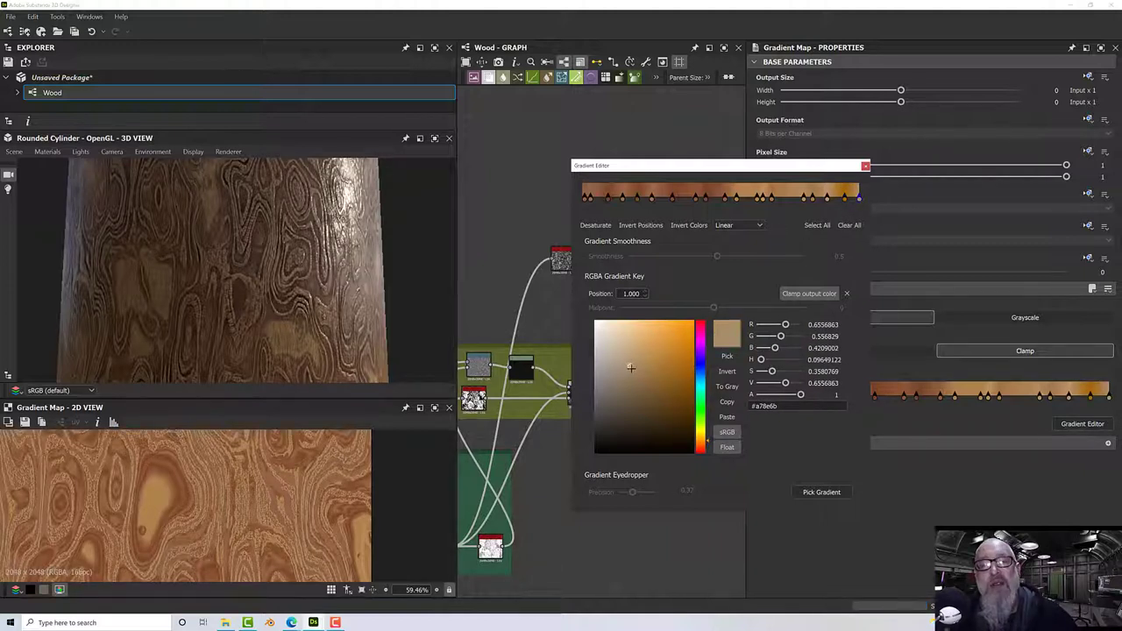
{"action": "left_click_drag", "start_coordinate": [631, 367], "coordinate": [671, 378]}
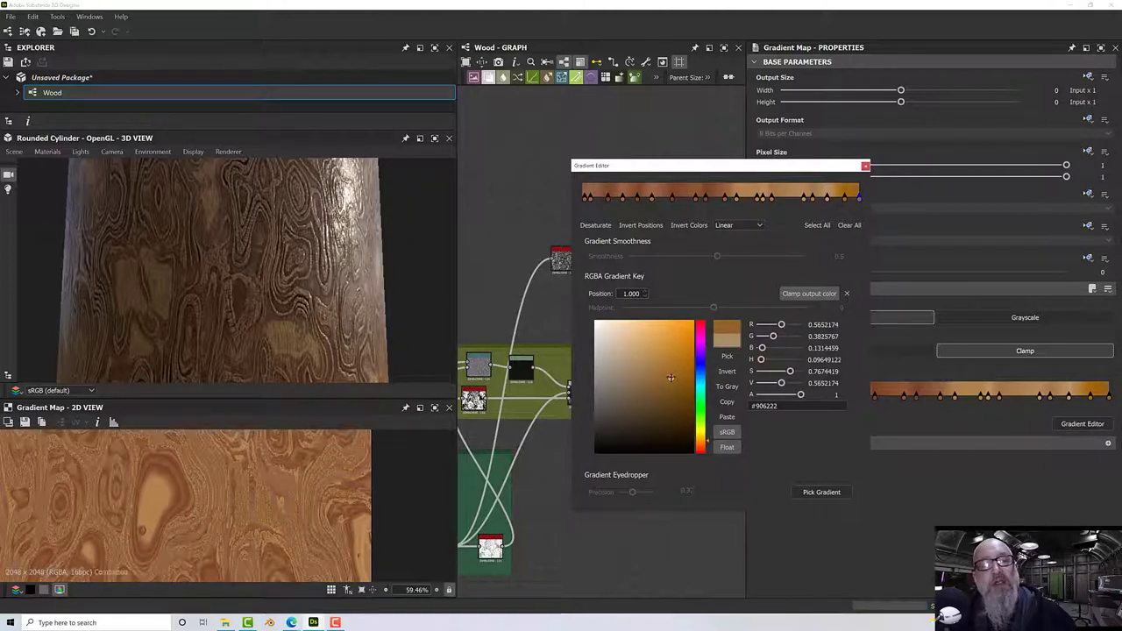
- Darken the keys at 0.886 and 0.653 and nudge a nearby key slightly right
{"action": "left_click", "coordinate": [825, 200]}
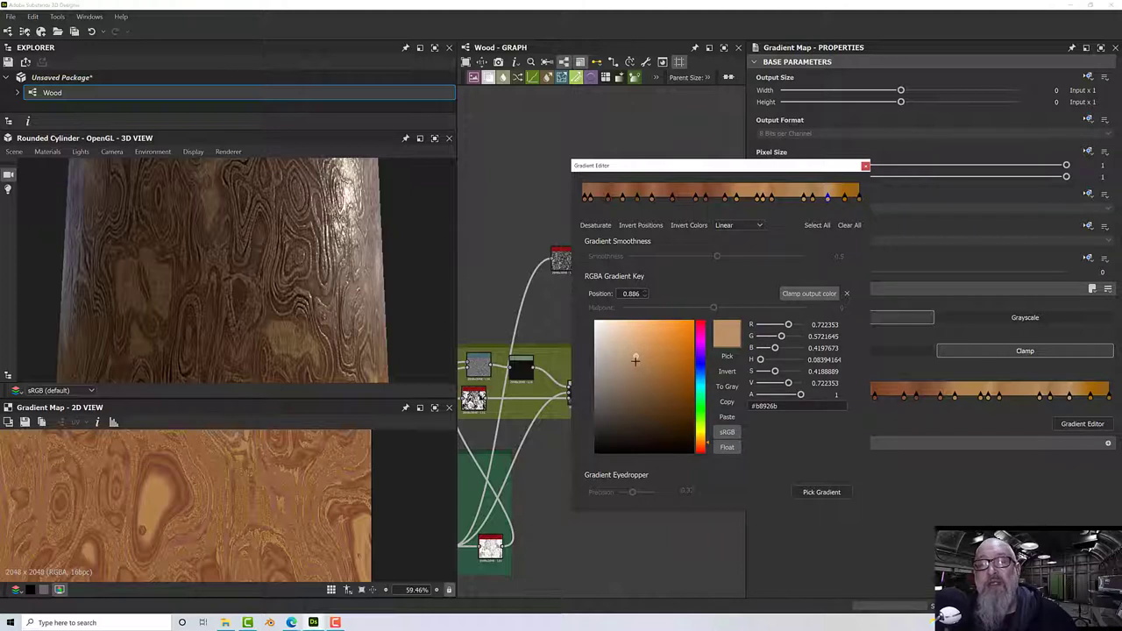
{"action": "left_click_drag", "start_coordinate": [635, 363], "coordinate": [638, 384]}
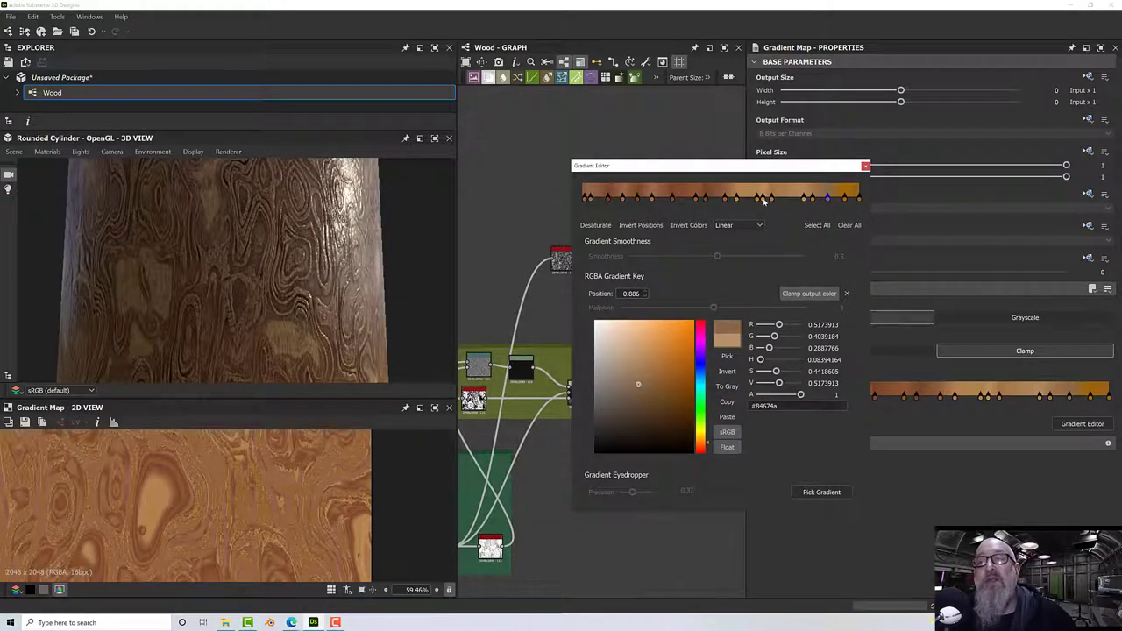
{"action": "left_click", "coordinate": [763, 198]}
{"action": "left_click_drag", "start_coordinate": [641, 355], "coordinate": [644, 368]}
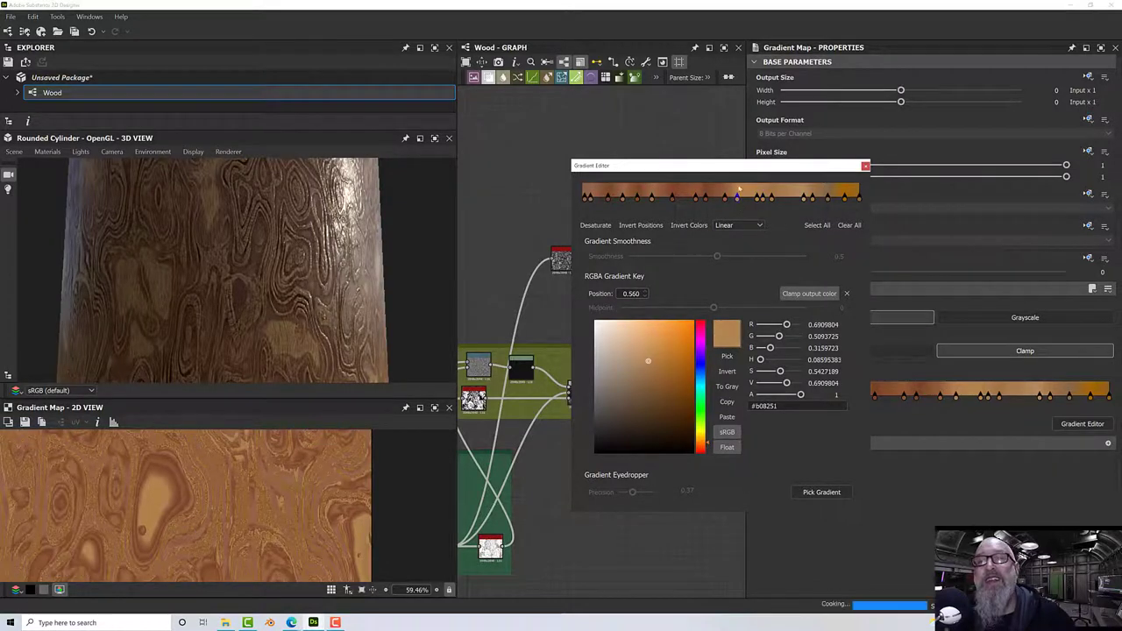
{"action": "left_click", "coordinate": [739, 186]}
{"action": "left_click_drag", "start_coordinate": [758, 199], "coordinate": [763, 200]}
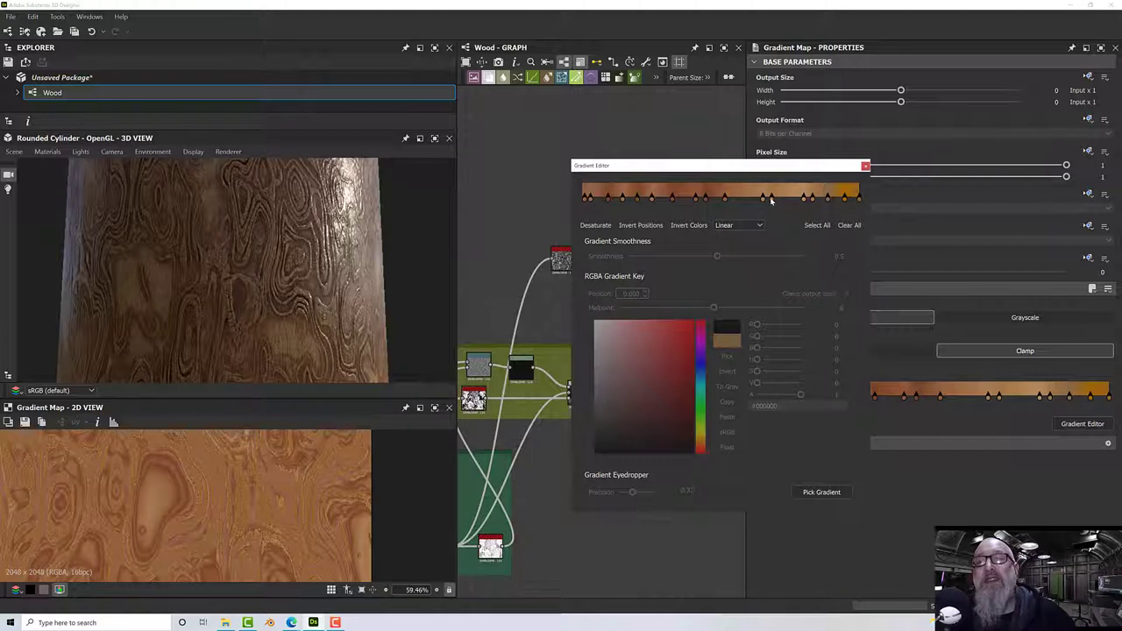
{"action": "left_click", "coordinate": [771, 199]}
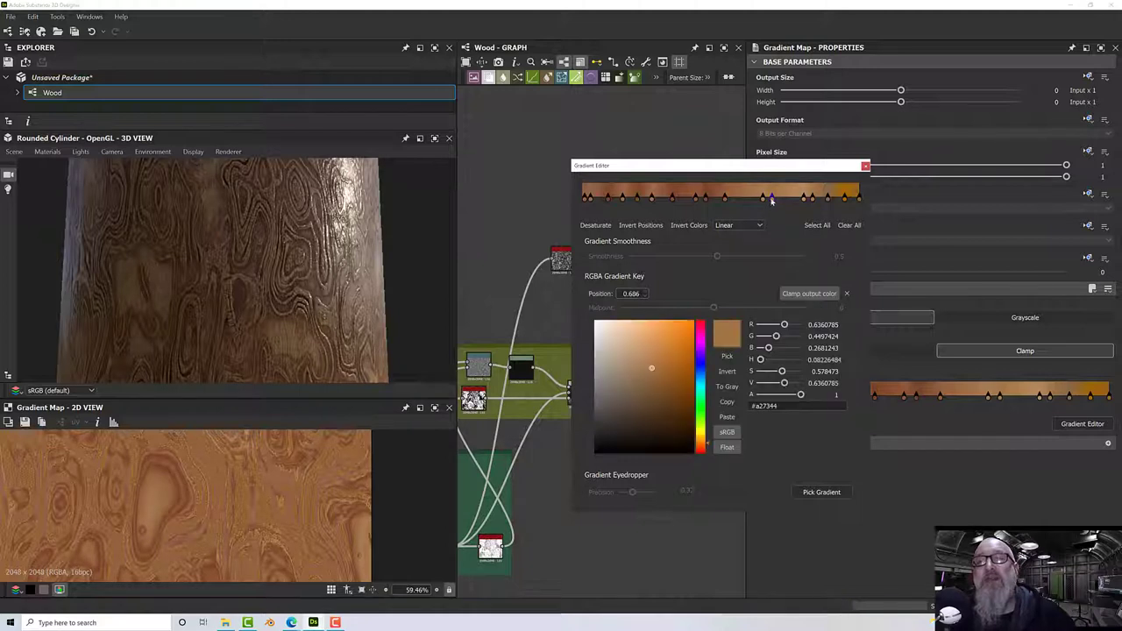
{"action": "left_click", "coordinate": [762, 179]}
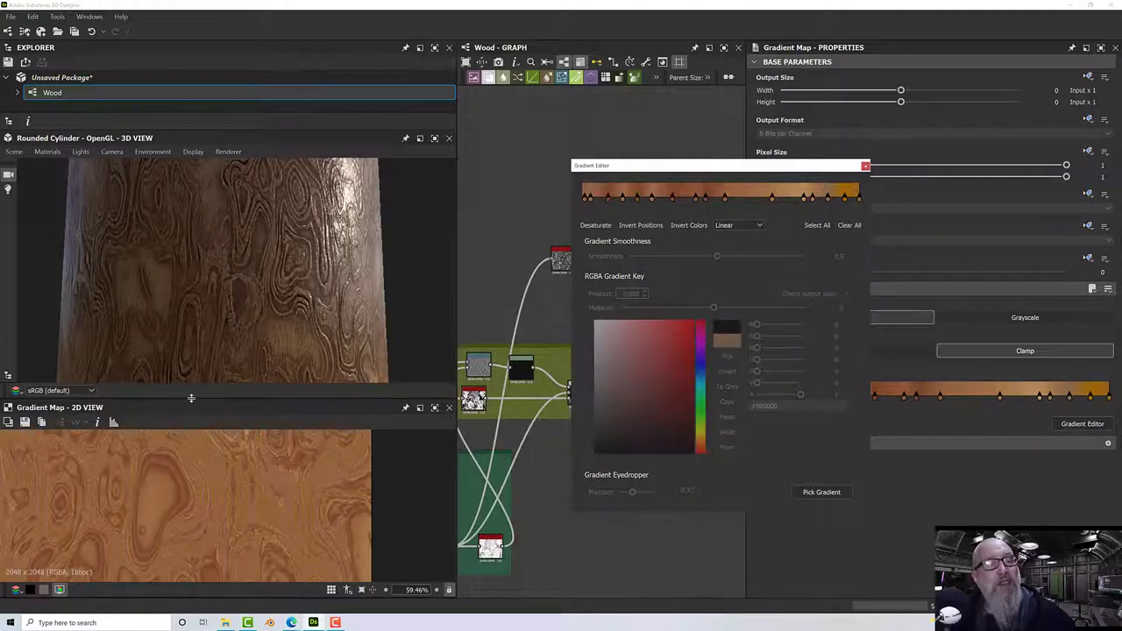
- Orbit and zoom the cylinder to review the recoloured orange-brown grain
{"action": "left_click_drag", "start_coordinate": [208, 352], "coordinate": [229, 325]}
{"action": "scroll", "coordinate": [213, 355], "scroll_direction": "down", "scroll_amount": 5}
{"action": "scroll", "coordinate": [236, 321], "scroll_direction": "up", "scroll_amount": 3}
{"action": "scroll", "coordinate": [292, 333], "scroll_direction": "down", "scroll_amount": 3}
{"action": "scroll", "coordinate": [229, 325], "scroll_direction": "down", "scroll_amount": 2}
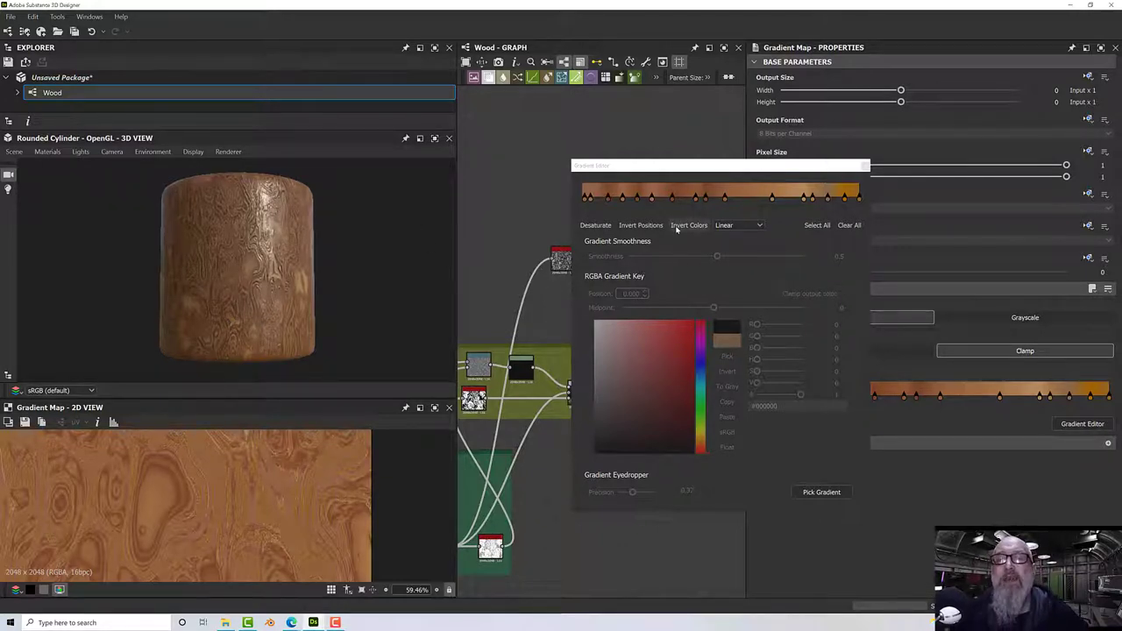
{"action": "left_click", "coordinate": [649, 225]}
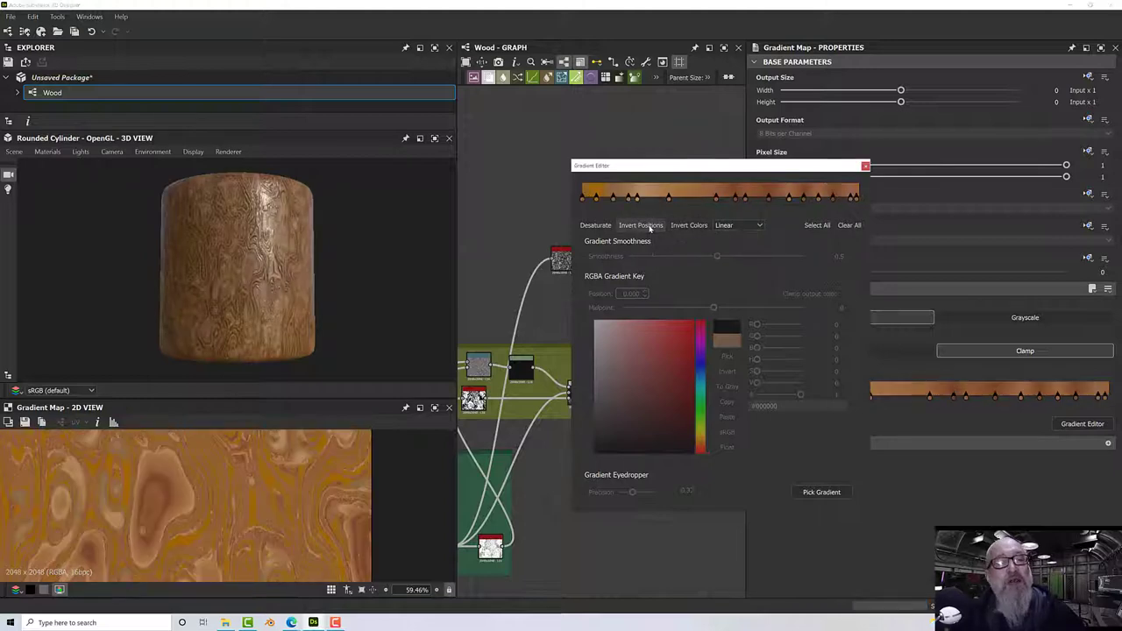
{"action": "mouse_move", "coordinate": [201, 271]}
{"action": "left_mouse_down"}
{"action": "mouse_move", "coordinate": [243, 275]}
{"action": "mouse_move", "coordinate": [243, 258]}
{"action": "mouse_move", "coordinate": [212, 275]}
{"action": "left_mouse_up"}
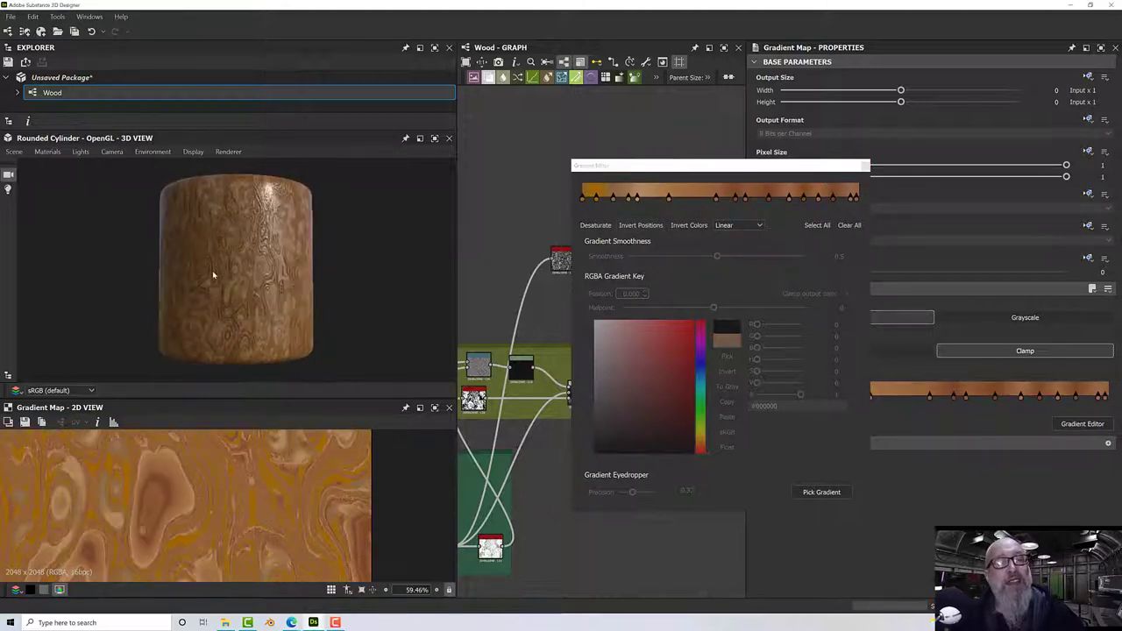
{"action": "scroll", "coordinate": [212, 272], "scroll_direction": "up", "scroll_amount": 5}
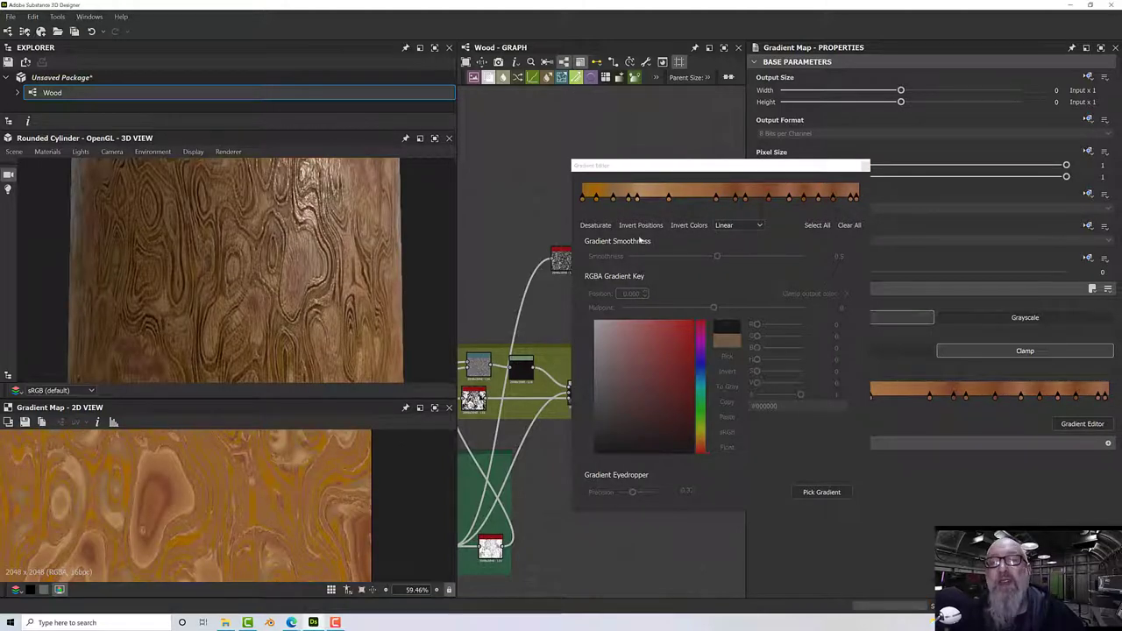
{"action": "left_click", "coordinate": [641, 225]}
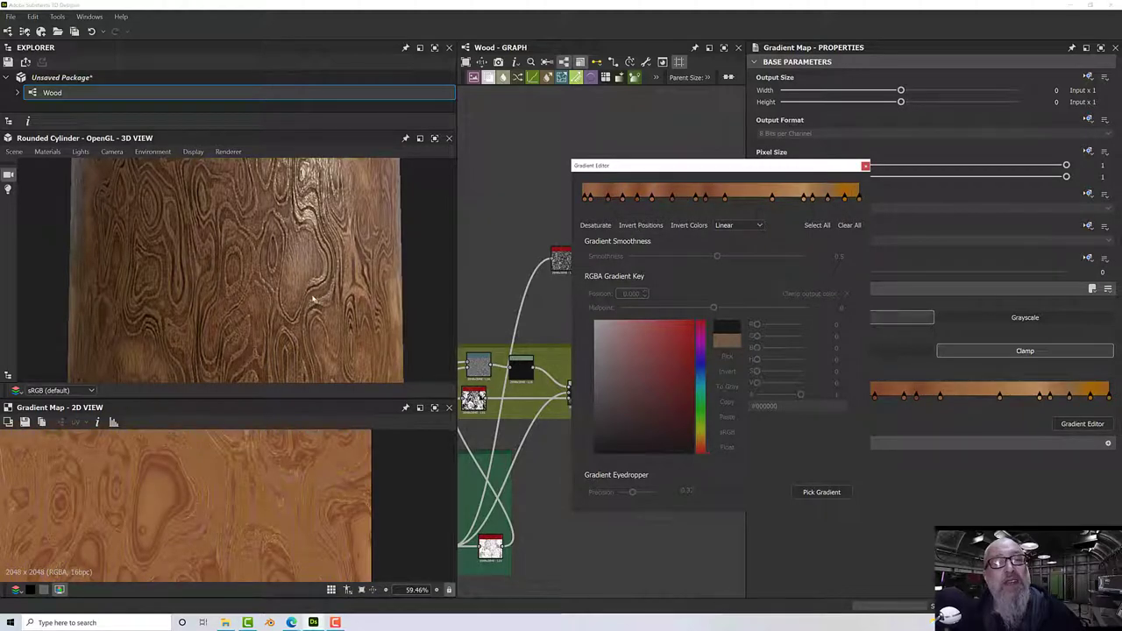
{"action": "left_click_drag", "start_coordinate": [313, 299], "coordinate": [238, 303]}
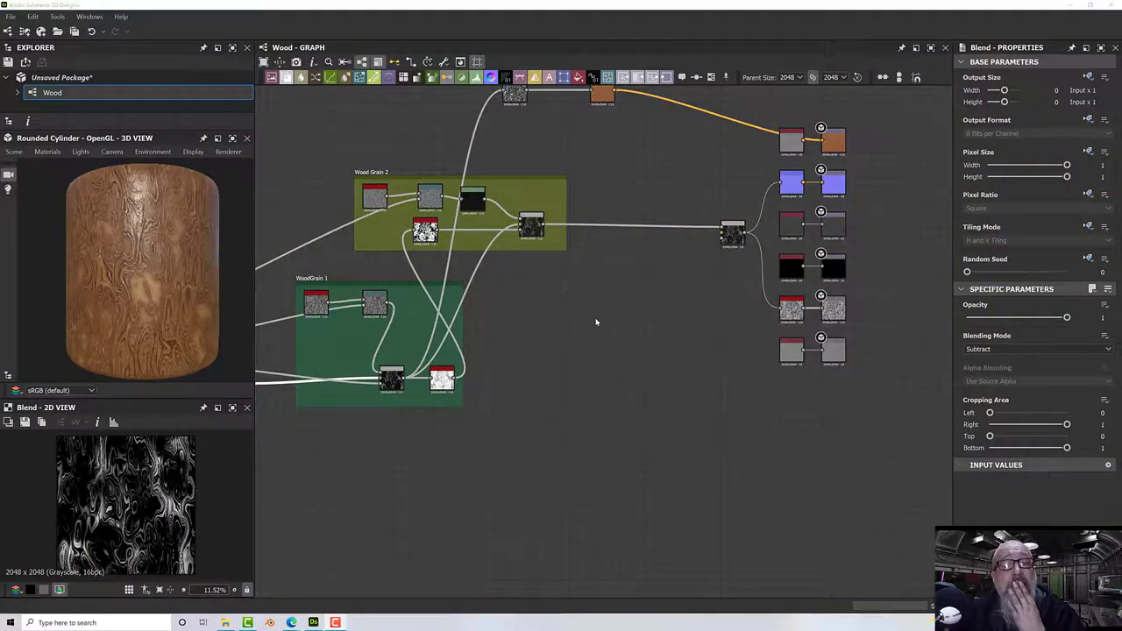
{"action": "middle_click_drag", "start_coordinate": [596, 318], "coordinate": [632, 327]}
{"action": "scroll", "coordinate": [632, 327], "scroll_direction": "down", "scroll_amount": 1}
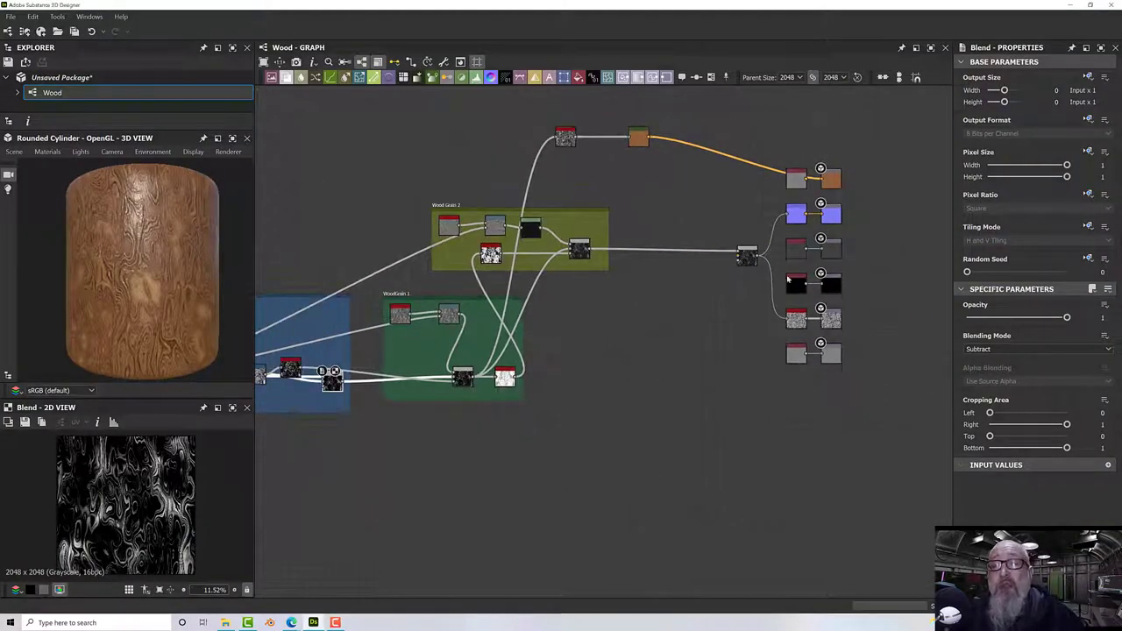
{"action": "left_click", "coordinate": [796, 249]}
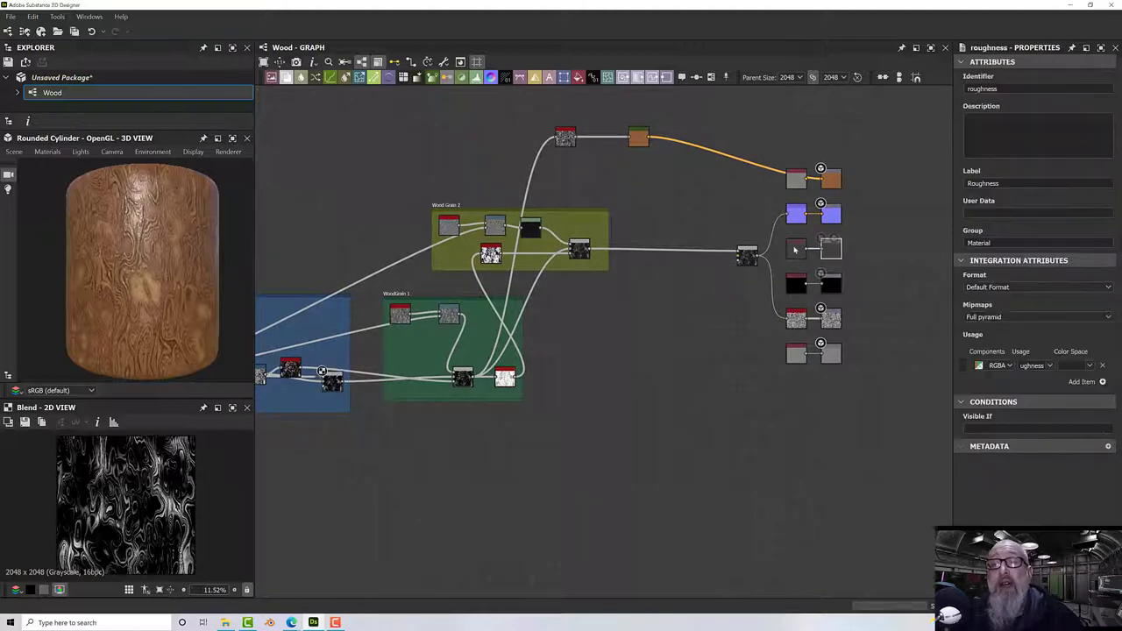
{"action": "left_click", "coordinate": [840, 253]}
{"action": "scroll", "coordinate": [838, 251], "scroll_direction": "up", "scroll_amount": 2}
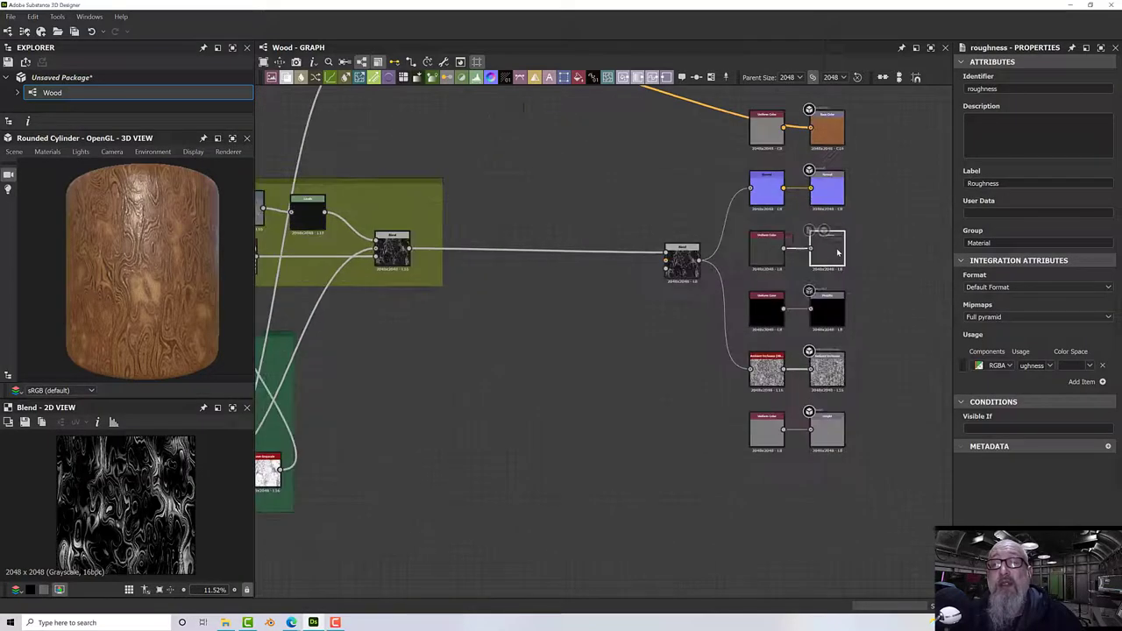
{"action": "left_click", "coordinate": [767, 246]}
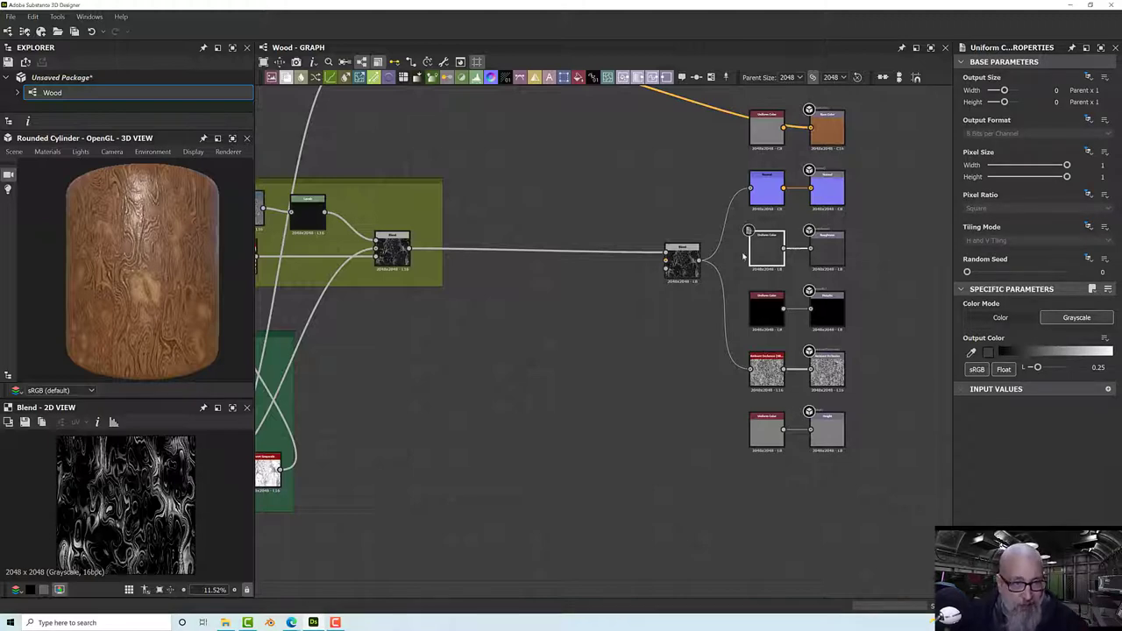
{"action": "middle_click_drag", "start_coordinate": [554, 305], "coordinate": [850, 318]}
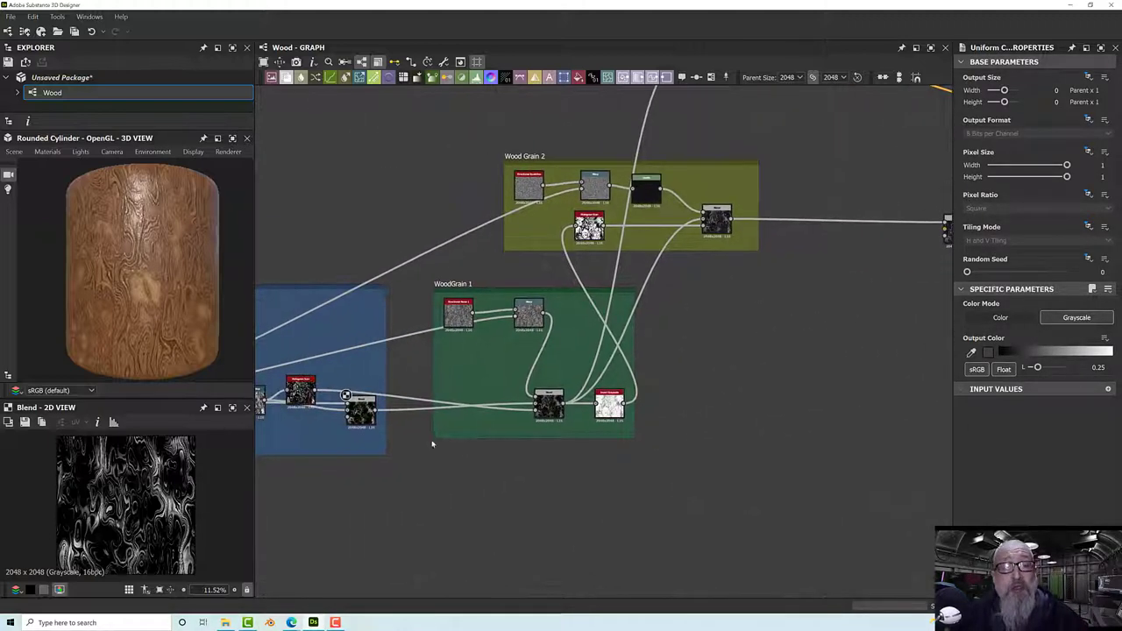
{"action": "scroll", "coordinate": [357, 412], "scroll_direction": "up", "scroll_amount": 5}
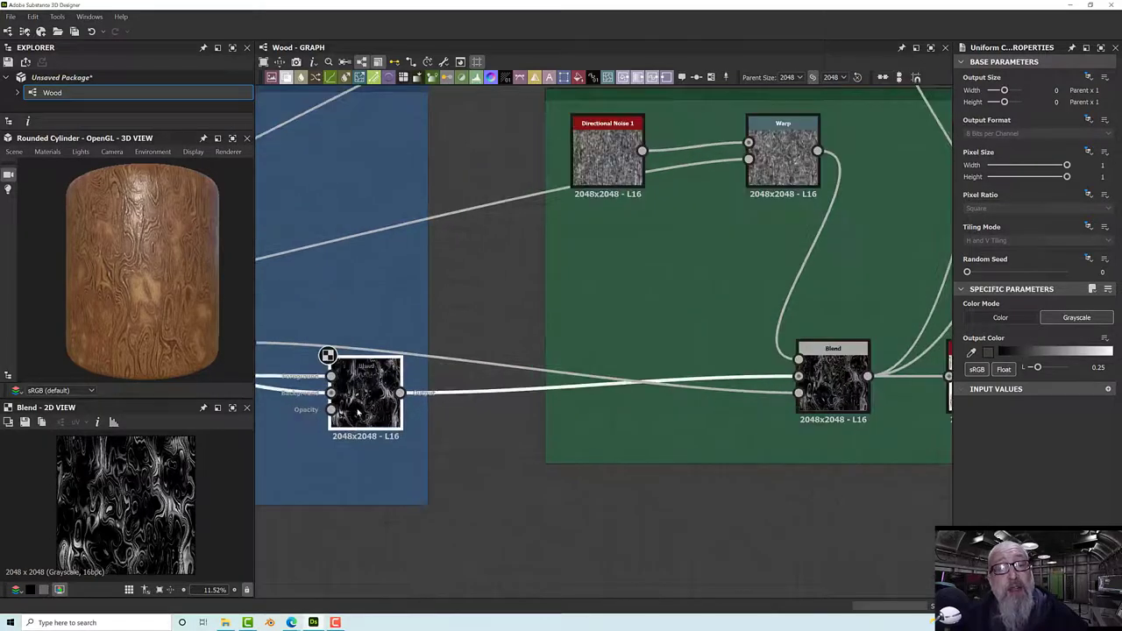
{"action": "left_click", "coordinate": [357, 412]}
{"action": "scroll", "coordinate": [358, 412], "scroll_direction": "down", "scroll_amount": 5}
{"action": "middle_click_drag", "start_coordinate": [429, 425], "coordinate": [512, 426]}
{"action": "scroll", "coordinate": [492, 427], "scroll_direction": "up", "scroll_amount": 1}
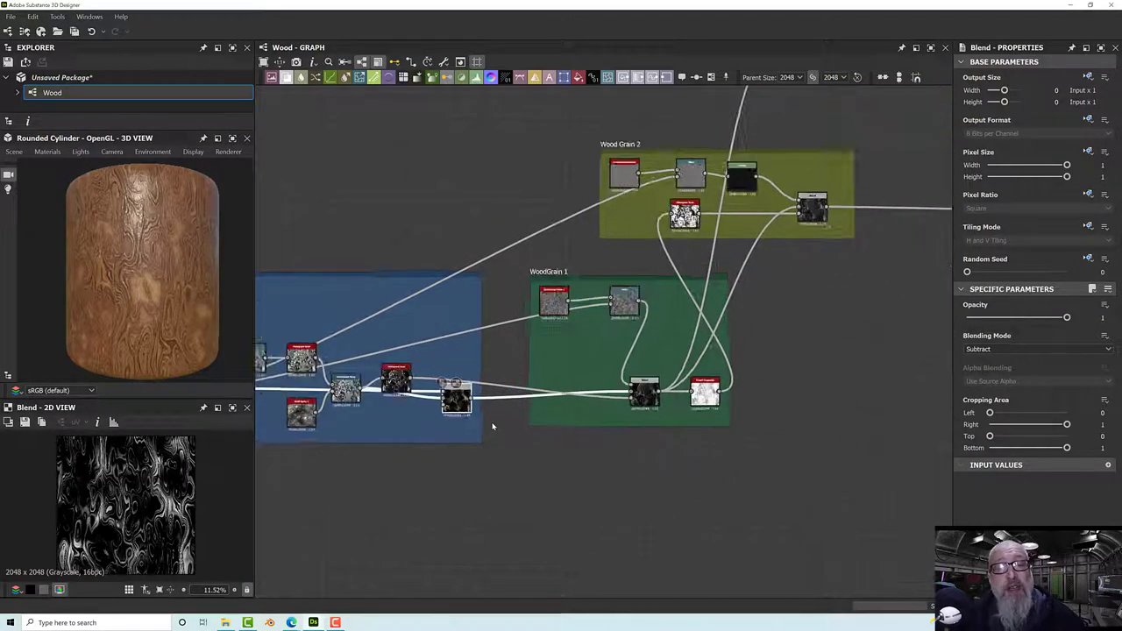
{"action": "scroll", "coordinate": [492, 427], "scroll_direction": "up", "scroll_amount": 2}
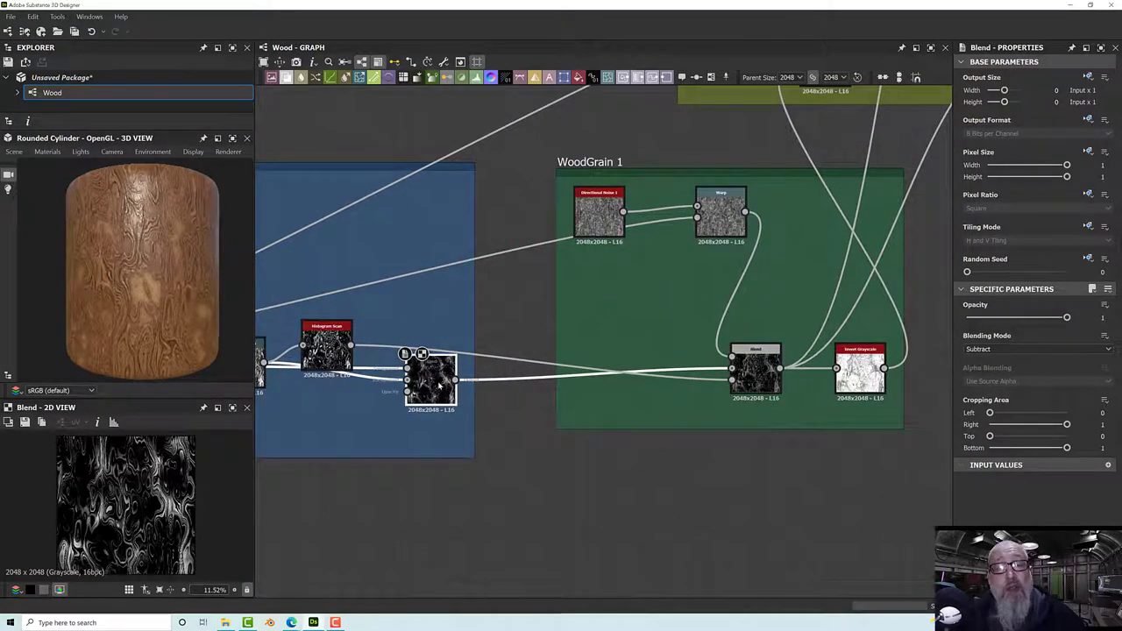
{"action": "left_click", "coordinate": [752, 377]}
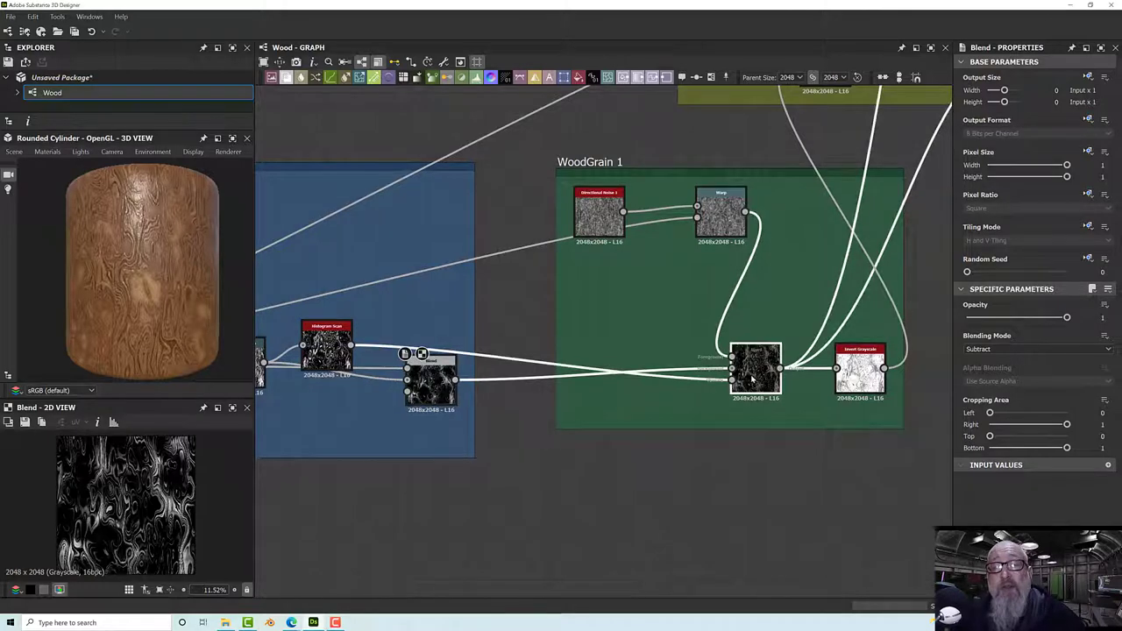
{"action": "left_click", "coordinate": [430, 382]}
{"action": "scroll", "coordinate": [429, 386], "scroll_direction": "up", "scroll_amount": 3}
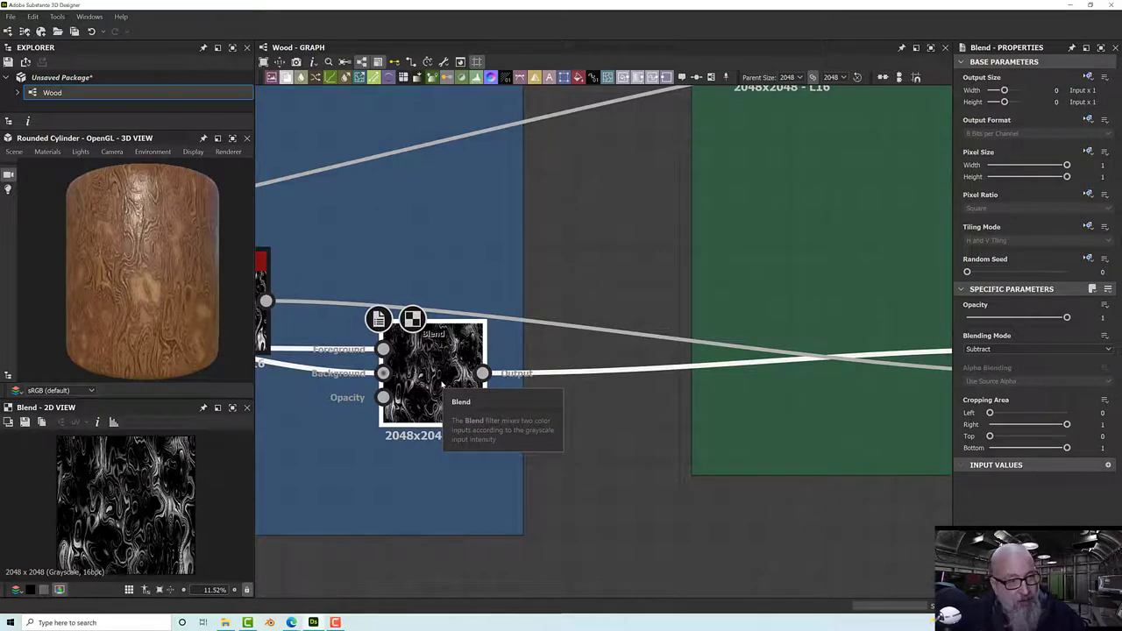
{"action": "scroll", "coordinate": [572, 281], "scroll_direction": "down", "scroll_amount": 3}
{"action": "middle_click_drag", "start_coordinate": [589, 296], "coordinate": [447, 298]}
{"action": "scroll", "coordinate": [515, 298], "scroll_direction": "down", "scroll_amount": 2}
{"action": "scroll", "coordinate": [431, 340], "scroll_direction": "down", "scroll_amount": 2}
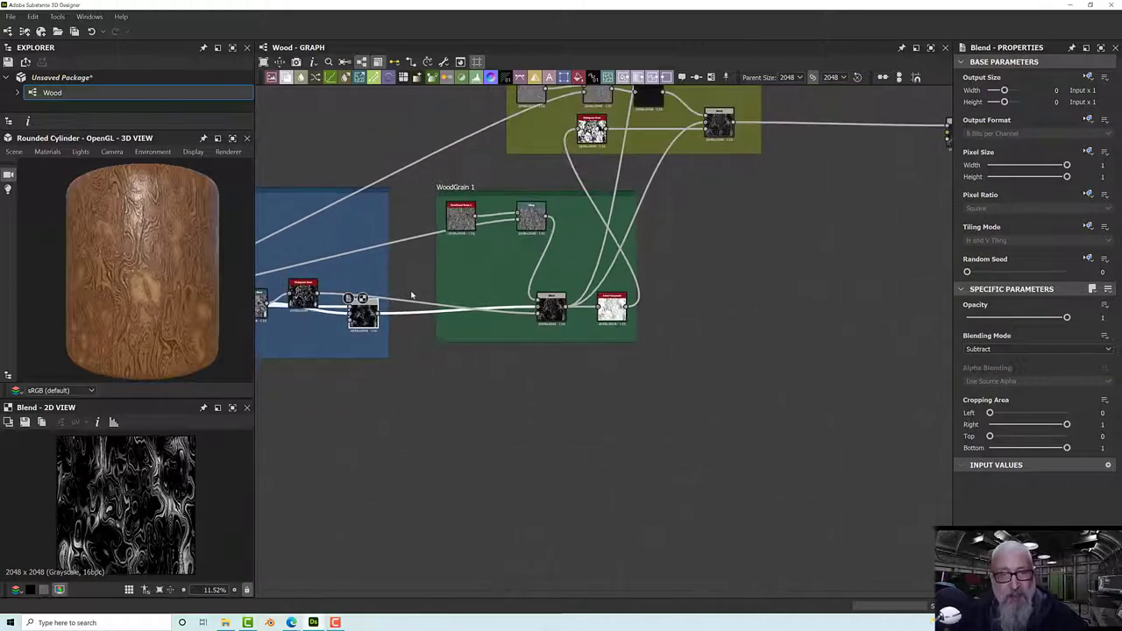
- Drag from the WoodGrain 1 output and add a Curve node via the 'curve' search
{"action": "left_click_drag", "start_coordinate": [379, 313], "coordinate": [815, 274]}
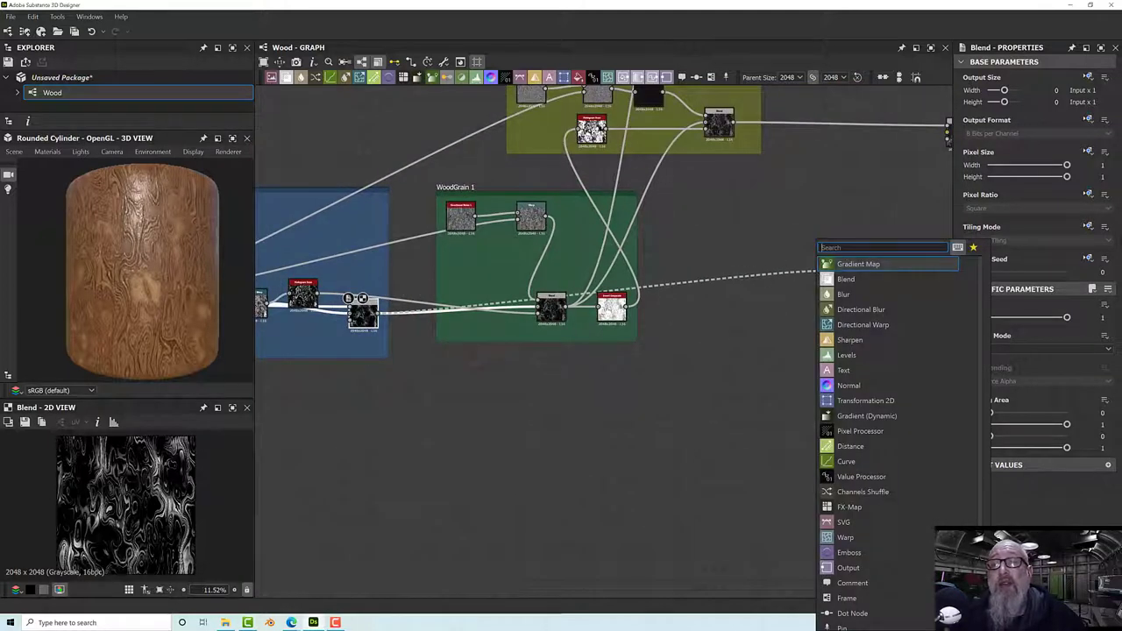
{"action": "type", "text": "curves"}
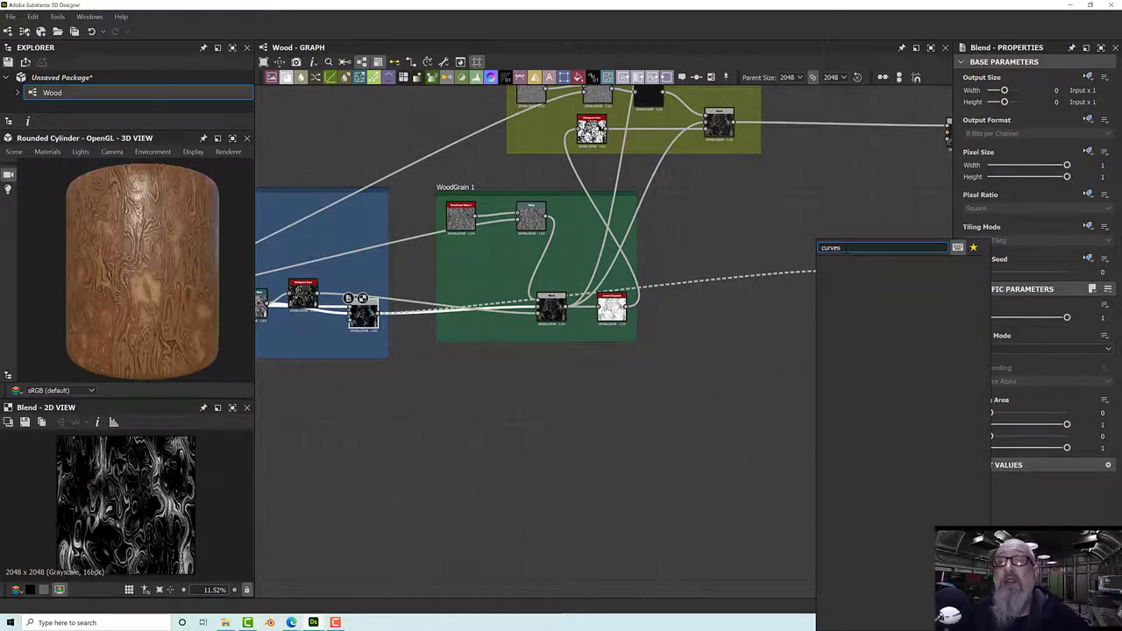
{"action": "key", "text": "BackSpace"}
{"action": "key", "text": "Return"}
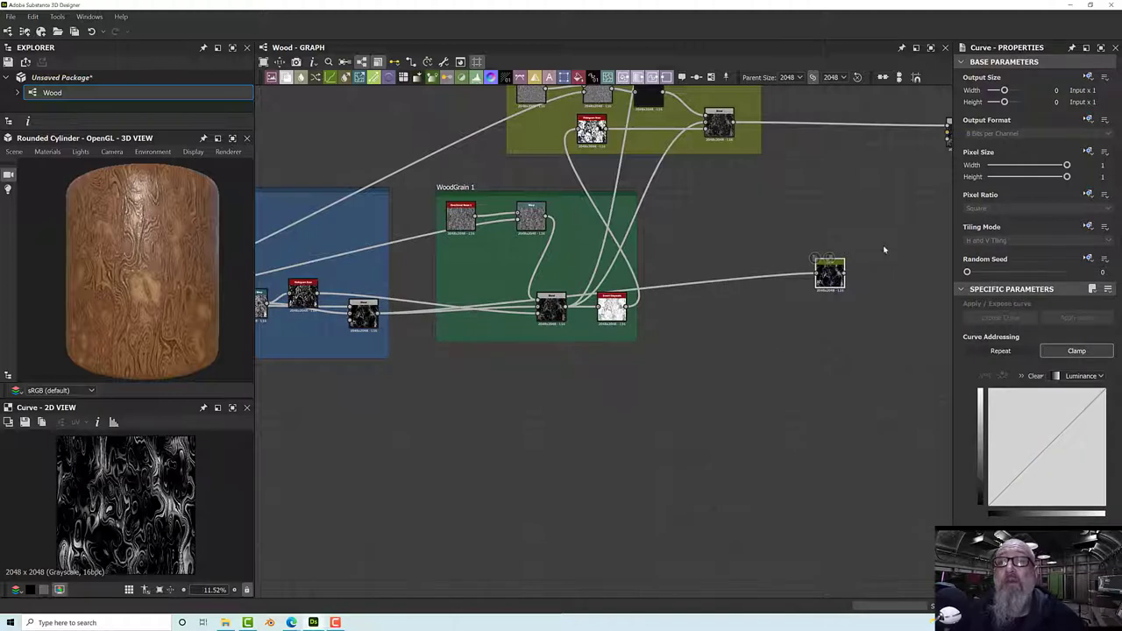
- Connect the Curve output to the roughness output and turn the cylinder to check the sheen
{"action": "middle_click_drag", "start_coordinate": [884, 250], "coordinate": [573, 272]}
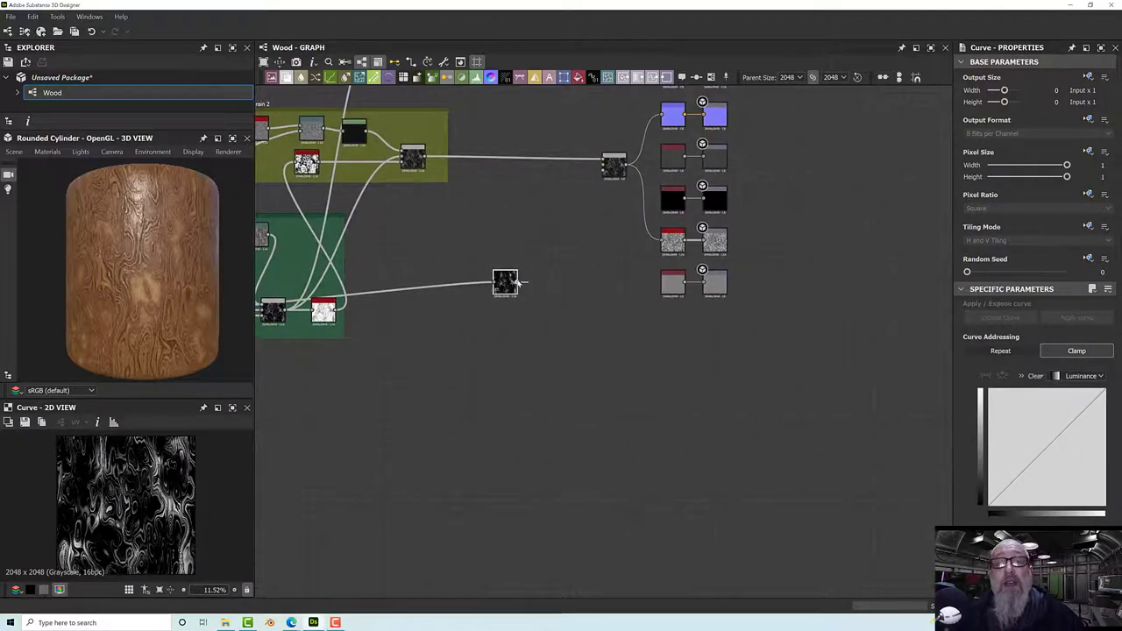
{"action": "left_click_drag", "start_coordinate": [517, 282], "coordinate": [704, 160]}
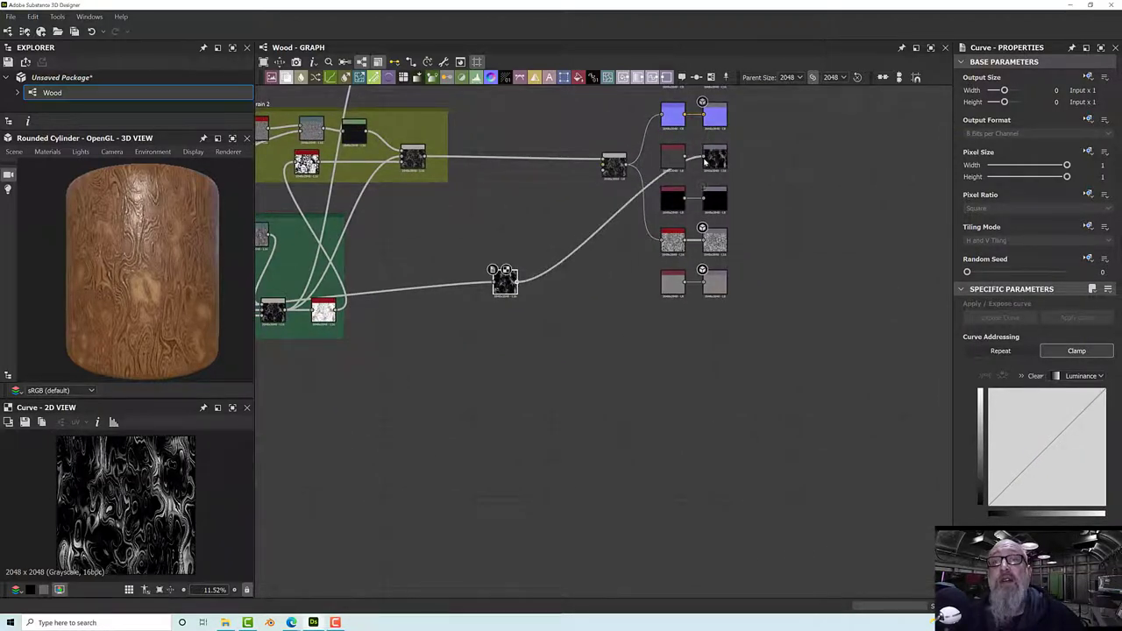
{"action": "scroll", "coordinate": [182, 262], "scroll_direction": "up", "scroll_amount": 3}
{"action": "left_click_drag", "start_coordinate": [166, 274], "coordinate": [137, 265]}
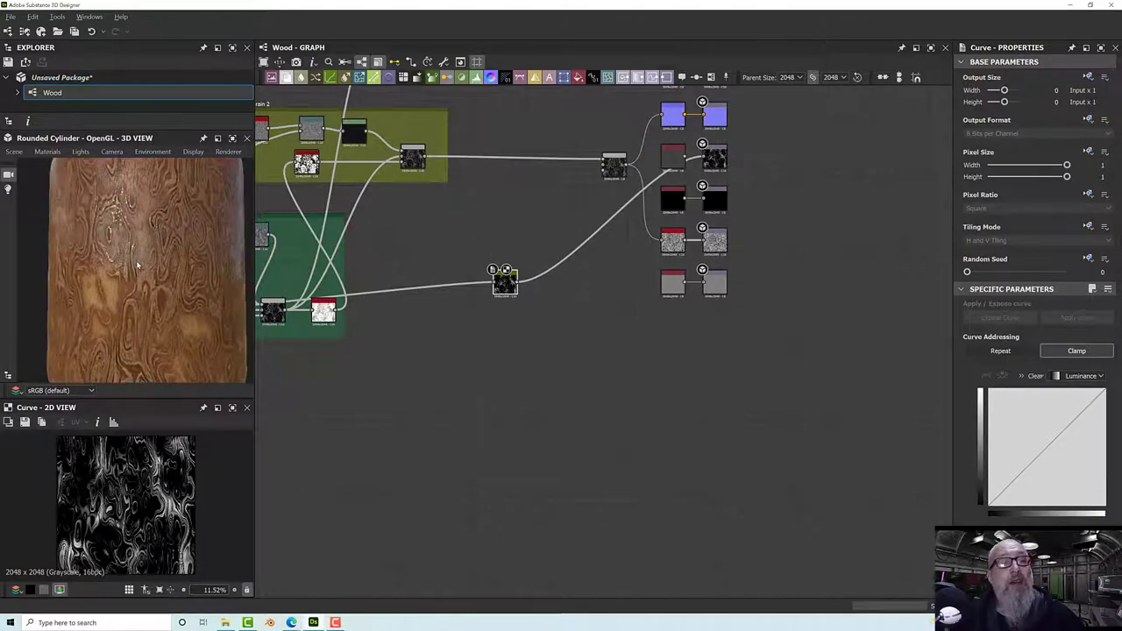
{"action": "scroll", "coordinate": [542, 291], "scroll_direction": "up", "scroll_amount": 5}
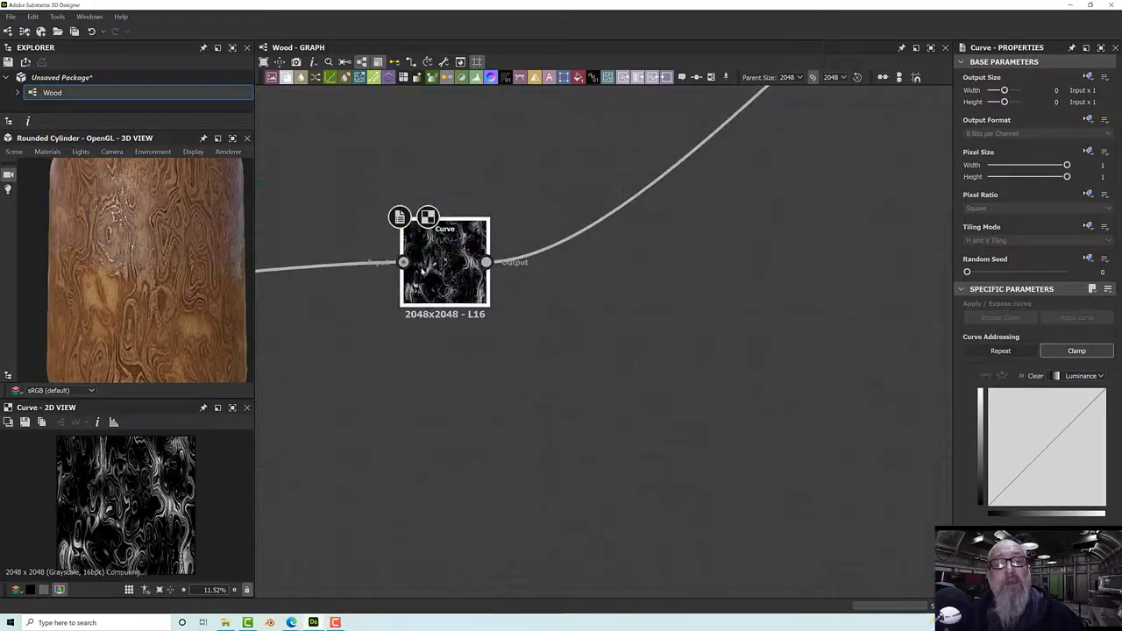
- Lower the curve's top end to about 0.53 and raise its bottom end to about 0.15
{"action": "scroll", "coordinate": [430, 266], "scroll_direction": "up", "scroll_amount": 4}
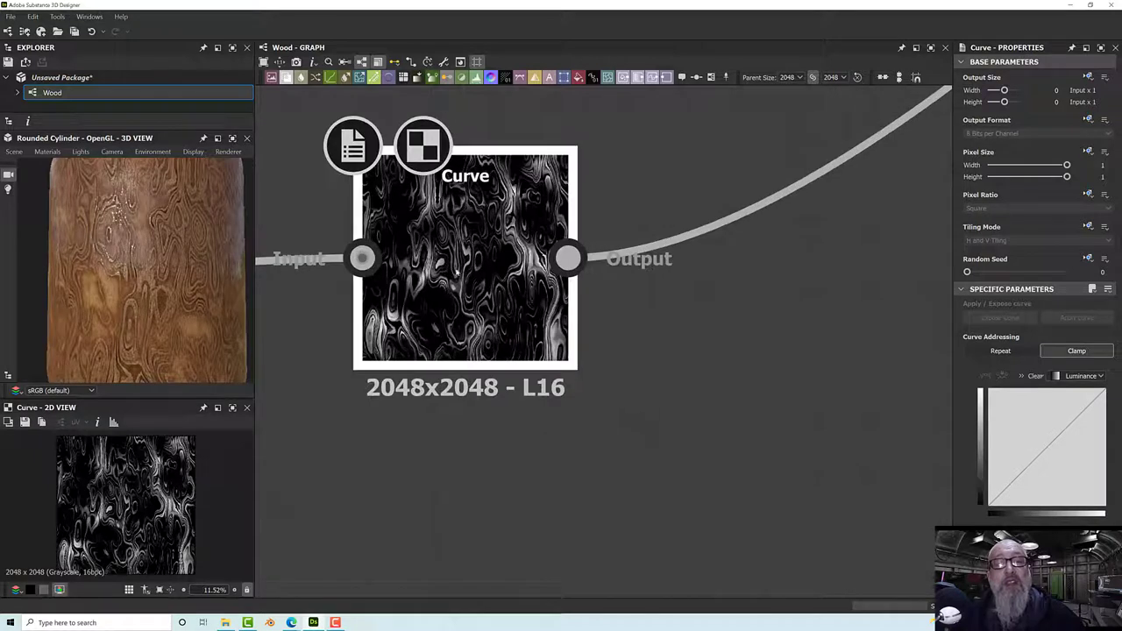
{"action": "left_click", "coordinate": [1061, 422]}
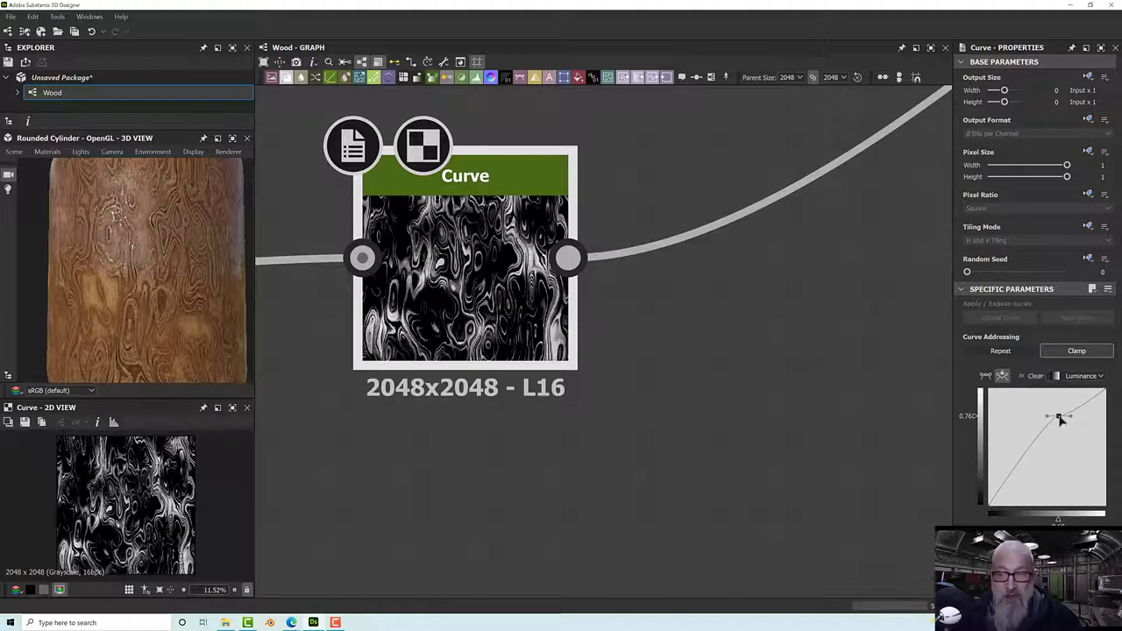
{"action": "key", "text": "Delete"}
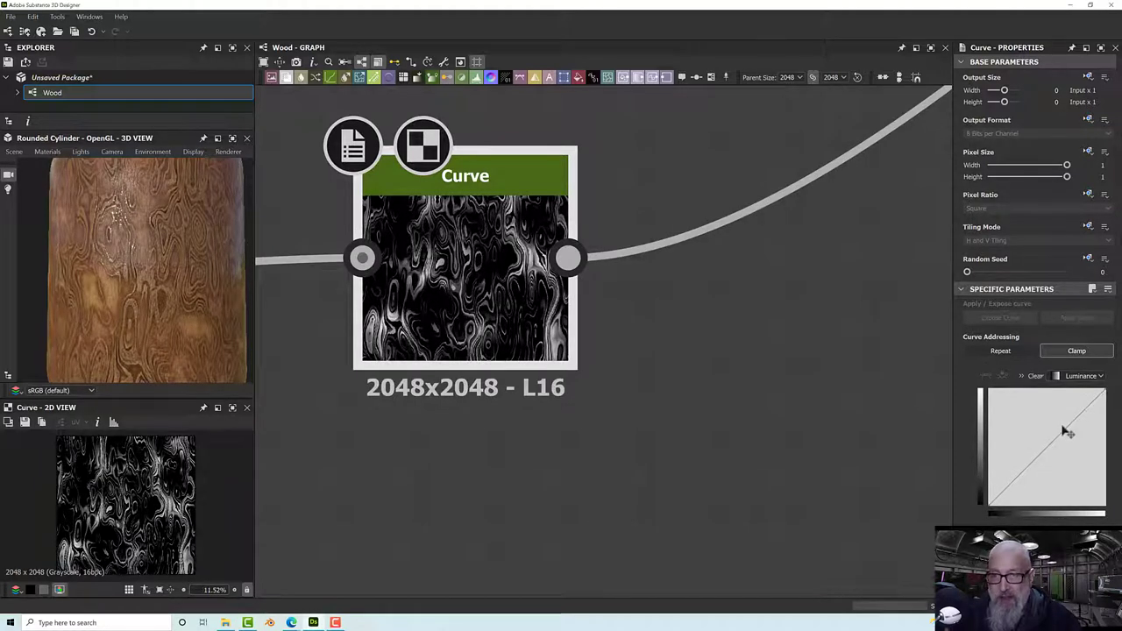
{"action": "left_click_drag", "start_coordinate": [1107, 394], "coordinate": [1111, 432]}
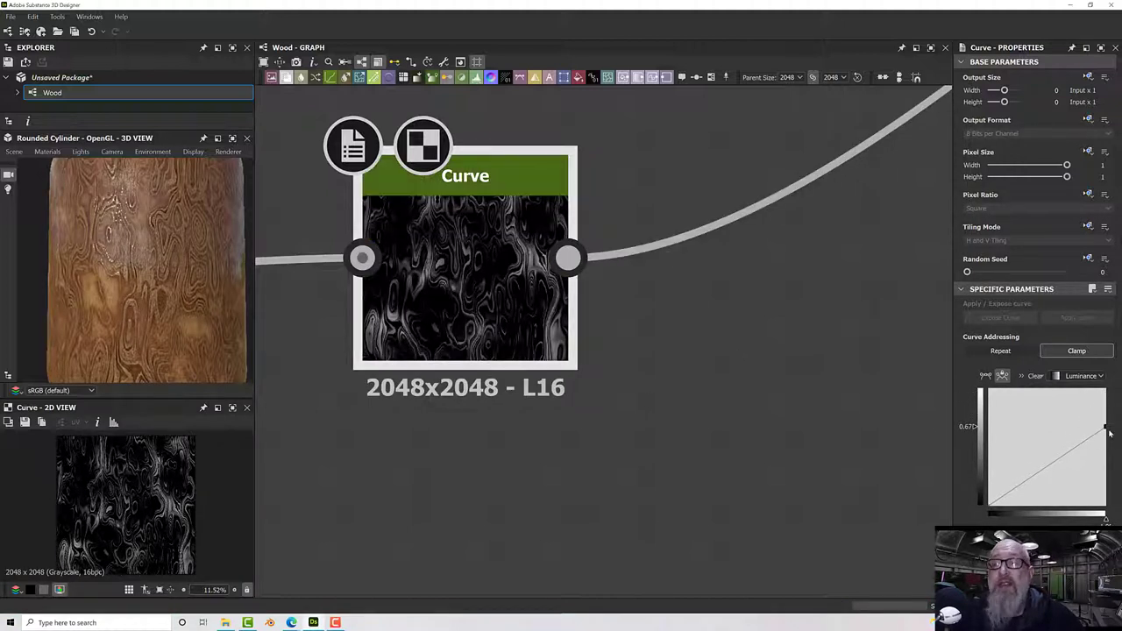
{"action": "left_click_drag", "start_coordinate": [1106, 429], "coordinate": [1109, 449]}
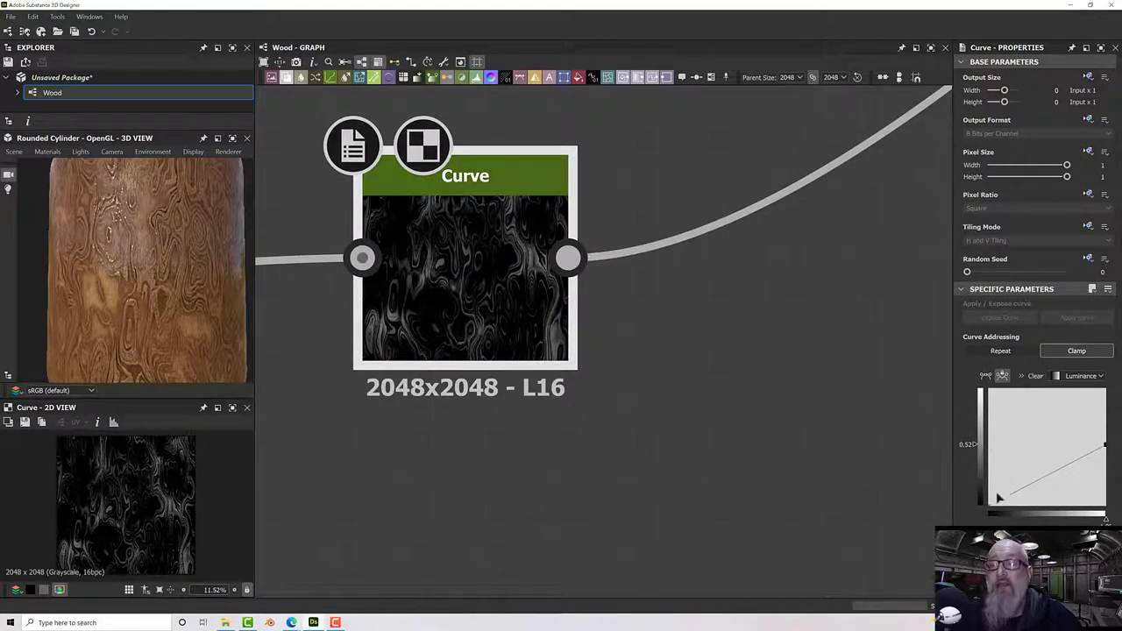
{"action": "mouse_move", "coordinate": [992, 508]}
{"action": "left_mouse_down"}
{"action": "mouse_move", "coordinate": [991, 465]}
{"action": "mouse_move", "coordinate": [990, 496]}
{"action": "left_mouse_up"}
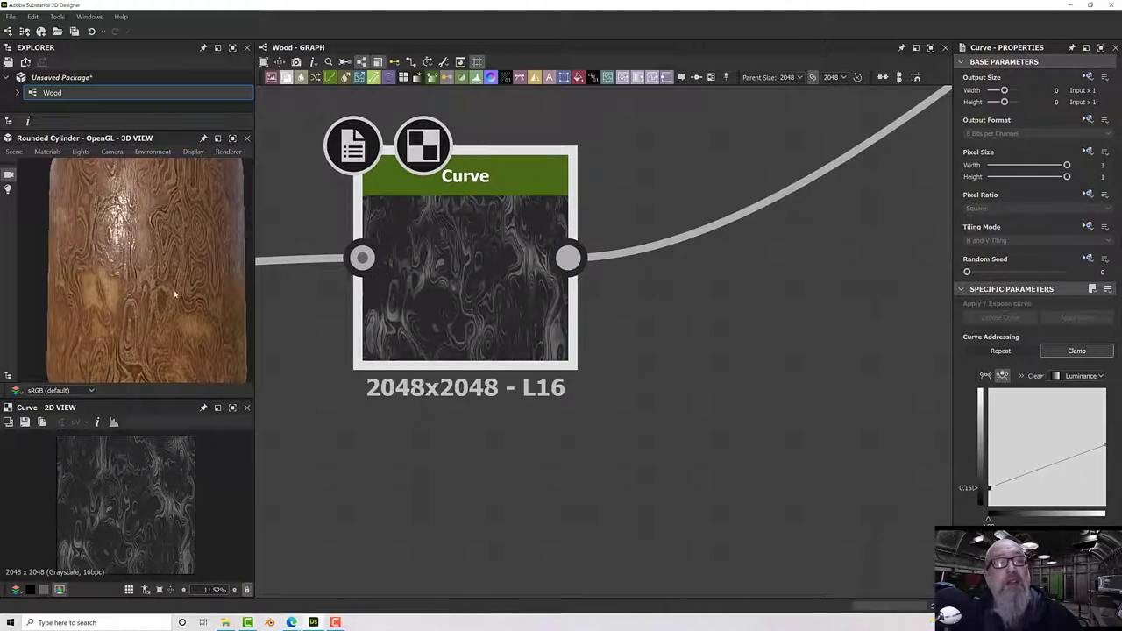
{"action": "left_click_drag", "start_coordinate": [154, 304], "coordinate": [291, 295]}
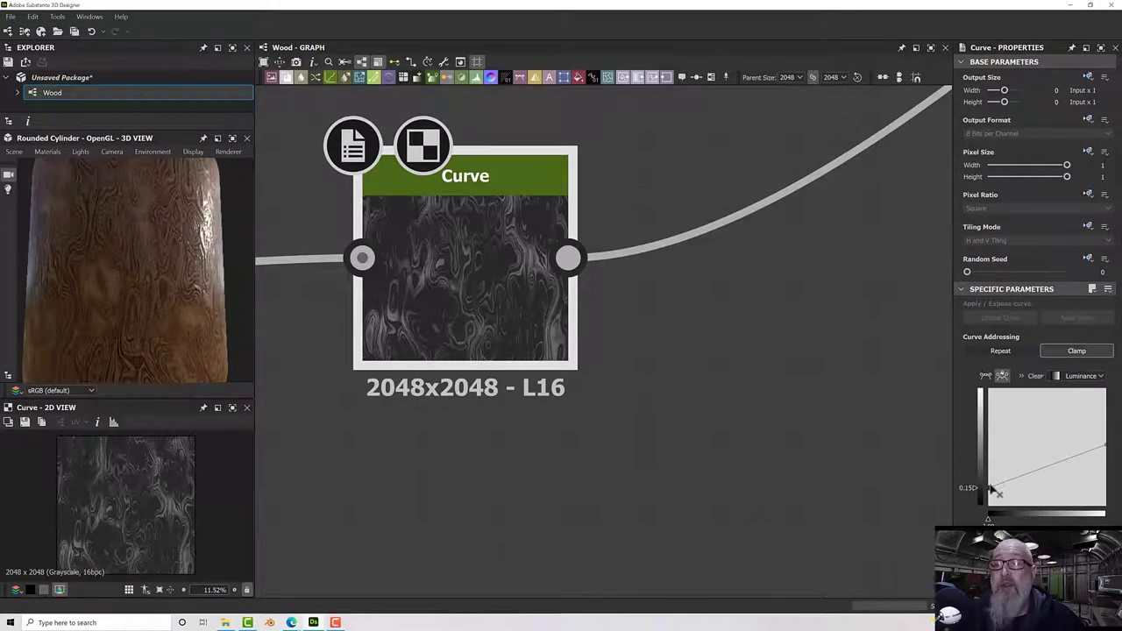
- Raise the curve's bottom end to about 0.36 and its top end to about 0.78
{"action": "left_click_drag", "start_coordinate": [992, 489], "coordinate": [994, 477]}
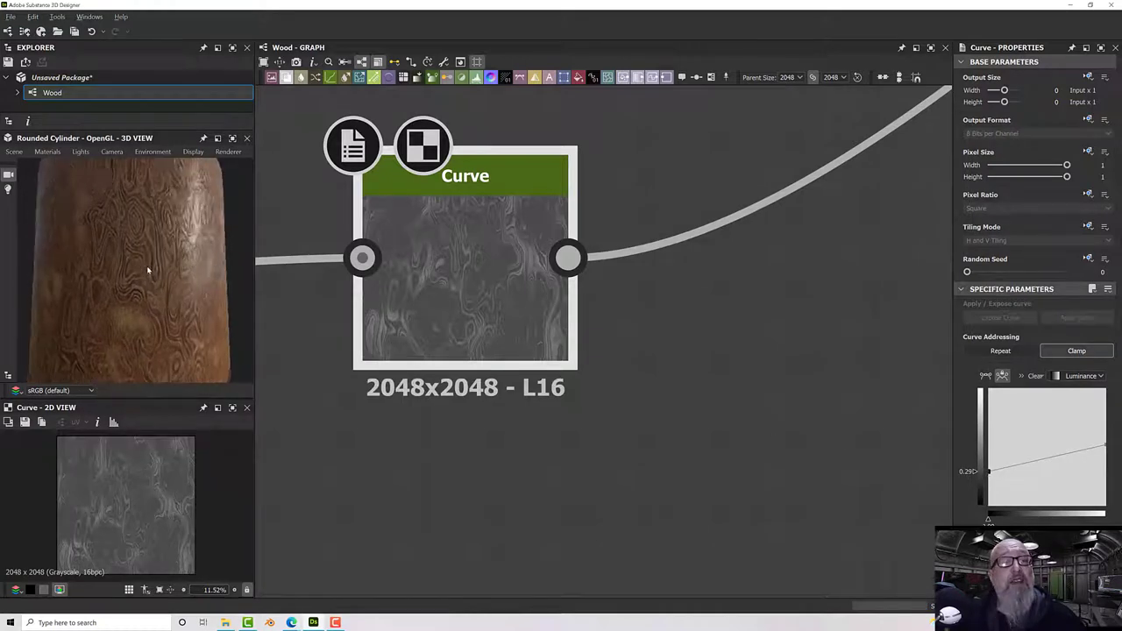
{"action": "mouse_move", "coordinate": [124, 264]}
{"action": "left_mouse_down"}
{"action": "mouse_move", "coordinate": [108, 245]}
{"action": "mouse_move", "coordinate": [93, 251]}
{"action": "mouse_move", "coordinate": [92, 285]}
{"action": "mouse_move", "coordinate": [213, 276]}
{"action": "mouse_move", "coordinate": [135, 253]}
{"action": "mouse_move", "coordinate": [112, 267]}
{"action": "mouse_move", "coordinate": [75, 232]}
{"action": "mouse_move", "coordinate": [96, 275]}
{"action": "mouse_move", "coordinate": [180, 274]}
{"action": "mouse_move", "coordinate": [164, 240]}
{"action": "mouse_move", "coordinate": [51, 249]}
{"action": "mouse_move", "coordinate": [71, 198]}
{"action": "mouse_move", "coordinate": [105, 256]}
{"action": "left_mouse_up"}
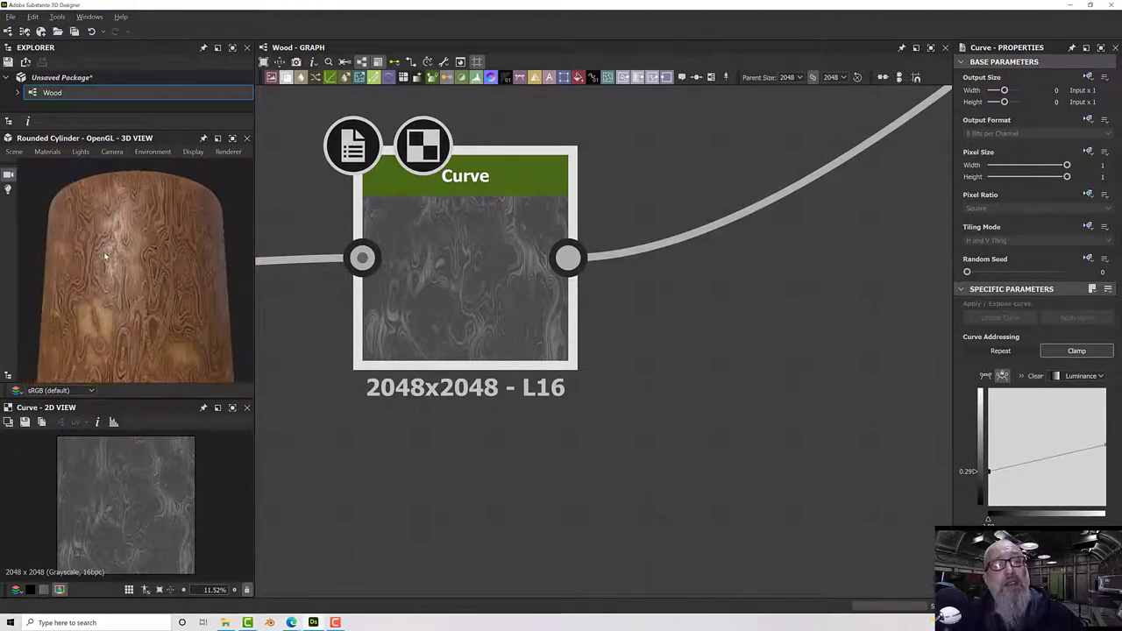
{"action": "left_click_drag", "start_coordinate": [165, 287], "coordinate": [215, 301]}
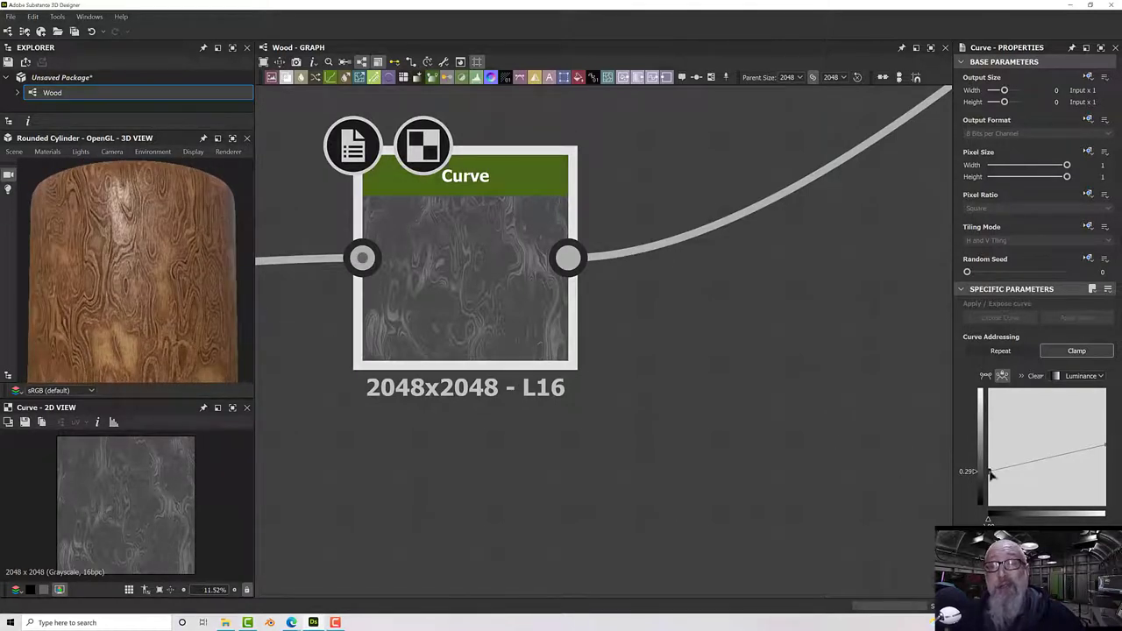
{"action": "left_click_drag", "start_coordinate": [990, 473], "coordinate": [993, 472]}
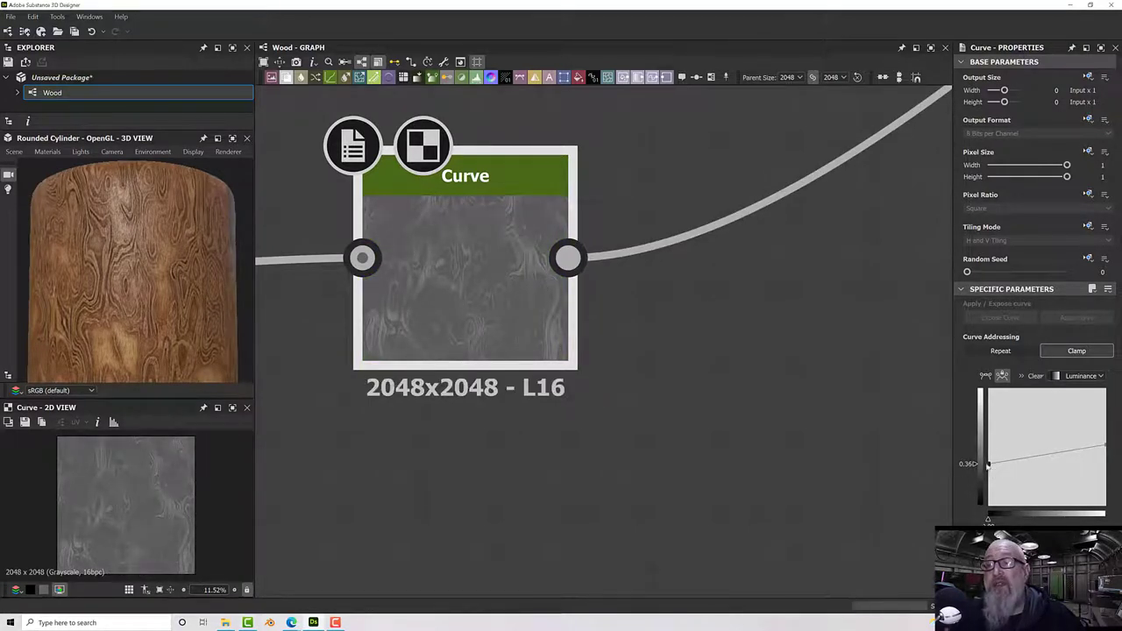
{"action": "left_click_drag", "start_coordinate": [248, 306], "coordinate": [165, 287]}
{"action": "scroll", "coordinate": [217, 305], "scroll_direction": "up", "scroll_amount": 5}
{"action": "scroll", "coordinate": [175, 292], "scroll_direction": "down", "scroll_amount": 5}
{"action": "scroll", "coordinate": [175, 277], "scroll_direction": "up", "scroll_amount": 5}
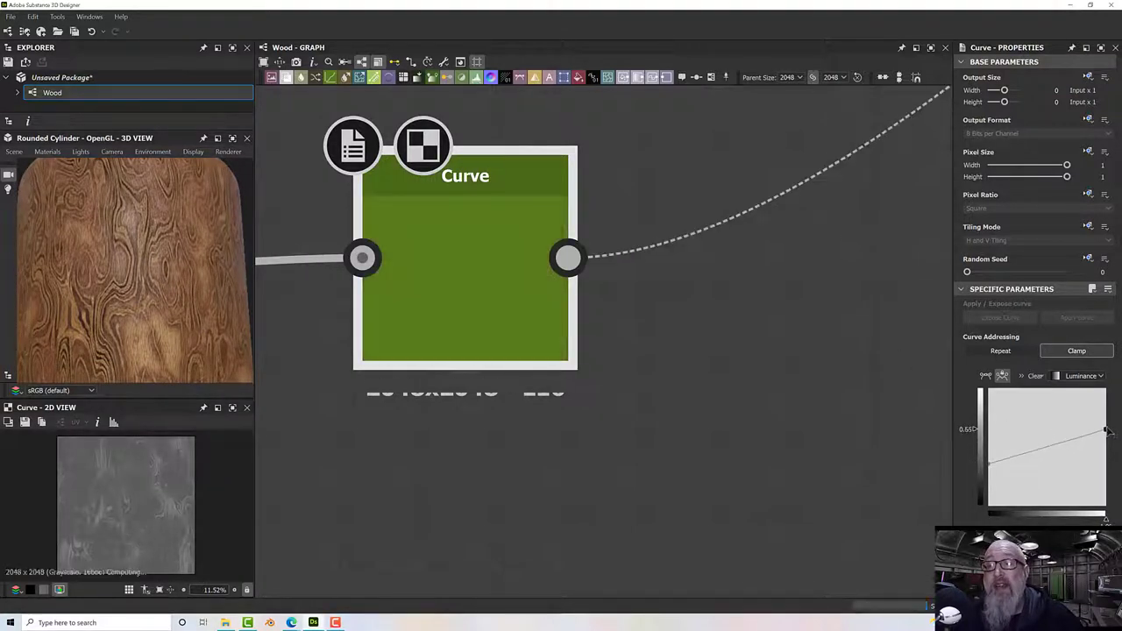
{"action": "left_click_drag", "start_coordinate": [1106, 444], "coordinate": [1105, 413]}
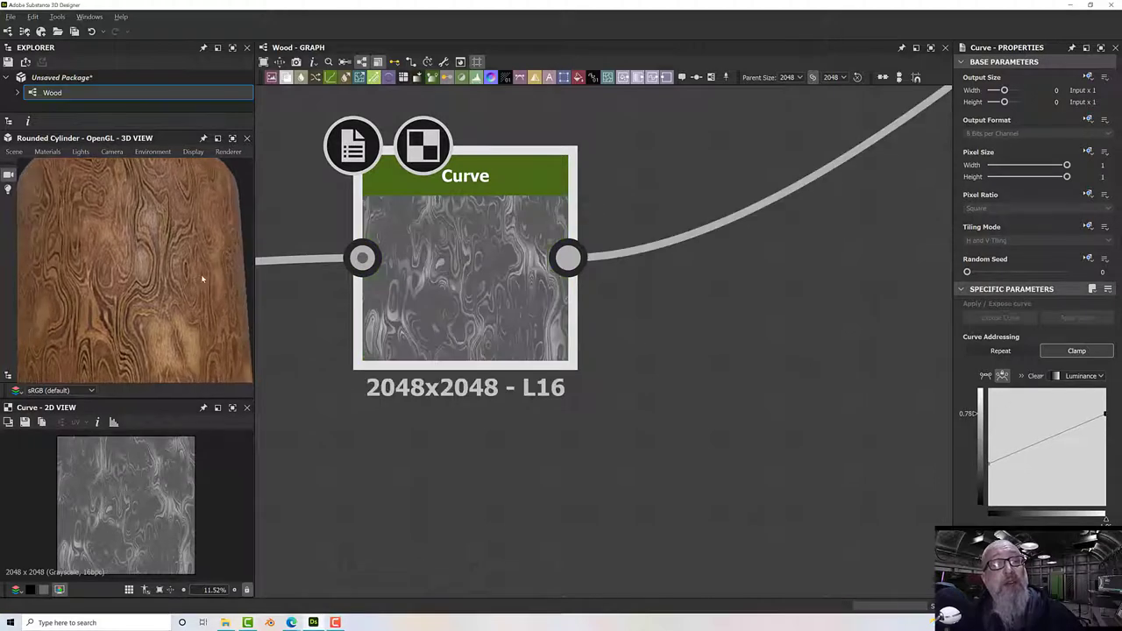
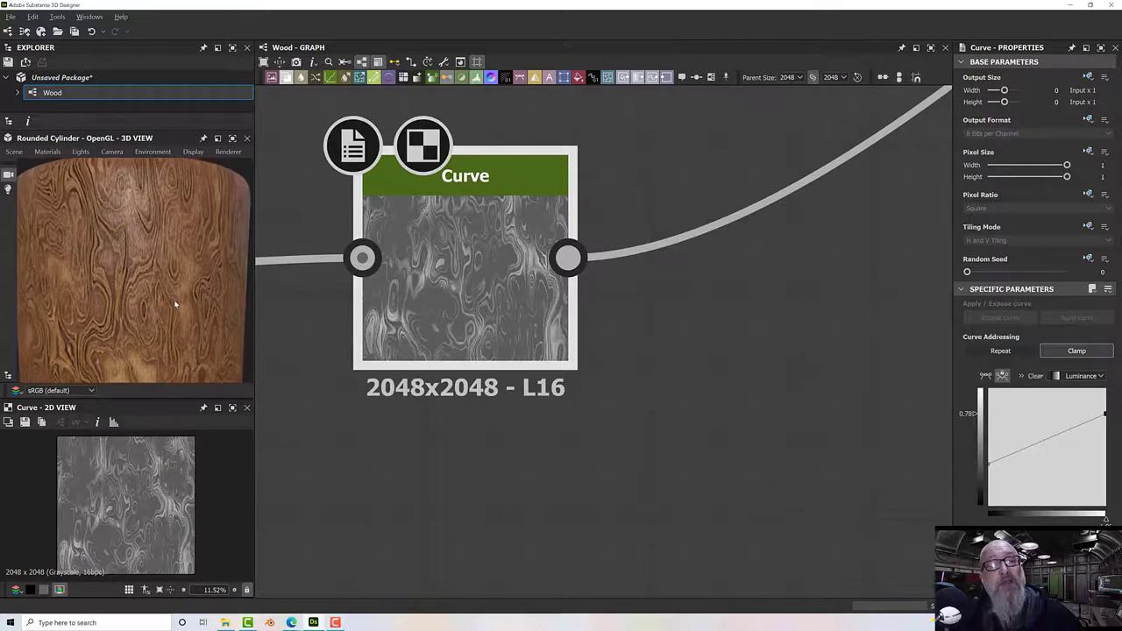
- Delete the Metallic output together with its colour source node
{"action": "scroll", "coordinate": [176, 303], "scroll_direction": "down", "scroll_amount": 4}
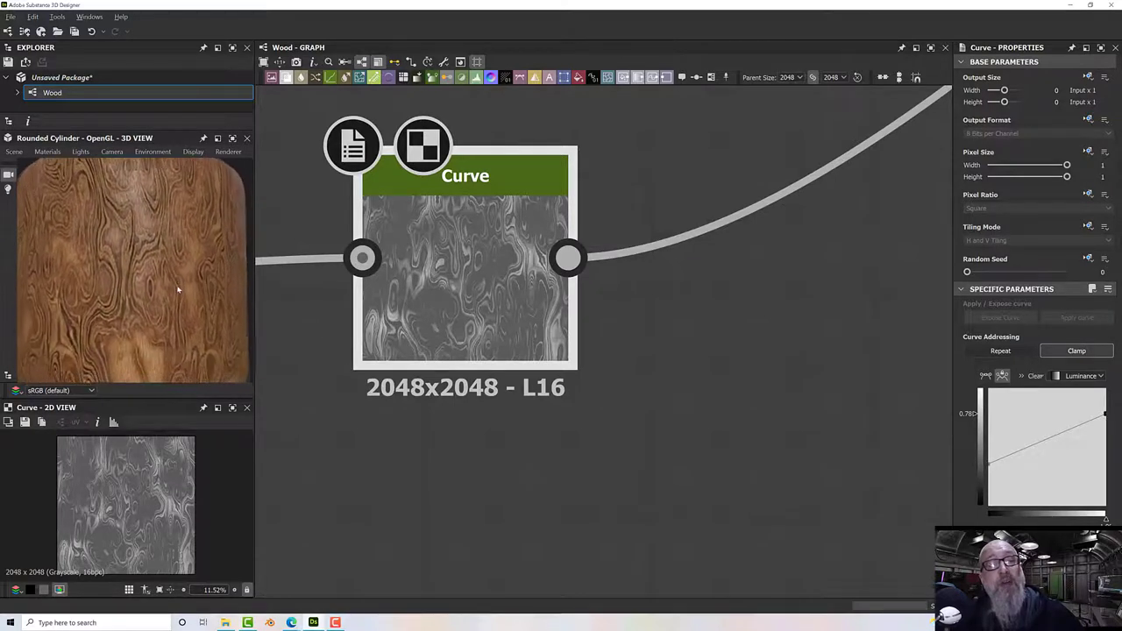
{"action": "scroll", "coordinate": [203, 281], "scroll_direction": "down", "scroll_amount": 2}
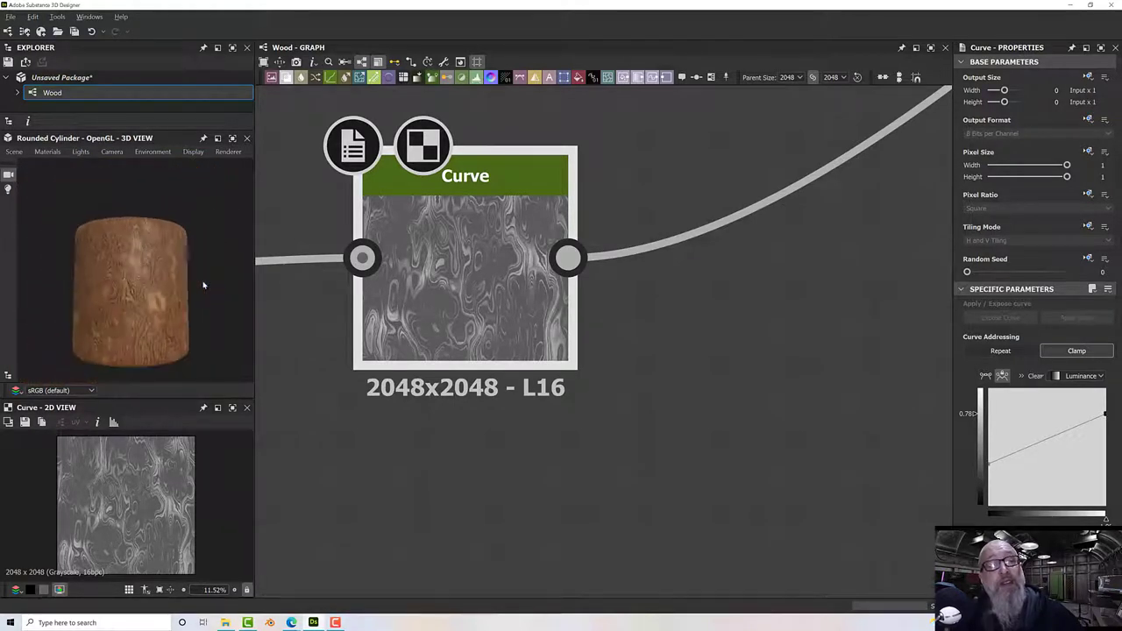
{"action": "scroll", "coordinate": [837, 359], "scroll_direction": "down", "scroll_amount": 3}
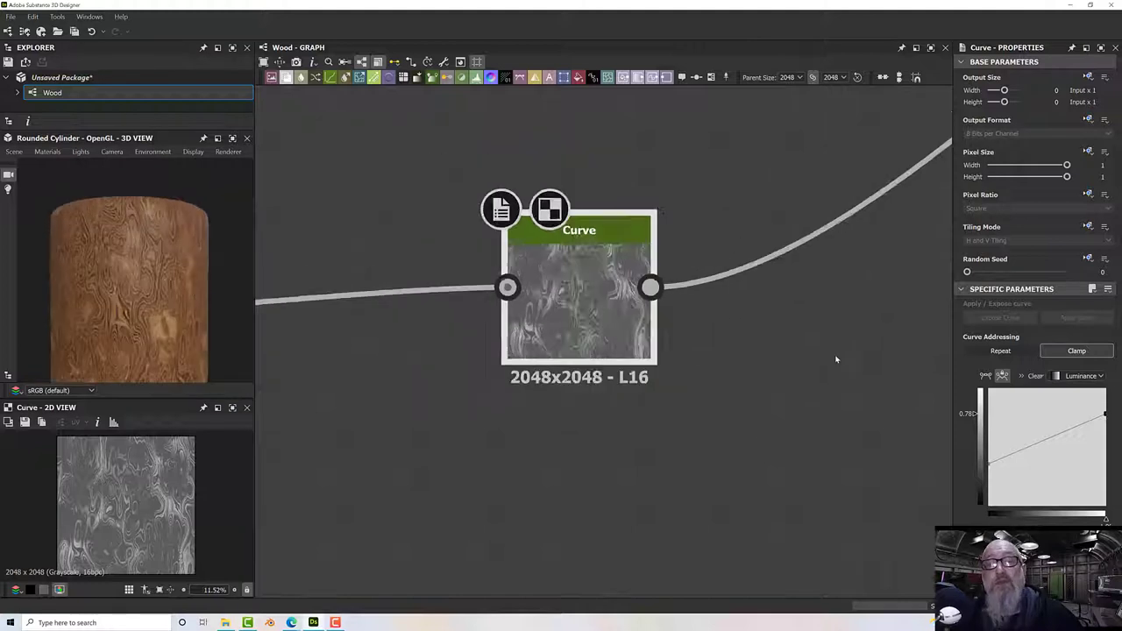
{"action": "scroll", "coordinate": [734, 334], "scroll_direction": "down", "scroll_amount": 2}
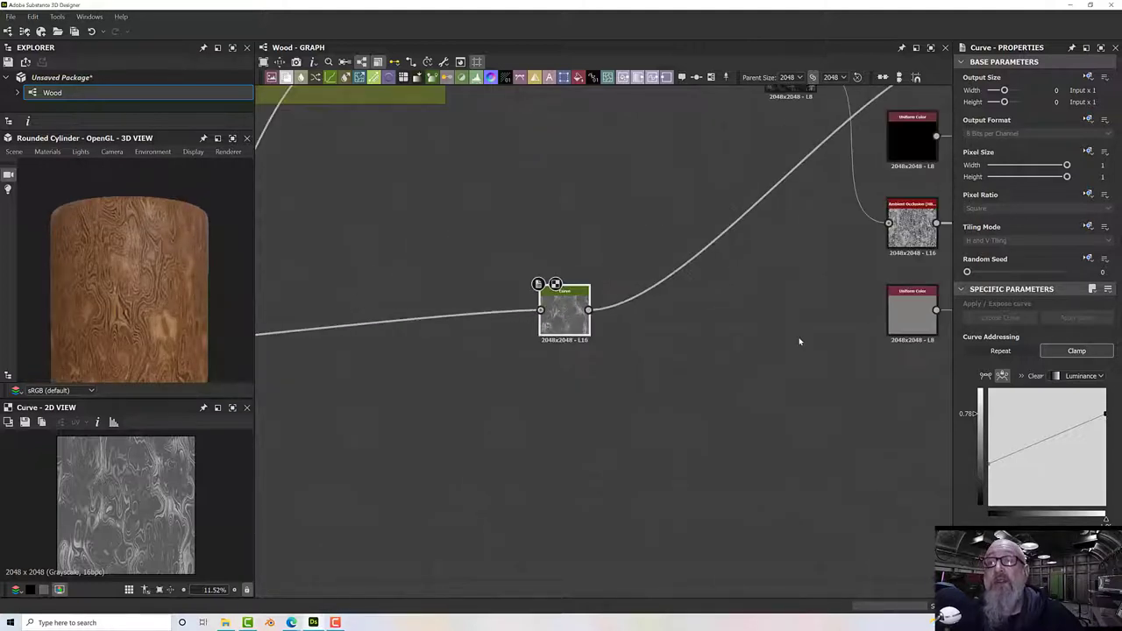
{"action": "middle_click_drag", "start_coordinate": [707, 346], "coordinate": [478, 369]}
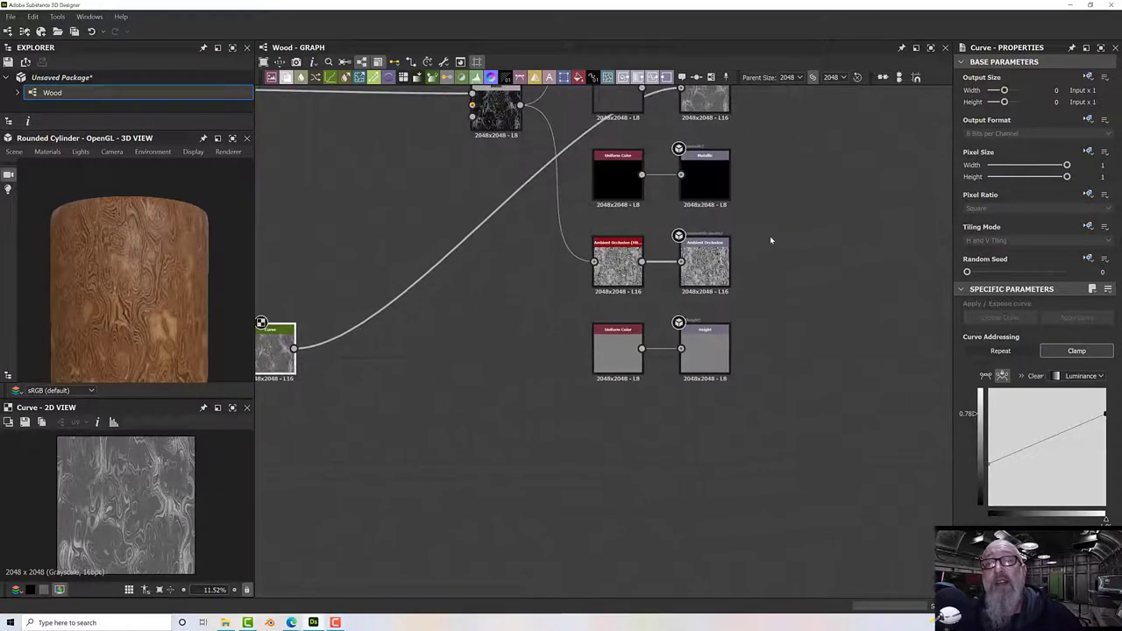
{"action": "middle_click_drag", "start_coordinate": [771, 239], "coordinate": [776, 313]}
{"action": "left_click_drag", "start_coordinate": [761, 281], "coordinate": [637, 256]}
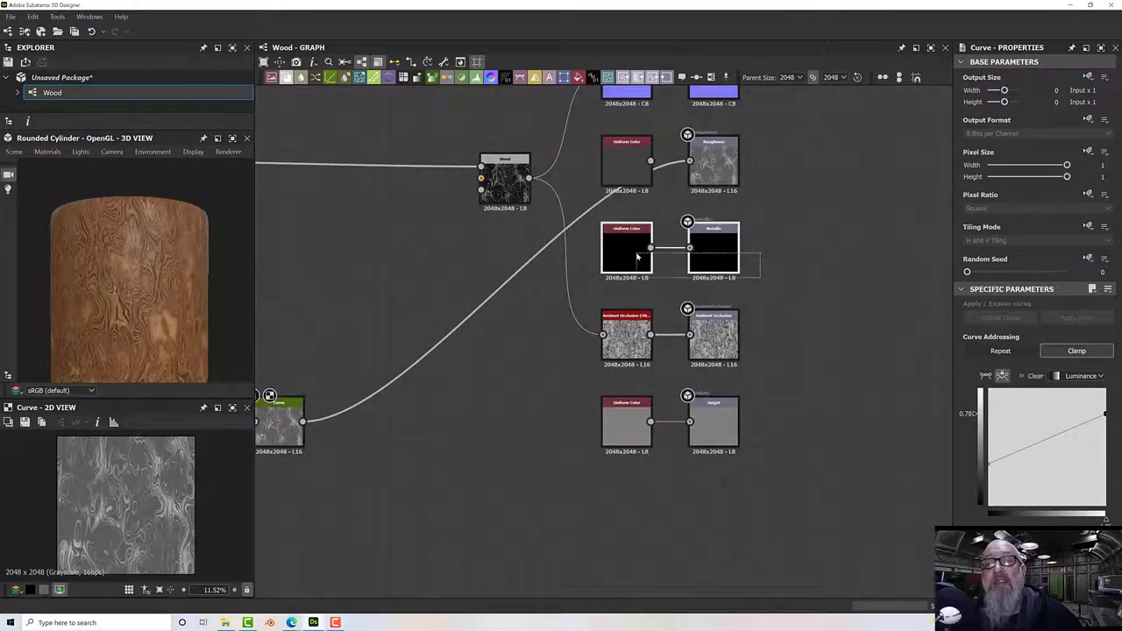
{"action": "key", "text": "Delete"}
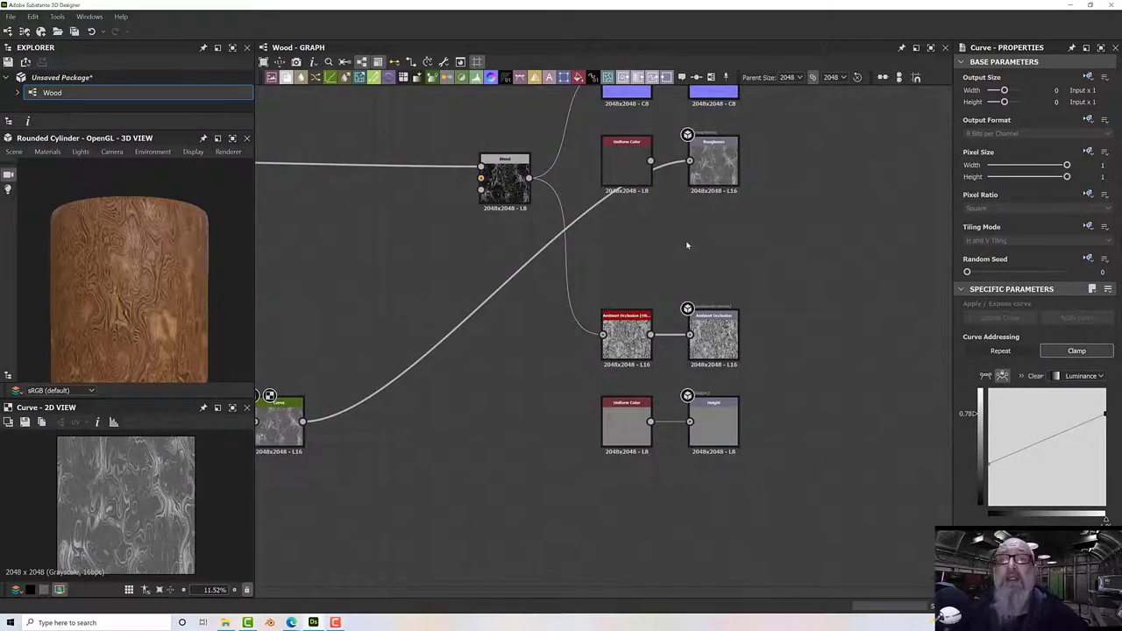
- Delete the Uniform Color nodes feeding the Roughness and Base Color outputs
{"action": "left_click", "coordinate": [631, 165]}
{"action": "key", "text": "Delete"}
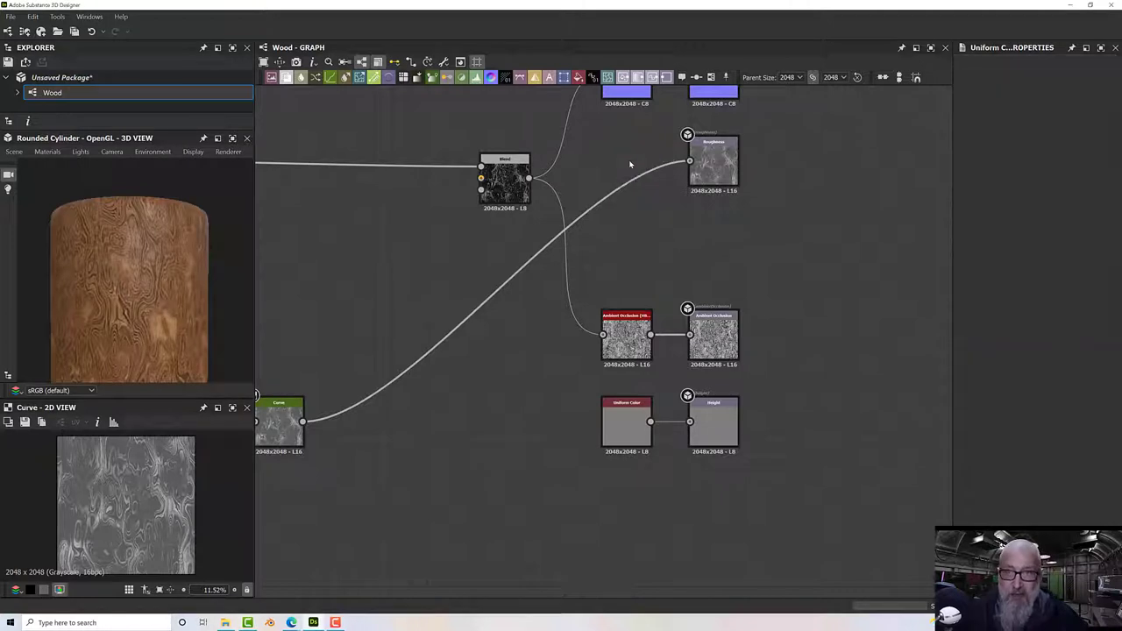
{"action": "scroll", "coordinate": [699, 236], "scroll_direction": "down", "scroll_amount": 2}
{"action": "middle_click_drag", "start_coordinate": [699, 236], "coordinate": [698, 369]}
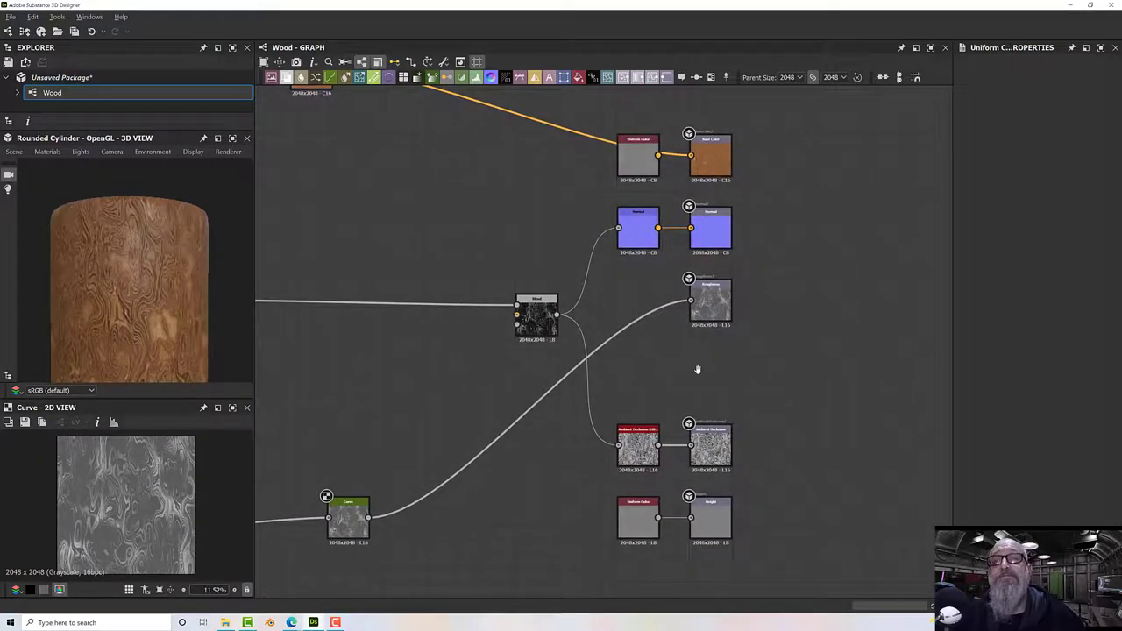
{"action": "left_click", "coordinate": [647, 167]}
{"action": "key", "text": "Delete"}
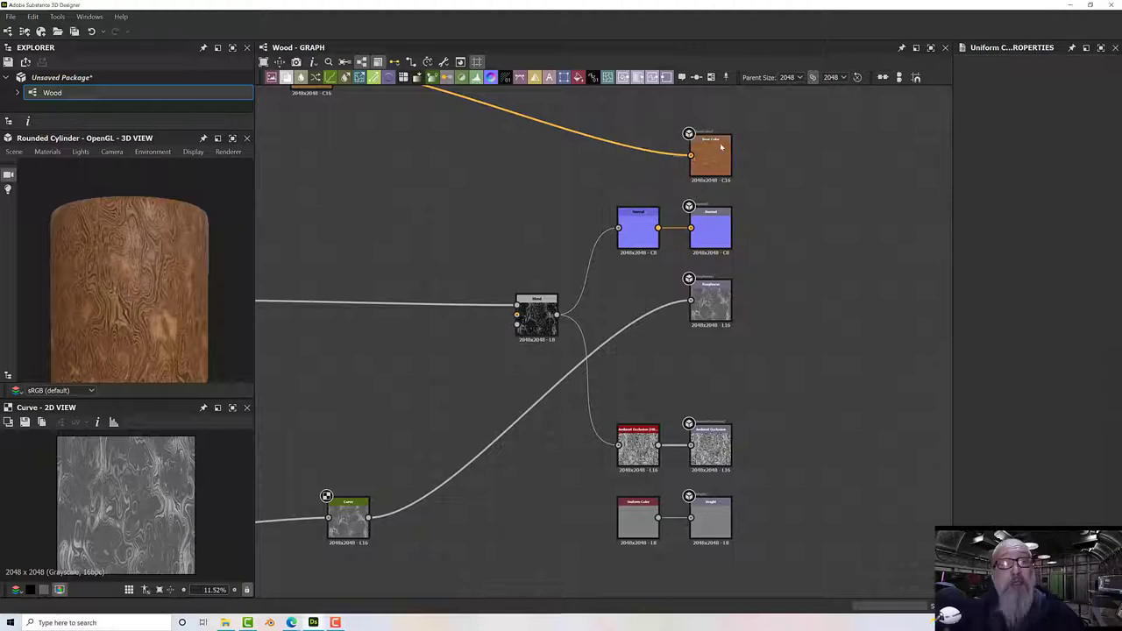
- Connect the wood pattern to the Height output and delete the leftover Uniform Color node
{"action": "middle_click_drag", "start_coordinate": [733, 373], "coordinate": [784, 278]}
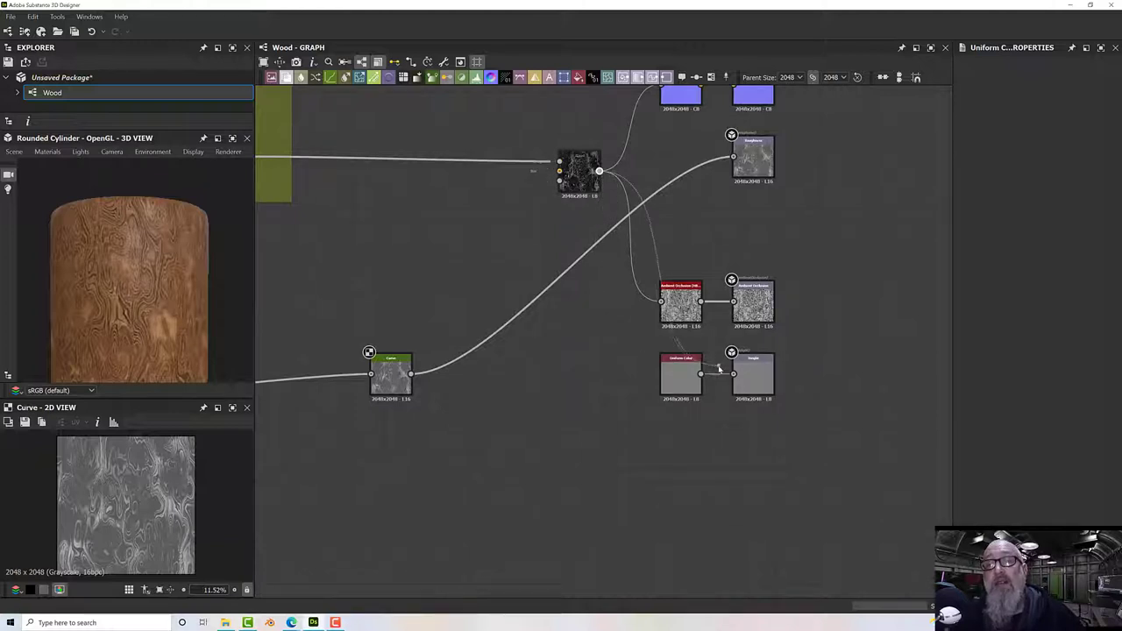
{"action": "left_click_drag", "start_coordinate": [732, 378], "coordinate": [734, 375]}
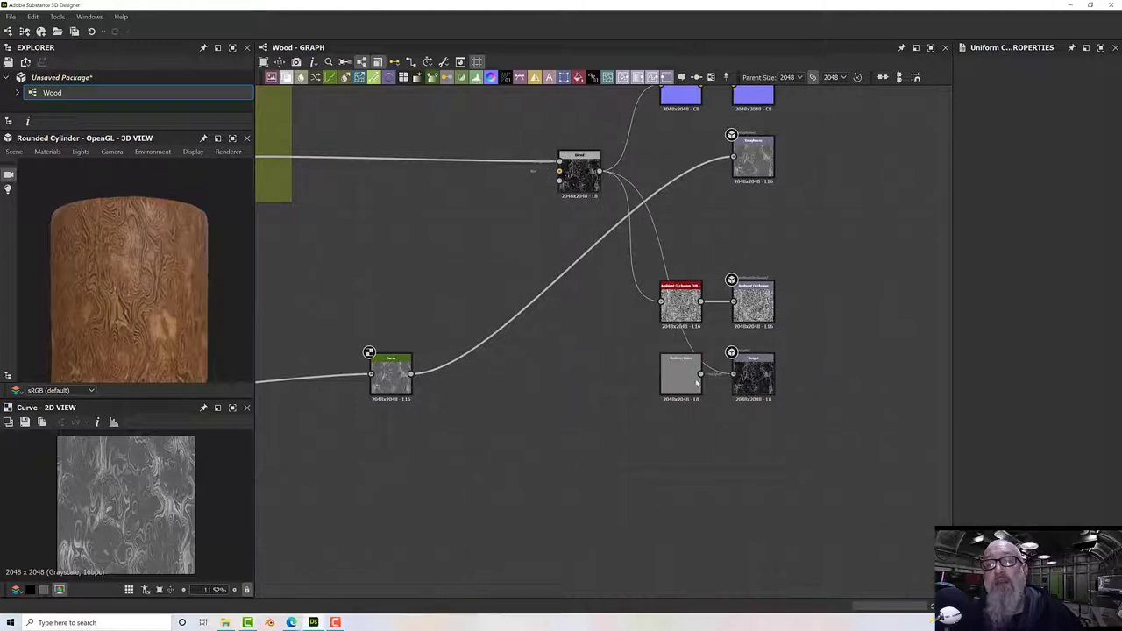
{"action": "key", "text": "Delete"}
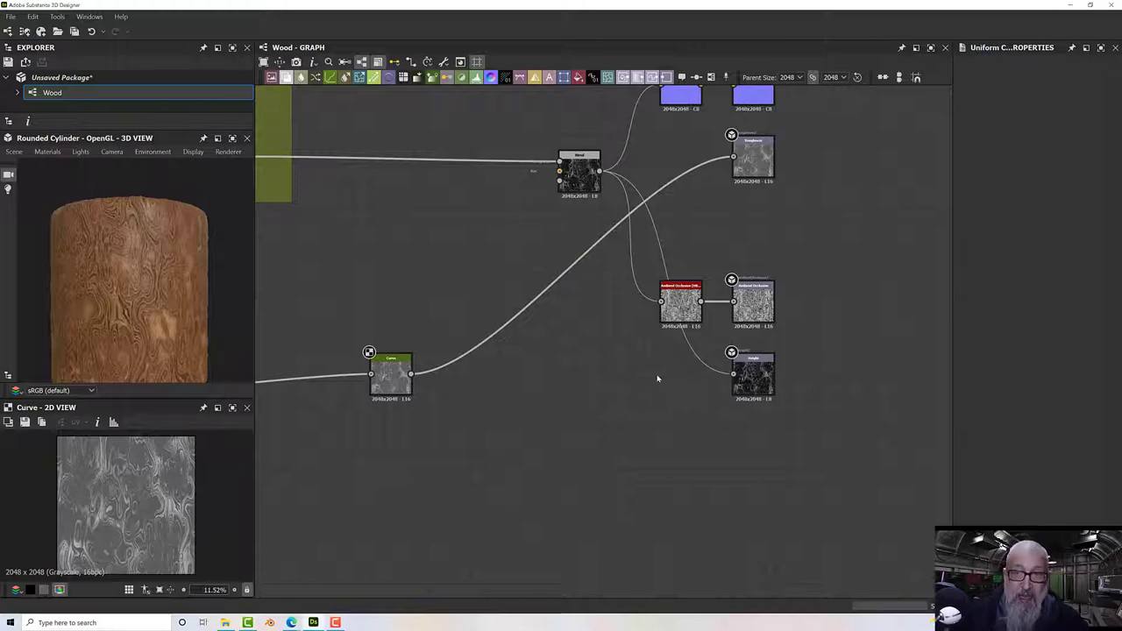
{"action": "scroll", "coordinate": [163, 249], "scroll_direction": "up", "scroll_amount": 5}
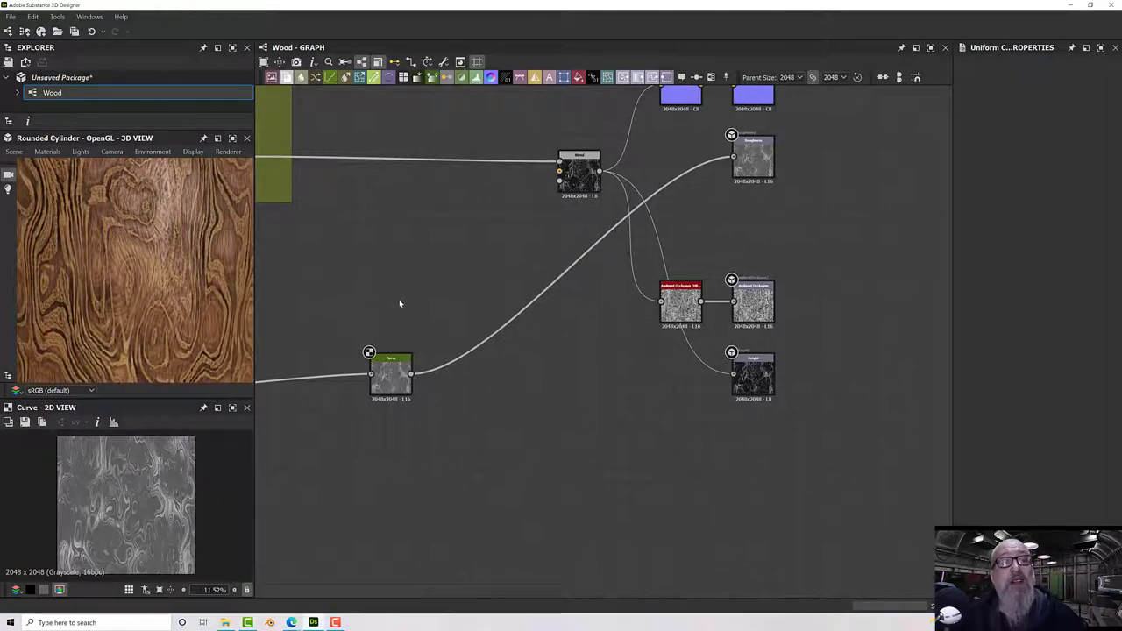
- Switch the 3D preview to the Default Tesselation + Displacement material
{"action": "left_click", "coordinate": [49, 152]}
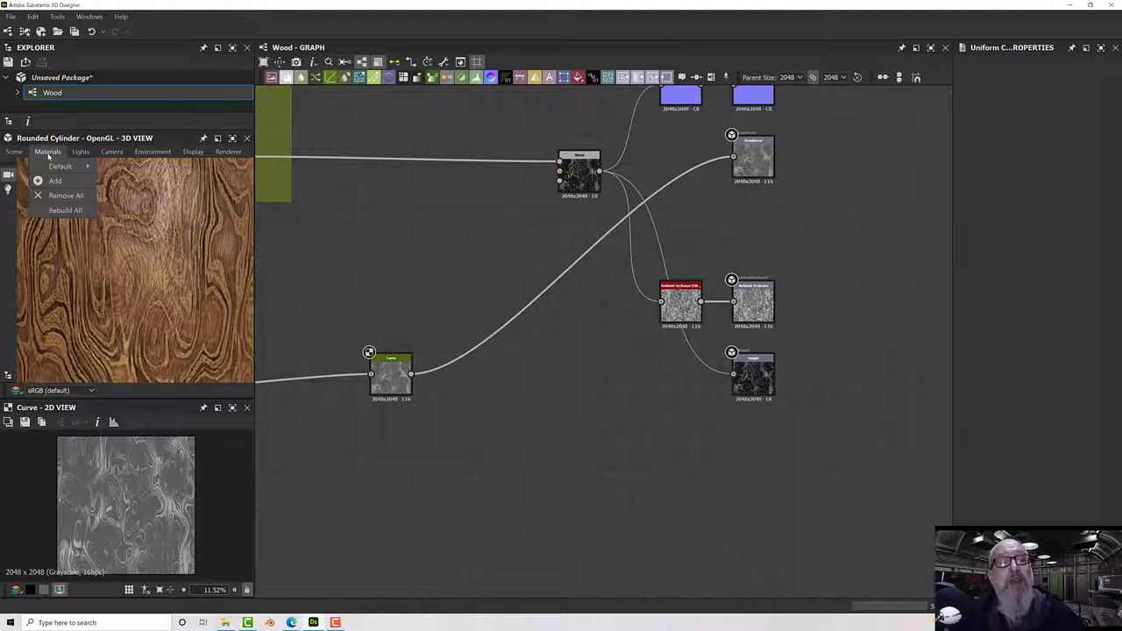
{"action": "mouse_move", "coordinate": [59, 167]}
{"action": "left_click", "coordinate": [109, 174]}
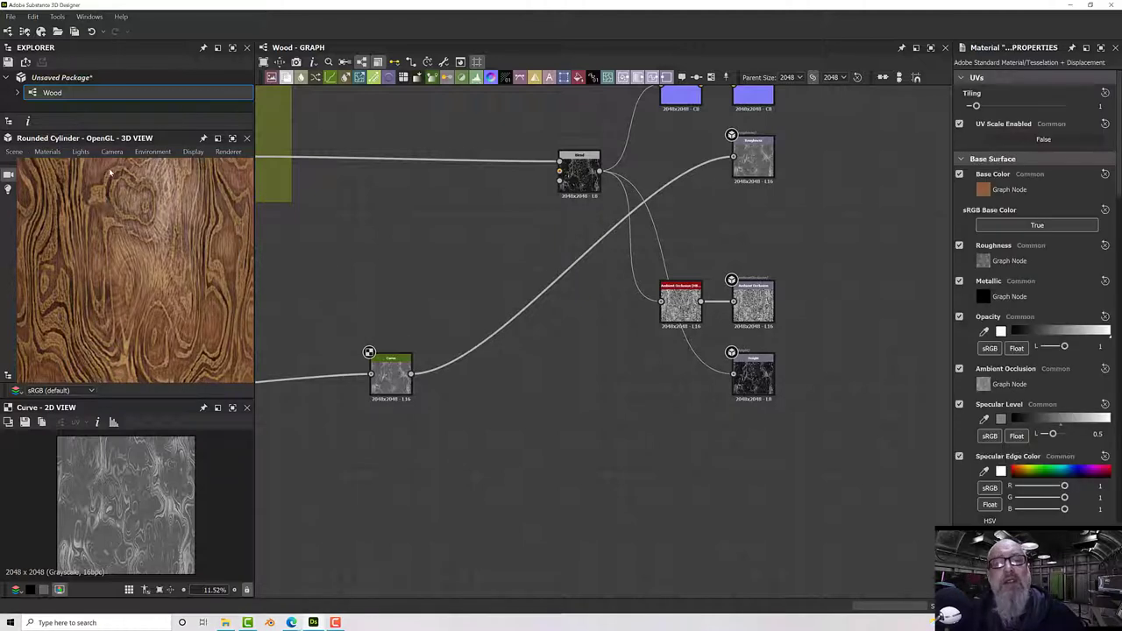
{"action": "scroll", "coordinate": [1035, 298], "scroll_direction": "down", "scroll_amount": 8}
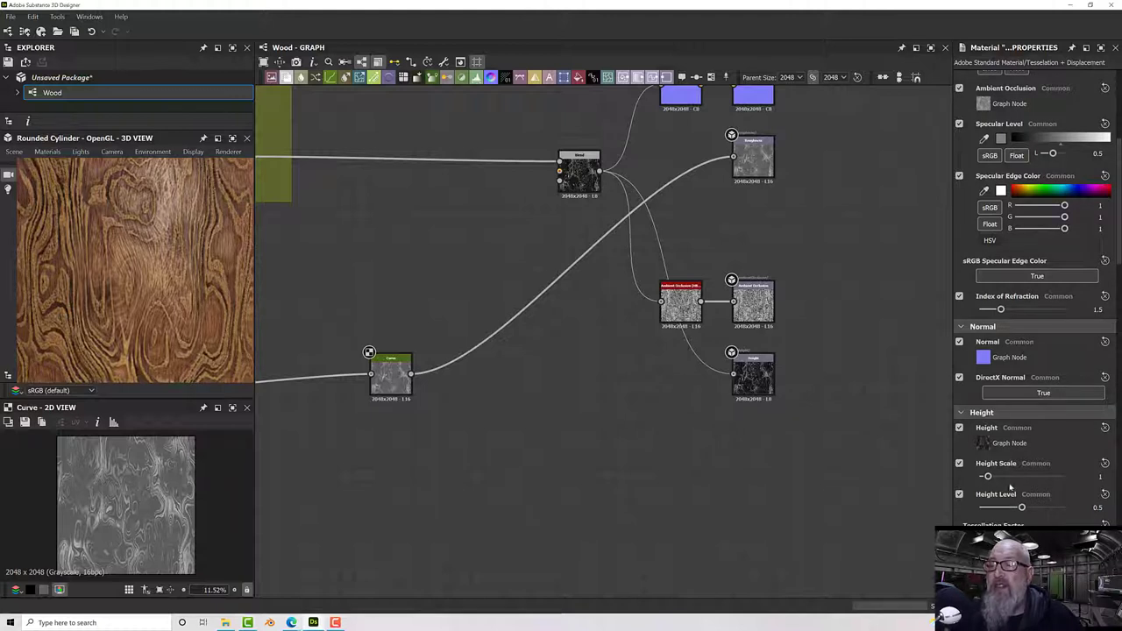
- Raise the preview Height Scale to 10 and orbit the displaced cylinder
{"action": "mouse_move", "coordinate": [987, 476]}
{"action": "left_mouse_down"}
{"action": "mouse_move", "coordinate": [1059, 476]}
{"action": "mouse_move", "coordinate": [985, 478]}
{"action": "left_mouse_up"}
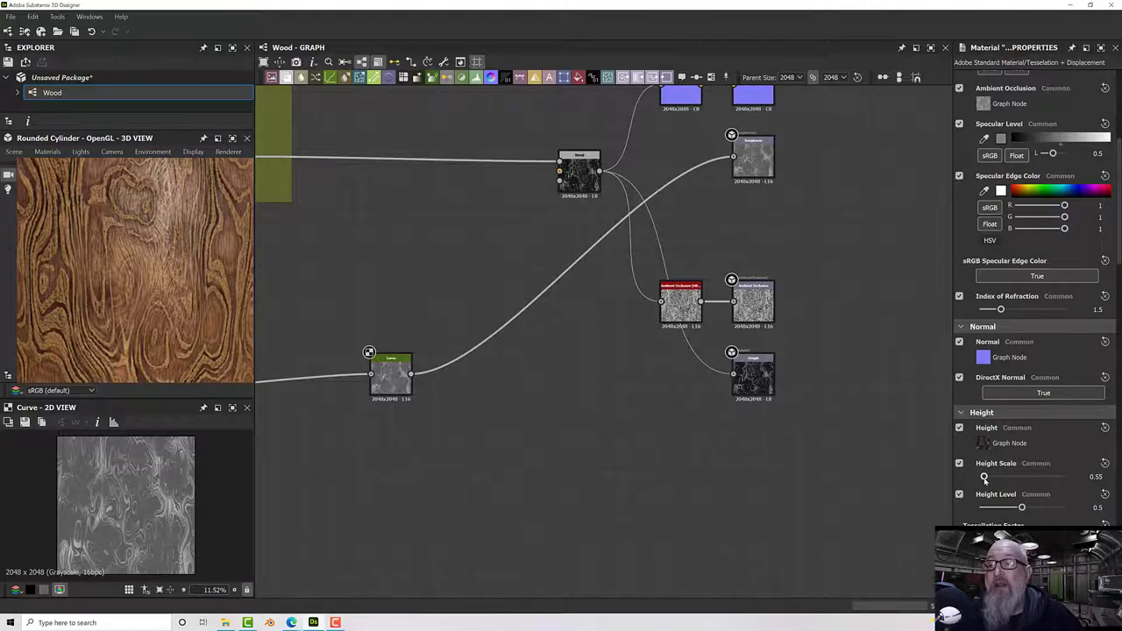
{"action": "left_click_drag", "start_coordinate": [127, 282], "coordinate": [201, 276]}
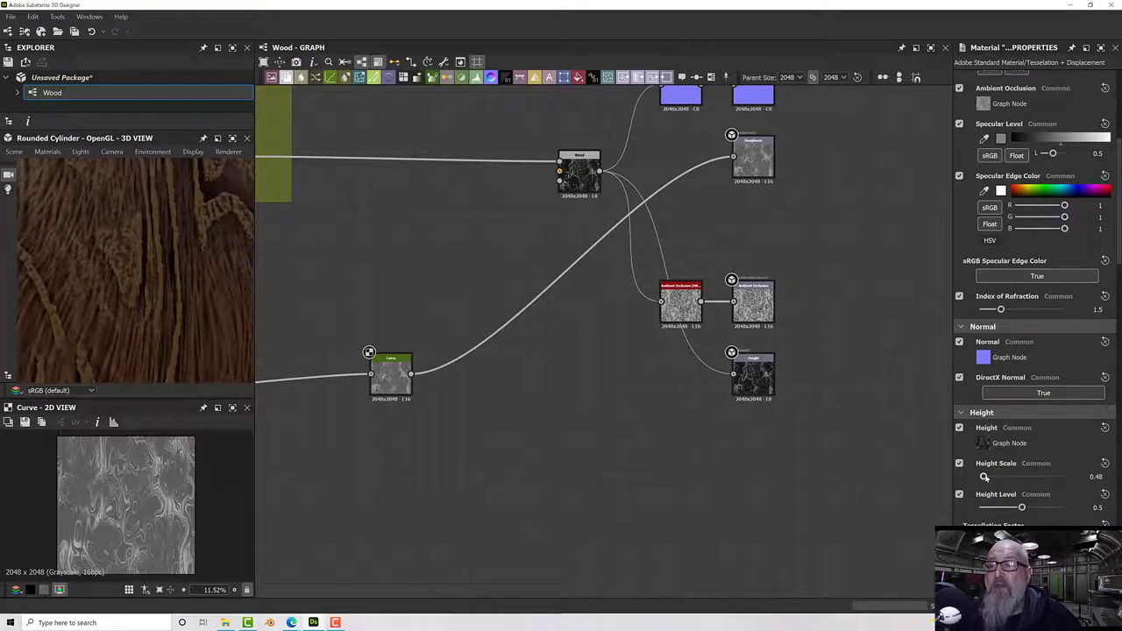
{"action": "left_click_drag", "start_coordinate": [984, 476], "coordinate": [1087, 476]}
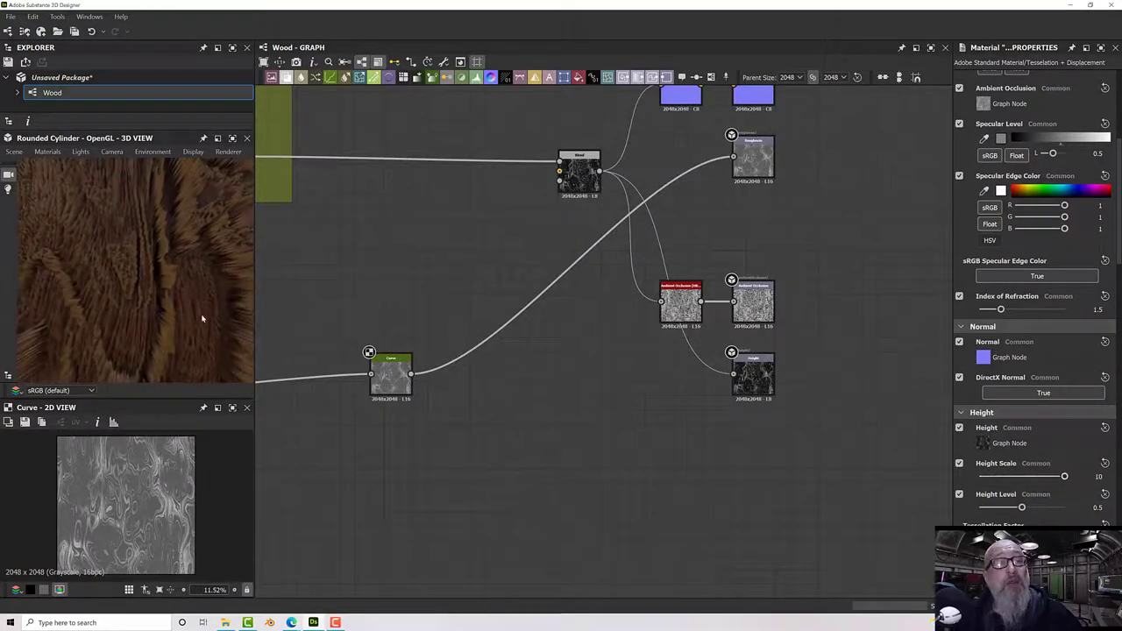
{"action": "scroll", "coordinate": [202, 318], "scroll_direction": "down", "scroll_amount": 5}
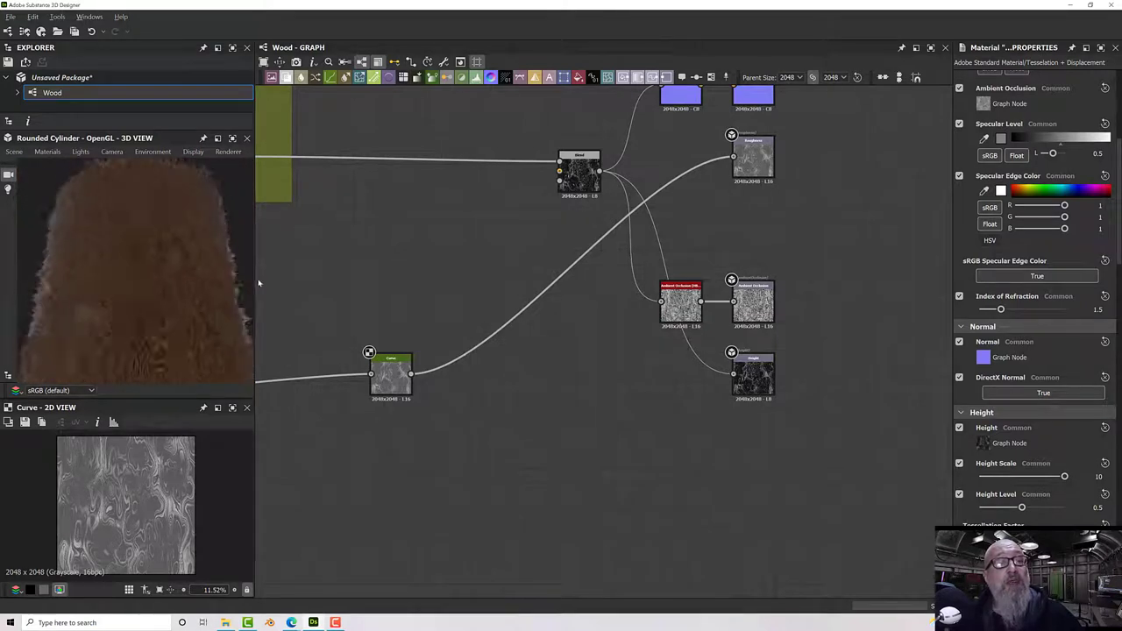
{"action": "left_click_drag", "start_coordinate": [259, 282], "coordinate": [194, 304]}
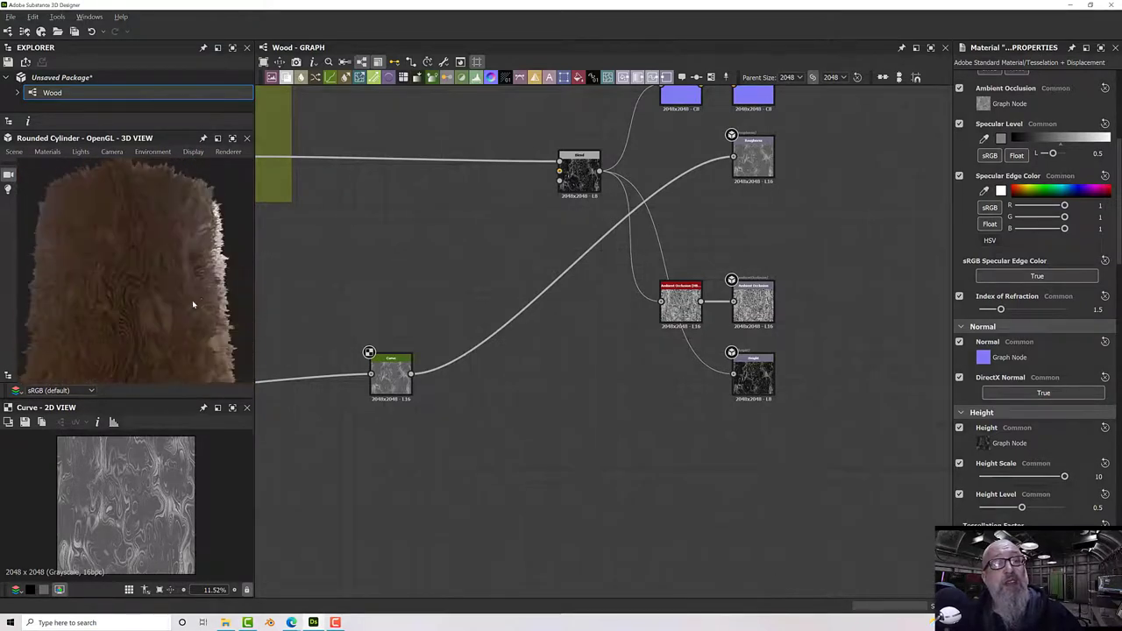
{"action": "scroll", "coordinate": [529, 323], "scroll_direction": "down", "scroll_amount": 2}
{"action": "middle_click_drag", "start_coordinate": [528, 321], "coordinate": [538, 356]}
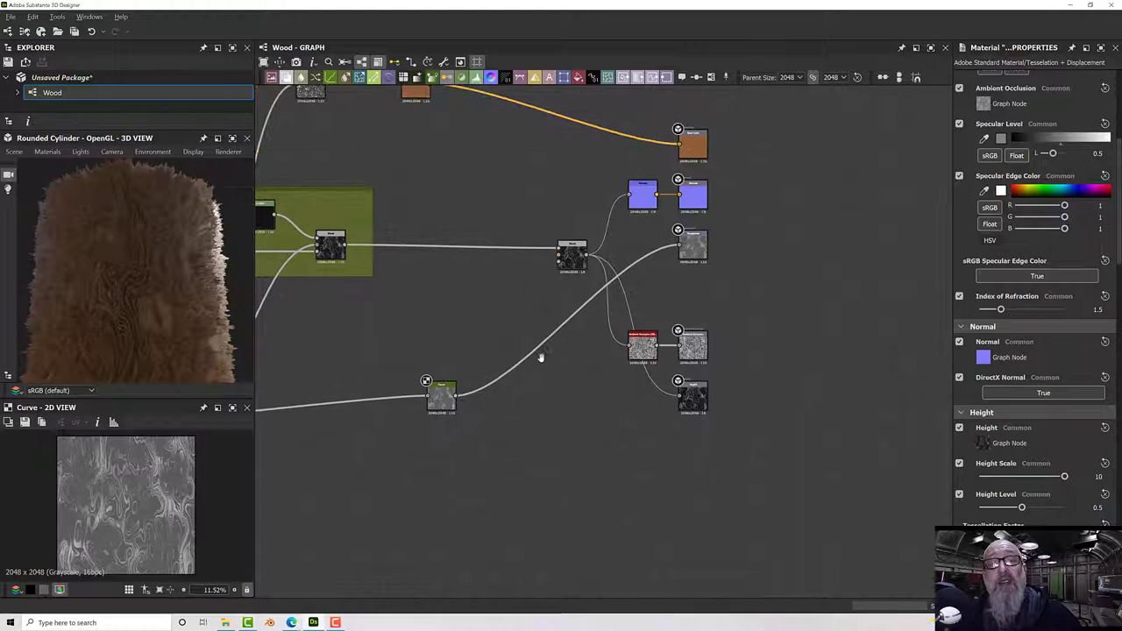
- Link the node inside the WoodGrain 1 frame to the Height output
{"action": "left_click", "coordinate": [575, 261]}
{"action": "scroll", "coordinate": [490, 306], "scroll_direction": "down", "scroll_amount": 3}
{"action": "scroll", "coordinate": [465, 321], "scroll_direction": "up", "scroll_amount": 2}
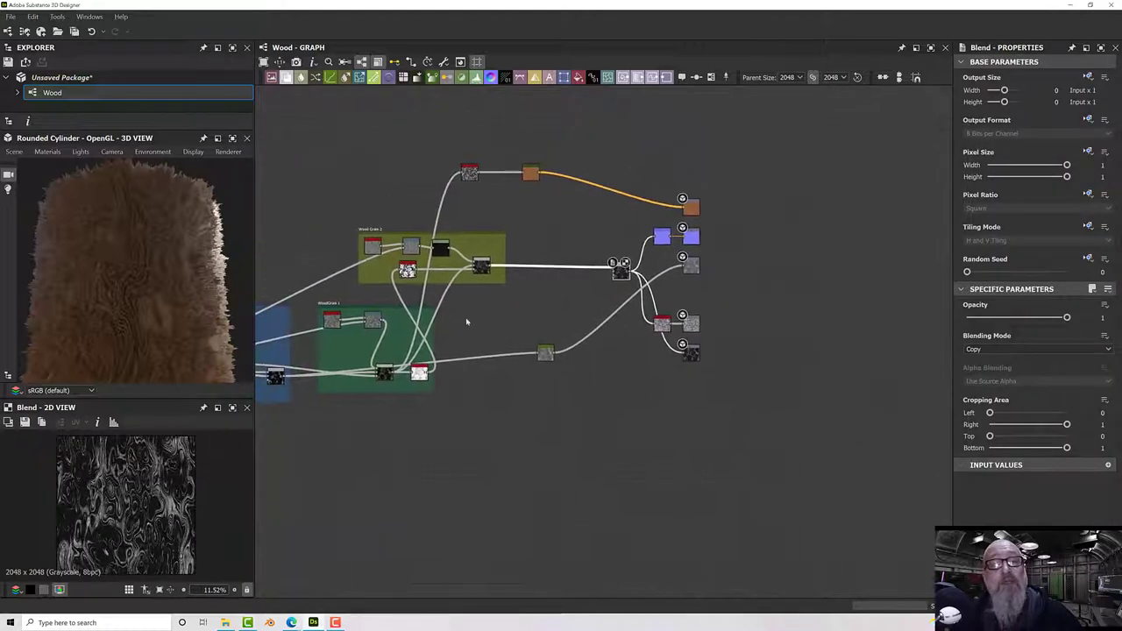
{"action": "scroll", "coordinate": [464, 319], "scroll_direction": "up", "scroll_amount": 1}
{"action": "left_click", "coordinate": [347, 397]}
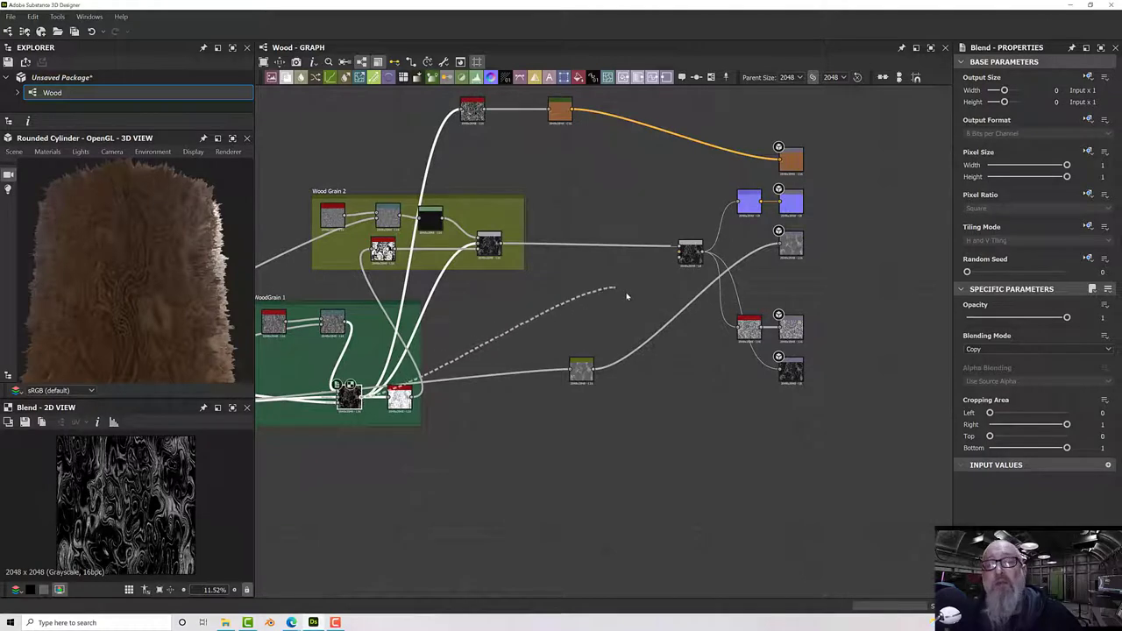
{"action": "left_click_drag", "start_coordinate": [627, 296], "coordinate": [779, 372]}
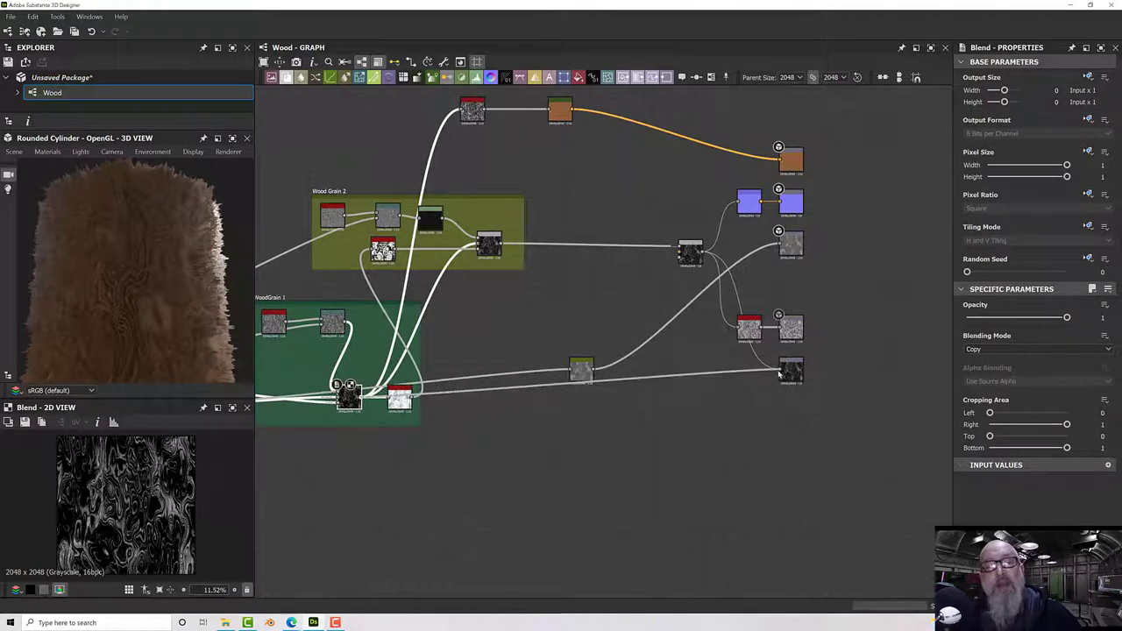
{"action": "left_click_drag", "start_coordinate": [155, 232], "coordinate": [174, 290]}
- Replace the lower output's link with a connection from the WoodGrain 1 node, then inspect the cylinder
{"action": "middle_click_drag", "start_coordinate": [325, 396], "coordinate": [546, 404]}
{"action": "middle_click_drag", "start_coordinate": [752, 365], "coordinate": [646, 366]}
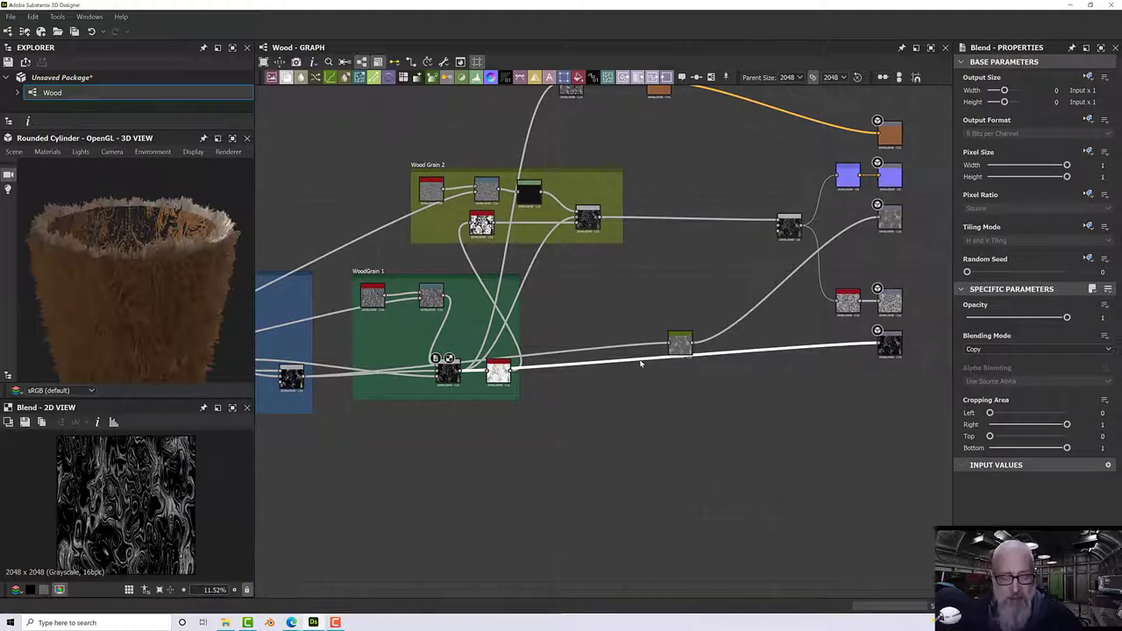
{"action": "key", "text": "Delete"}
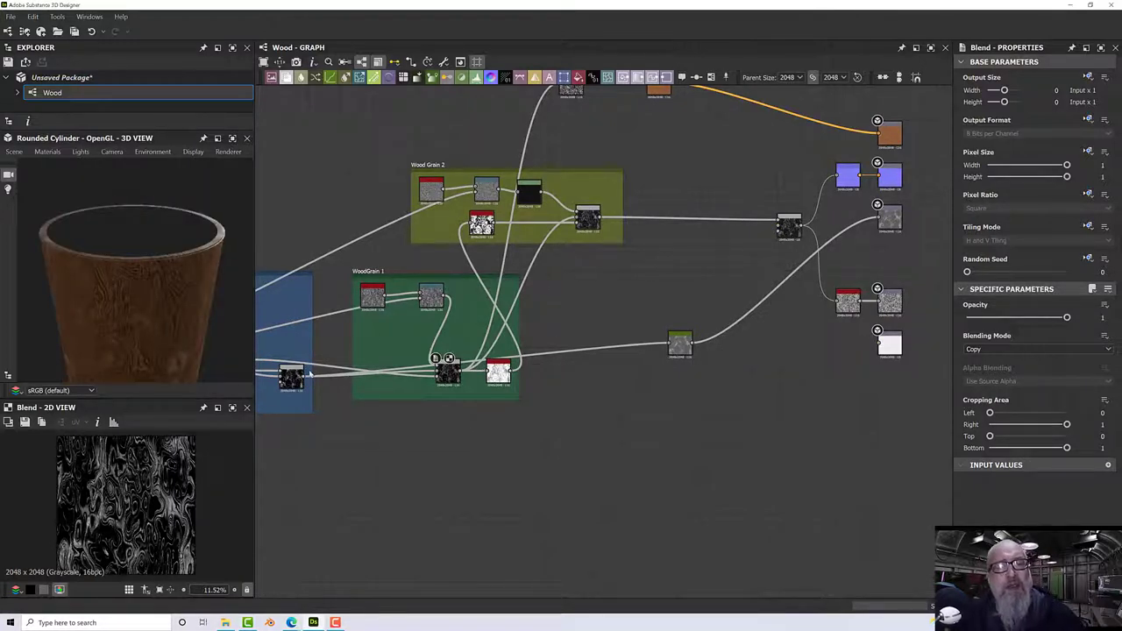
{"action": "left_click_drag", "start_coordinate": [632, 403], "coordinate": [880, 346]}
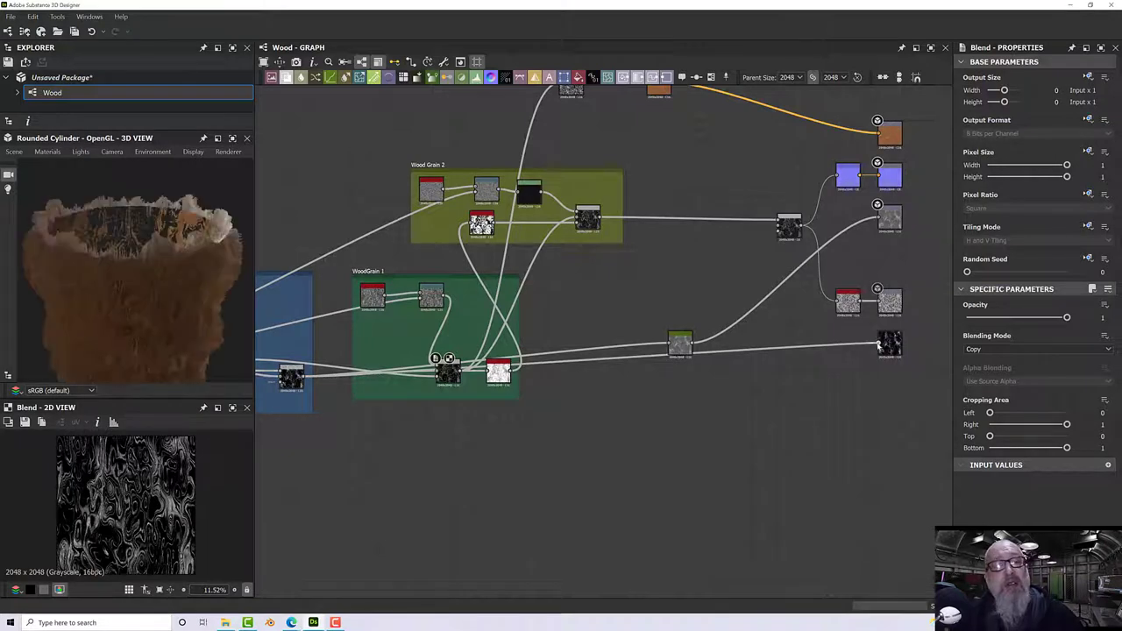
{"action": "left_click_drag", "start_coordinate": [207, 279], "coordinate": [166, 250]}
{"action": "scroll", "coordinate": [166, 250], "scroll_direction": "up", "scroll_amount": 4}
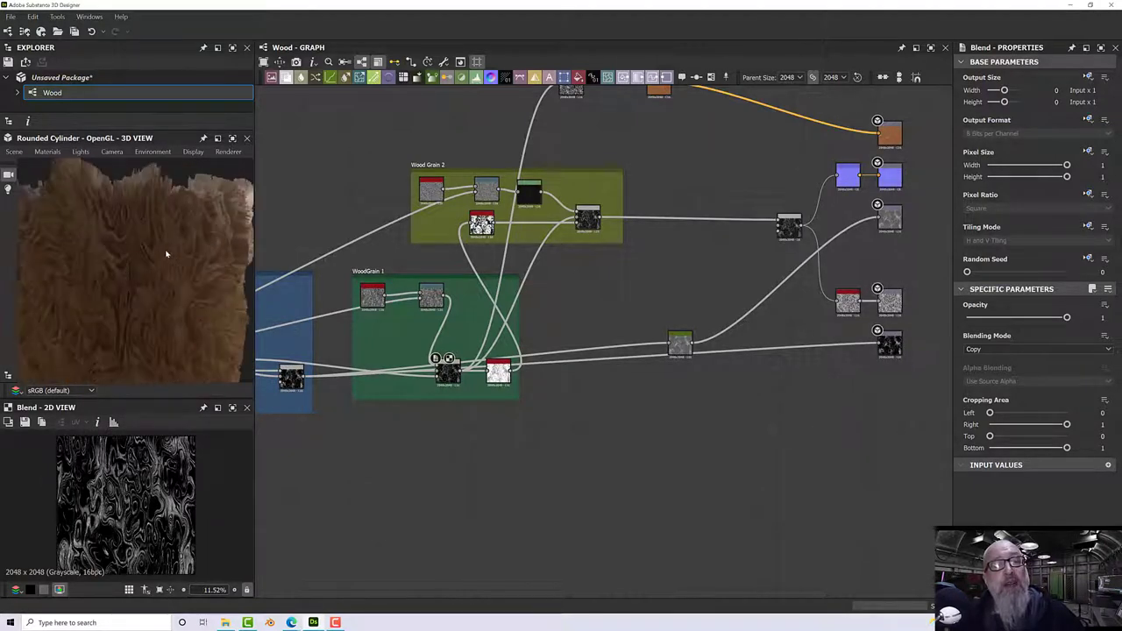
{"action": "scroll", "coordinate": [167, 252], "scroll_direction": "up", "scroll_amount": 2}
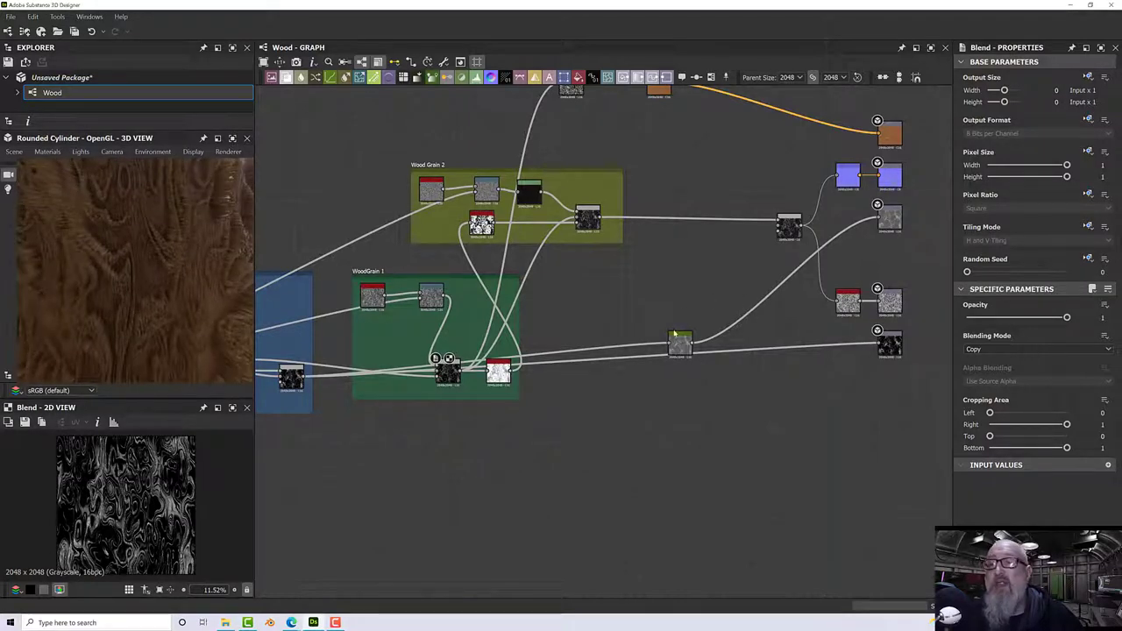
- Switch the 3D preview to the Default material
{"action": "left_click", "coordinate": [47, 151]}
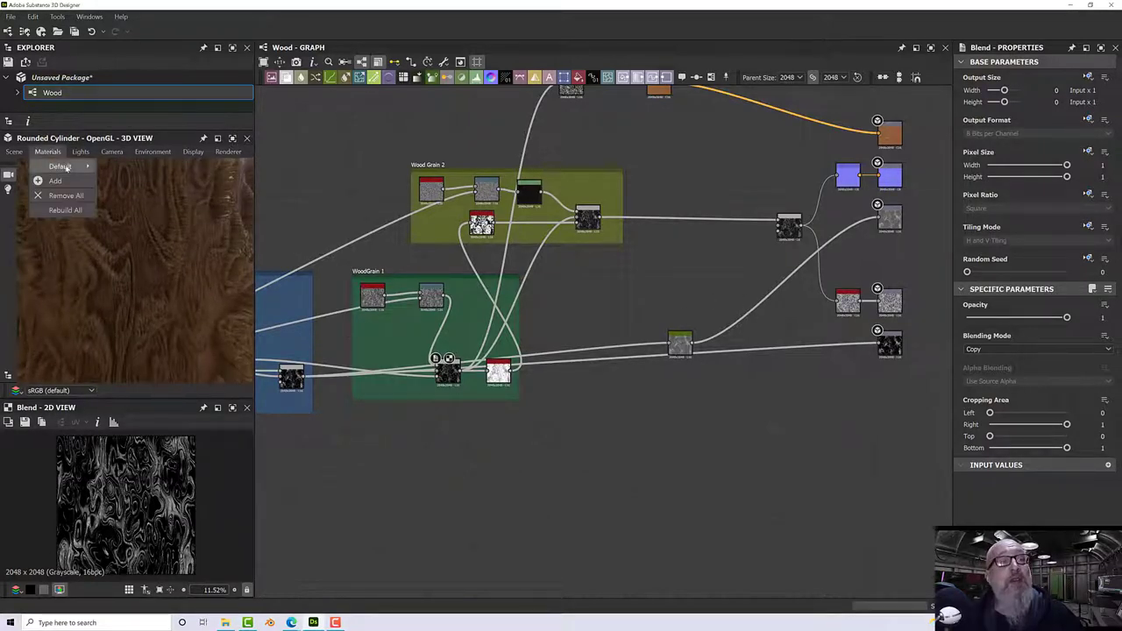
{"action": "mouse_move", "coordinate": [57, 169]}
{"action": "left_click", "coordinate": [132, 169]}
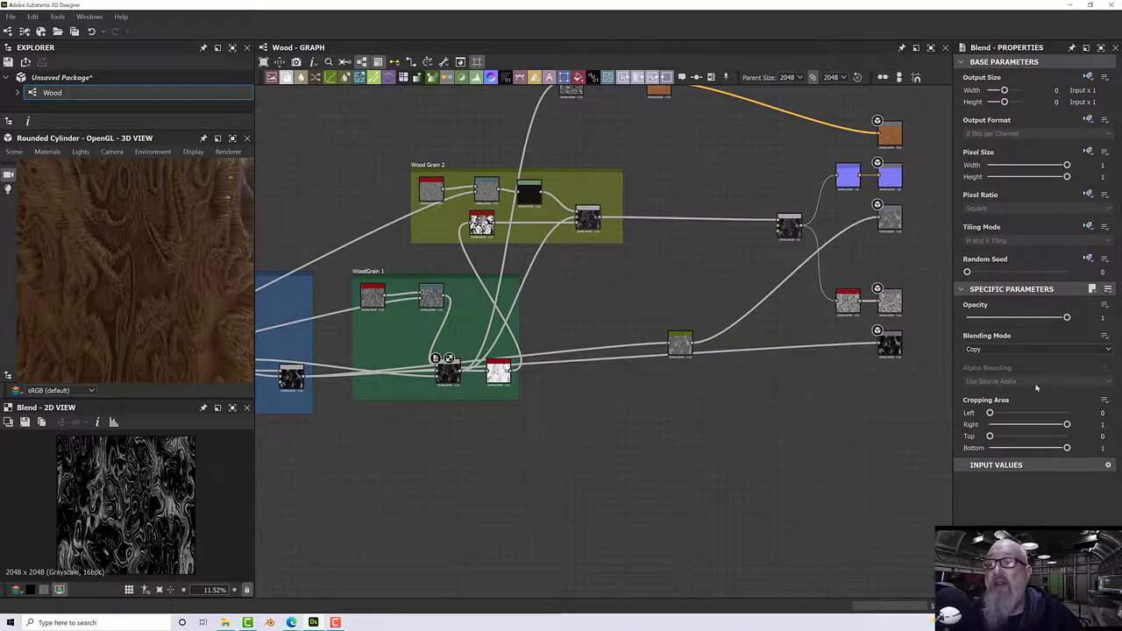
{"action": "scroll", "coordinate": [1011, 377], "scroll_direction": "down", "scroll_amount": 5}
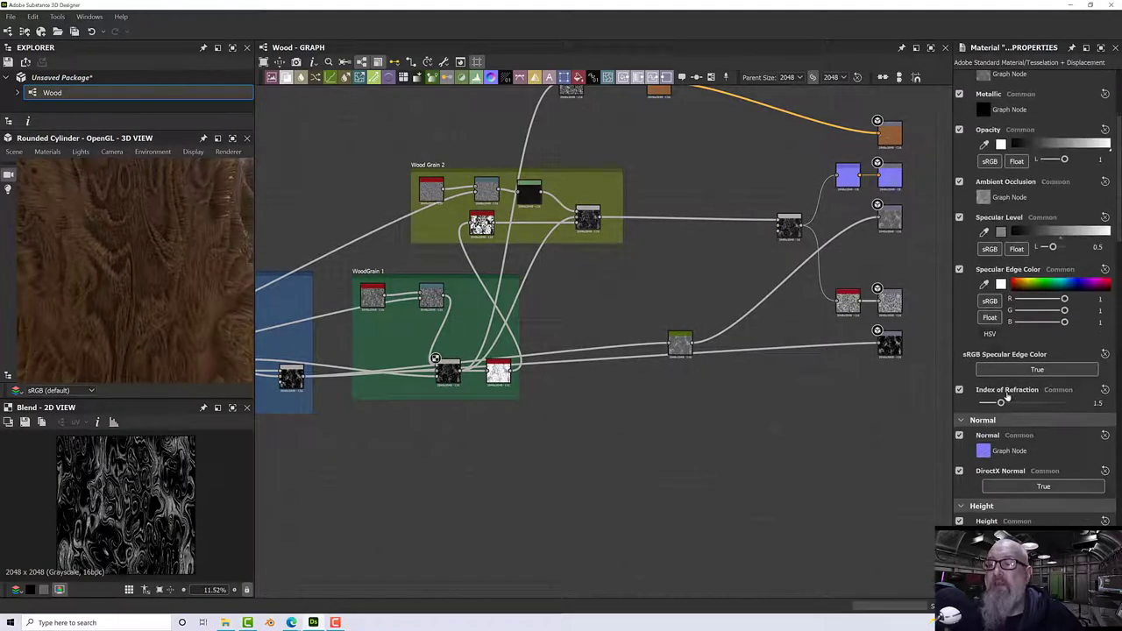
{"action": "scroll", "coordinate": [1008, 395], "scroll_direction": "down", "scroll_amount": 3}
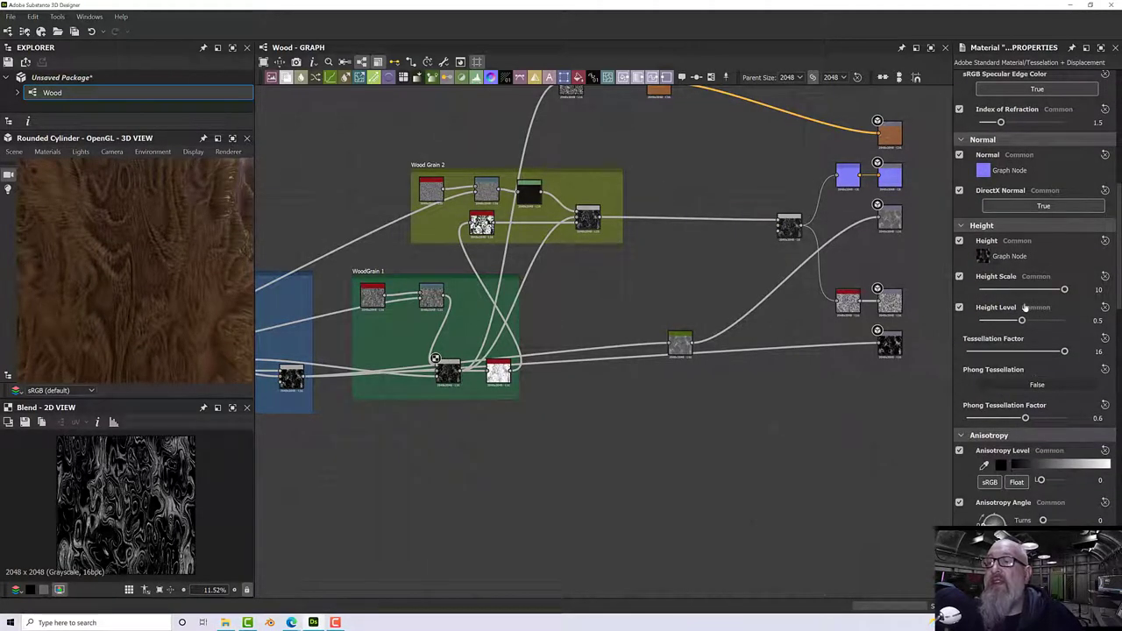
- Lower the Height Scale from 10 to 0.2 and check the smoother cylinder
{"action": "left_click_drag", "start_coordinate": [1065, 291], "coordinate": [968, 301]}
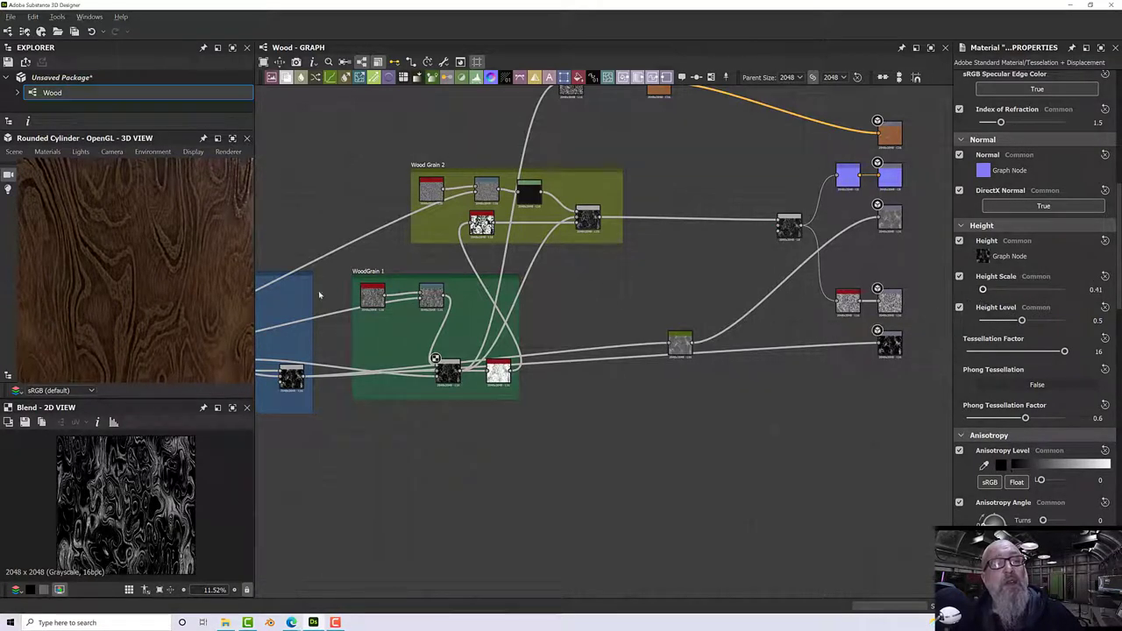
{"action": "scroll", "coordinate": [207, 266], "scroll_direction": "up", "scroll_amount": 8}
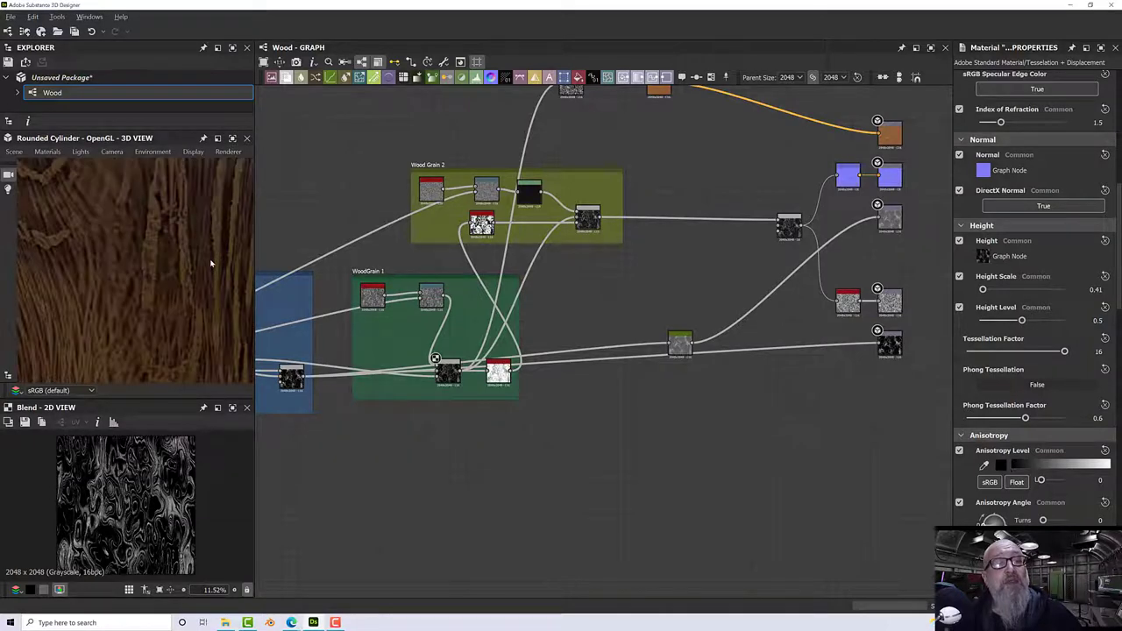
{"action": "scroll", "coordinate": [211, 263], "scroll_direction": "down", "scroll_amount": 5}
{"action": "scroll", "coordinate": [153, 222], "scroll_direction": "up", "scroll_amount": 3}
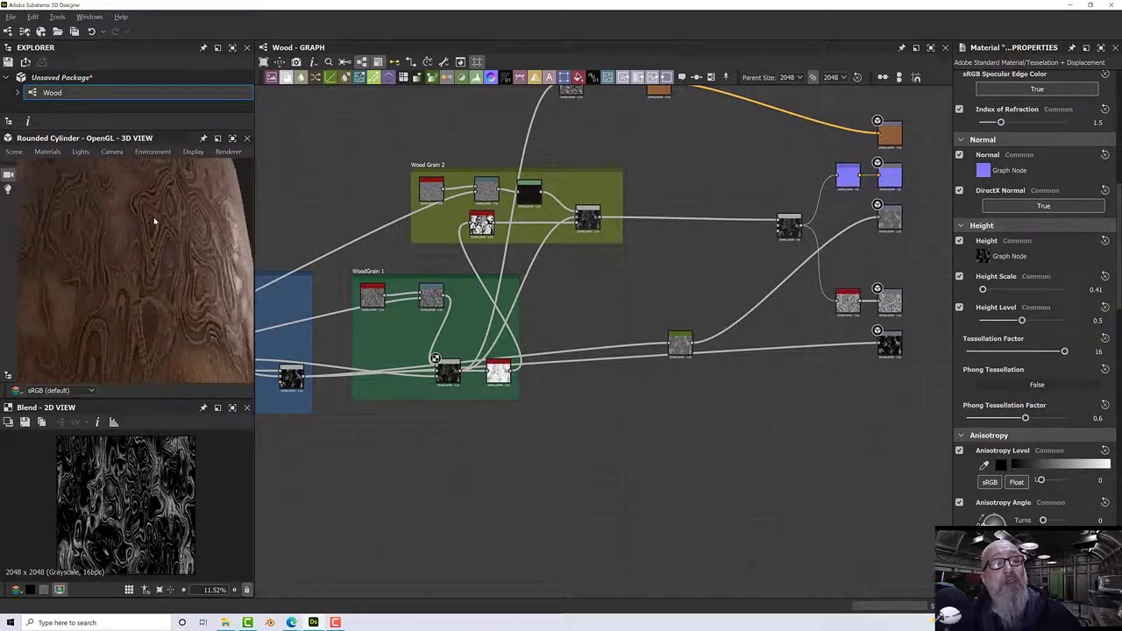
{"action": "left_click_drag", "start_coordinate": [154, 222], "coordinate": [191, 265]}
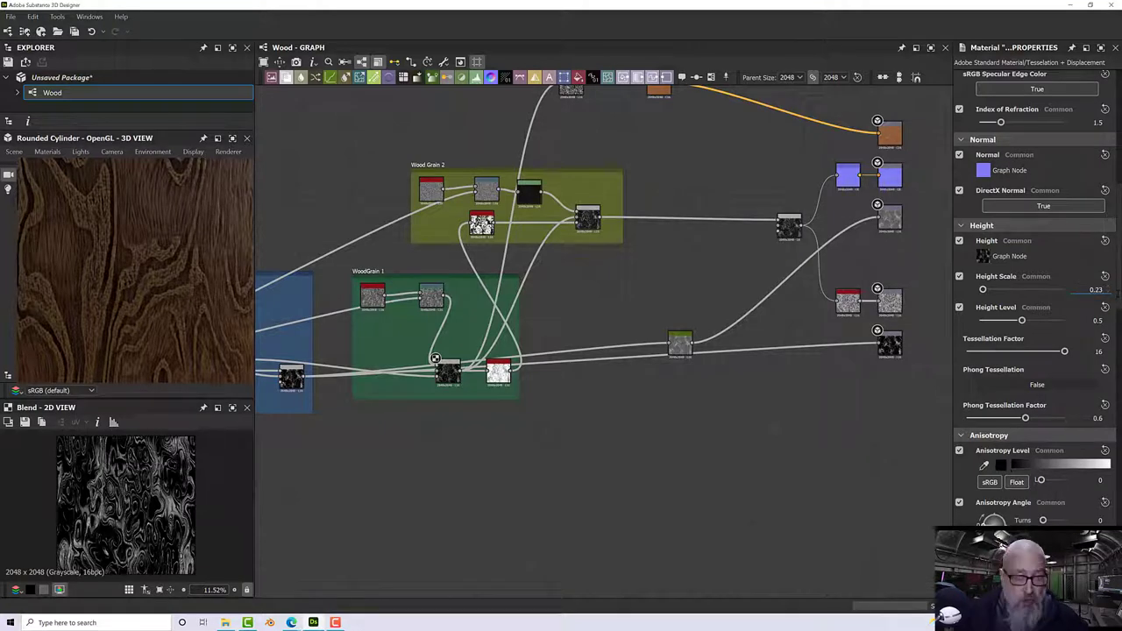
{"action": "key", "text": "BackSpace"}
{"action": "key", "text": "Return"}
{"action": "scroll", "coordinate": [216, 292], "scroll_direction": "down", "scroll_amount": 5}
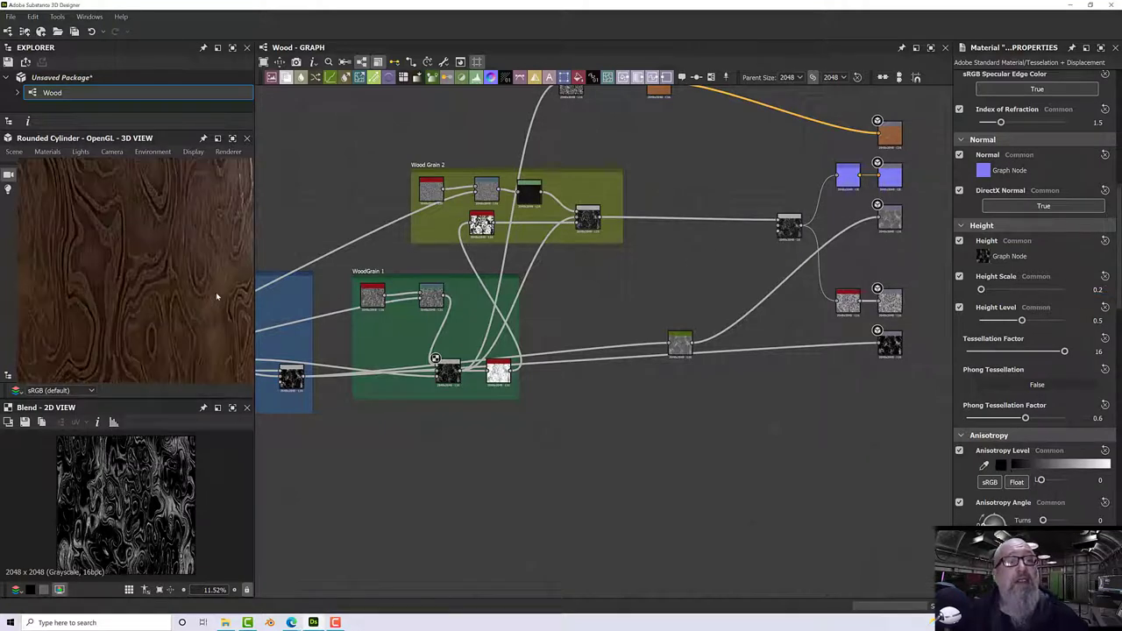
{"action": "mouse_move", "coordinate": [128, 281]}
{"action": "left_mouse_down"}
{"action": "mouse_move", "coordinate": [147, 288]}
{"action": "mouse_move", "coordinate": [117, 296]}
{"action": "mouse_move", "coordinate": [160, 310]}
{"action": "mouse_move", "coordinate": [145, 291]}
{"action": "left_mouse_up"}
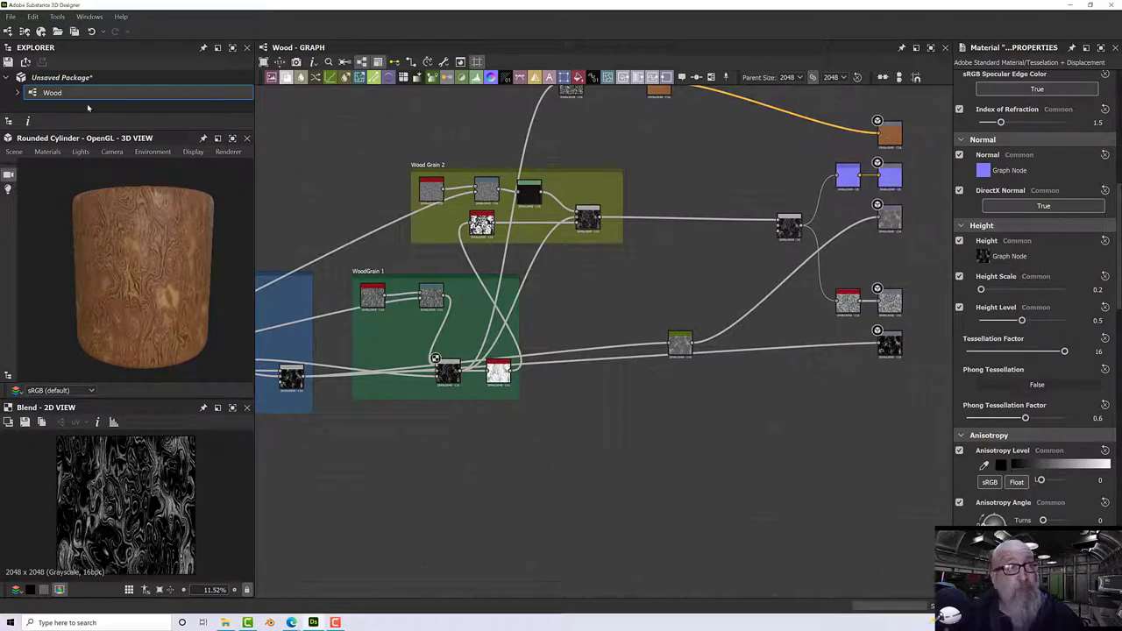
- Save the package as Reddish Wood.sbs in youtube > New folder (2)
{"action": "right_click", "coordinate": [138, 78]}
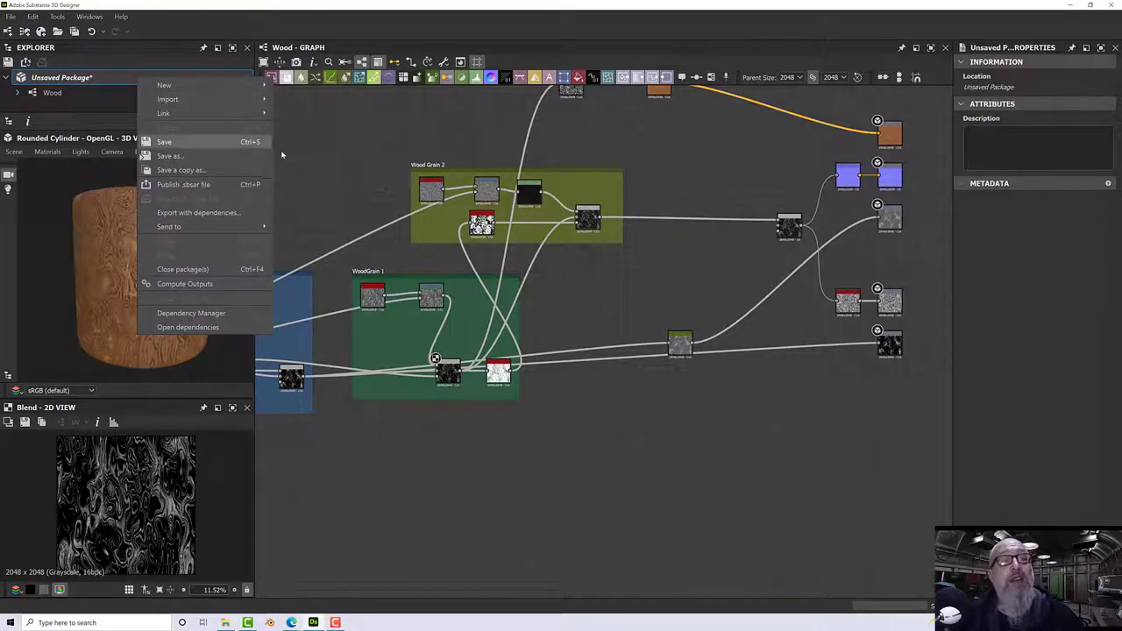
{"action": "key", "text": "Escape"}
{"action": "right_click", "coordinate": [160, 86]}
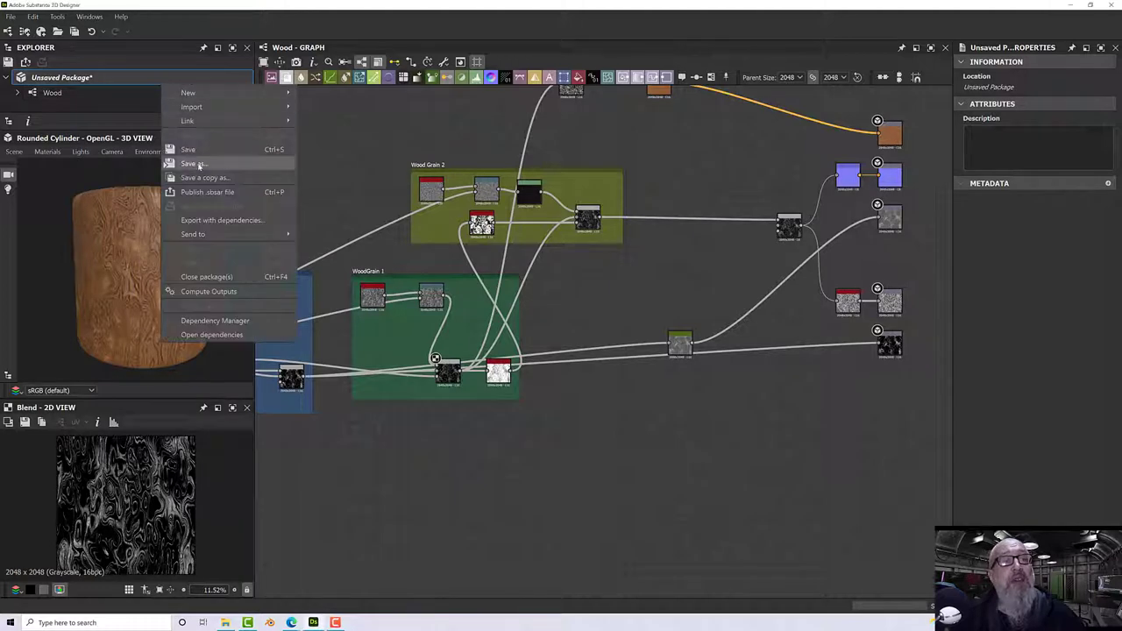
{"action": "left_click", "coordinate": [197, 163]}
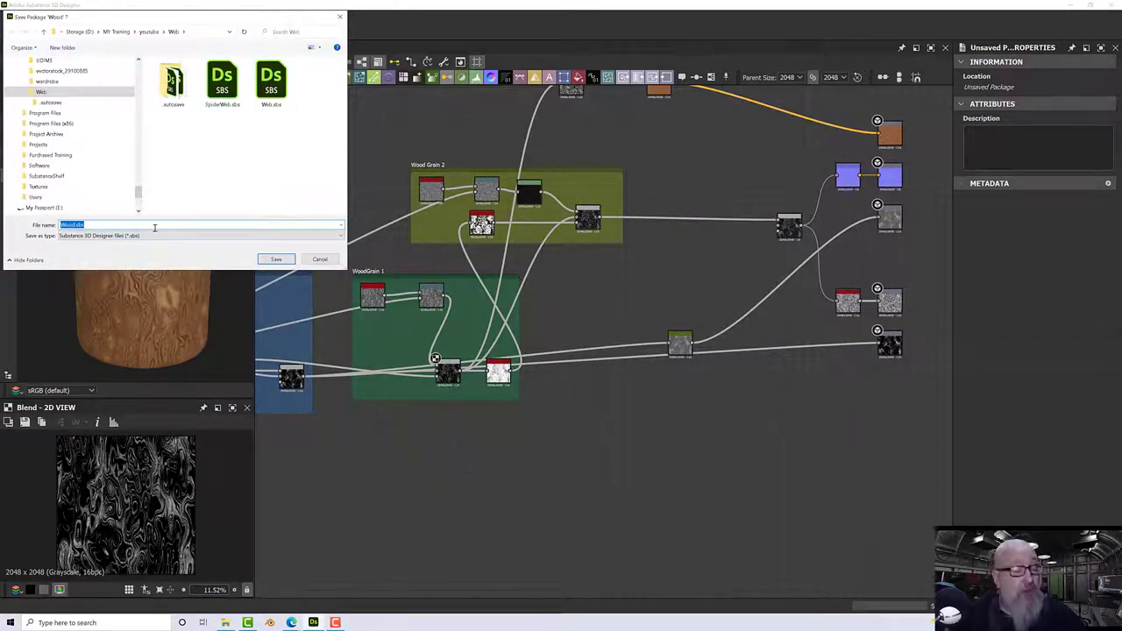
{"action": "type", "text": "W"}
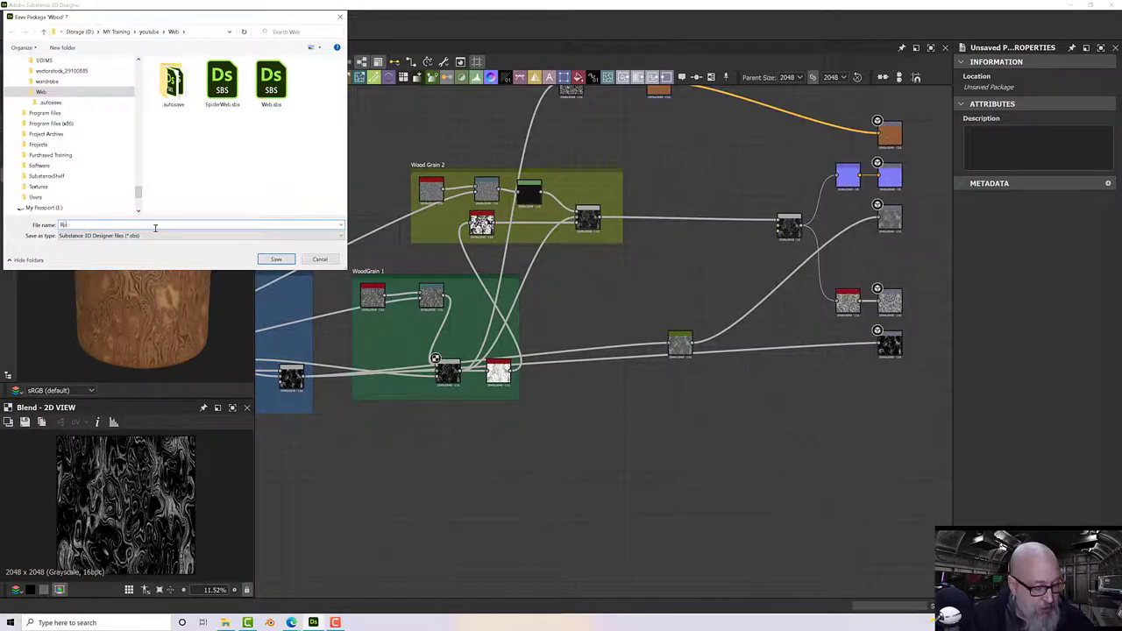
{"action": "type", "text": "eddi"}
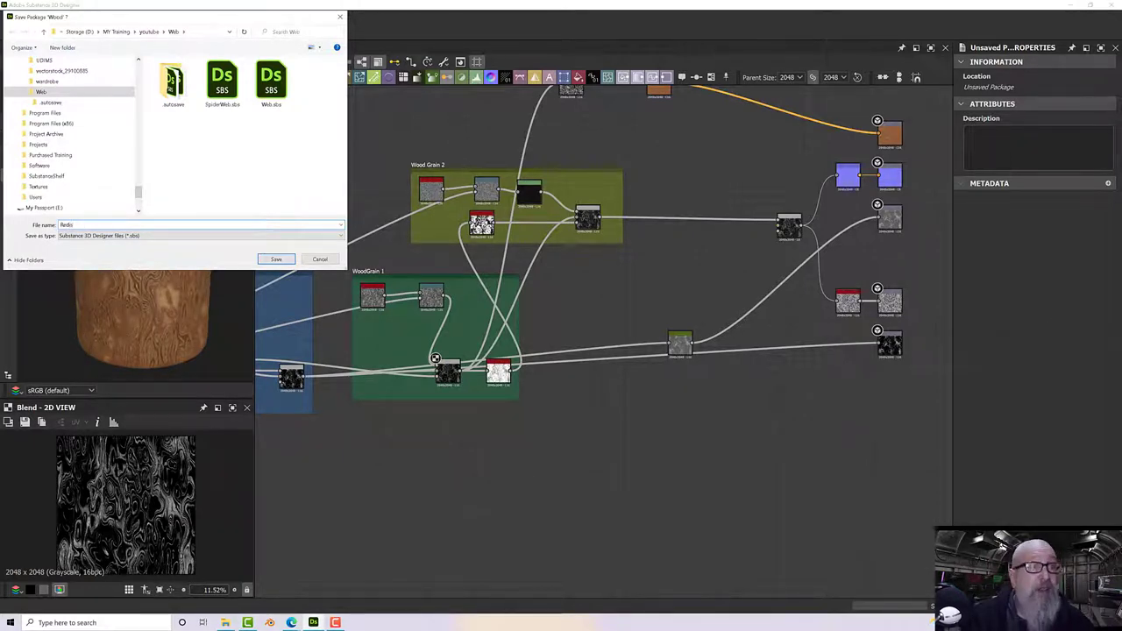
{"action": "type", "text": "sh"}
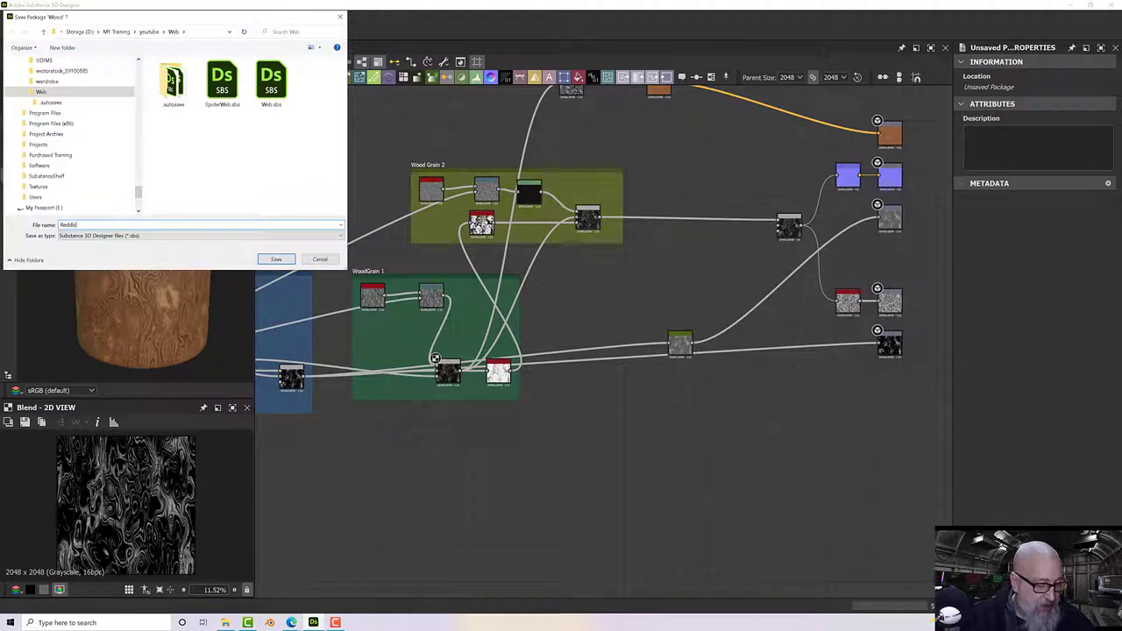
{"action": "type", "text": " Wood"}
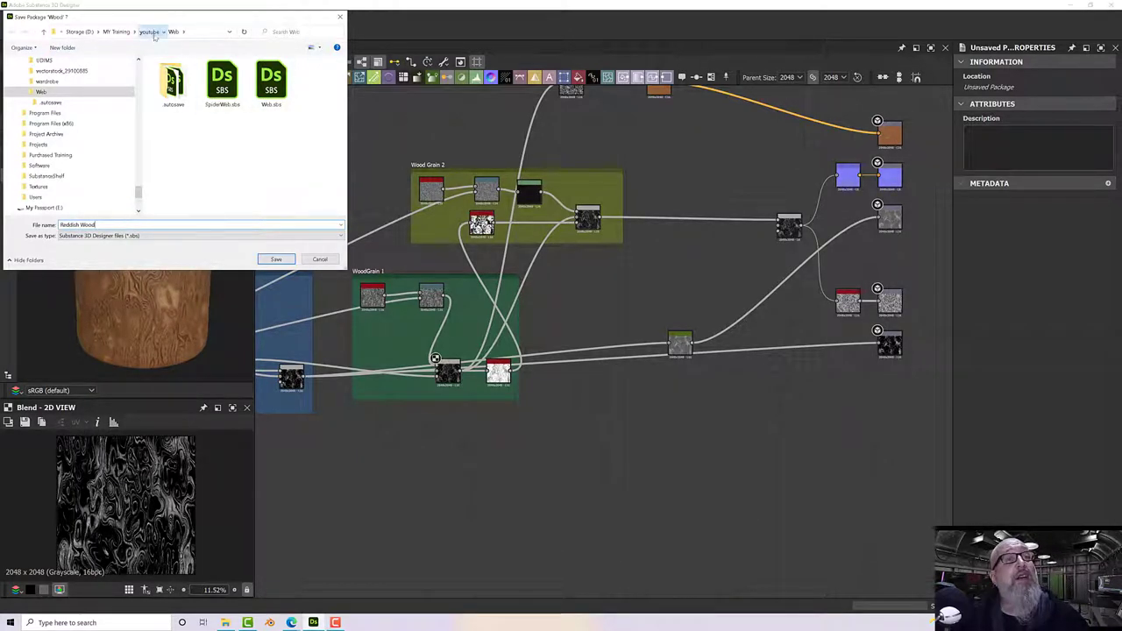
{"action": "left_click", "coordinate": [149, 32]}
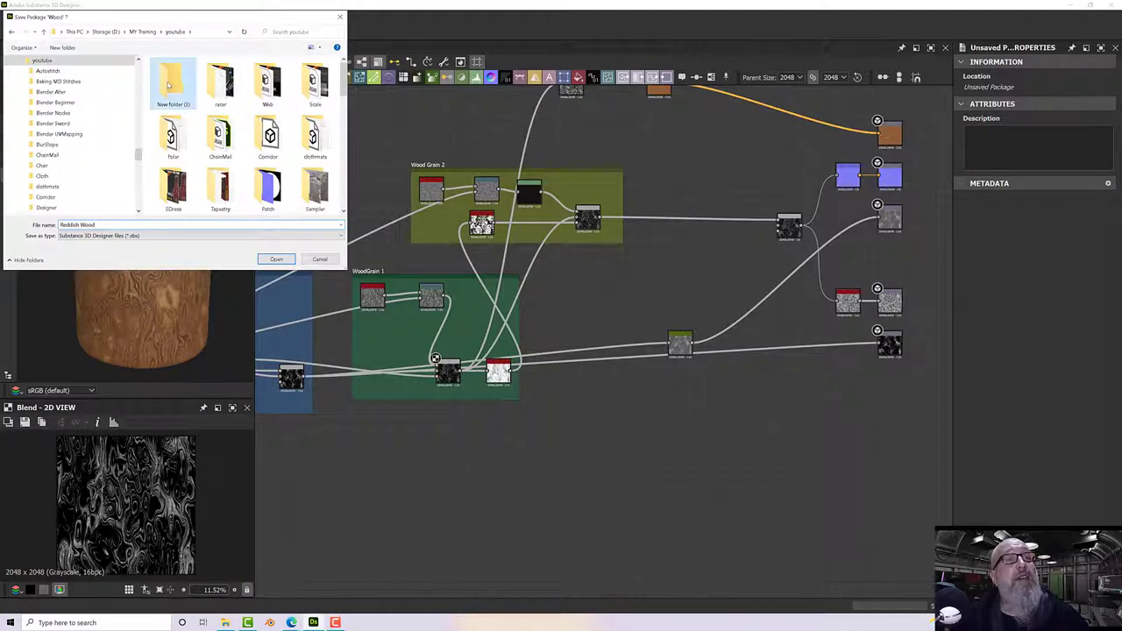
{"action": "double_click", "coordinate": [171, 87]}
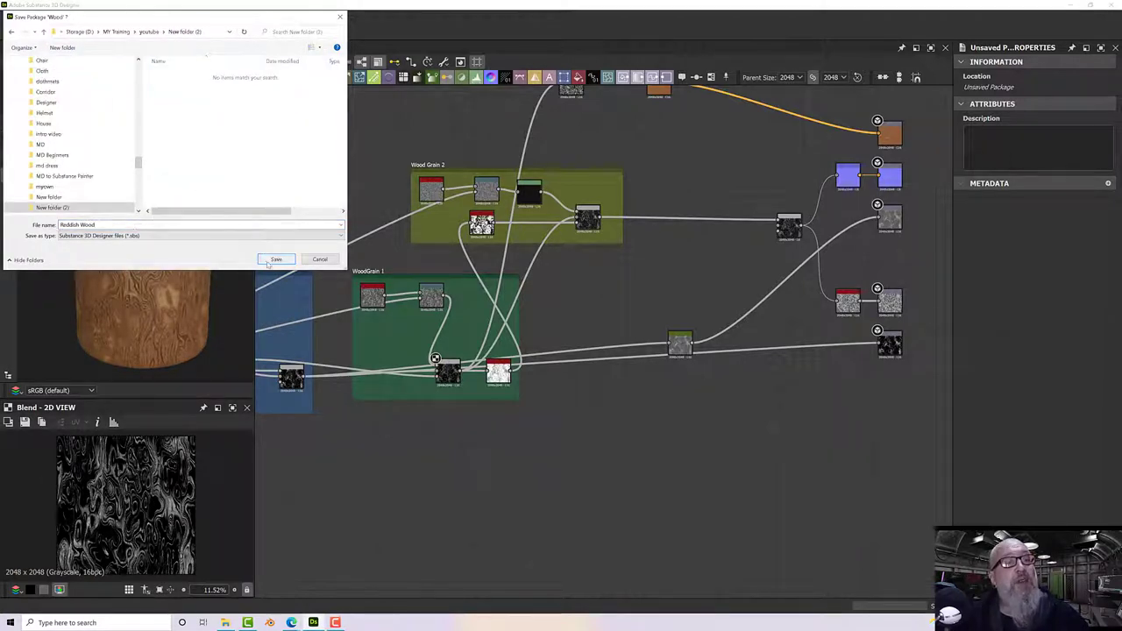
{"action": "left_click", "coordinate": [269, 259]}
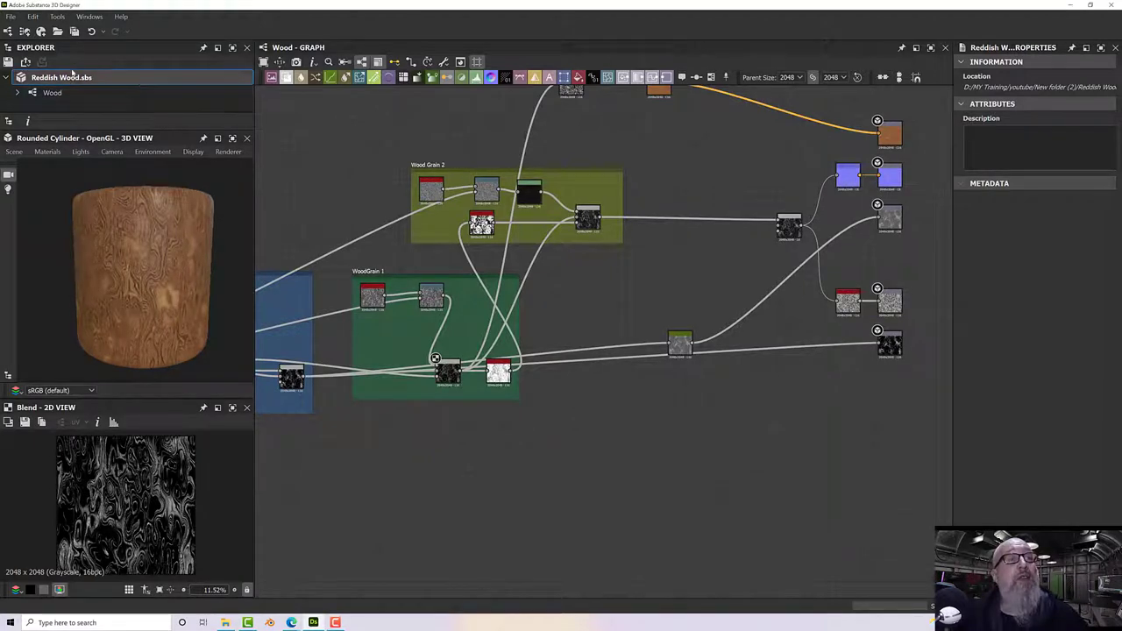
{"action": "right_click", "coordinate": [84, 76]}
{"action": "left_click", "coordinate": [119, 177]}
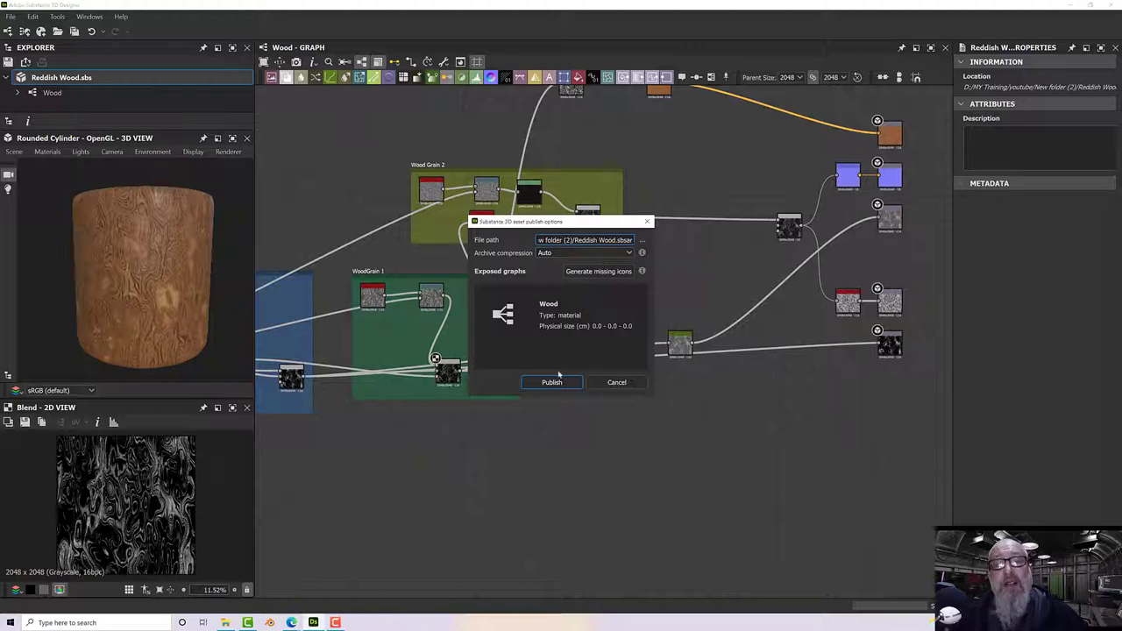
{"action": "left_click", "coordinate": [585, 272]}
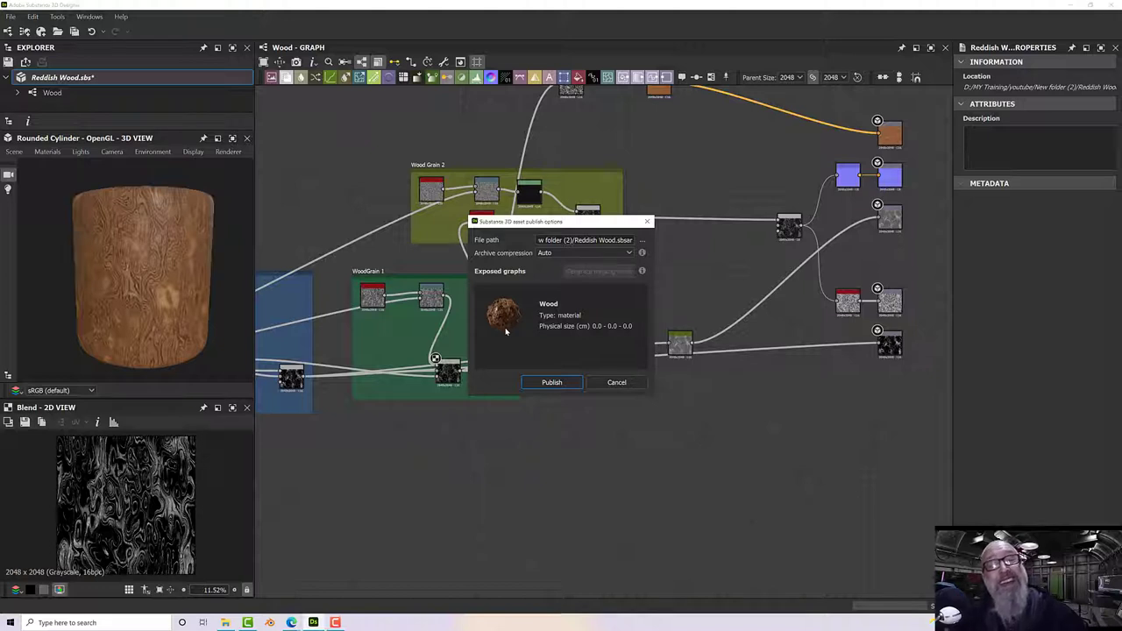
{"action": "left_click", "coordinate": [552, 382]}
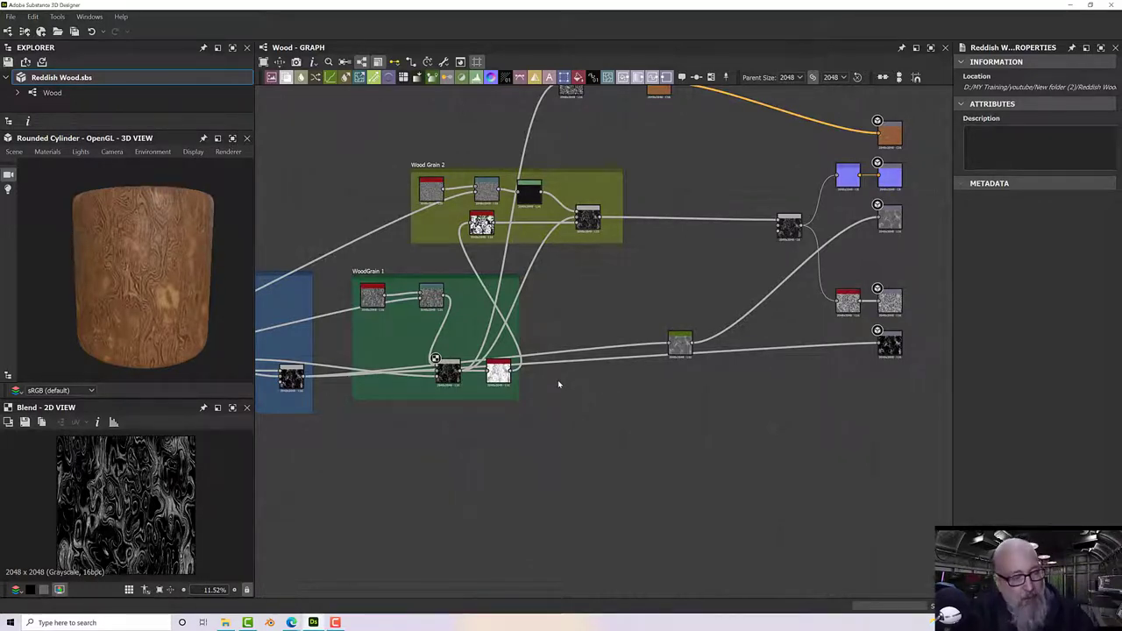
- Zoom to the Wood Base frame and show the Tile Sampler's parameters (X Amount 9, Y Amount 13)
{"action": "mouse_move", "coordinate": [516, 431]}
{"action": "middle_mouse_down"}
{"action": "mouse_move", "coordinate": [676, 430]}
{"action": "mouse_move", "coordinate": [828, 399]}
{"action": "middle_mouse_up"}
{"action": "middle_click_drag", "start_coordinate": [481, 371], "coordinate": [567, 420]}
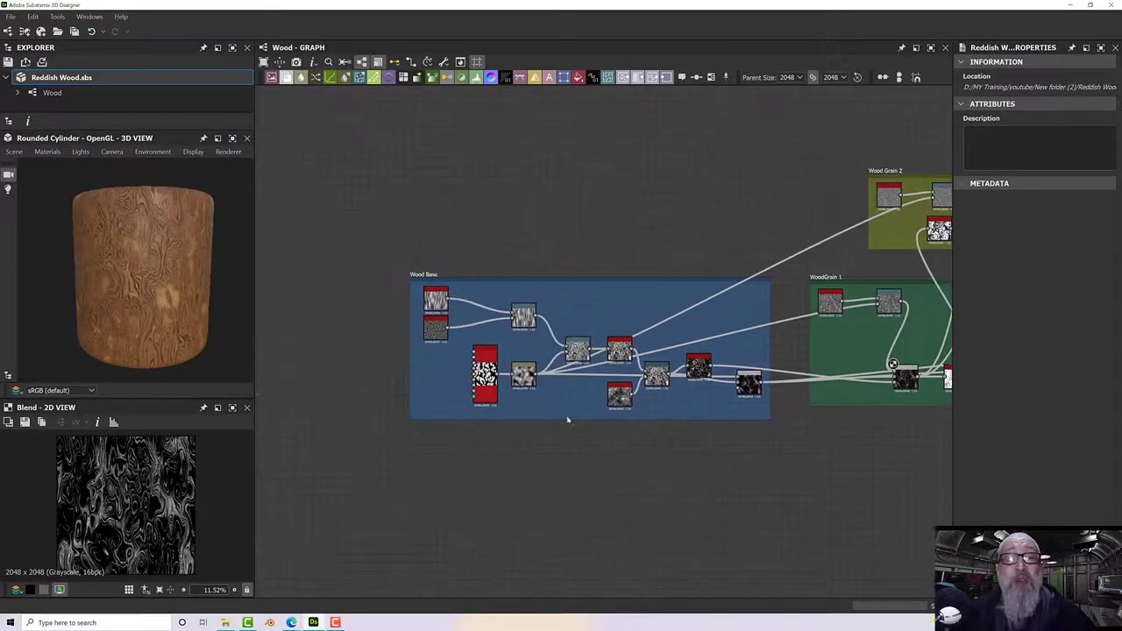
{"action": "scroll", "coordinate": [403, 272], "scroll_direction": "up", "scroll_amount": 4}
{"action": "middle_click_drag", "start_coordinate": [394, 284], "coordinate": [342, 245]}
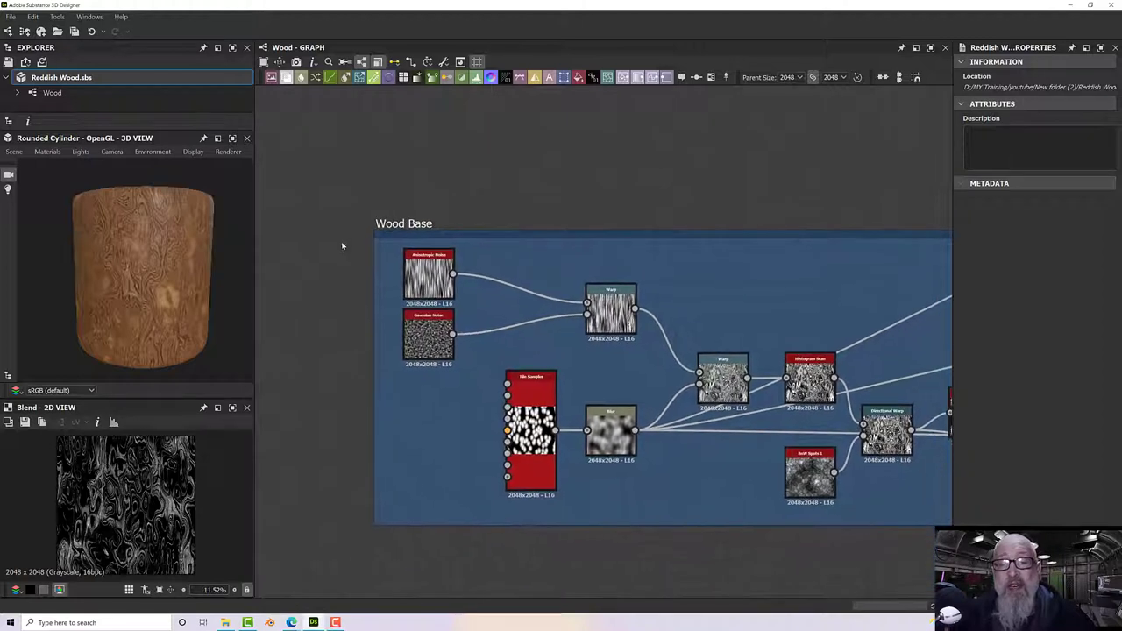
{"action": "left_click", "coordinate": [428, 277]}
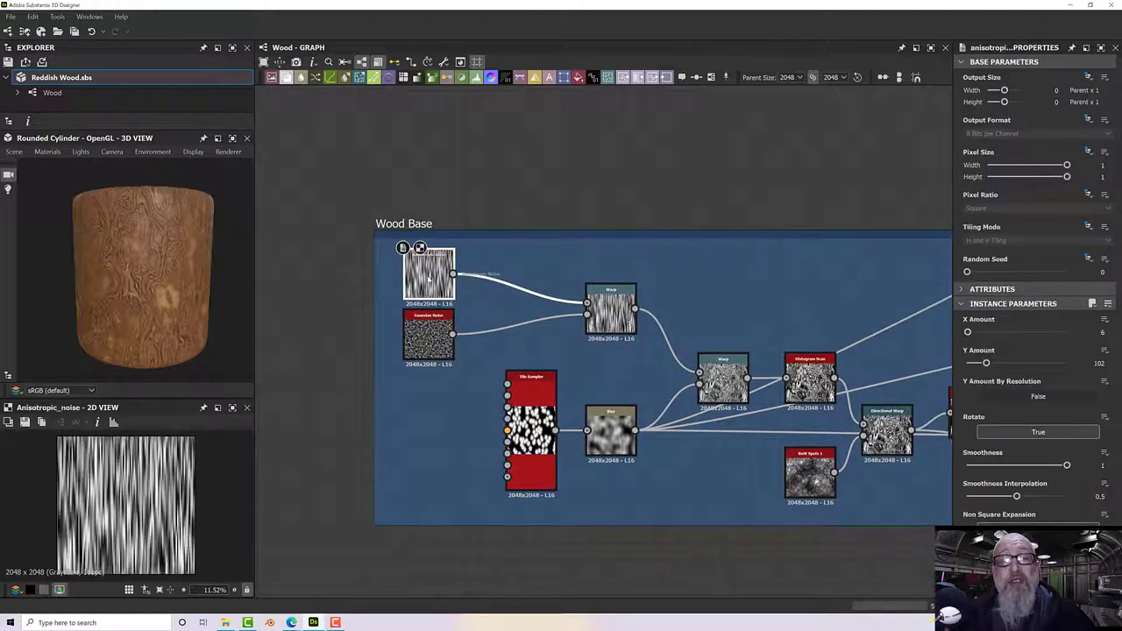
{"action": "left_click", "coordinate": [1104, 321]}
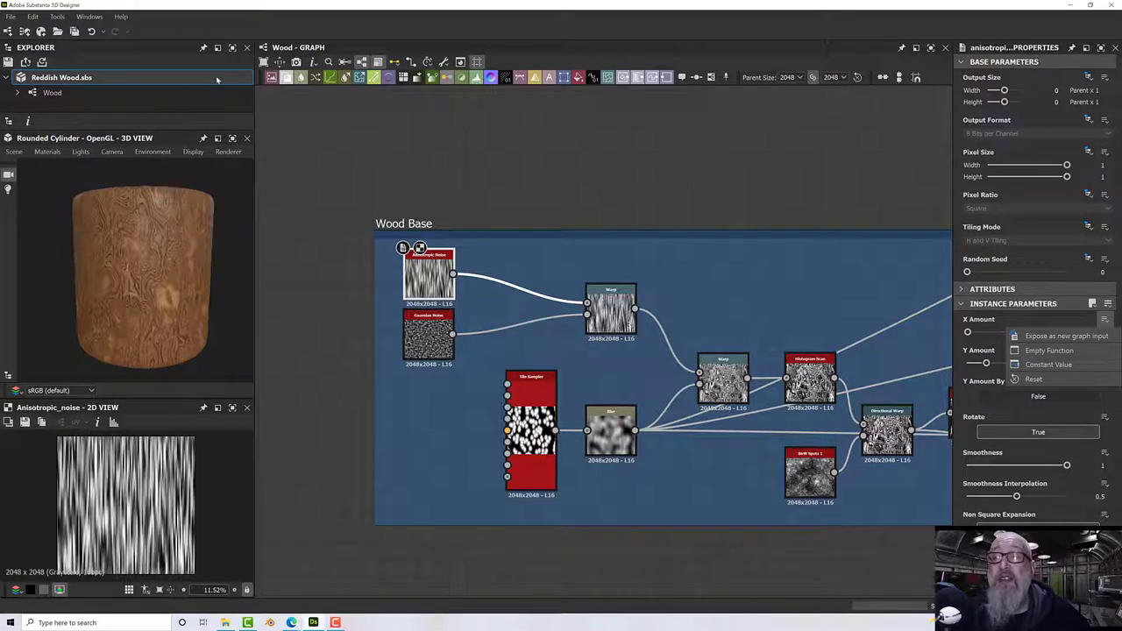
{"action": "left_click", "coordinate": [587, 191]}
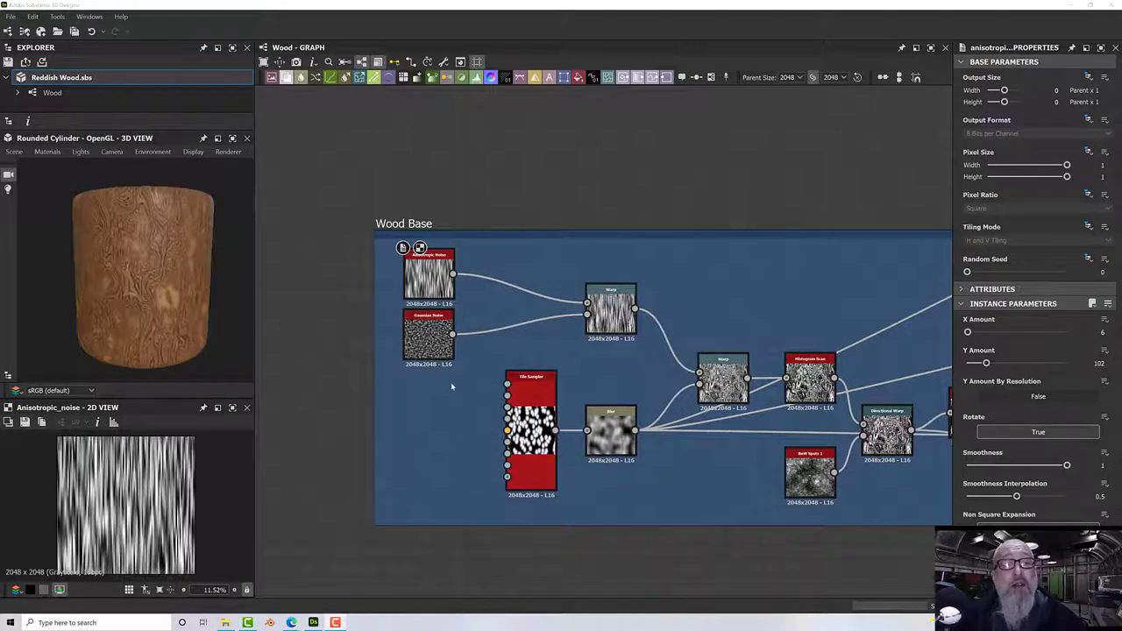
{"action": "left_click", "coordinate": [537, 395]}
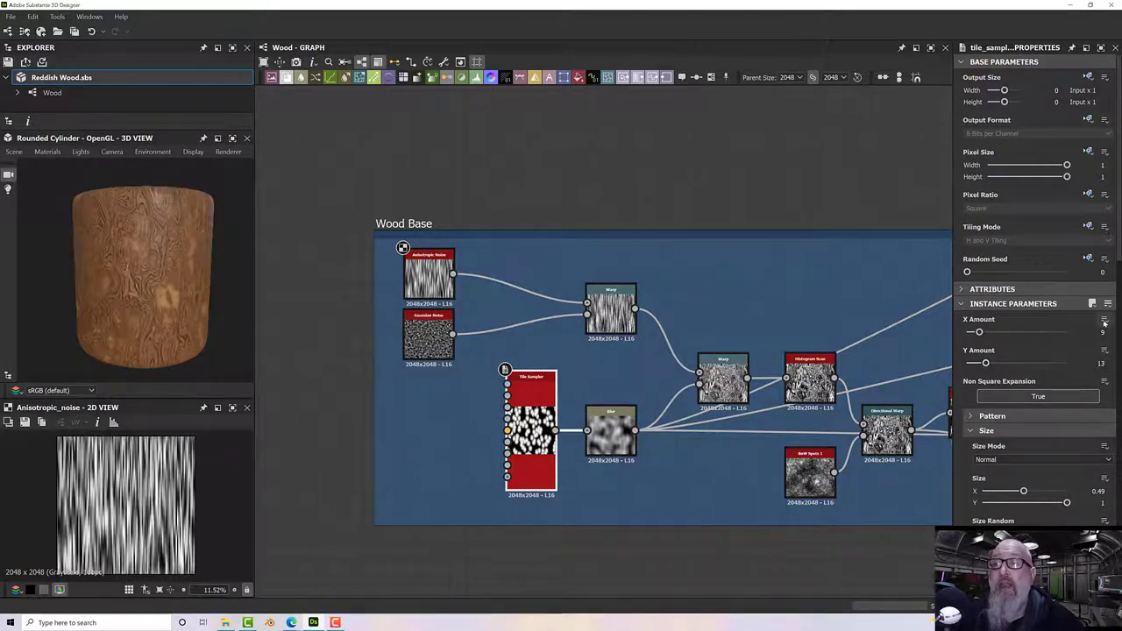
- Expose the Tile Sampler's X Amount as a graph input labelled Knots X
{"action": "left_click", "coordinate": [1105, 324]}
{"action": "left_click", "coordinate": [1077, 337]}
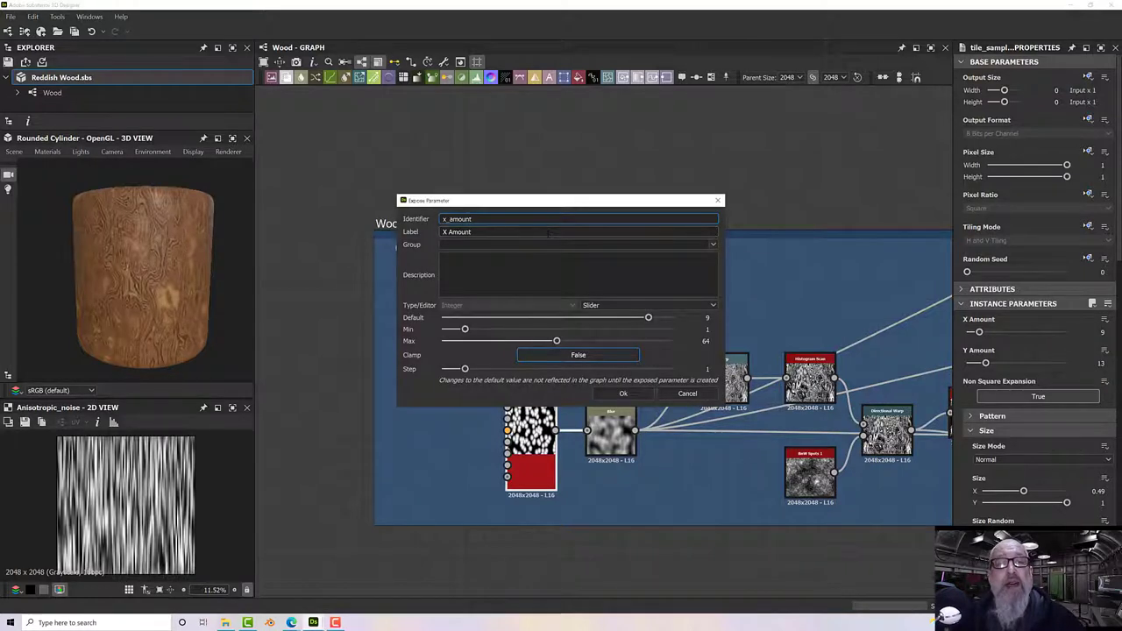
{"action": "key", "text": "Tab"}
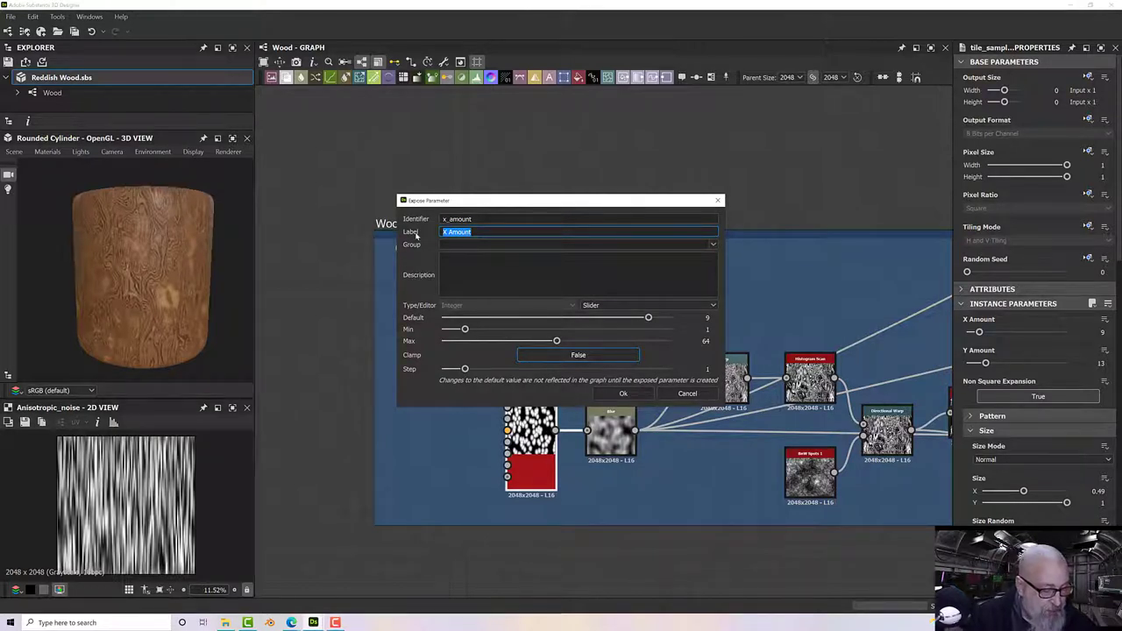
{"action": "type", "text": "Knots X"}
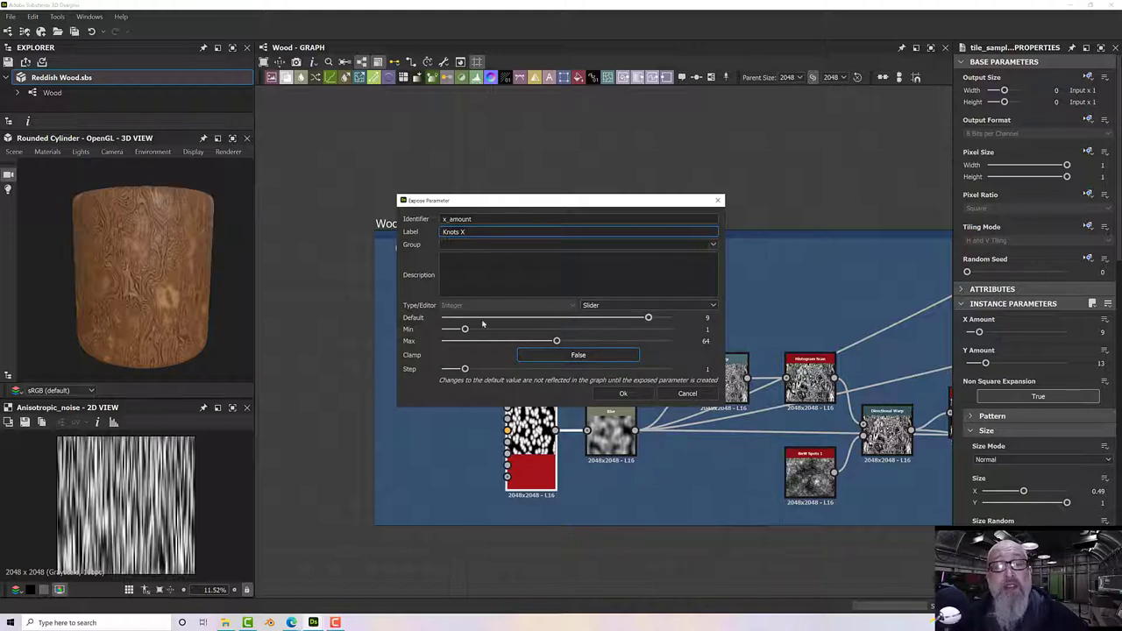
{"action": "left_click", "coordinate": [623, 393]}
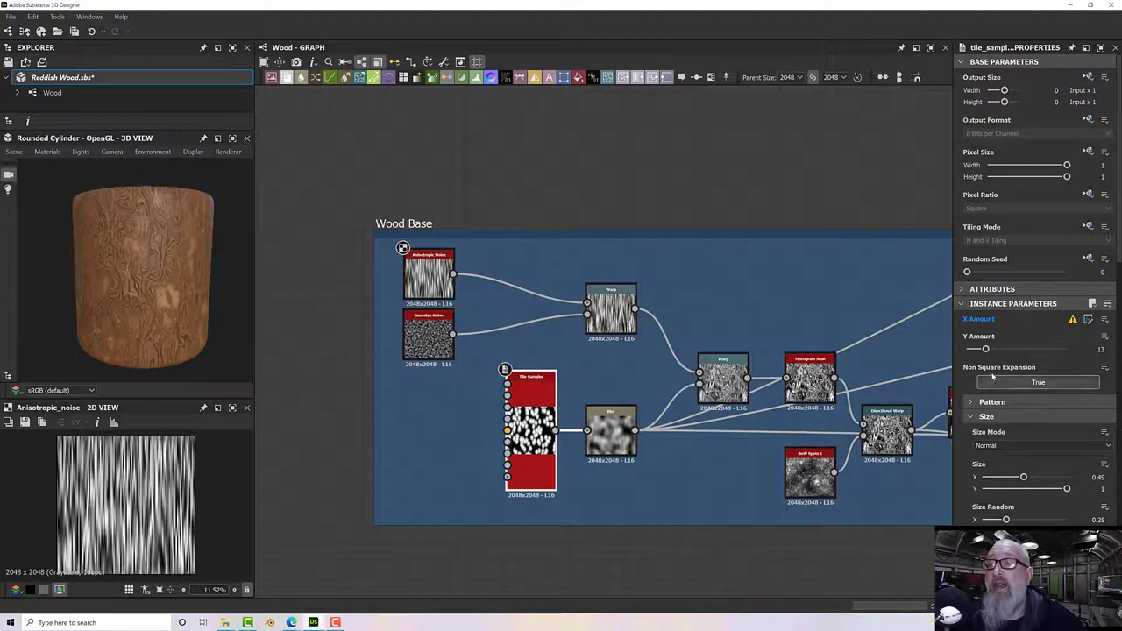
- Expose Y Amount as a graph input labelled Knots Y
{"action": "left_click", "coordinate": [1104, 338]}
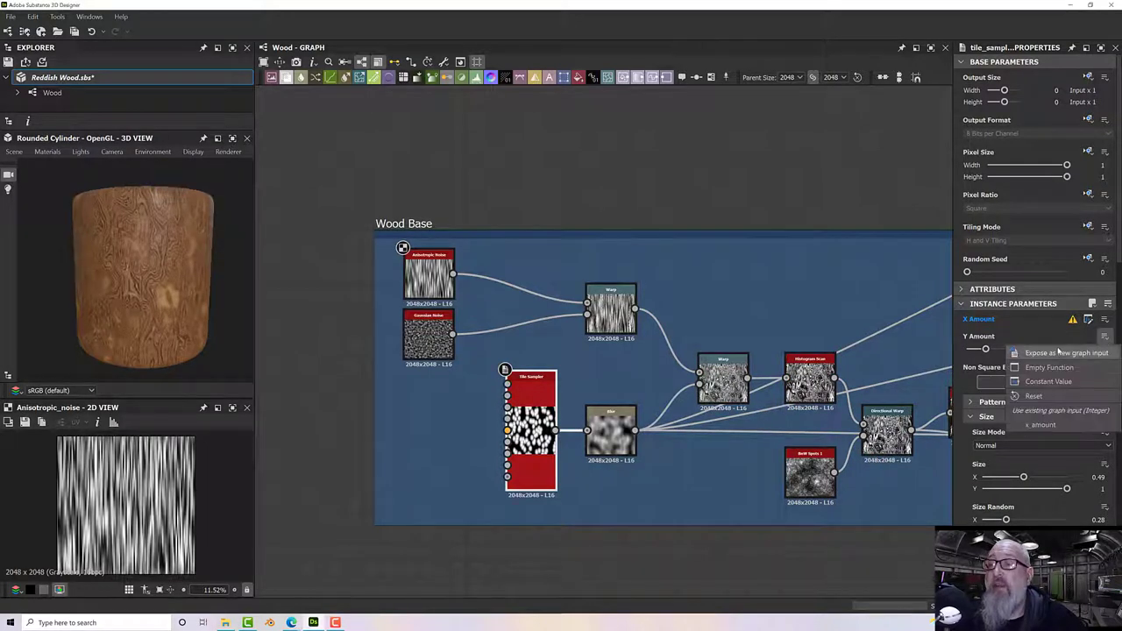
{"action": "left_click", "coordinate": [1065, 352]}
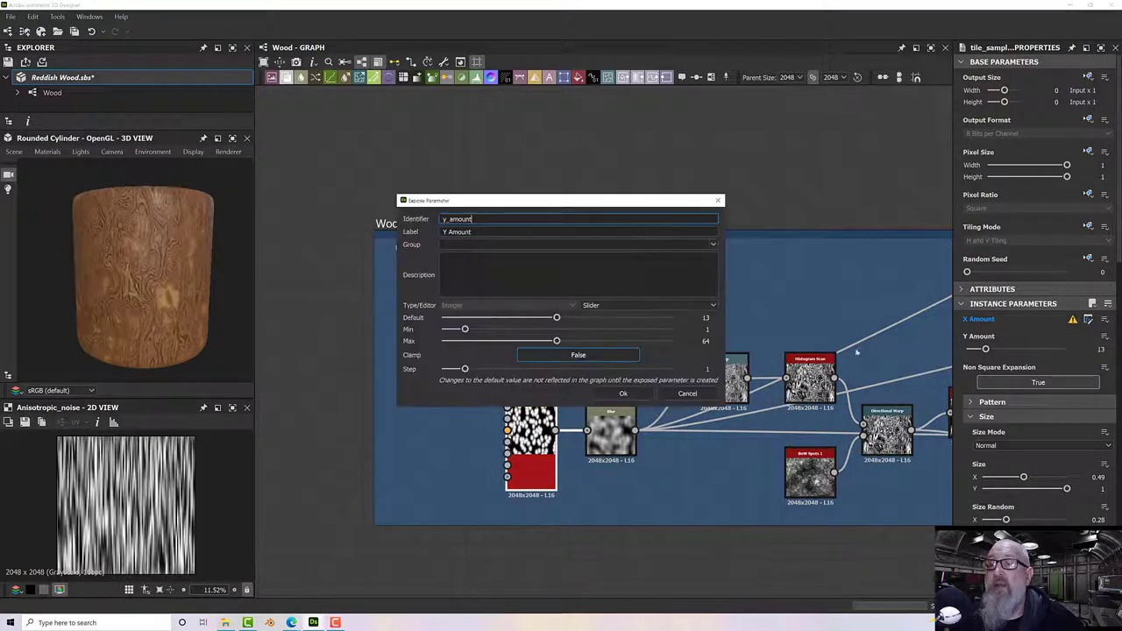
{"action": "left_click", "coordinate": [481, 233]}
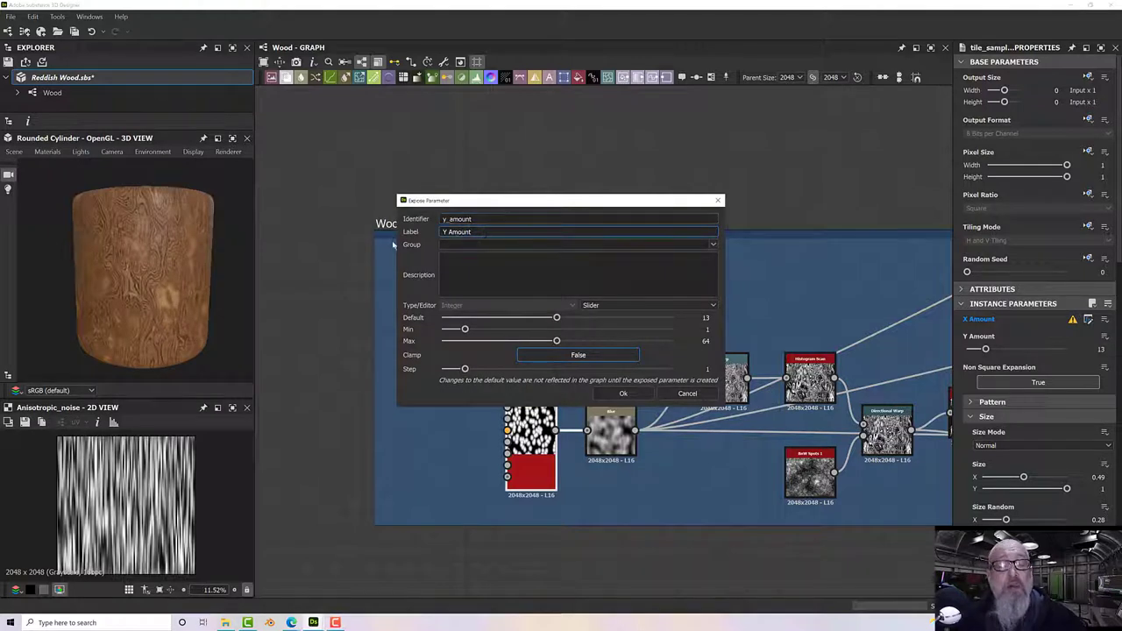
{"action": "left_click_drag", "start_coordinate": [457, 232], "coordinate": [401, 235]}
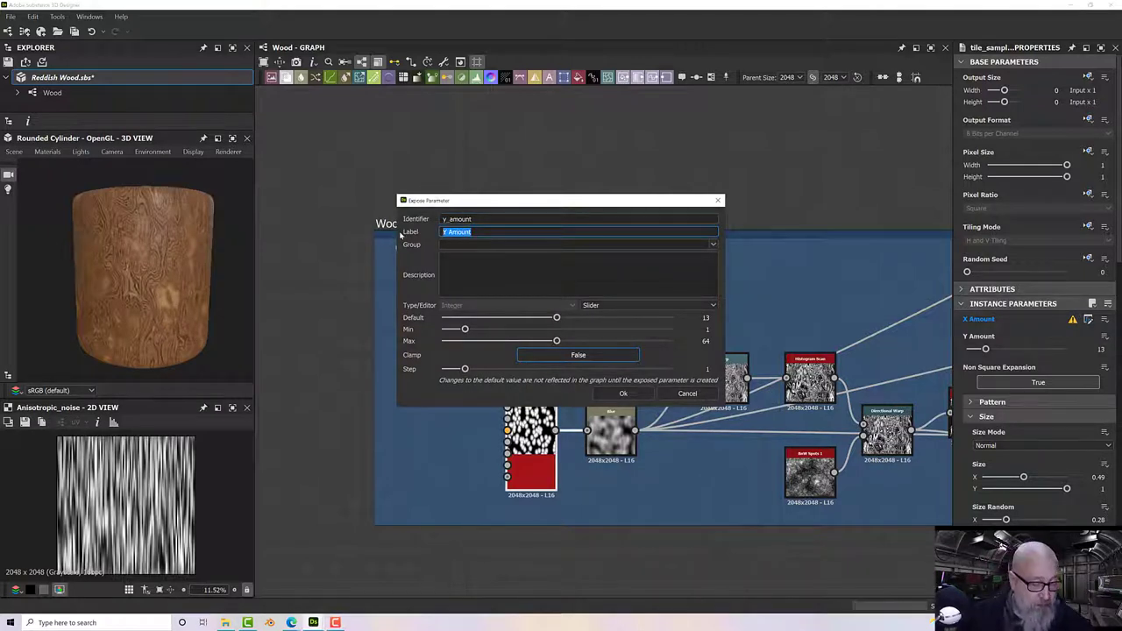
{"action": "type", "text": "Knots Y"}
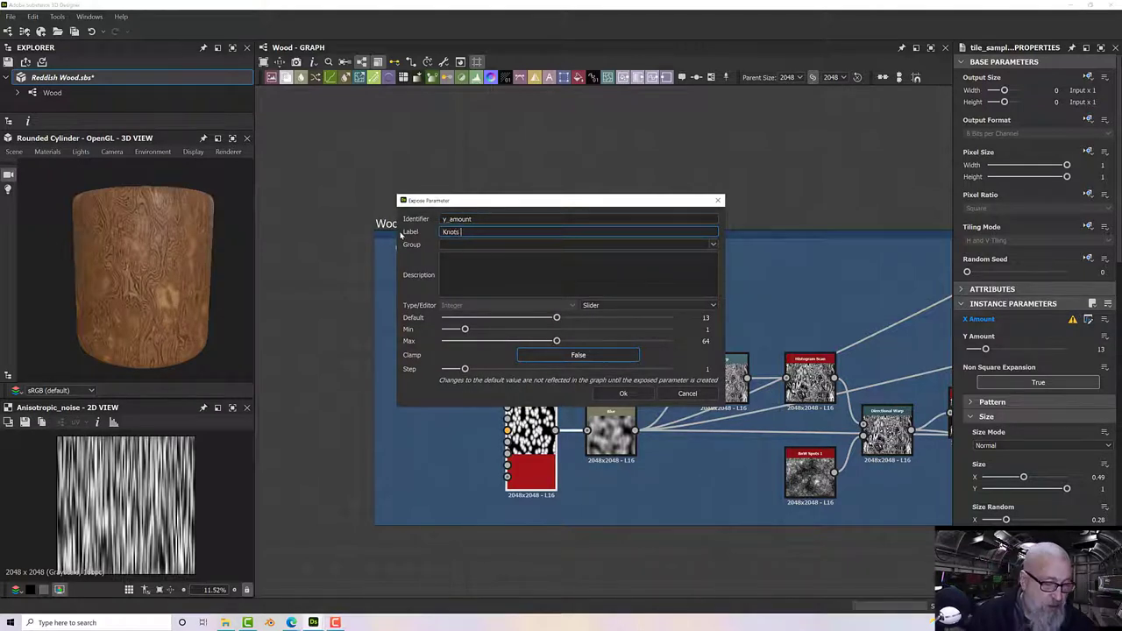
{"action": "left_click", "coordinate": [623, 393]}
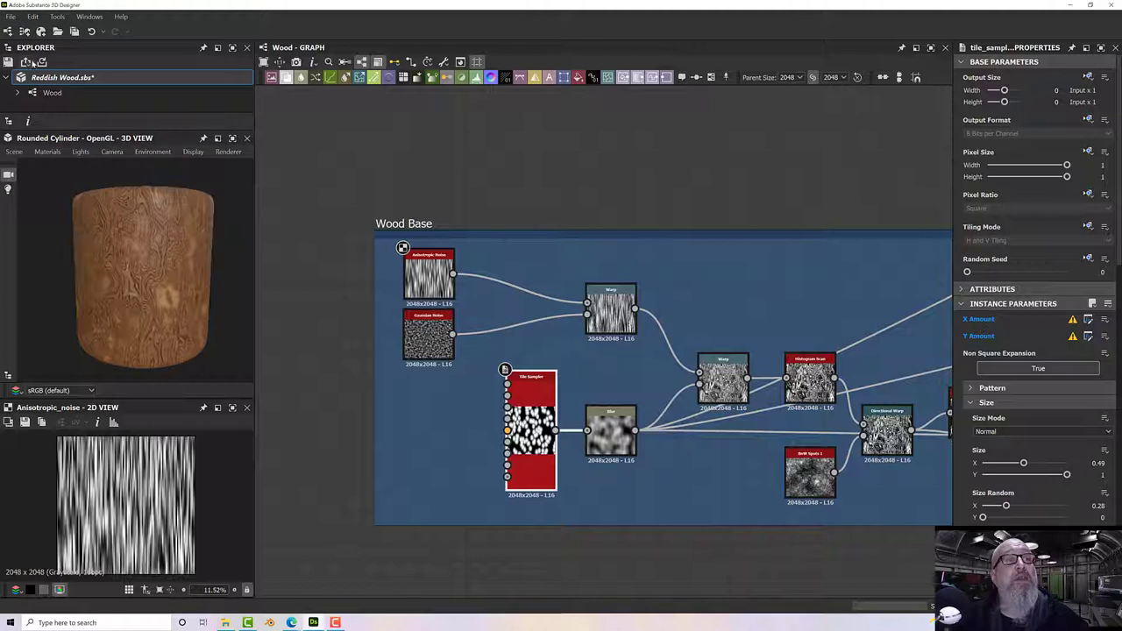
- Republish Reddish Wood.sbs as an .sbsar file
{"action": "right_click", "coordinate": [53, 76]}
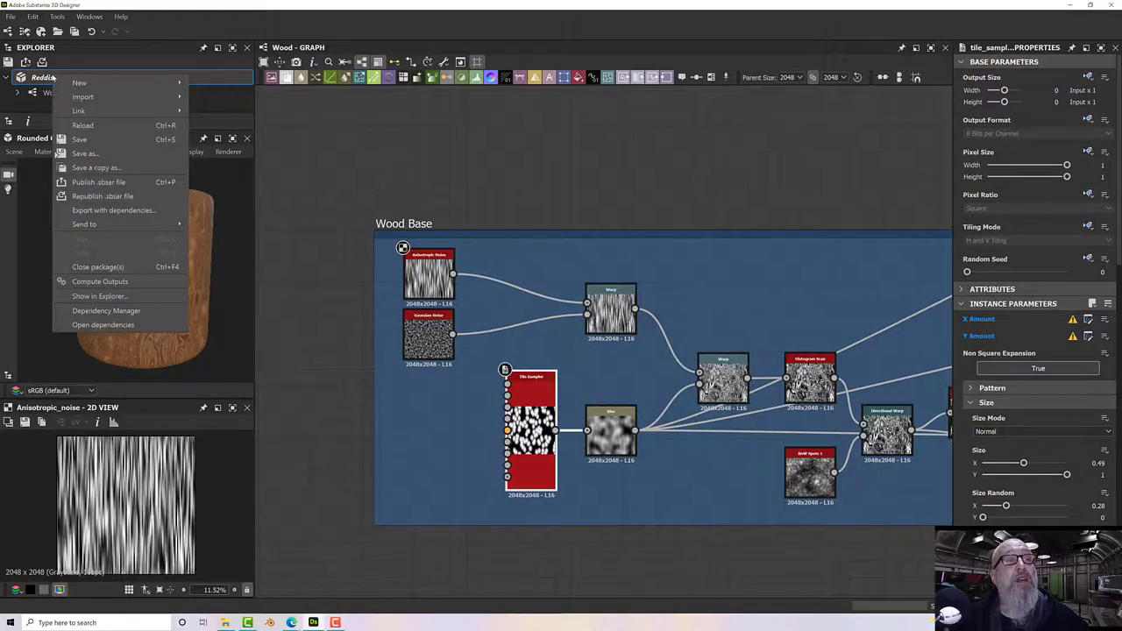
{"action": "left_click", "coordinate": [98, 196]}
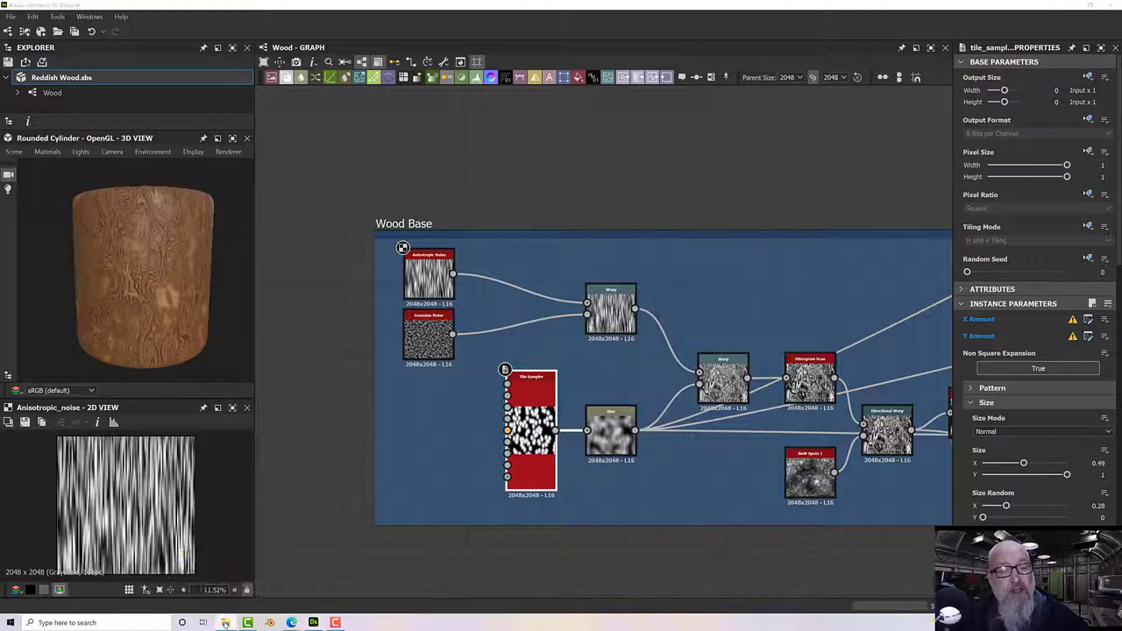
{"action": "right_click", "coordinate": [225, 623]}
- Open youtube > New folder (2) in File Explorer and launch Adobe Substance 3D Painter
{"action": "left_click", "coordinate": [221, 583]}
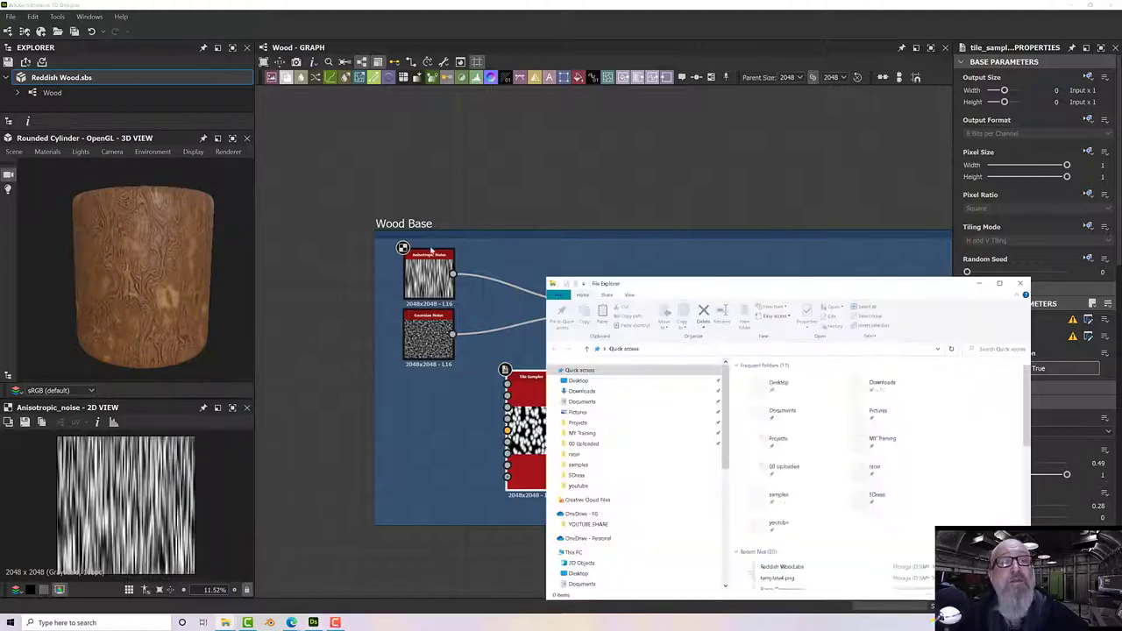
{"action": "left_click", "coordinate": [580, 484]}
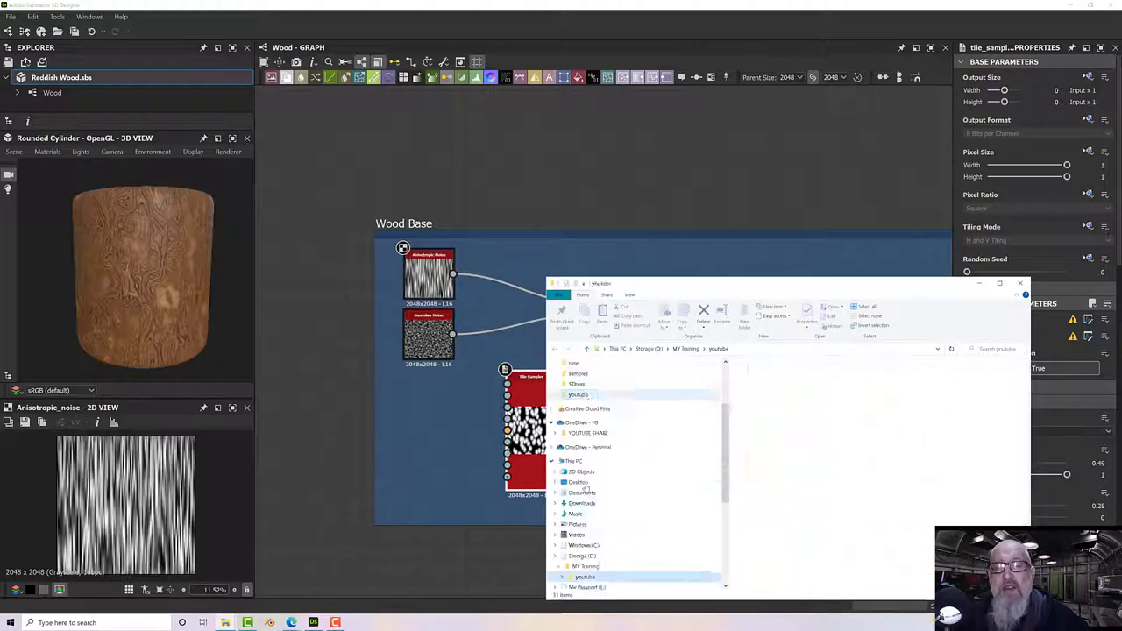
{"action": "double_click", "coordinate": [753, 400]}
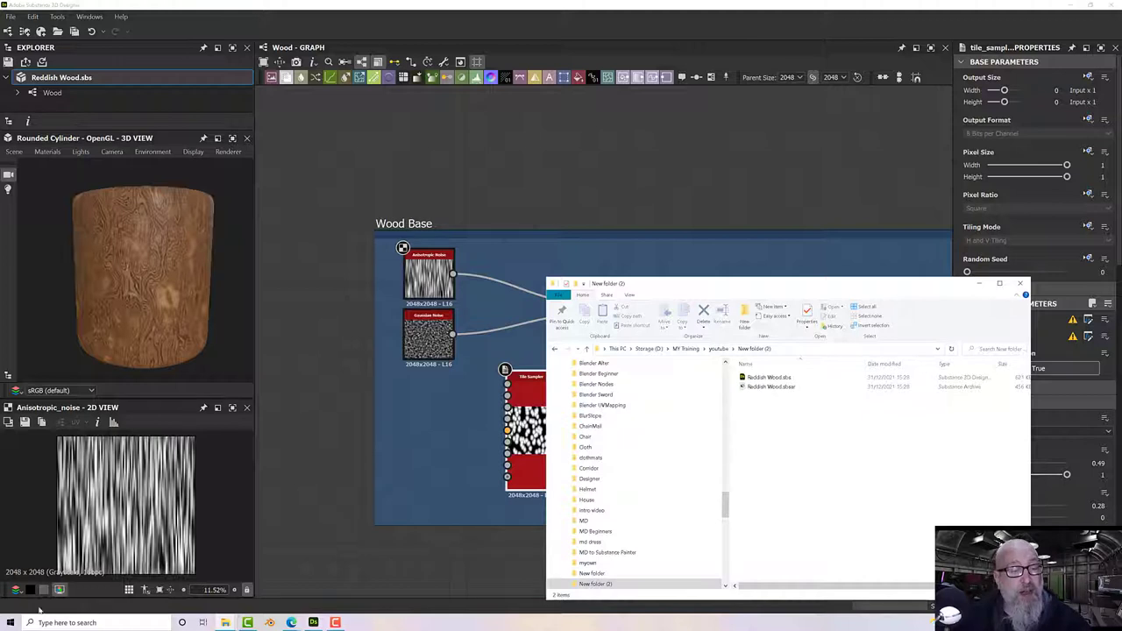
{"action": "left_click", "coordinate": [8, 622]}
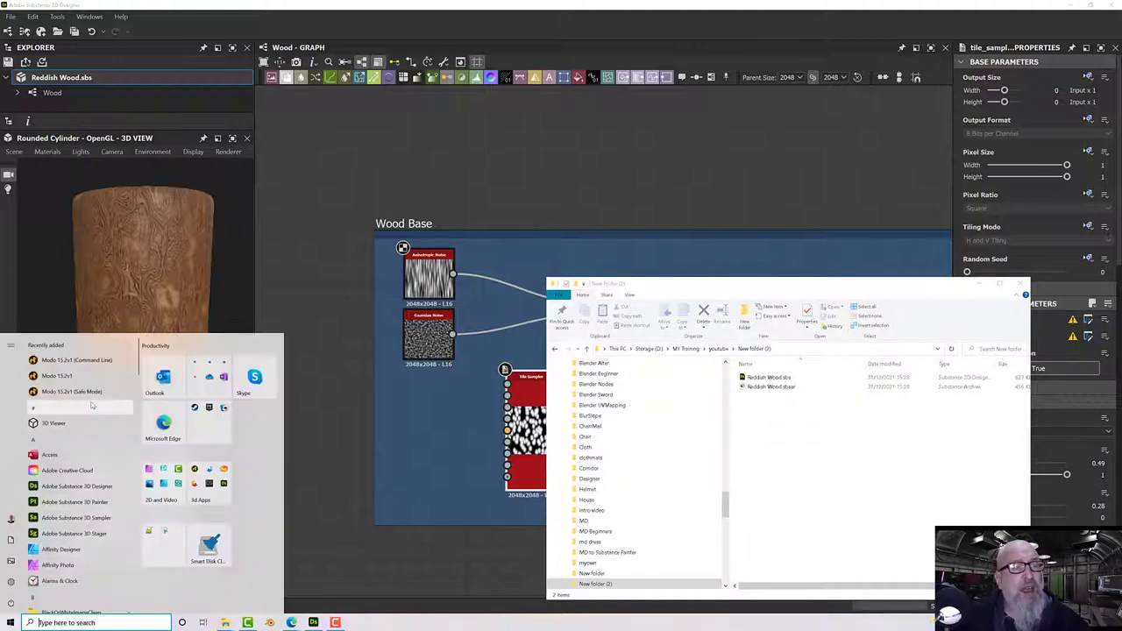
{"action": "left_click", "coordinate": [88, 502]}
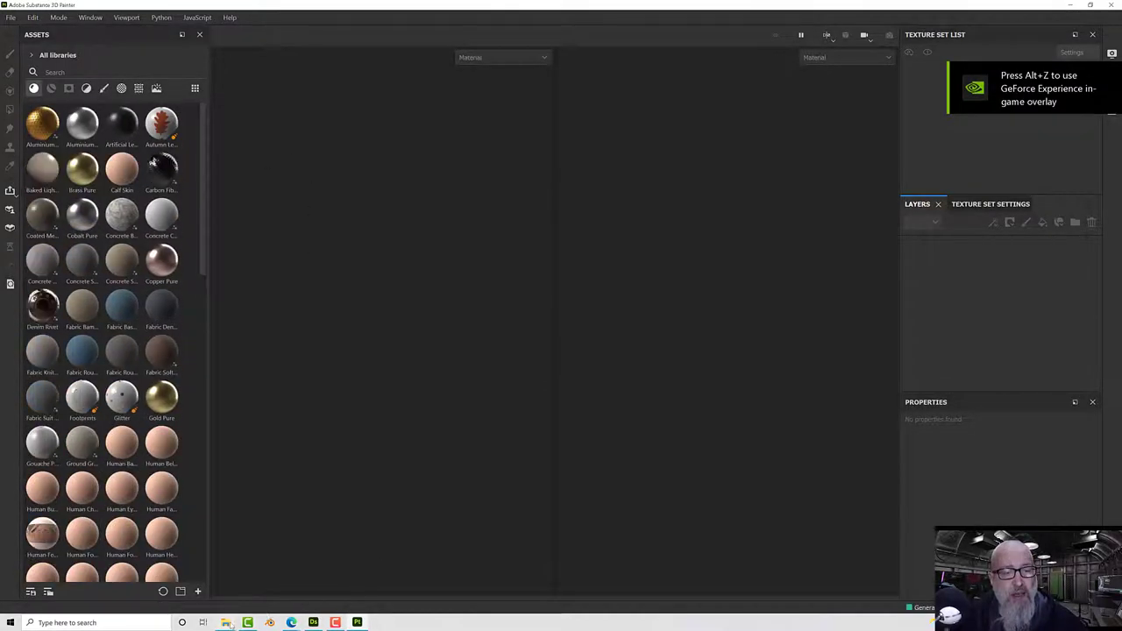
- Drag Reddish Wood.sbsar from New folder (2) into Painter's assets
{"action": "mouse_move", "coordinate": [230, 623]}
{"action": "left_click", "coordinate": [278, 597]}
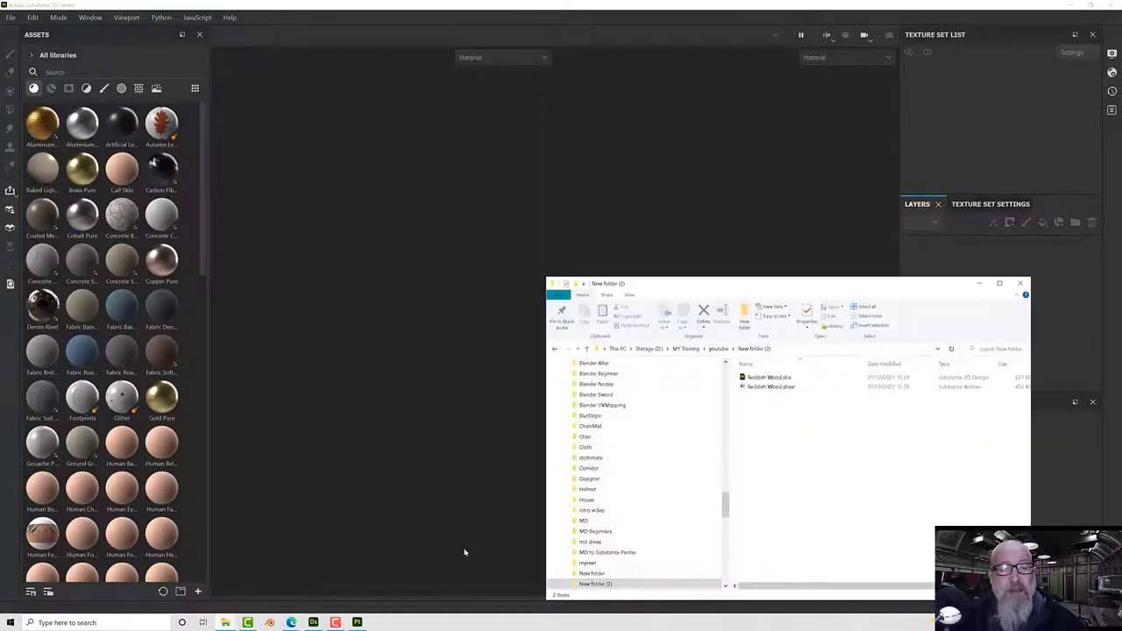
{"action": "left_click", "coordinate": [770, 388]}
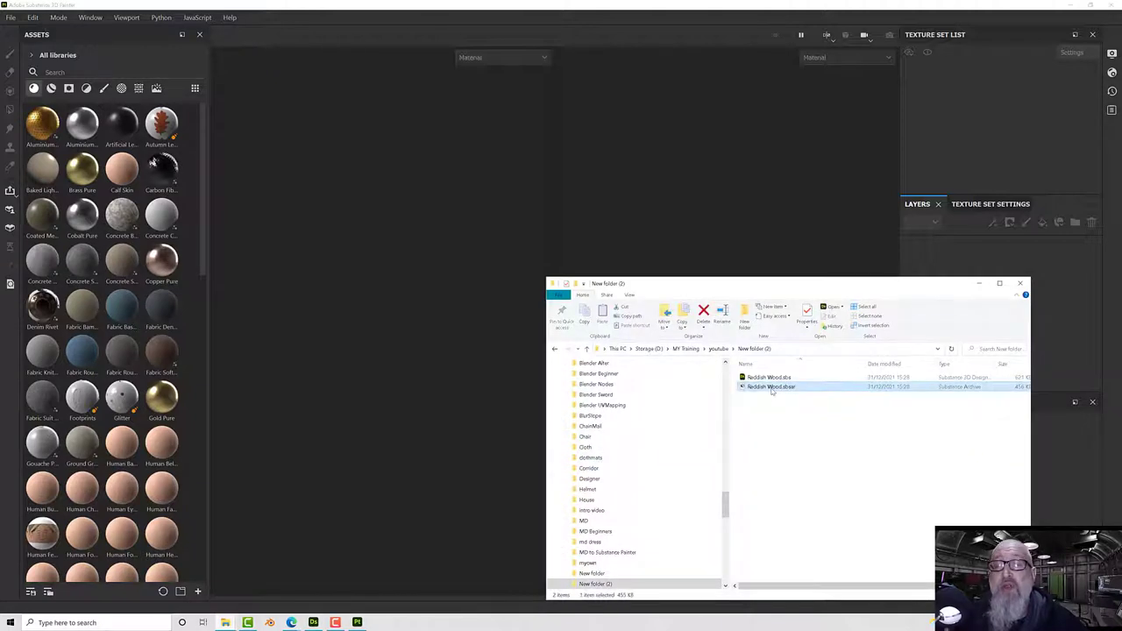
{"action": "right_click", "coordinate": [771, 388]}
{"action": "left_click", "coordinate": [742, 413]}
{"action": "left_click_drag", "start_coordinate": [763, 391], "coordinate": [178, 410]}
- Import Reddish Wood.sbsar into the current session as a base material
{"action": "left_click", "coordinate": [458, 318]}
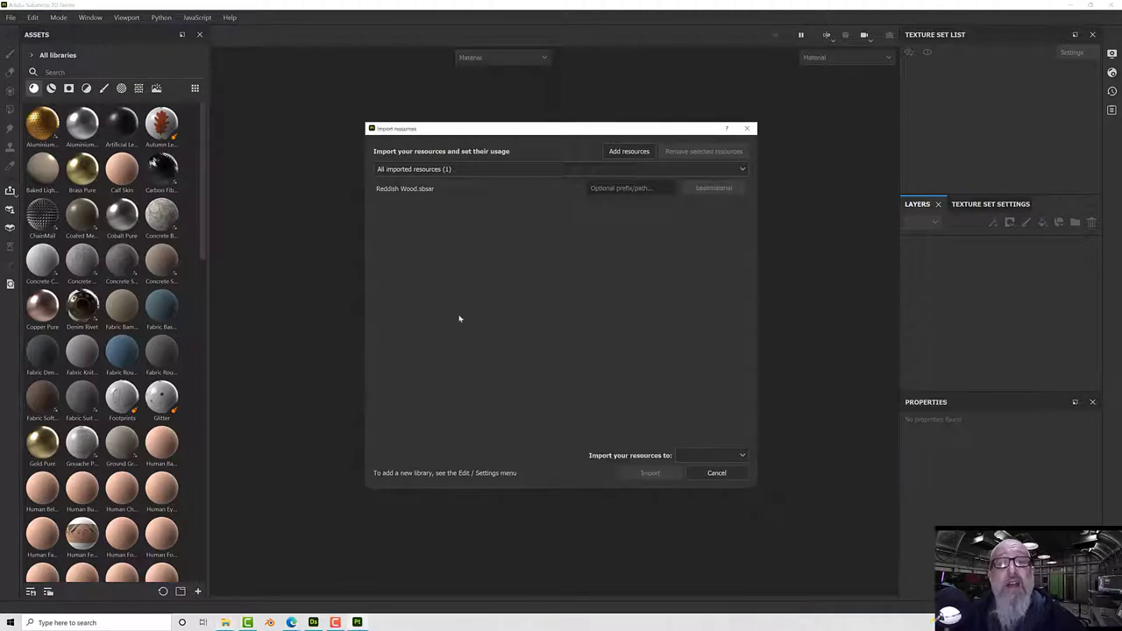
{"action": "left_click", "coordinate": [710, 457]}
{"action": "left_click", "coordinate": [700, 471]}
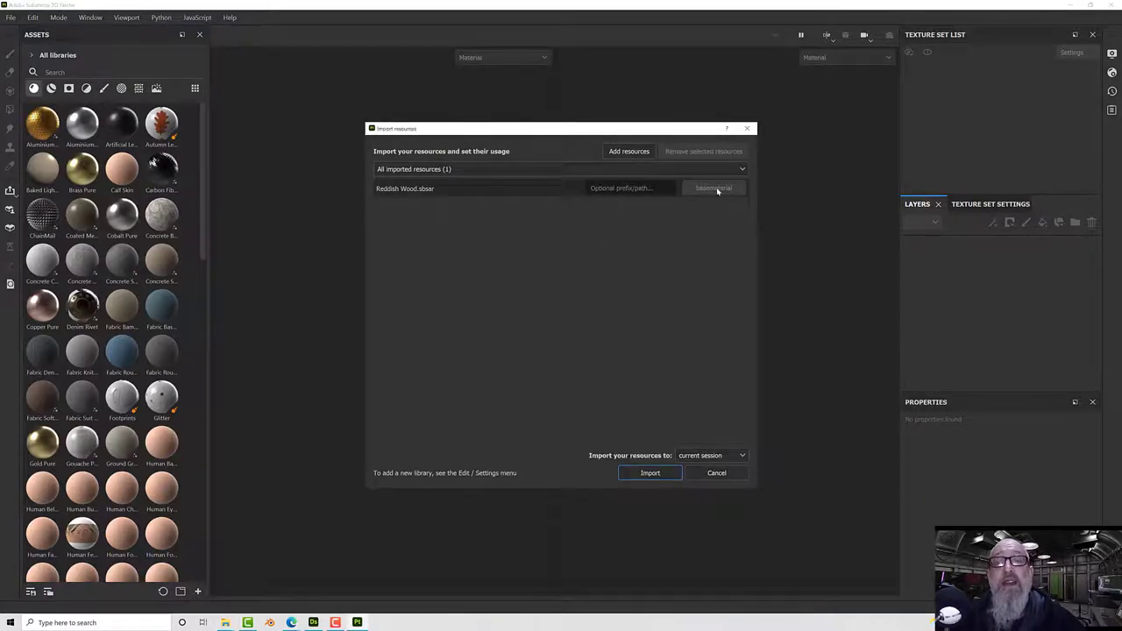
{"action": "left_click", "coordinate": [650, 473]}
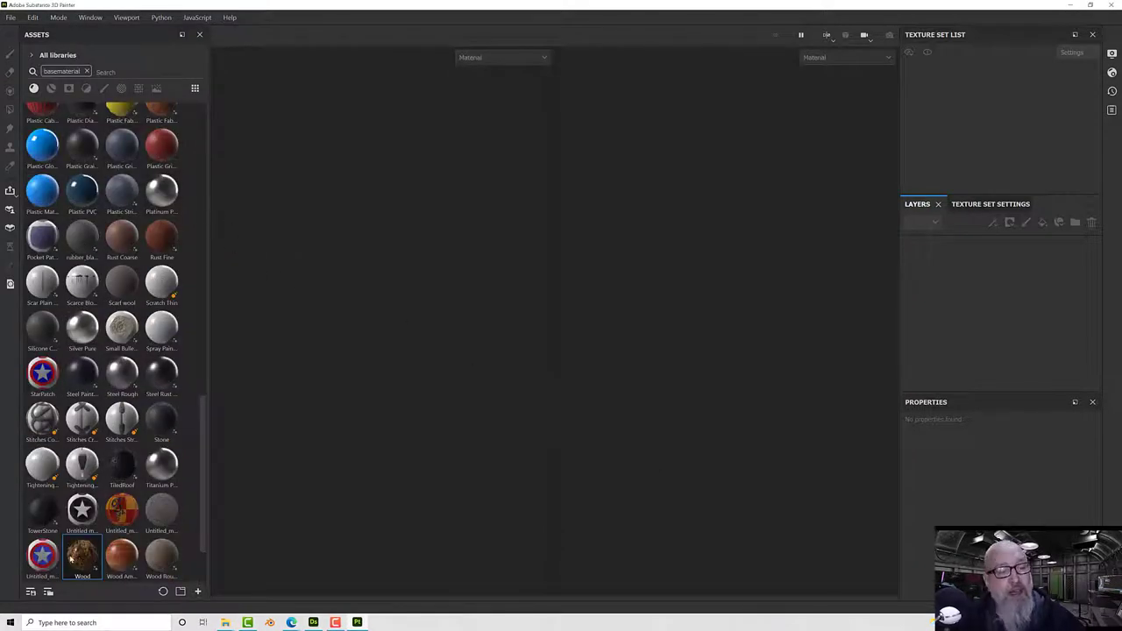
- Open the TilingMaterial sample project from the bundled samples
{"action": "left_click", "coordinate": [11, 17]}
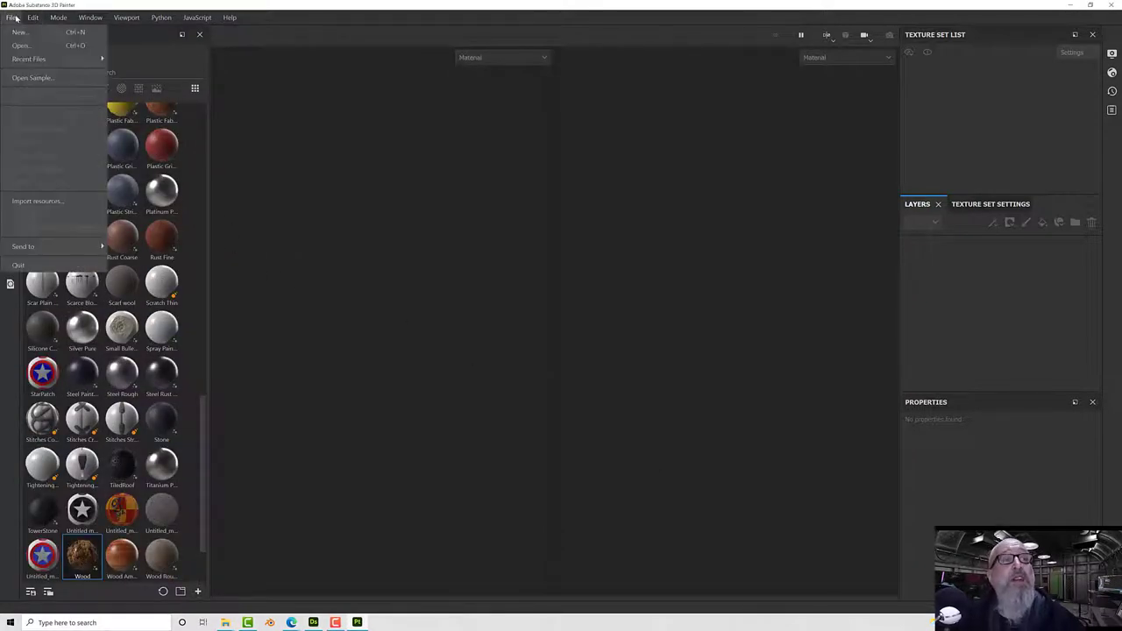
{"action": "left_click", "coordinate": [42, 78]}
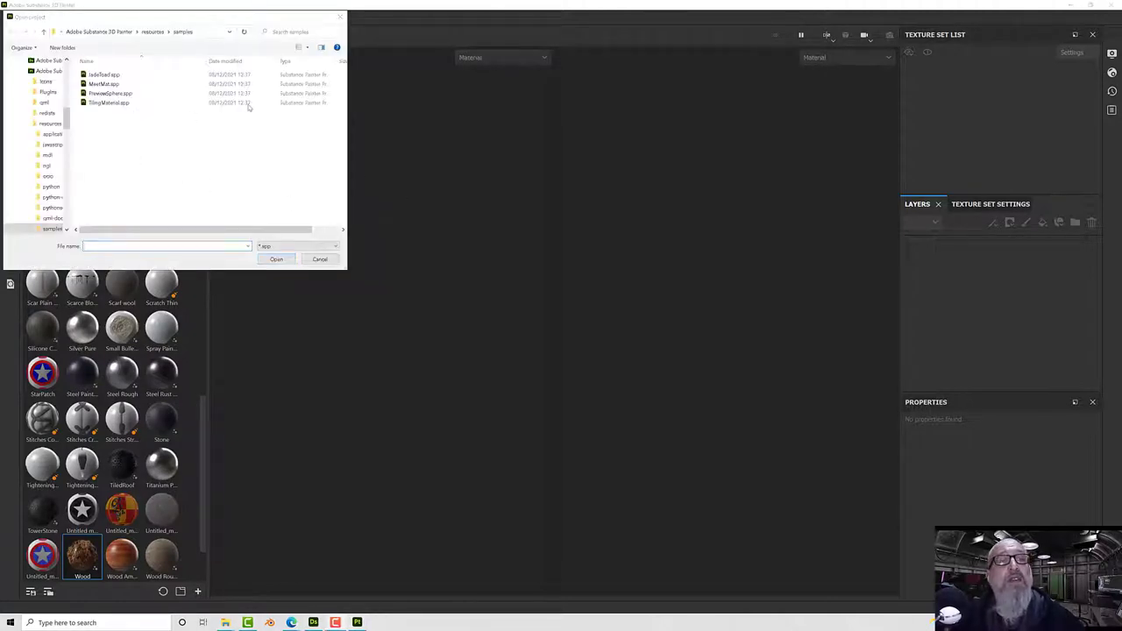
{"action": "double_click", "coordinate": [114, 103]}
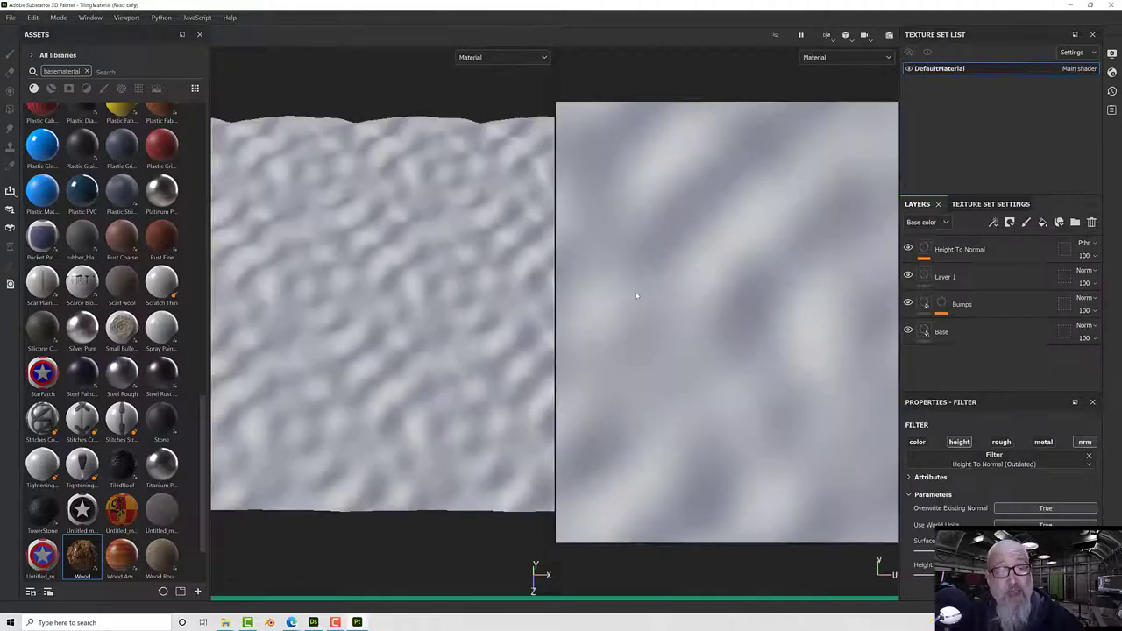
- Delete the Height To Normal, Layer 1, Bumps and Base layers and add the Wood material as a layer
{"action": "left_click", "coordinate": [988, 261]}
{"action": "left_click", "coordinate": [1002, 347], "text": "shift"}
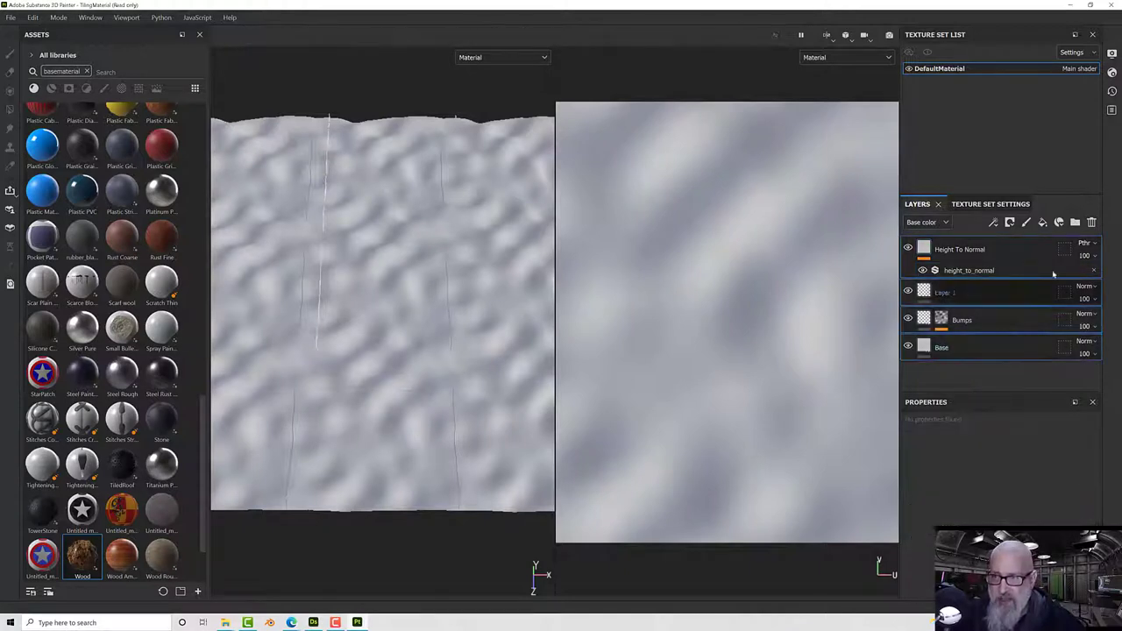
{"action": "left_click", "coordinate": [1017, 250], "text": "ctrl"}
{"action": "left_click", "coordinate": [1091, 223]}
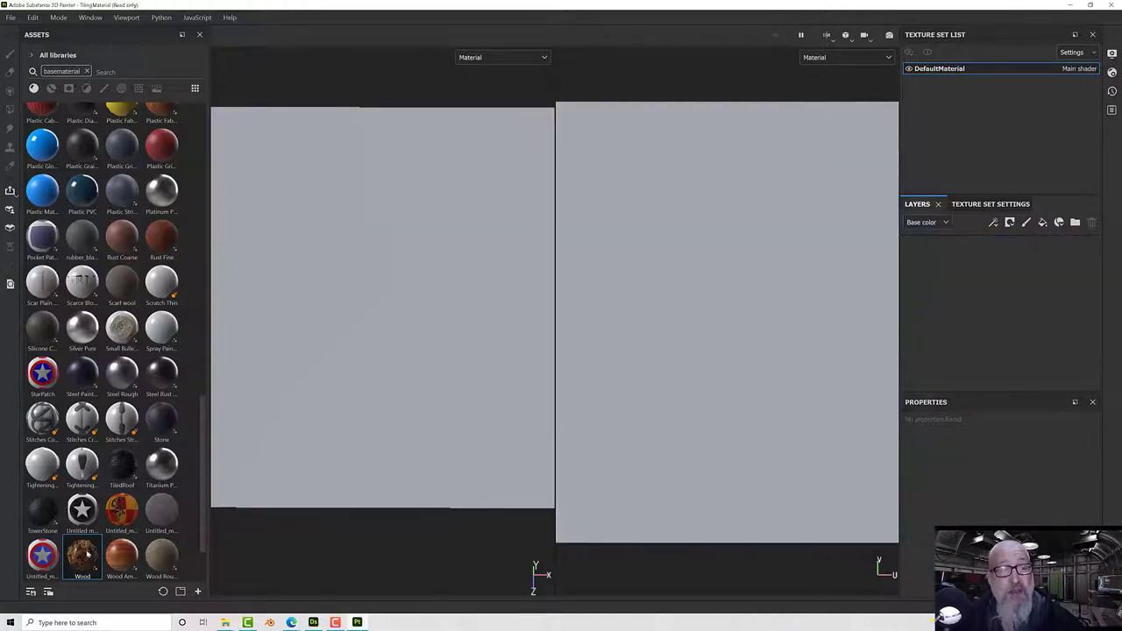
{"action": "left_click_drag", "start_coordinate": [84, 554], "coordinate": [944, 309]}
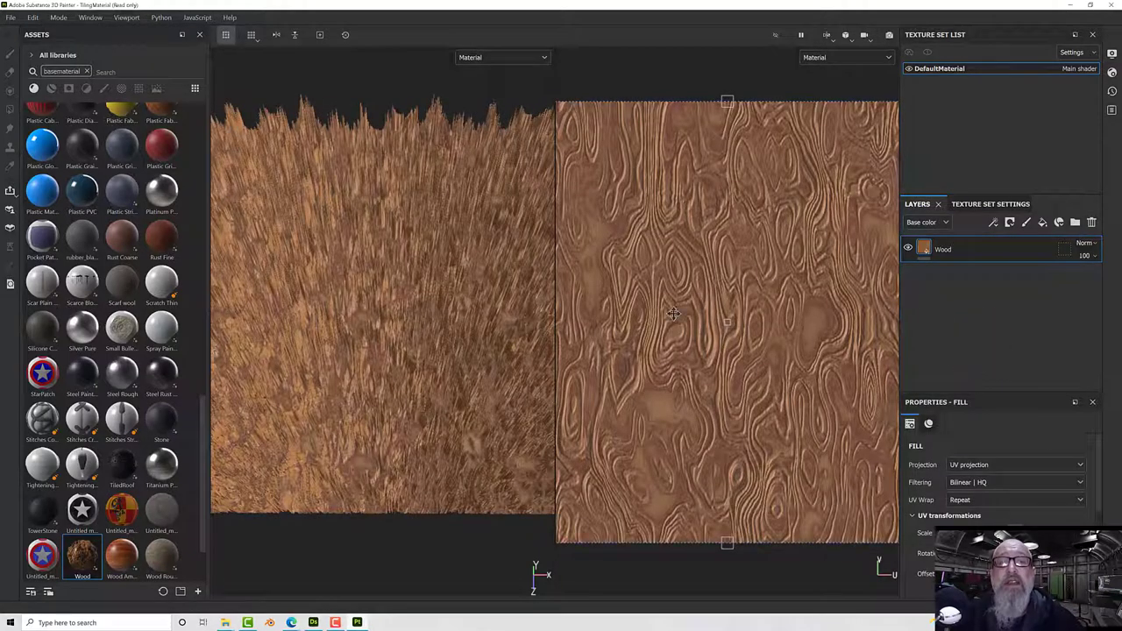
{"action": "left_click_drag", "start_coordinate": [606, 369], "coordinate": [463, 379], "text": "alt"}
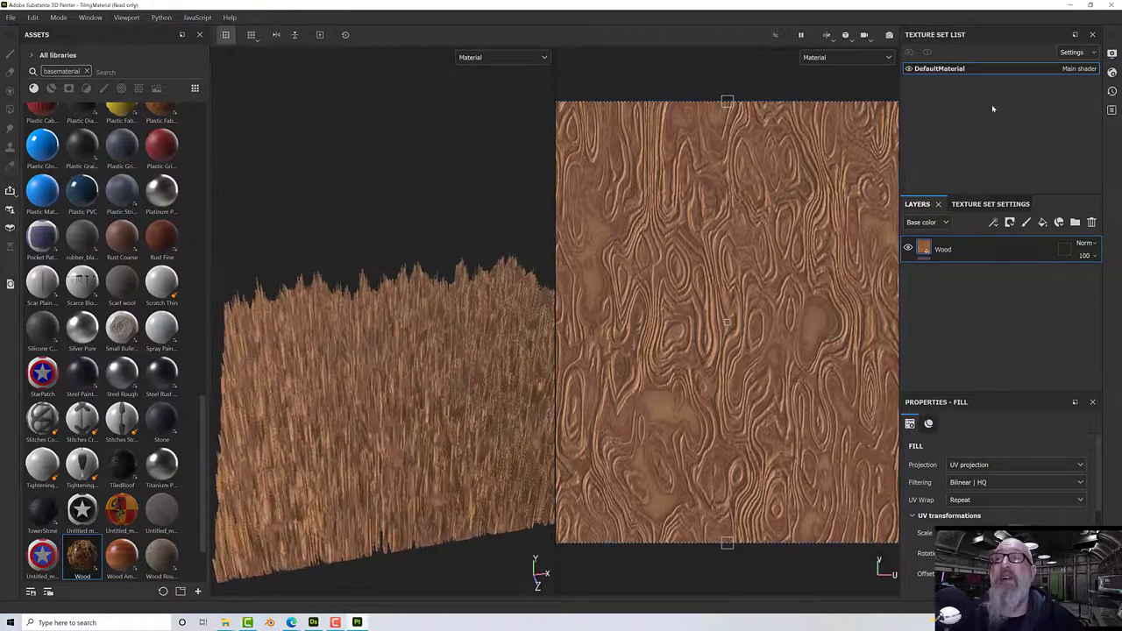
- In Shader Settings, raise Subdivision Count to 32 and lower displacement Scale to 0.005
{"action": "left_click", "coordinate": [1112, 73]}
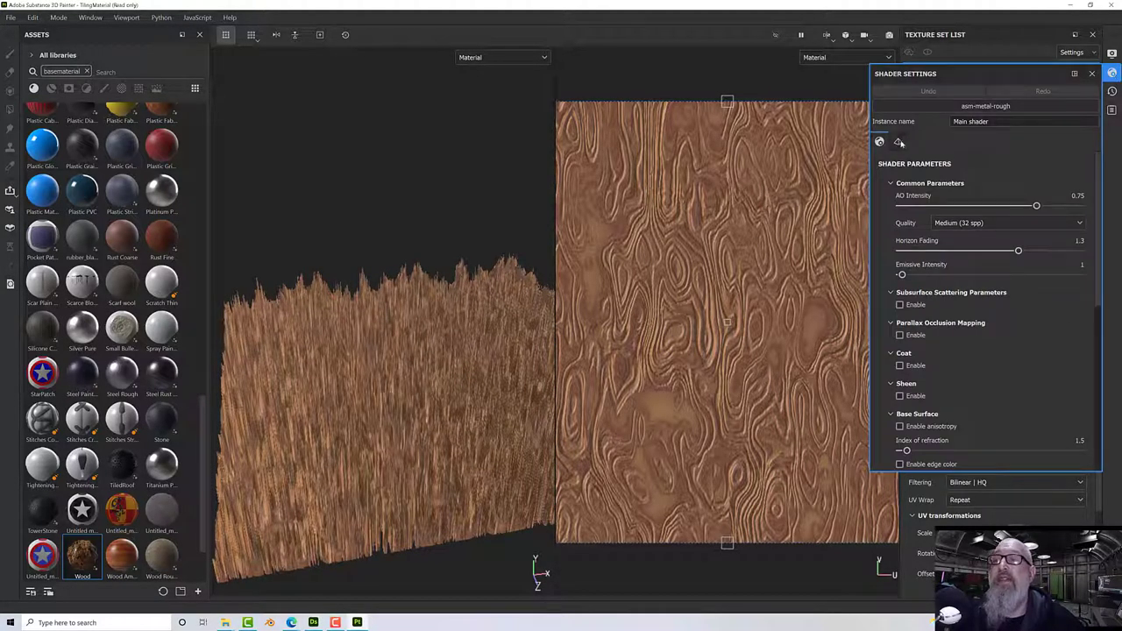
{"action": "left_click", "coordinate": [897, 142]}
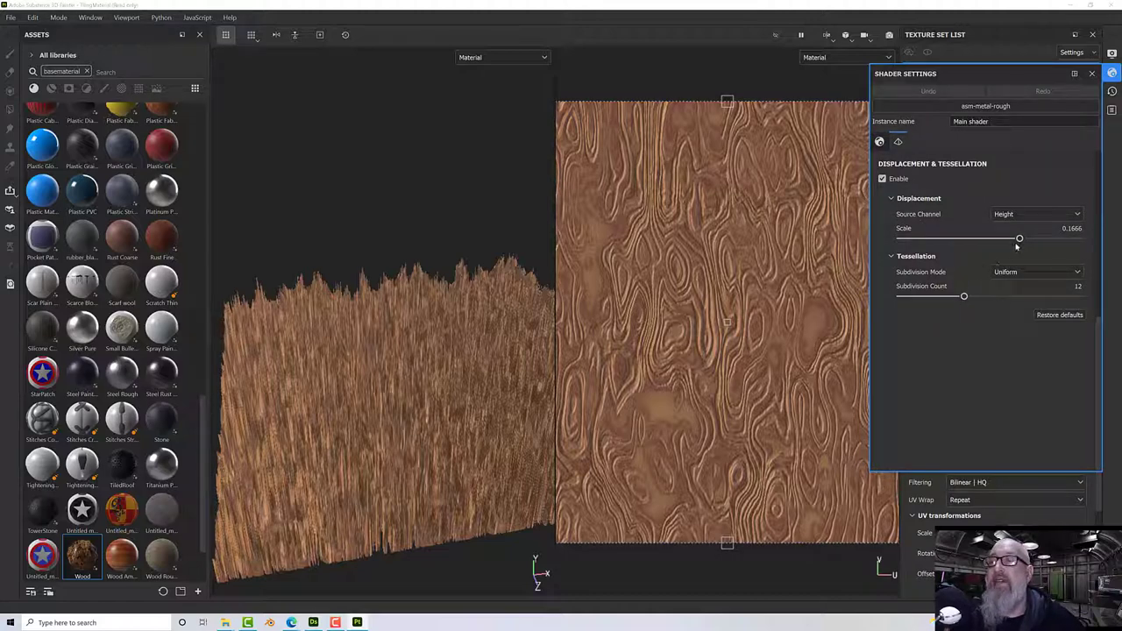
{"action": "left_click_drag", "start_coordinate": [964, 296], "coordinate": [1079, 296]}
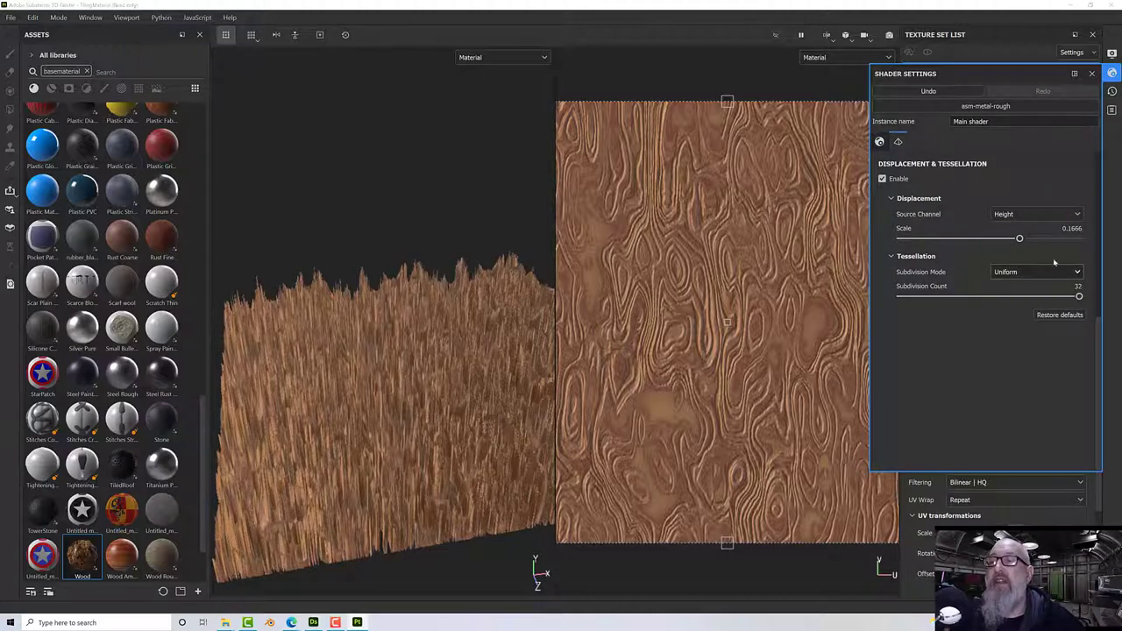
{"action": "left_click_drag", "start_coordinate": [1019, 238], "coordinate": [992, 238]}
{"action": "left_click", "coordinate": [1068, 227]}
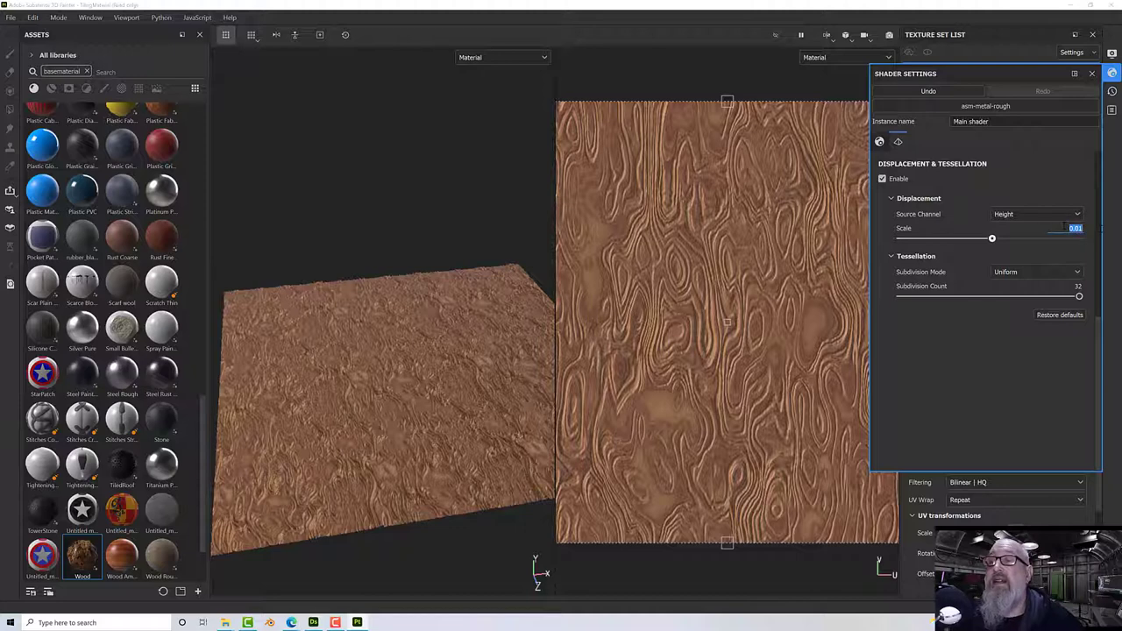
{"action": "type", "text": "0.005"}
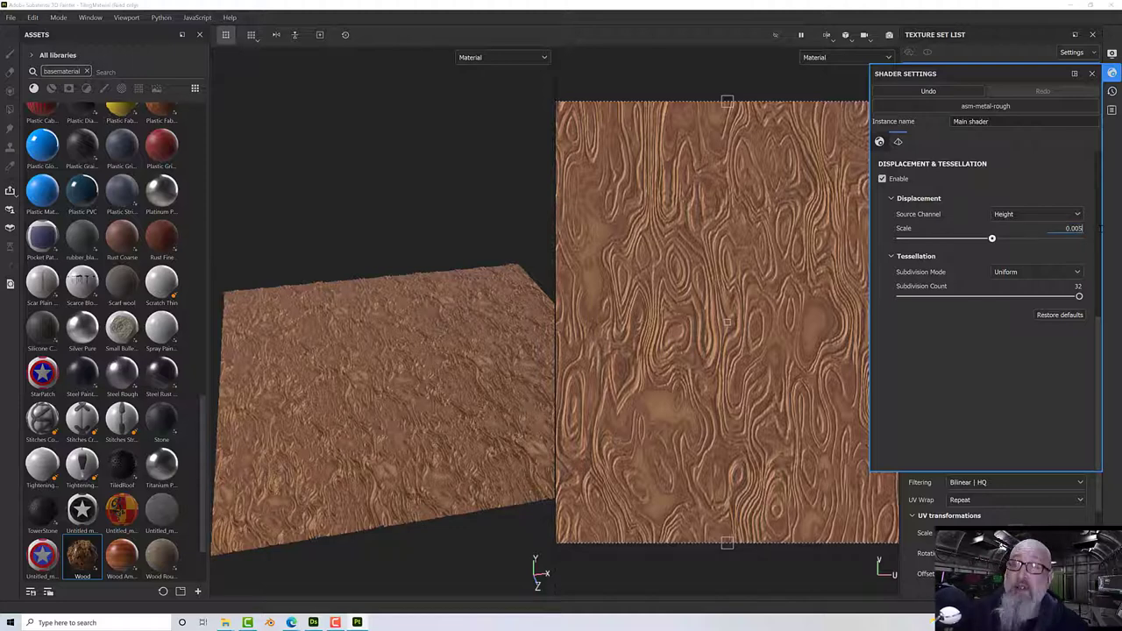
{"action": "key", "text": "Return"}
- Refine the displacement Scale to 0.001, check the wood surface, and close Shader Settings
{"action": "left_click_drag", "start_coordinate": [421, 351], "coordinate": [495, 355], "text": "alt"}
{"action": "scroll", "coordinate": [429, 425], "scroll_direction": "up", "scroll_amount": 5}
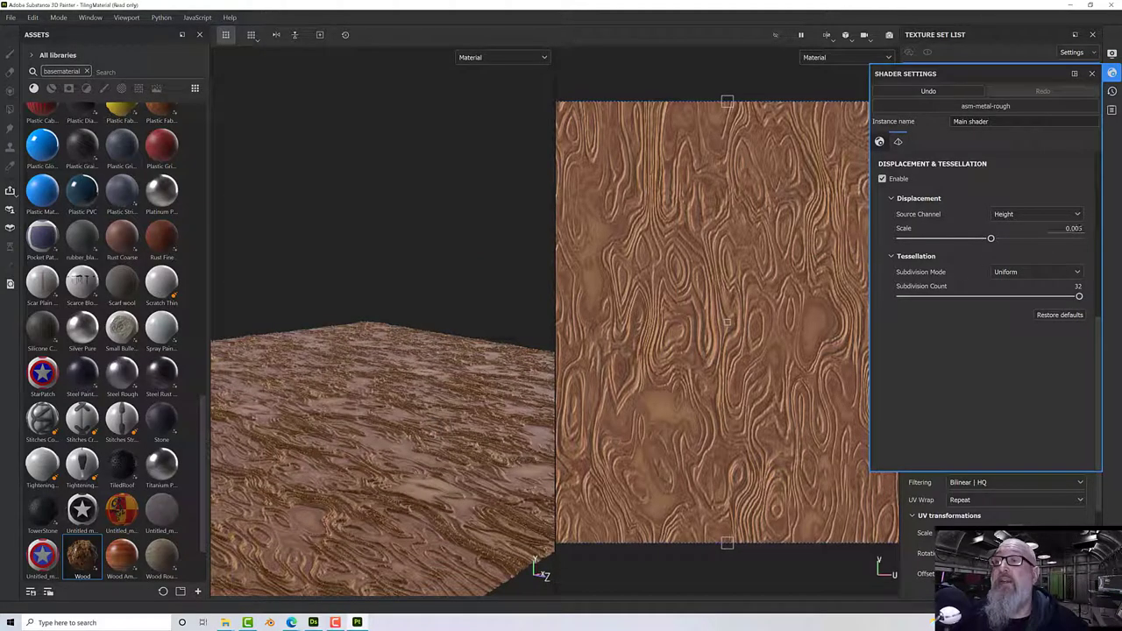
{"action": "left_click", "coordinate": [1074, 228]}
{"action": "left_click_drag", "start_coordinate": [1084, 229], "coordinate": [1078, 229]}
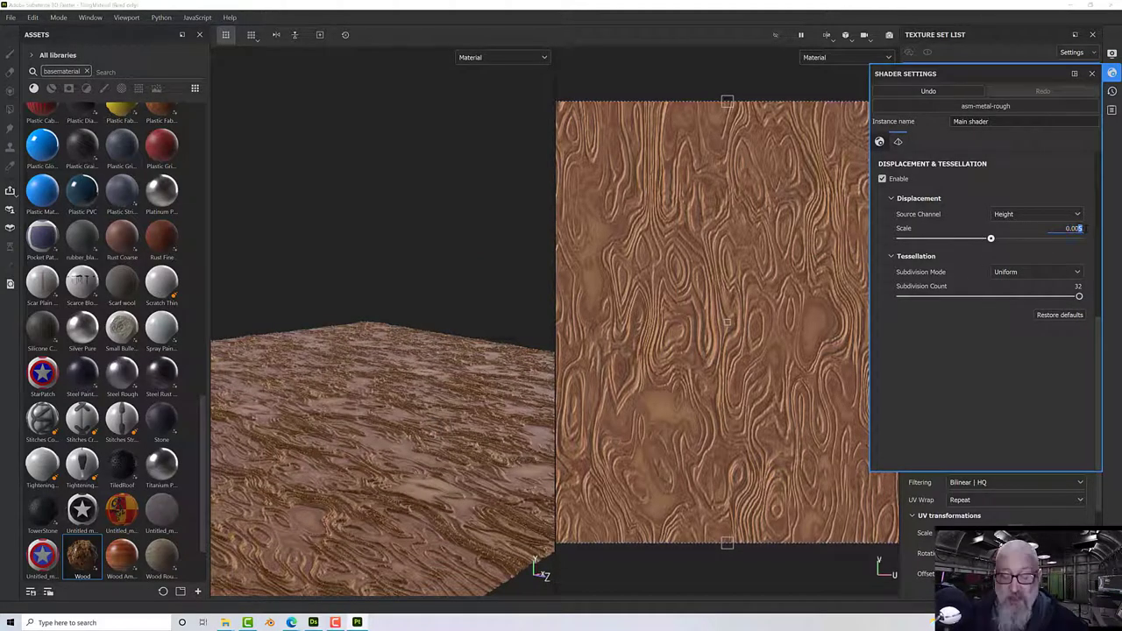
{"action": "type", "text": "1"}
{"action": "key", "text": "Return"}
{"action": "left_click_drag", "start_coordinate": [468, 338], "coordinate": [381, 438], "text": "alt"}
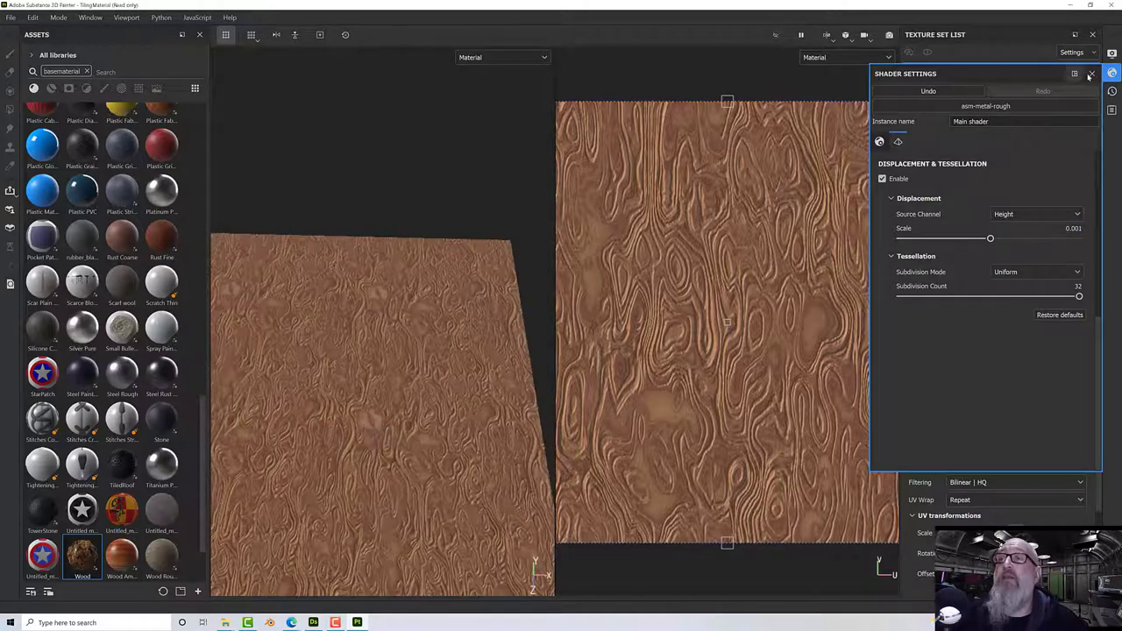
{"action": "left_click", "coordinate": [1092, 74]}
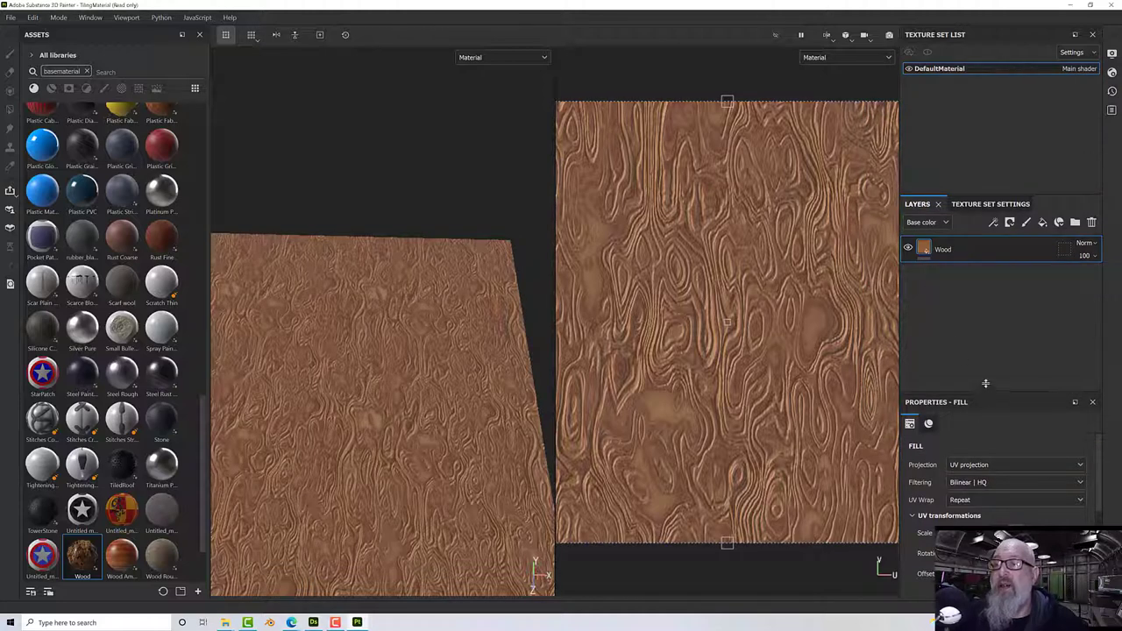
- Set the Wood fill layer's Knots X parameter to 19 in the enlarged Properties panel
{"action": "left_click_drag", "start_coordinate": [985, 386], "coordinate": [989, 220]}
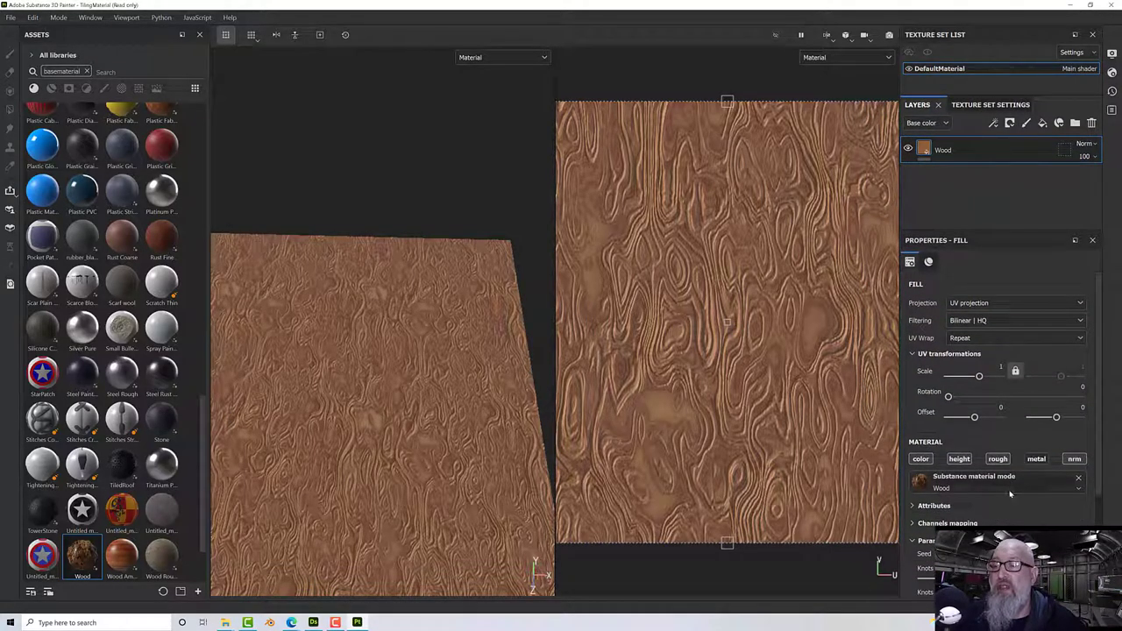
{"action": "scroll", "coordinate": [1009, 482], "scroll_direction": "down", "scroll_amount": 1}
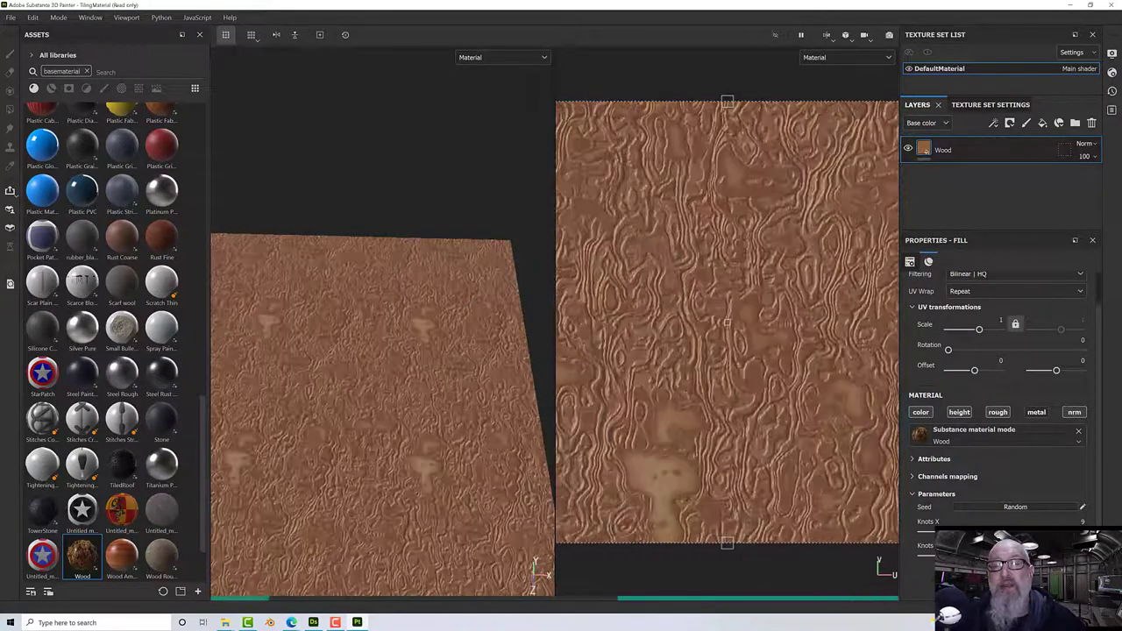
{"action": "left_click_drag", "start_coordinate": [999, 535], "coordinate": [1083, 532]}
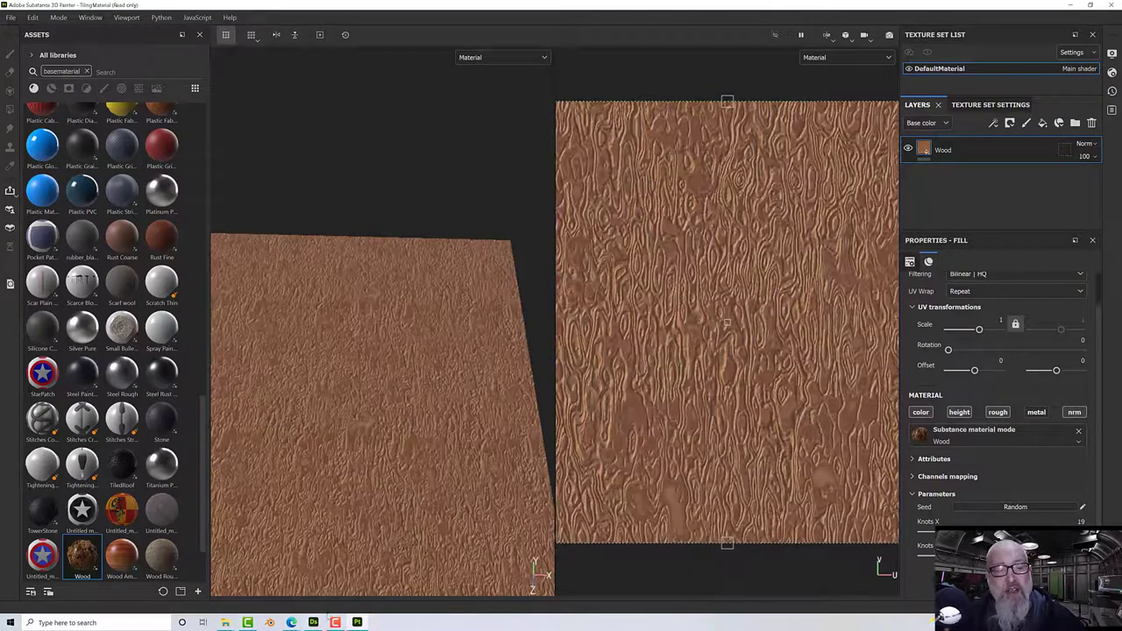
- Switch back to Designer and frame the WoodGrain 1 and Wood Grain 2 frames
{"action": "left_click", "coordinate": [314, 619]}
{"action": "scroll", "coordinate": [454, 406], "scroll_direction": "down", "scroll_amount": 4}
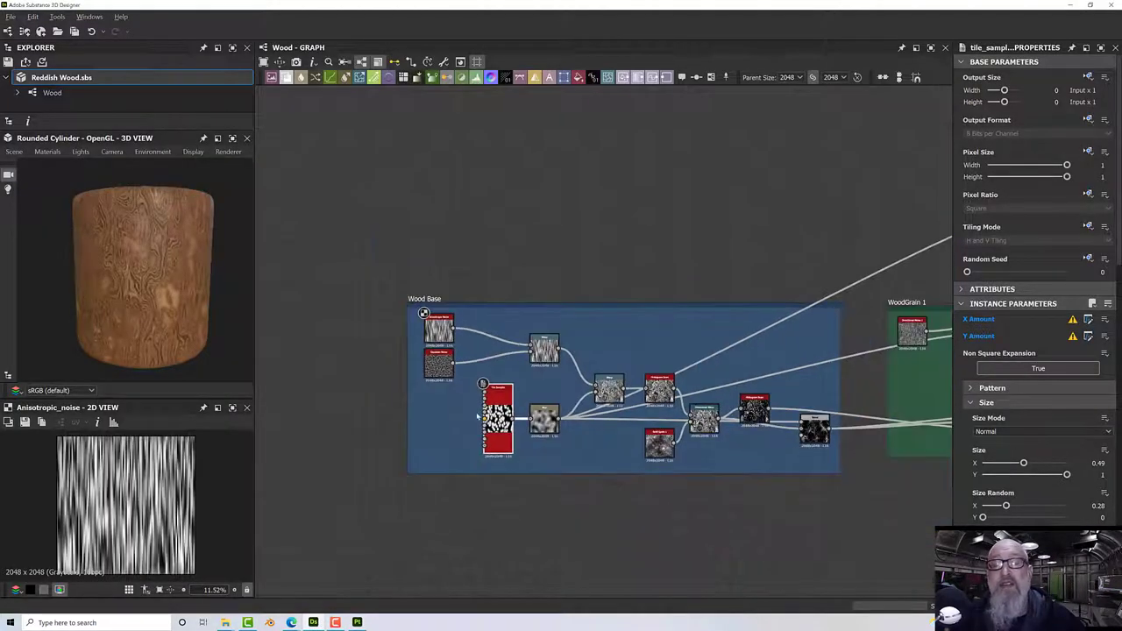
{"action": "middle_click_drag", "start_coordinate": [482, 382], "coordinate": [397, 368]}
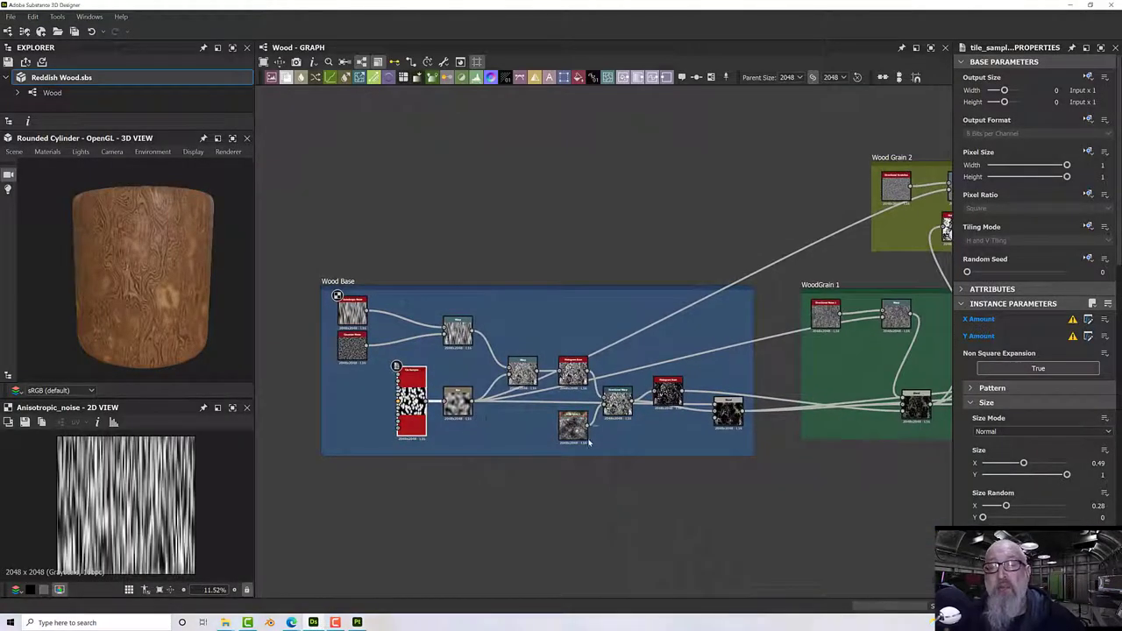
{"action": "middle_click_drag", "start_coordinate": [726, 369], "coordinate": [462, 359]}
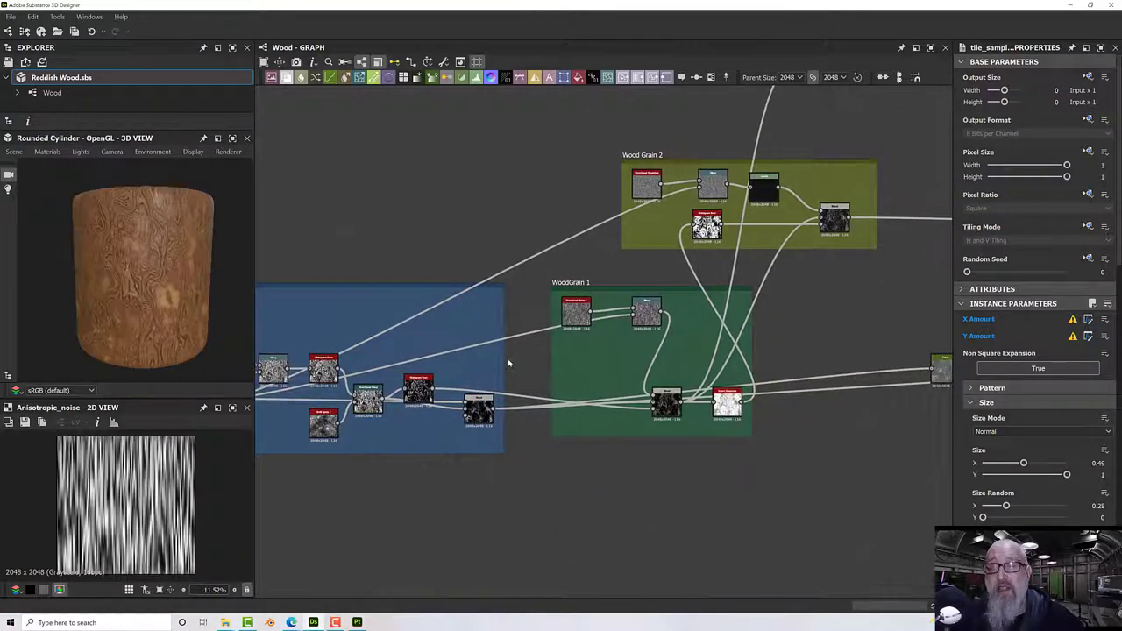